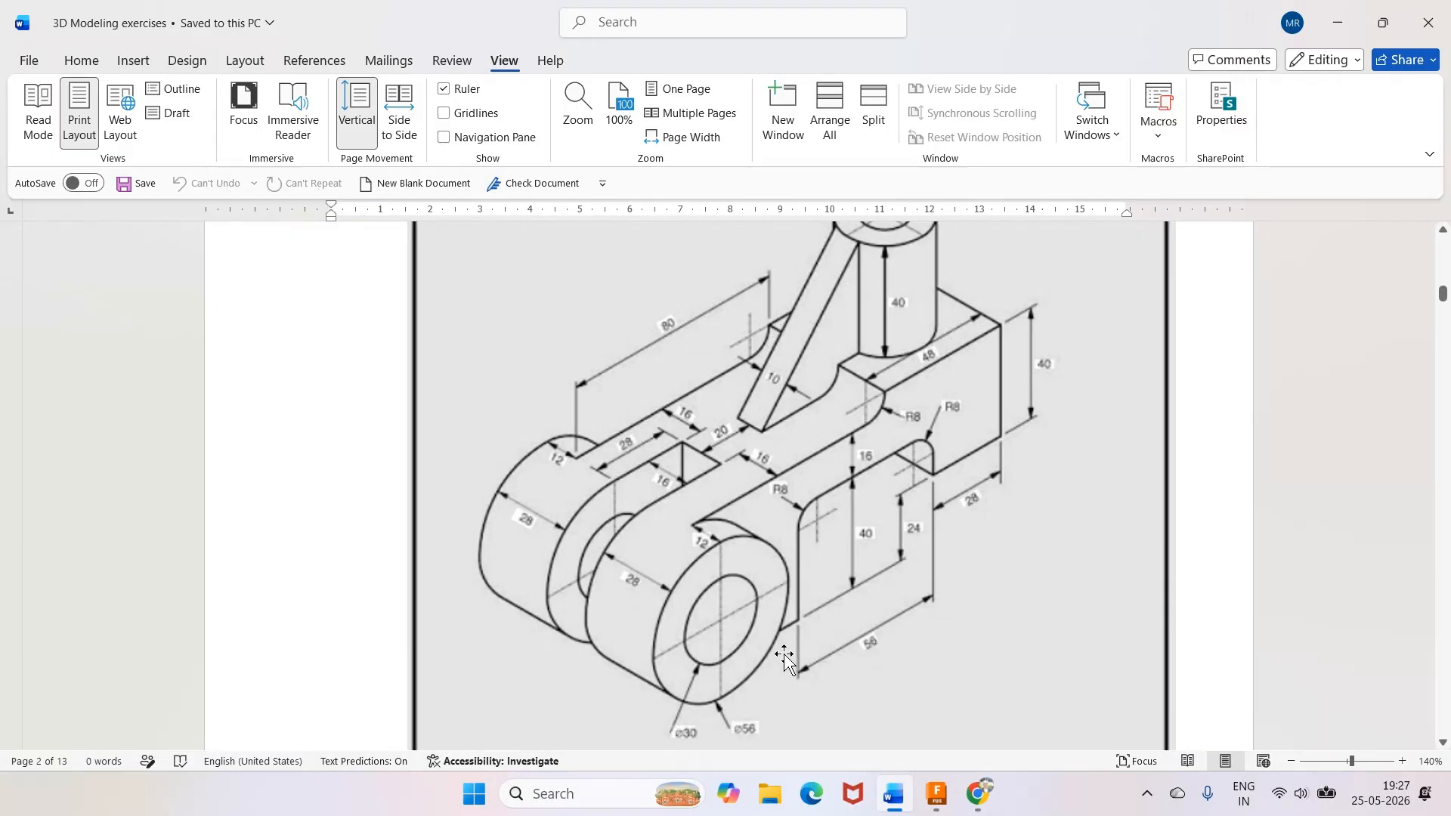
Switch to Fusion and create a new Hybrid Design with millimetre and gram units
{"action": "left_click", "coordinate": [937, 793]}
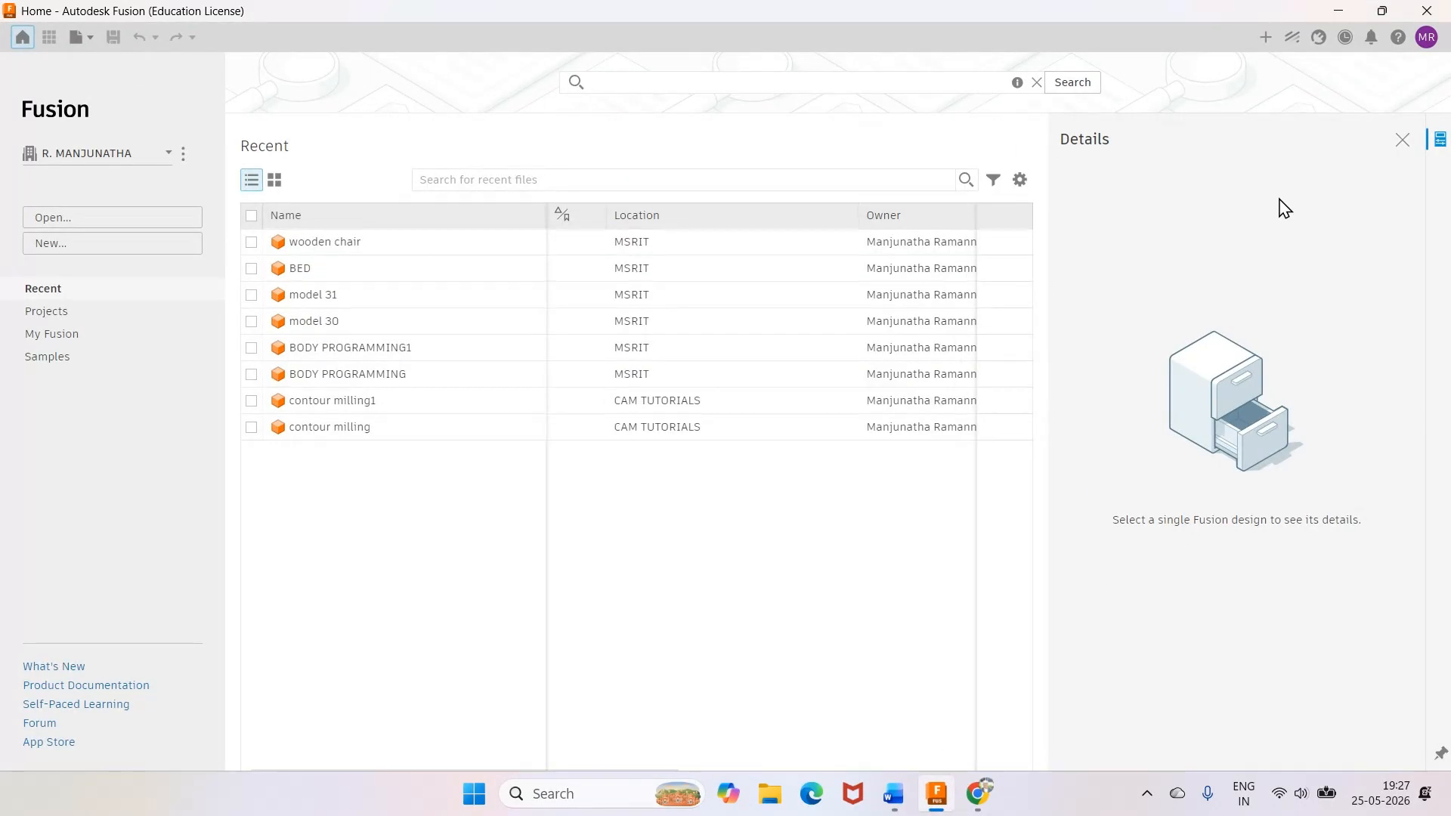
{"action": "left_click", "coordinate": [1267, 38]}
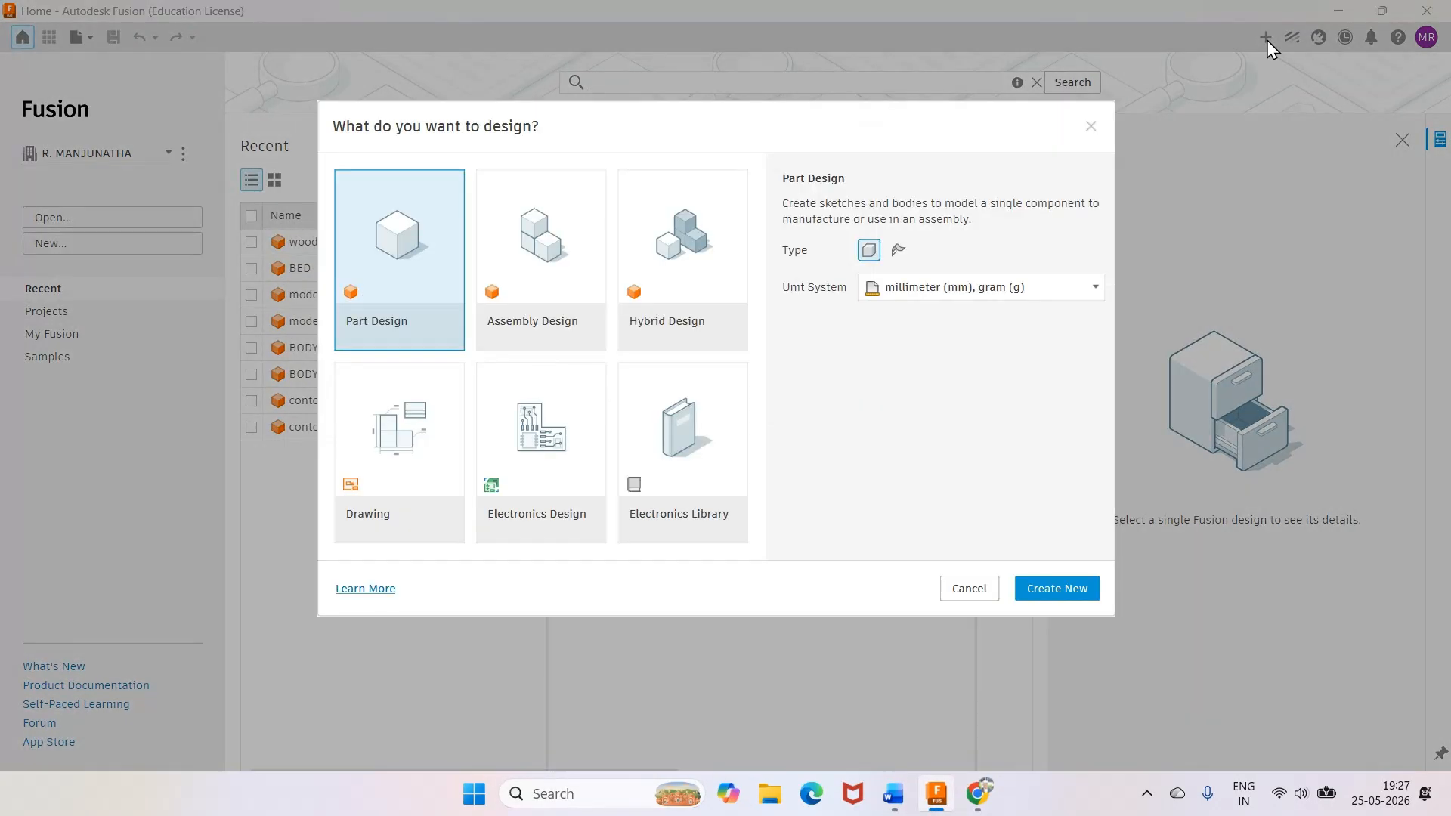
{"action": "left_click", "coordinate": [737, 306]}
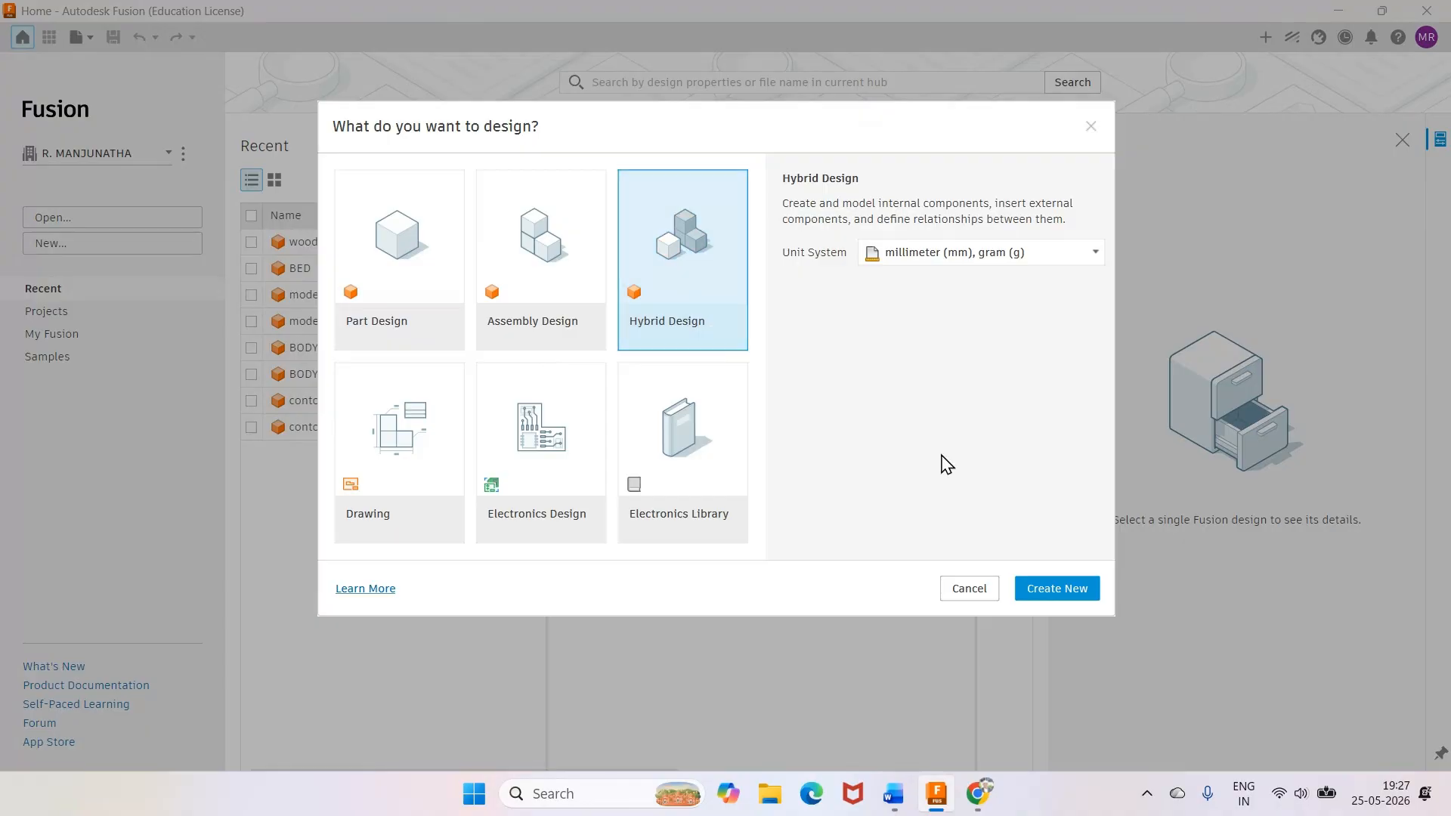
{"action": "left_click", "coordinate": [1056, 597]}
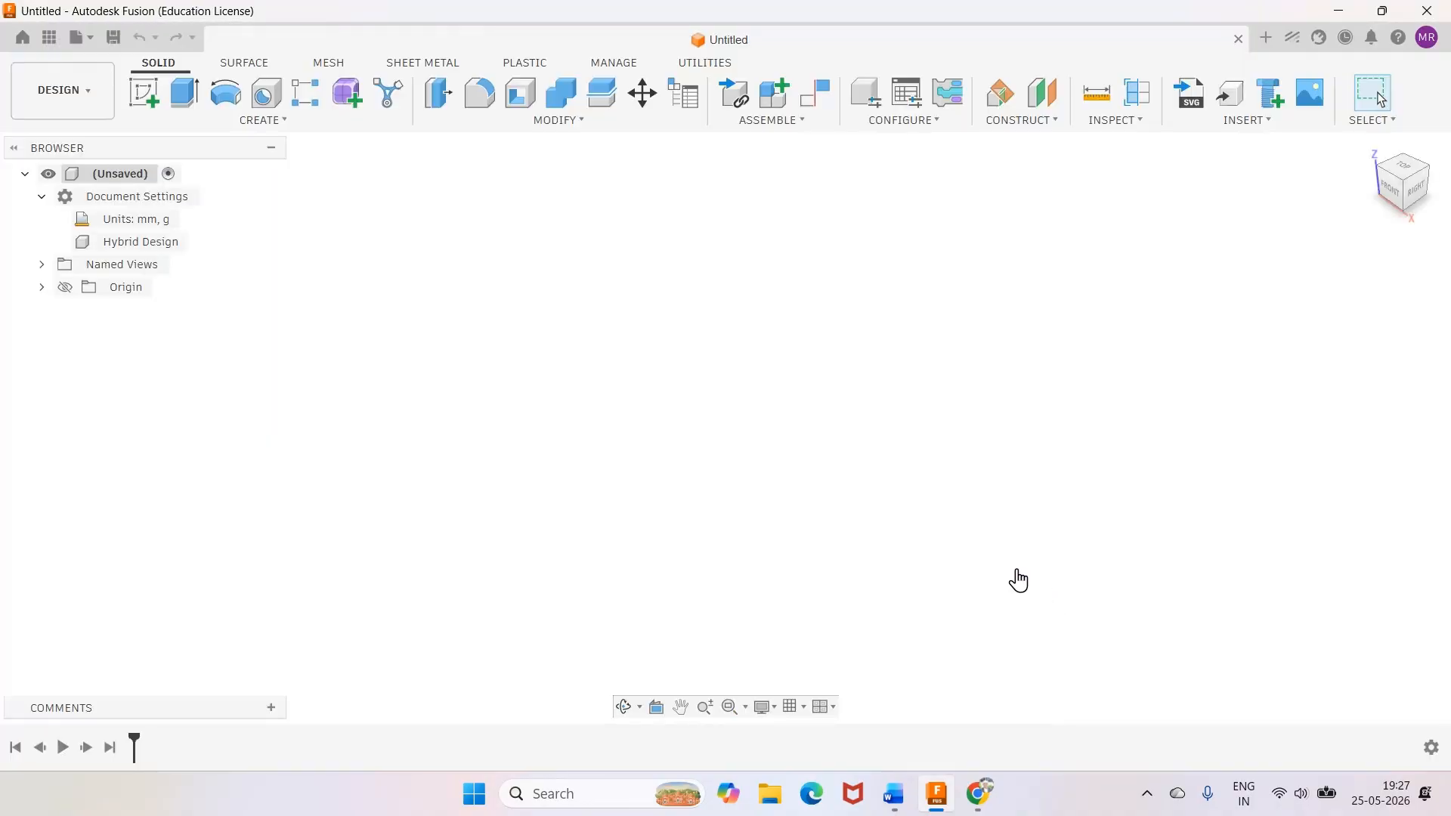
Start a sketch on the YZ plane and consult the part drawing in Word for the cylindrical boss
{"action": "left_click", "coordinate": [144, 92]}
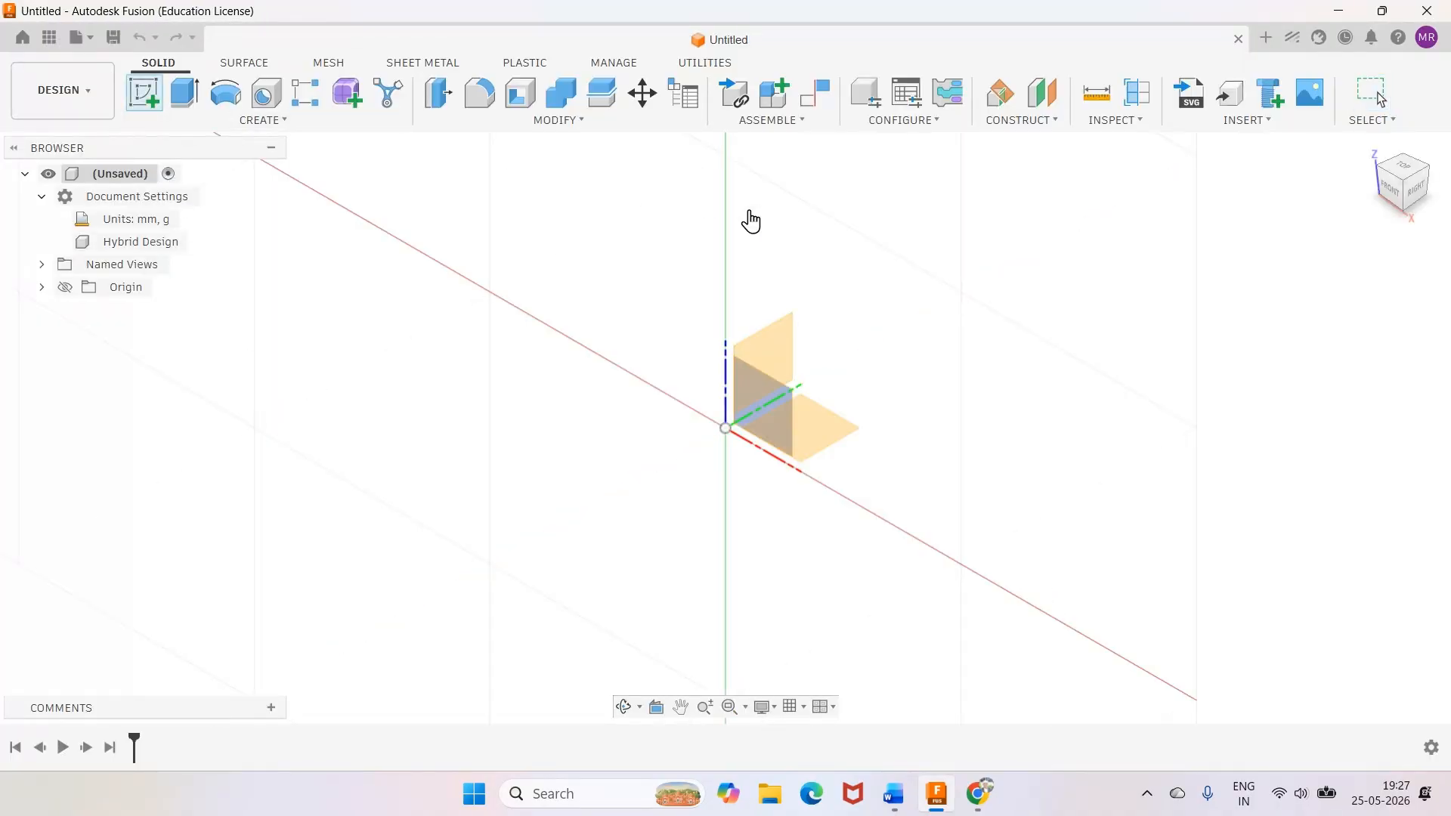
{"action": "left_click", "coordinate": [794, 341]}
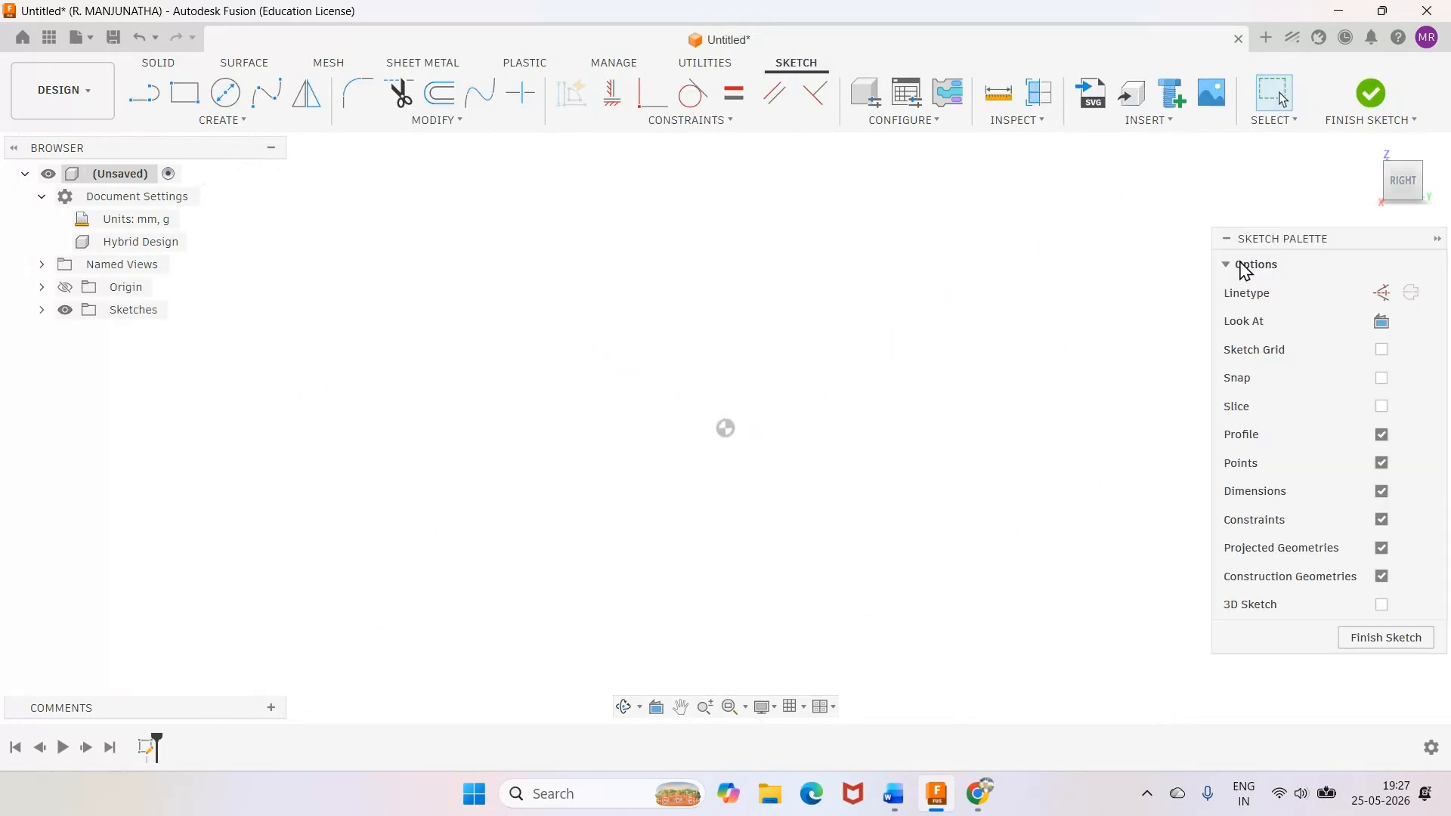
{"action": "mouse_move", "coordinate": [894, 794]}
{"action": "left_click", "coordinate": [807, 752]}
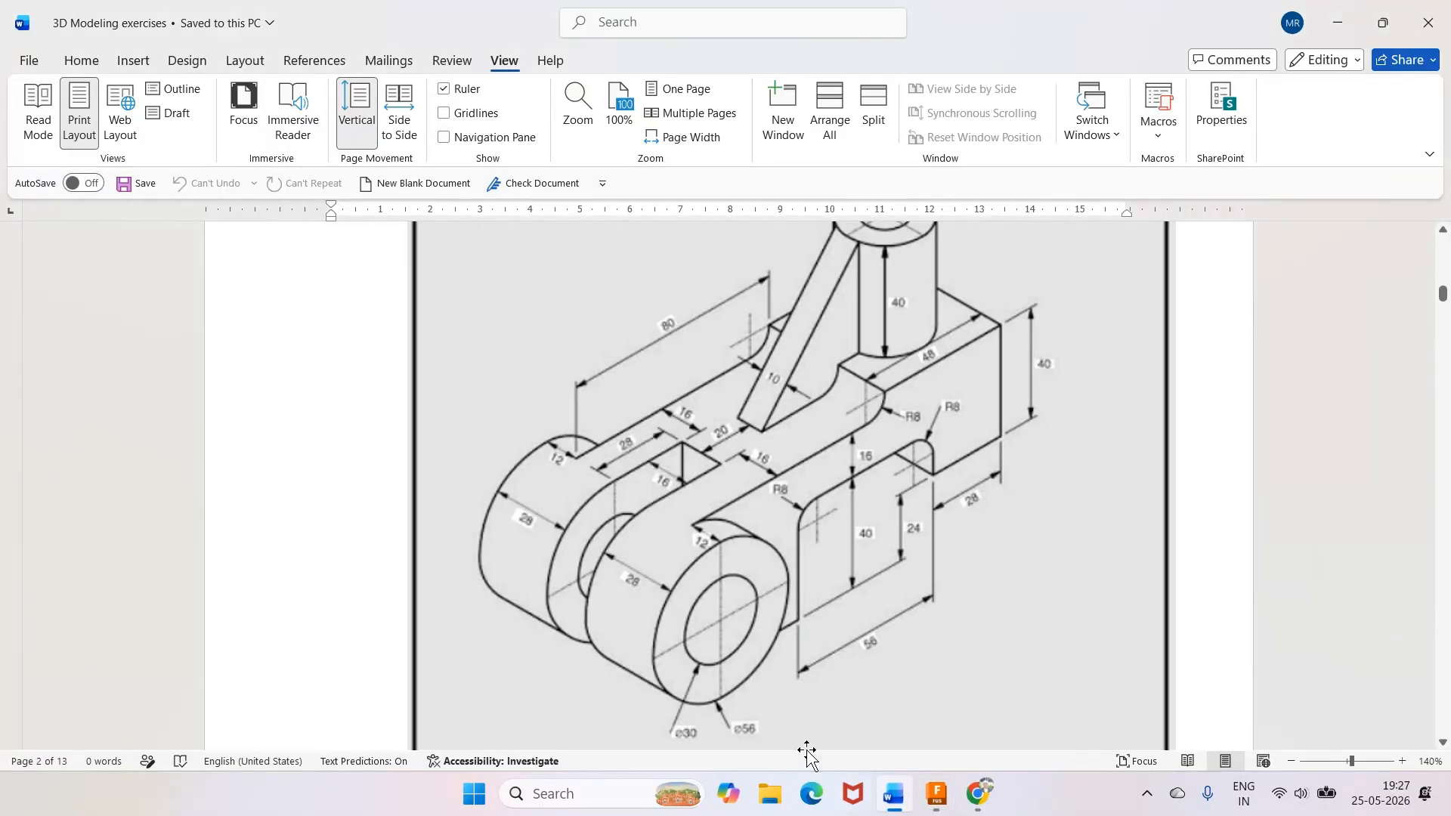
{"action": "scroll", "coordinate": [771, 718], "scroll_direction": "down", "scroll_amount": 1}
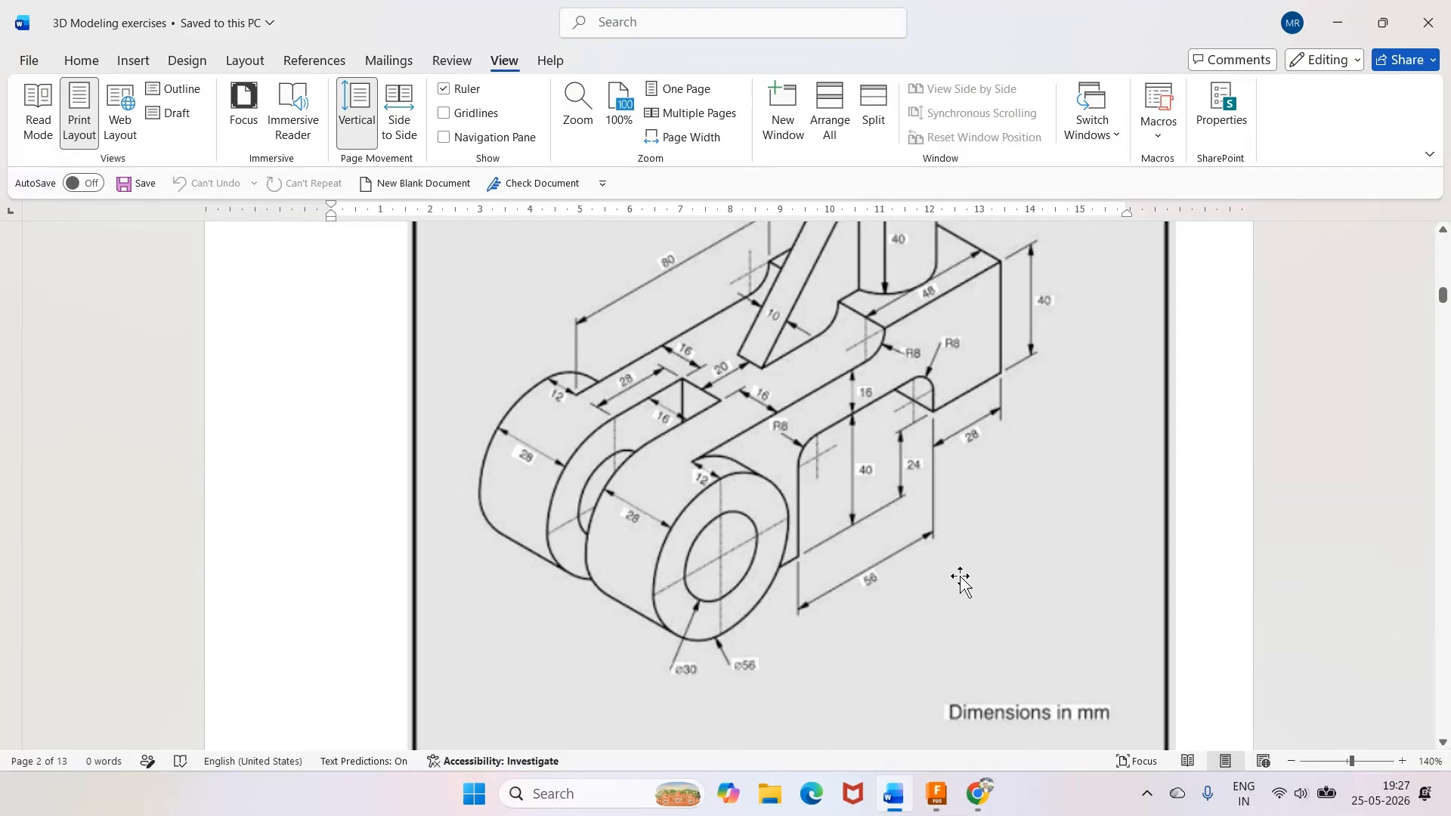
{"action": "left_click", "coordinate": [937, 794]}
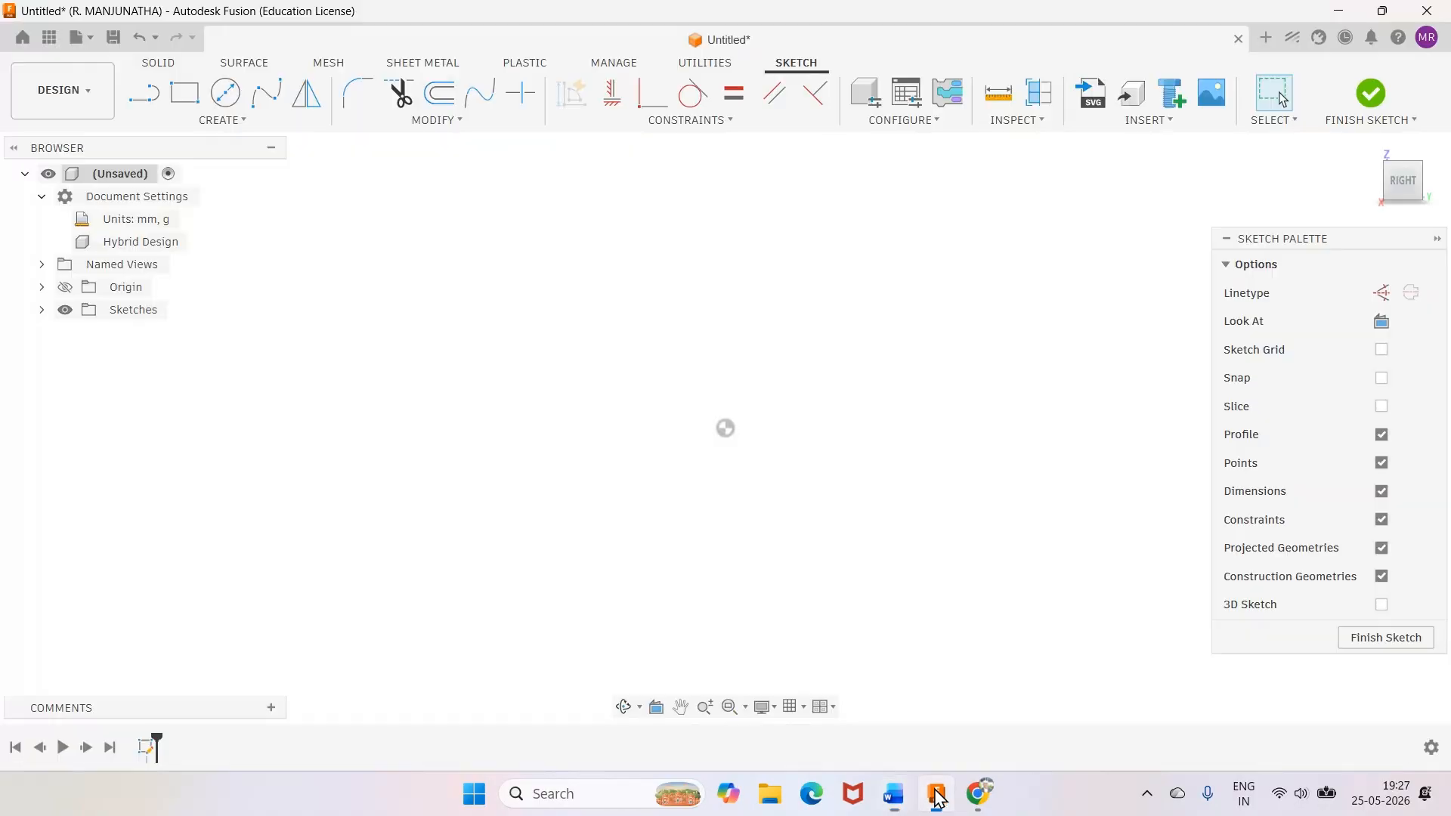
Sketch a circle about 51 mm in diameter, above and to the left of the origin
{"action": "left_click", "coordinate": [225, 92]}
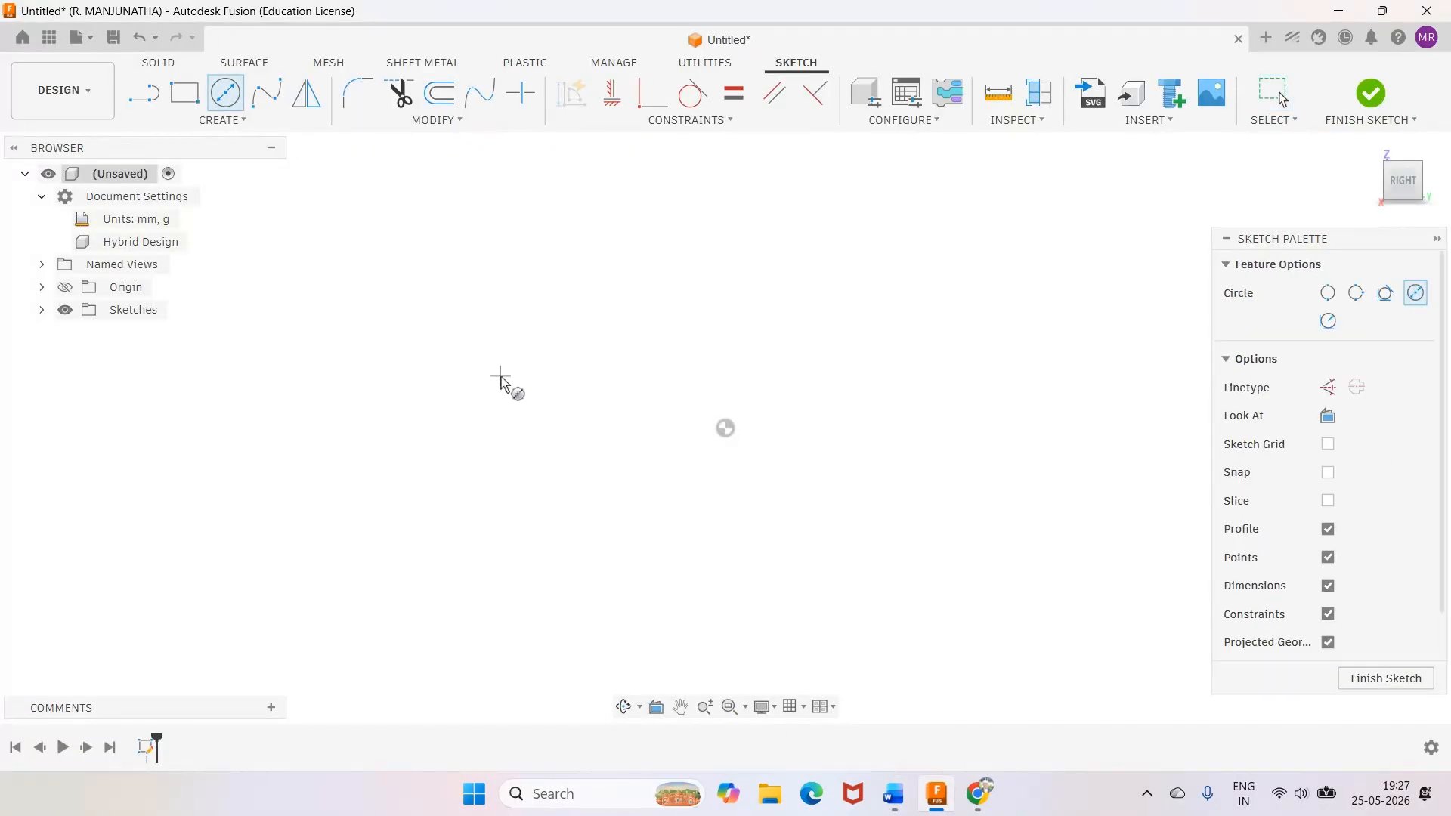
{"action": "left_click", "coordinate": [543, 372]}
{"action": "left_click", "coordinate": [608, 427]}
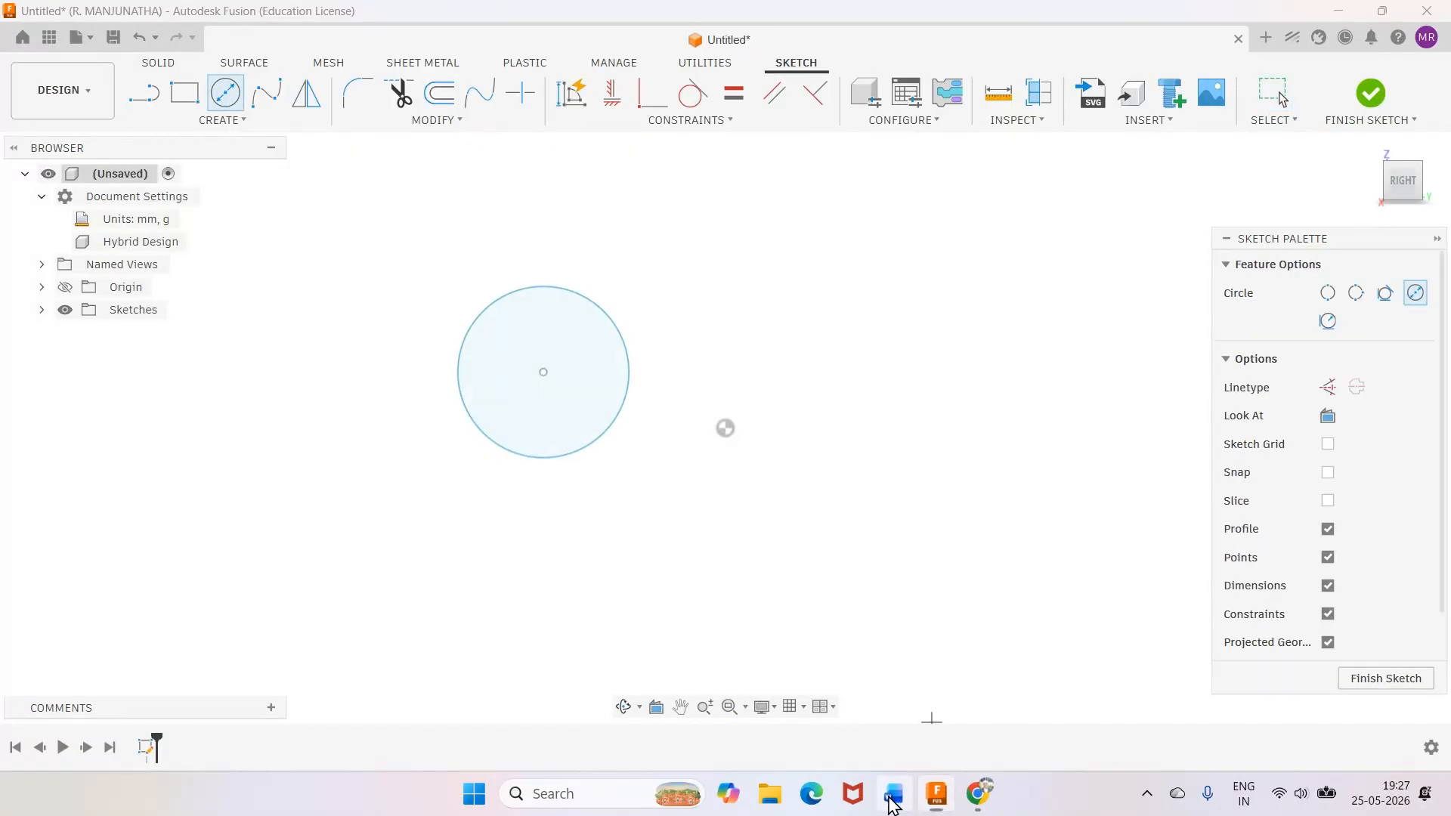
Check the boss diameter in the Word drawing and dimension the circle's diameter as 56 mm
{"action": "left_click", "coordinate": [893, 795]}
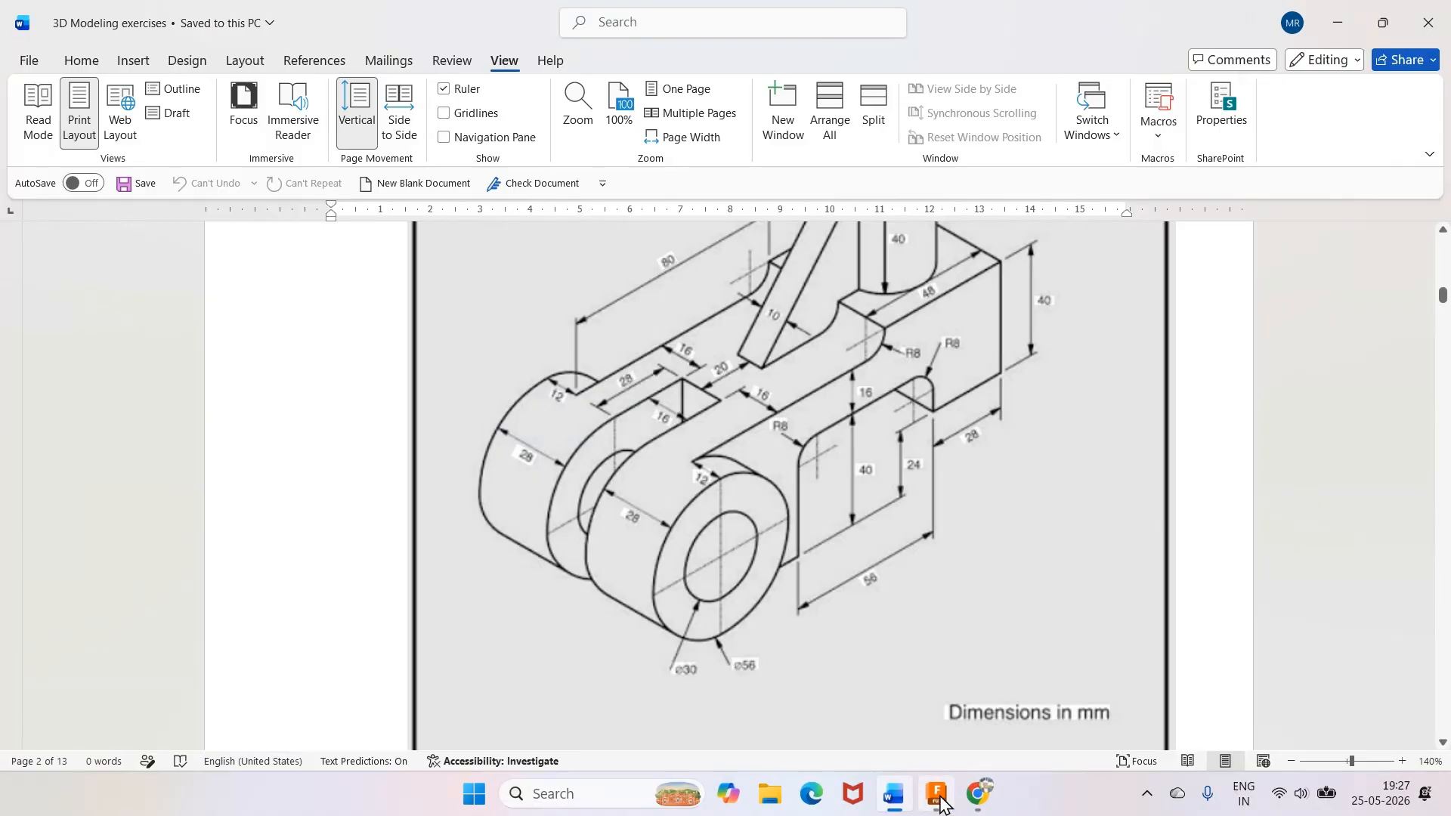
{"action": "left_click", "coordinate": [937, 793]}
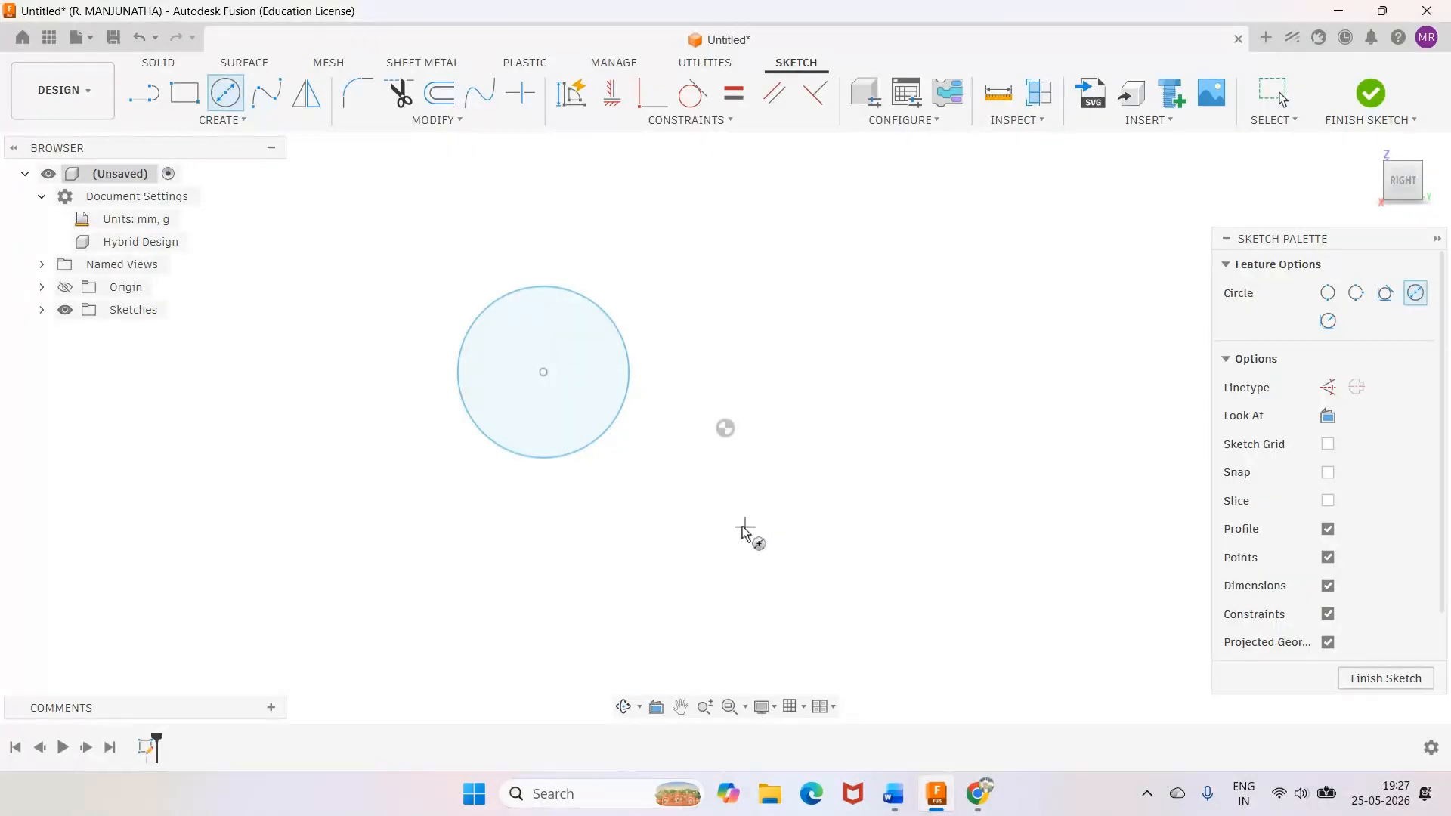
{"action": "key", "text": "d"}
{"action": "left_click", "coordinate": [584, 448]}
{"action": "left_click", "coordinate": [611, 520]}
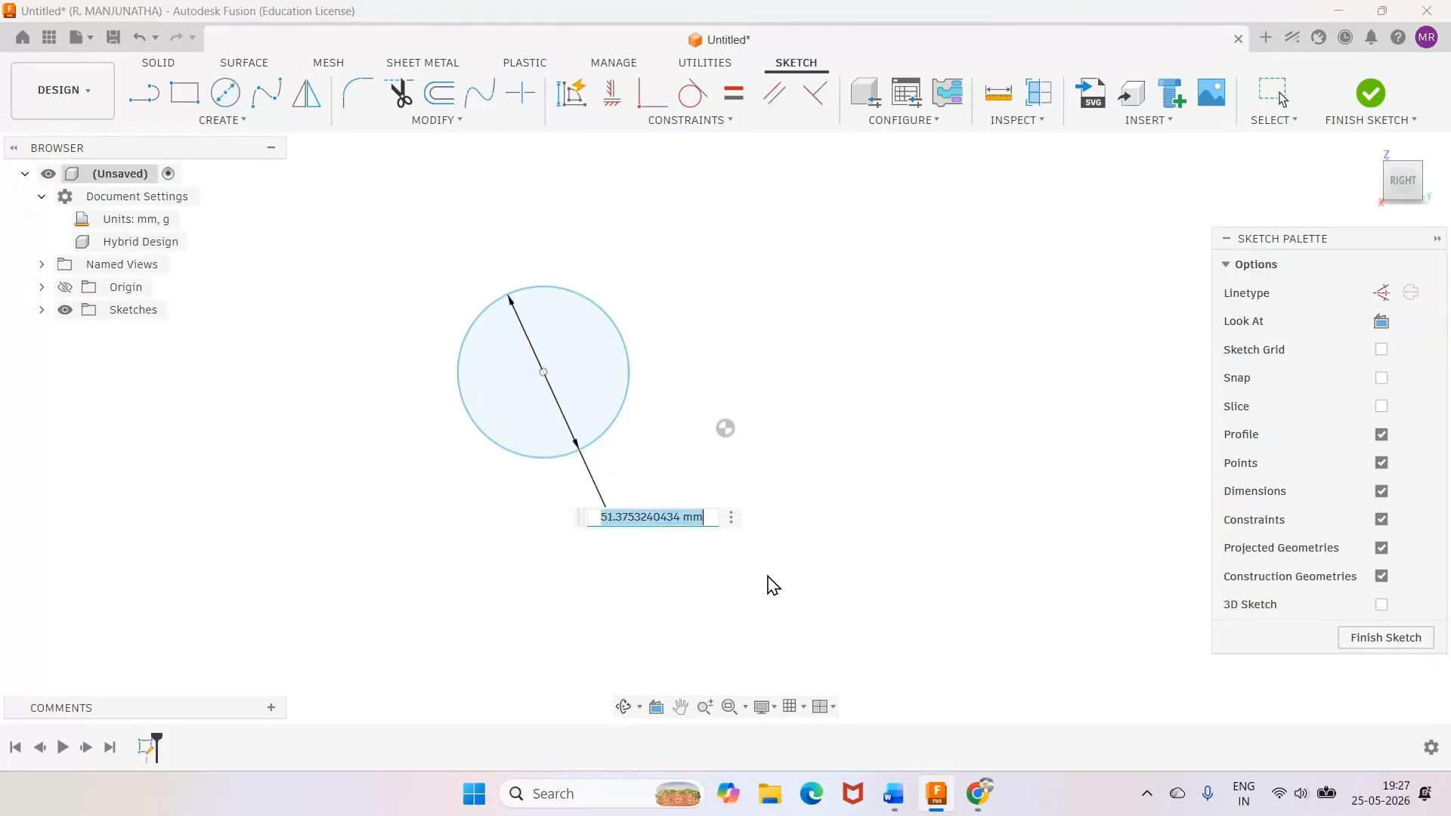
{"action": "type", "text": "56"}
{"action": "key", "text": "Return"}
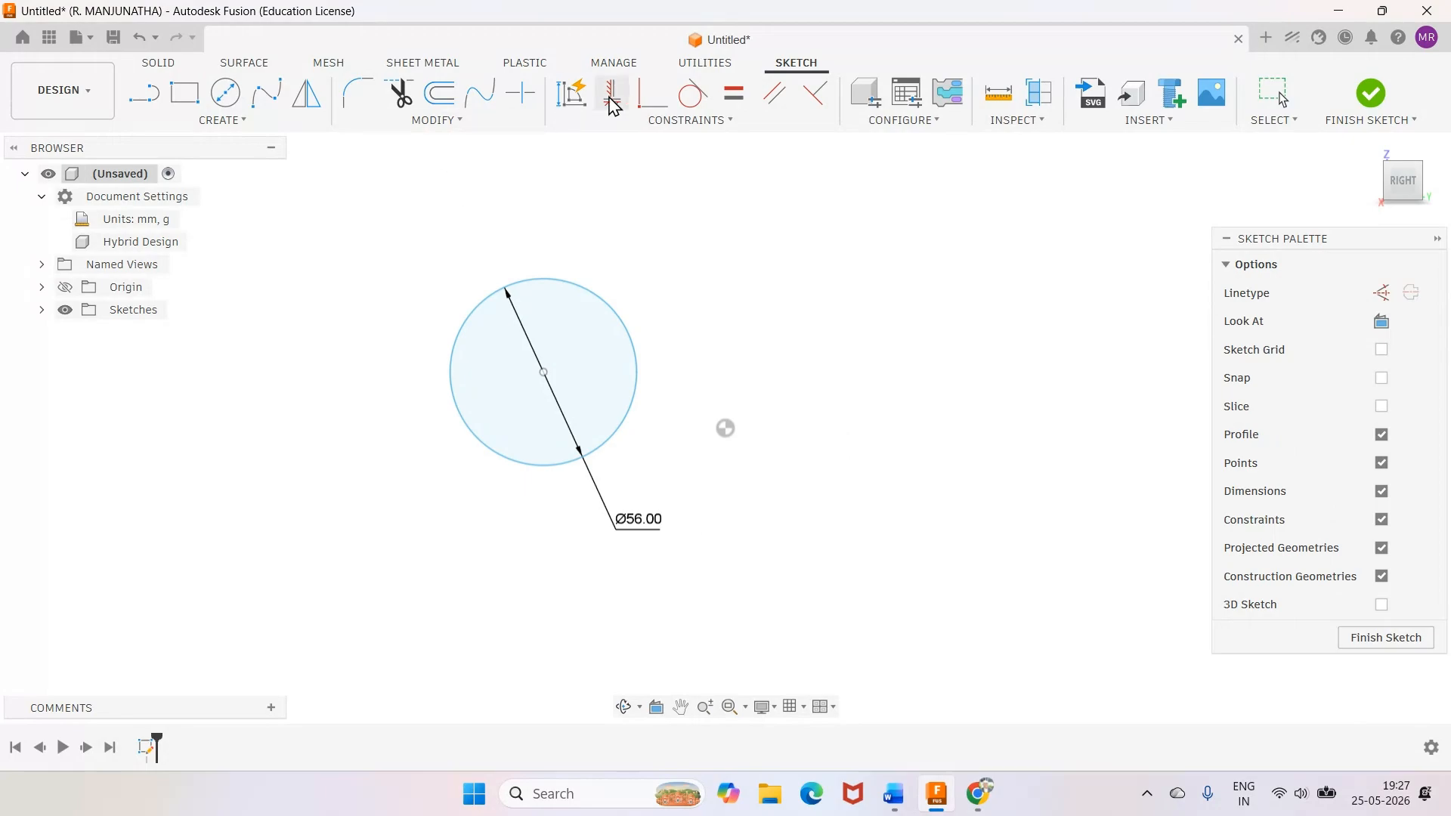
Constrain the circle's centre to coincide with the sketch origin
{"action": "left_click", "coordinate": [650, 97]}
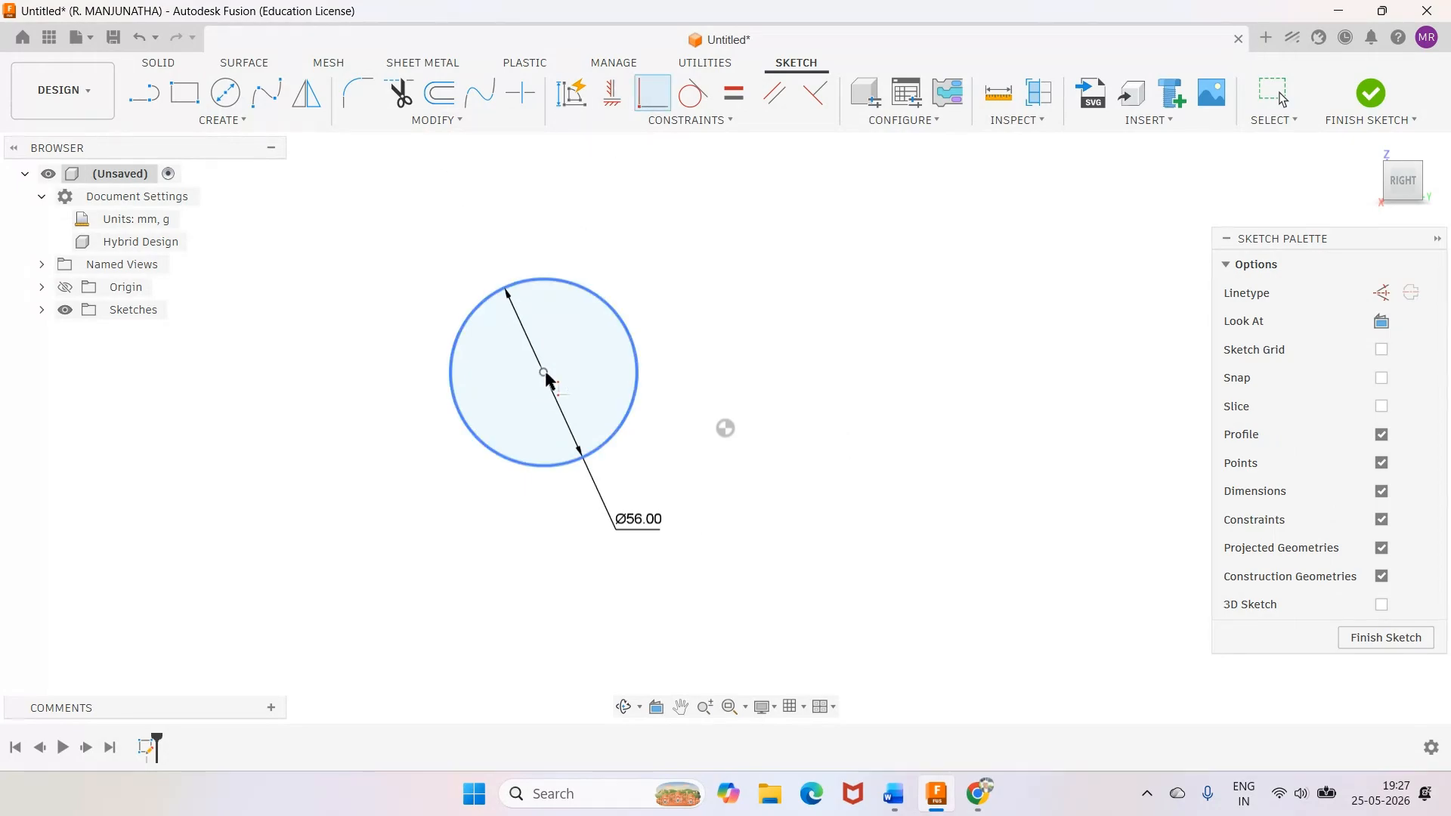
{"action": "left_click", "coordinate": [543, 372]}
{"action": "left_click", "coordinate": [727, 430]}
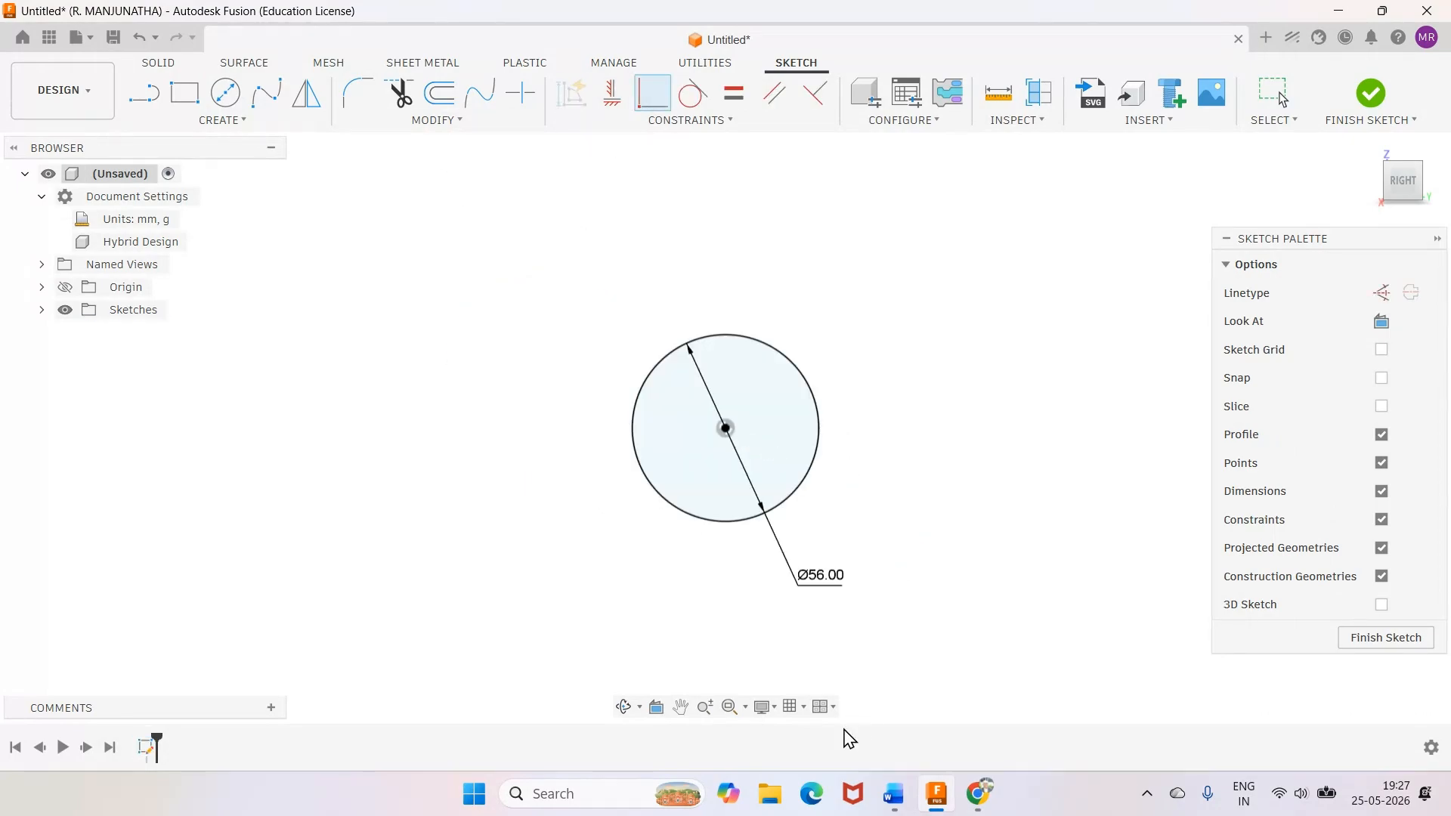
Check the boss widths in the Word drawing, finish the sketch and extrude the circle -72 mm as a new body
{"action": "left_click", "coordinate": [893, 794]}
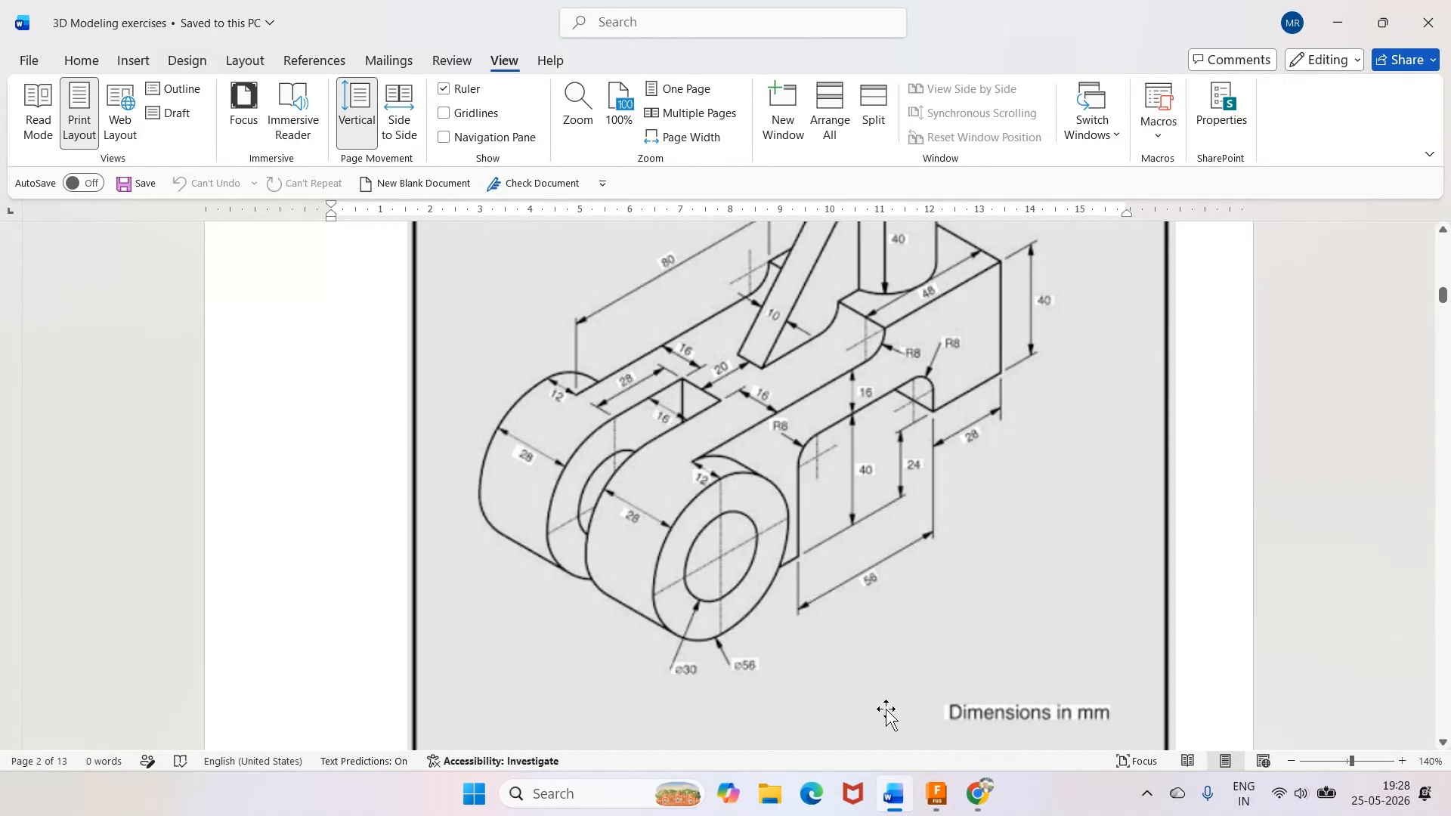
{"action": "left_click", "coordinate": [936, 793]}
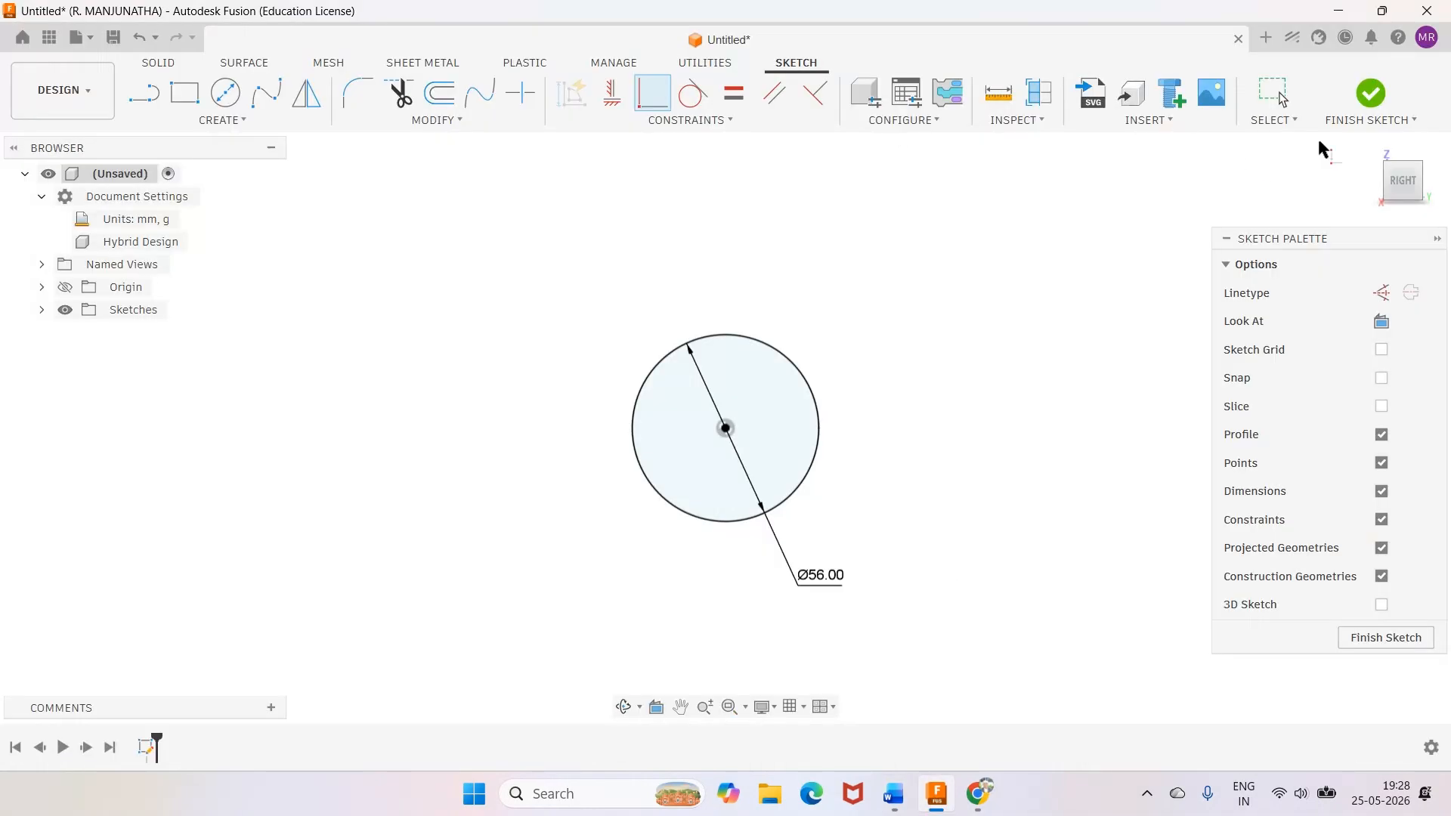
{"action": "left_click", "coordinate": [1374, 95]}
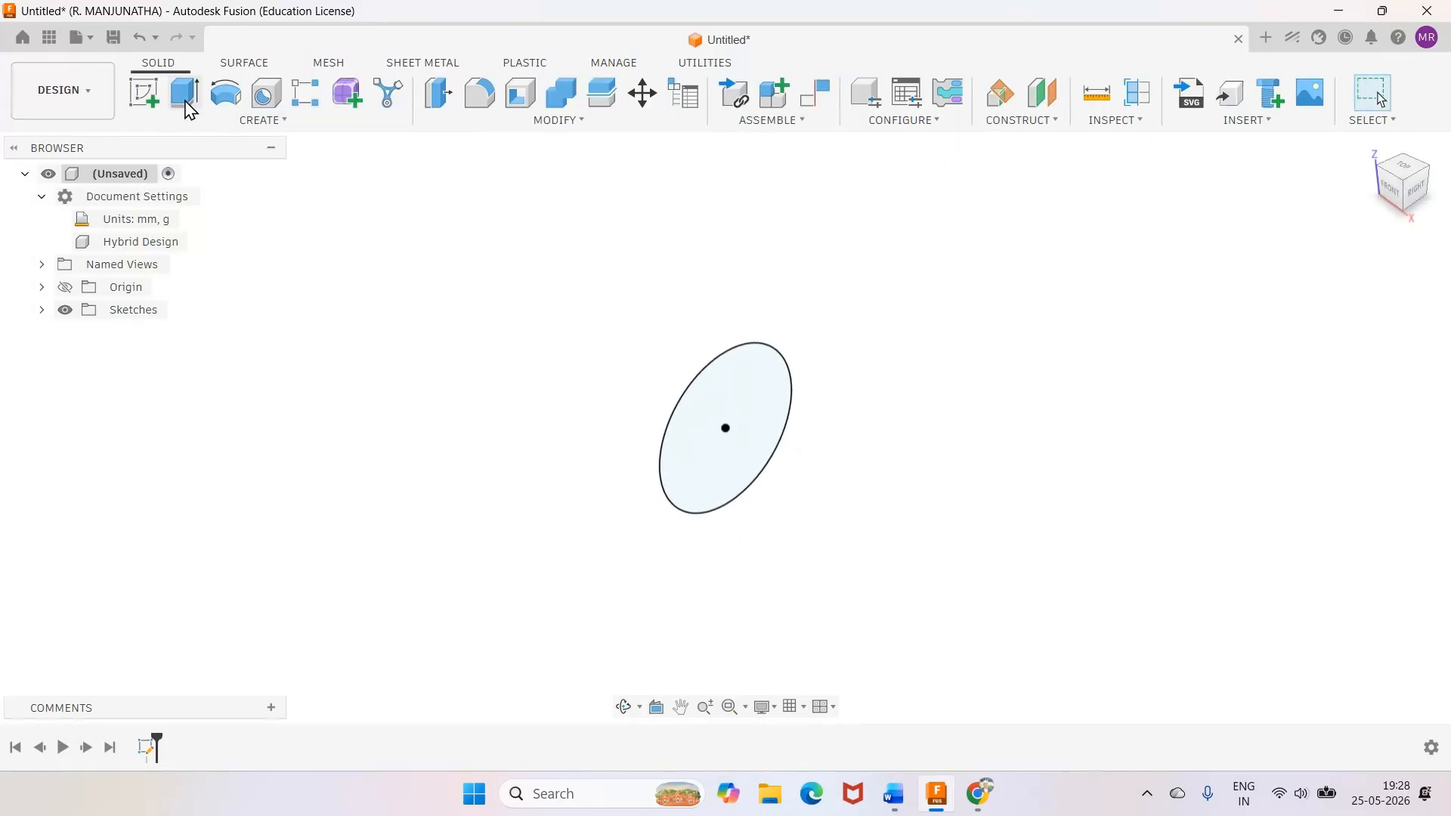
{"action": "left_click", "coordinate": [186, 104]}
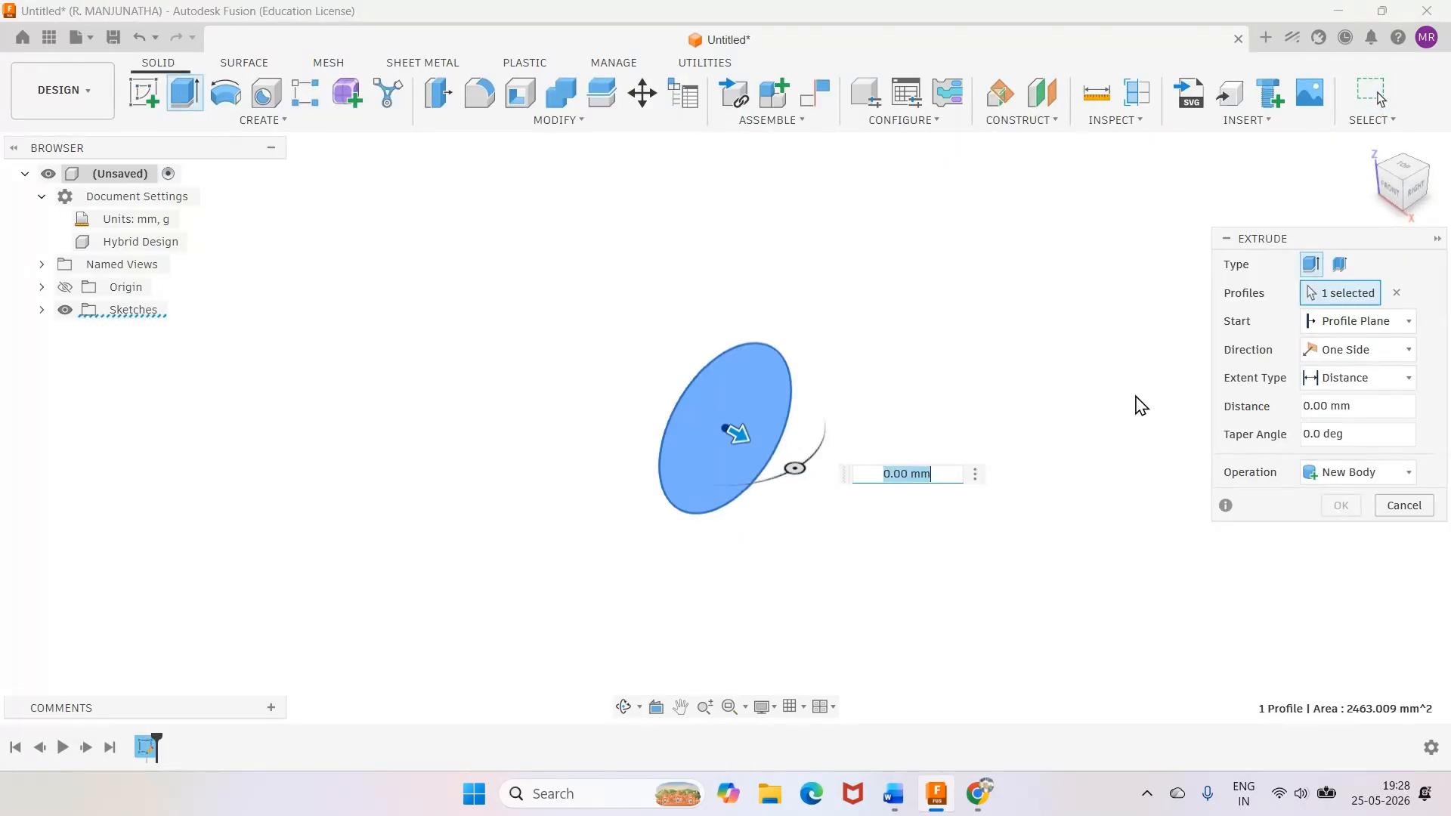
{"action": "left_click_drag", "start_coordinate": [1363, 403], "coordinate": [1256, 401]}
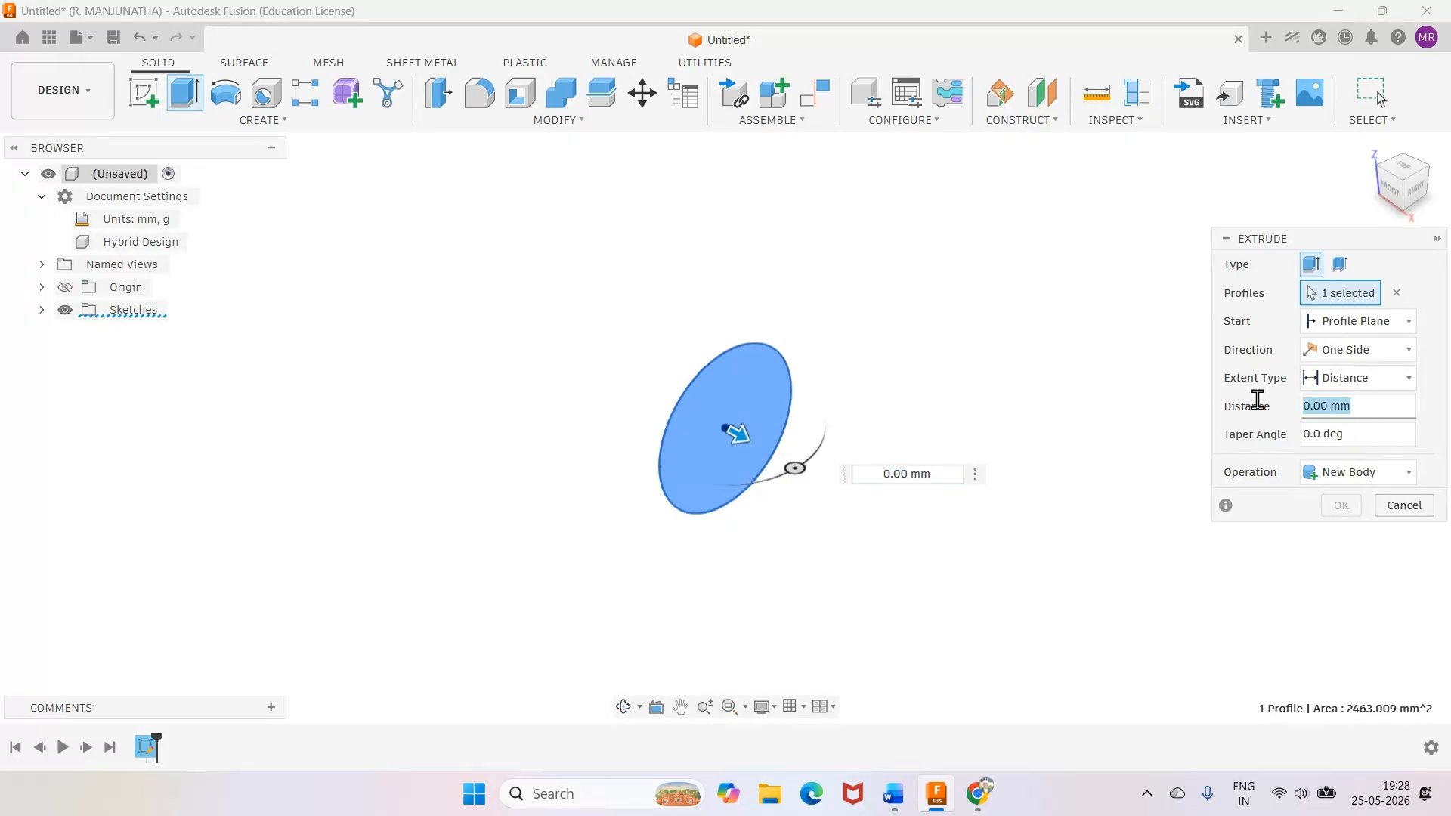
{"action": "type", "text": "-72"}
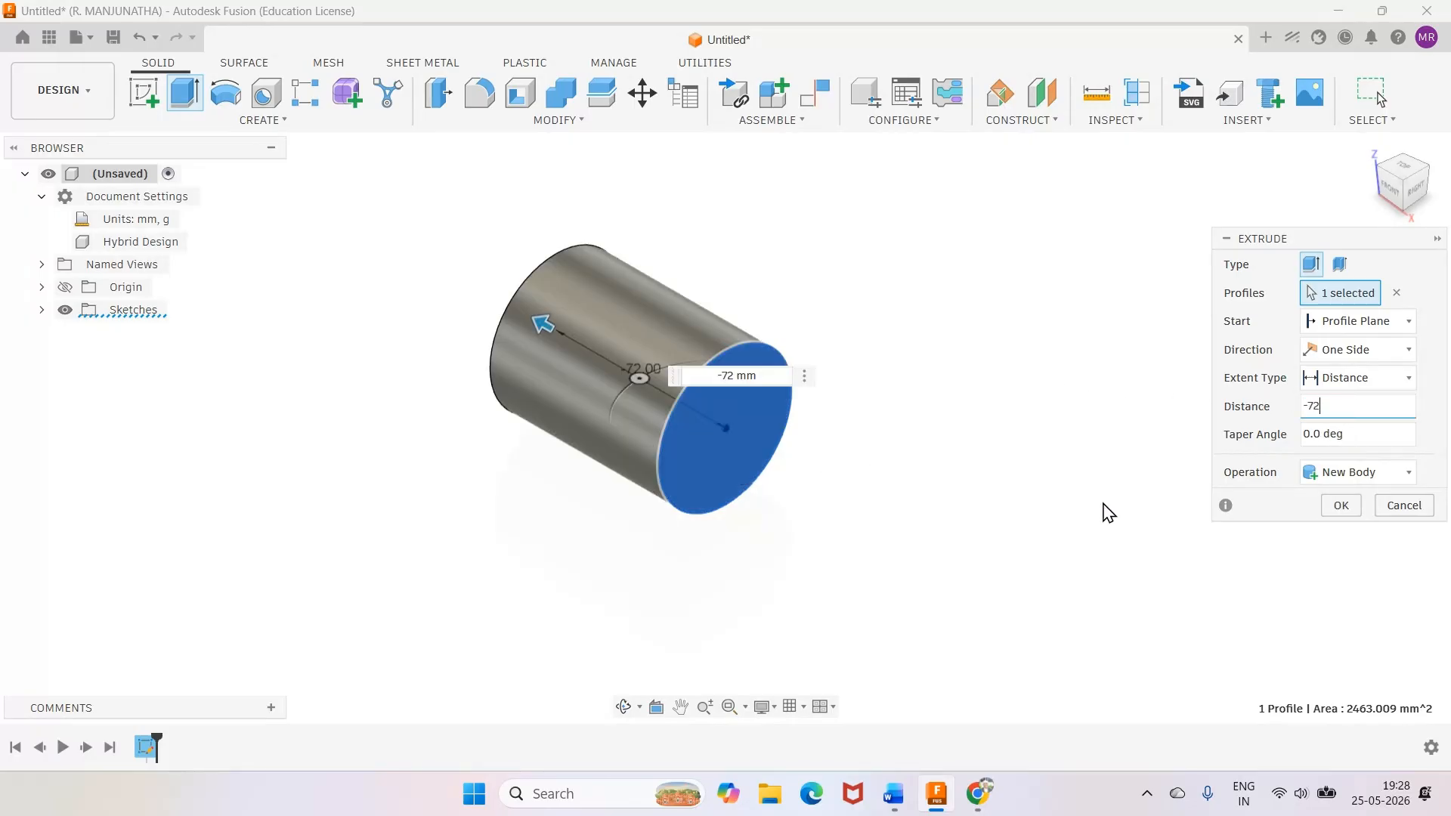
{"action": "left_click", "coordinate": [1339, 506]}
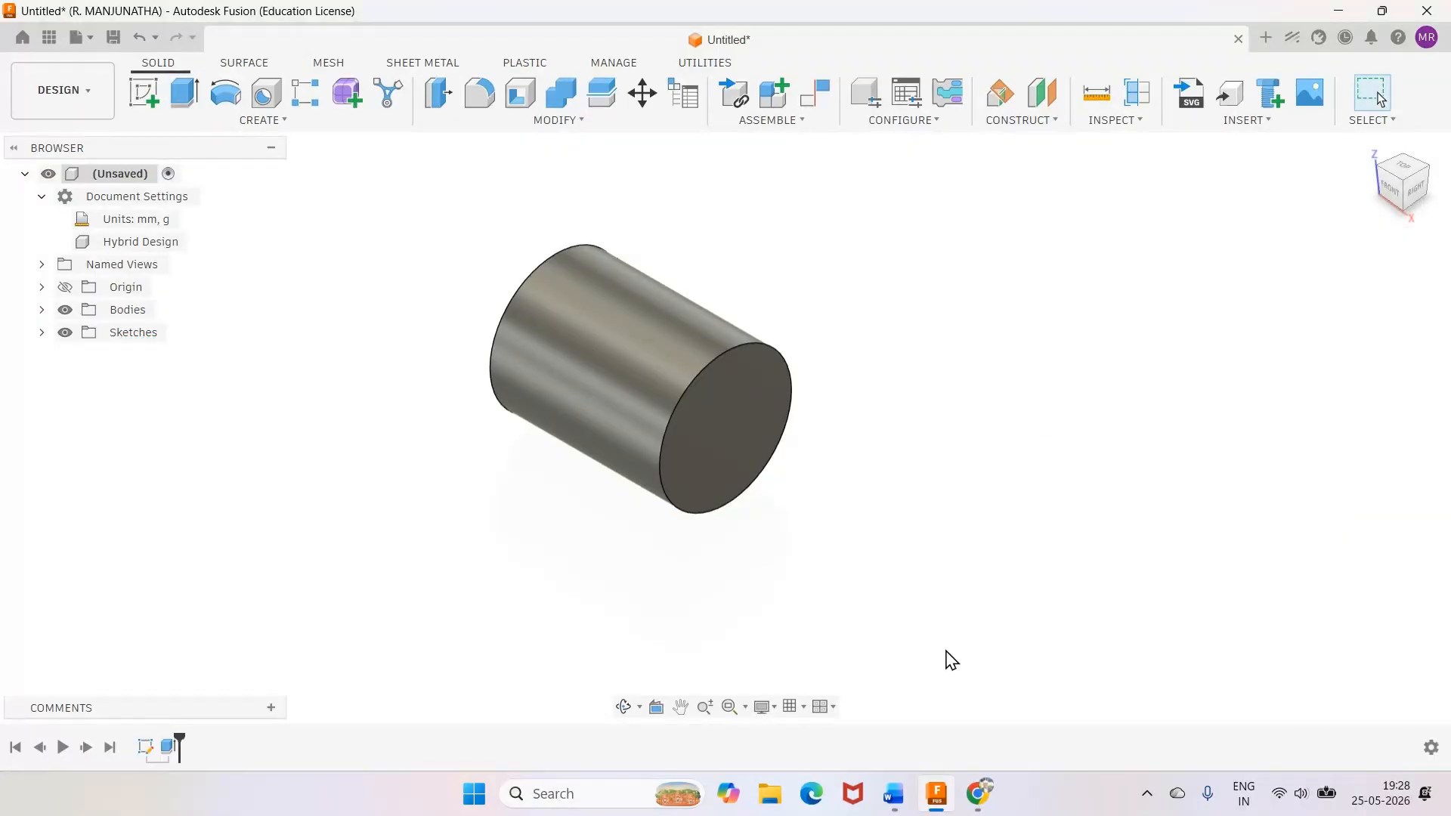
Consult the Word drawing and start a new sketch on the cylinder's end face at the origin
{"action": "left_click", "coordinate": [893, 794]}
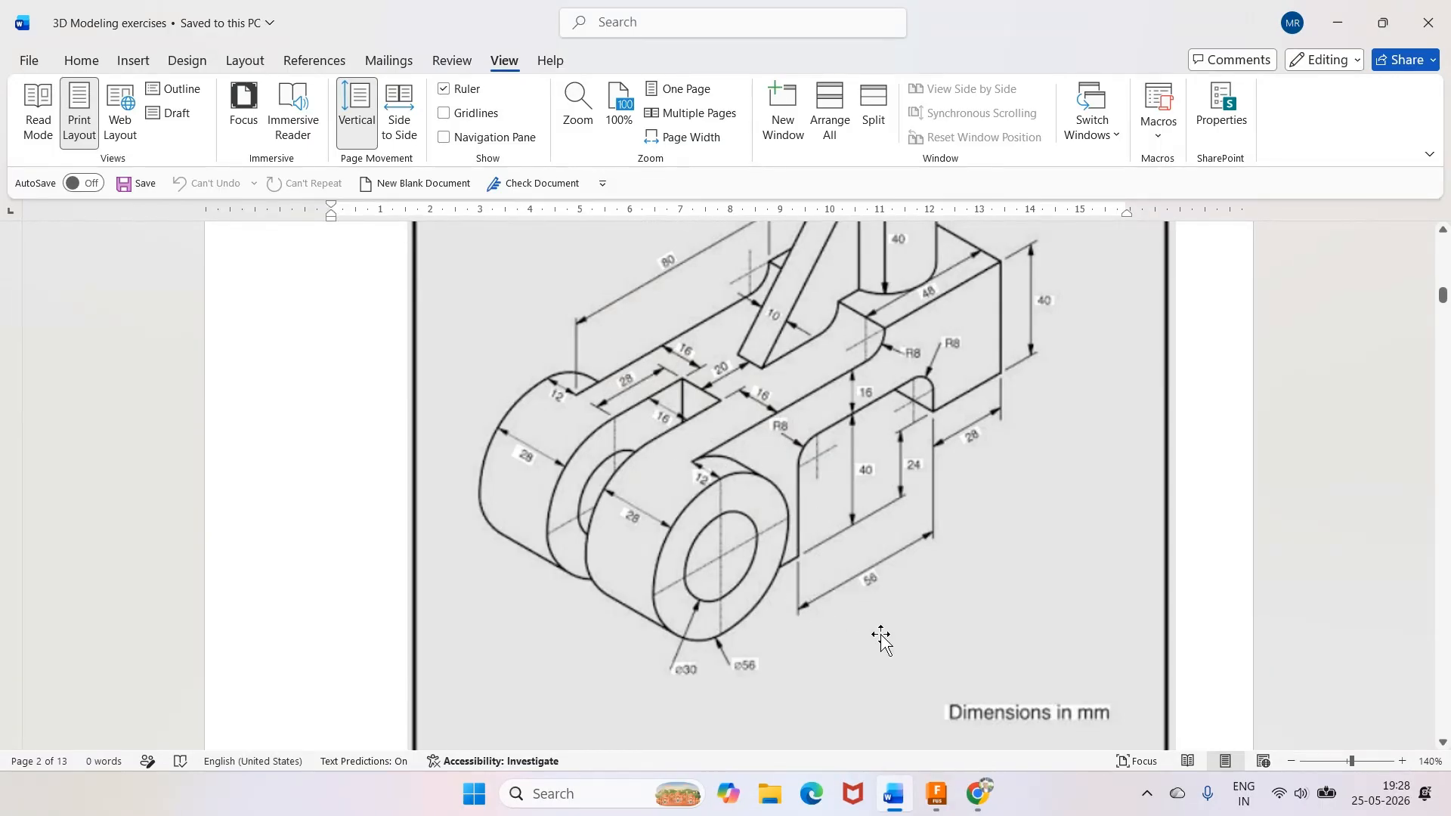
{"action": "mouse_move", "coordinate": [937, 793]}
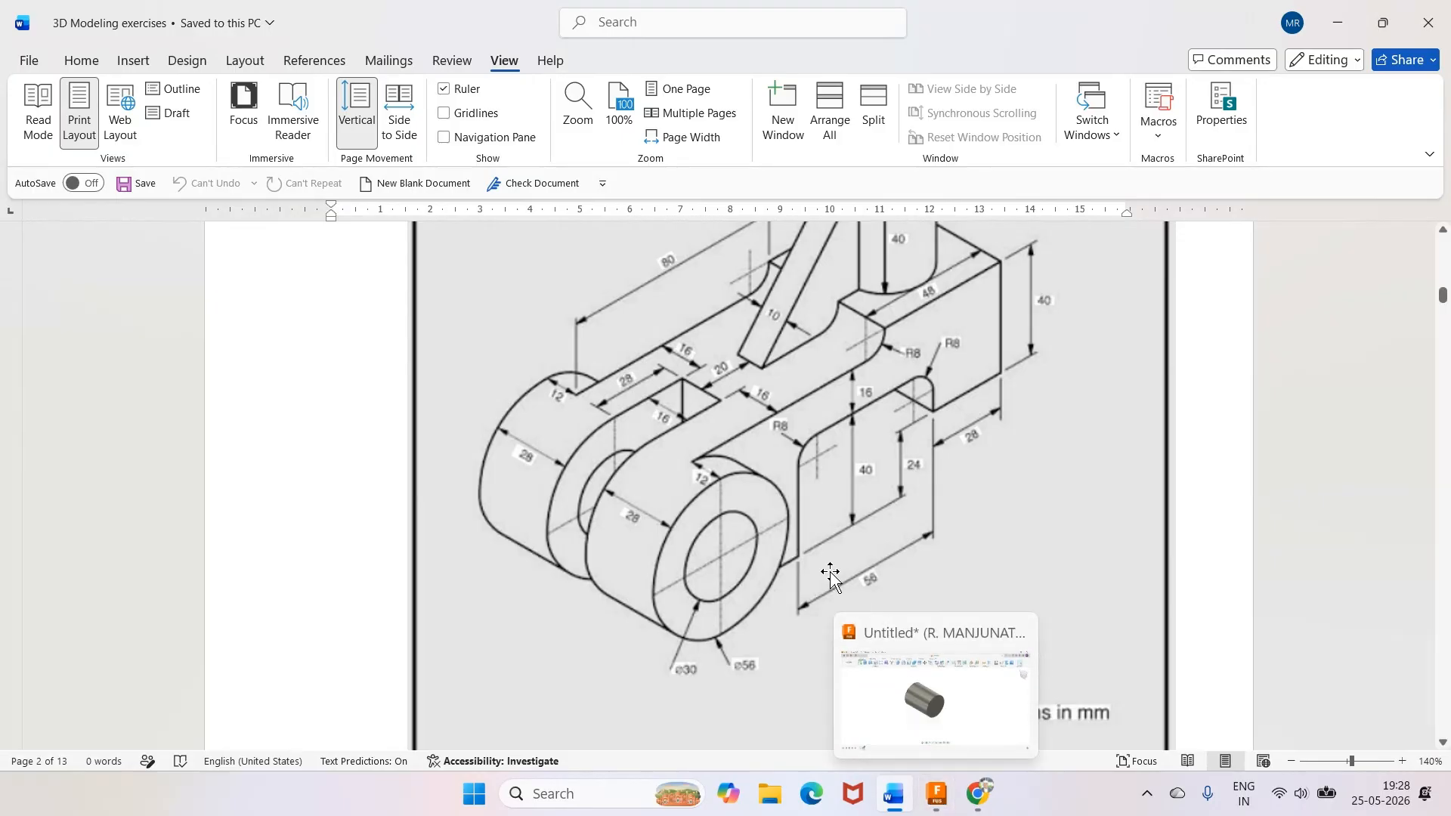
{"action": "left_click", "coordinate": [921, 689]}
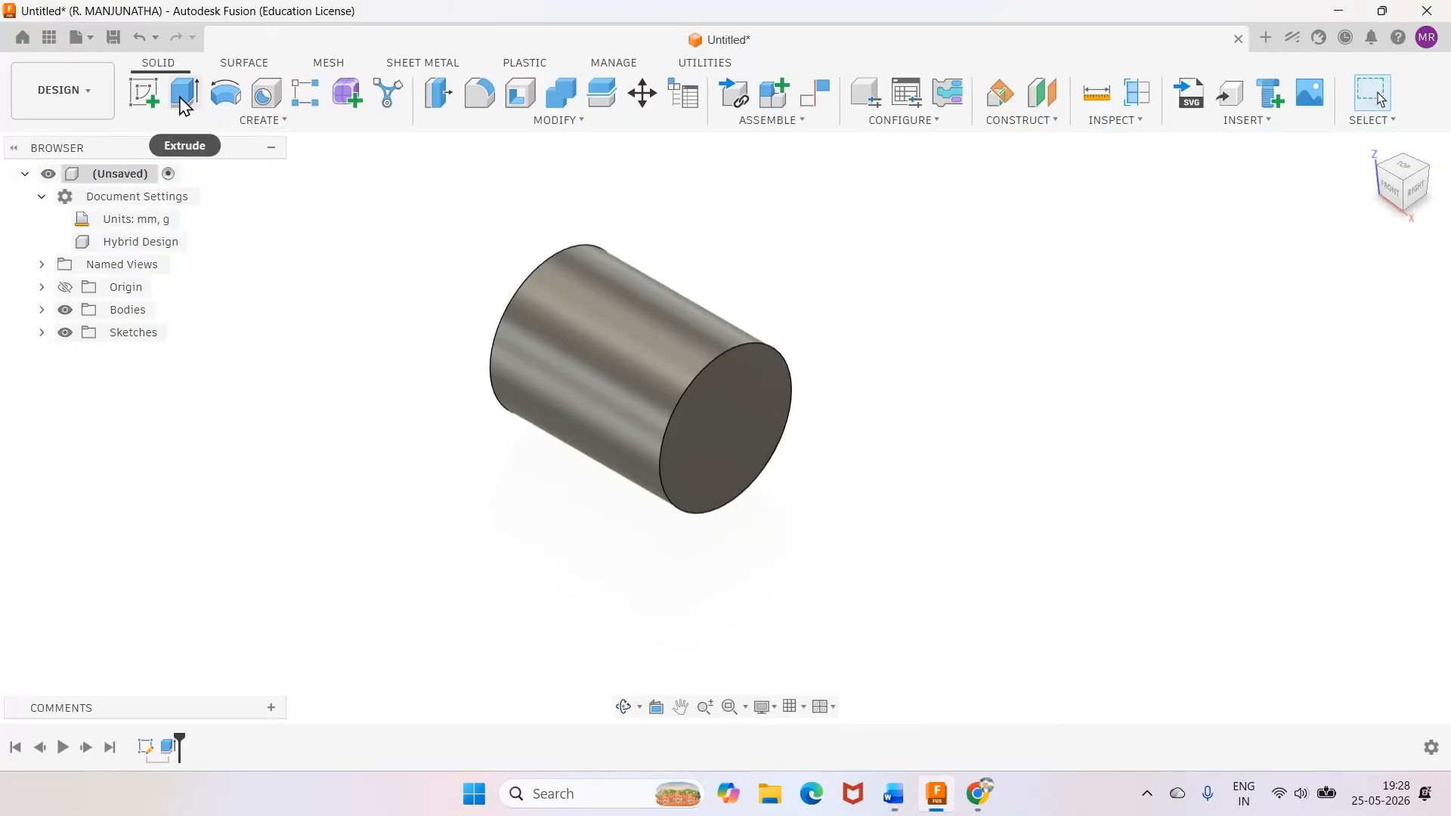
{"action": "left_click", "coordinate": [144, 92]}
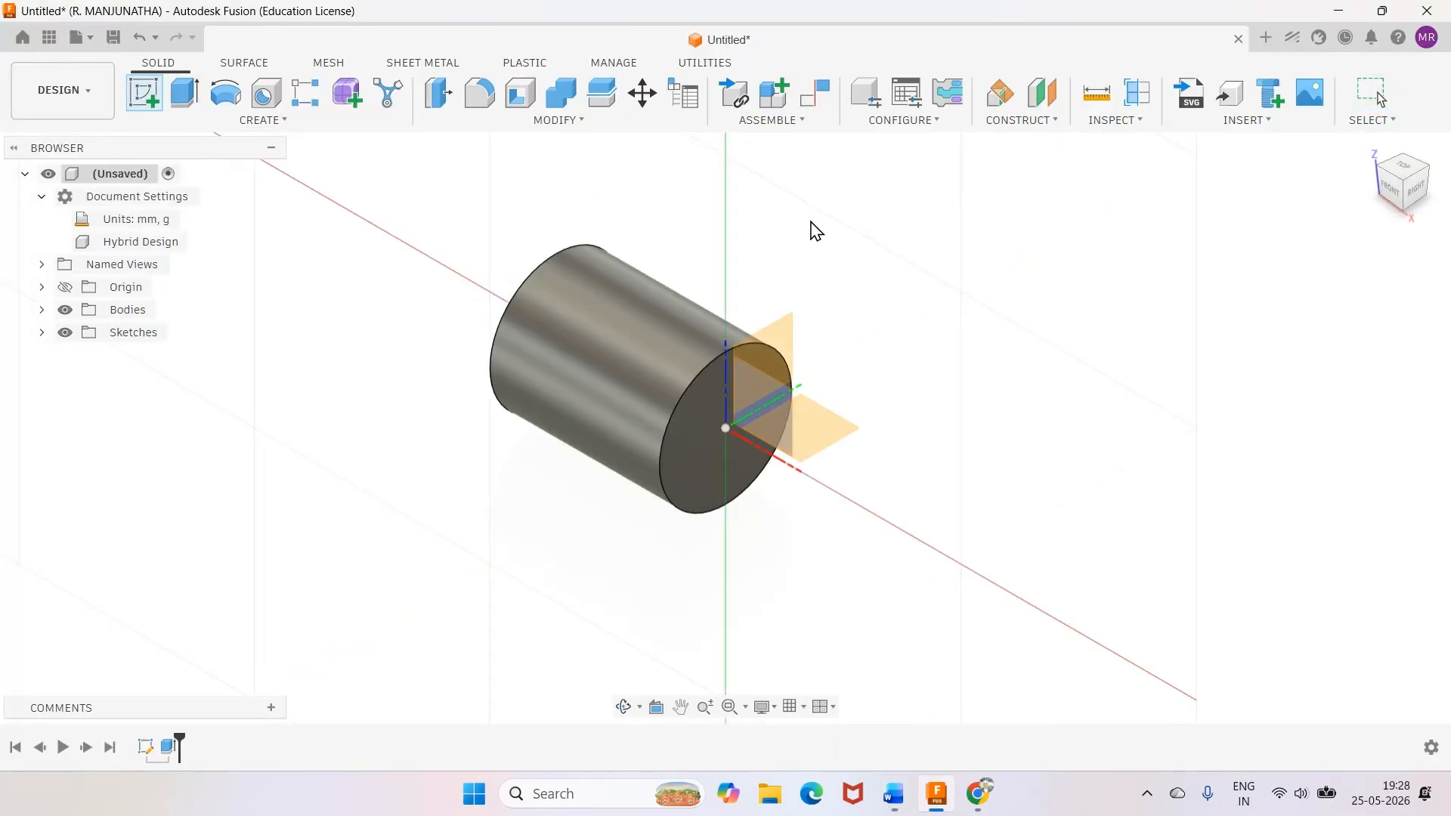
{"action": "left_click", "coordinate": [709, 399]}
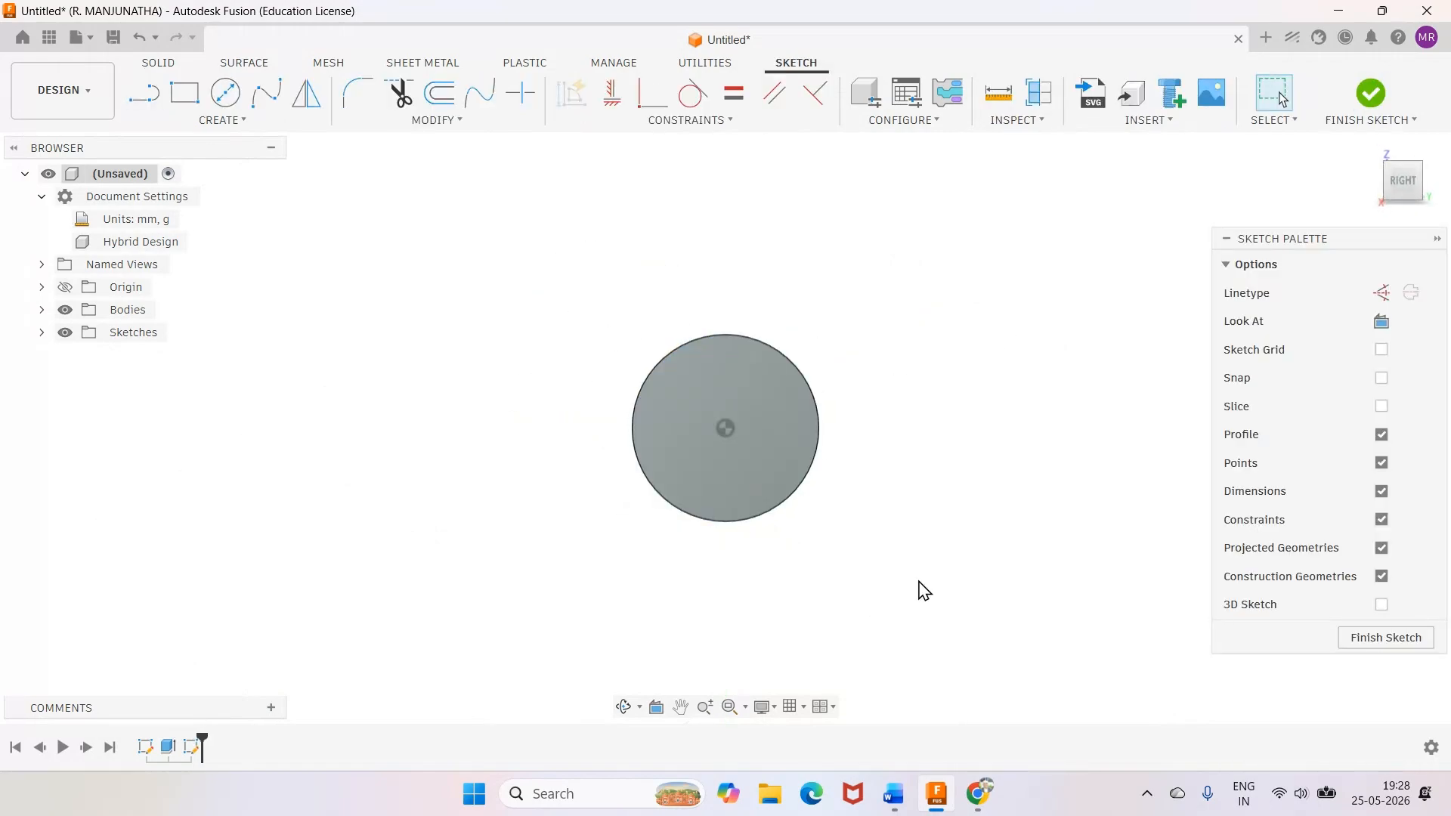
Review the body's dimensions in the Word drawing and project the cylinder's end face into the sketch with the projection linked
{"action": "left_click", "coordinate": [893, 797]}
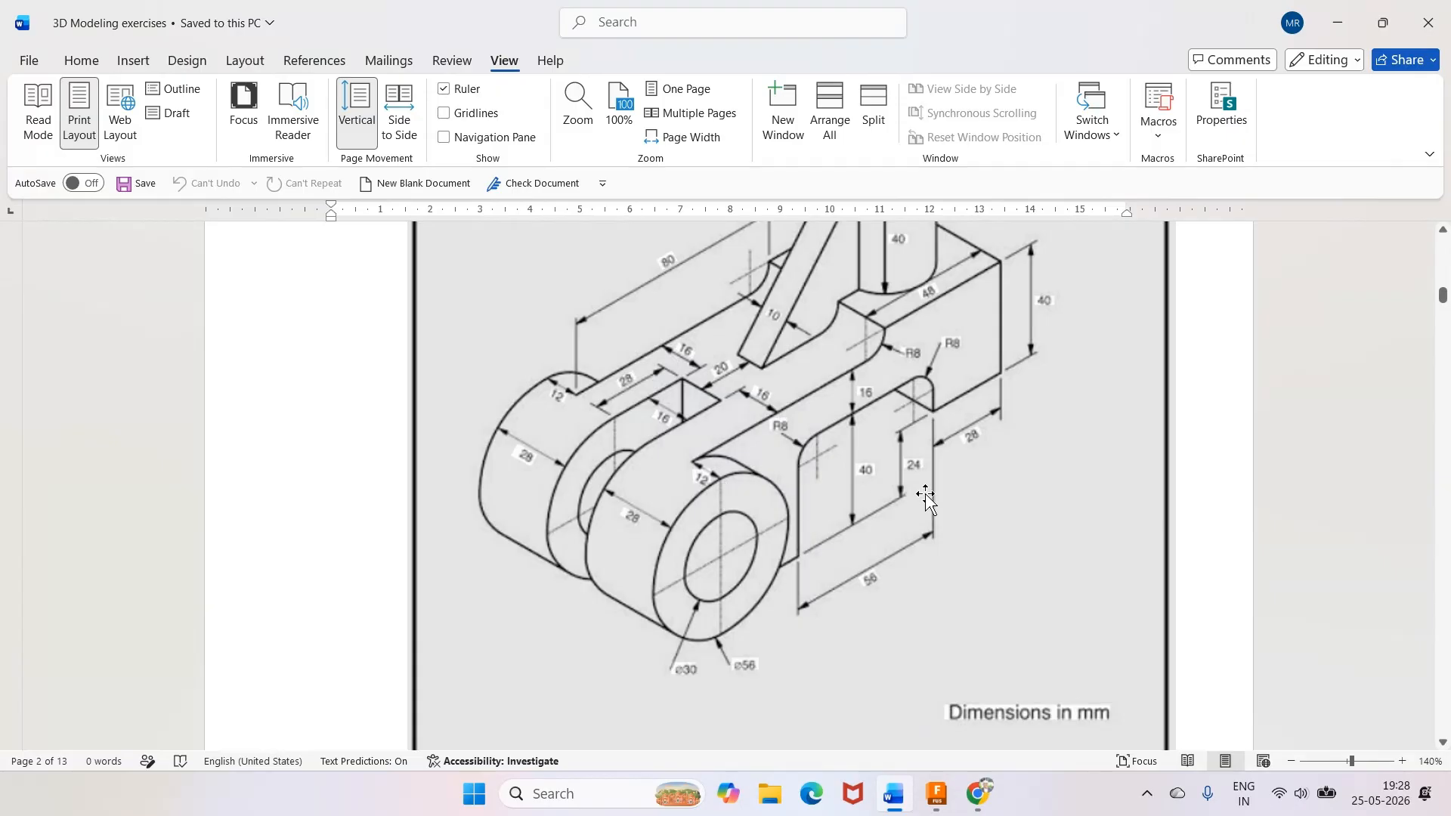
{"action": "scroll", "coordinate": [930, 499], "scroll_direction": "up", "scroll_amount": 3}
{"action": "scroll", "coordinate": [929, 499], "scroll_direction": "down", "scroll_amount": 3}
{"action": "left_click", "coordinate": [934, 795]}
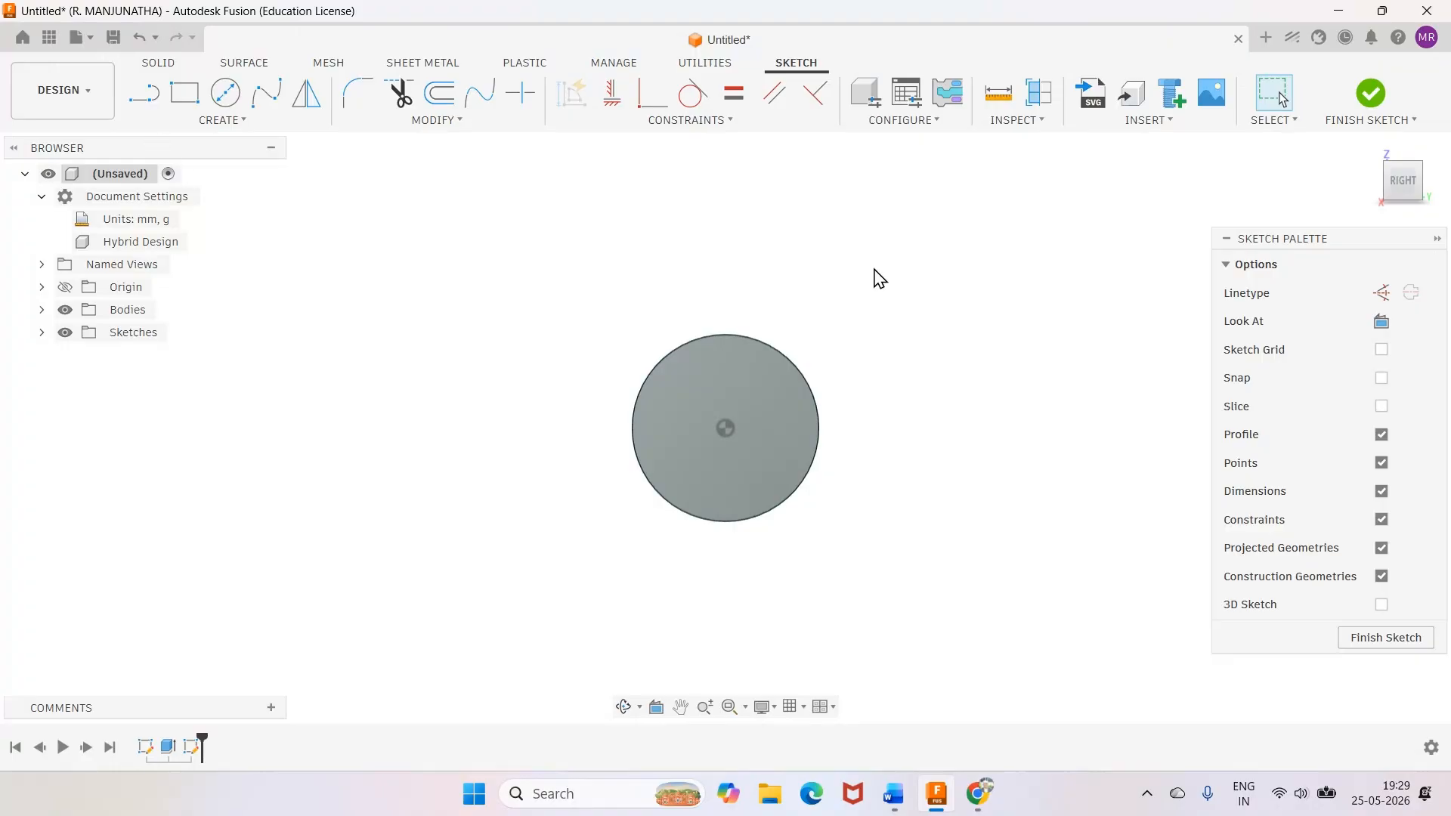
{"action": "key", "text": "p"}
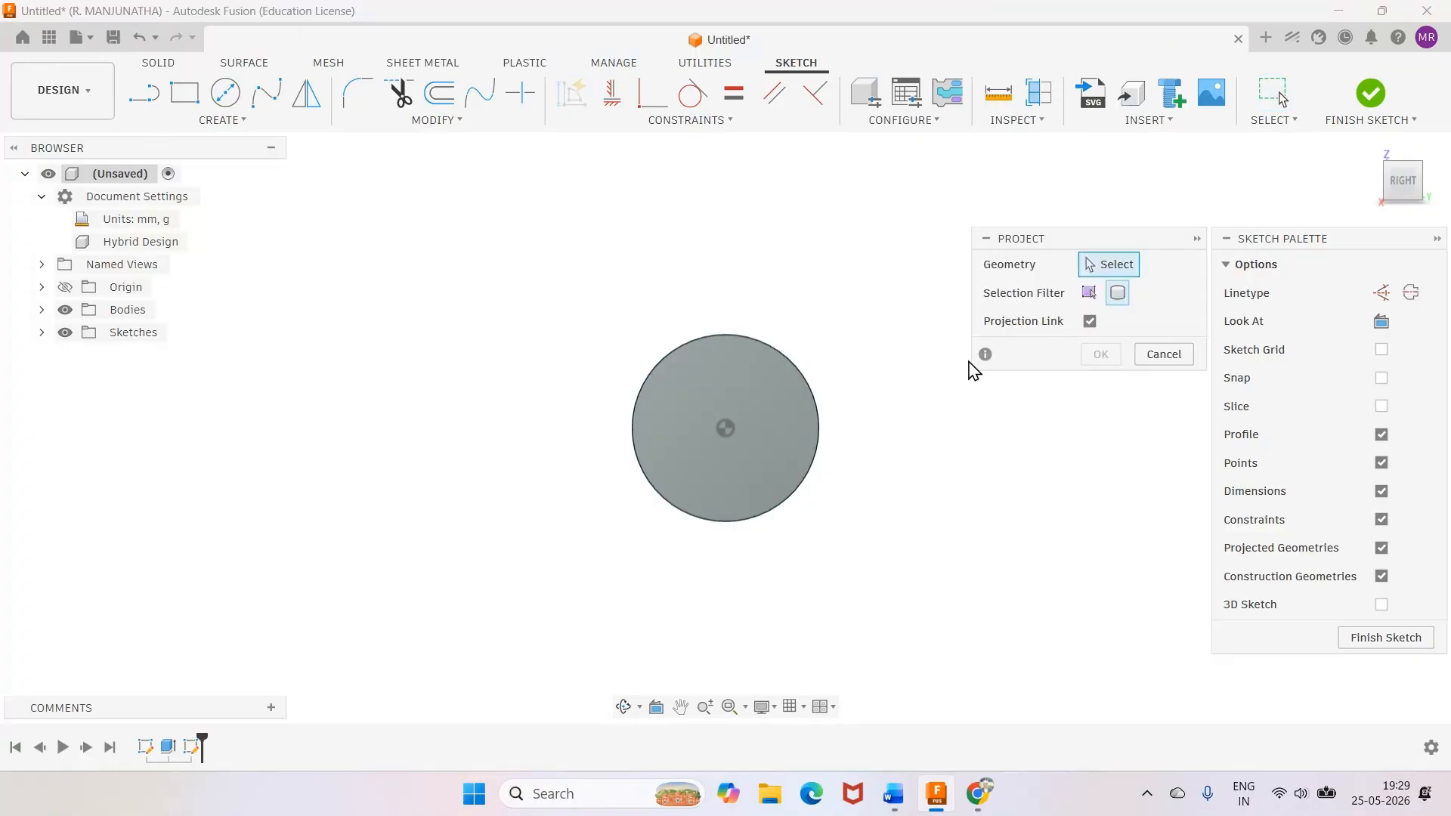
{"action": "left_click", "coordinate": [778, 422]}
{"action": "left_click", "coordinate": [1097, 355]}
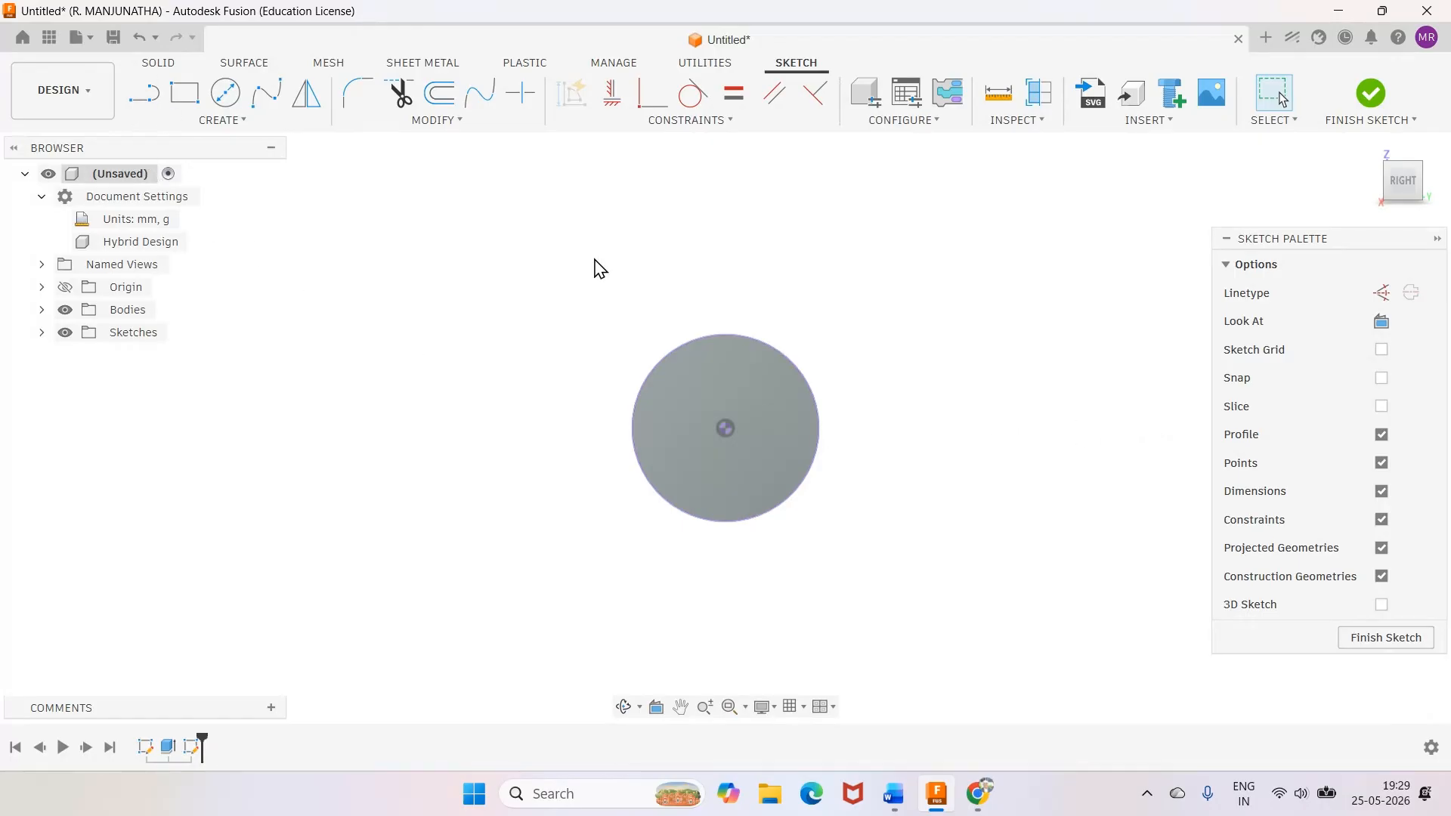
Sketch one horizontal line just above the projected circle and another about 155 mm long just below it
{"action": "left_click", "coordinate": [144, 93]}
{"action": "left_click", "coordinate": [619, 324]}
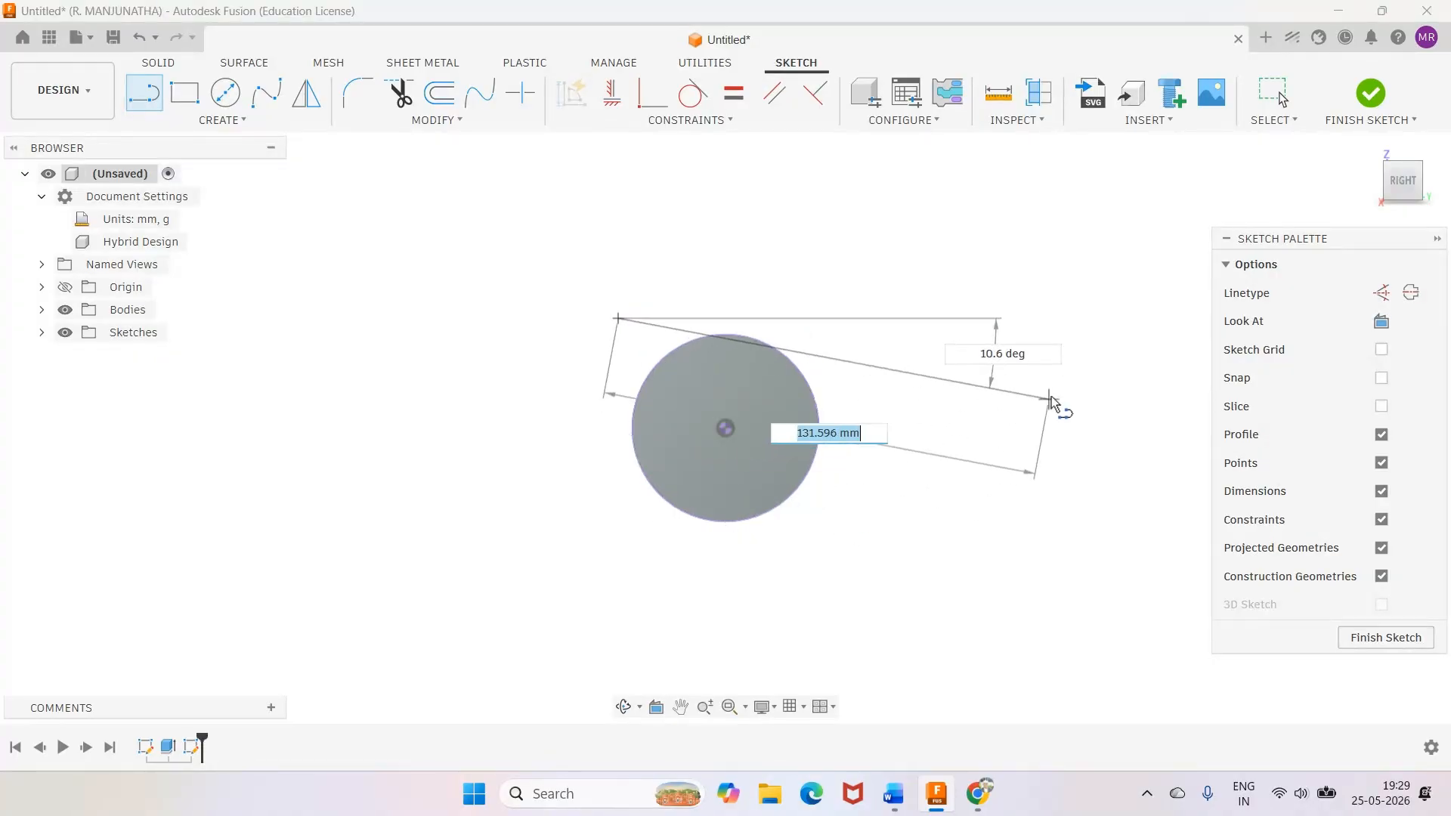
{"action": "left_click", "coordinate": [1095, 318]}
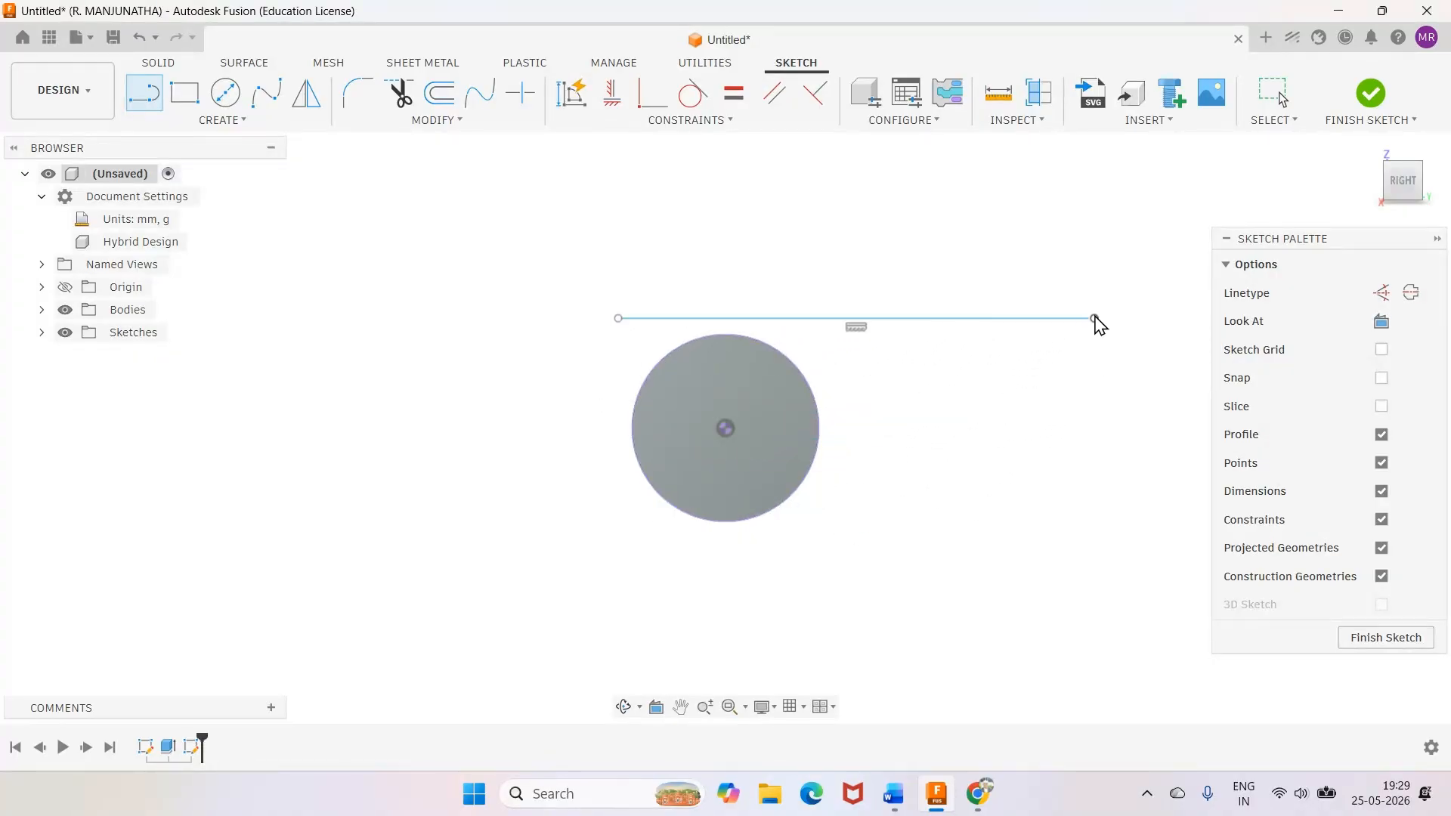
{"action": "key", "text": "Escape"}
{"action": "left_click", "coordinate": [142, 98]}
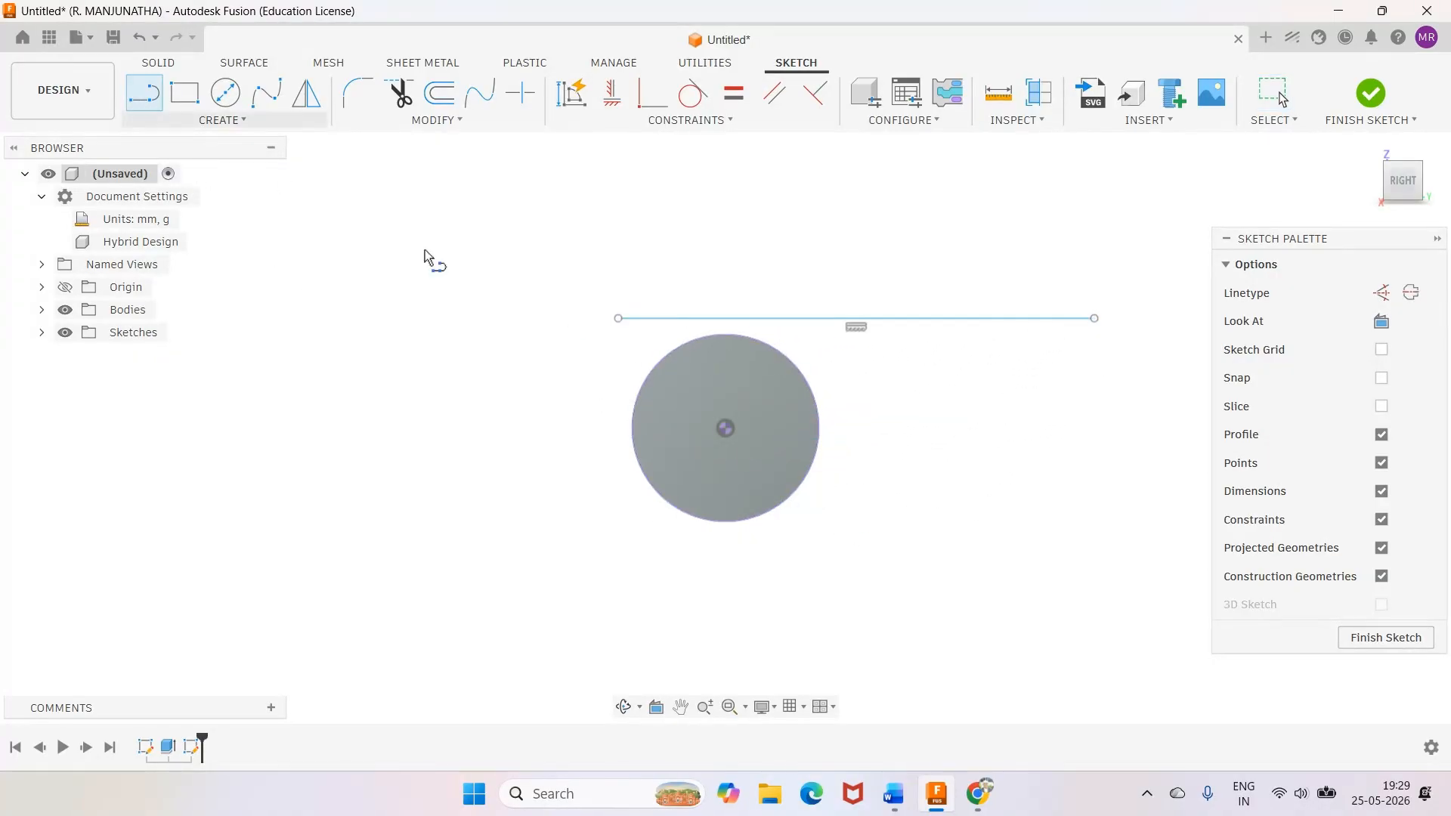
{"action": "left_click", "coordinate": [566, 533]}
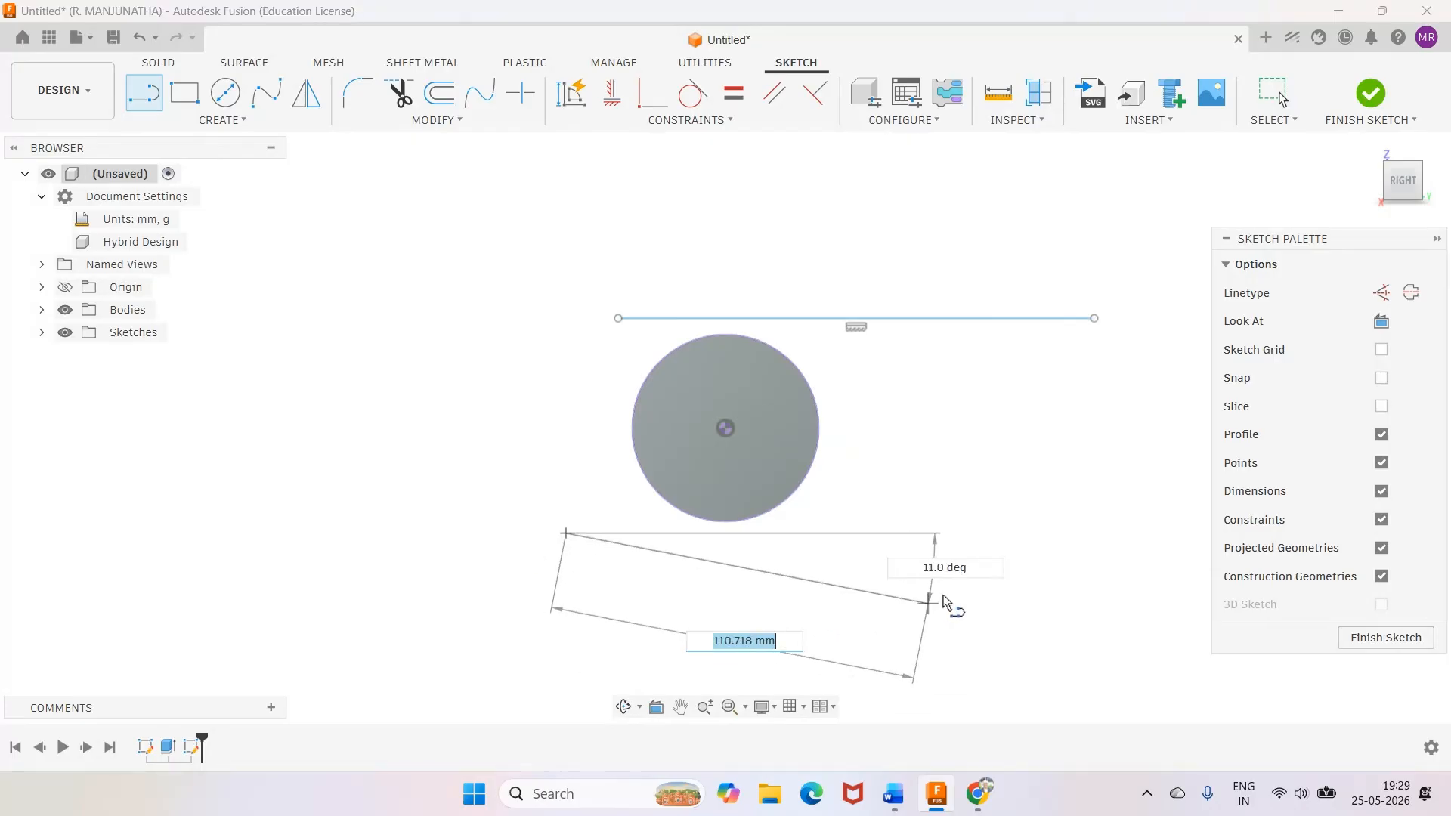
{"action": "left_click", "coordinate": [1081, 534]}
{"action": "key", "text": "Escape"}
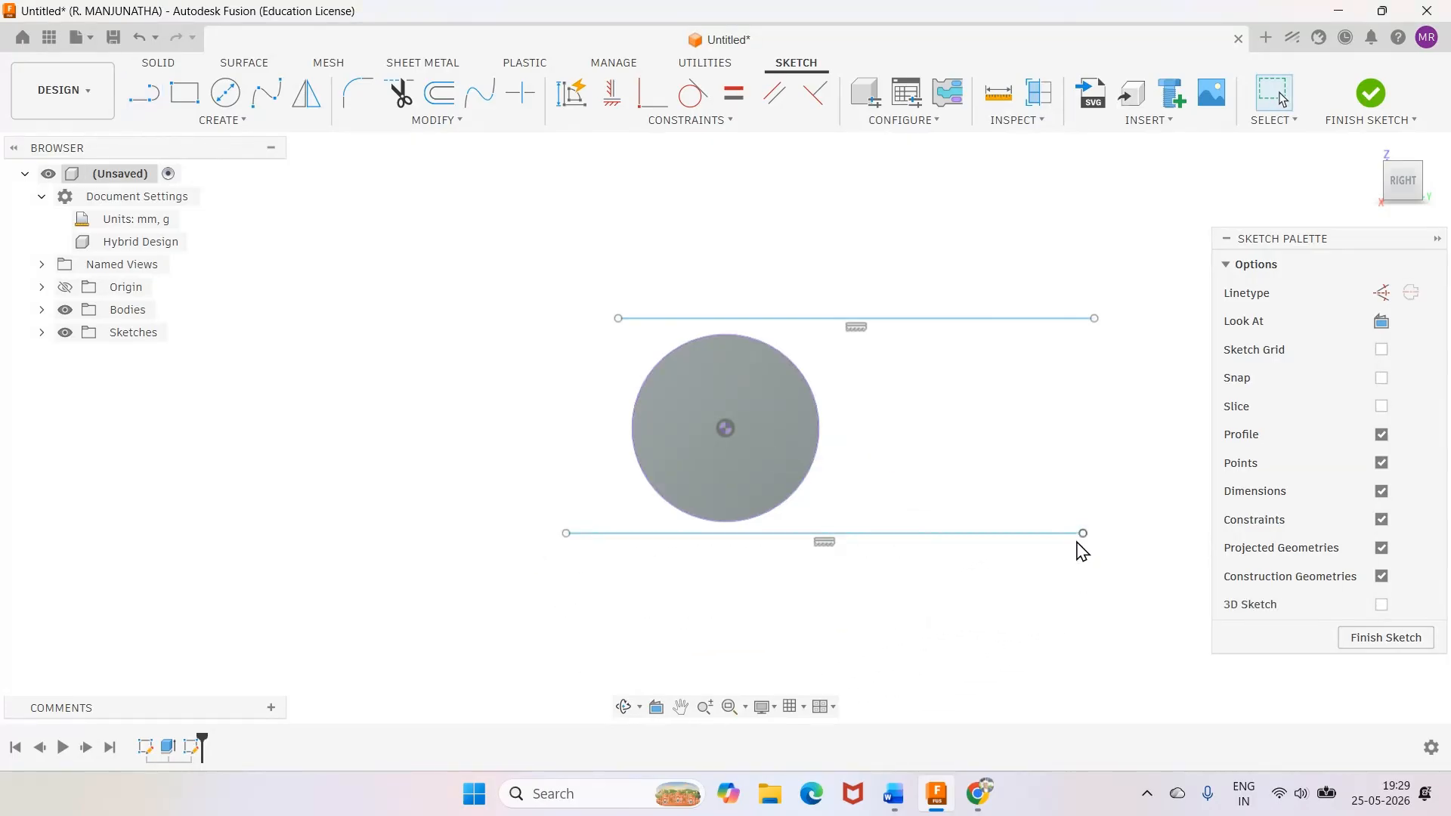
Constrain the upper and lower horizontal lines tangent to the projected circle
{"action": "left_click", "coordinate": [691, 92]}
{"action": "left_click", "coordinate": [759, 318]}
{"action": "left_click", "coordinate": [765, 349]}
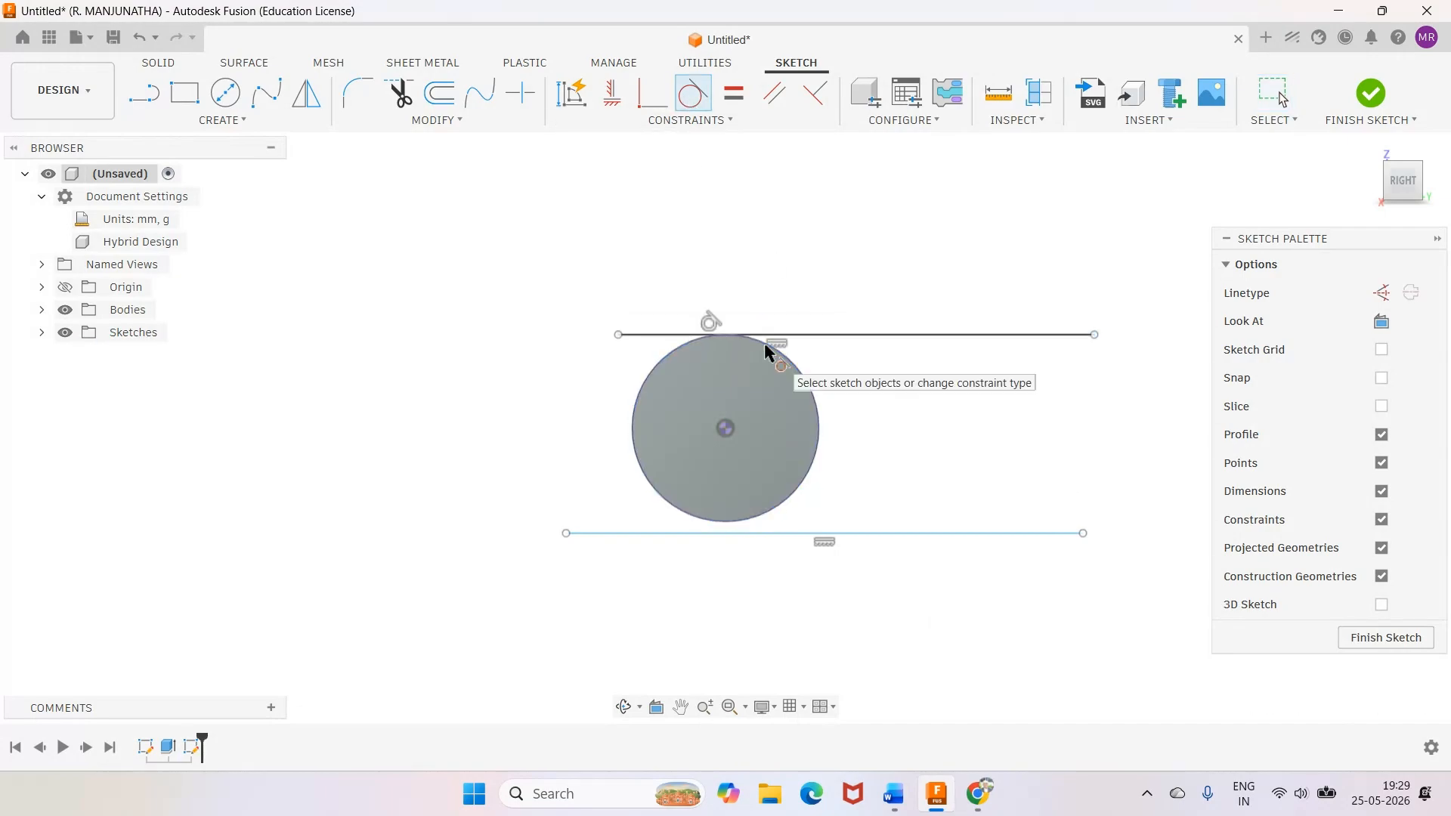
{"action": "left_click", "coordinate": [713, 532]}
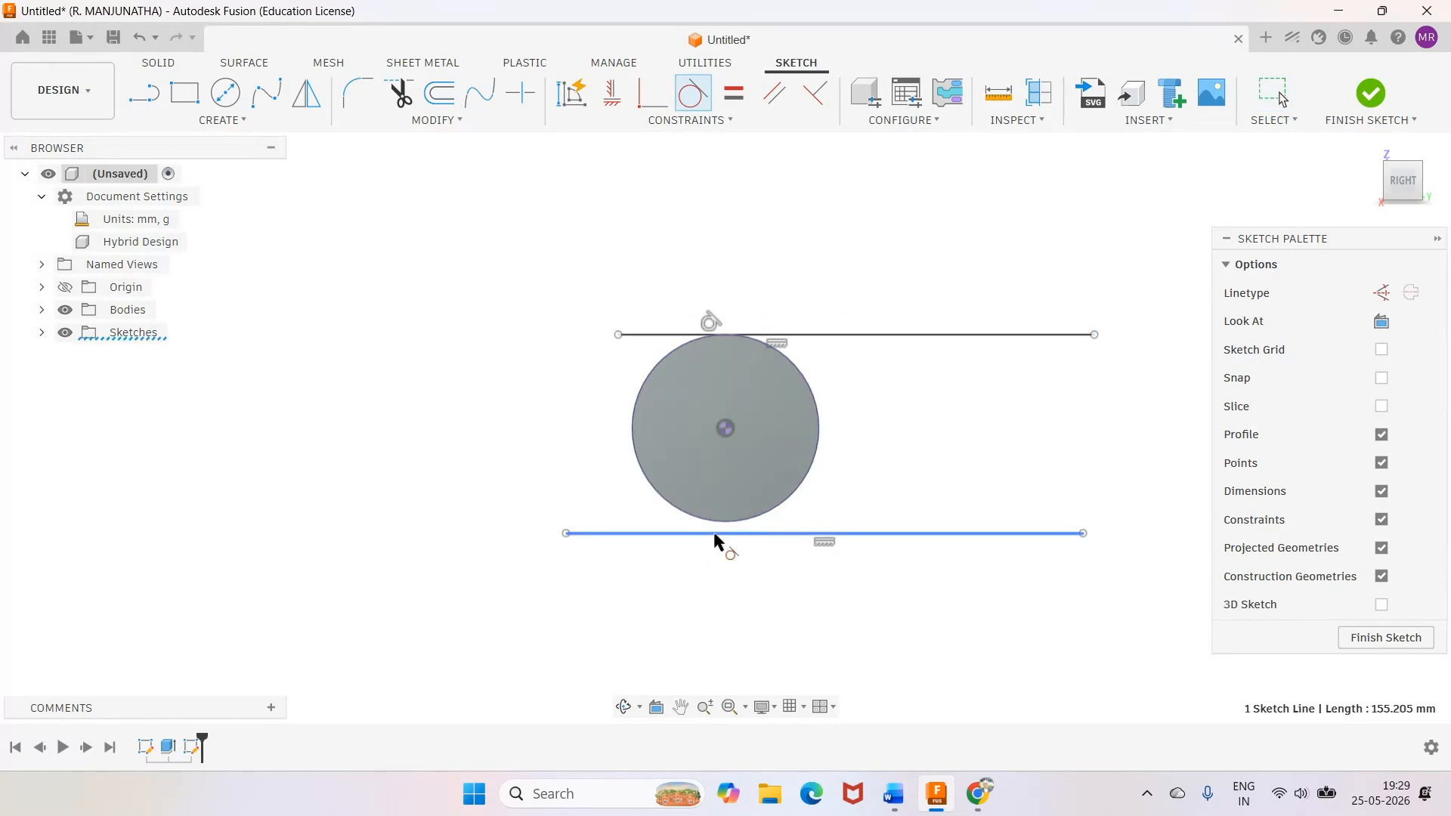
{"action": "left_click", "coordinate": [730, 520]}
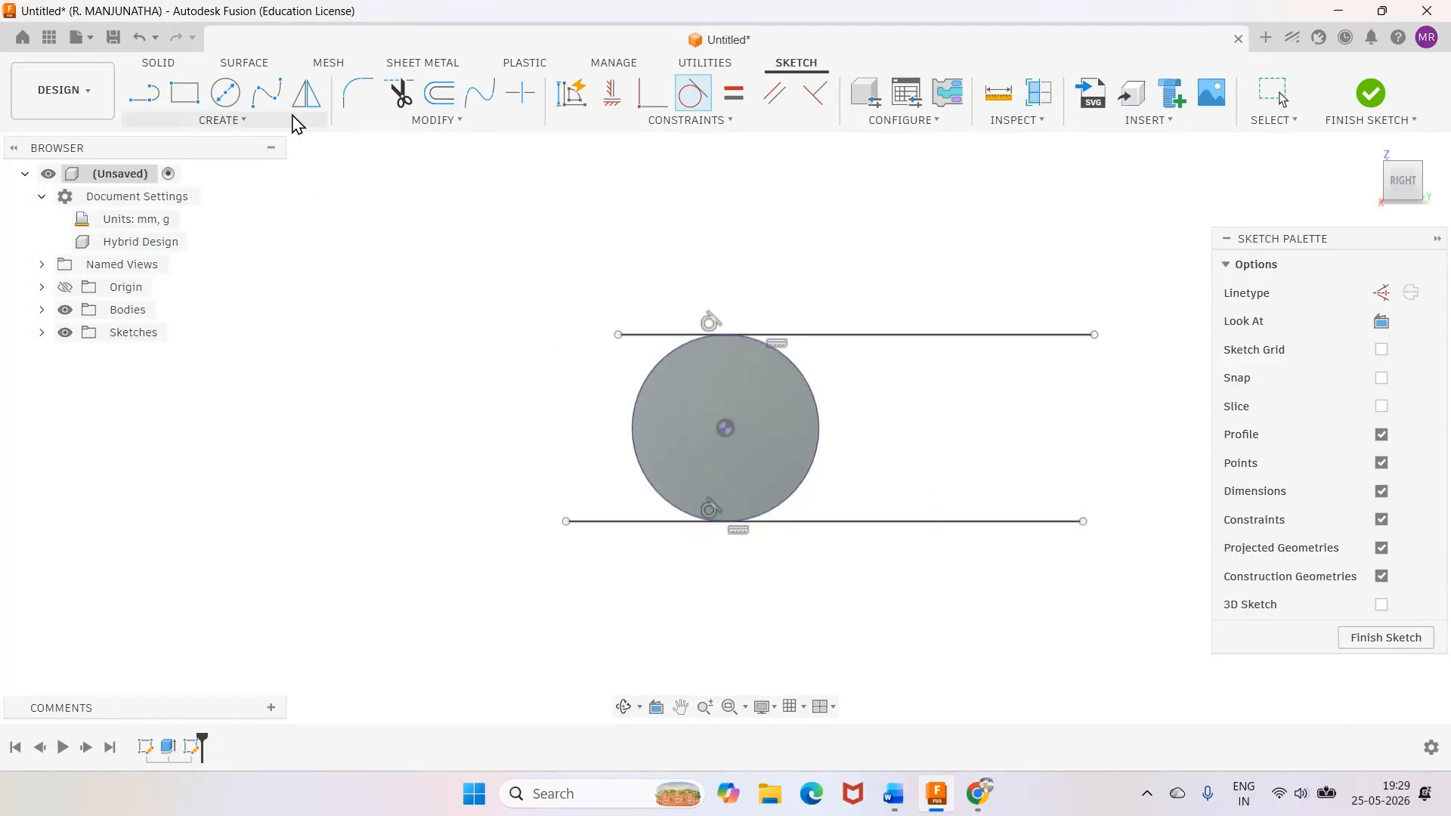
Trim both horizontal lines back to their tangent points, removing the portions on the circle's outer side
{"action": "left_click", "coordinate": [399, 93]}
{"action": "left_click", "coordinate": [647, 336]}
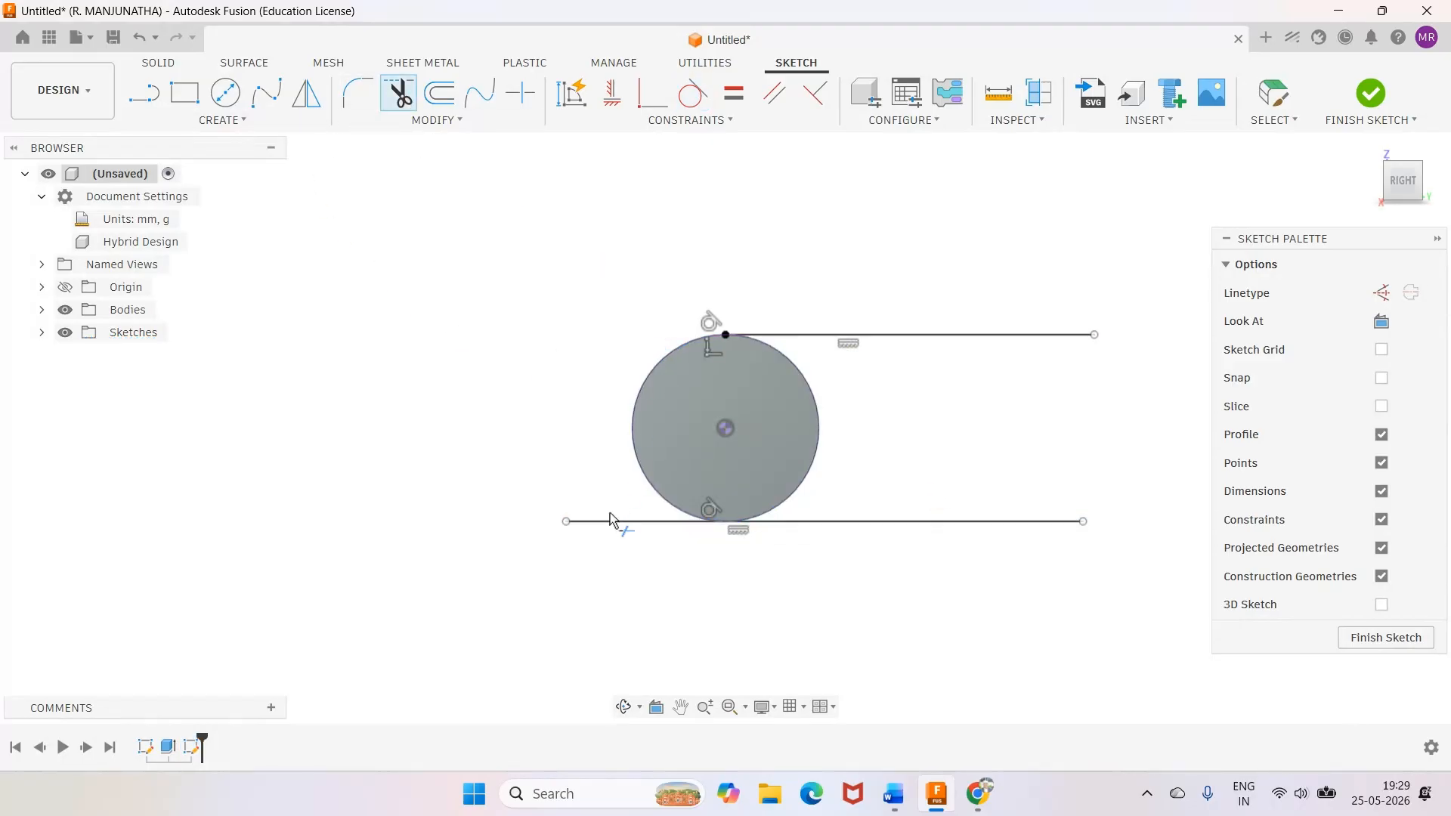
{"action": "left_click", "coordinate": [609, 524]}
{"action": "scroll", "coordinate": [950, 640], "scroll_direction": "down", "scroll_amount": 1}
{"action": "scroll", "coordinate": [950, 641], "scroll_direction": "down", "scroll_amount": 1}
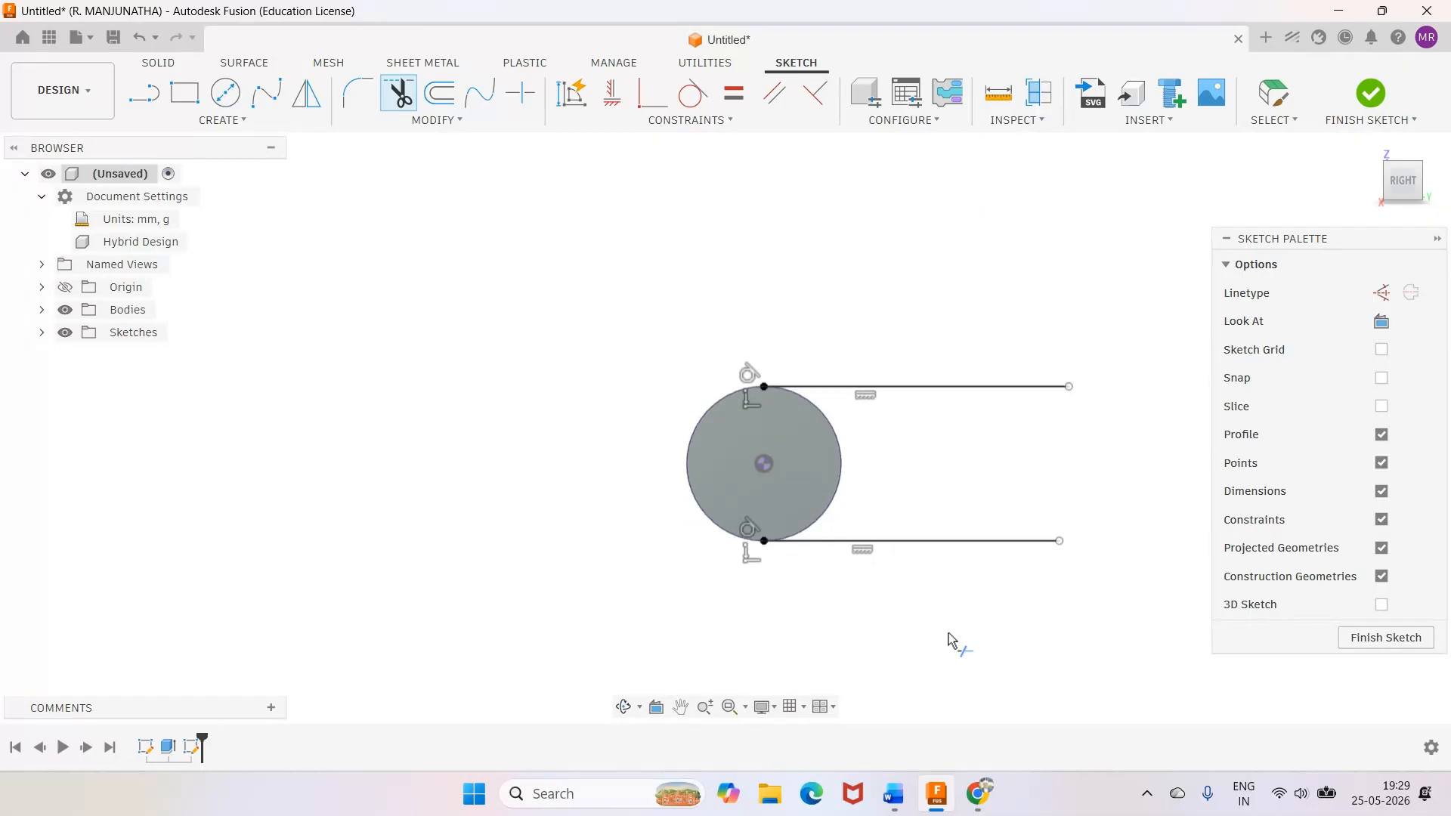
Check the body lengths in the Word drawing and sketch a vertical line about 138 mm long beyond the horizontal lines' free ends in Fusion
{"action": "left_click", "coordinate": [894, 793]}
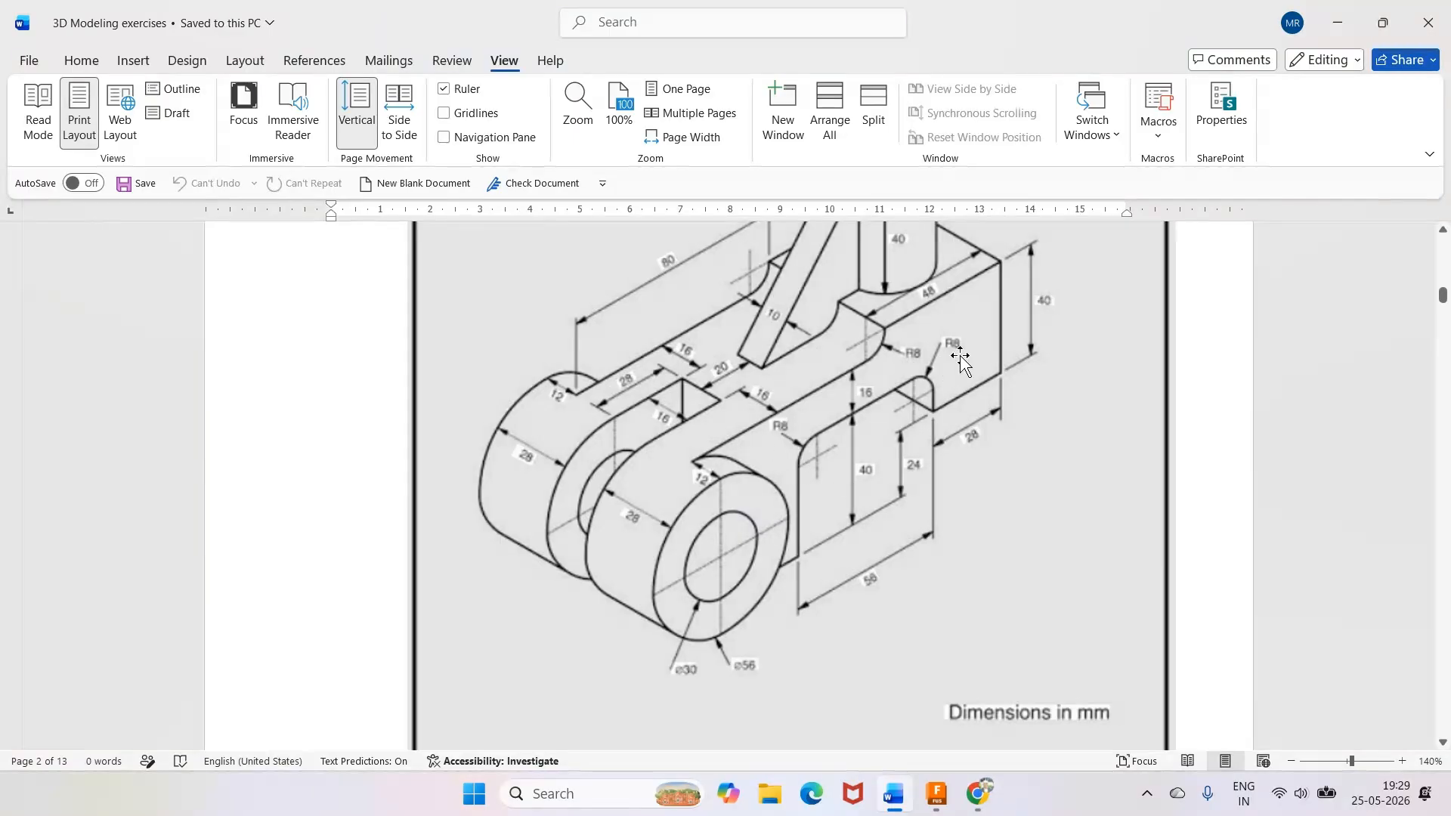
{"action": "scroll", "coordinate": [832, 609], "scroll_direction": "up", "scroll_amount": 1}
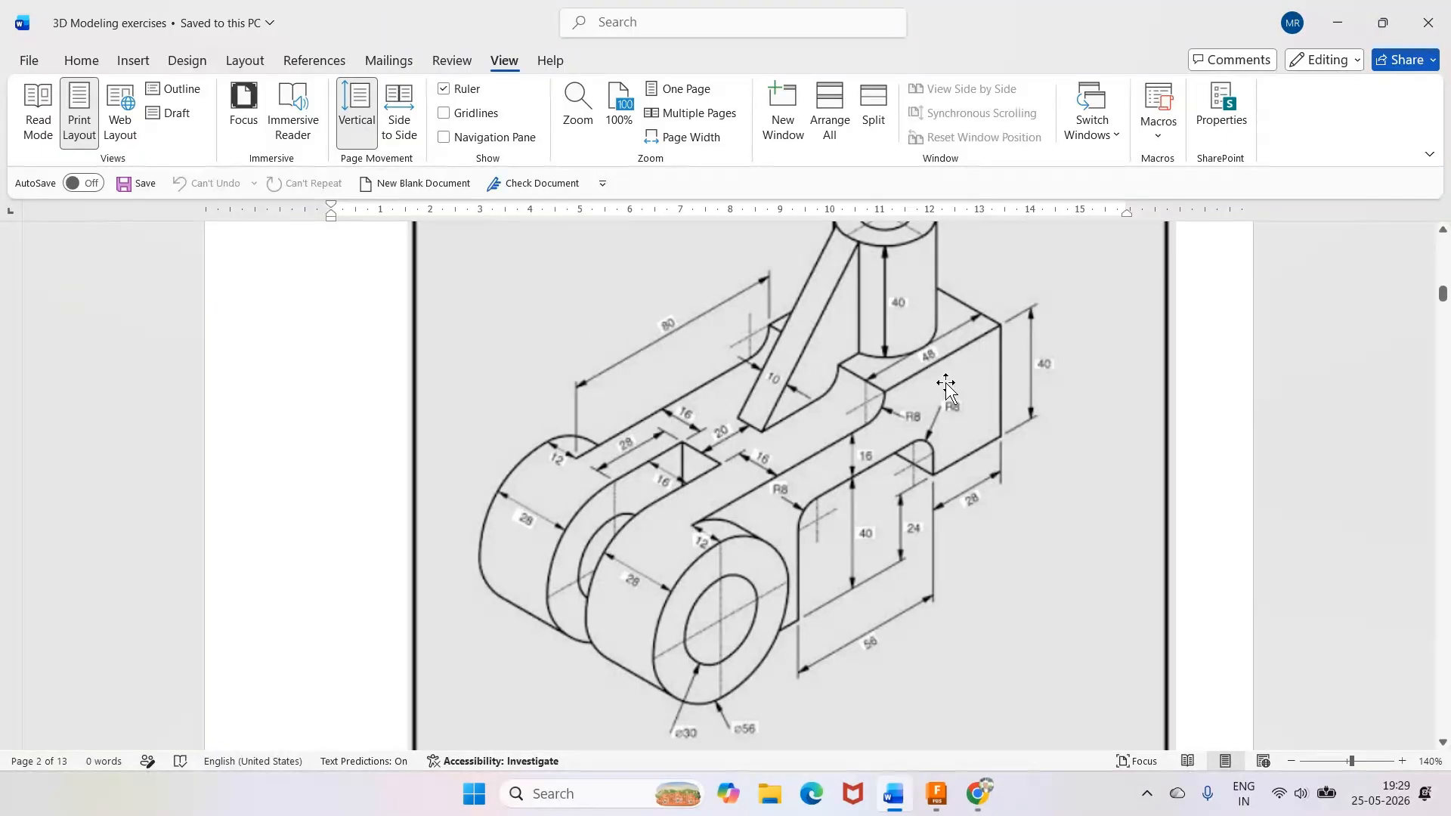
{"action": "left_click", "coordinate": [936, 794]}
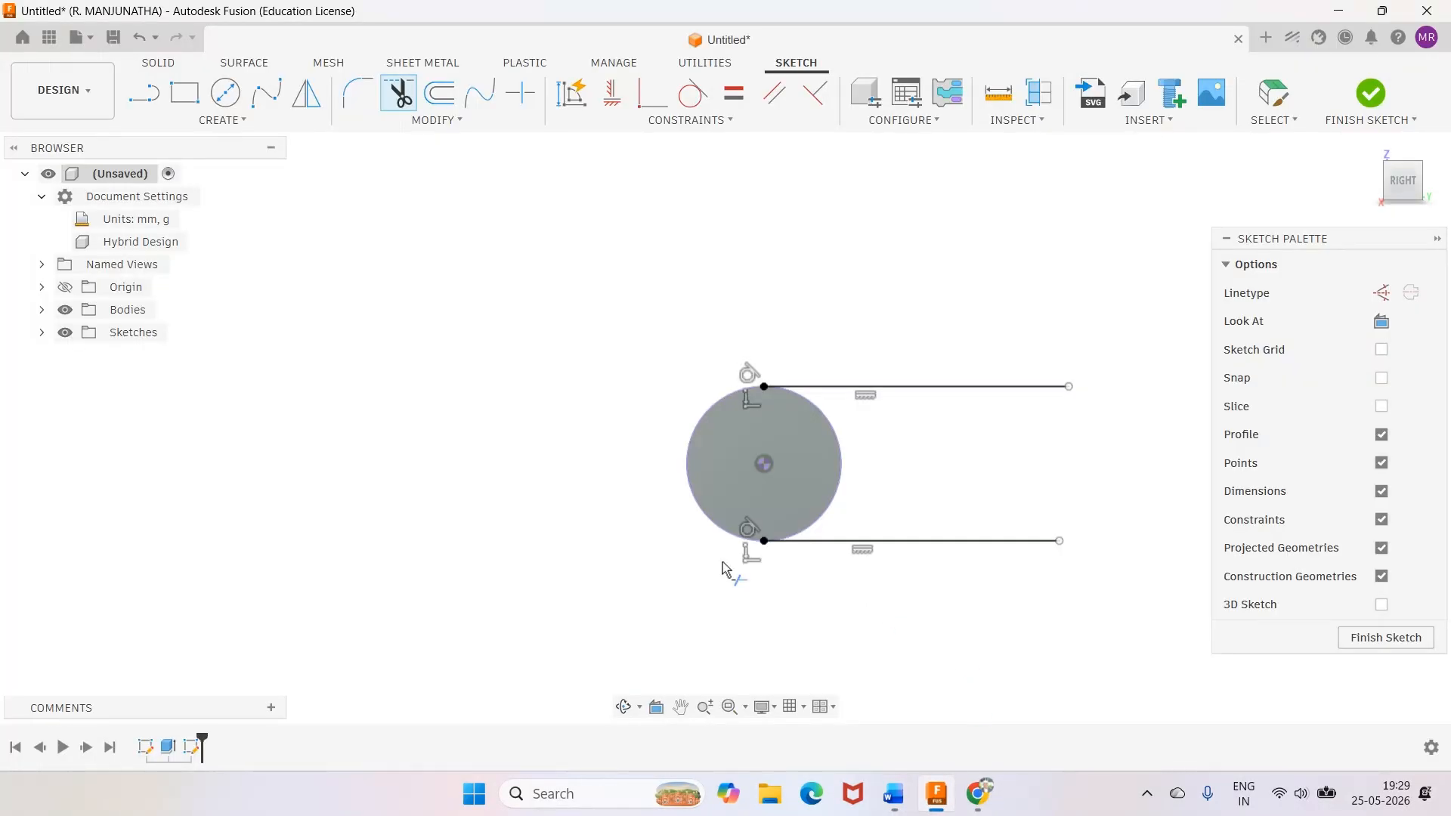
{"action": "left_click", "coordinate": [144, 93]}
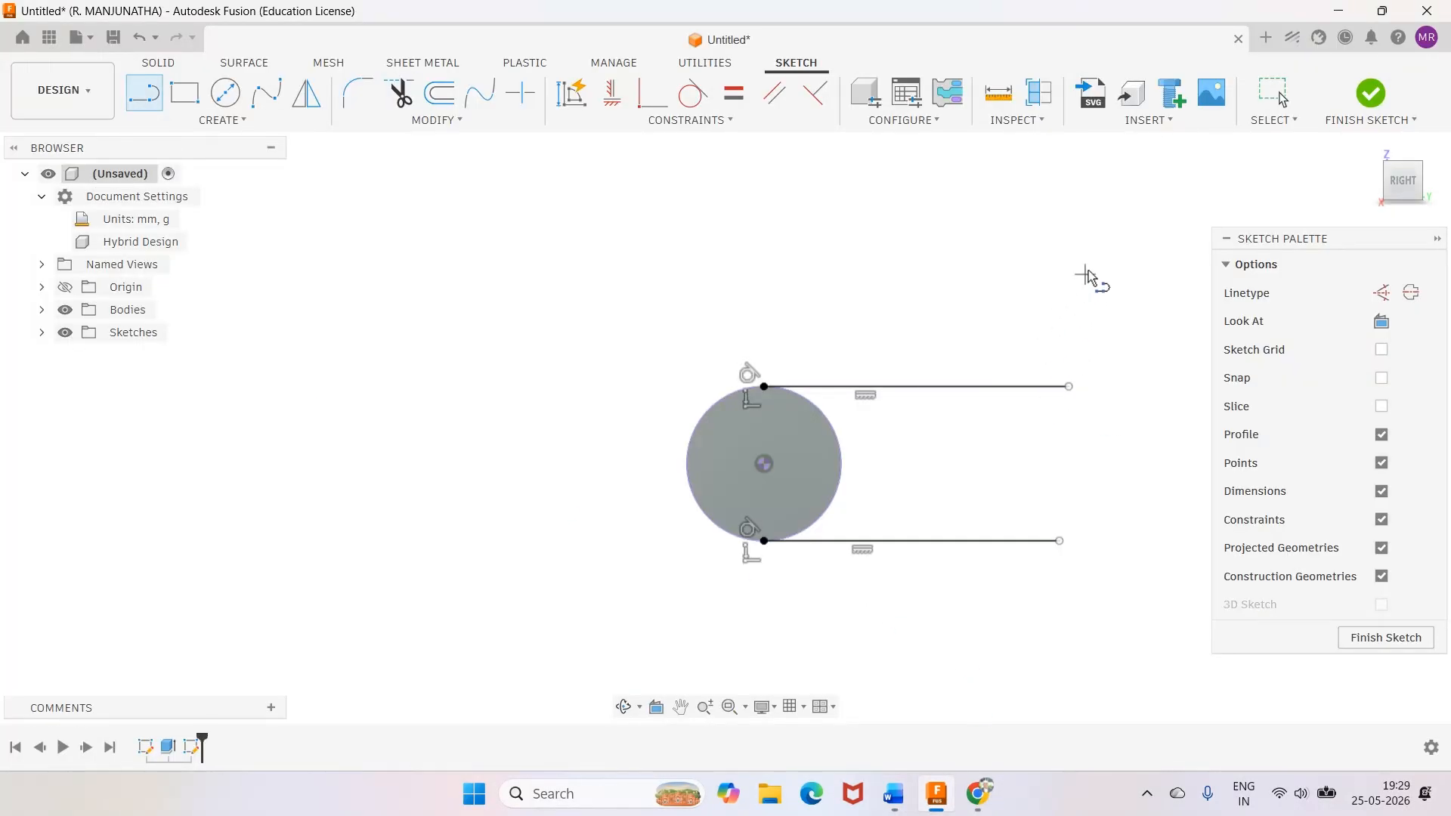
{"action": "left_click", "coordinate": [1143, 253]}
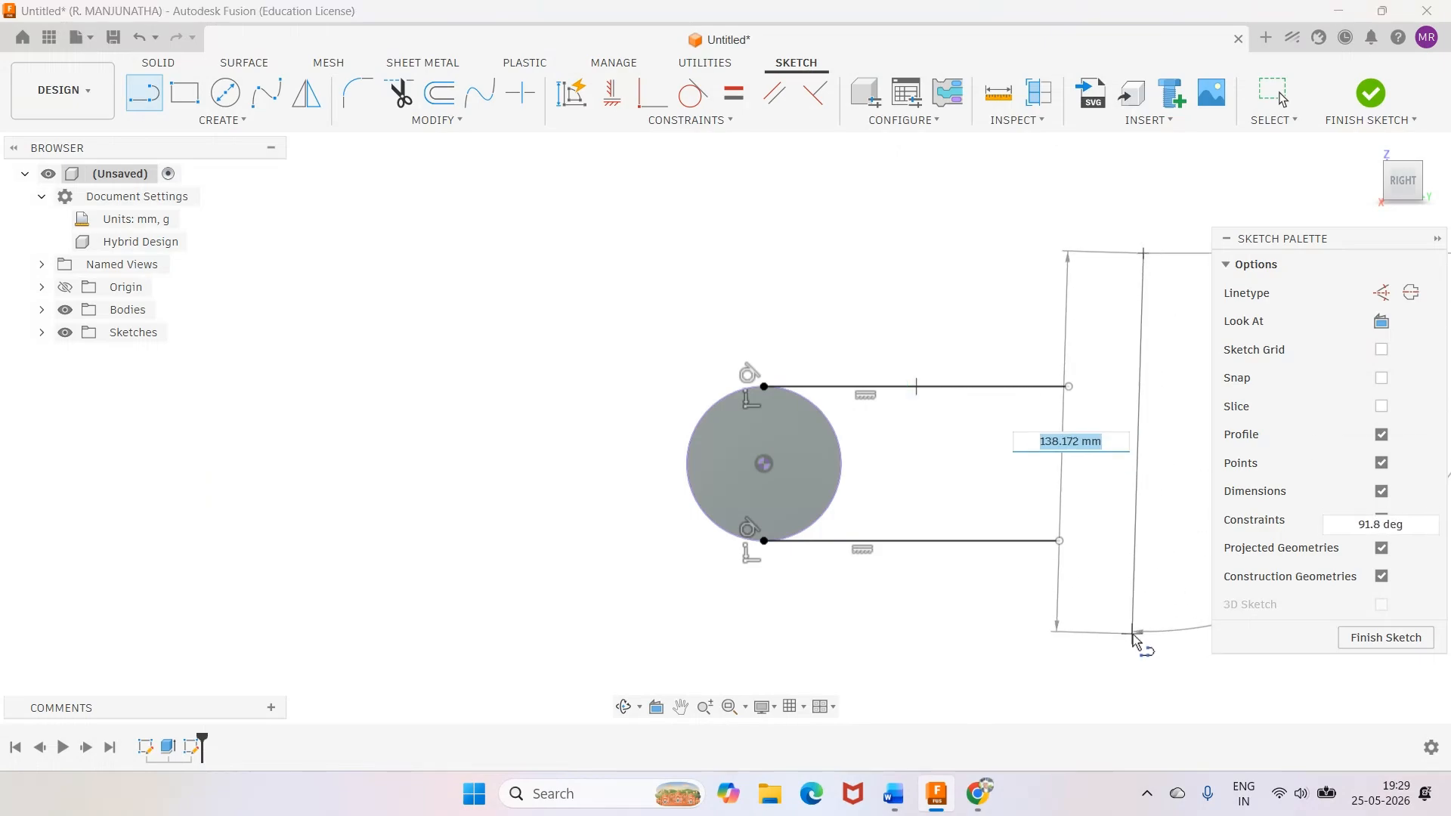
{"action": "left_click", "coordinate": [1142, 633]}
{"action": "key", "text": "Escape"}
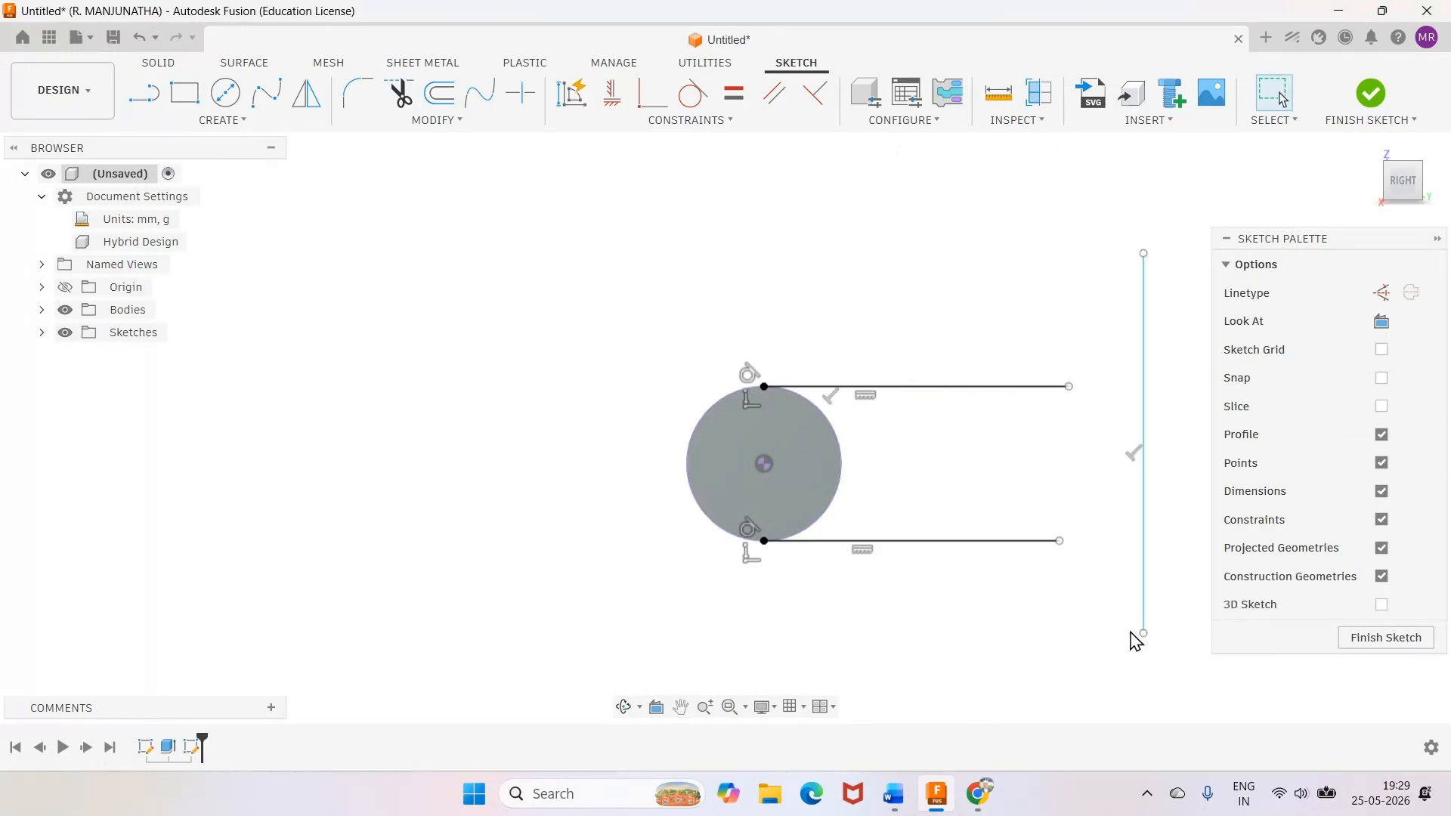
Dimension the vertical line 128 mm from the circle's centre
{"action": "key", "text": "d"}
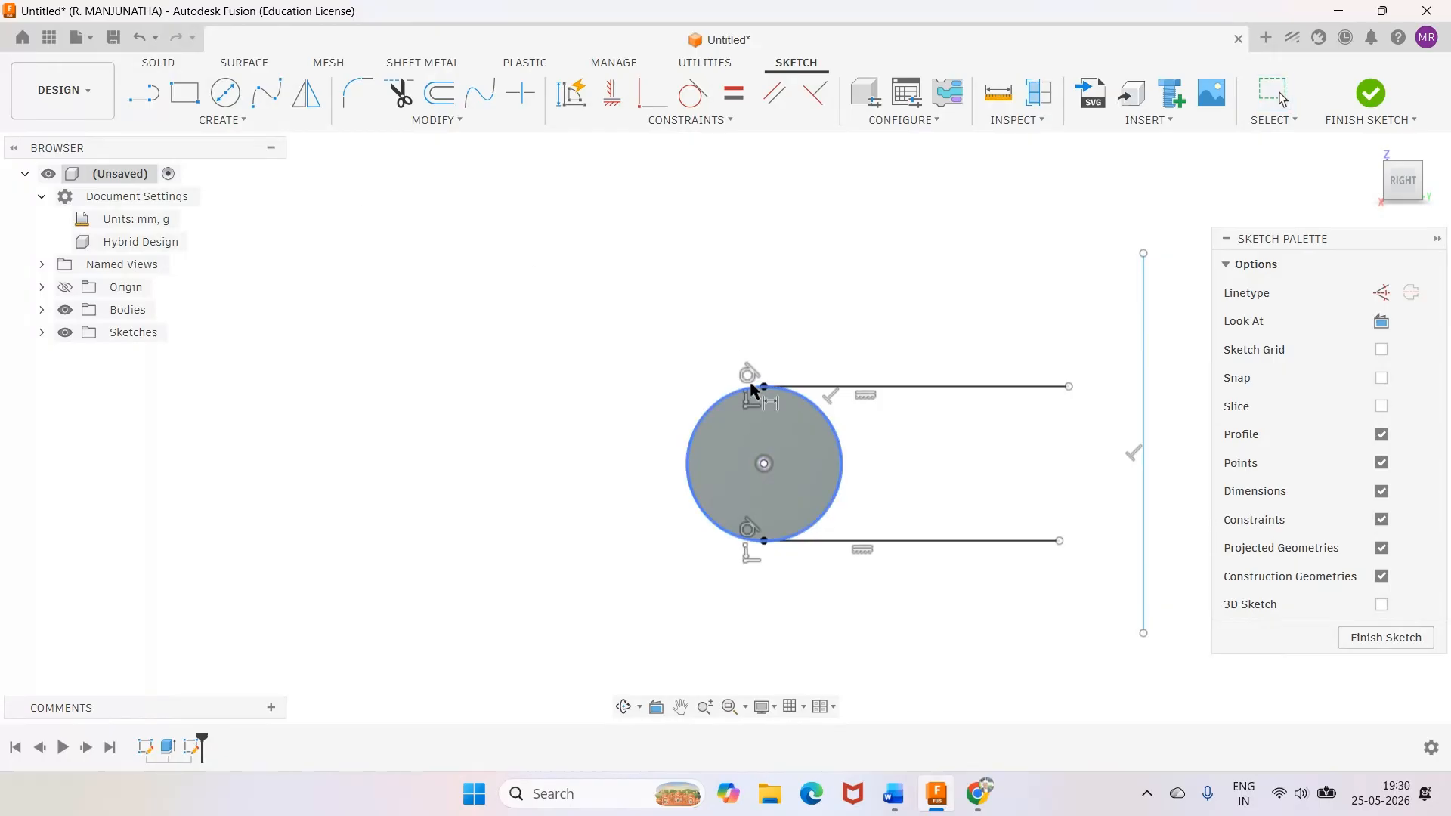
{"action": "left_click", "coordinate": [764, 464]}
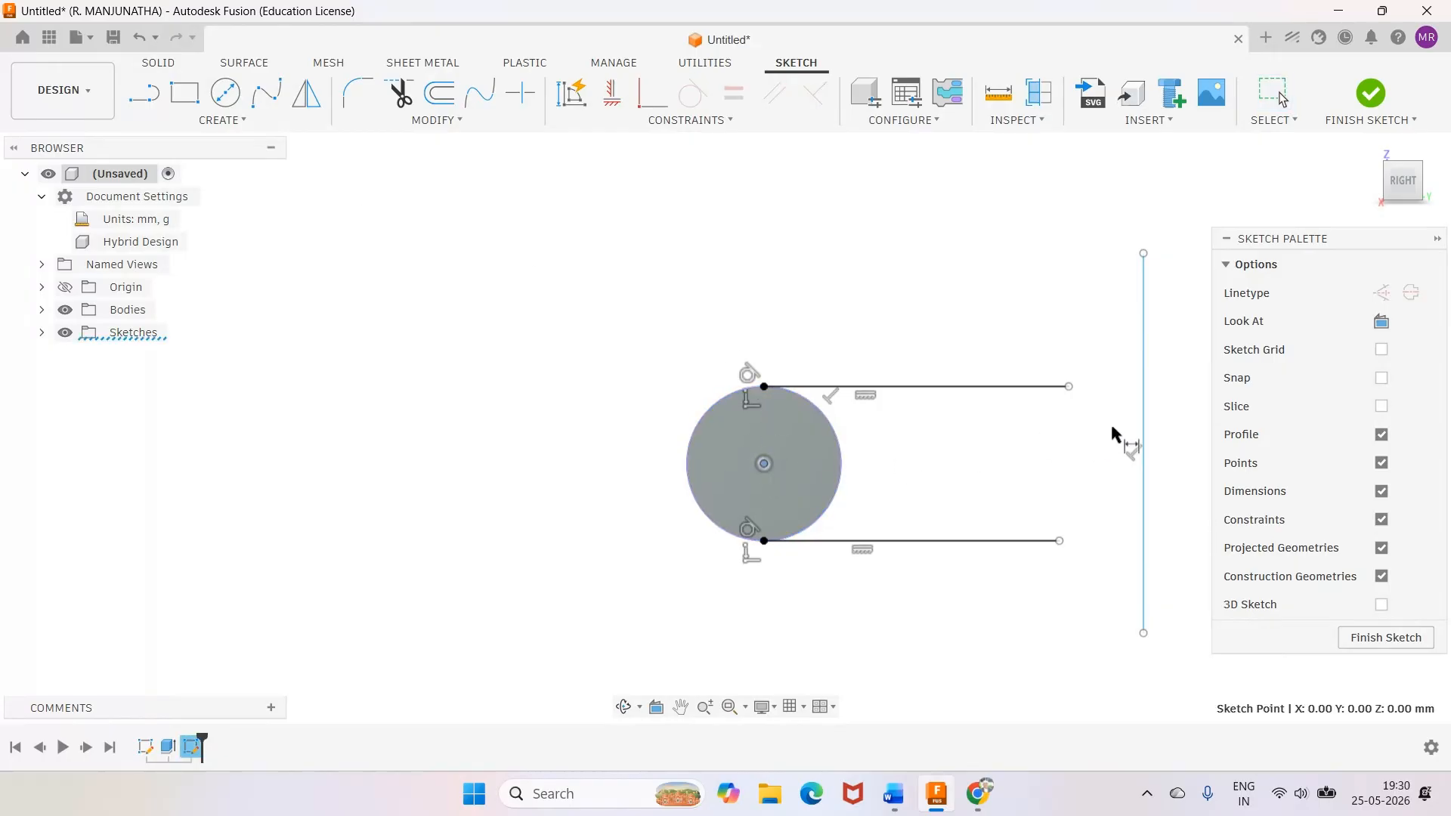
{"action": "left_click", "coordinate": [1143, 435]}
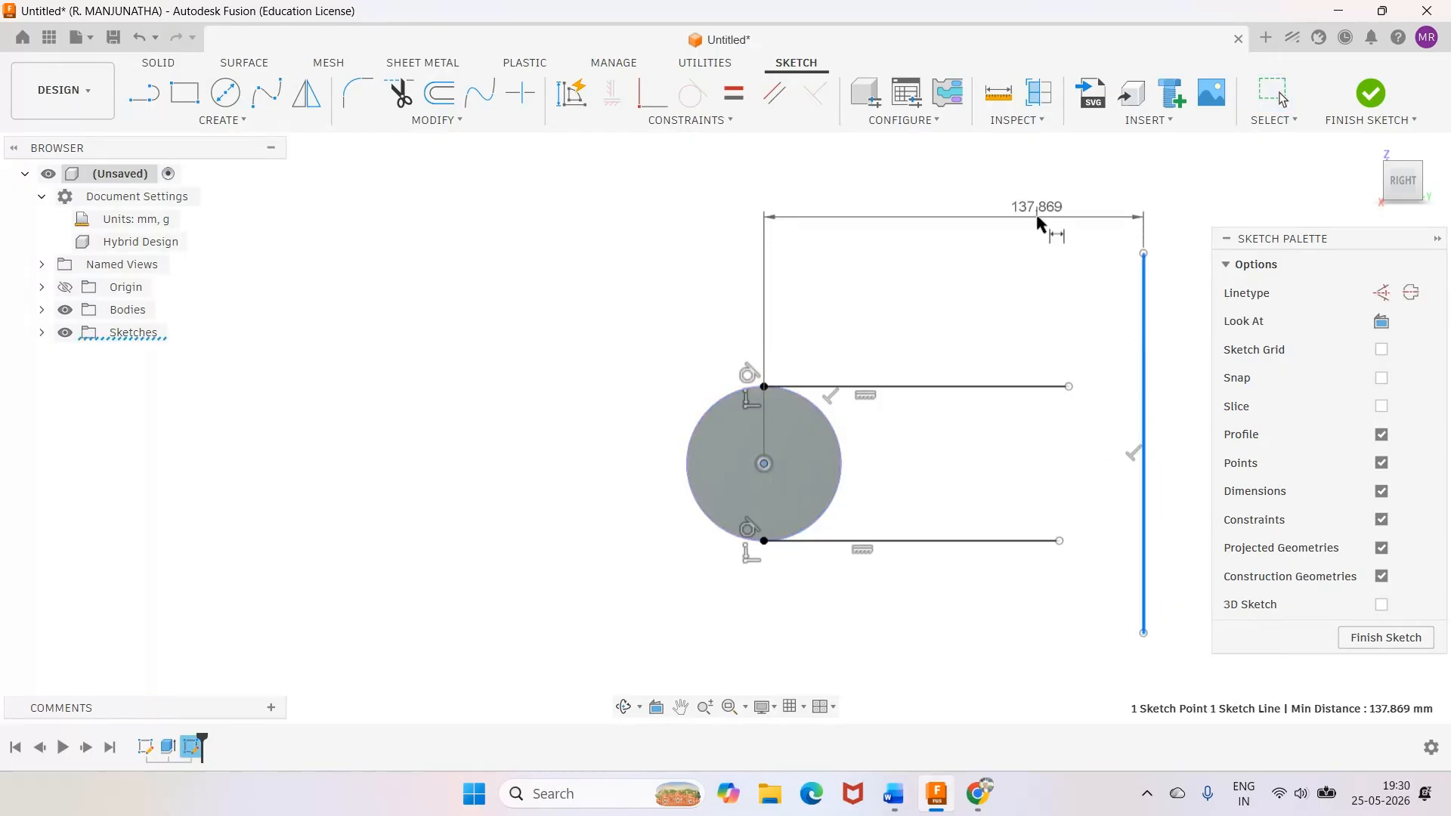
{"action": "left_click", "coordinate": [1037, 241]}
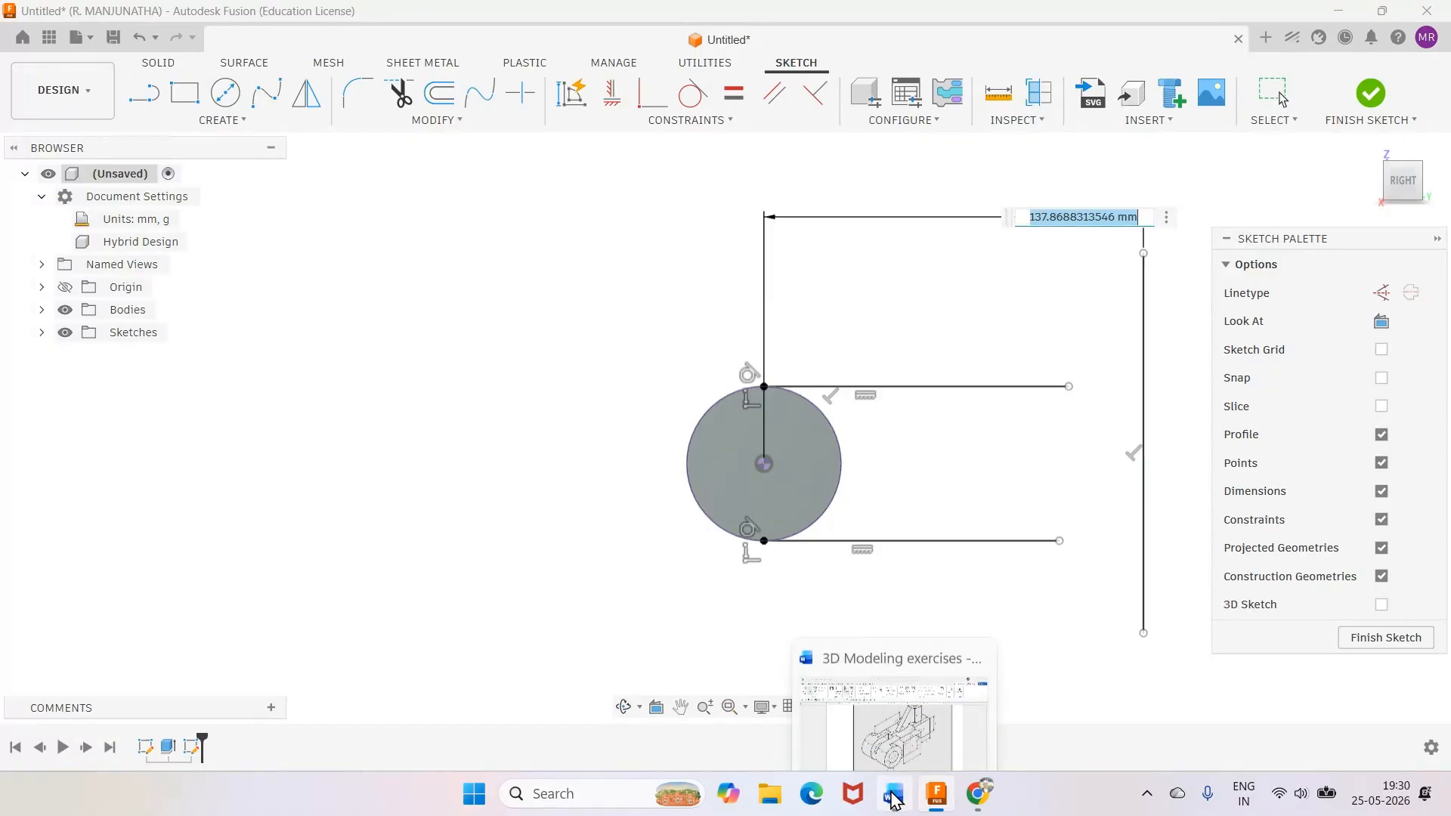
{"action": "type", "text": "12"}
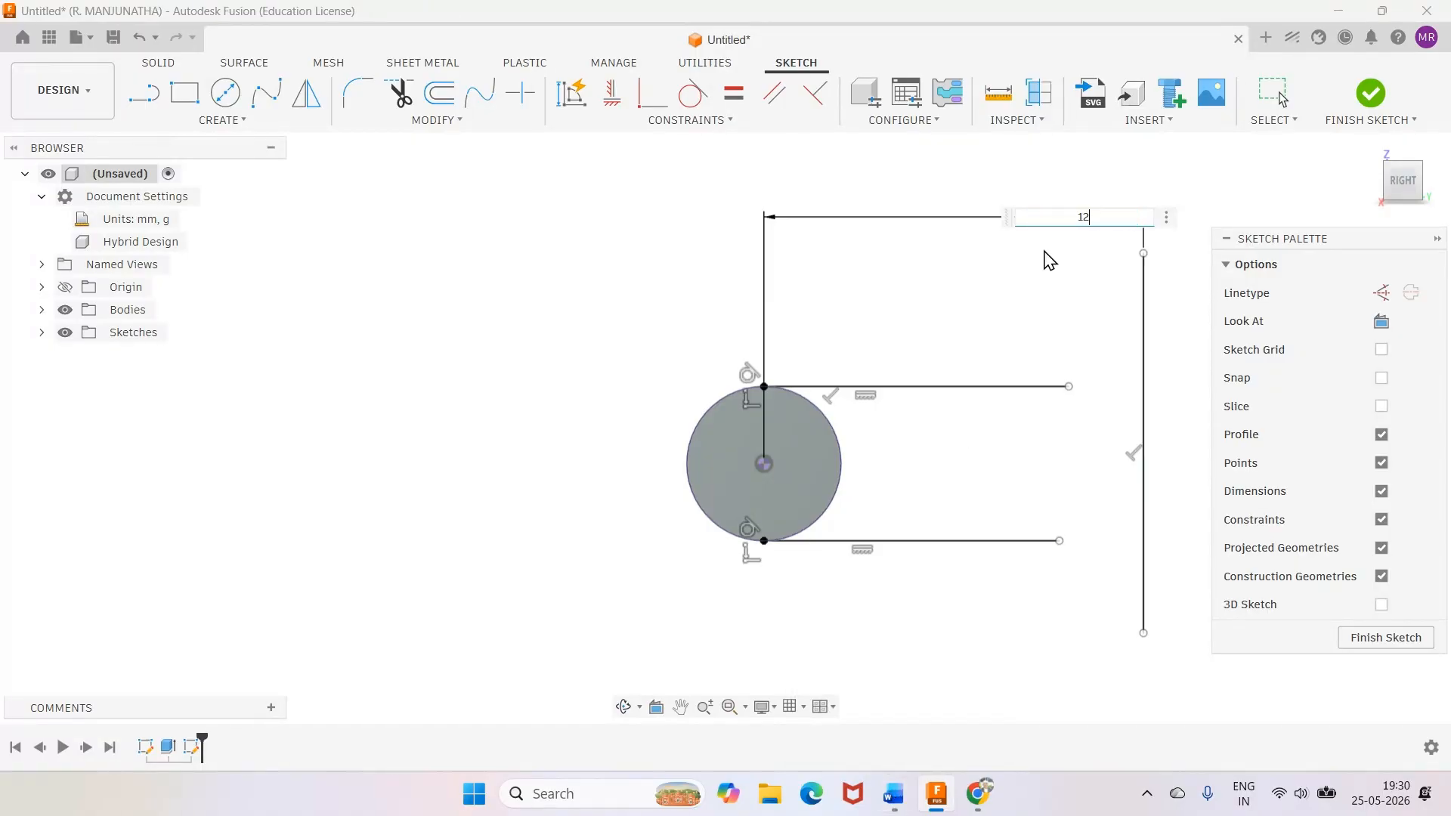
{"action": "type", "text": "8"}
{"action": "key", "text": "Return"}
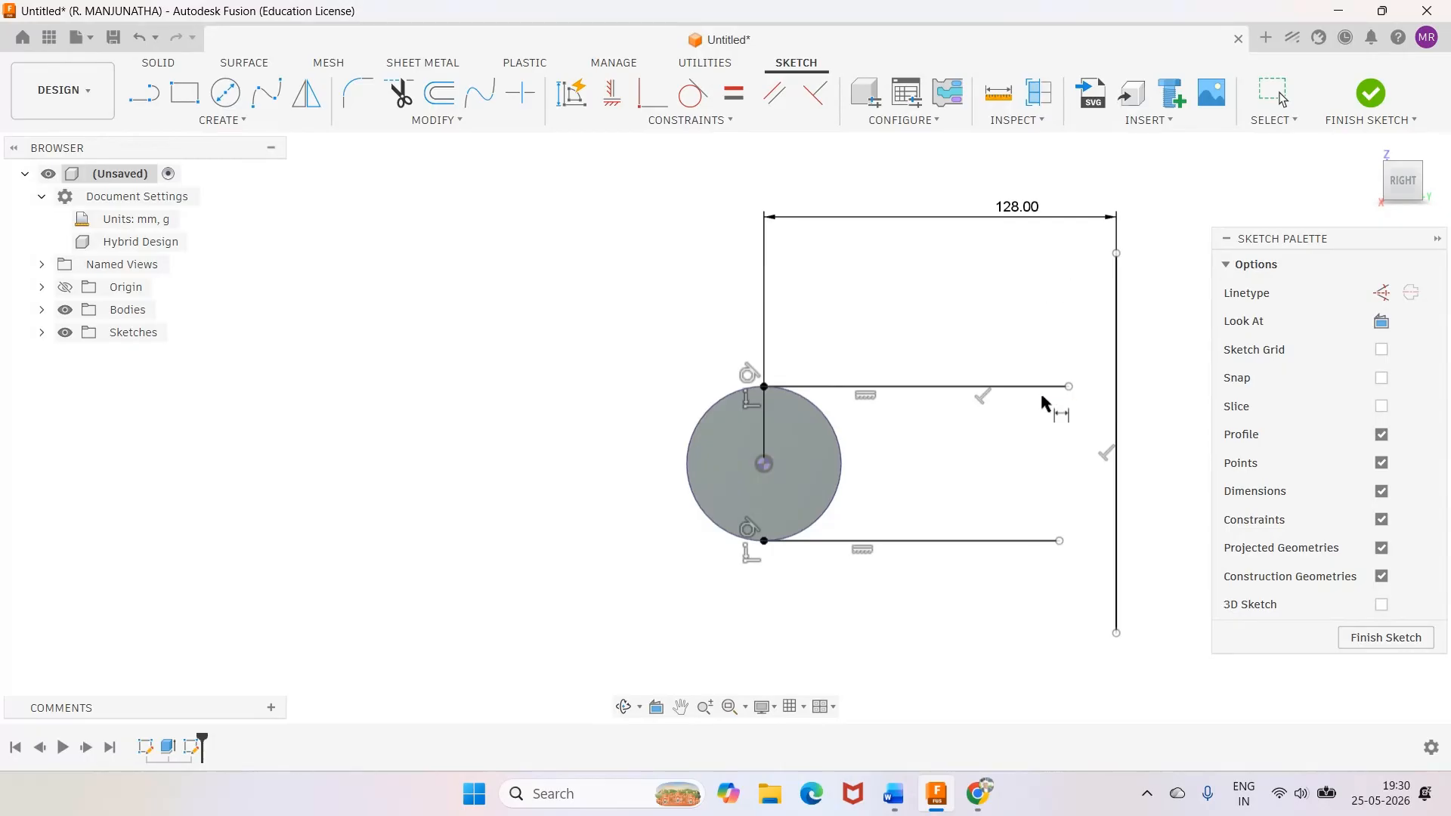
Sketch a second vertical line about 114 mm long across both horizontal lines, consulting the Word drawing for the step's position
{"action": "left_click", "coordinate": [896, 807]}
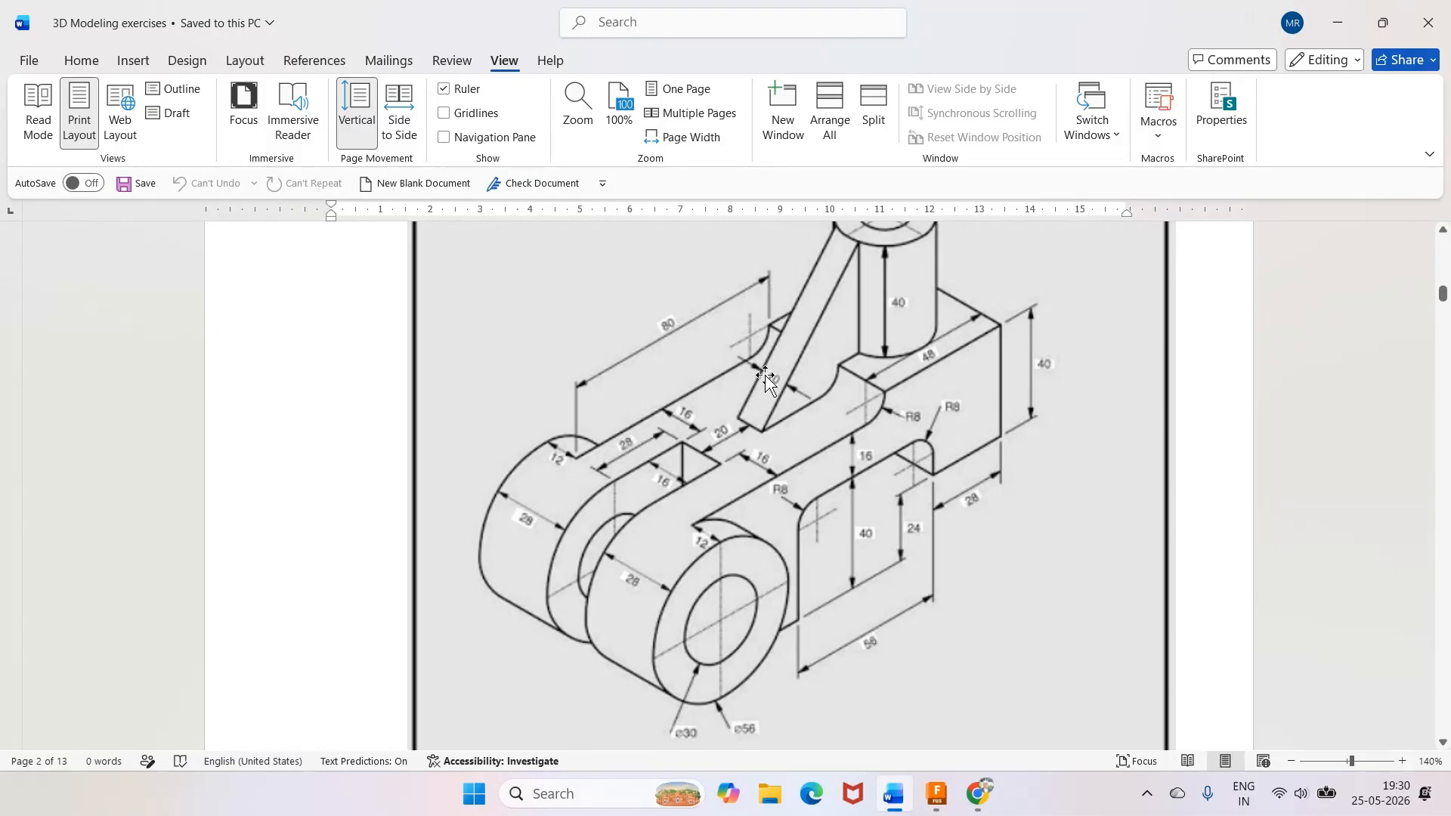
{"action": "left_click", "coordinate": [937, 803]}
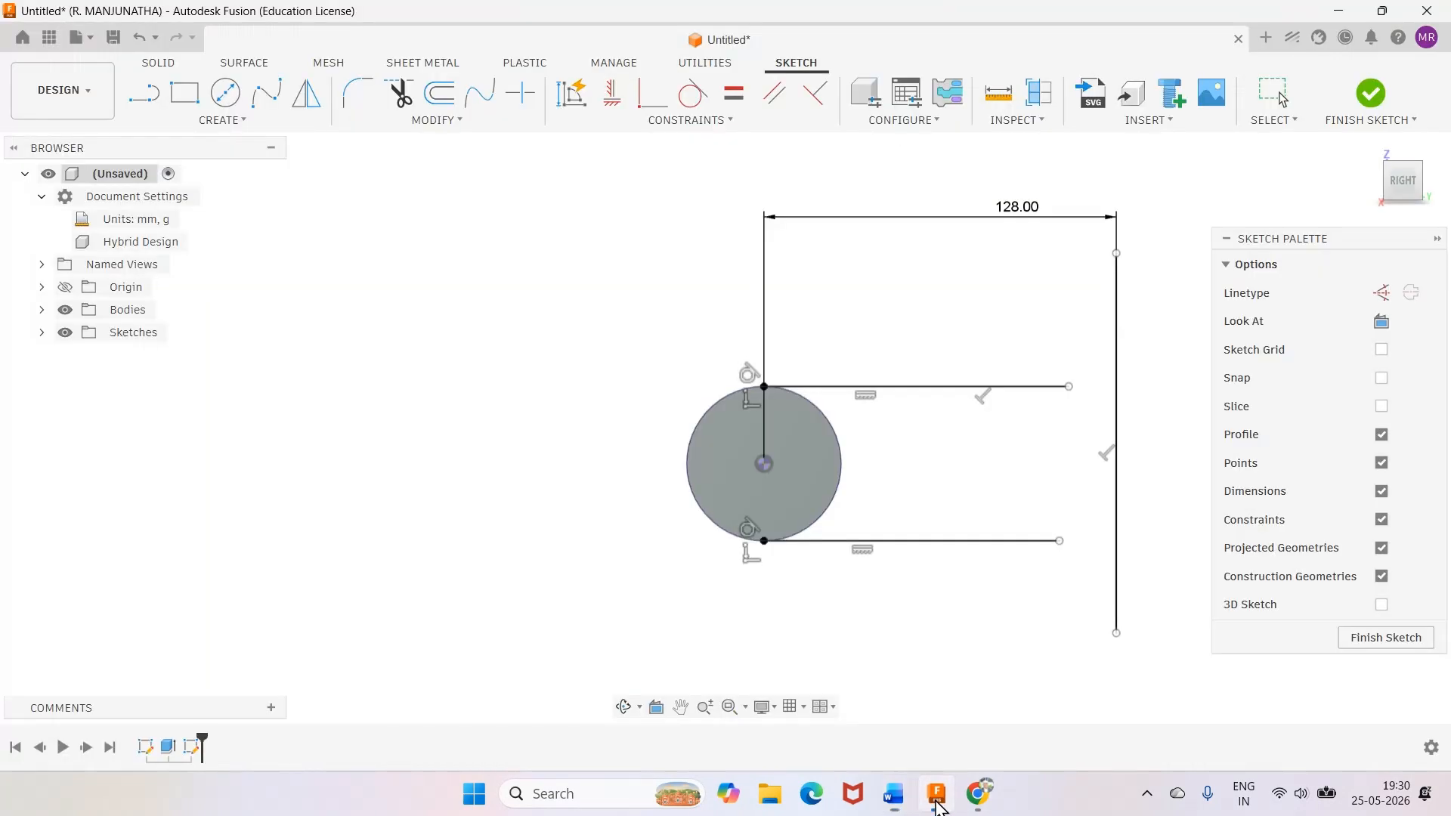
{"action": "left_click", "coordinate": [144, 93]}
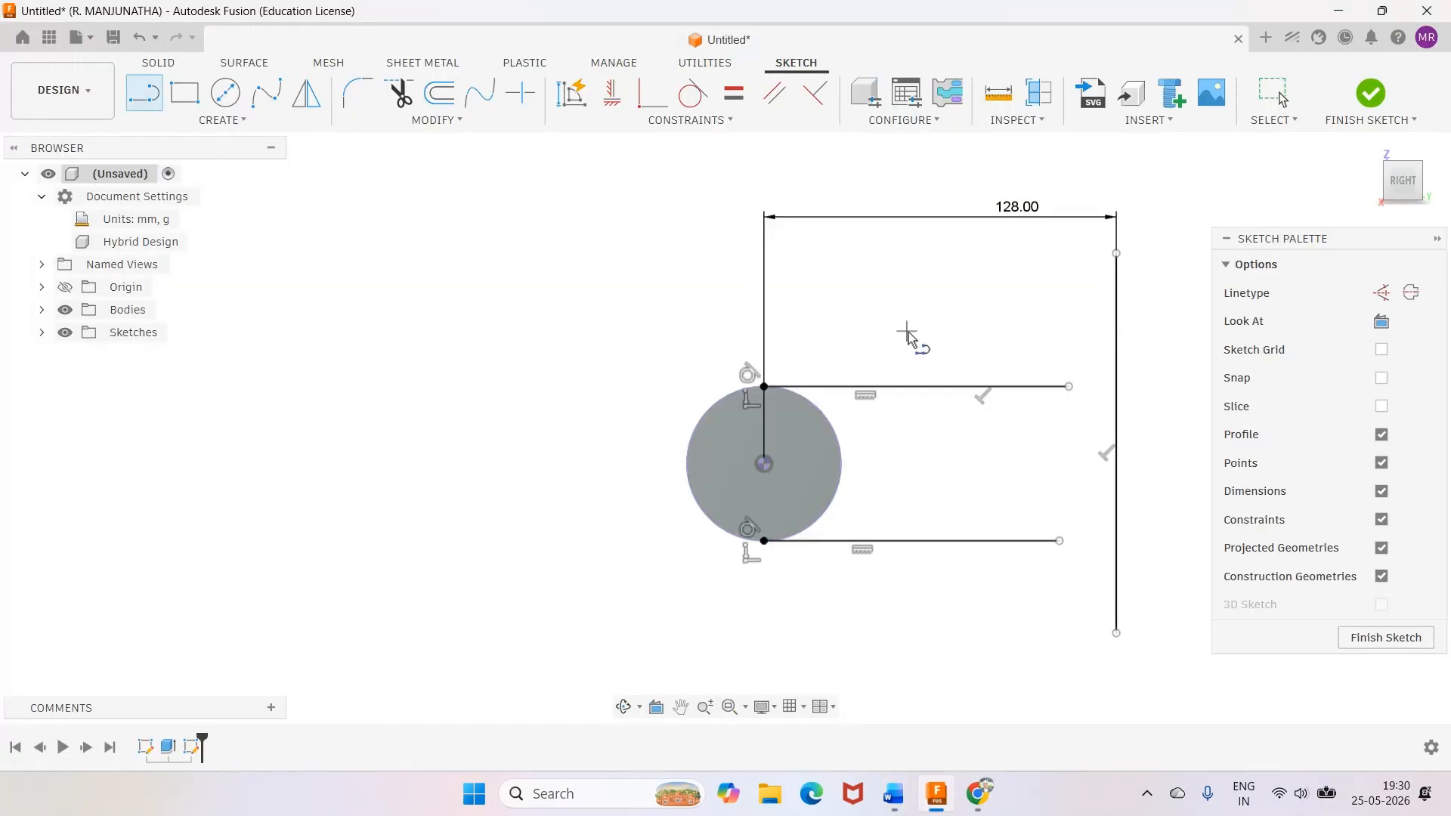
{"action": "left_click", "coordinate": [1004, 273]}
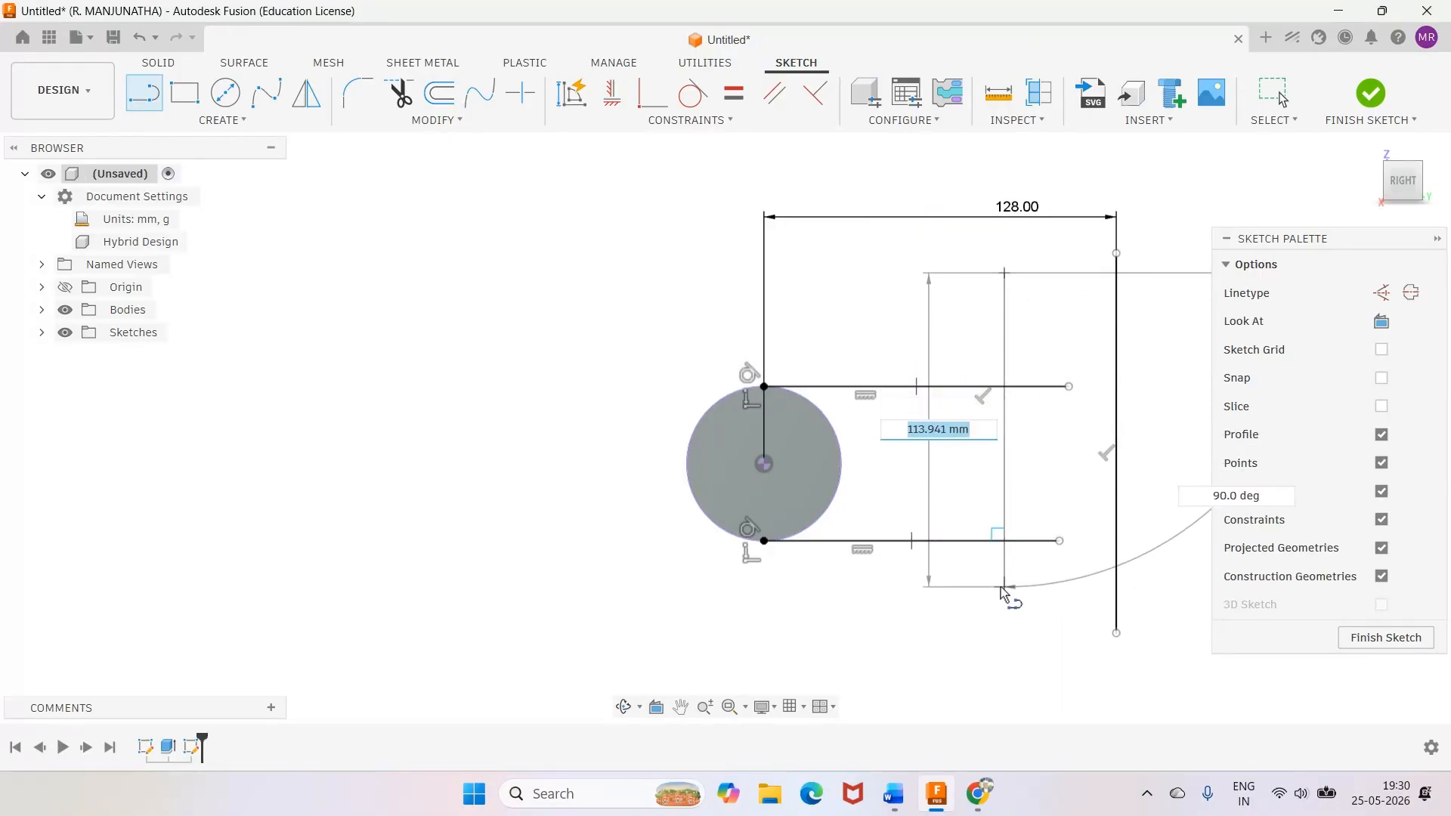
{"action": "left_click", "coordinate": [1004, 587]}
{"action": "key", "text": "Escape"}
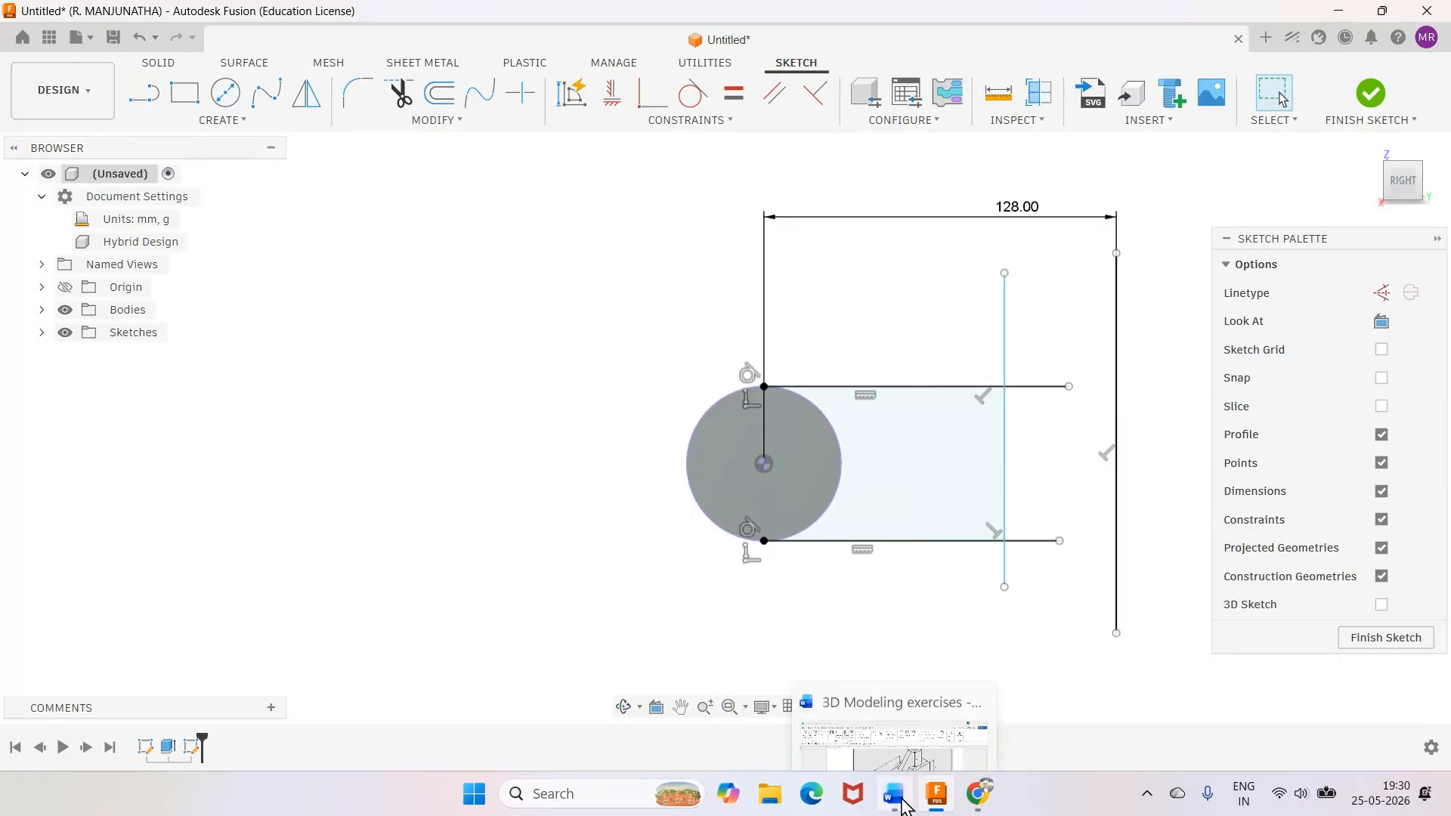
{"action": "left_click", "coordinate": [862, 752]}
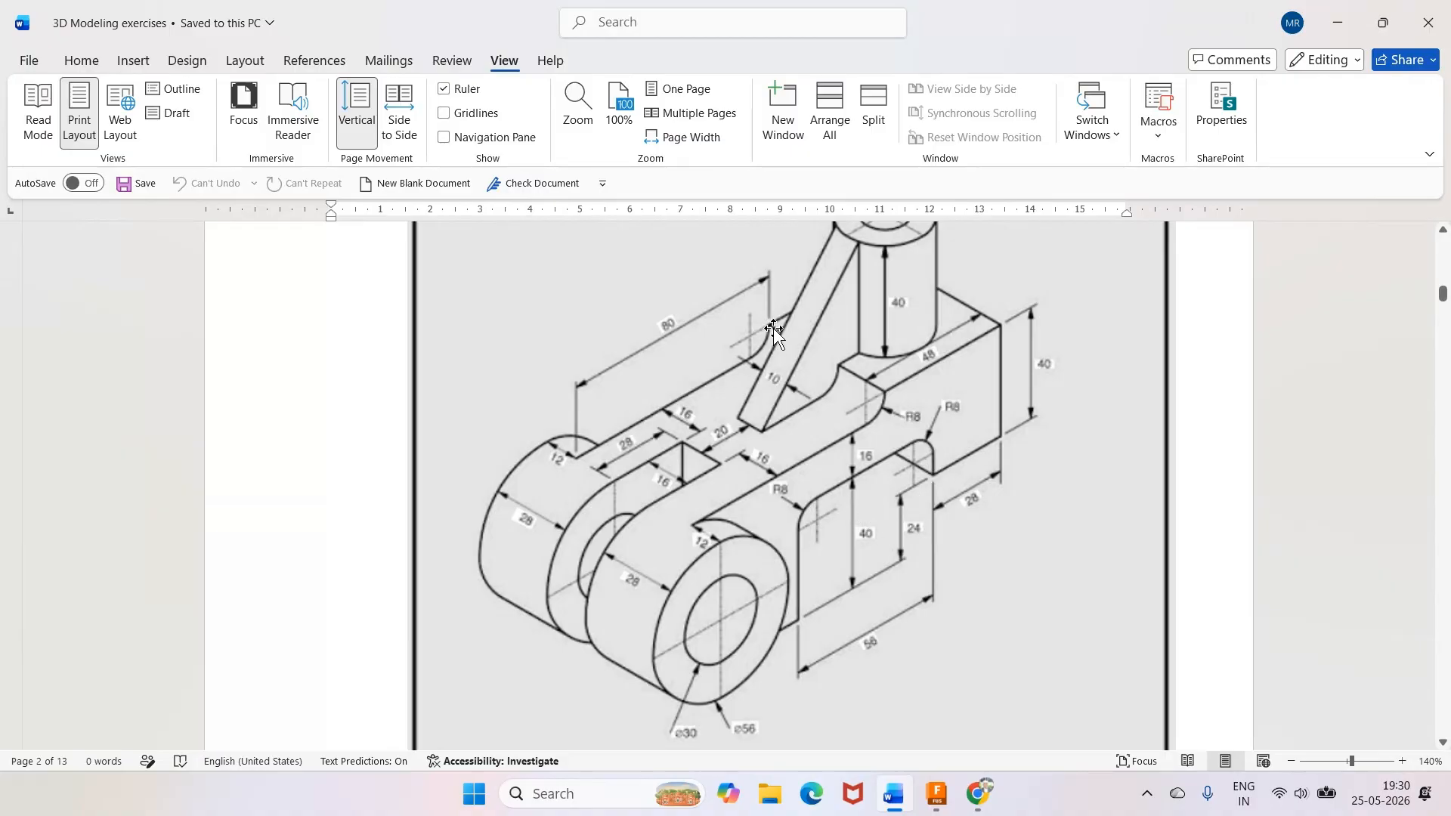
{"action": "left_click", "coordinate": [934, 792]}
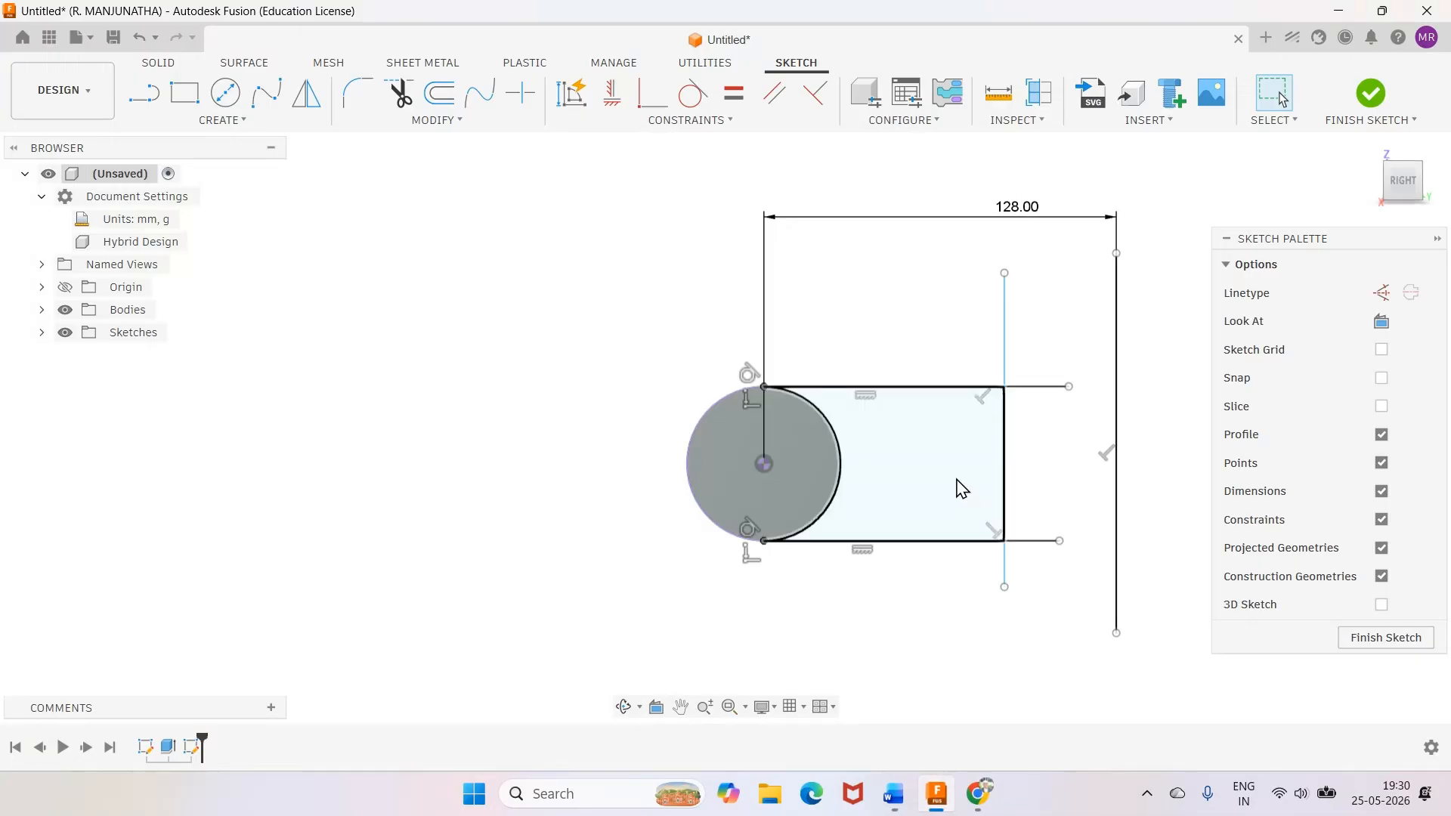
{"action": "key", "text": "d"}
{"action": "left_click", "coordinate": [764, 423]}
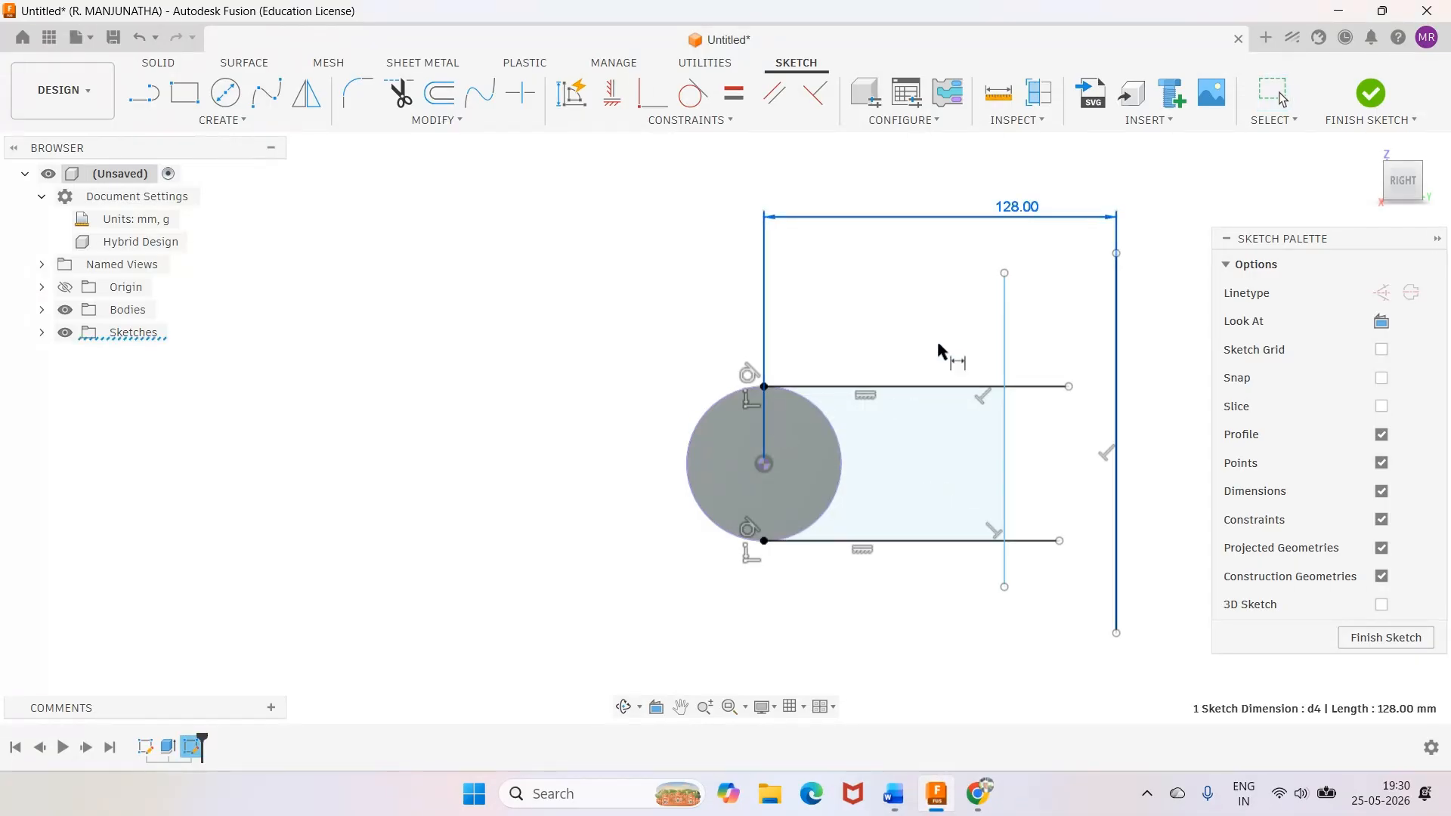
{"action": "left_click", "coordinate": [1002, 326]}
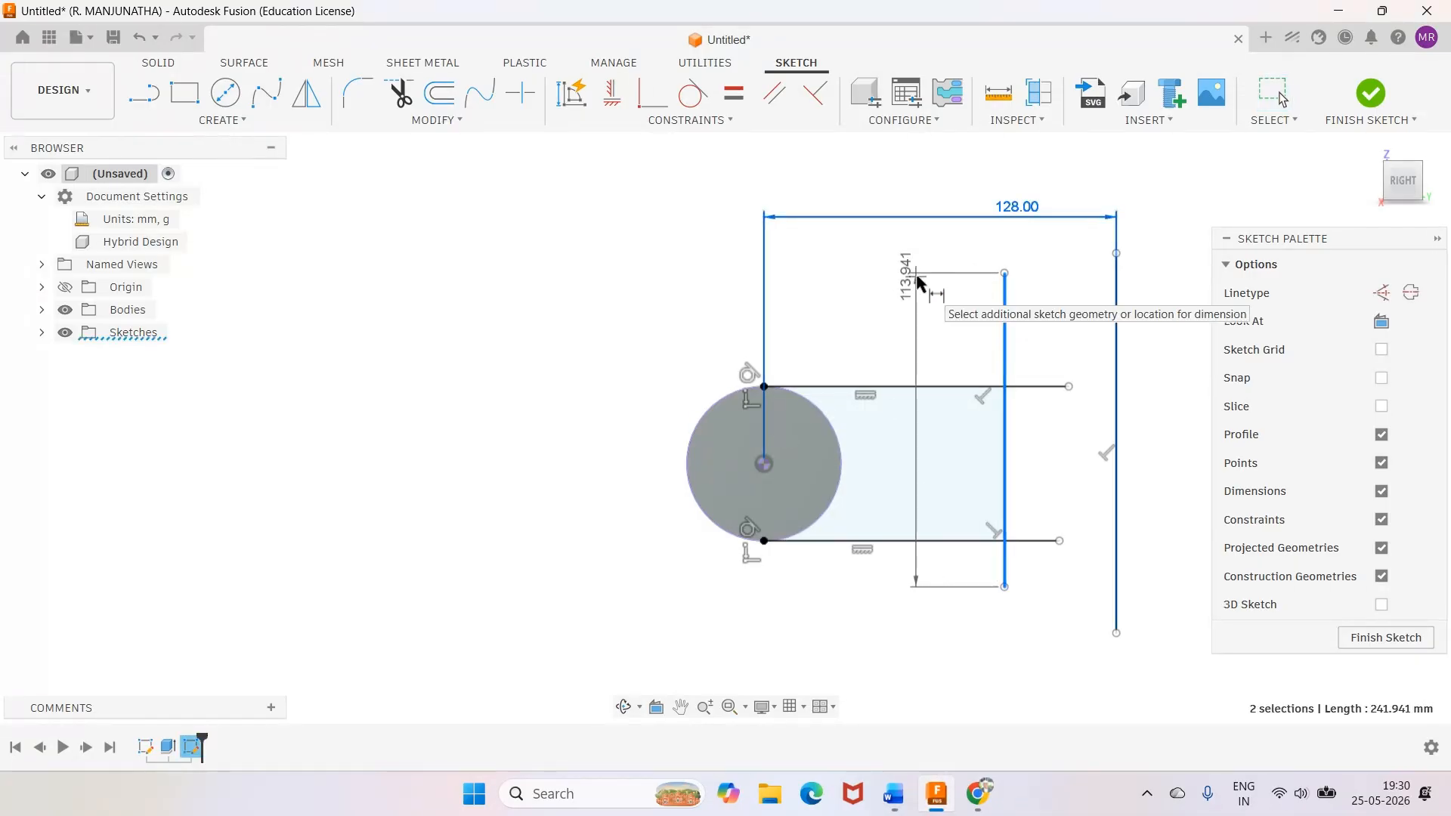
{"action": "key", "text": "Escape"}
Dimension the inner vertical line 80 mm from the circle's centre
{"action": "key", "text": "d"}
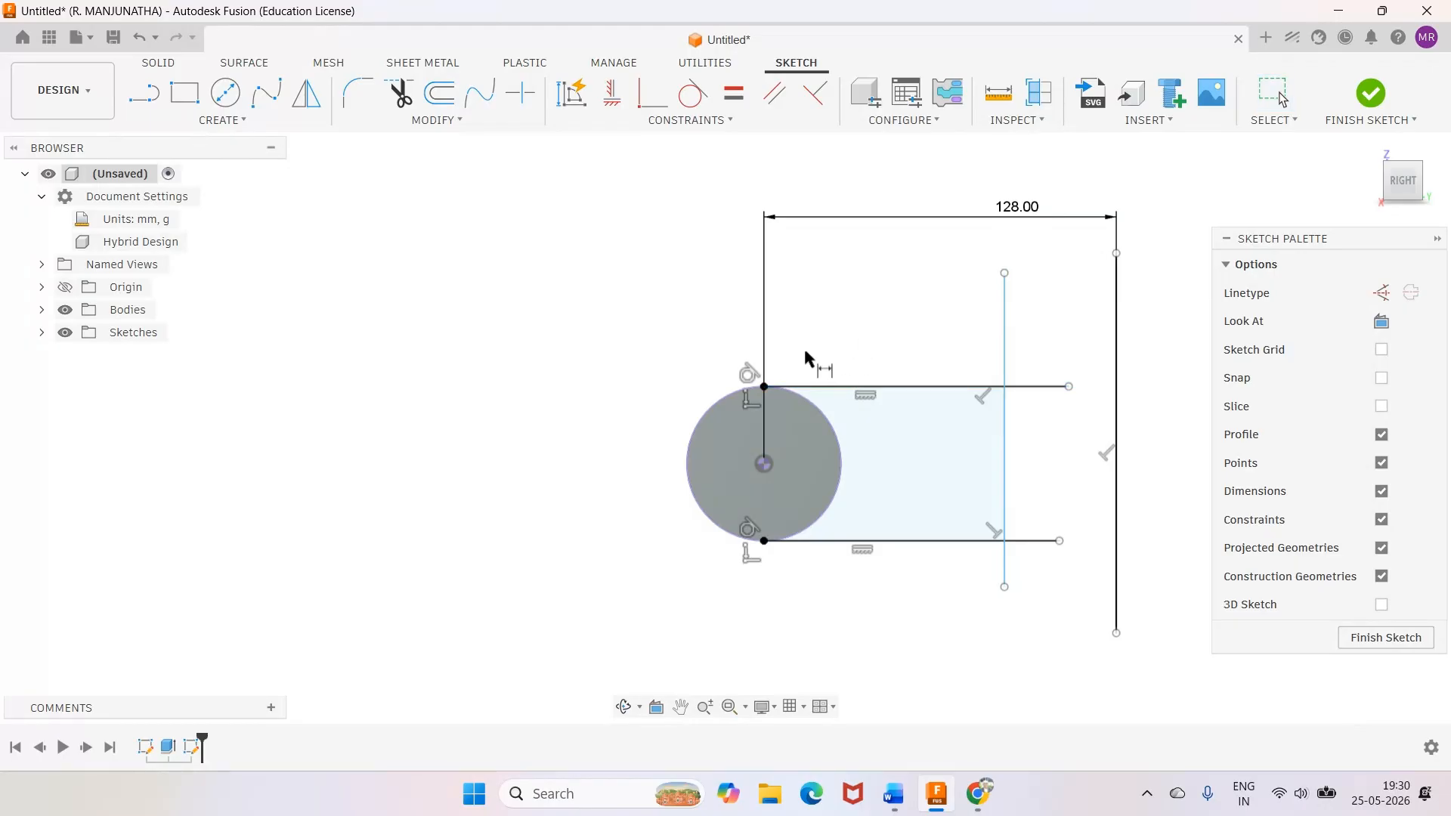
{"action": "left_click", "coordinate": [764, 463]}
{"action": "left_click", "coordinate": [997, 326]}
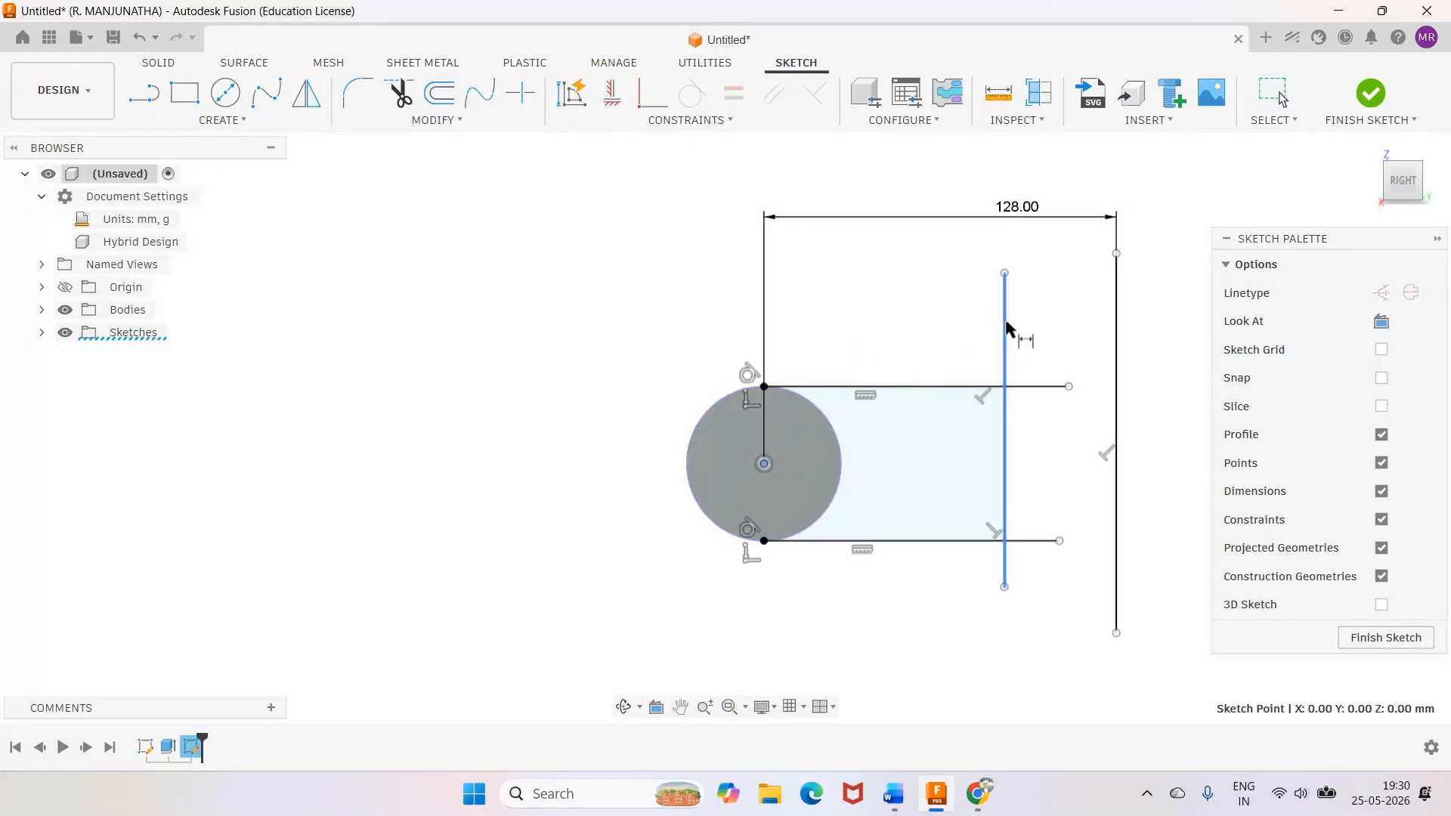
{"action": "left_click", "coordinate": [948, 269]}
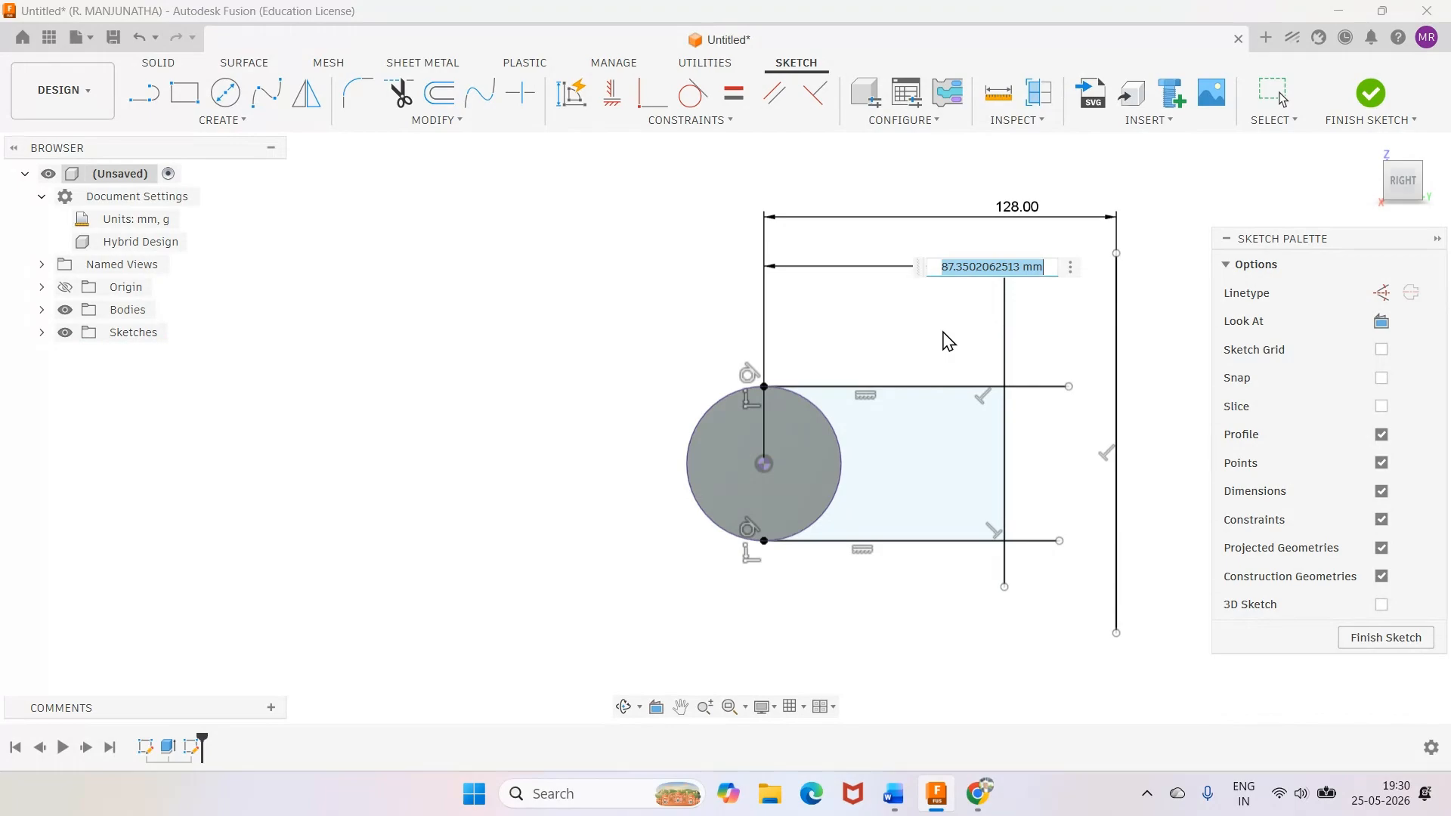
{"action": "type", "text": "80"}
{"action": "key", "text": "Return"}
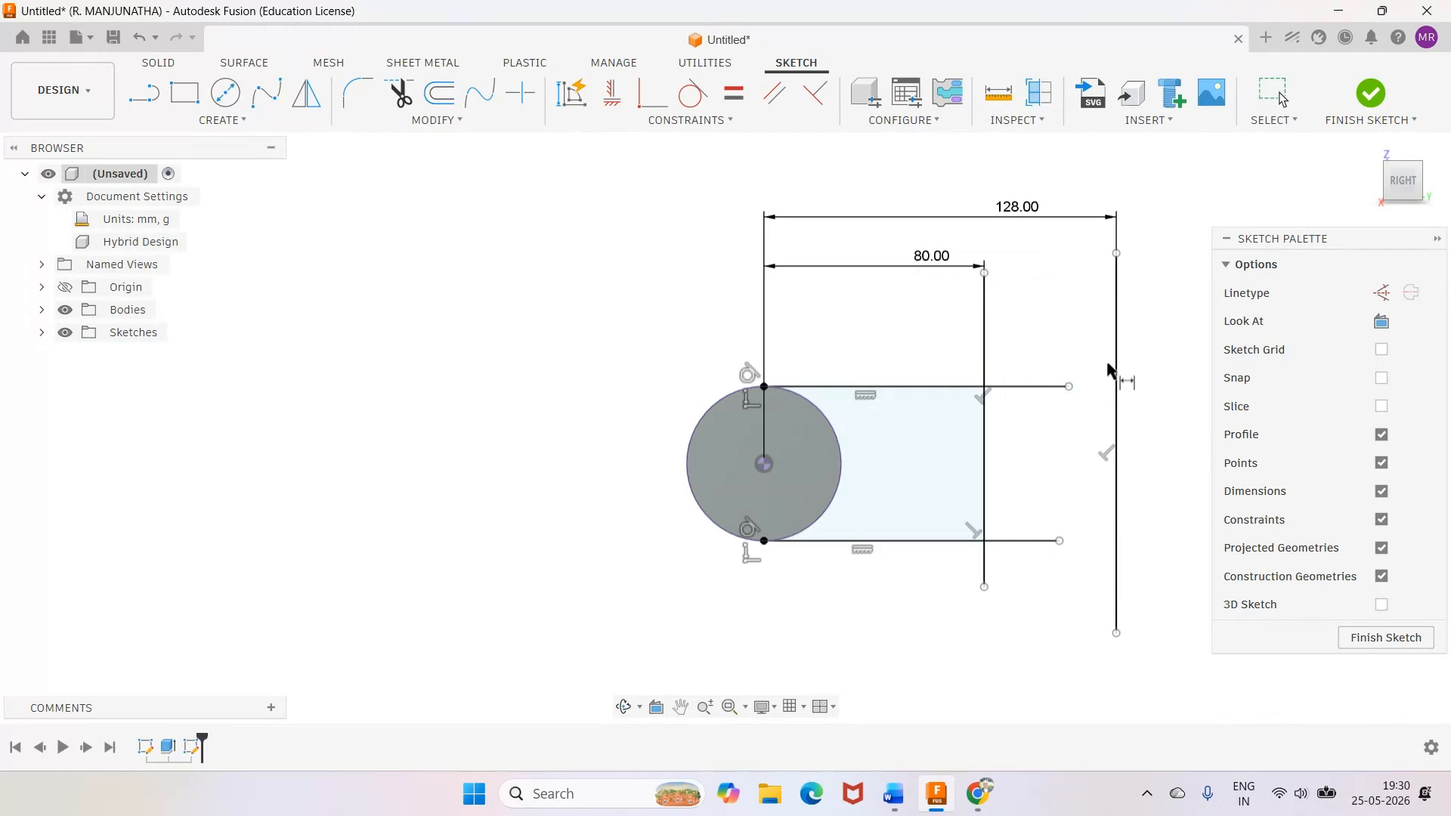
Consult the Word drawing and sketch a horizontal line in Fusion about 15 mm above the upper tangent line, crossing both vertical lines
{"action": "left_click", "coordinate": [893, 793]}
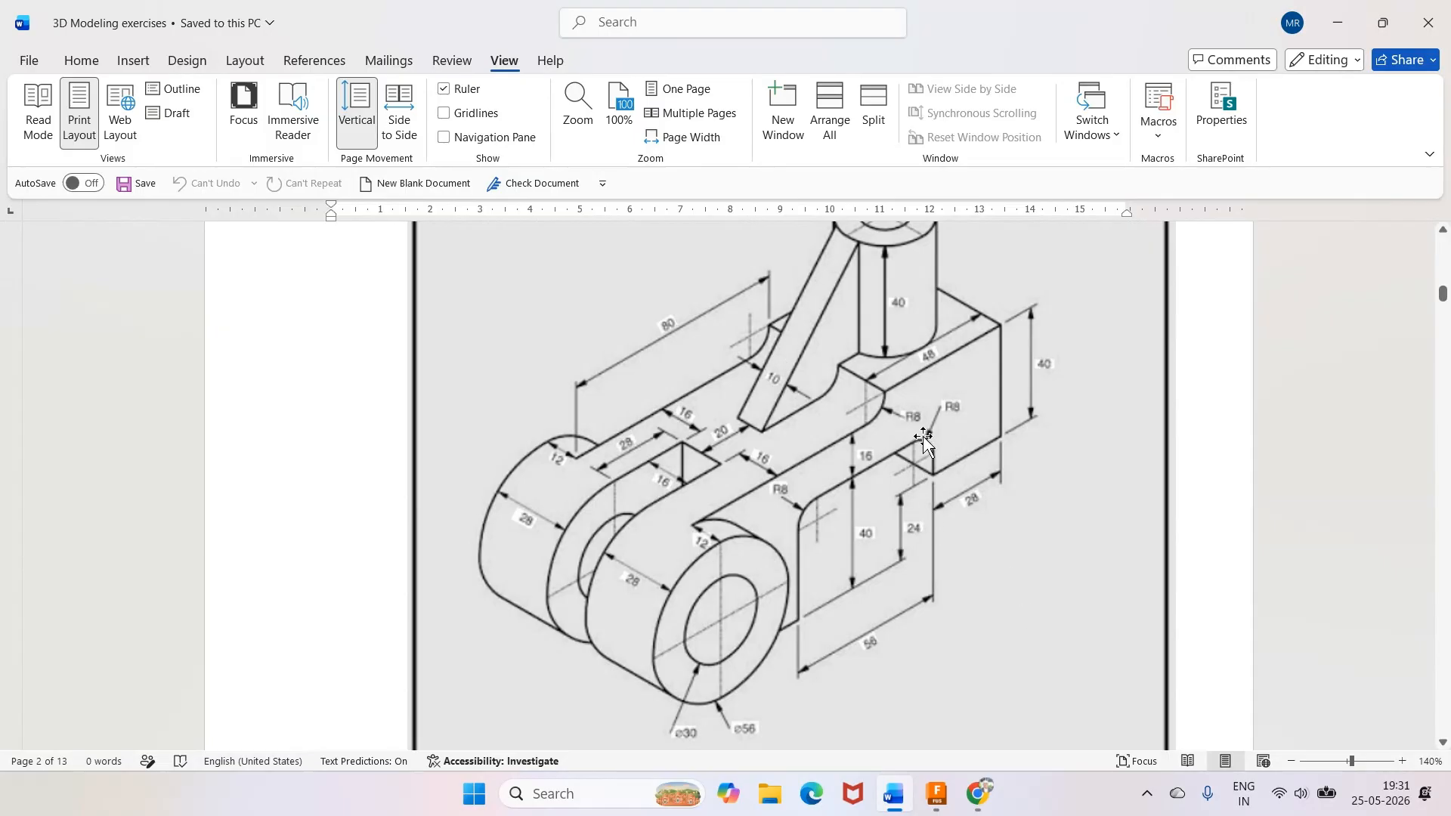
{"action": "left_click", "coordinate": [937, 794]}
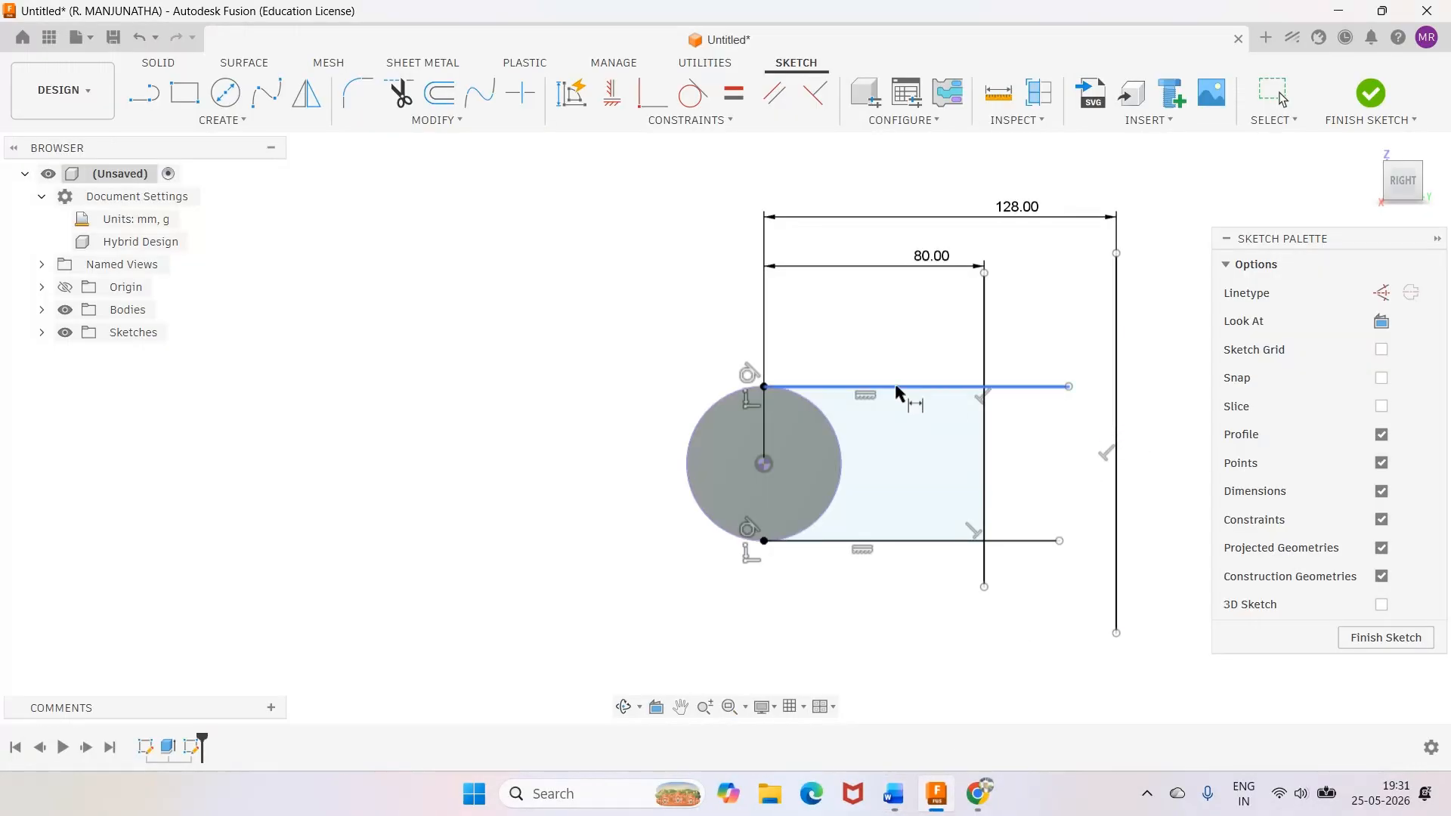
{"action": "left_click", "coordinate": [144, 93]}
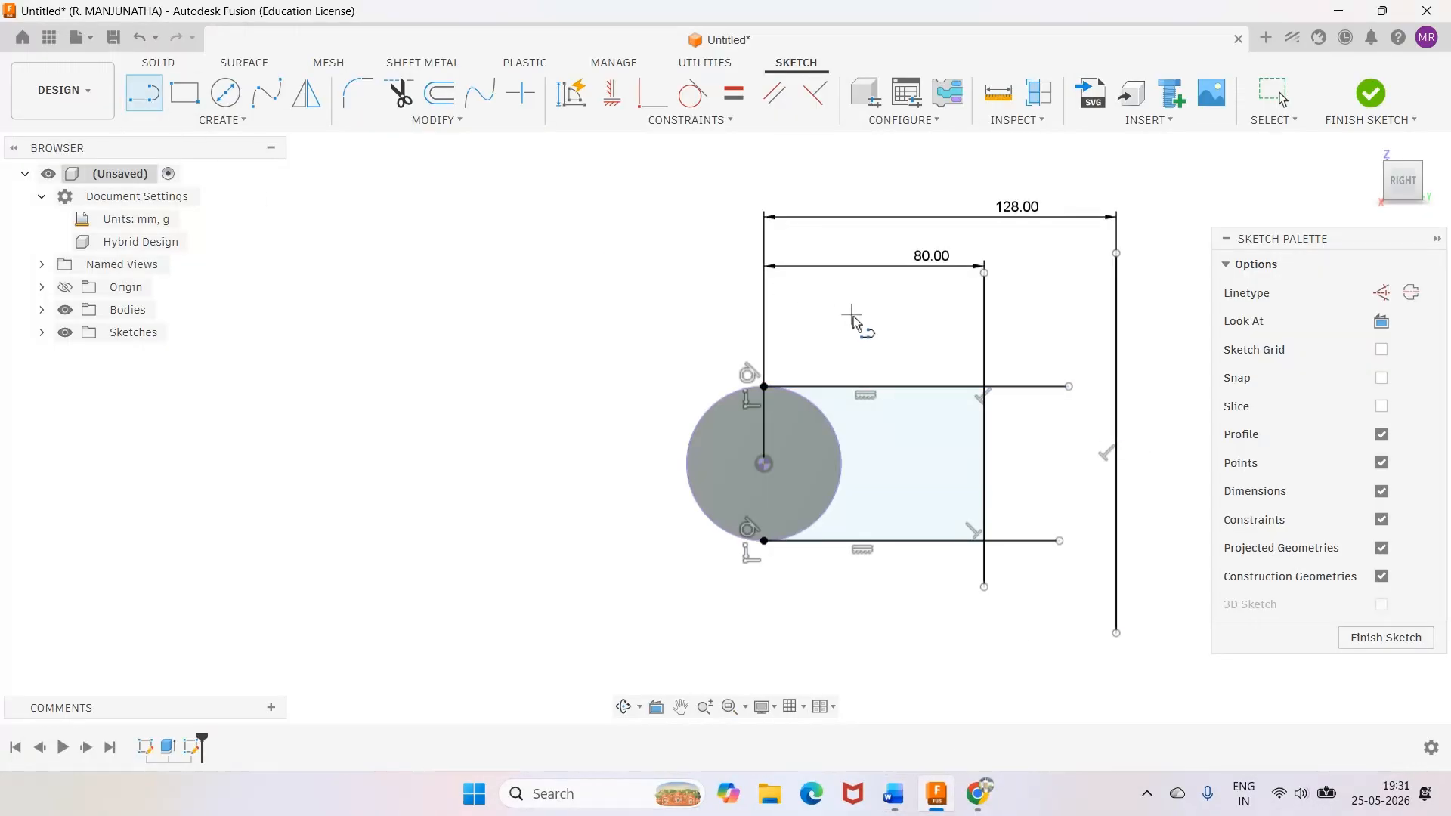
{"action": "left_click", "coordinate": [893, 344]}
{"action": "left_click", "coordinate": [1164, 344]}
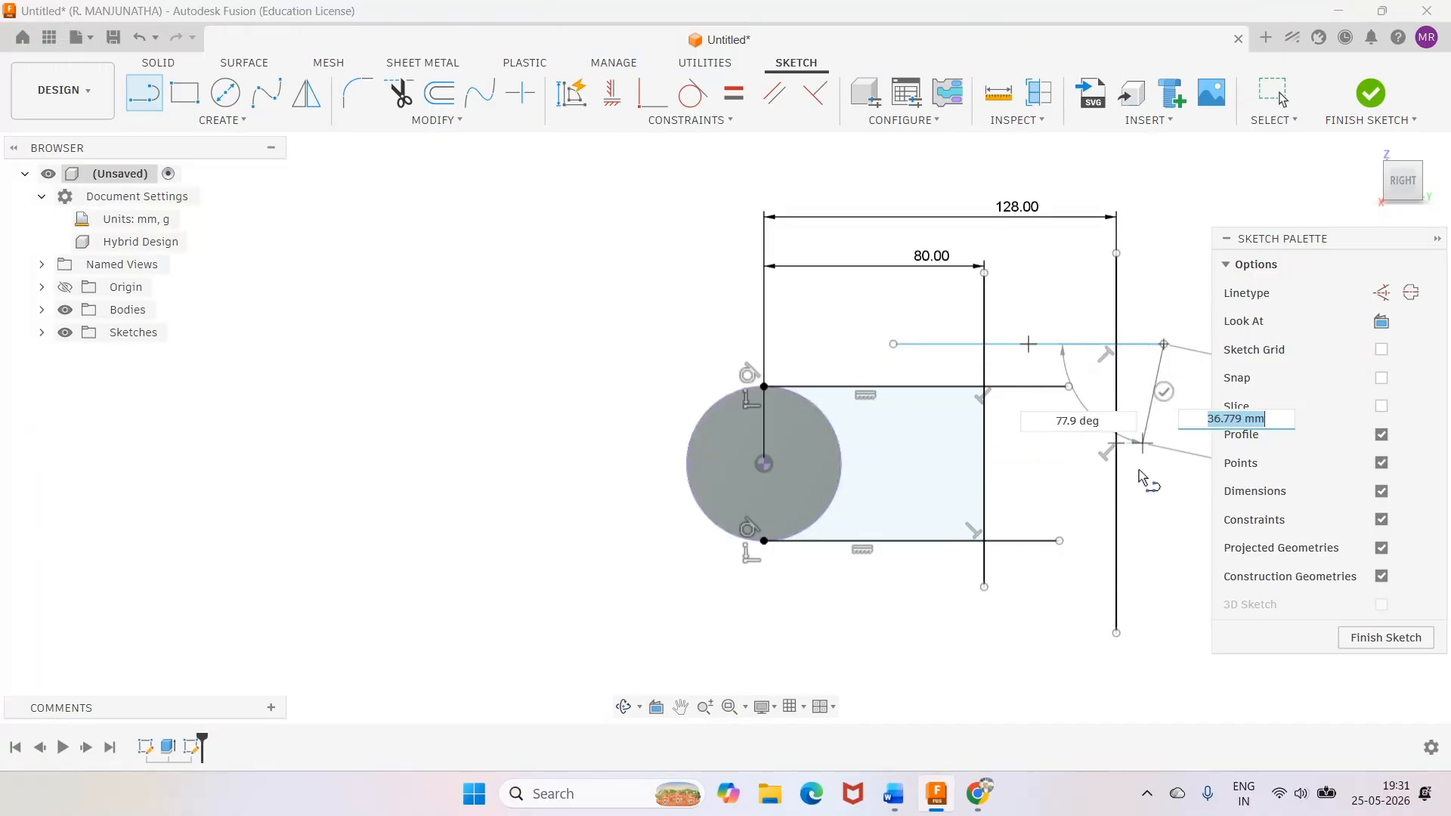
{"action": "key", "text": "Escape"}
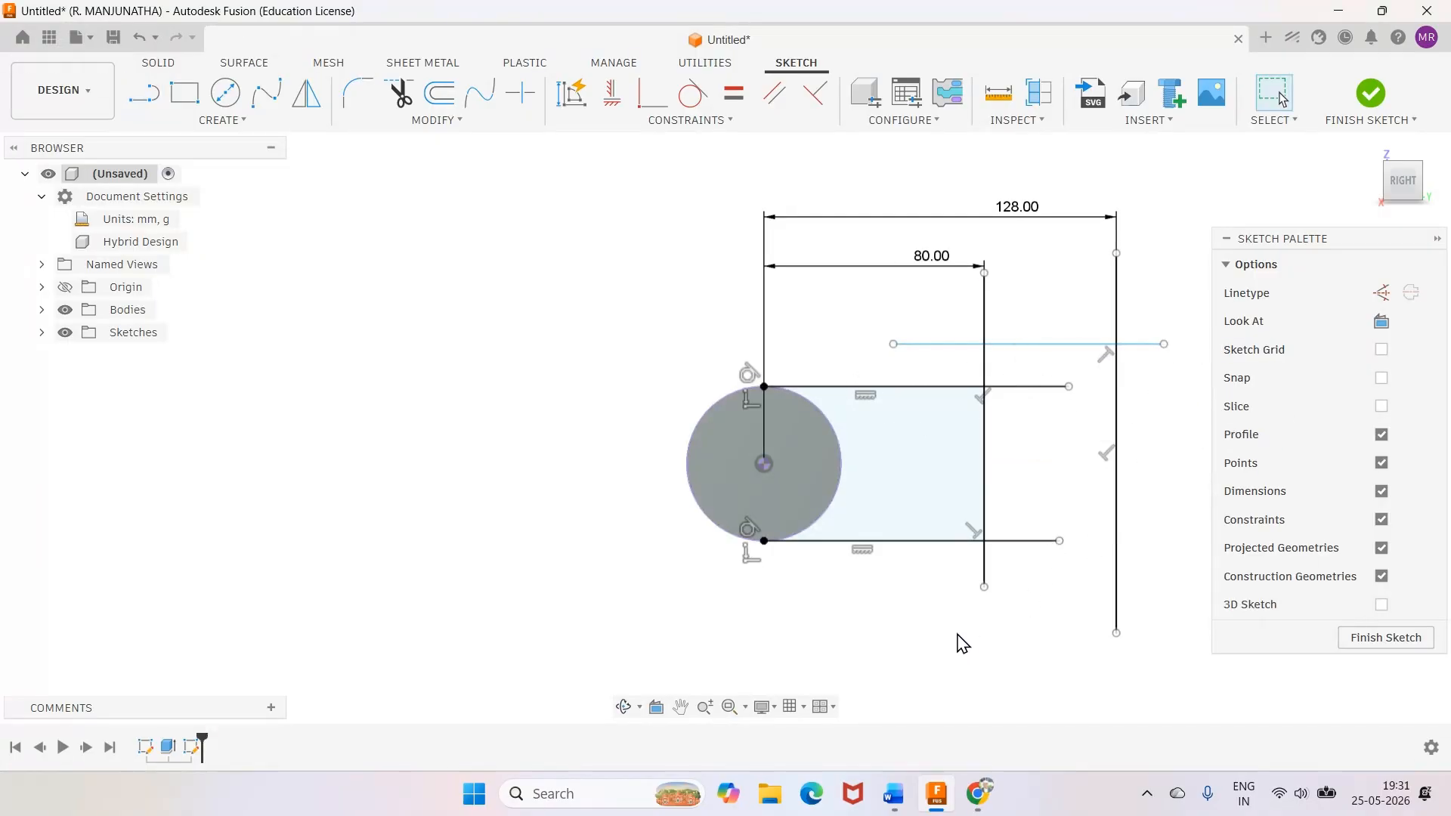
Recheck the Word drawing and dimension the new horizontal line 8 mm above the upper tangent line in Fusion
{"action": "left_click", "coordinate": [894, 795]}
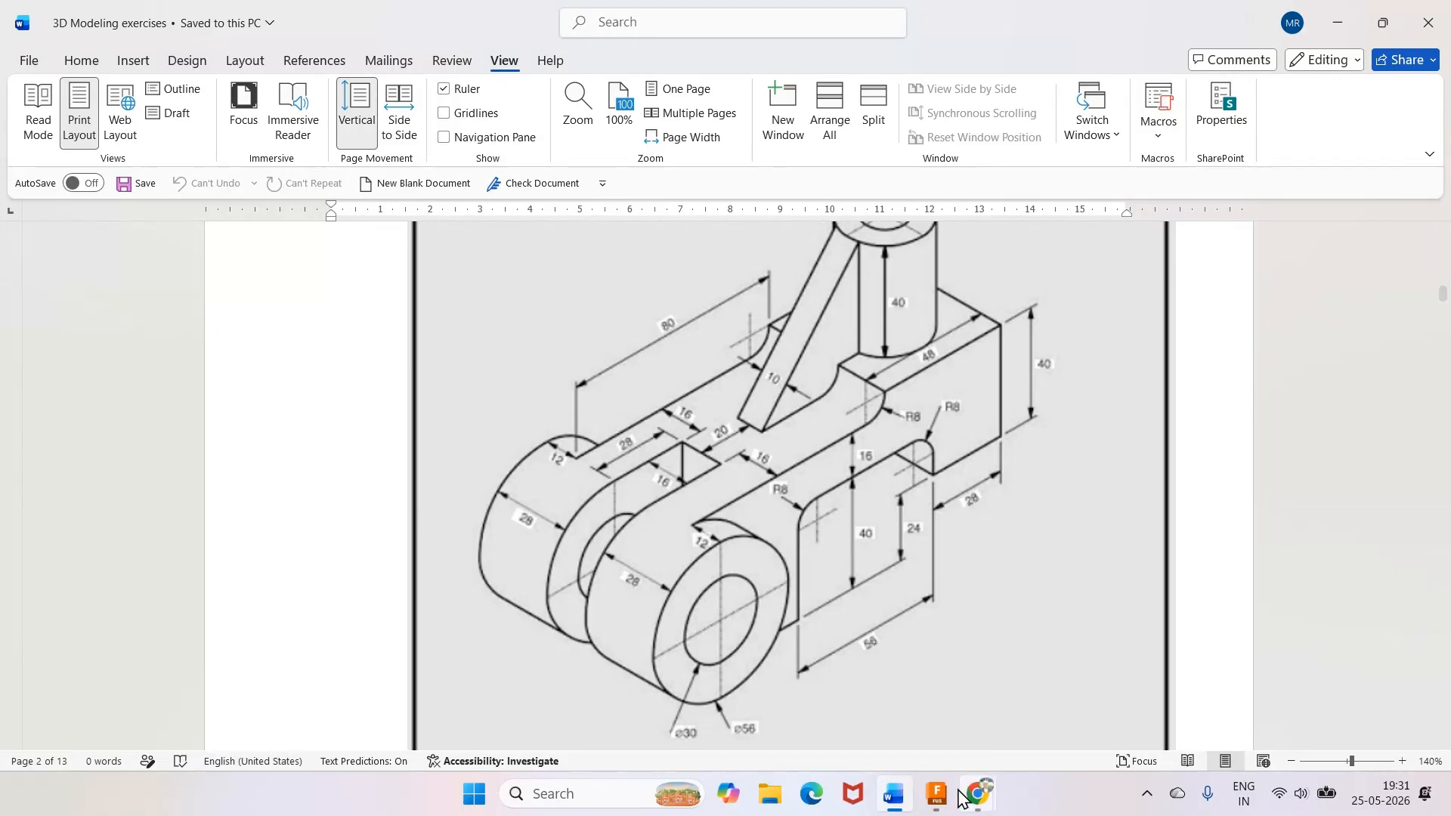
{"action": "left_click", "coordinate": [938, 801]}
{"action": "key", "text": "d"}
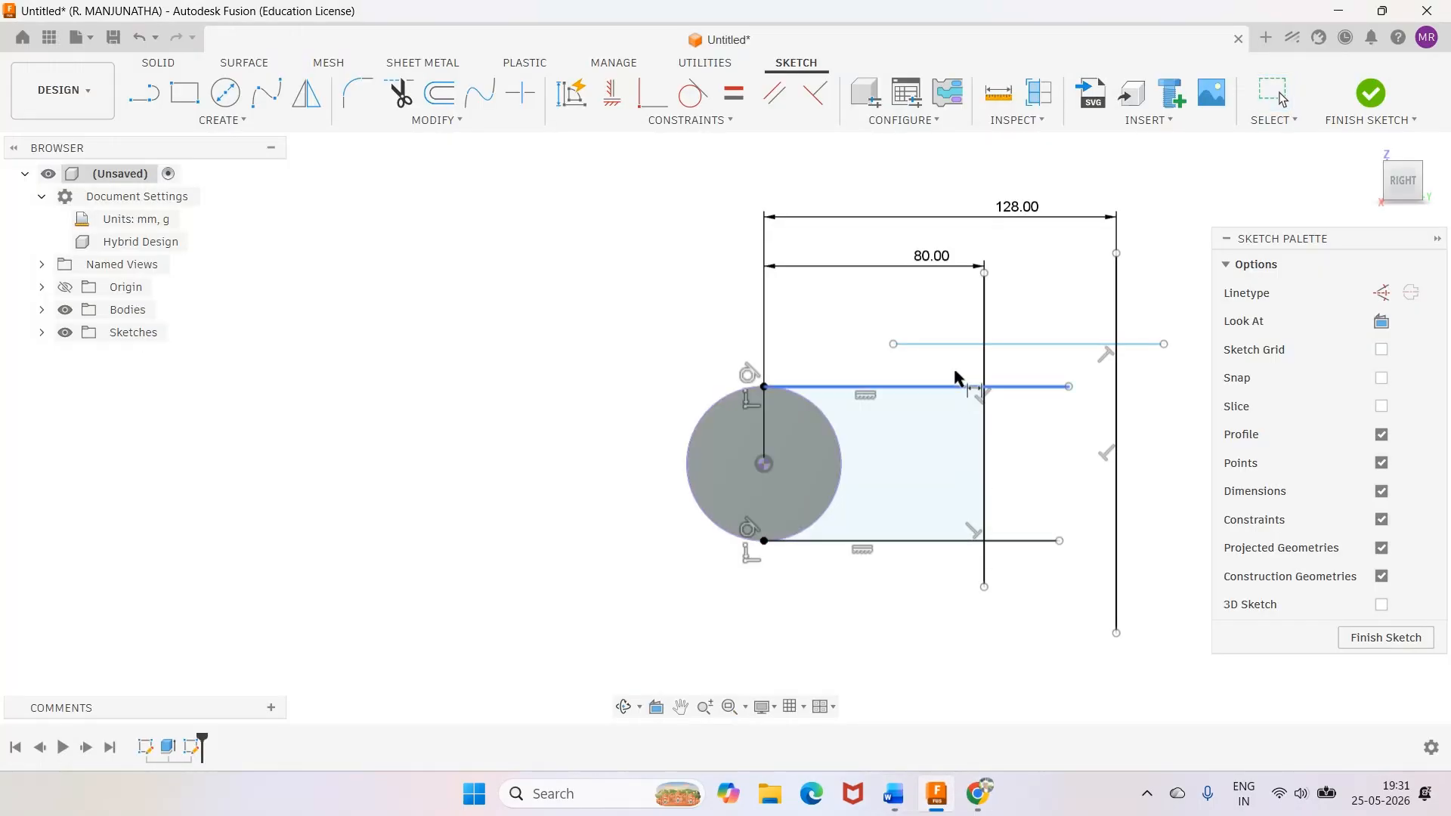
{"action": "left_click", "coordinate": [955, 346]}
{"action": "left_click", "coordinate": [958, 387]}
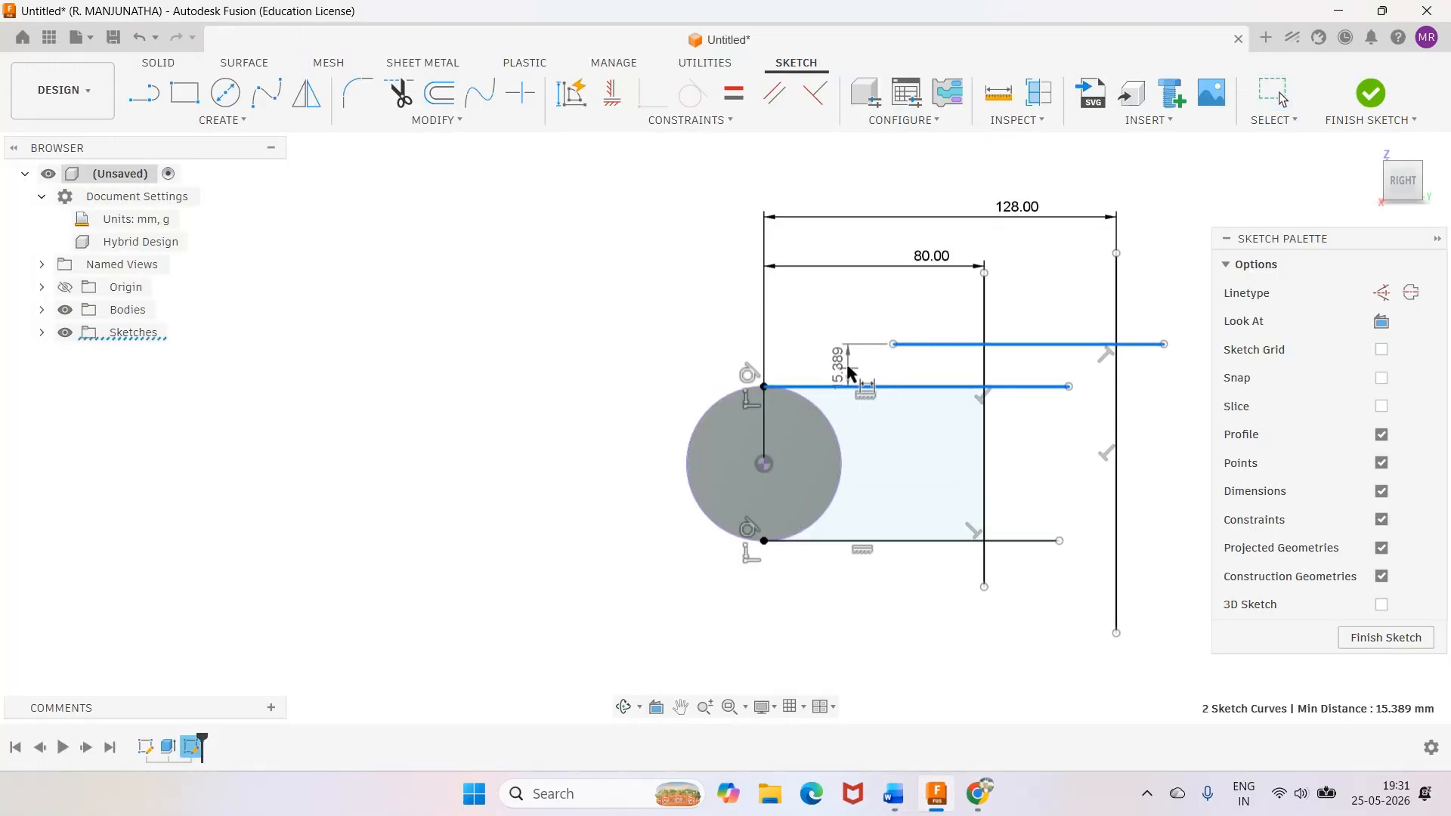
{"action": "left_click", "coordinate": [846, 364]}
{"action": "type", "text": "8"}
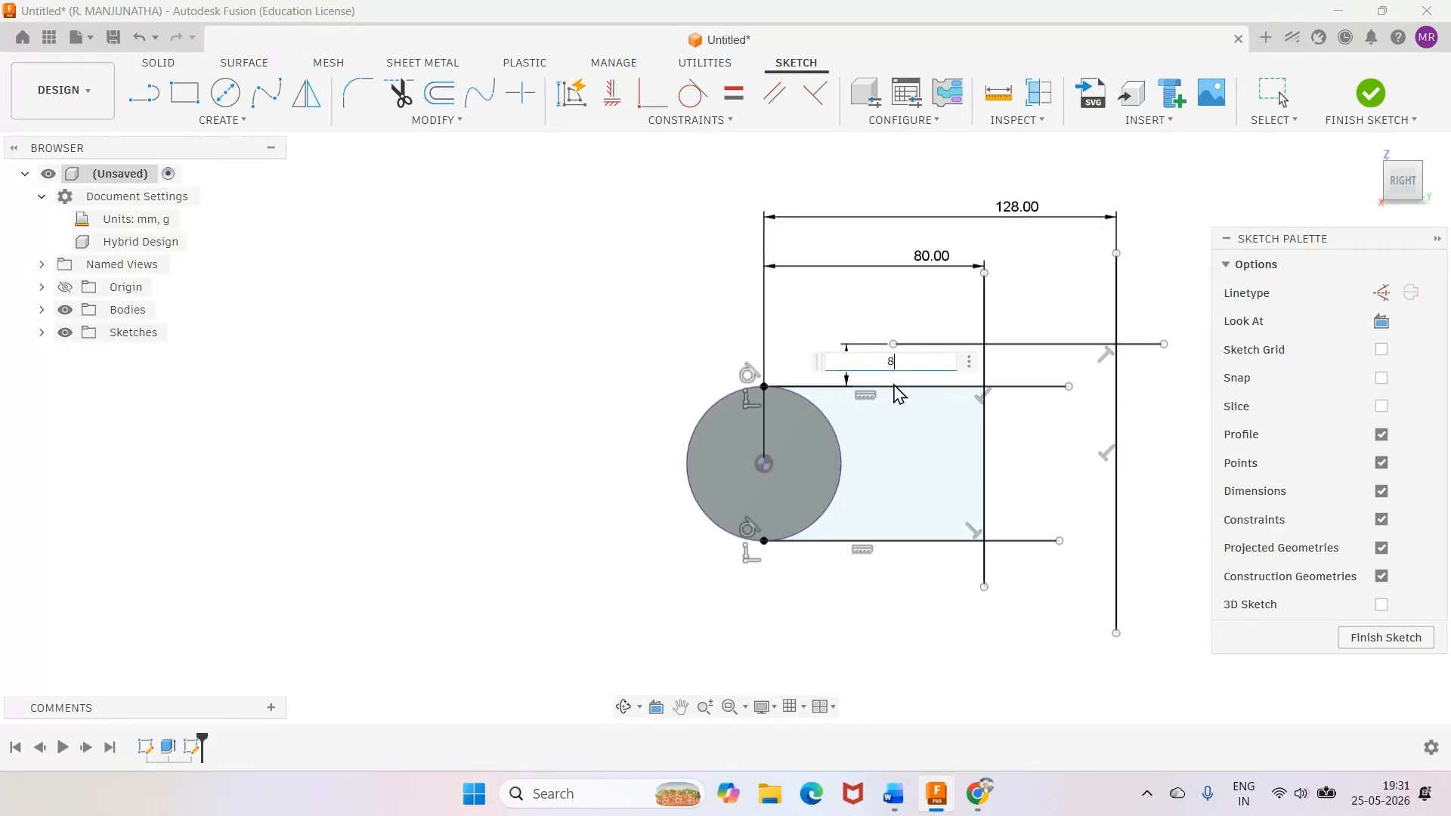
{"action": "key", "text": "Return"}
Trim the raised horizontal line on the circle's side of the inner vertical line and the upper tangent line beyond it
{"action": "scroll", "coordinate": [1126, 446], "scroll_direction": "up", "scroll_amount": 1}
{"action": "scroll", "coordinate": [1126, 445], "scroll_direction": "up", "scroll_amount": 1}
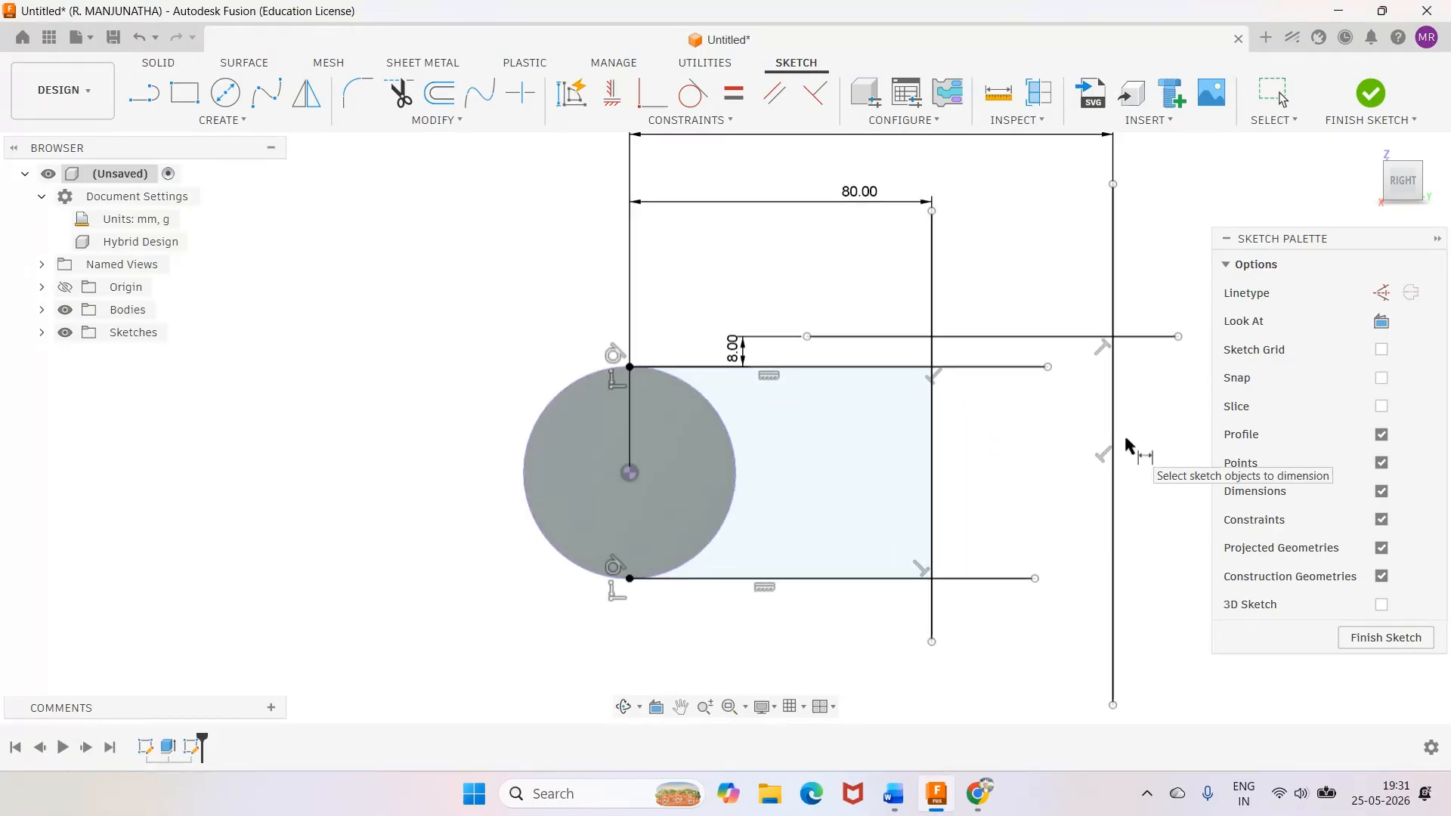
{"action": "left_click", "coordinate": [399, 92]}
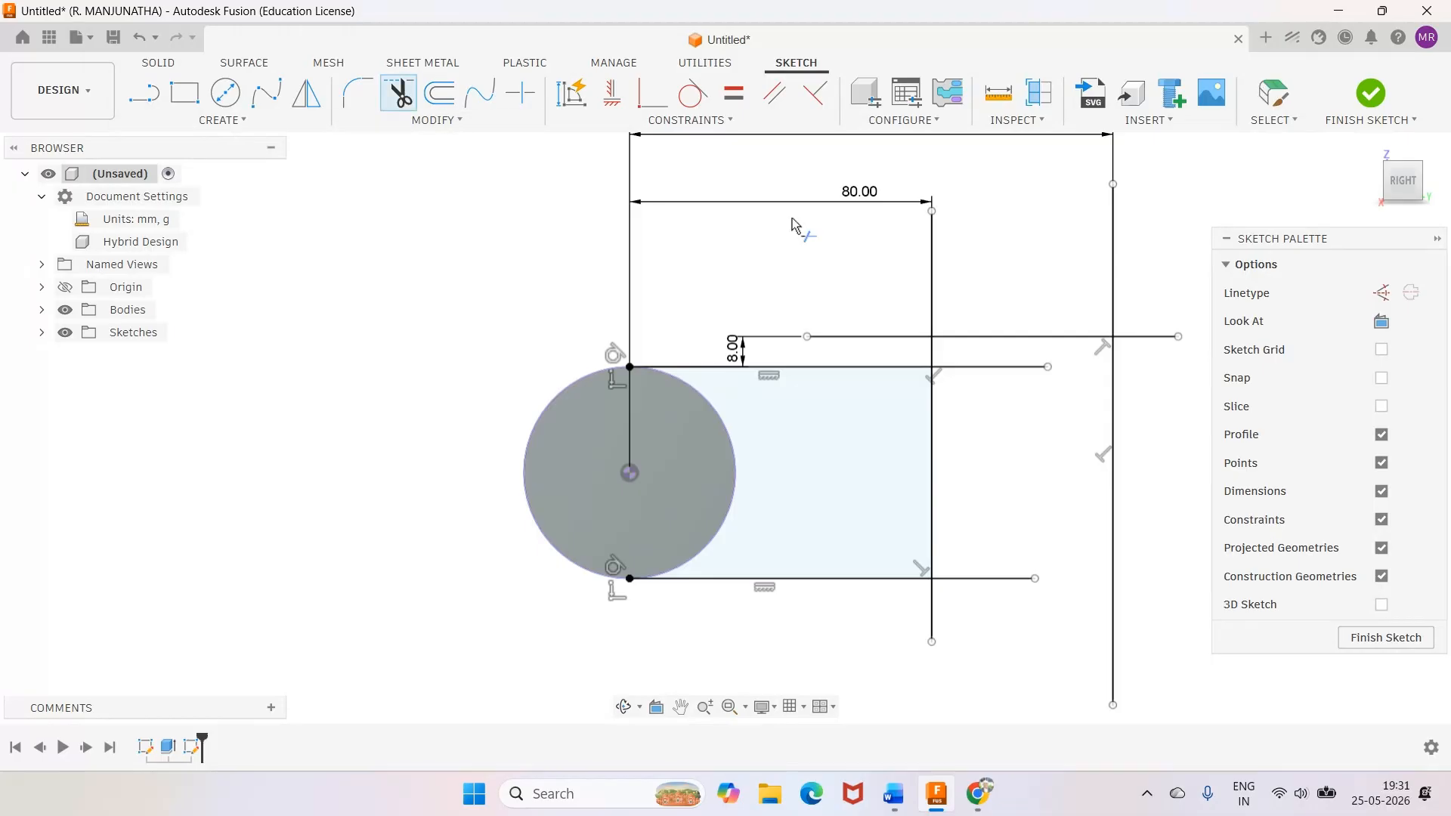
{"action": "left_click", "coordinate": [897, 336]}
{"action": "left_click", "coordinate": [967, 367]}
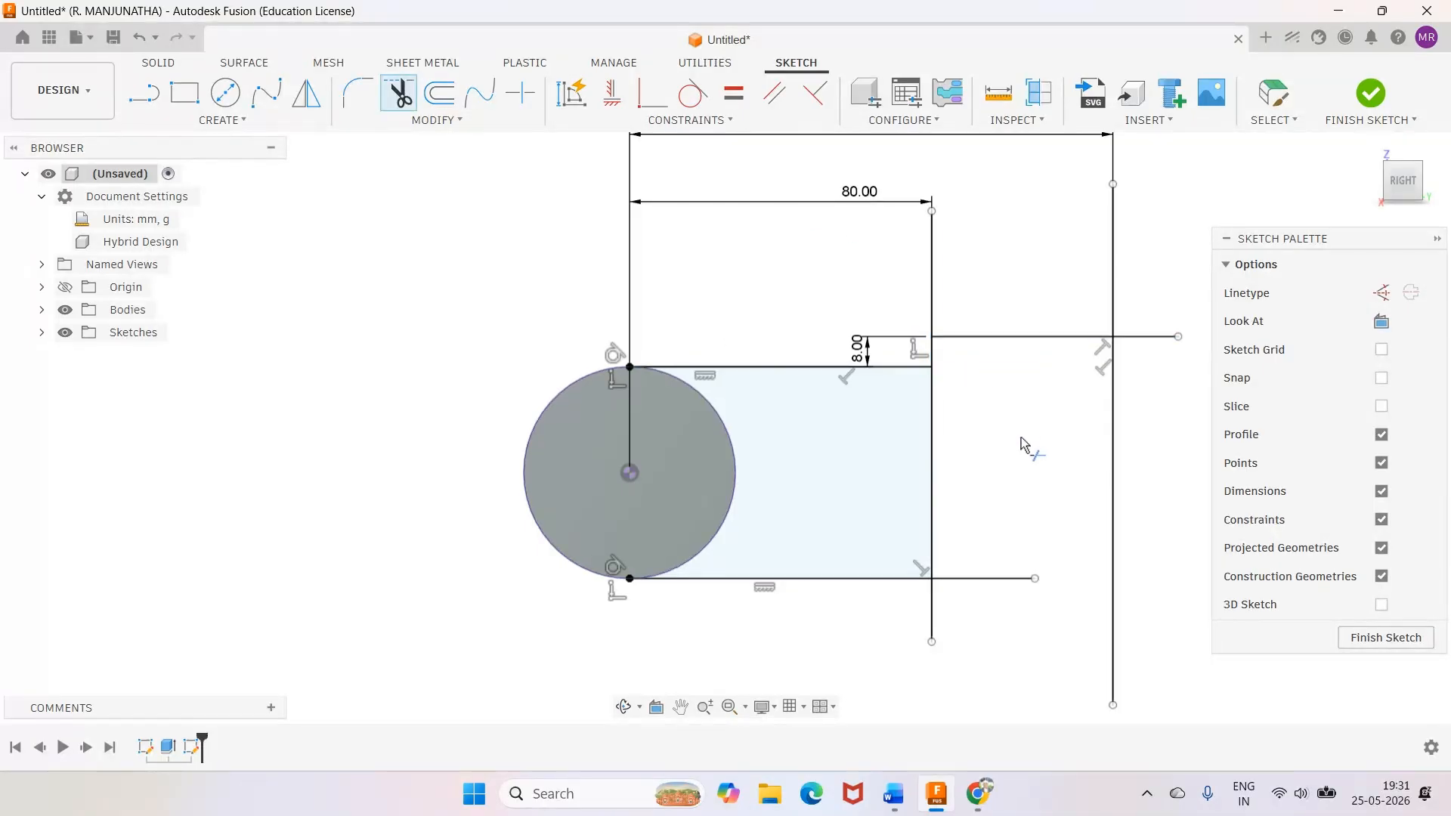
Consult the Word drawing and trim the inner vertical line between the two tangent lines in Fusion
{"action": "left_click", "coordinate": [893, 793]}
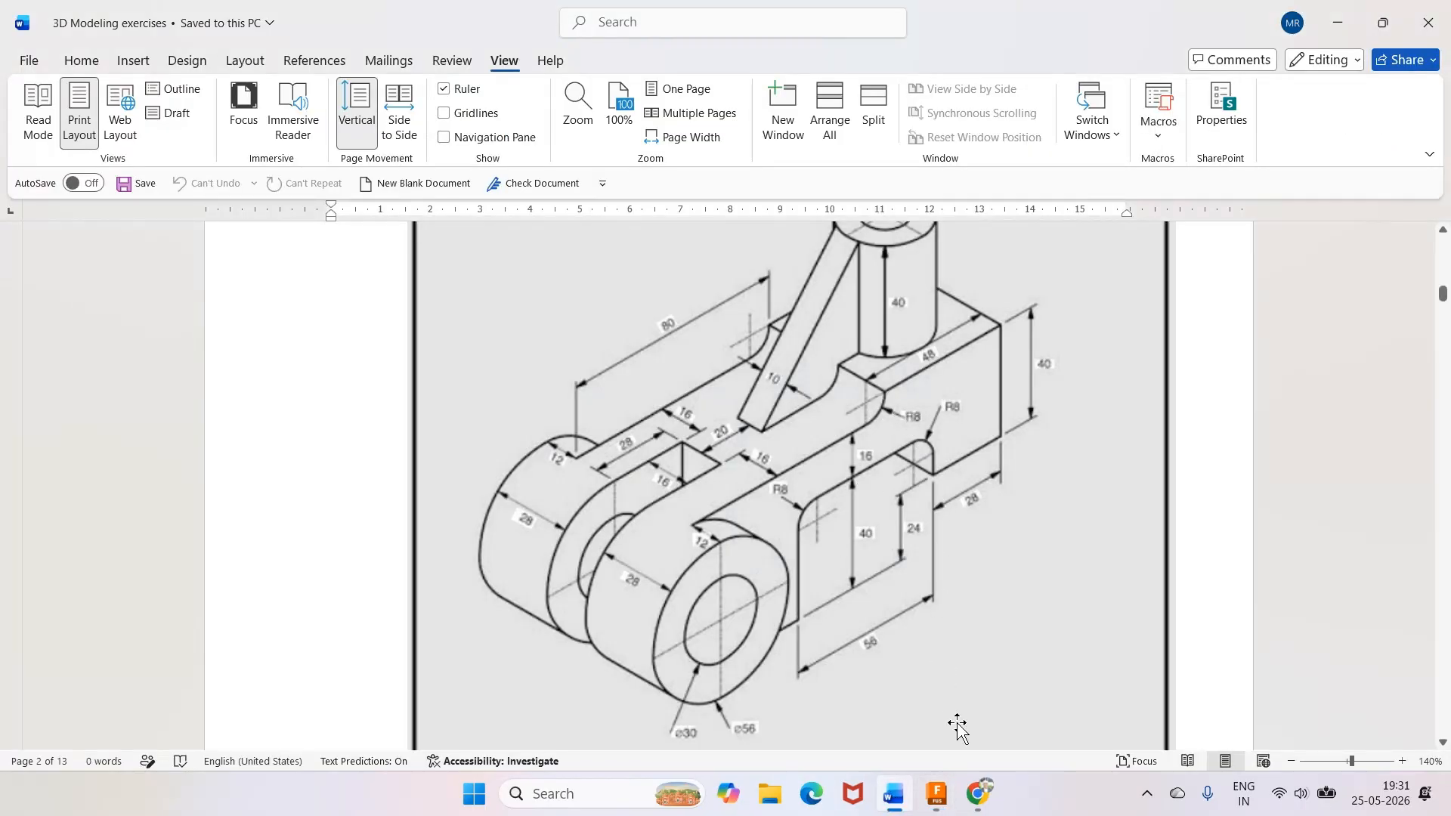
{"action": "left_click", "coordinate": [936, 793]}
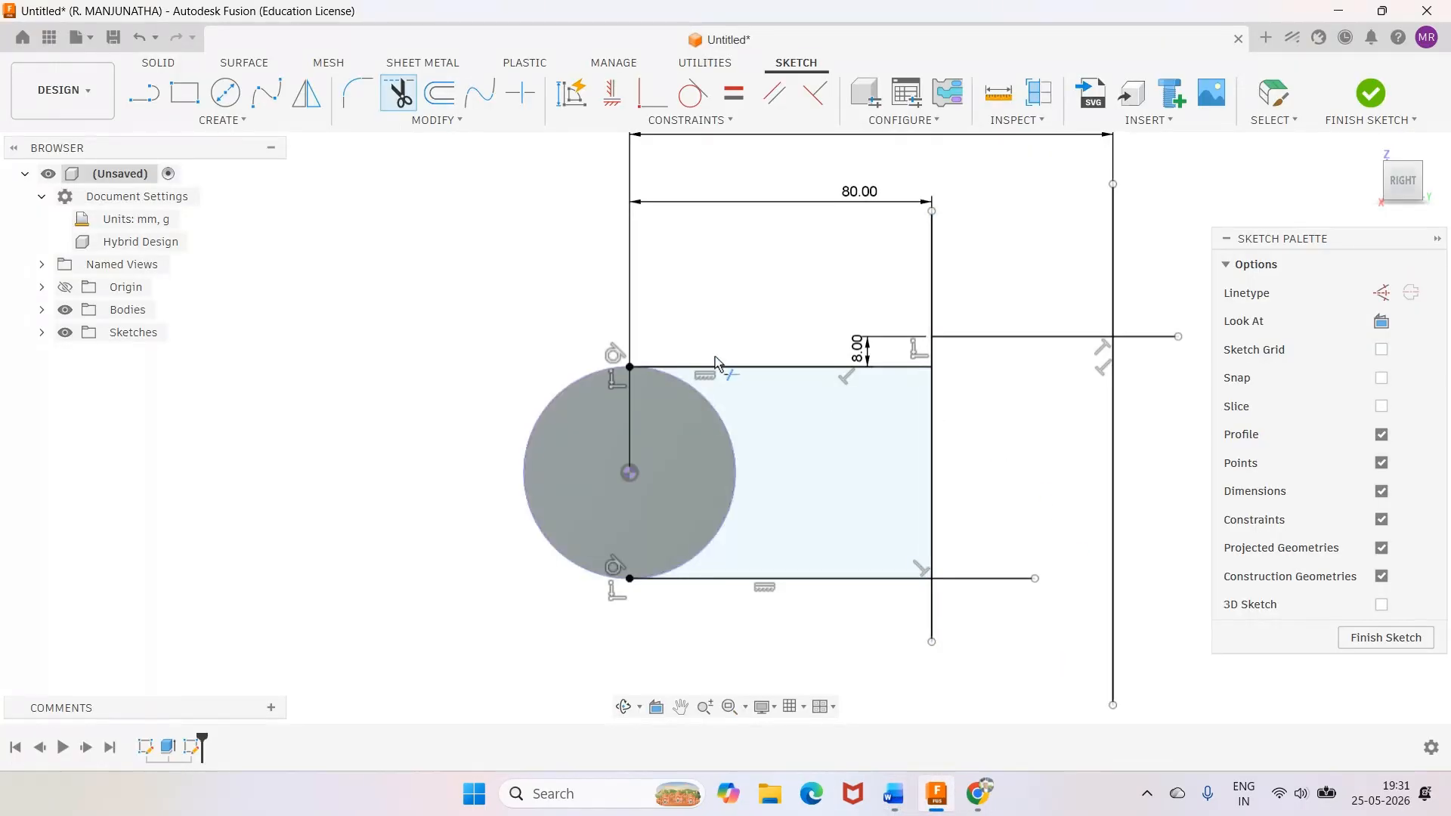
{"action": "left_click", "coordinate": [412, 100]}
{"action": "left_click", "coordinate": [412, 101]}
{"action": "left_click", "coordinate": [934, 408]}
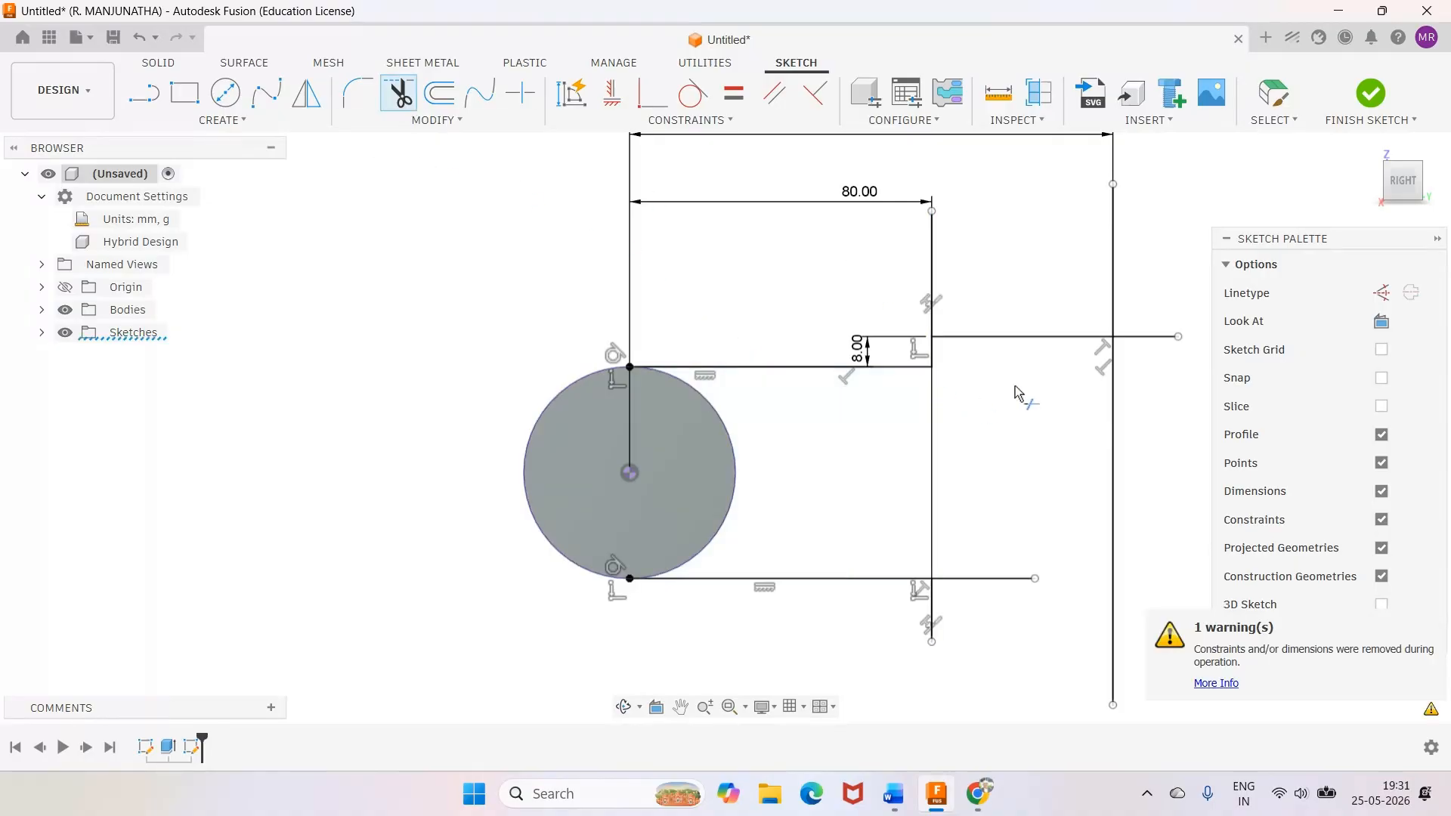
Fillet the corner between the upper tangent line and the inner vertical line with an 8 mm radius
{"action": "scroll", "coordinate": [1013, 386], "scroll_direction": "up", "scroll_amount": 2}
{"action": "scroll", "coordinate": [1012, 385], "scroll_direction": "up", "scroll_amount": 1}
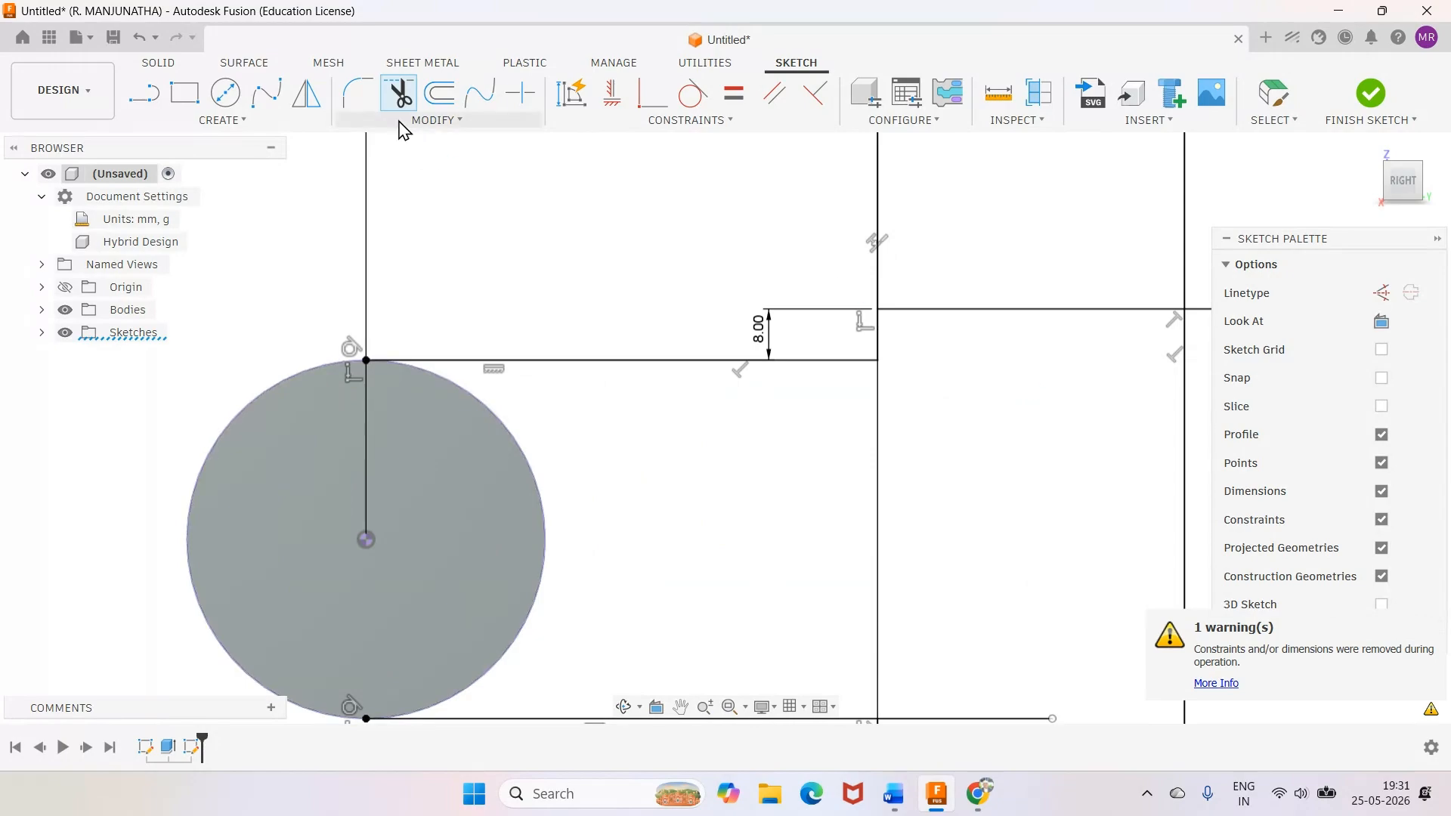
{"action": "left_click", "coordinate": [357, 93]}
{"action": "left_click", "coordinate": [821, 363]}
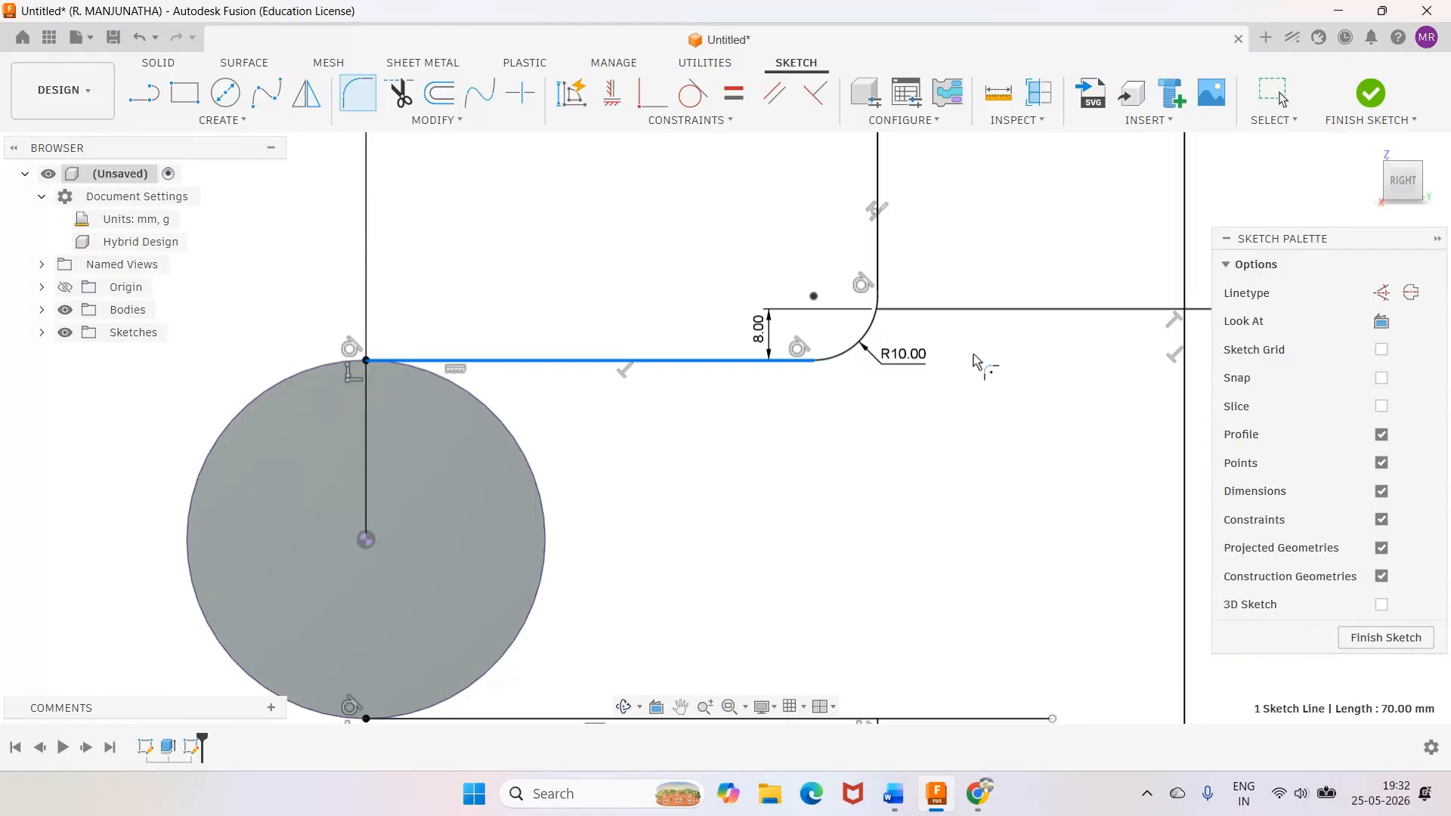
{"action": "key", "text": "Escape"}
{"action": "double_click", "coordinate": [907, 355]}
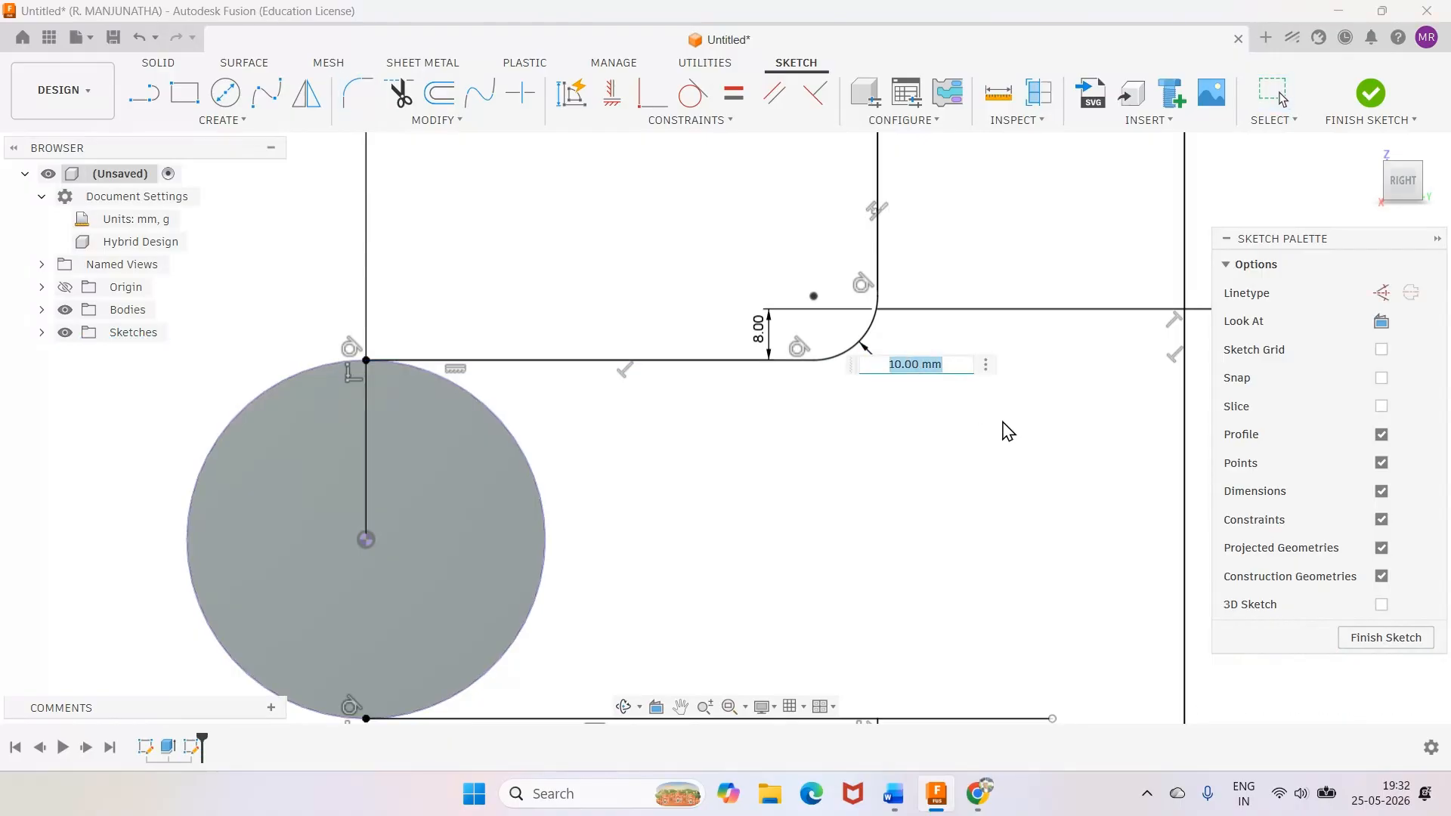
{"action": "type", "text": "8"}
{"action": "key", "text": "Return"}
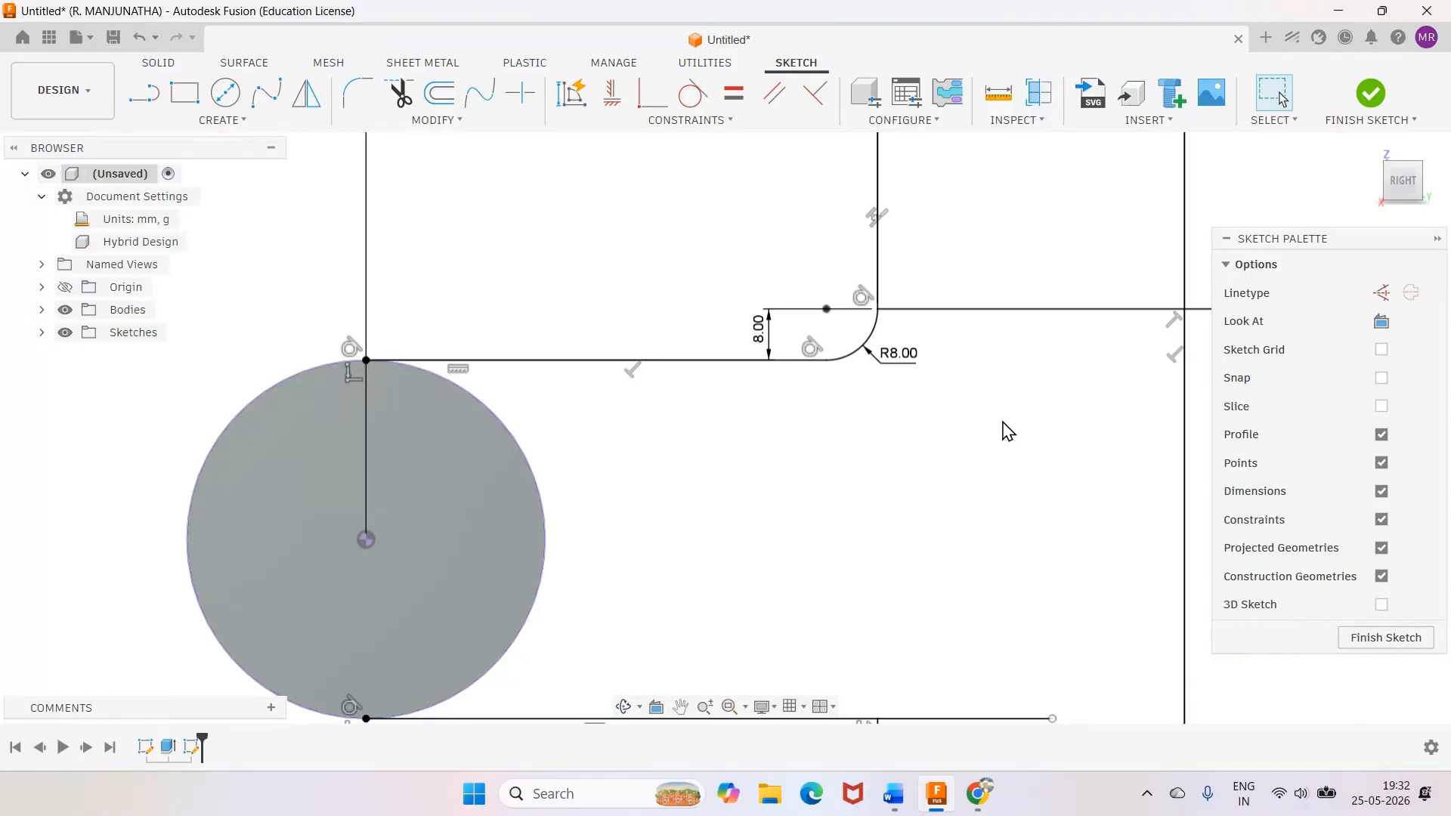
Trim both vertical lines above the raised horizontal line and that line's overhang beyond the outer vertical line
{"action": "scroll", "coordinate": [1007, 431], "scroll_direction": "down", "scroll_amount": 5}
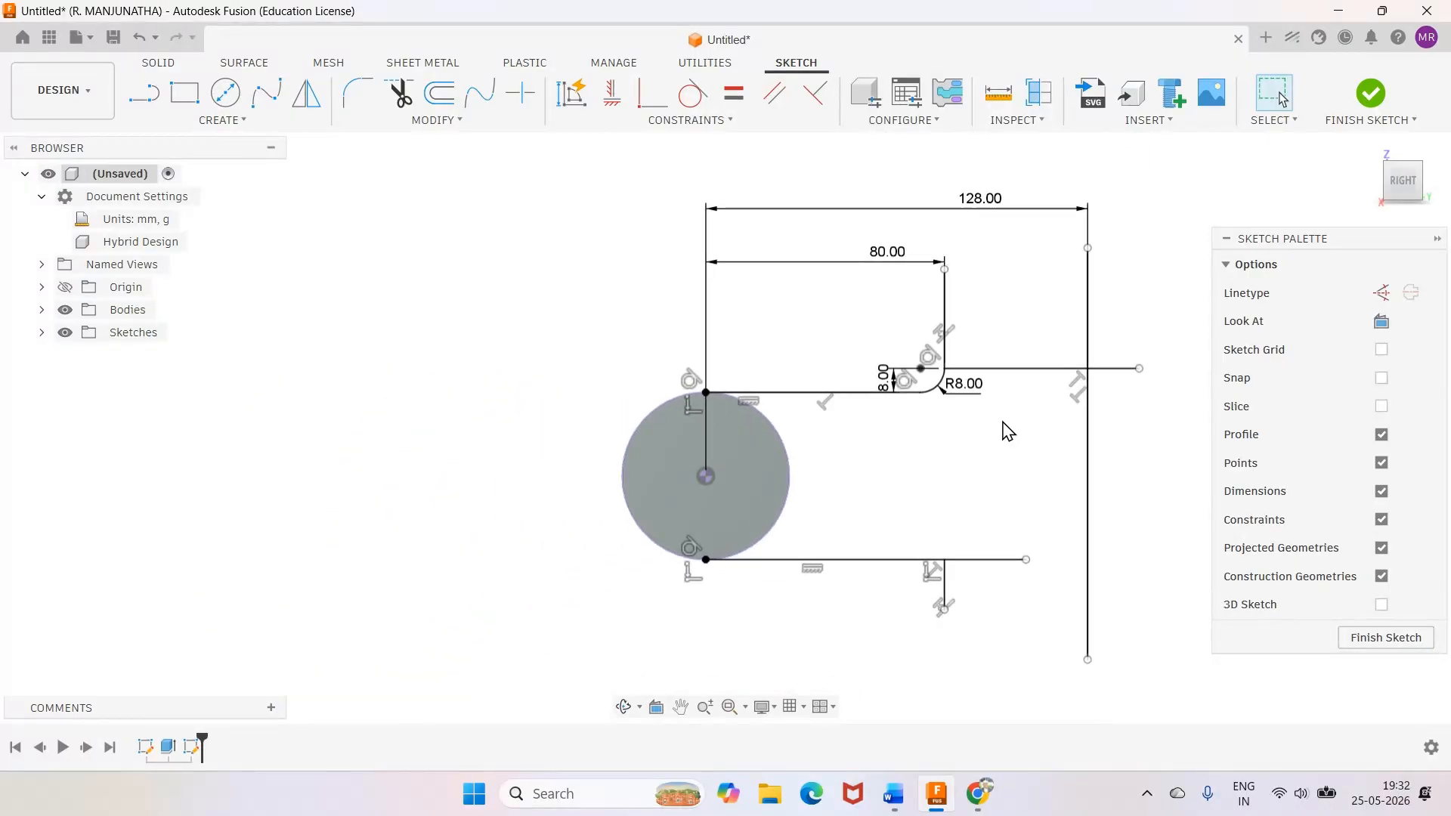
{"action": "left_click", "coordinate": [399, 96]}
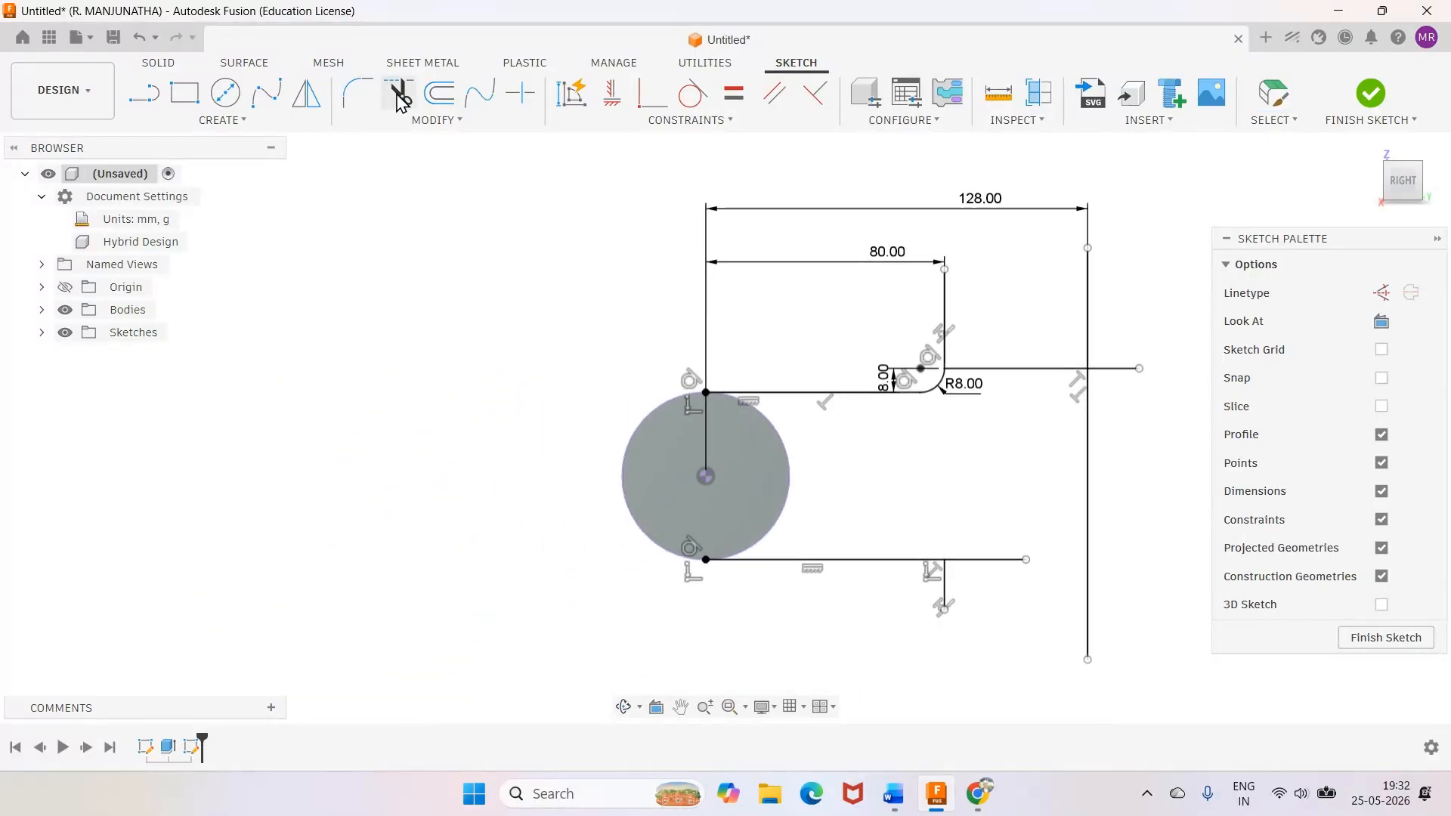
{"action": "left_click", "coordinate": [954, 342]}
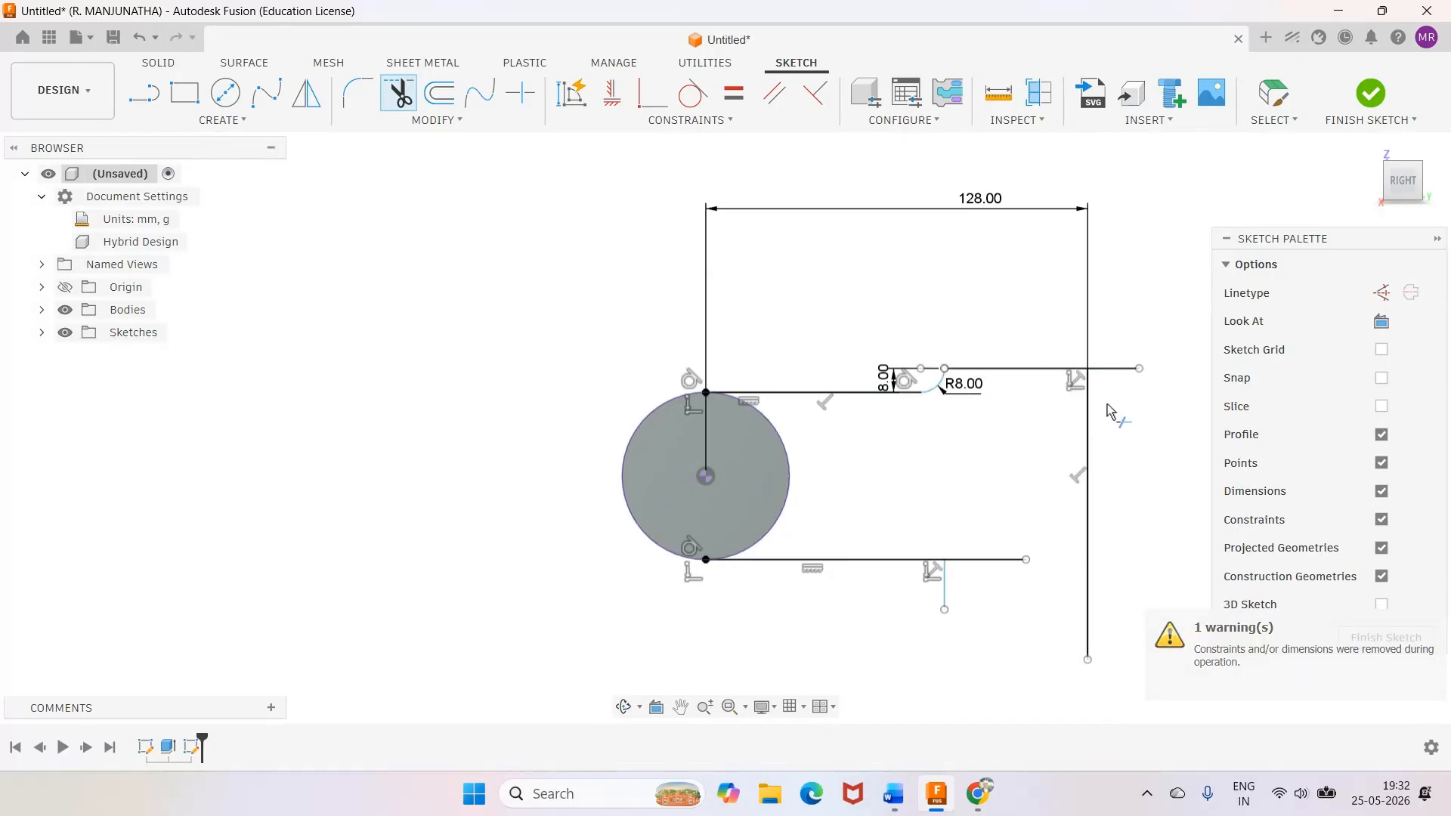
{"action": "left_click", "coordinate": [1116, 369]}
{"action": "scroll", "coordinate": [983, 438], "scroll_direction": "up", "scroll_amount": 4}
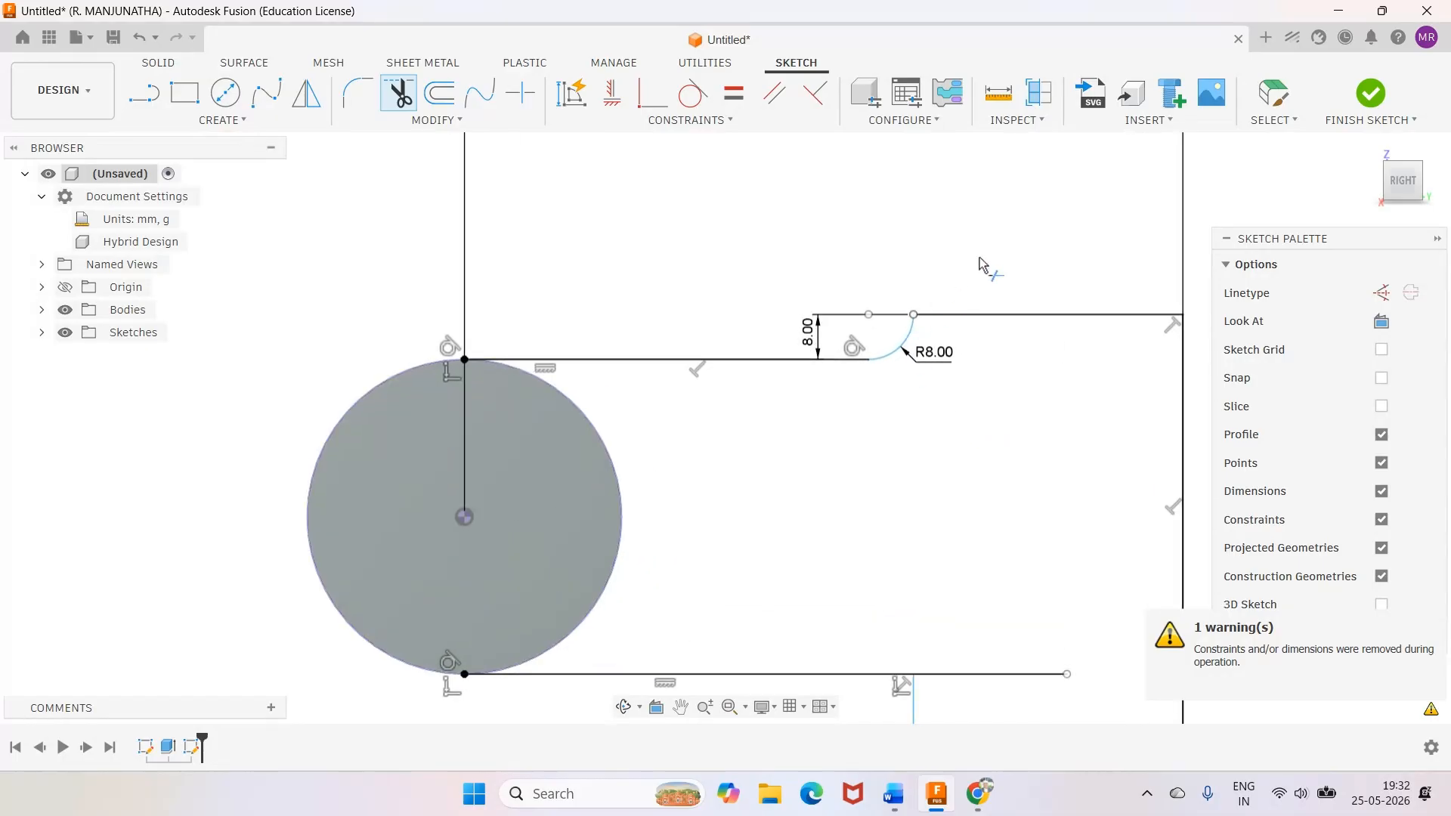
{"action": "scroll", "coordinate": [990, 279], "scroll_direction": "down", "scroll_amount": 4}
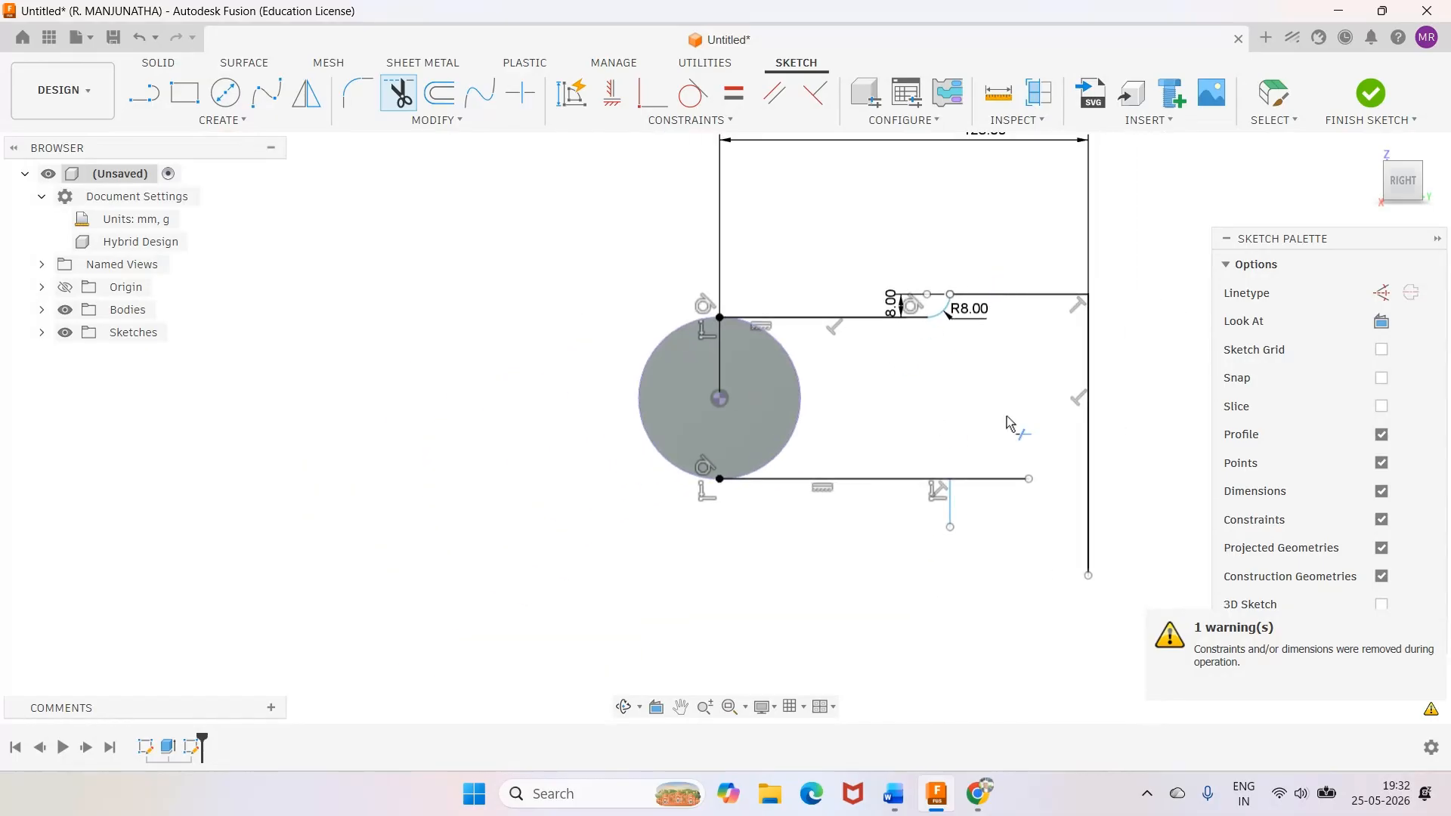
Check the end block's height in the Word drawing and sketch a horizontal line in Fusion about 49 mm below the raised line, crossing the outer vertical
{"action": "left_click", "coordinate": [894, 795]}
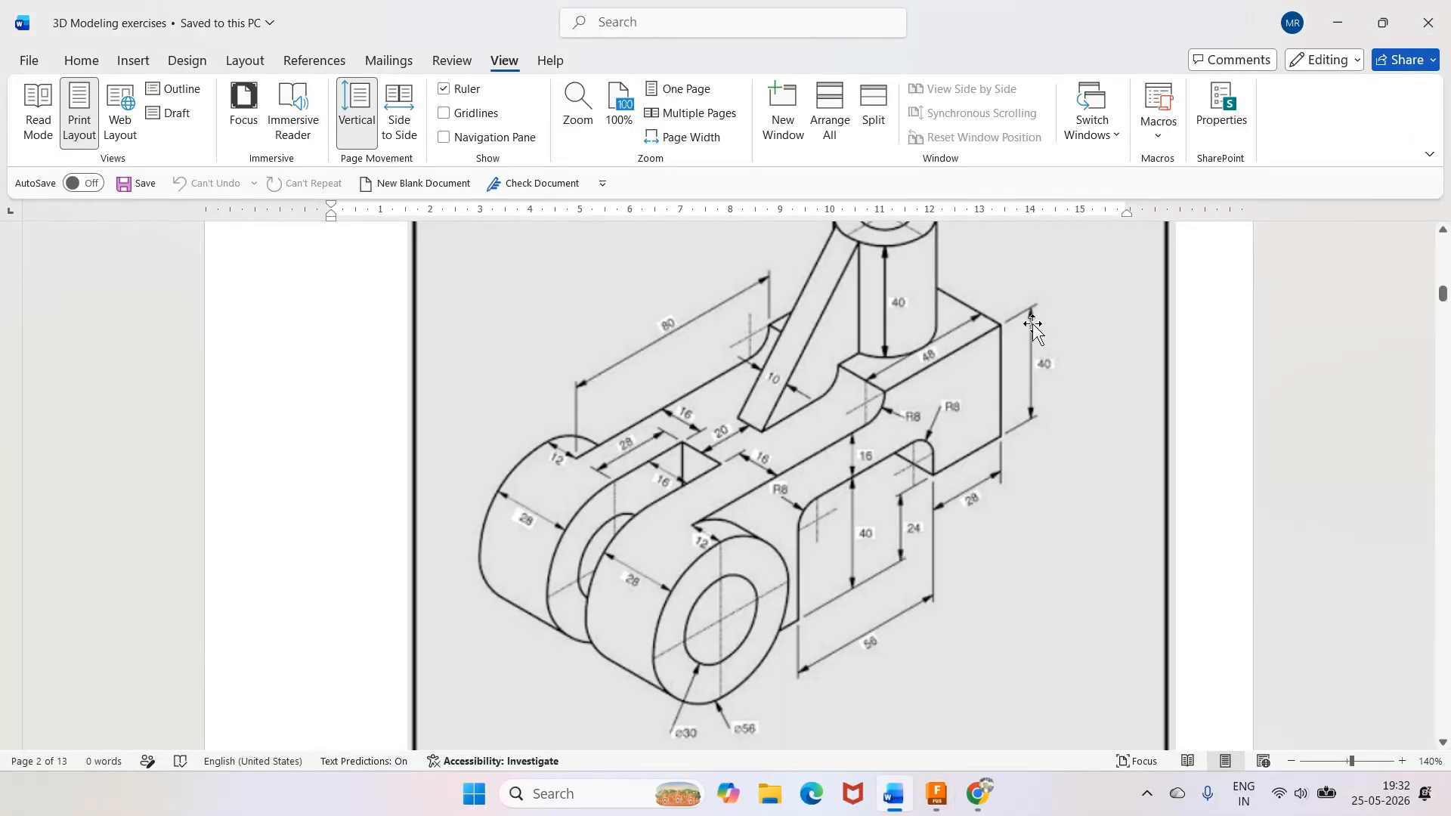
{"action": "left_click", "coordinate": [937, 793]}
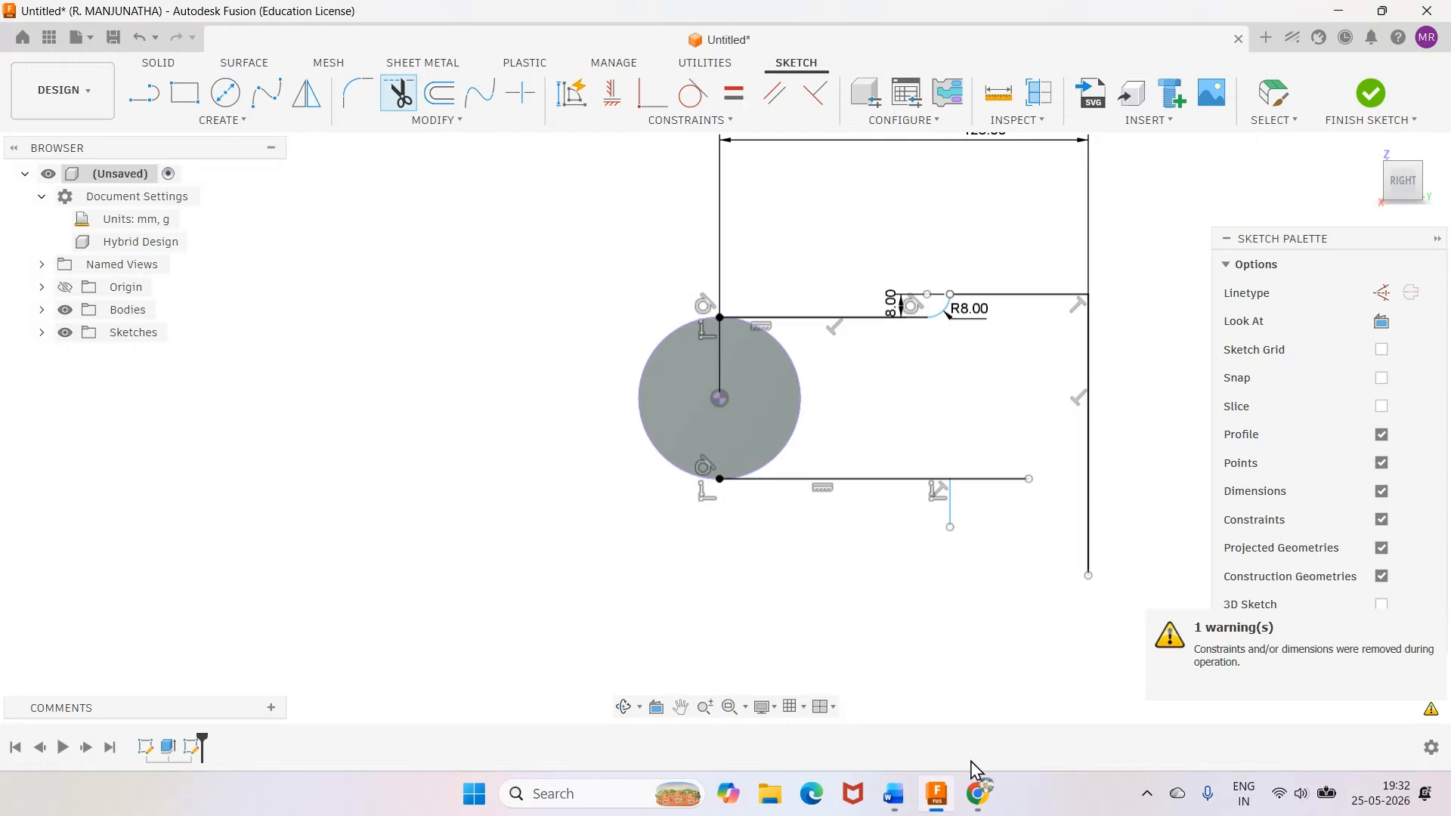
{"action": "left_click", "coordinate": [143, 97]}
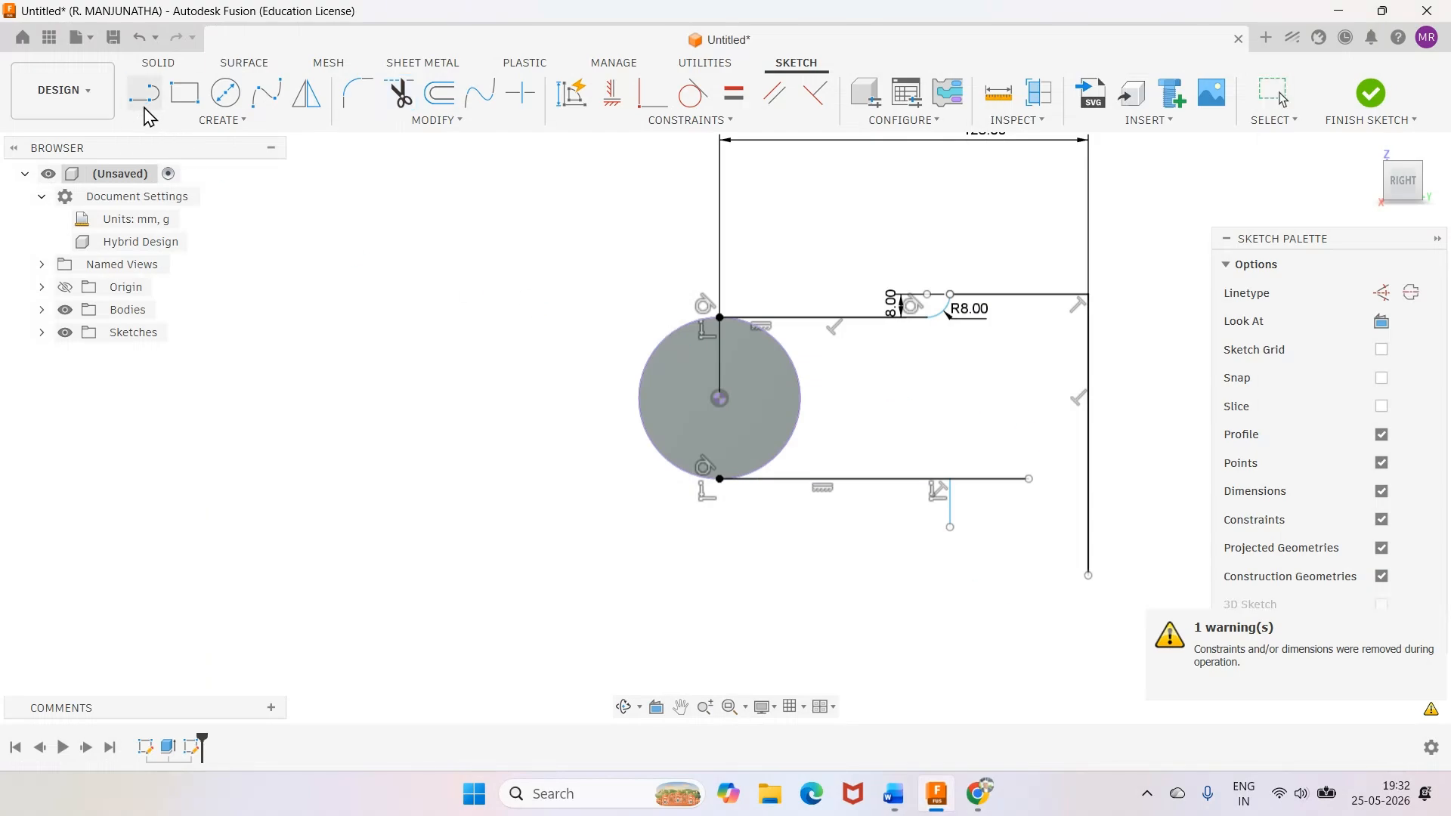
{"action": "left_click", "coordinate": [1146, 434]}
{"action": "left_click", "coordinate": [870, 435]}
{"action": "key", "text": "Escape"}
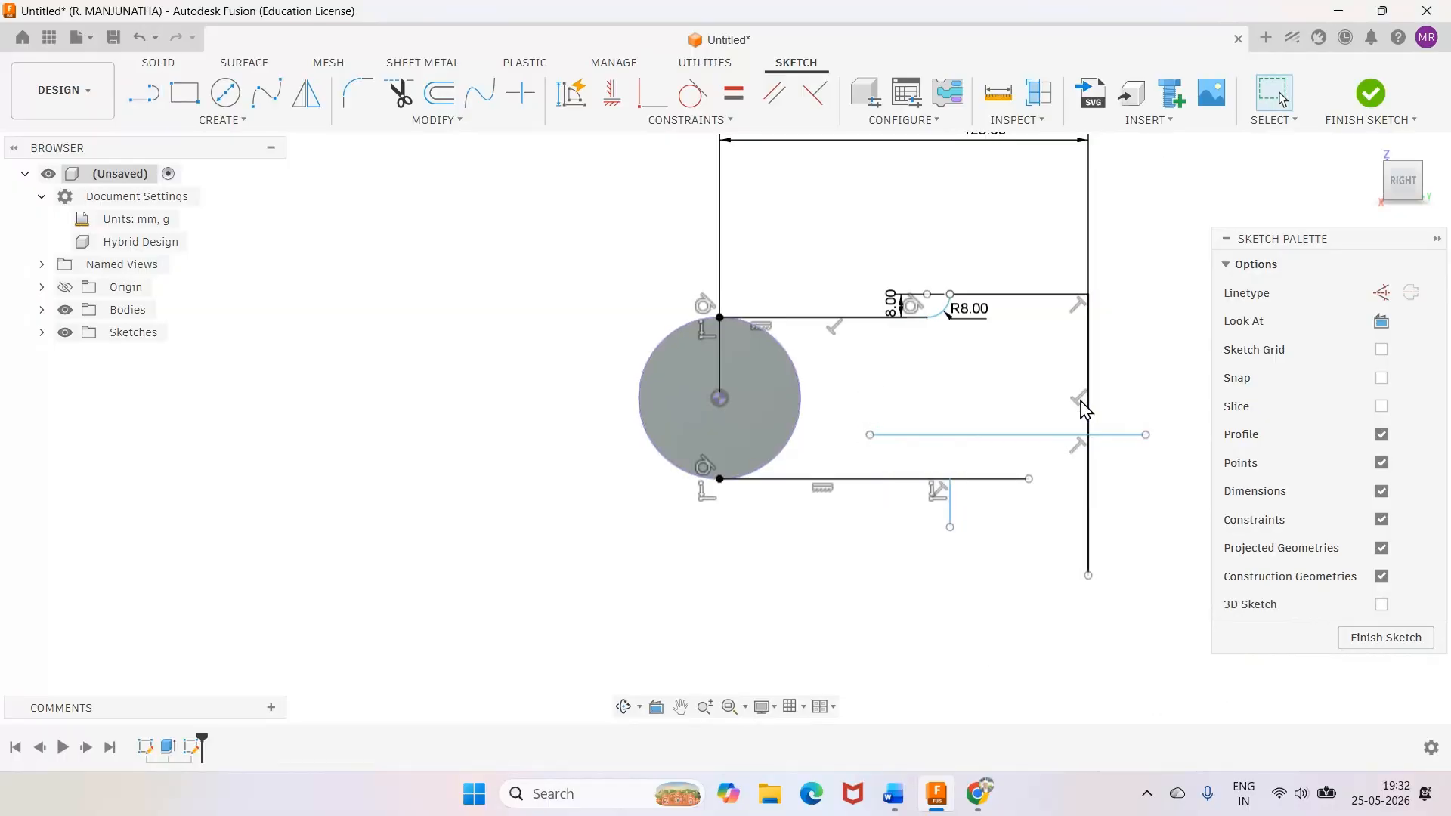
Dimension the new horizontal line 40 mm below the raised horizontal line
{"action": "left_click", "coordinate": [1036, 296]}
{"action": "left_click", "coordinate": [1032, 437]}
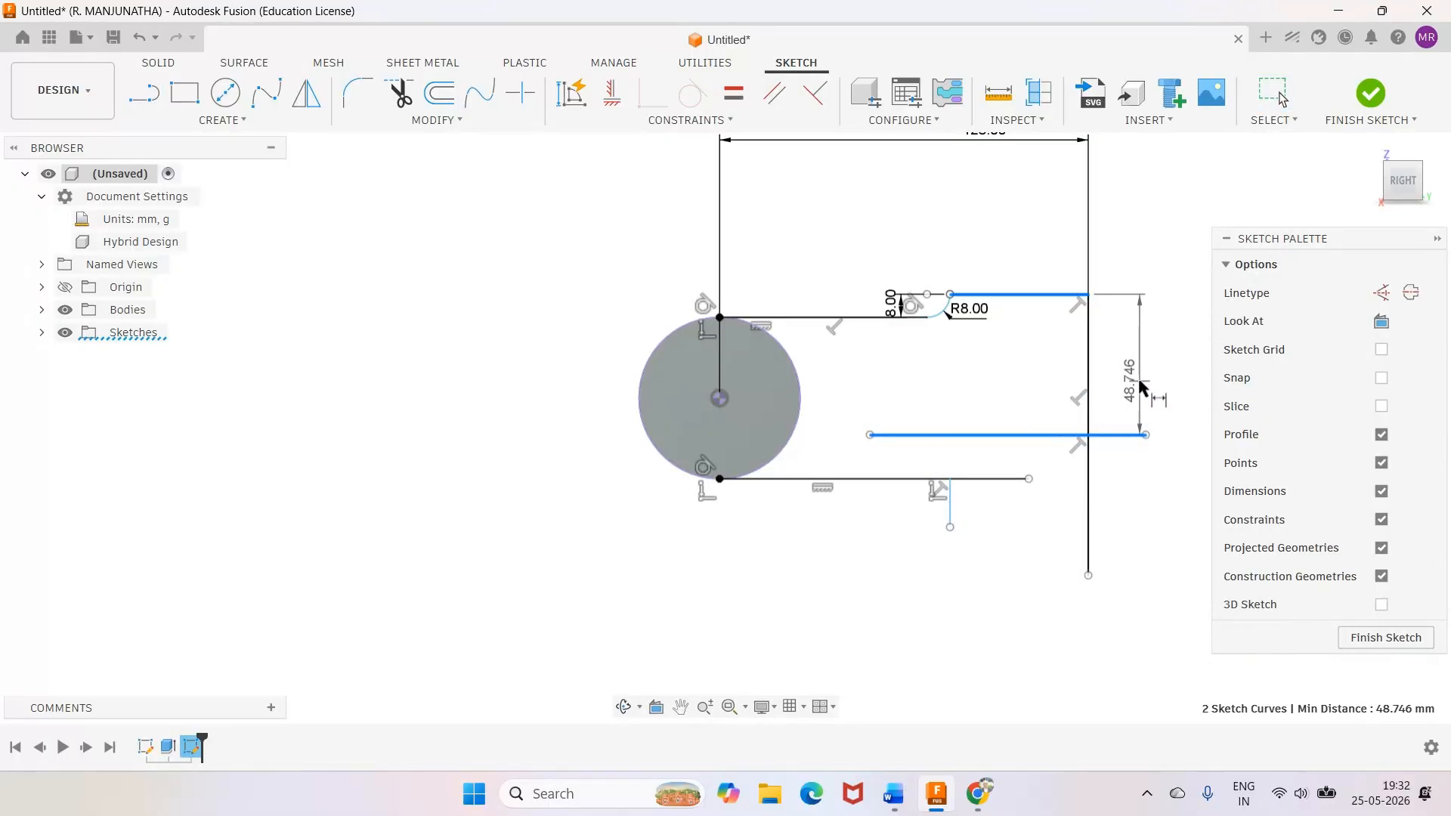
{"action": "left_click", "coordinate": [1138, 382]}
{"action": "type", "text": "40"}
{"action": "key", "text": "Return"}
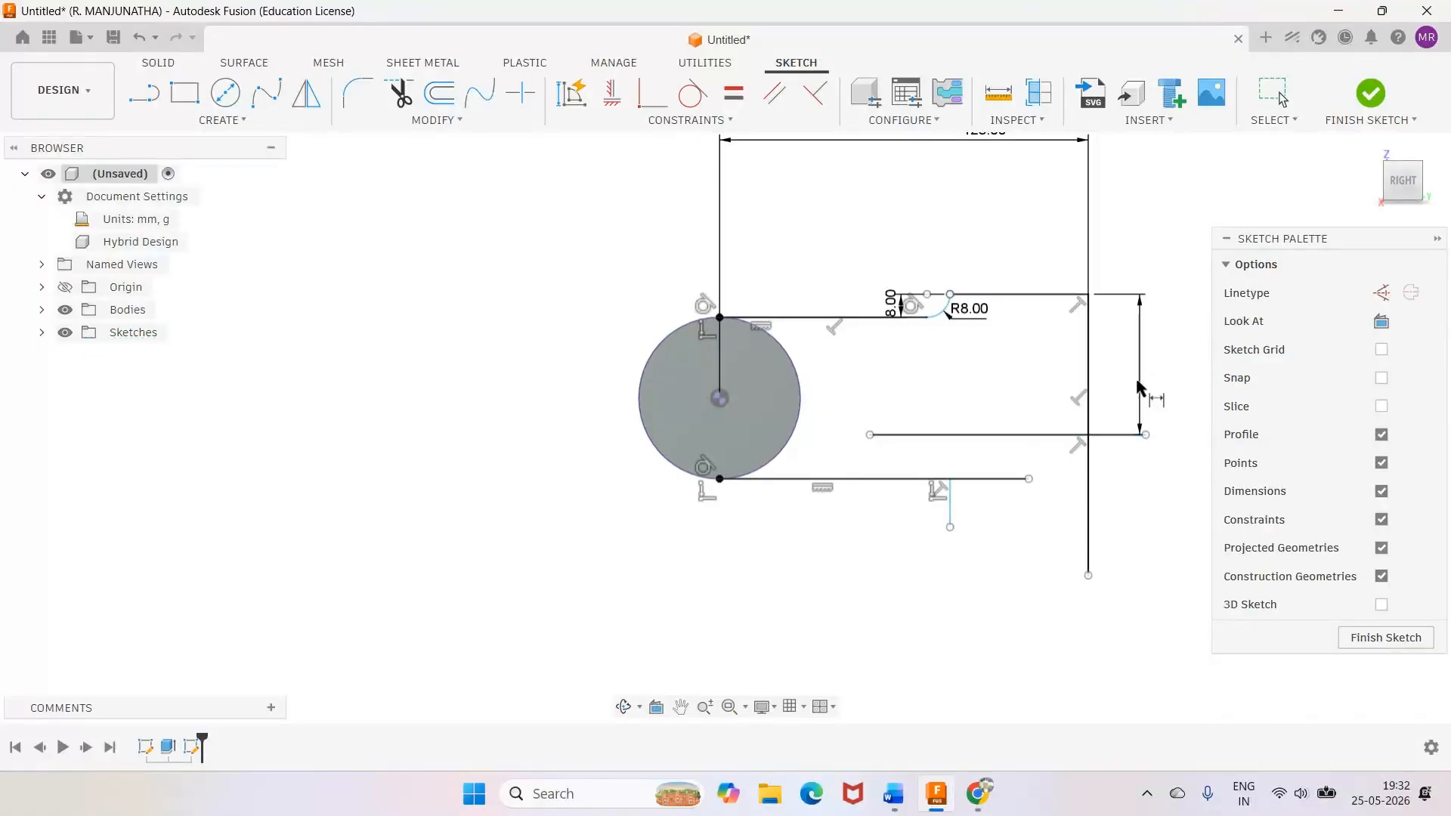
Consult the Word drawing and trim the outer vertical line below the block's lower line and that line's outer overhang in Fusion
{"action": "left_click", "coordinate": [893, 794]}
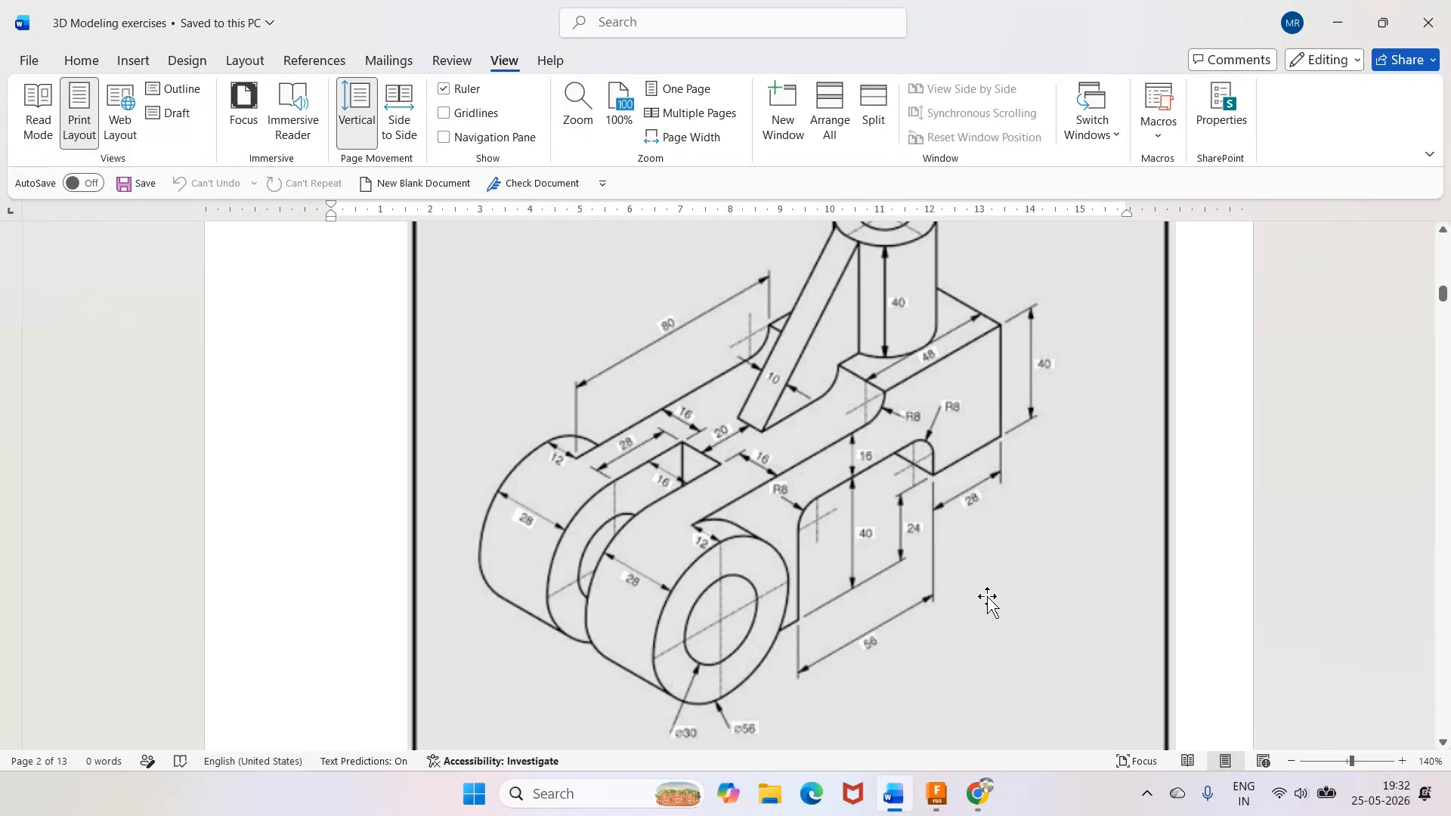
{"action": "left_click", "coordinate": [936, 793]}
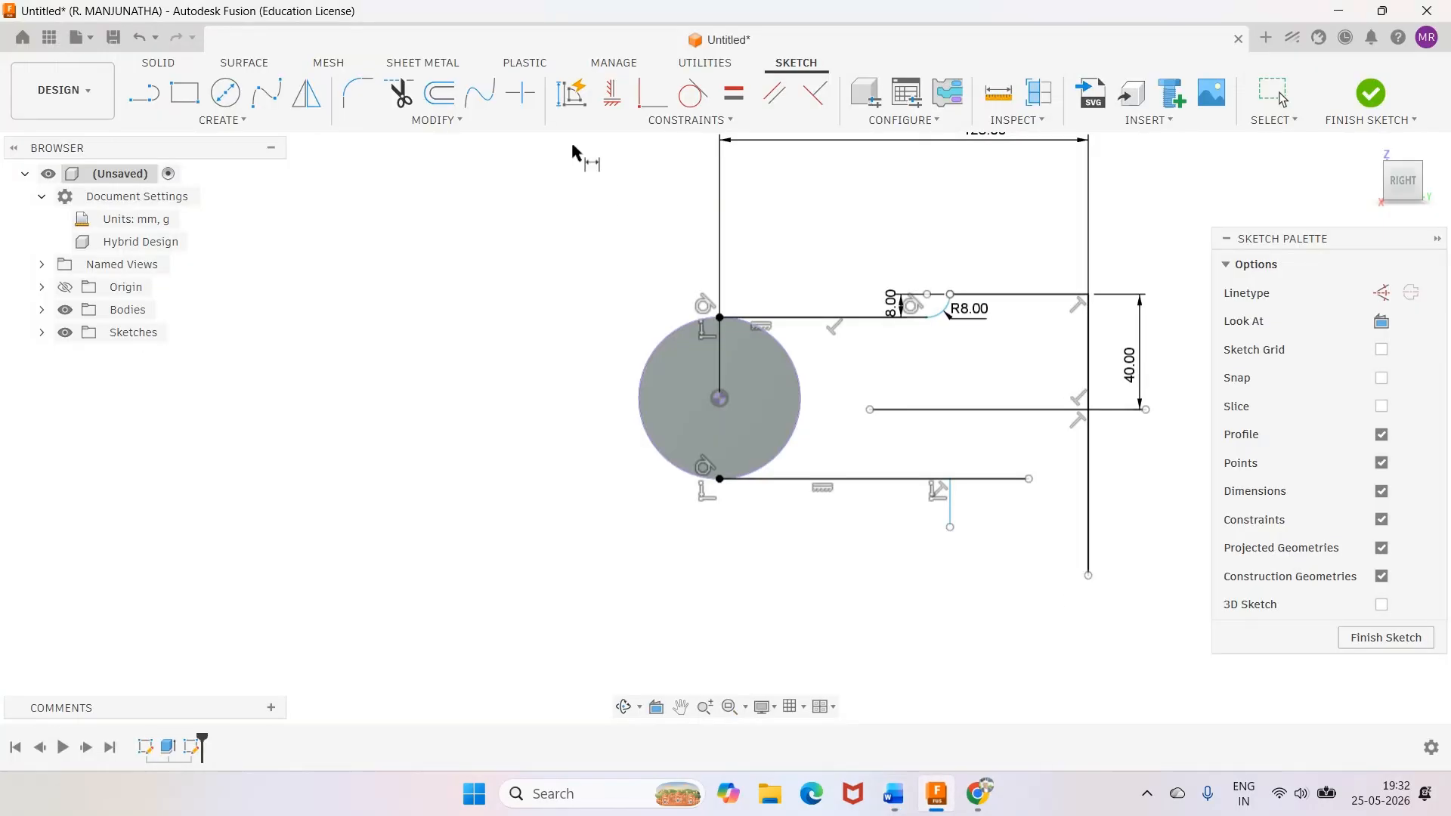
{"action": "key", "text": "t"}
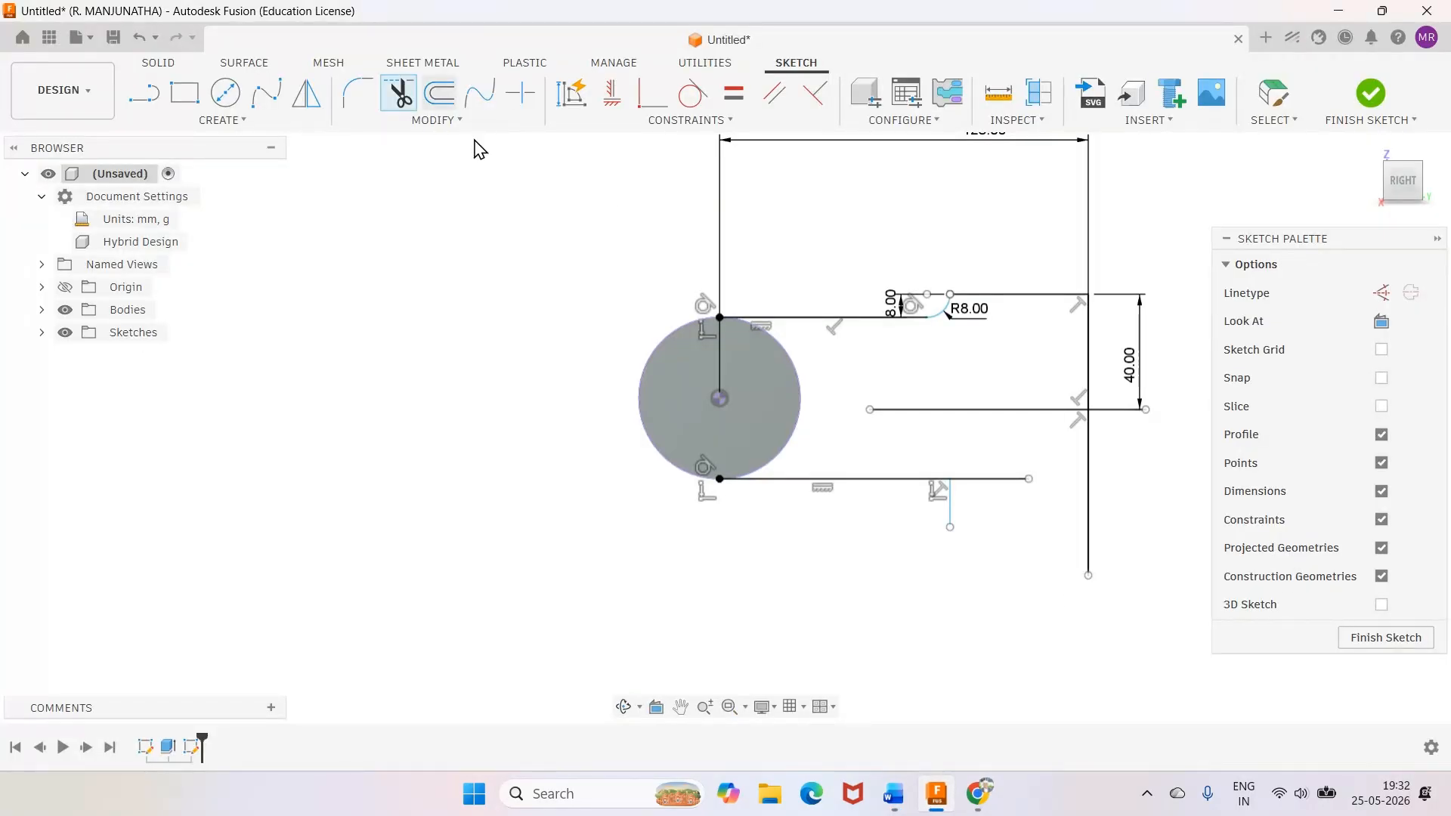
{"action": "left_click", "coordinate": [1083, 451]}
{"action": "left_click", "coordinate": [1117, 409]}
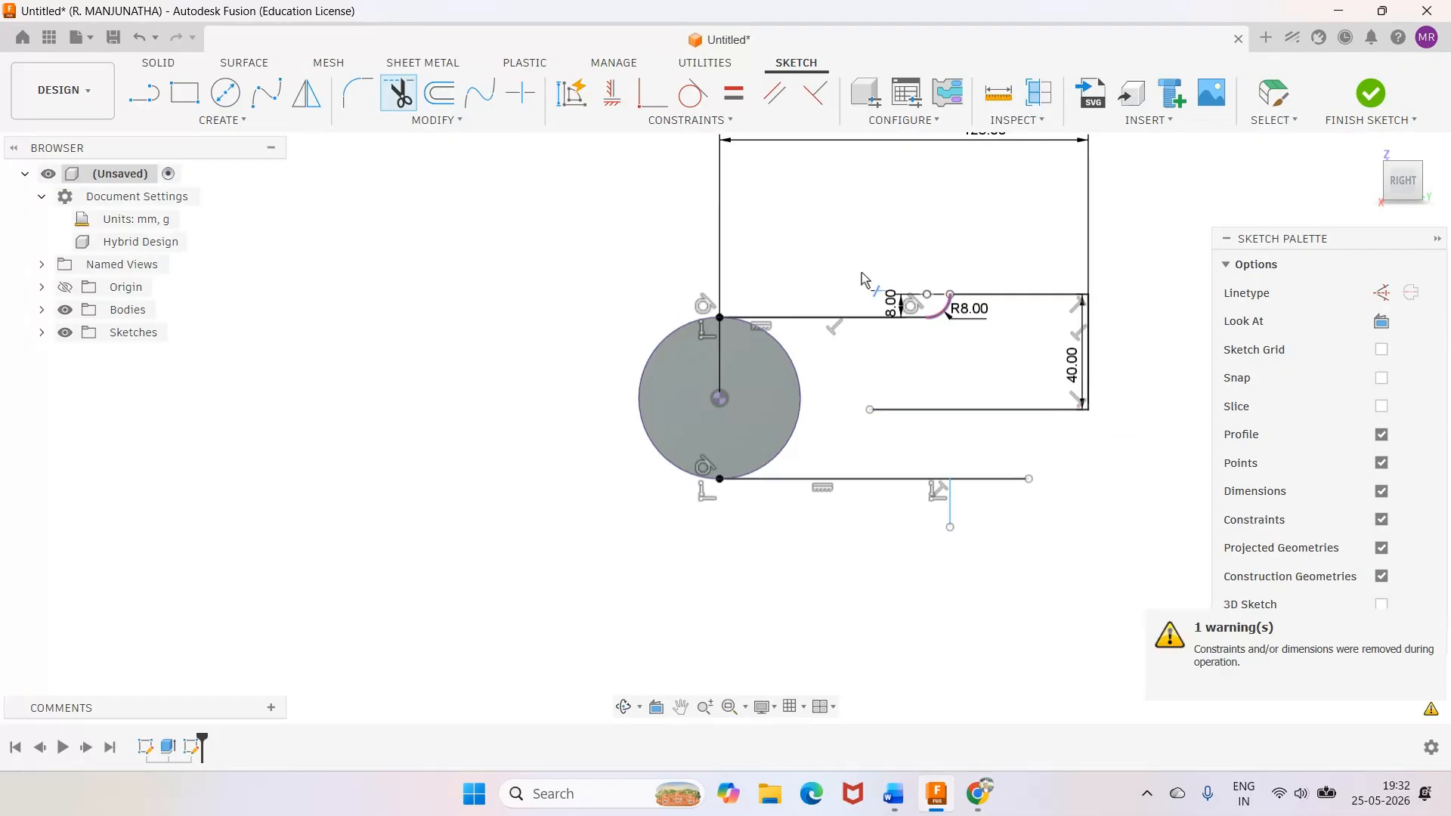
{"action": "left_click", "coordinate": [1272, 94]}
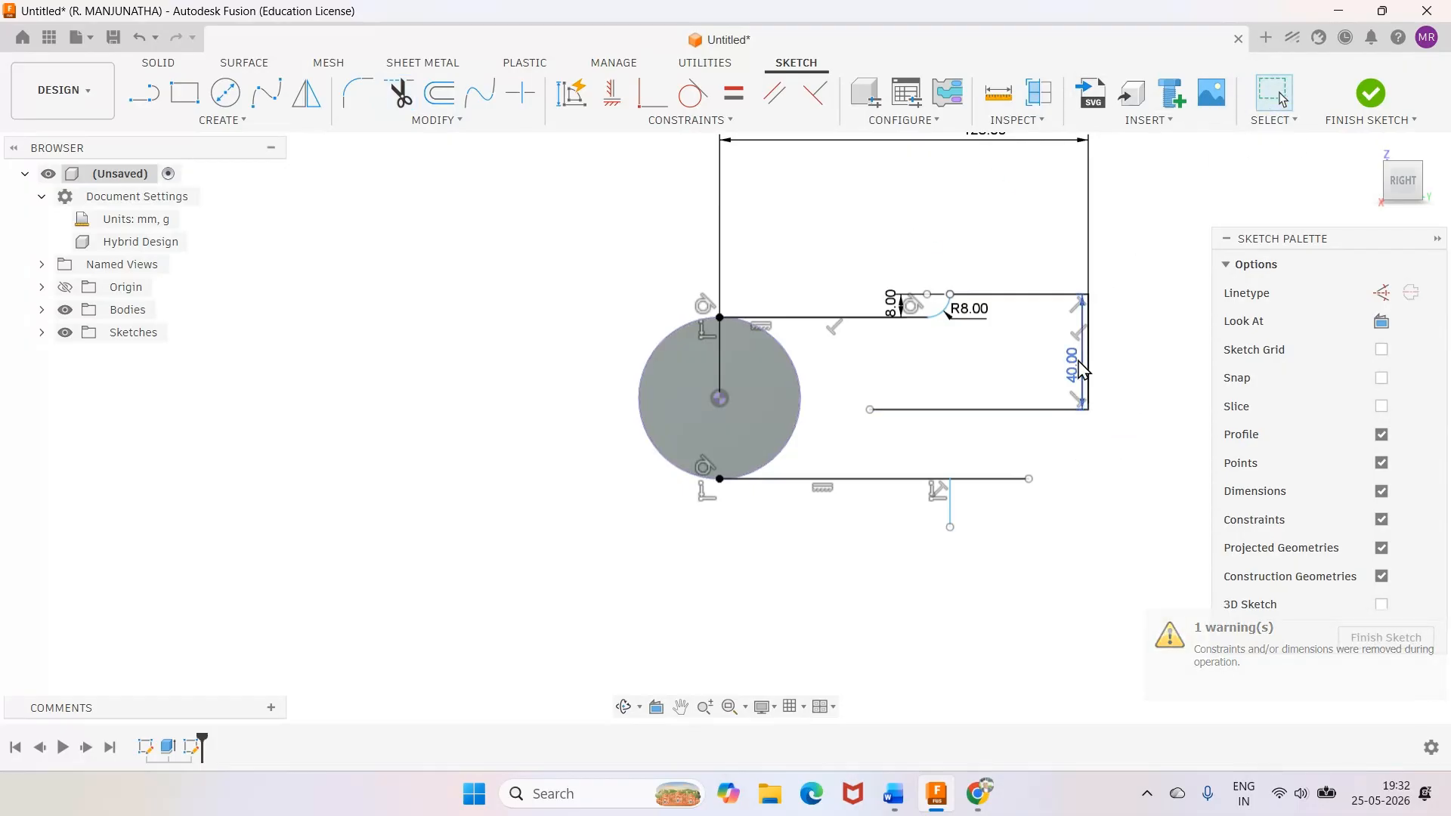
Move the 40 mm dimension outside the end block, consult the Word drawing, and sketch a horizontal line about 14 mm below the body's upper line
{"action": "left_click_drag", "start_coordinate": [1080, 370], "coordinate": [1130, 355]}
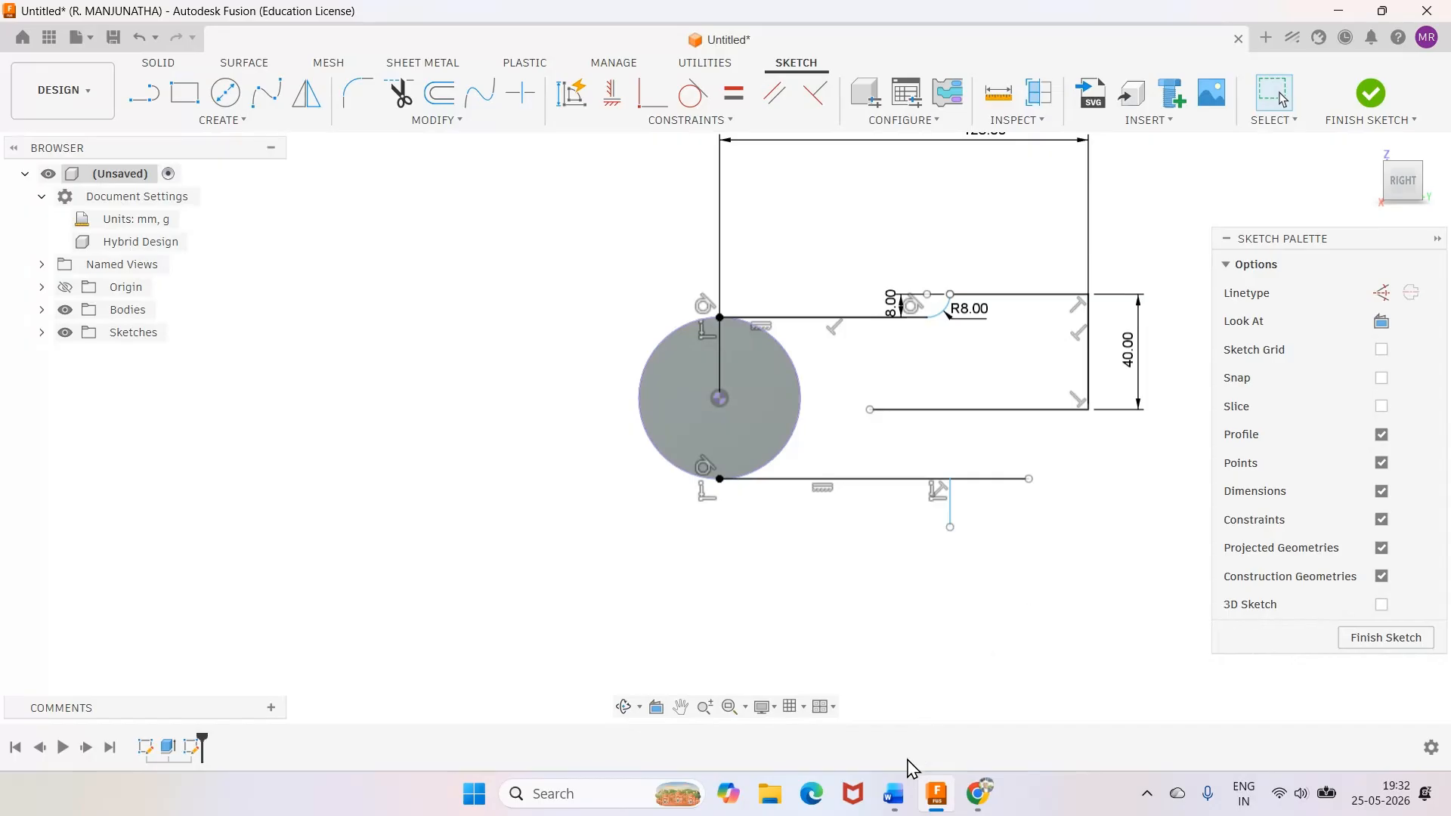
{"action": "left_click", "coordinate": [895, 795]}
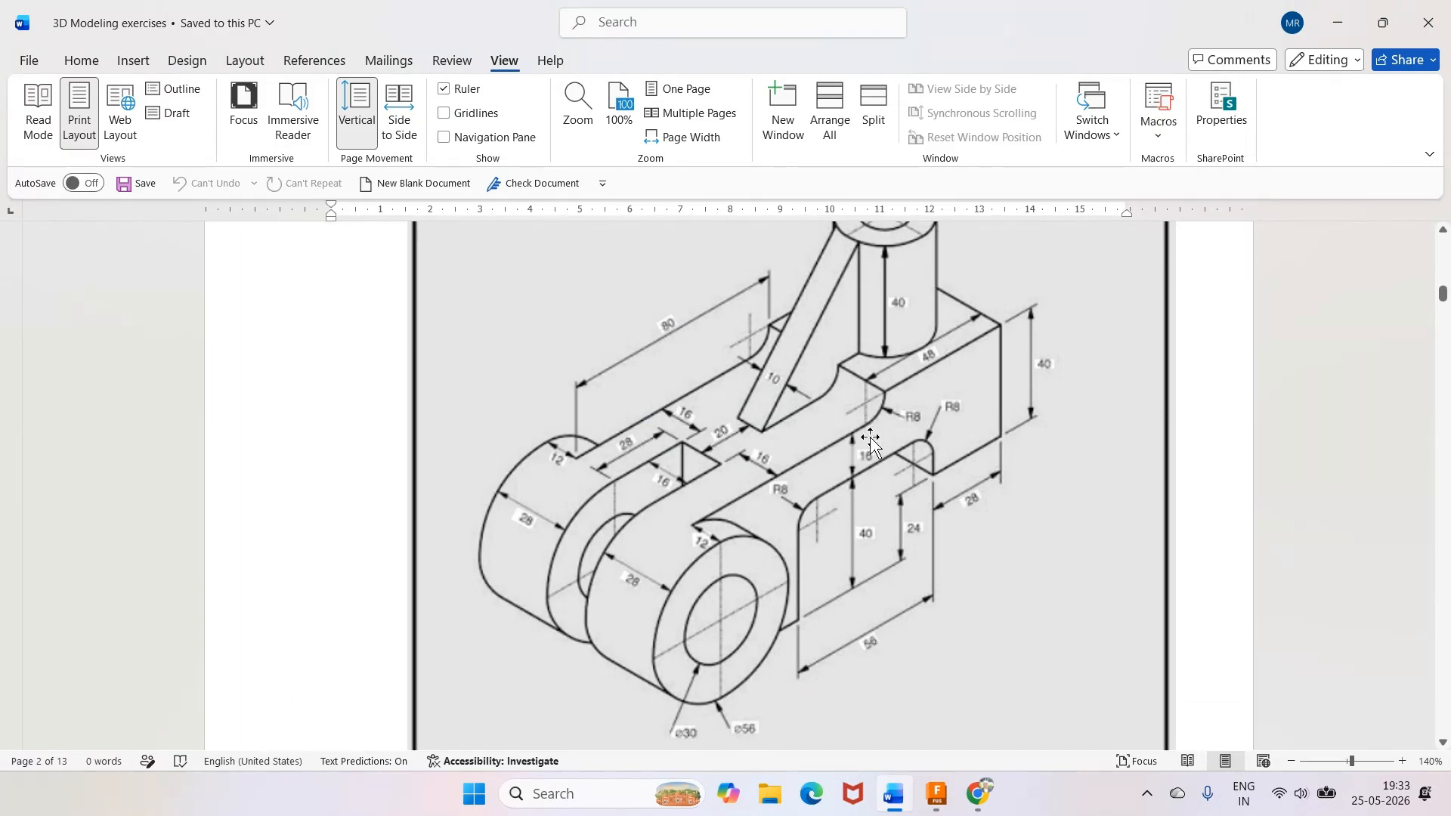
{"action": "left_click", "coordinate": [947, 806]}
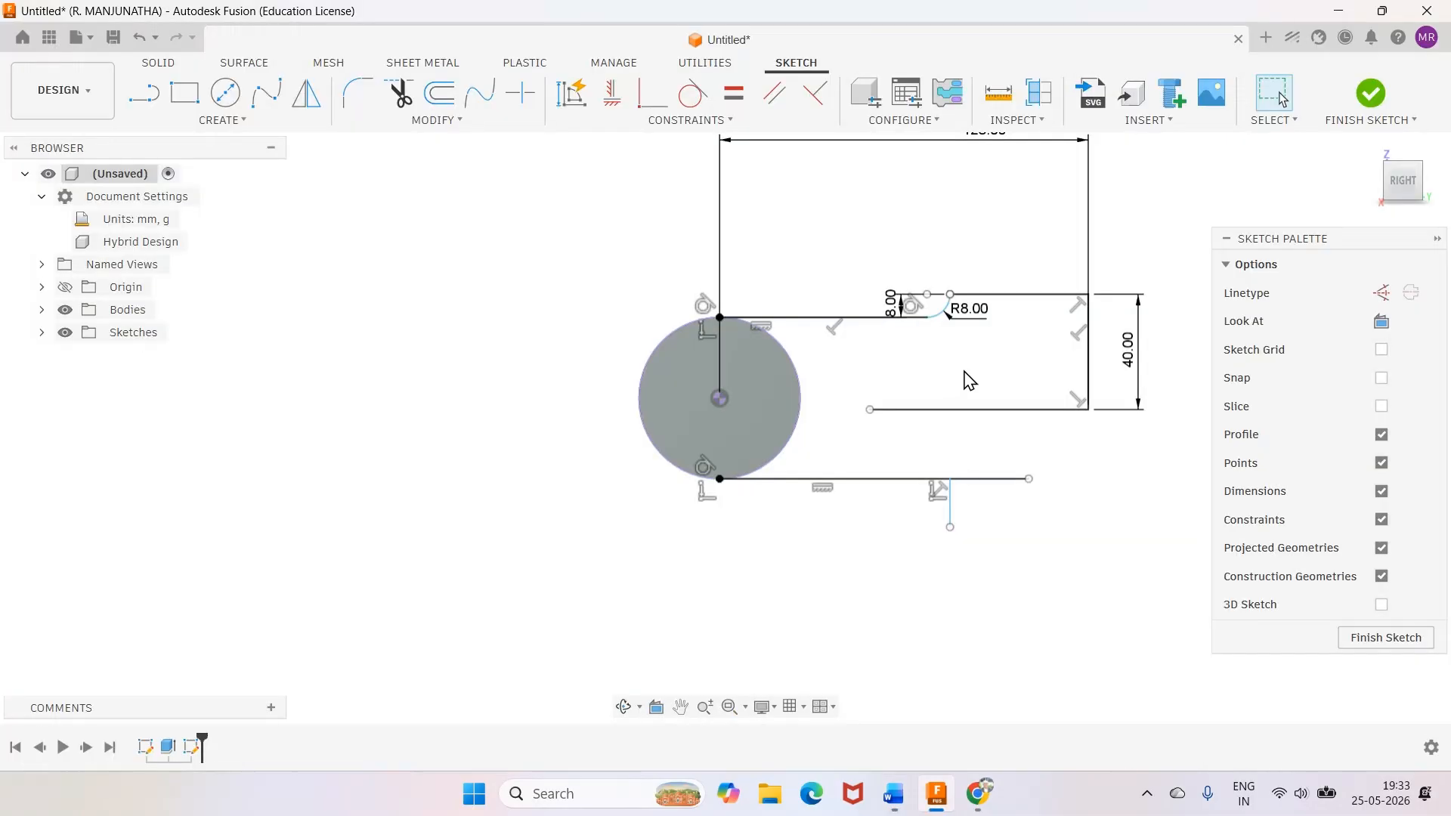
{"action": "left_click", "coordinate": [145, 97]}
{"action": "left_click", "coordinate": [822, 357]}
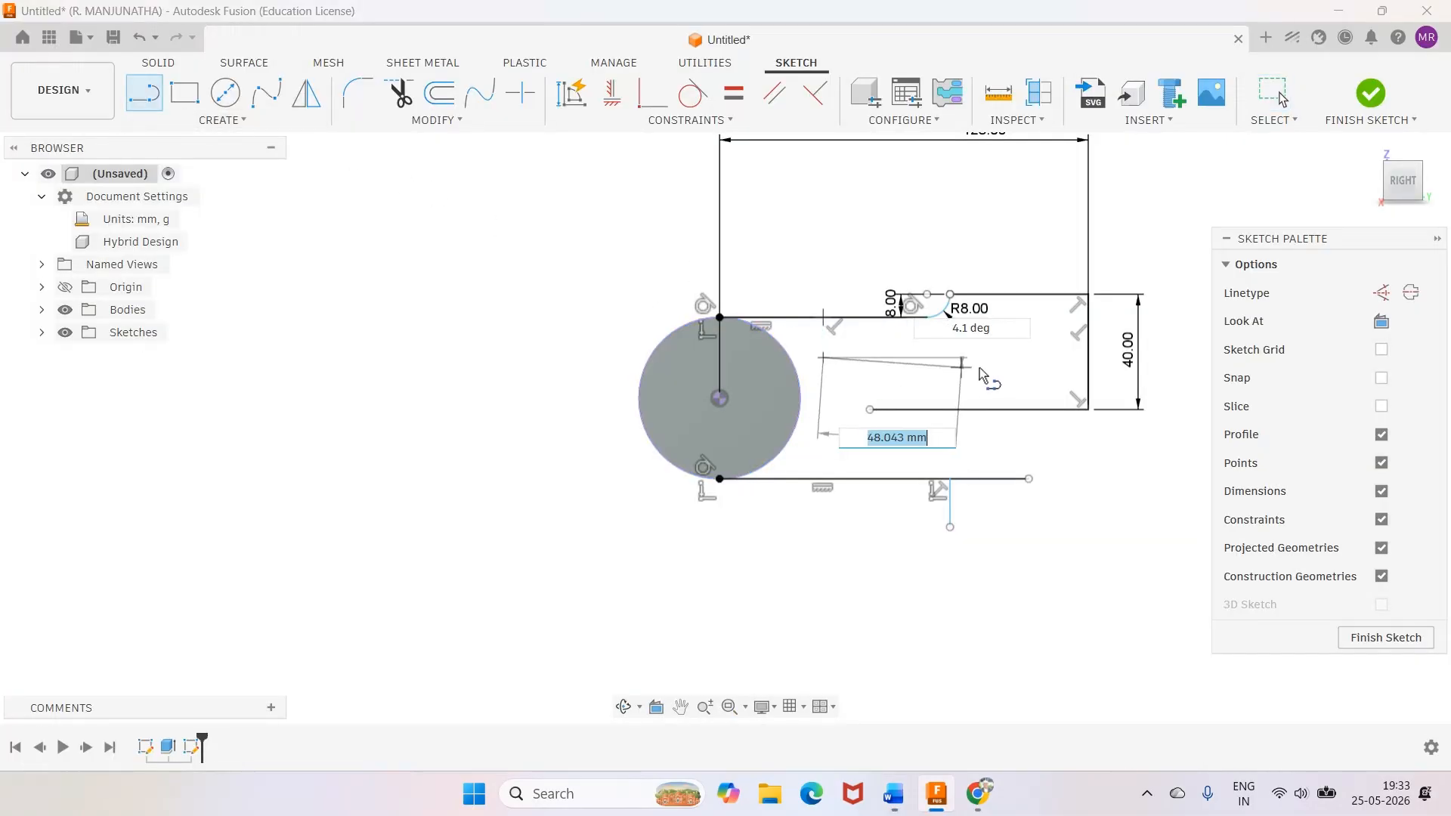
{"action": "left_click", "coordinate": [1003, 358]}
{"action": "key", "text": "Escape"}
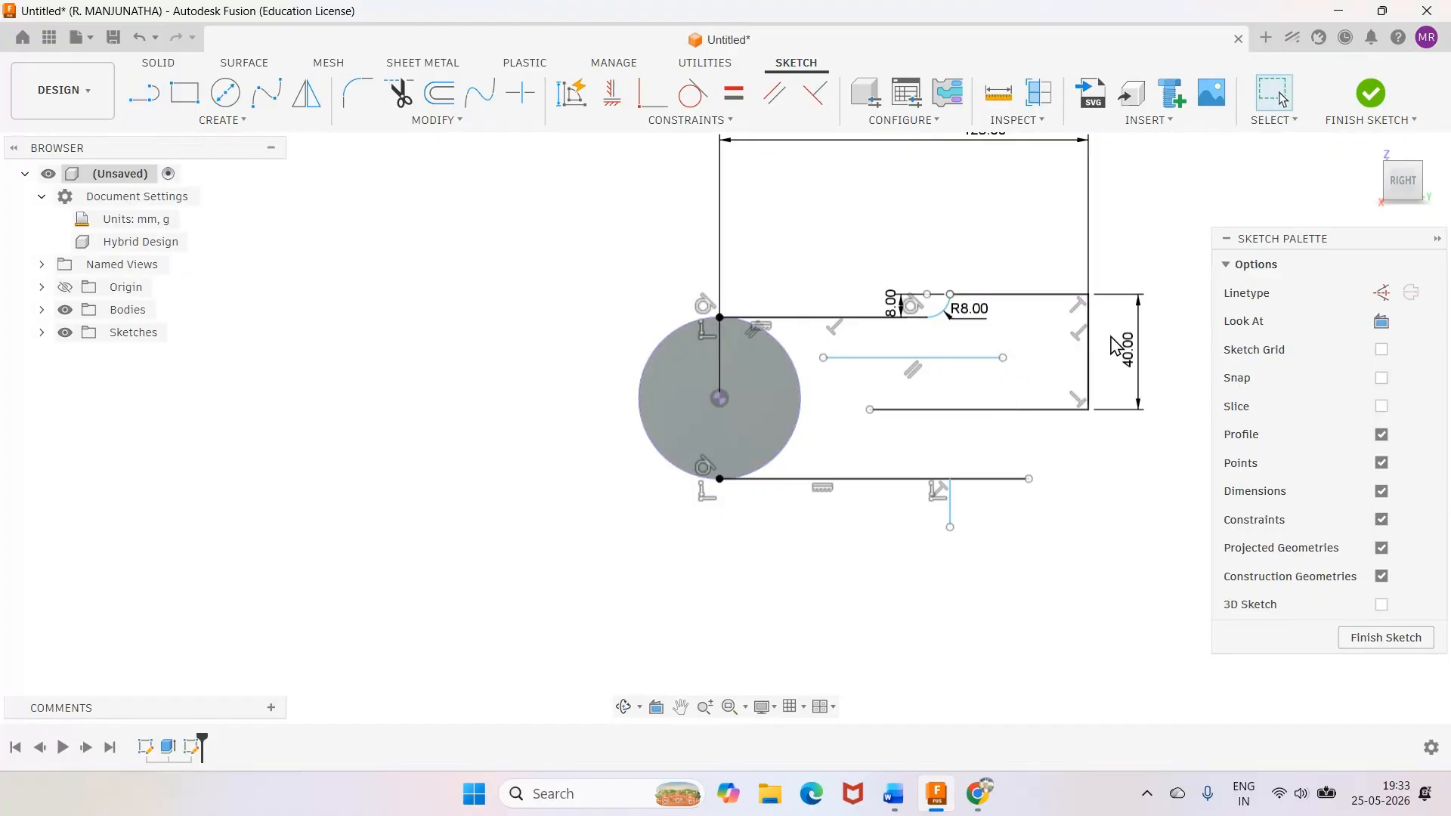
Dimension the new horizontal line 16 mm below the body's upper horizontal line
{"action": "left_click", "coordinate": [856, 319]}
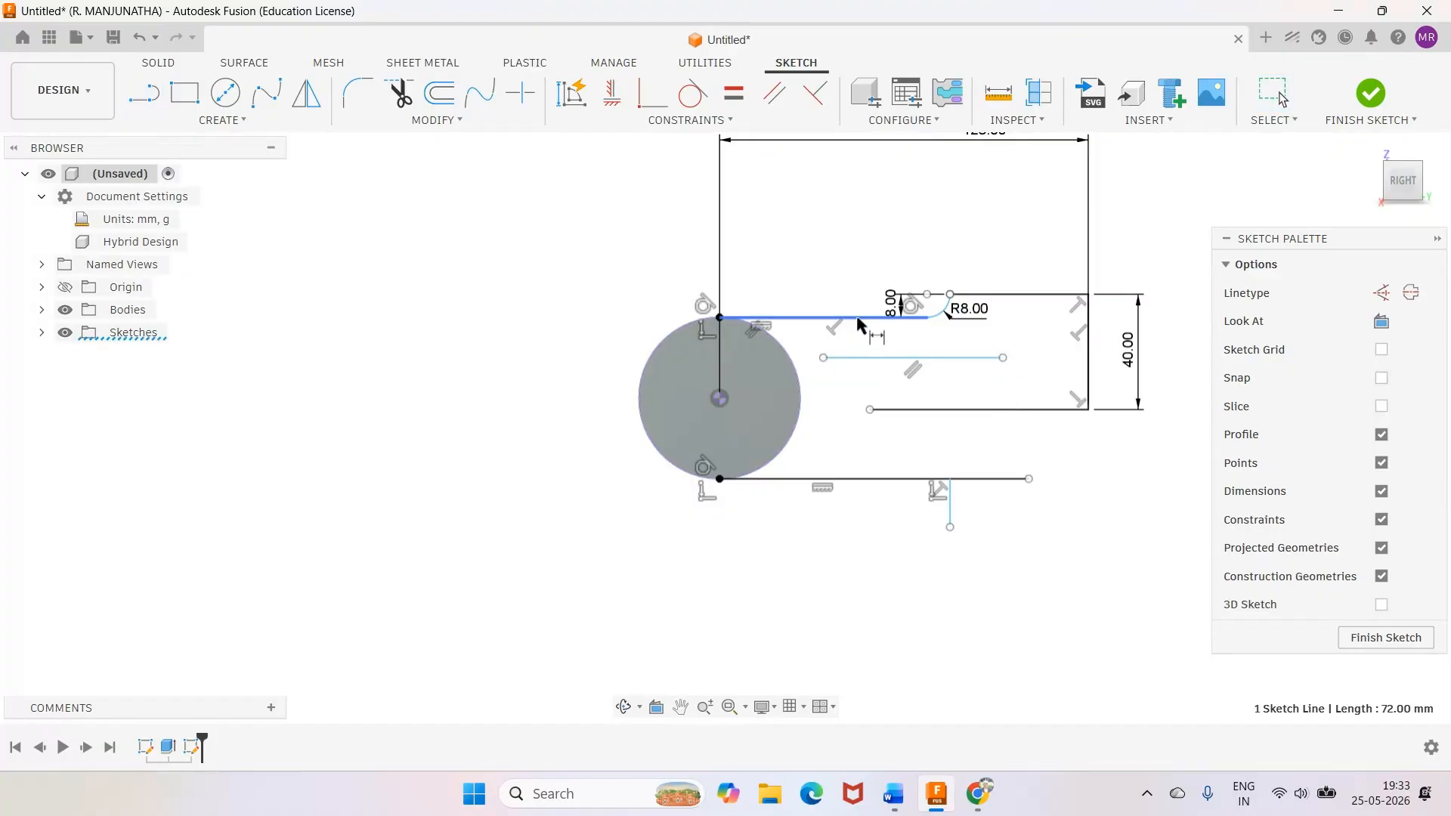
{"action": "left_click", "coordinate": [869, 357], "text": "ctrl"}
{"action": "left_click", "coordinate": [865, 346]}
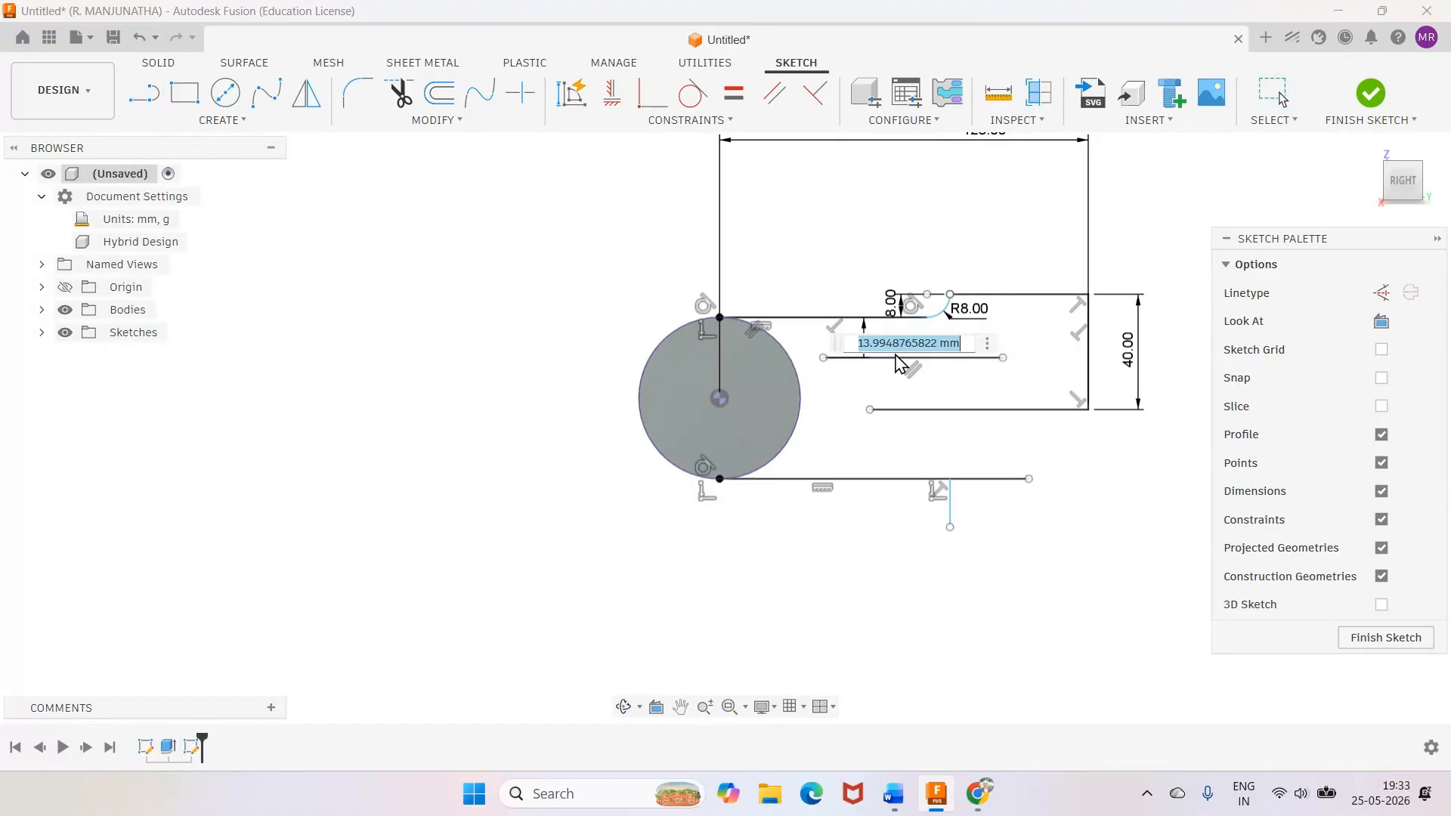
{"action": "type", "text": "16"}
{"action": "key", "text": "Return"}
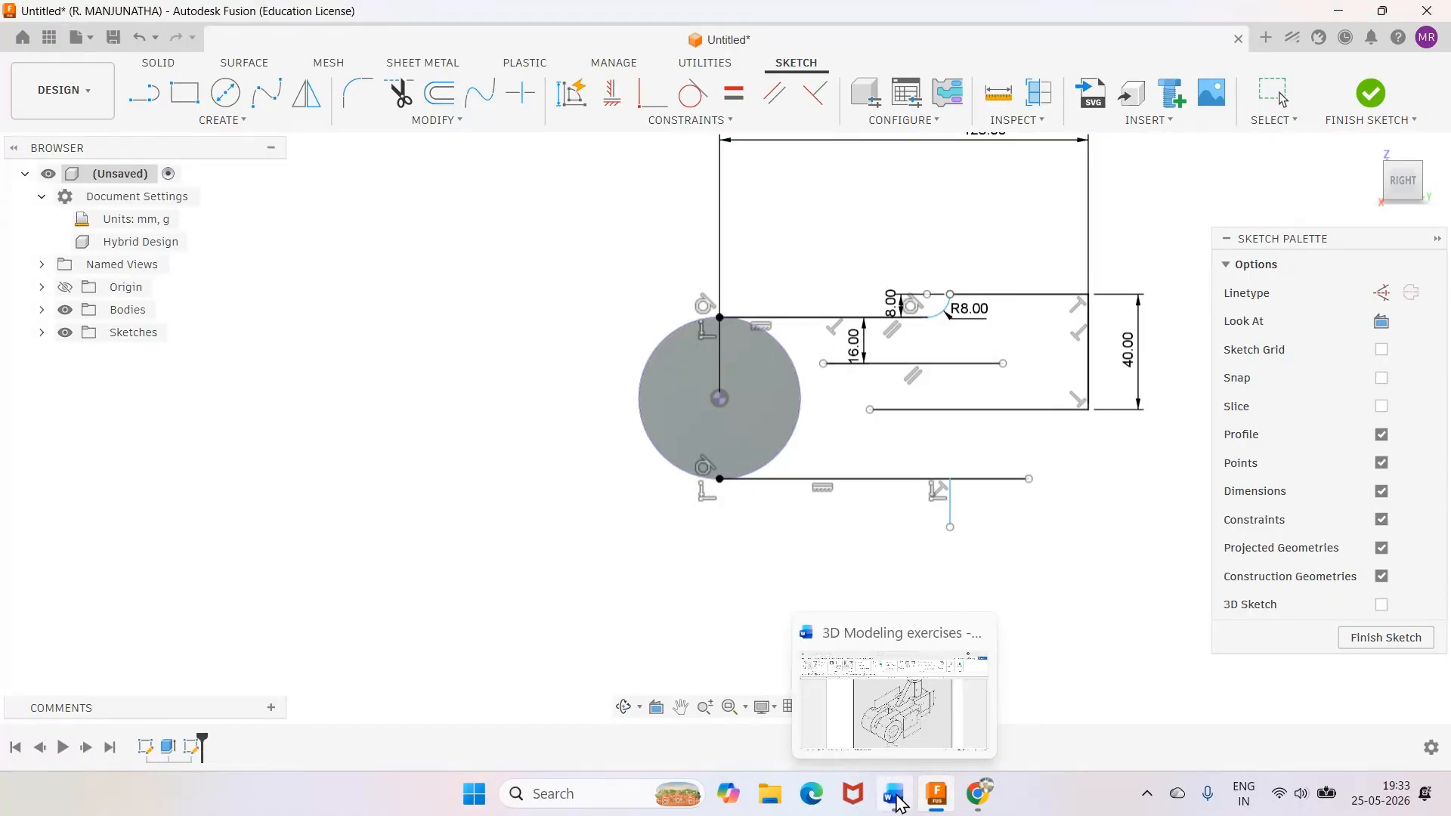
Check the end block's width in the Word drawing and sketch a vertical line about 35 mm long across the block's lower line in Fusion
{"action": "left_click", "coordinate": [894, 691]}
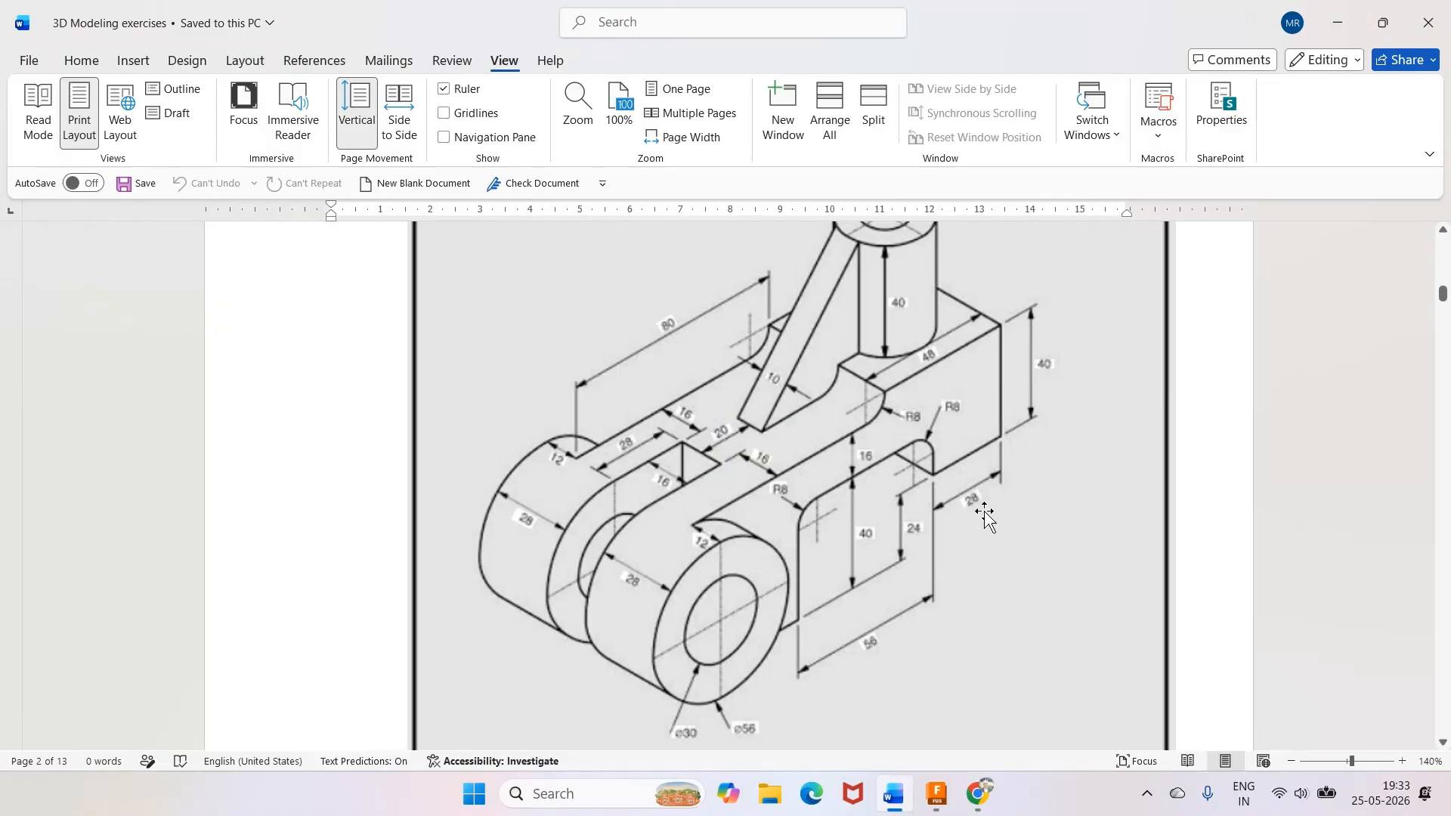
{"action": "mouse_move", "coordinate": [937, 794]}
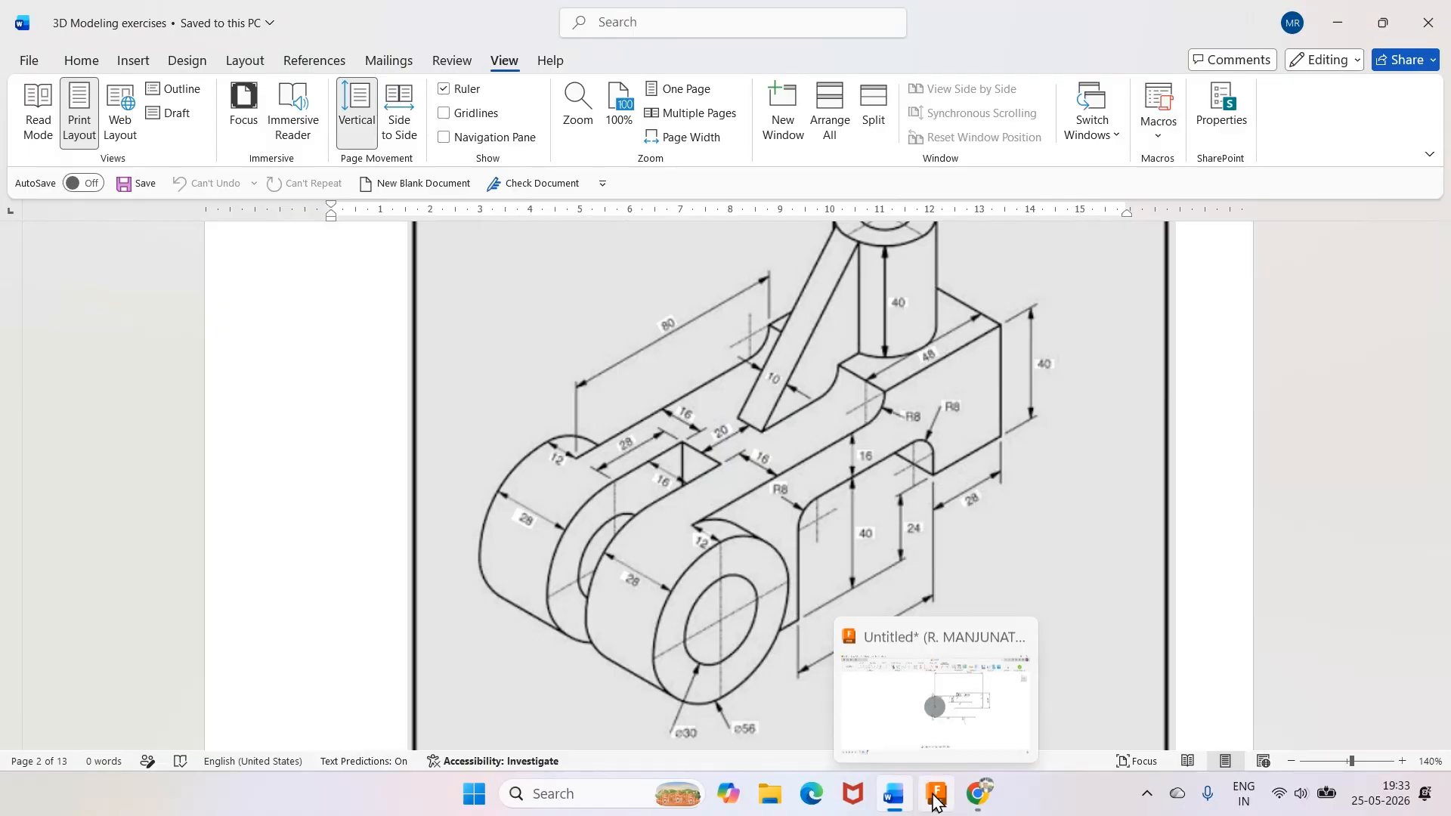
{"action": "left_click", "coordinate": [975, 706]}
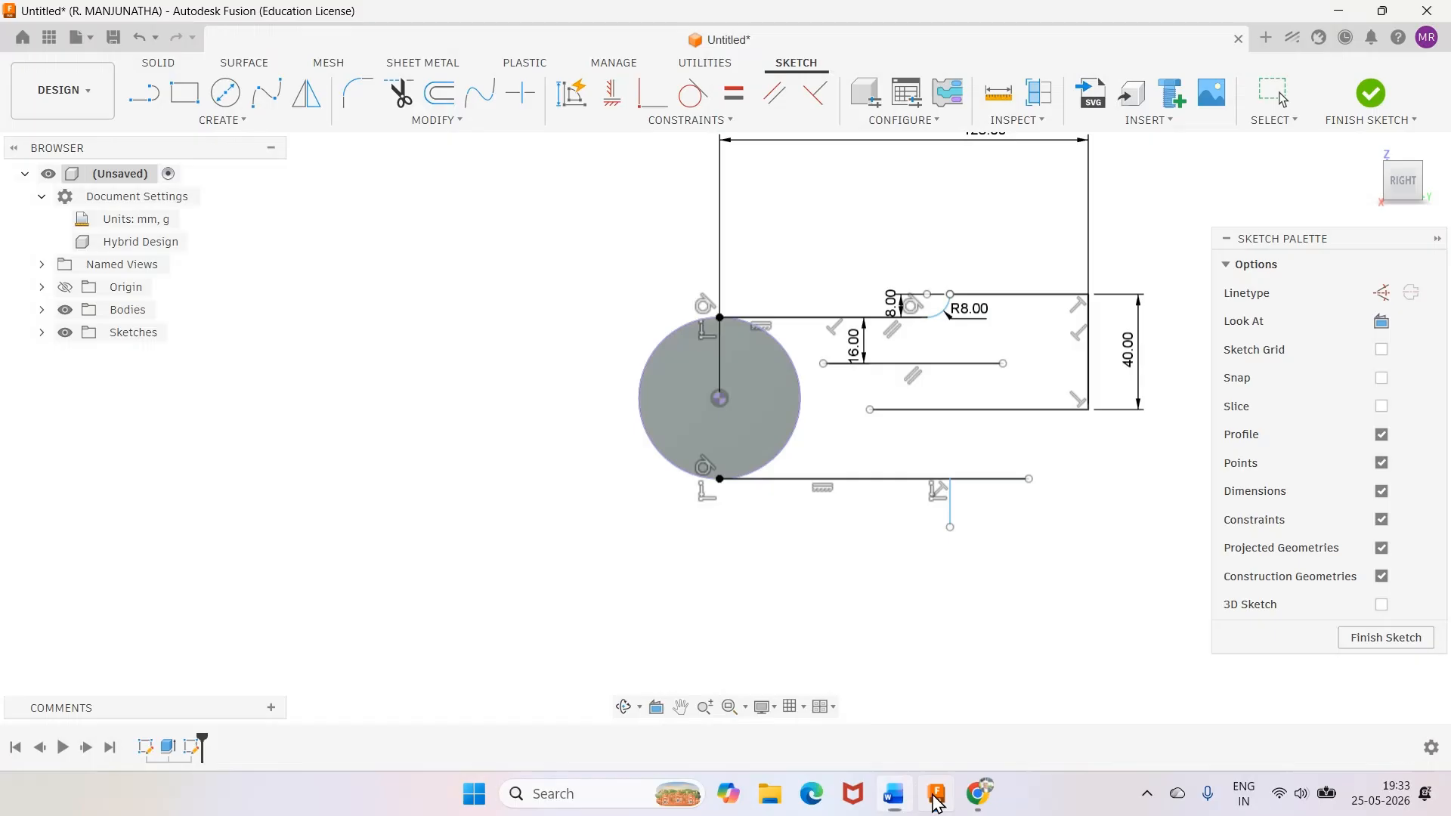
{"action": "left_click", "coordinate": [144, 94]}
{"action": "left_click", "coordinate": [982, 335]}
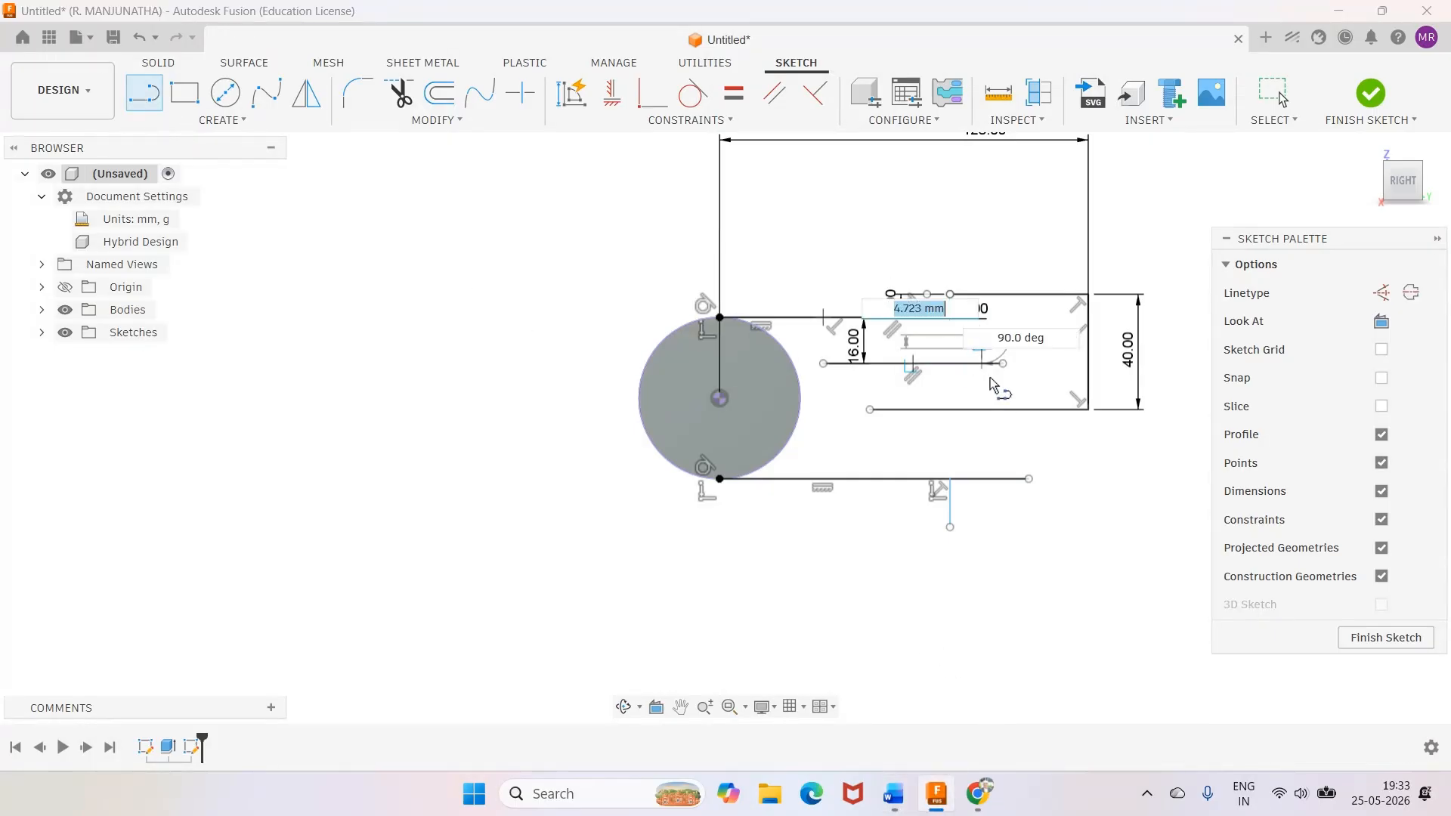
{"action": "left_click", "coordinate": [981, 437]}
{"action": "key", "text": "Escape"}
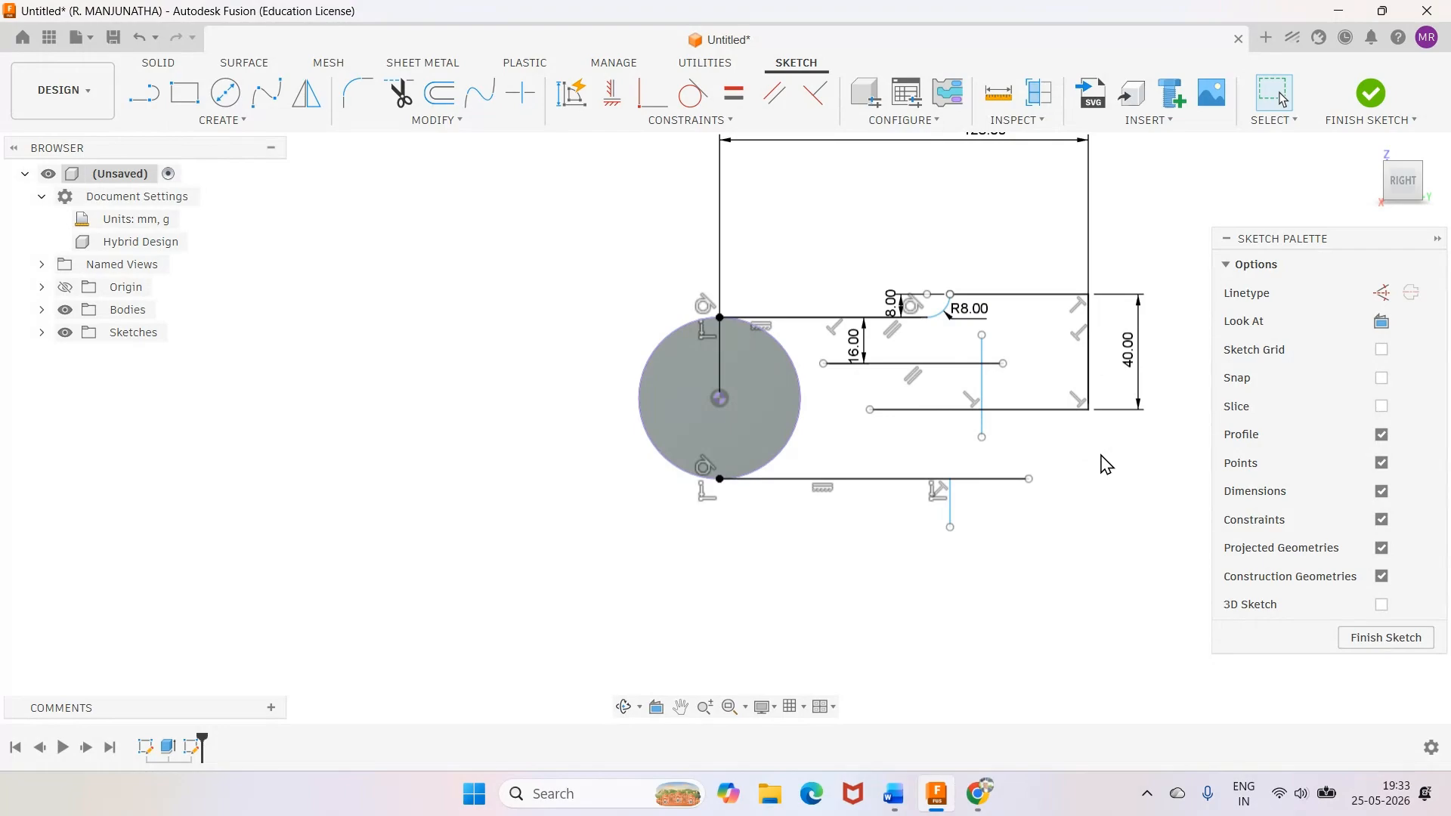
Dimension the new vertical line 28 mm from the end block's outer vertical line
{"action": "left_click", "coordinate": [982, 397]}
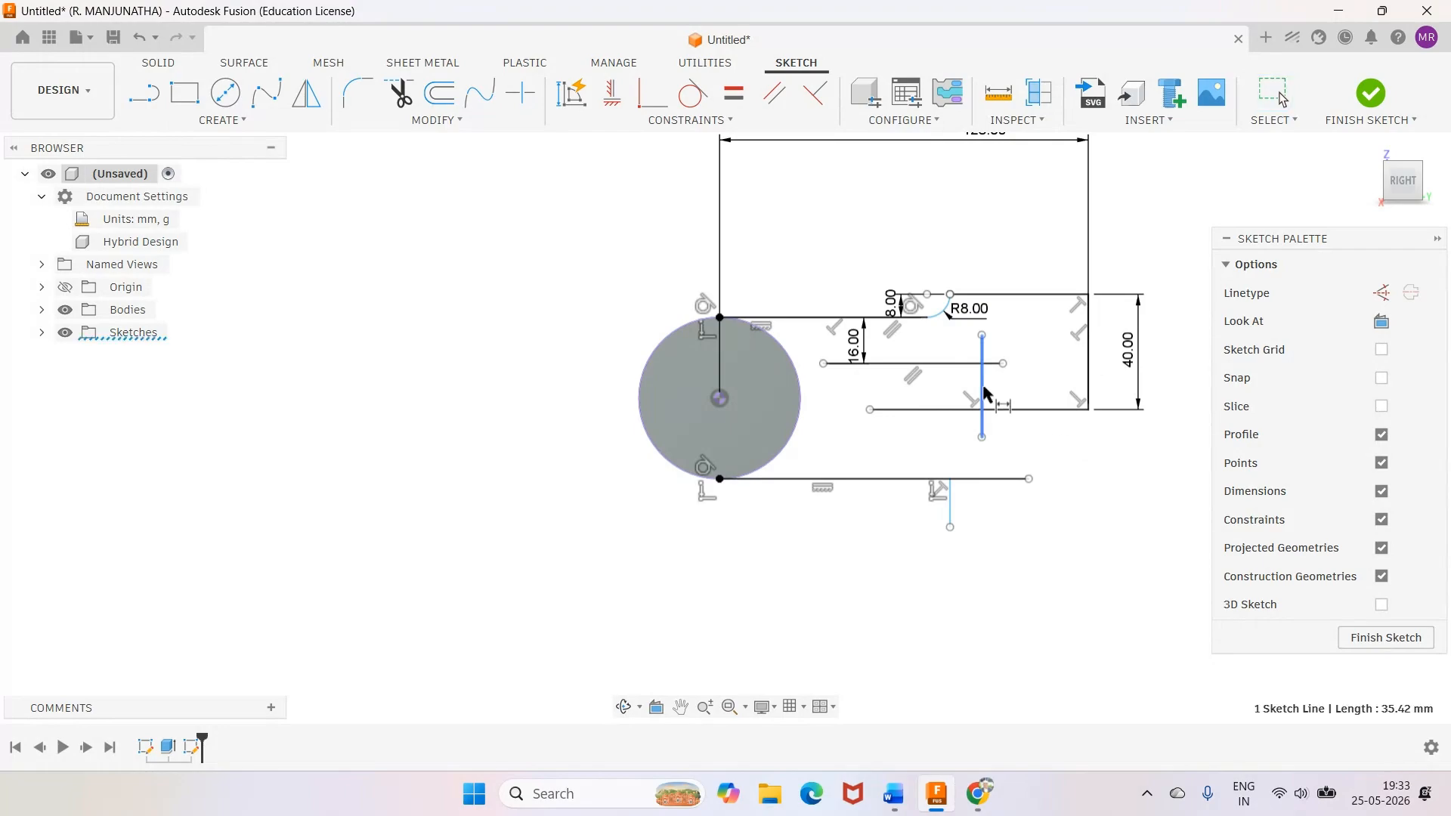
{"action": "left_click", "coordinate": [1089, 395]}
{"action": "left_click", "coordinate": [1068, 451]}
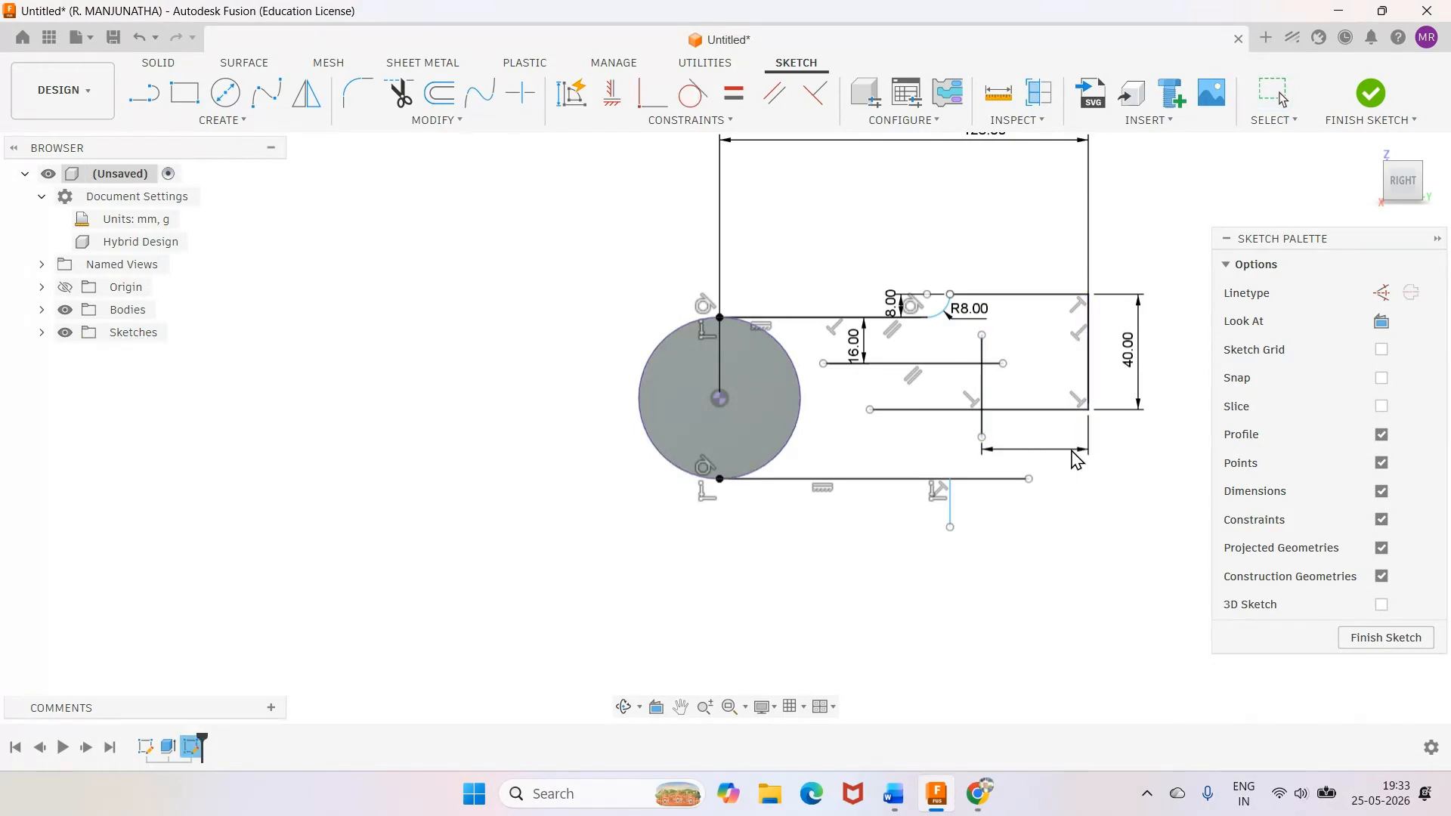
{"action": "type", "text": "28"}
{"action": "key", "text": "Return"}
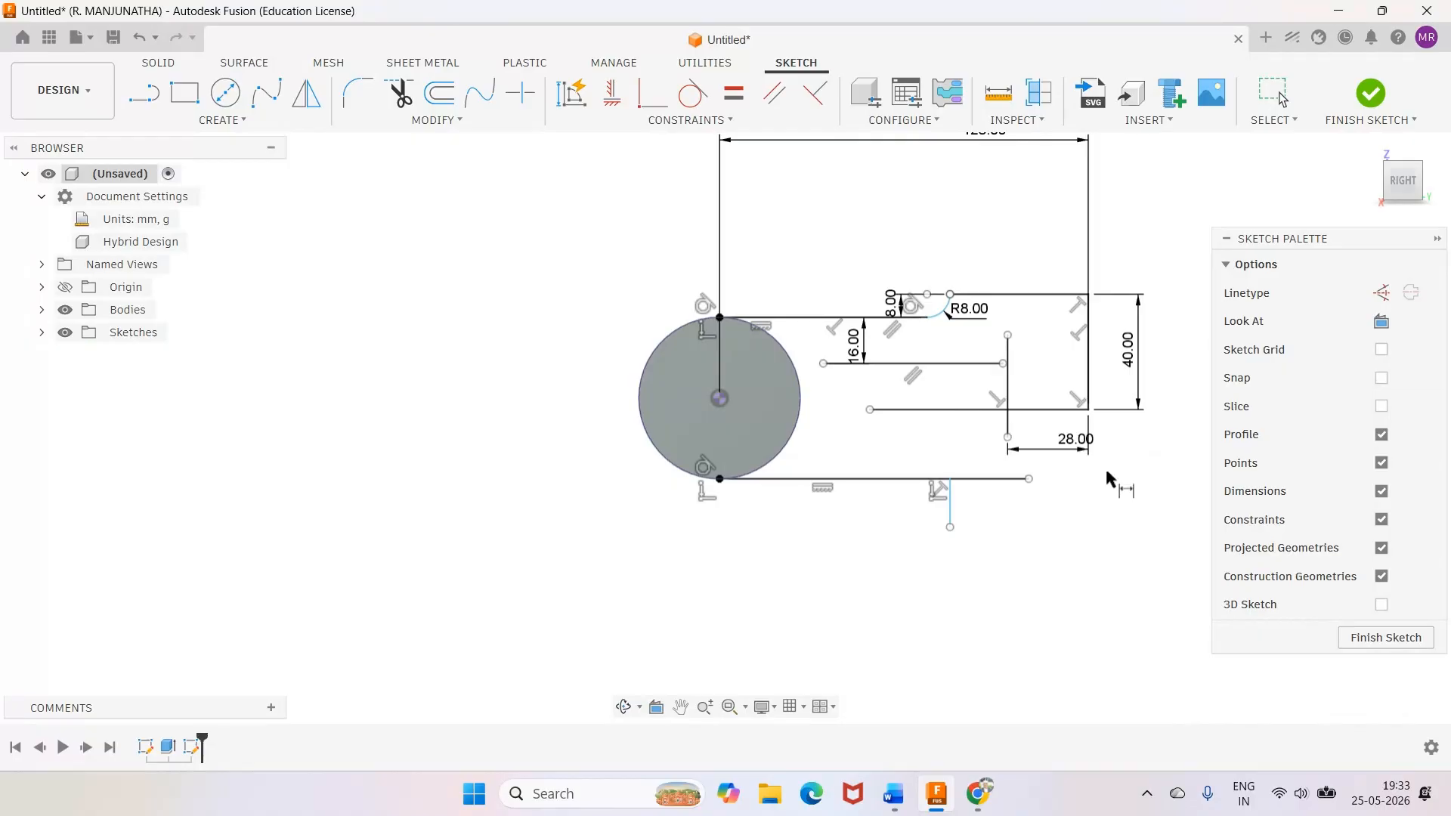
Trim the block's lower line beyond the 28 mm vertical and that vertical's overhang below the block
{"action": "scroll", "coordinate": [1104, 467], "scroll_direction": "up", "scroll_amount": 2}
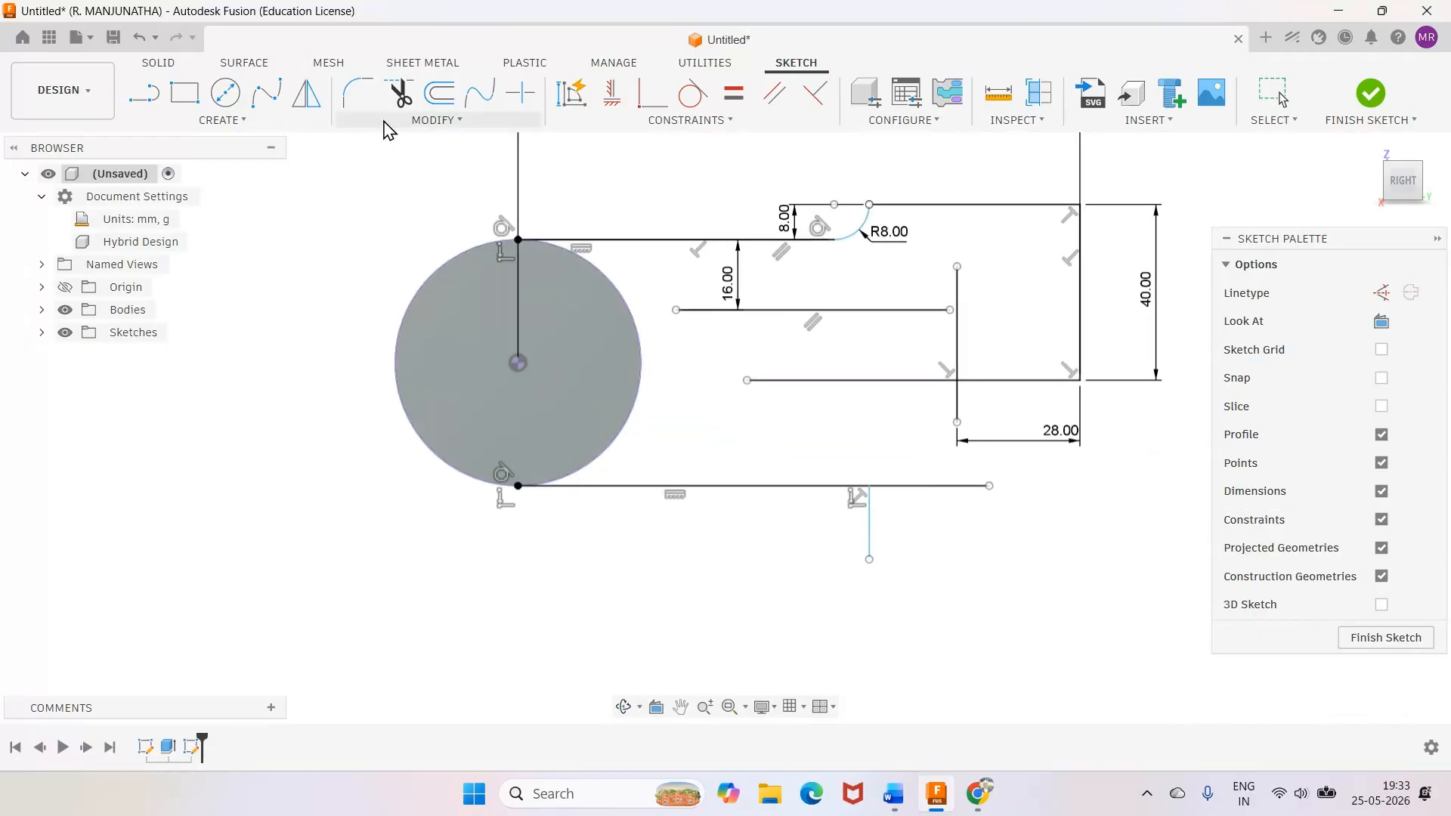
{"action": "left_click", "coordinate": [400, 93]}
{"action": "left_click", "coordinate": [913, 383]}
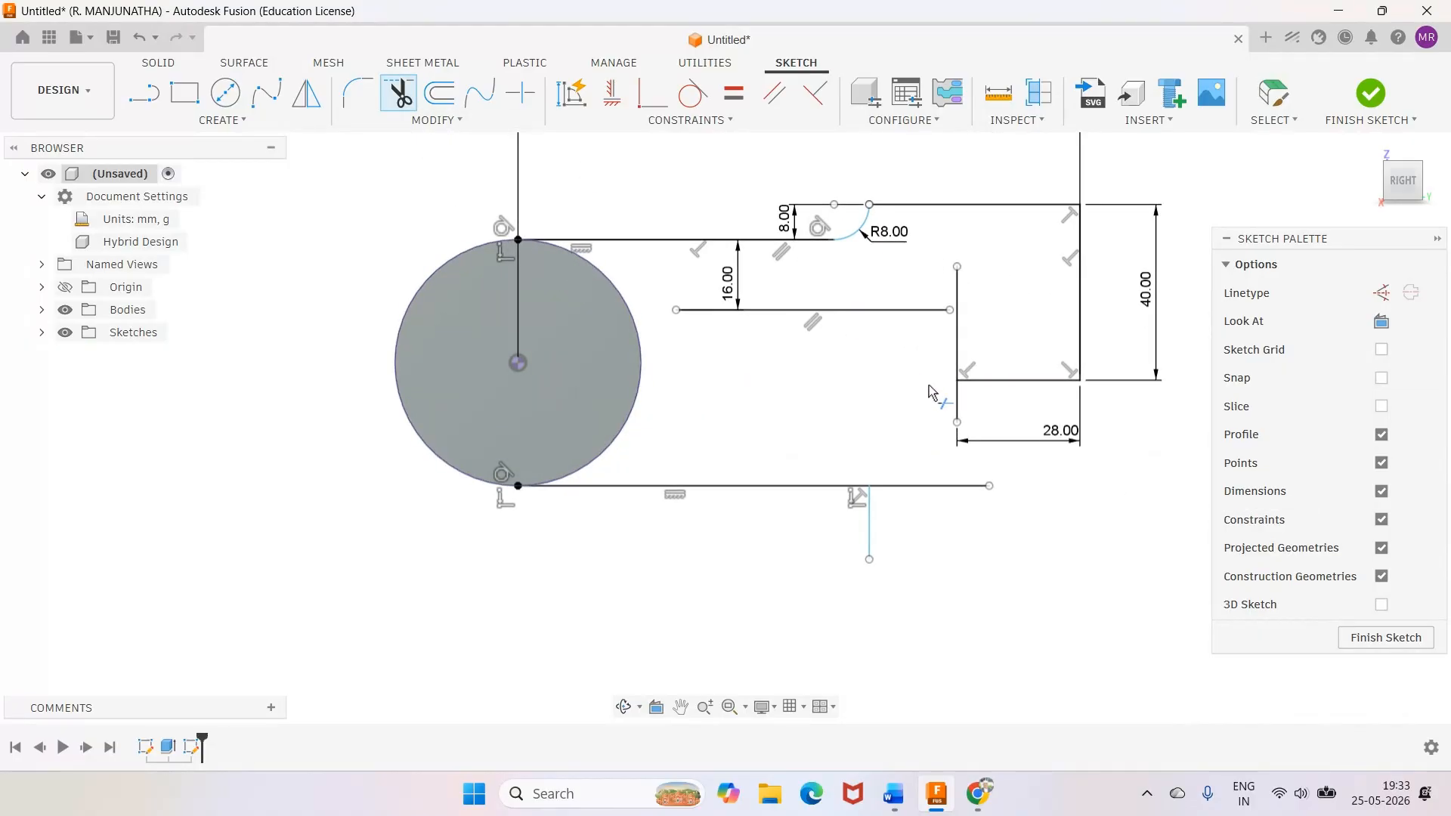
{"action": "left_click", "coordinate": [958, 404]}
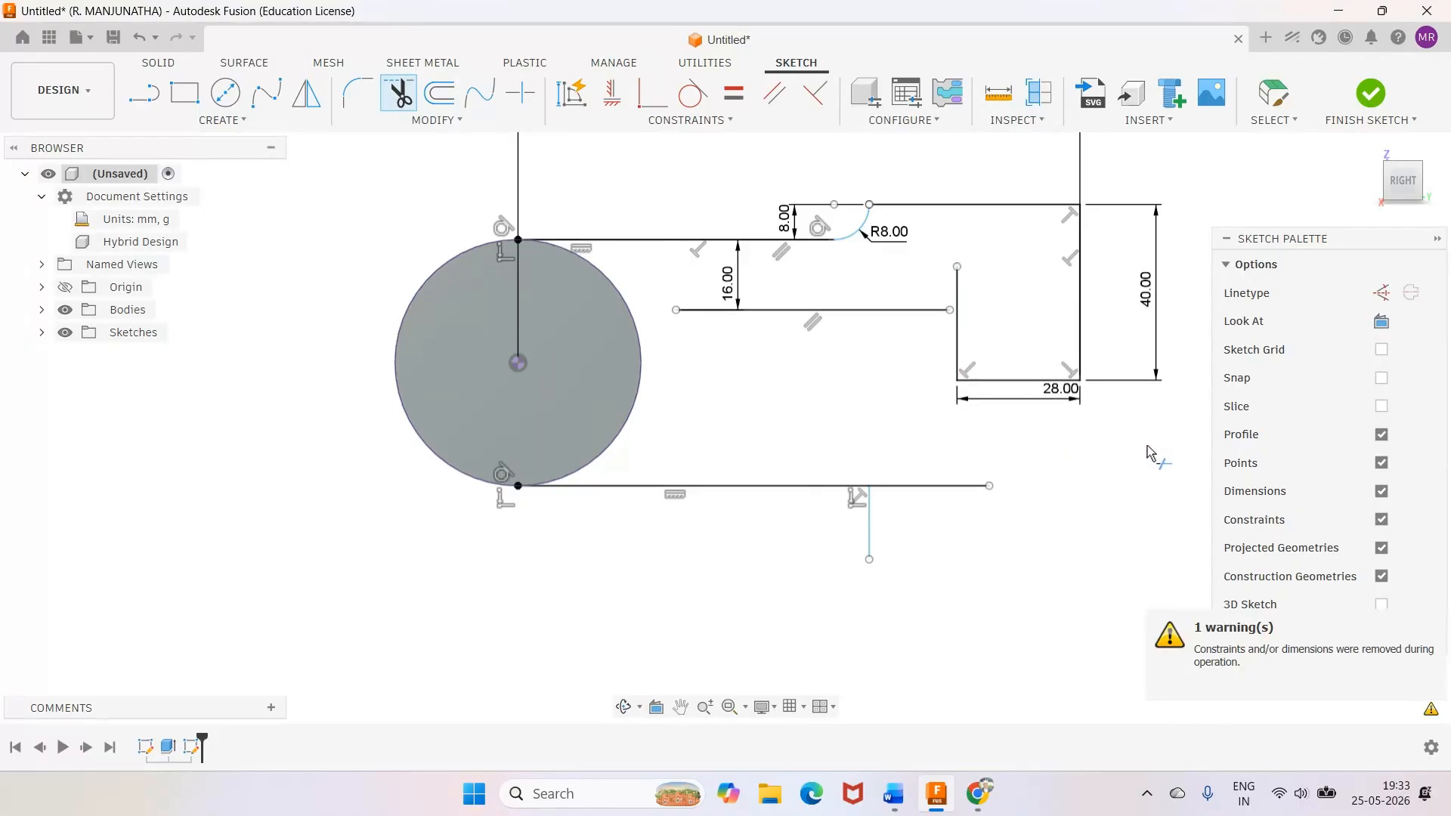
Apply a Coincident constraint between the 16 mm offset line's end nearest the block and the block's inner vertical line
{"action": "left_click", "coordinate": [647, 94]}
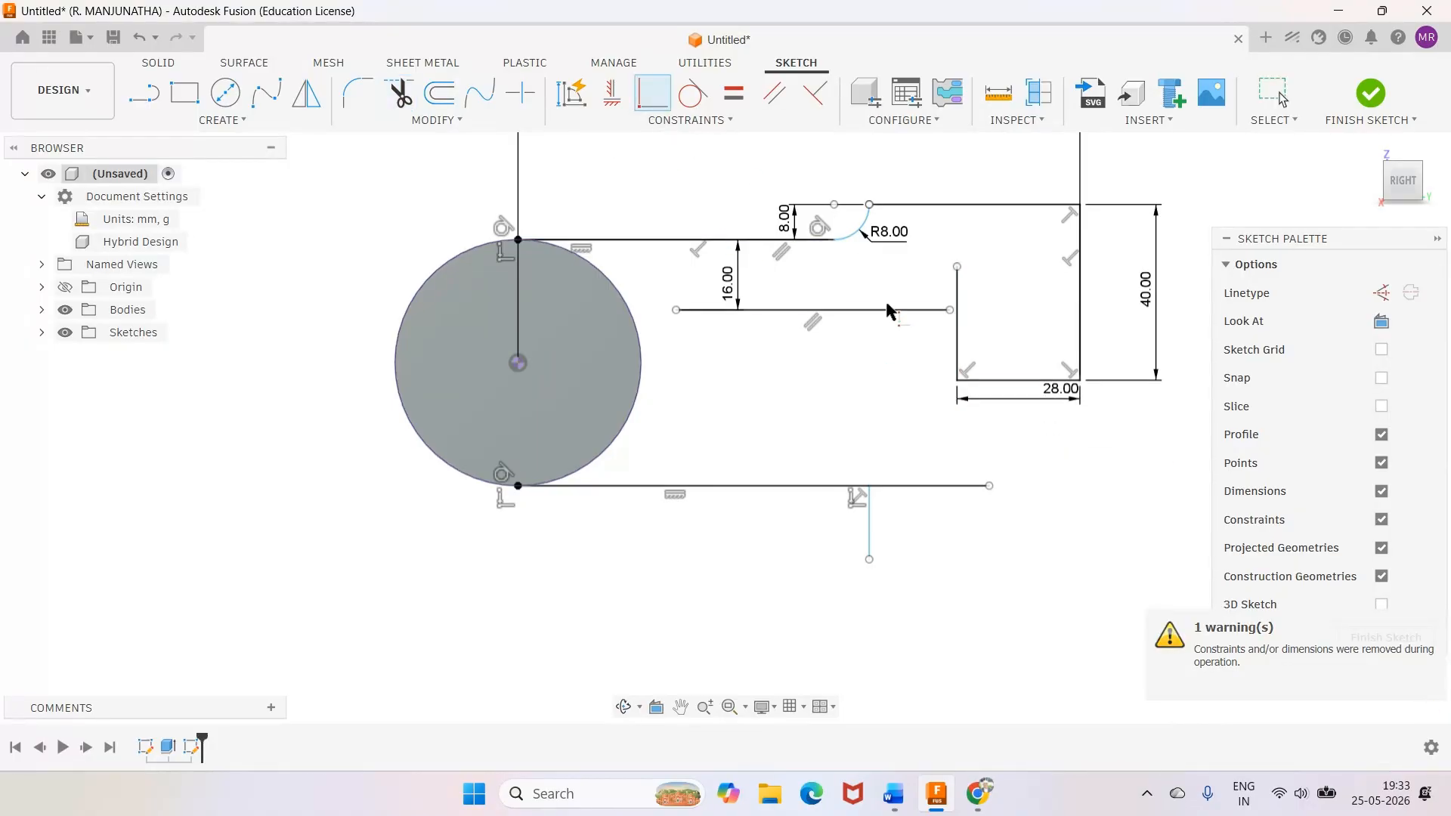
{"action": "left_click", "coordinate": [956, 333]}
{"action": "left_click", "coordinate": [950, 310]}
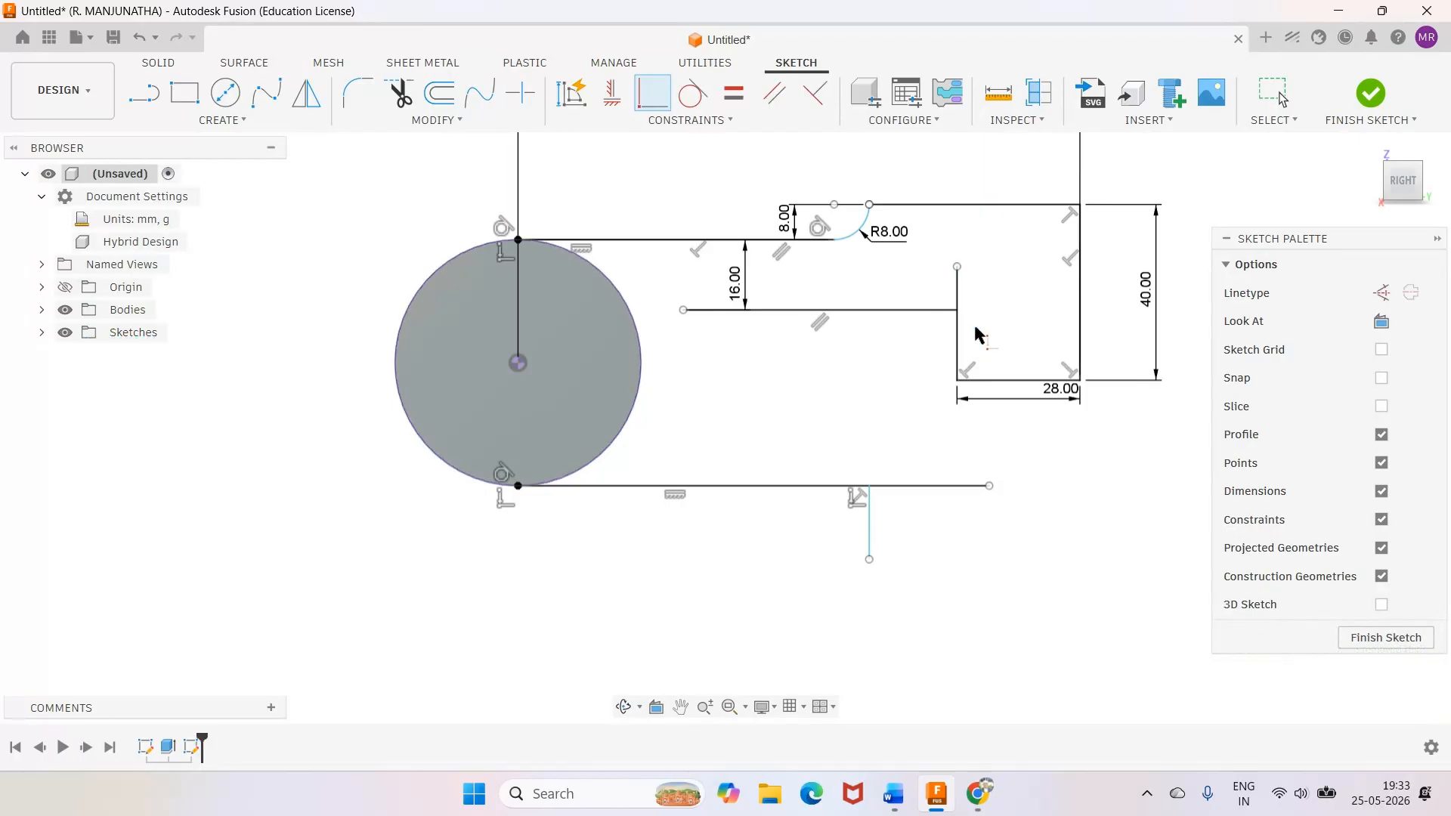
Check the corner radius in the Word drawing and fillet the corner between the 16 mm offset line and the block's inner vertical at 8 mm
{"action": "left_click", "coordinate": [900, 790]}
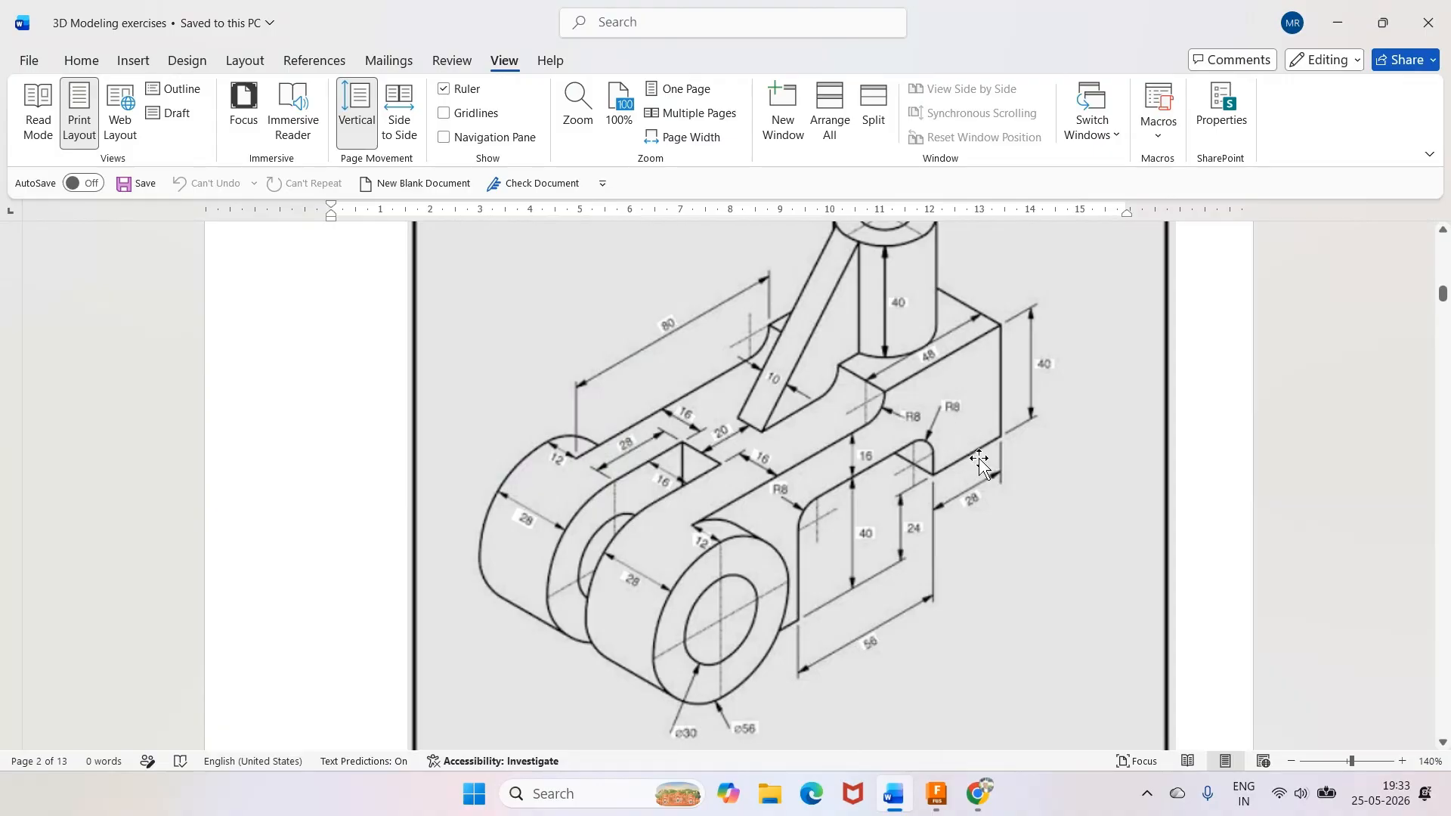
{"action": "left_click", "coordinate": [936, 794]}
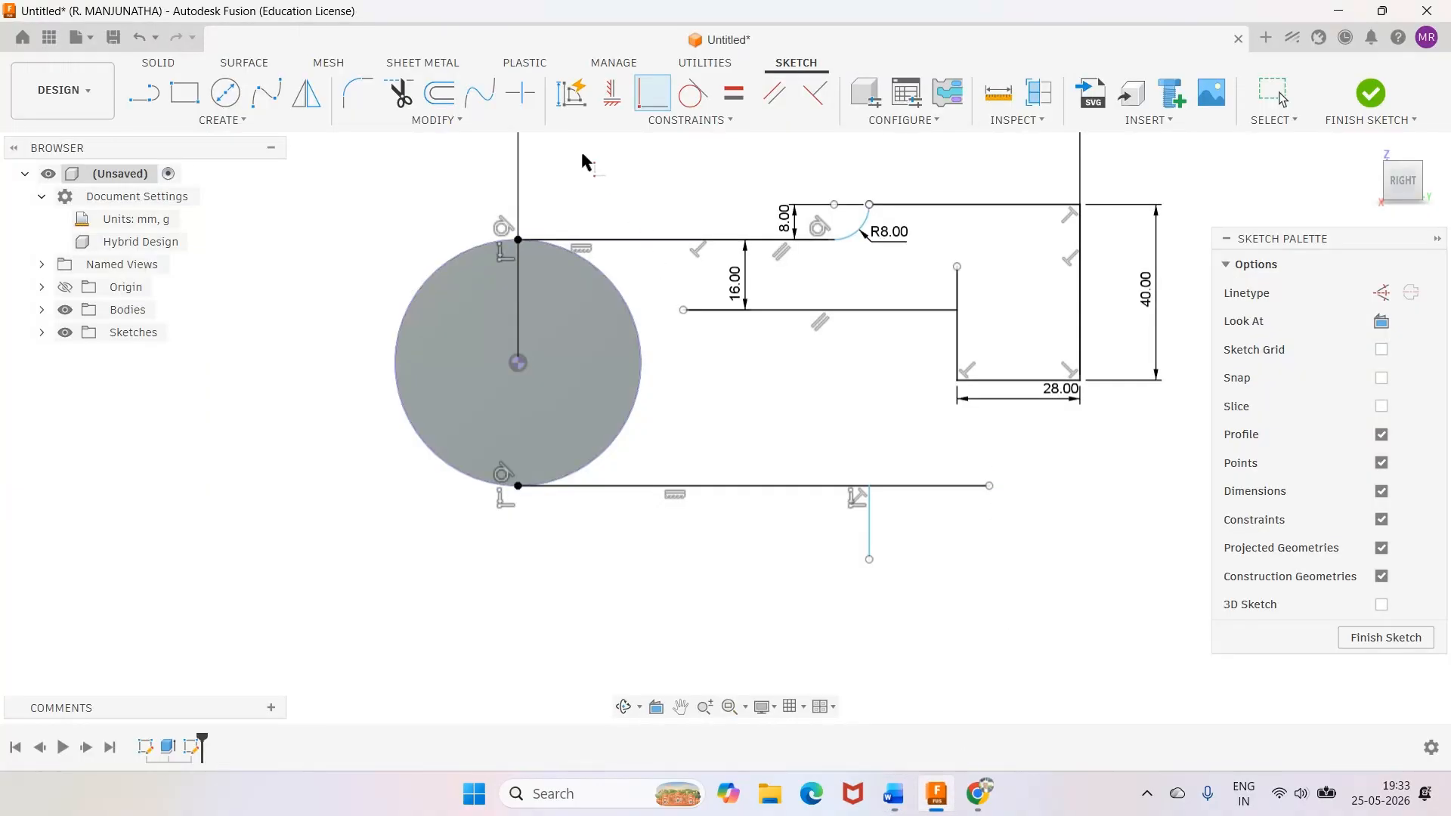
{"action": "left_click", "coordinate": [361, 100]}
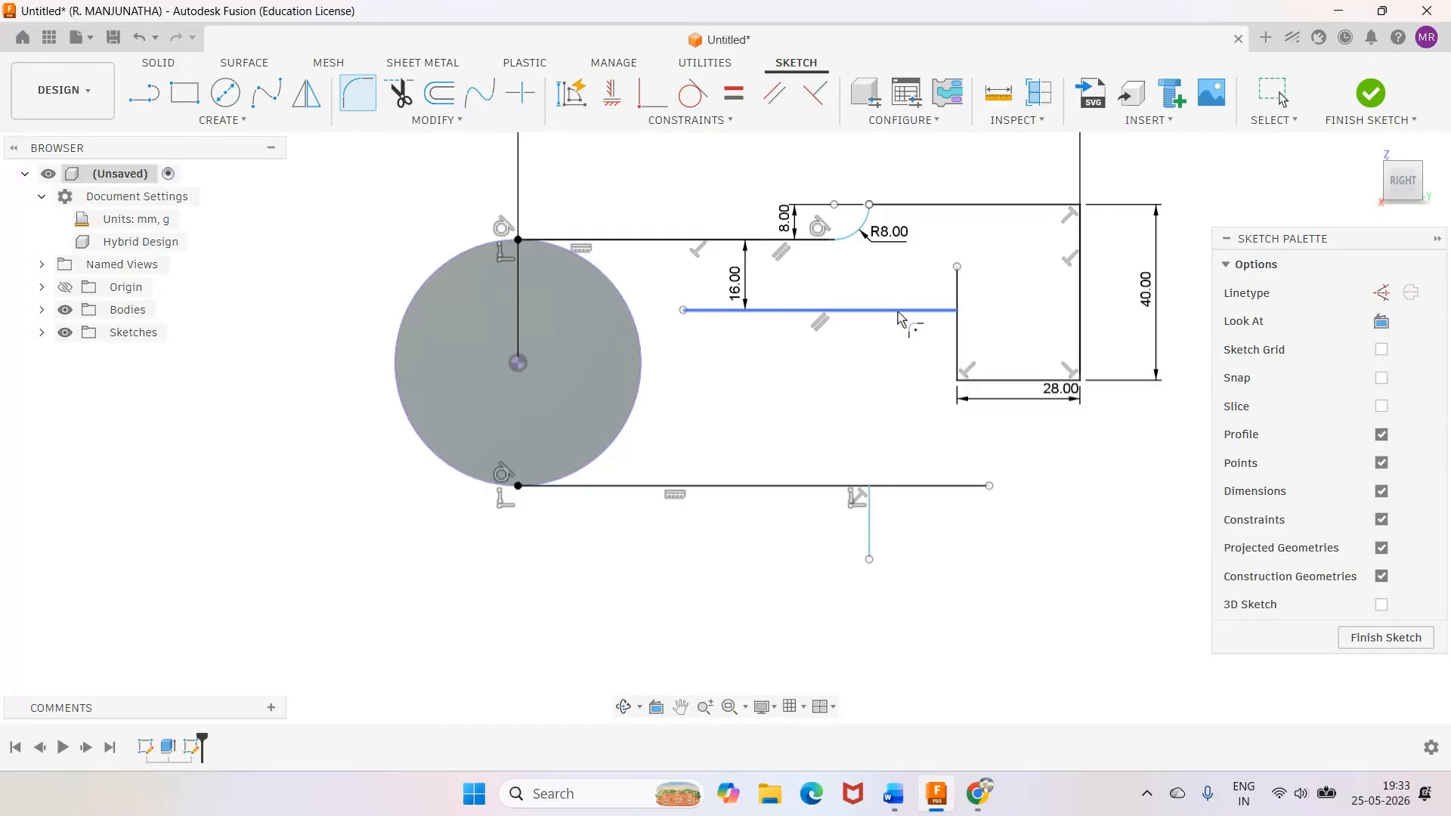
{"action": "left_click", "coordinate": [906, 311]}
{"action": "left_click", "coordinate": [958, 336]}
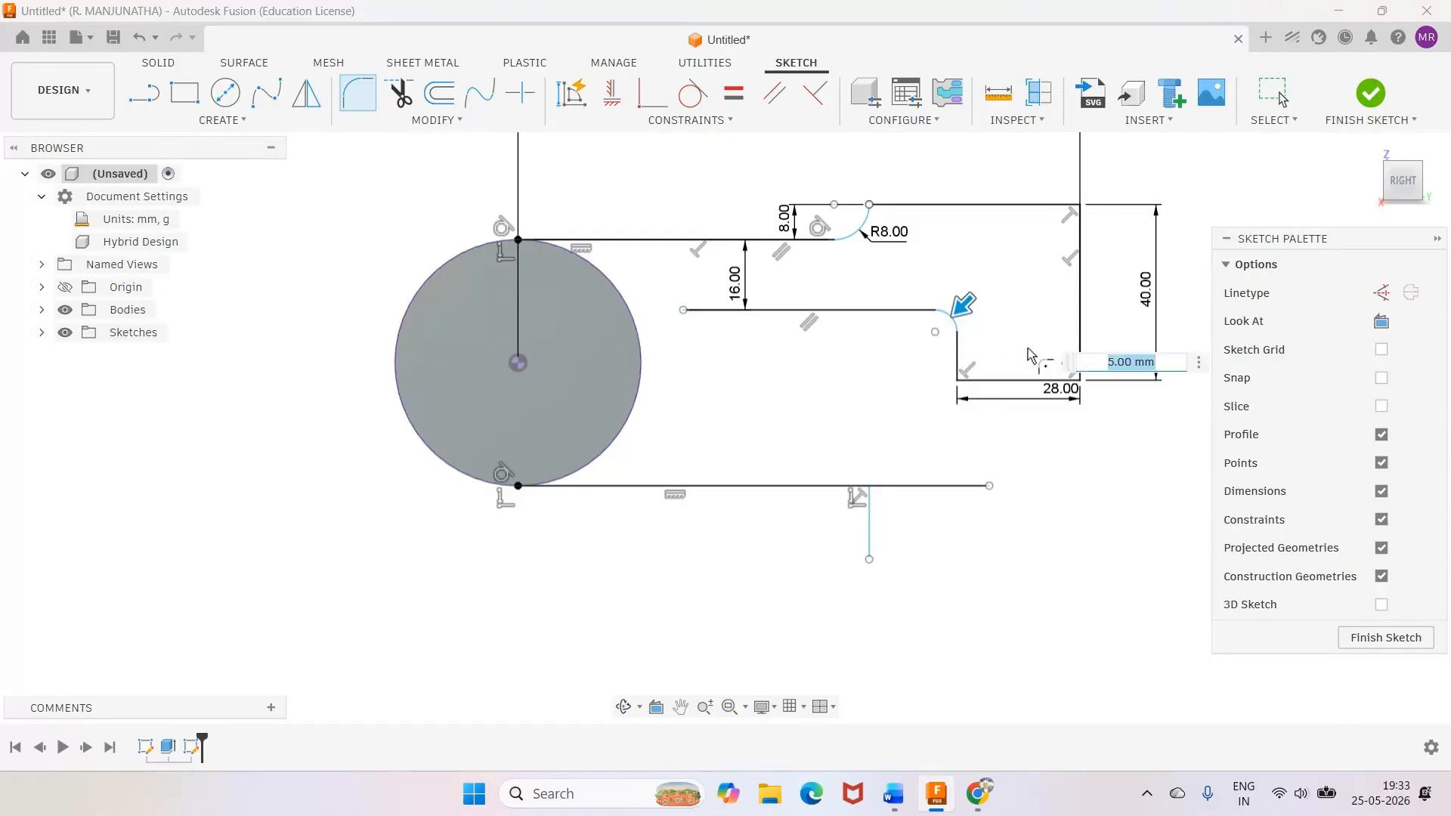
{"action": "type", "text": "8"}
{"action": "key", "text": "Return"}
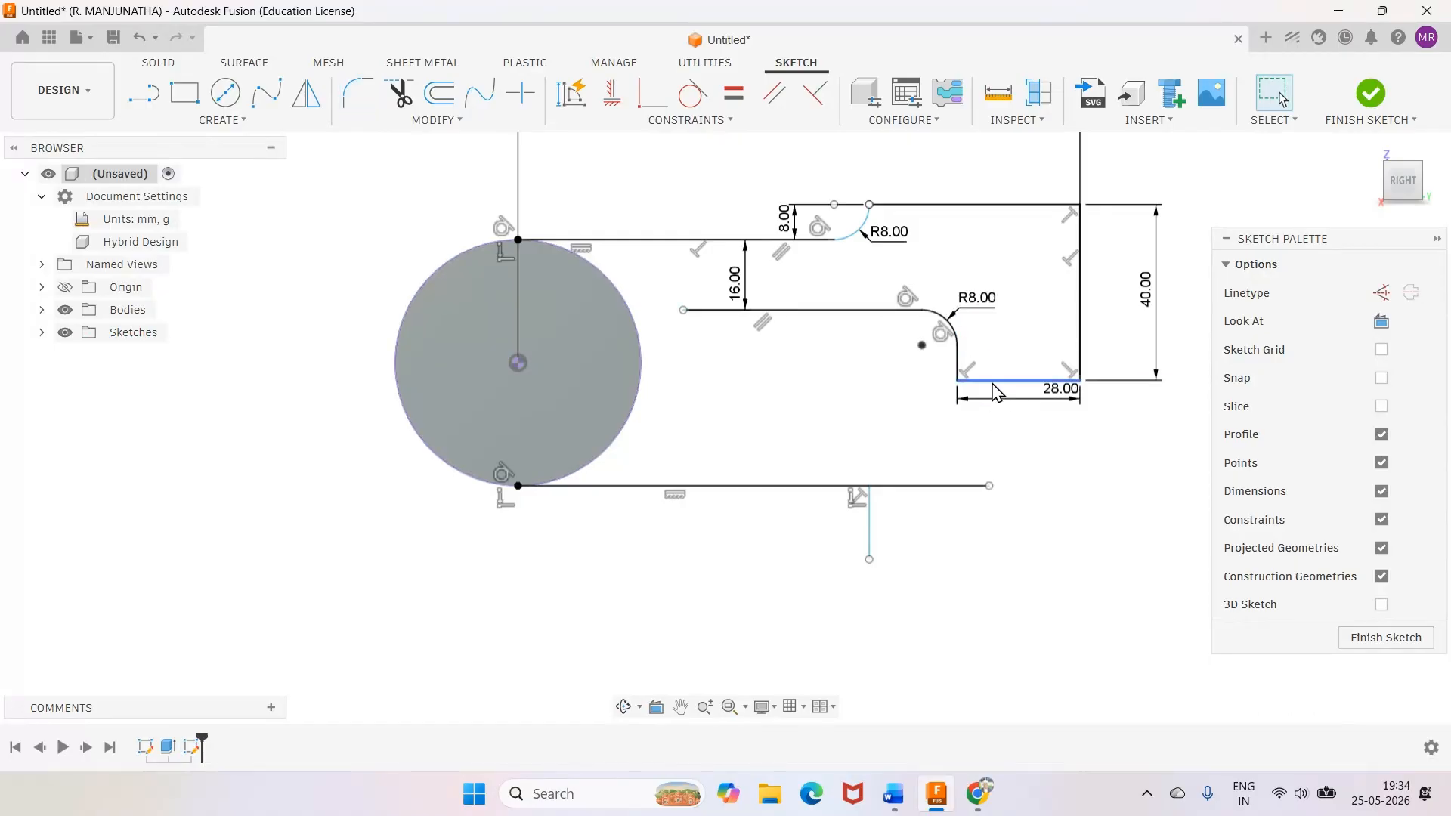
{"action": "left_click", "coordinate": [894, 802]}
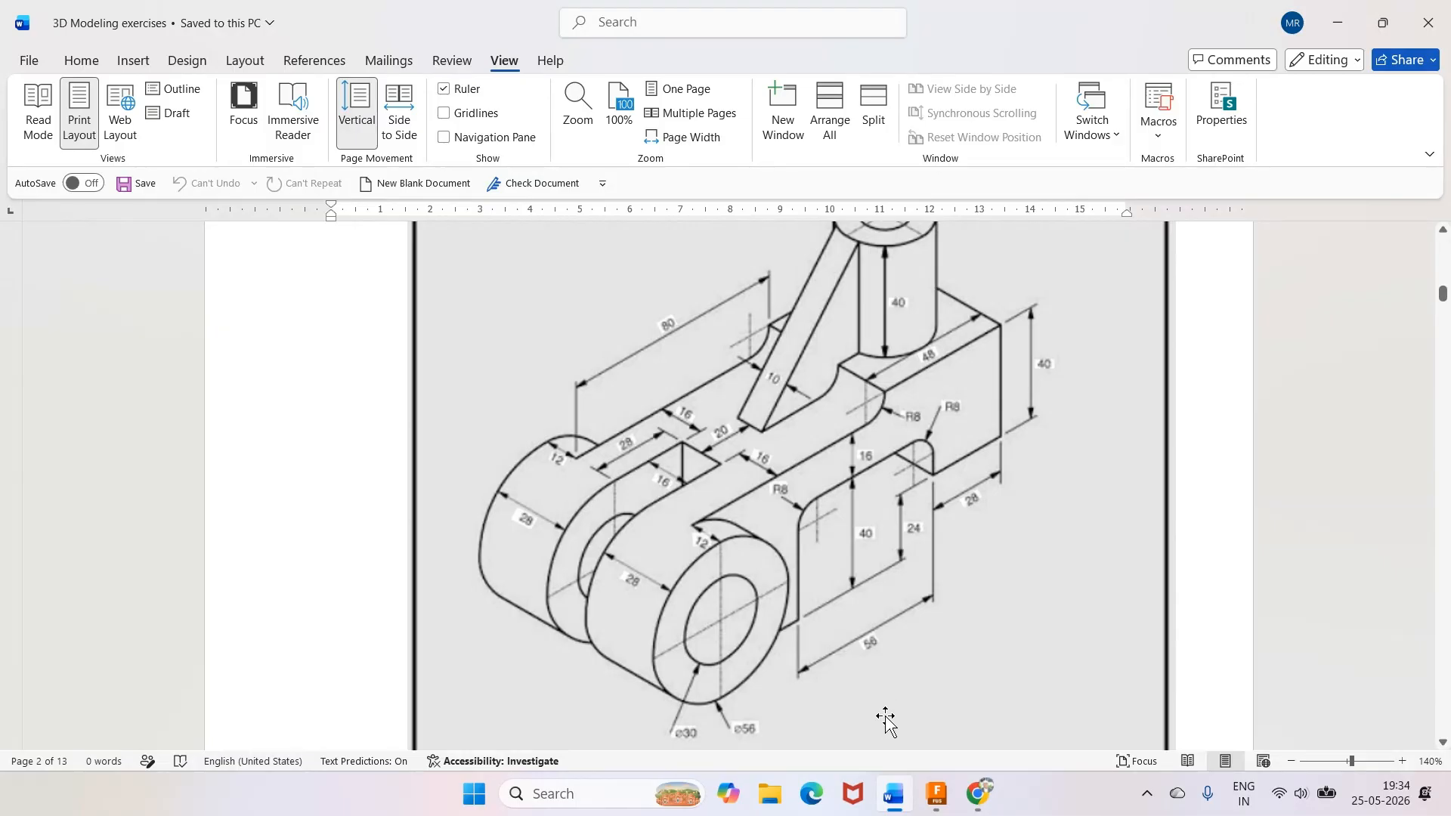
{"action": "left_click", "coordinate": [935, 795]}
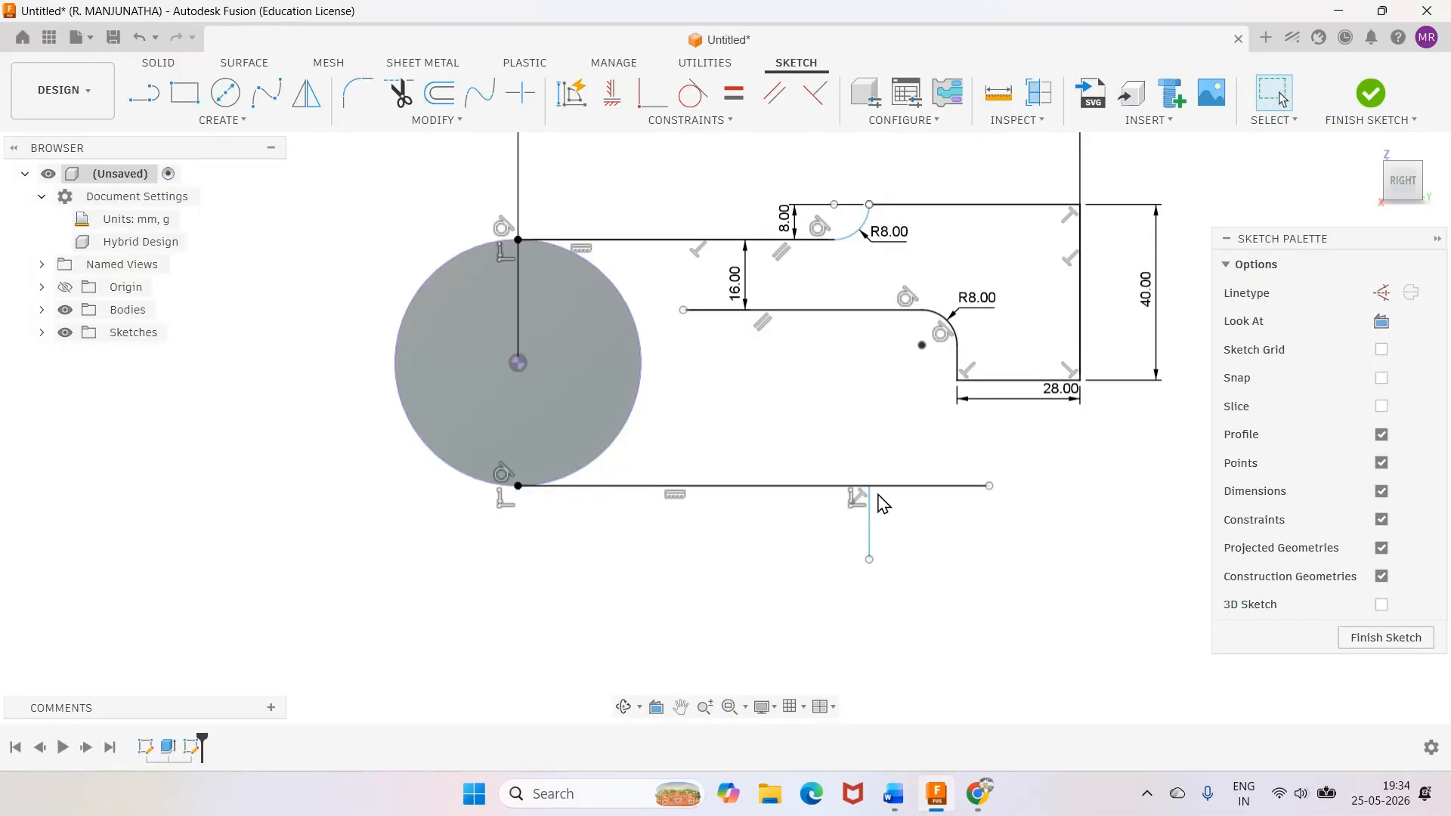
{"action": "key", "text": "d"}
{"action": "left_click", "coordinate": [804, 486]}
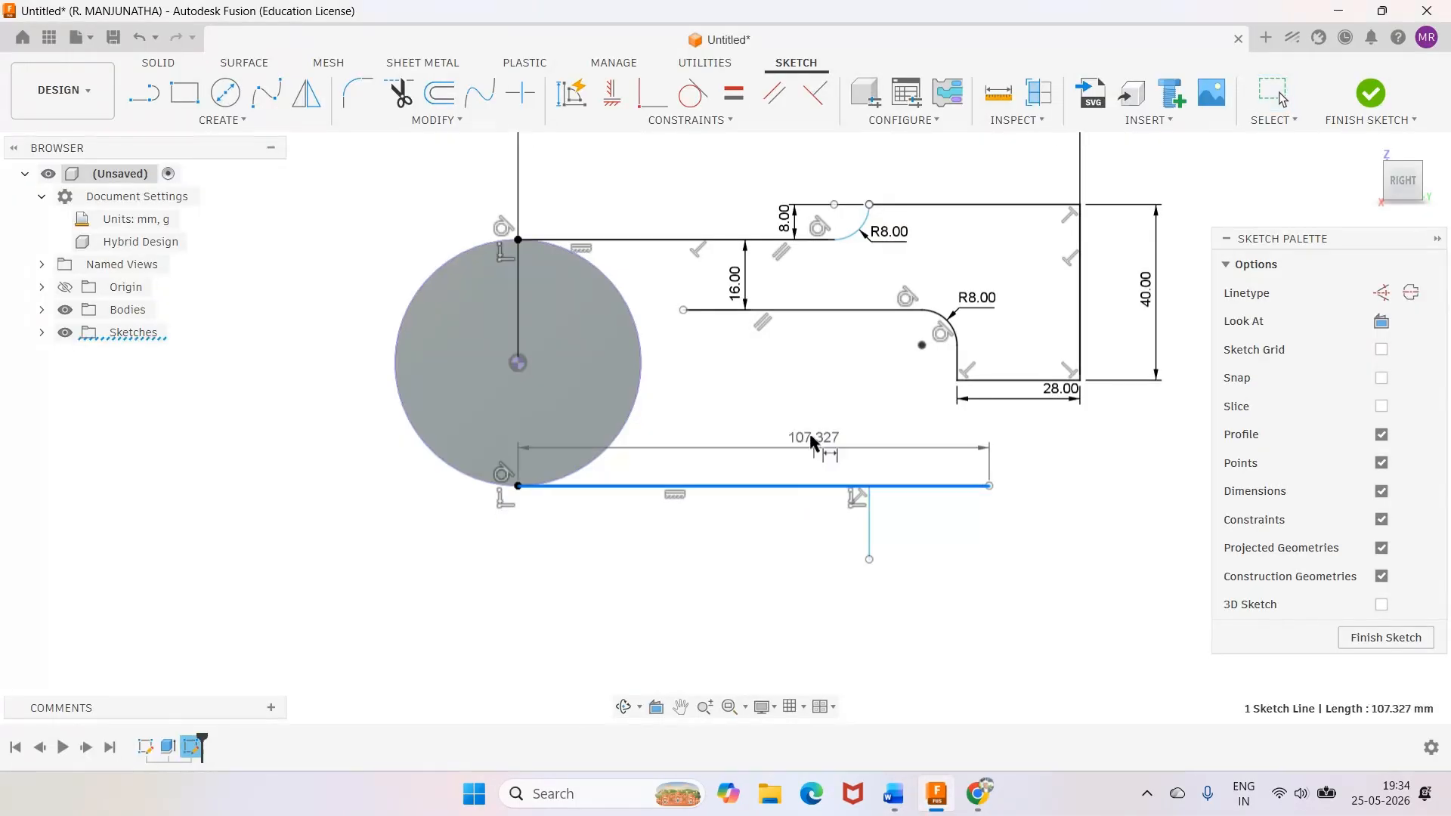
{"action": "left_click", "coordinate": [818, 313]}
{"action": "key", "text": "Escape"}
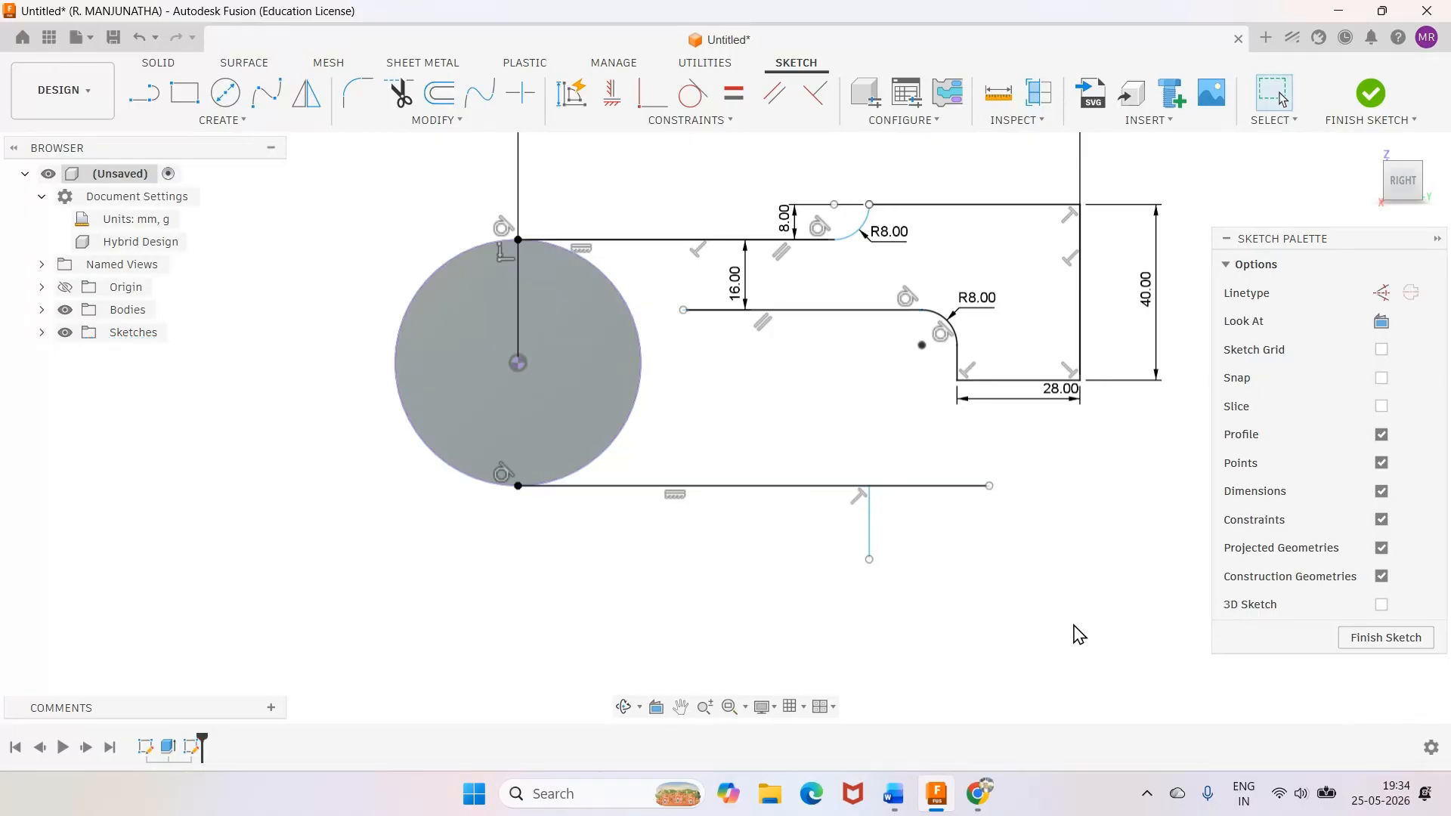
Consult the Word drawing and sketch a vertical line about 57 mm long in Fusion, crossing the 16 mm offset line and the body's bottom line
{"action": "left_click", "coordinate": [894, 794]}
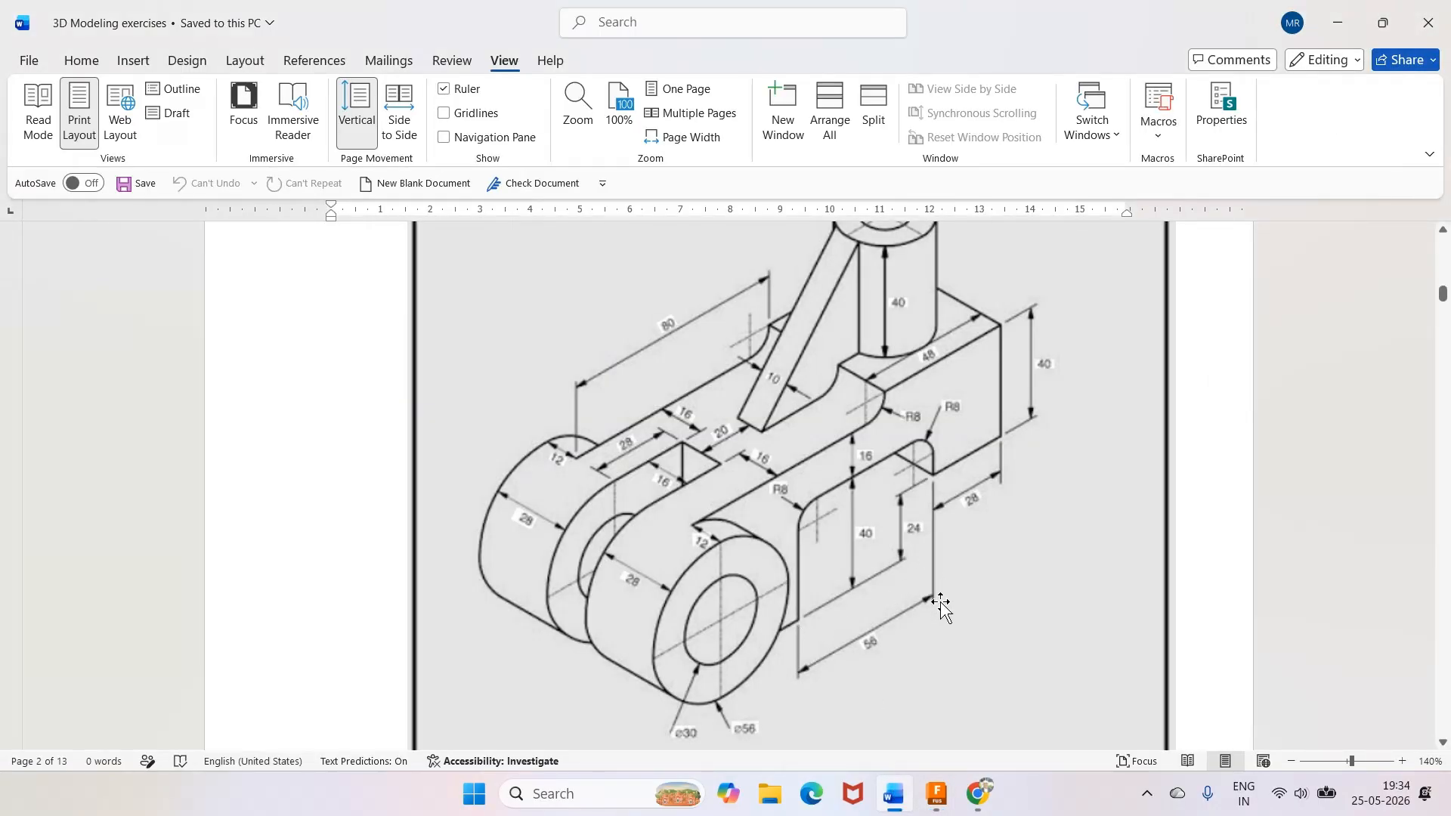
{"action": "left_click", "coordinate": [943, 800]}
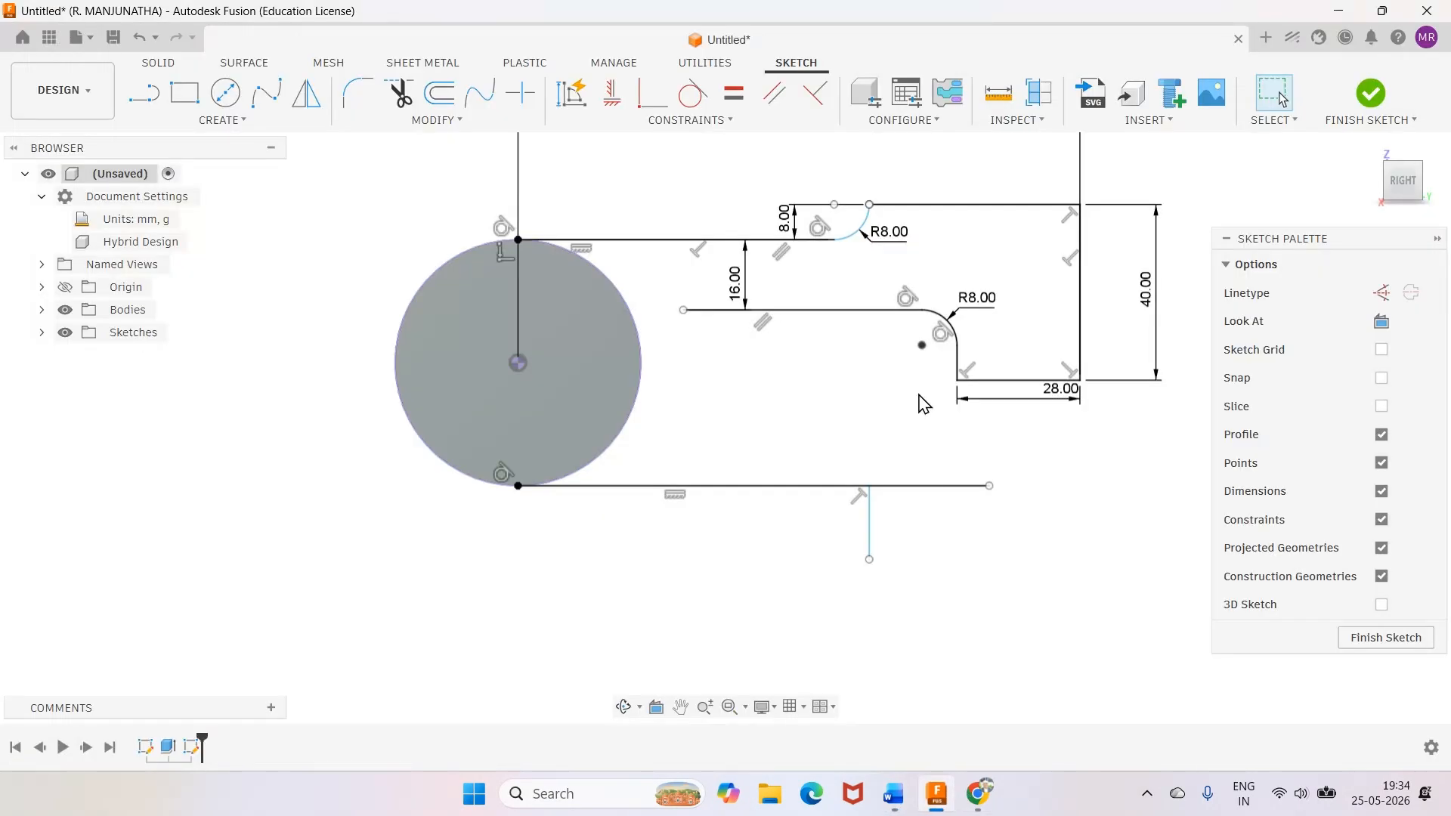
{"action": "left_click", "coordinate": [143, 93]}
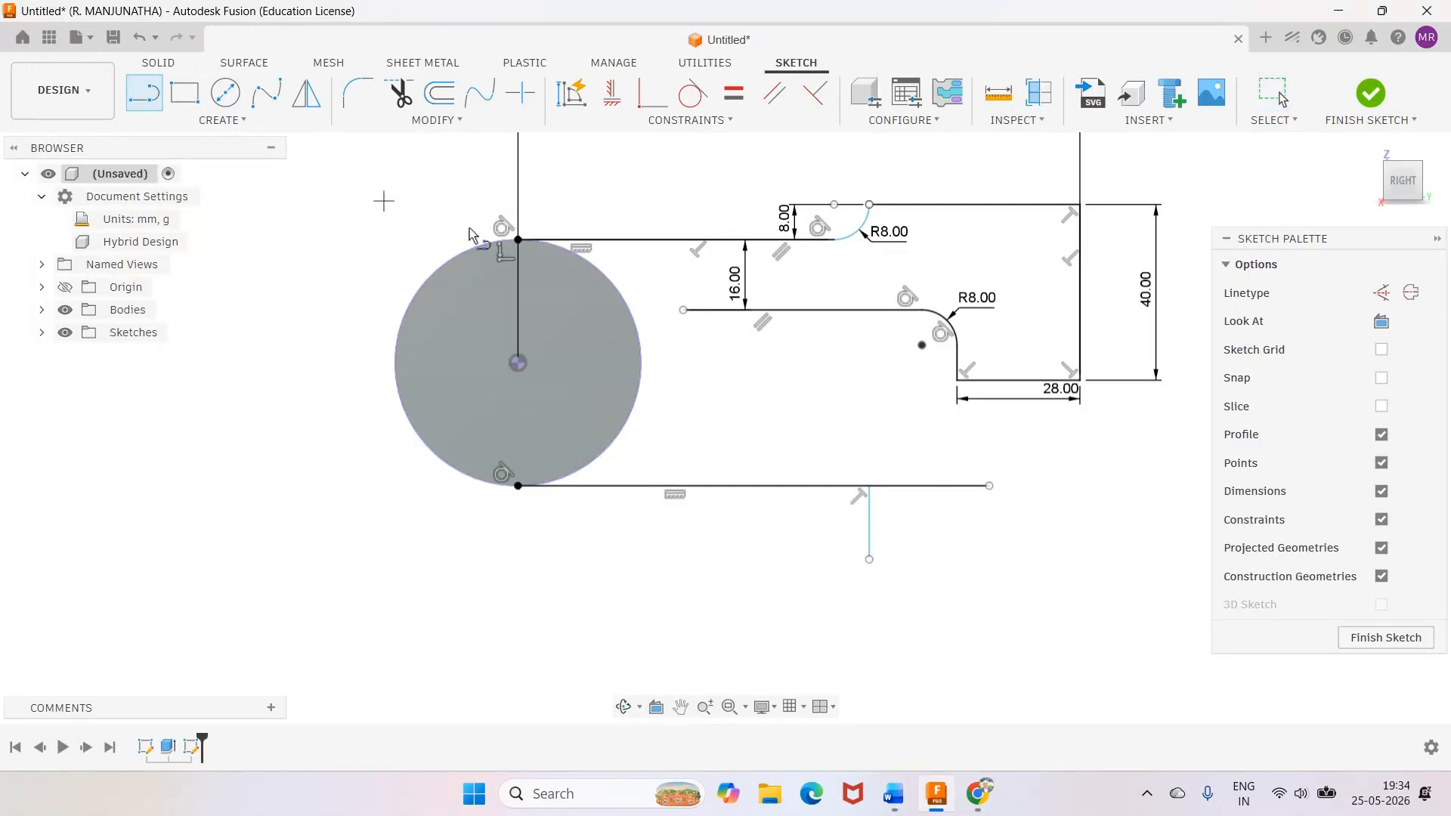
{"action": "left_click", "coordinate": [772, 275]}
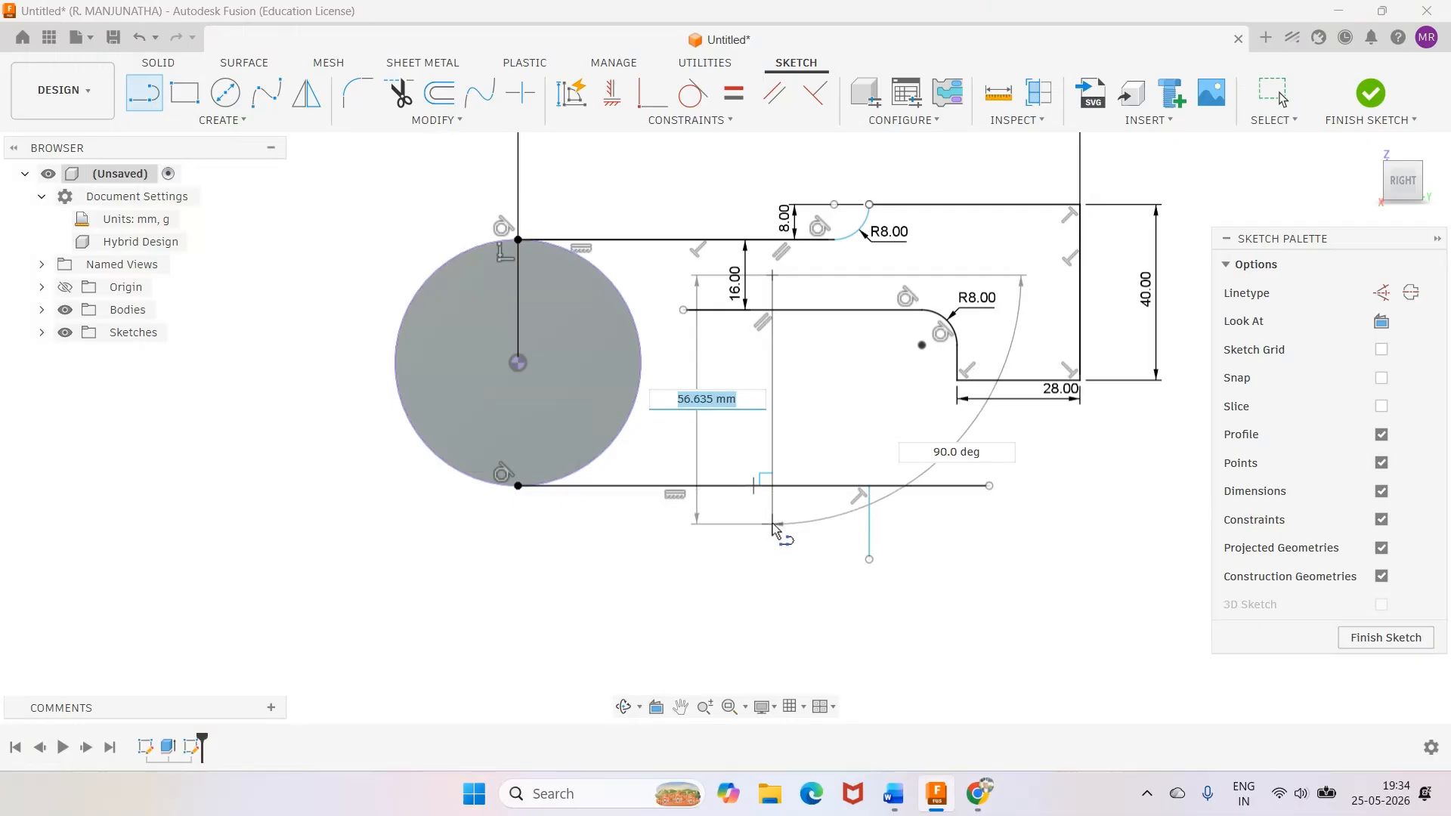
{"action": "left_click", "coordinate": [771, 525]}
{"action": "key", "text": "Escape"}
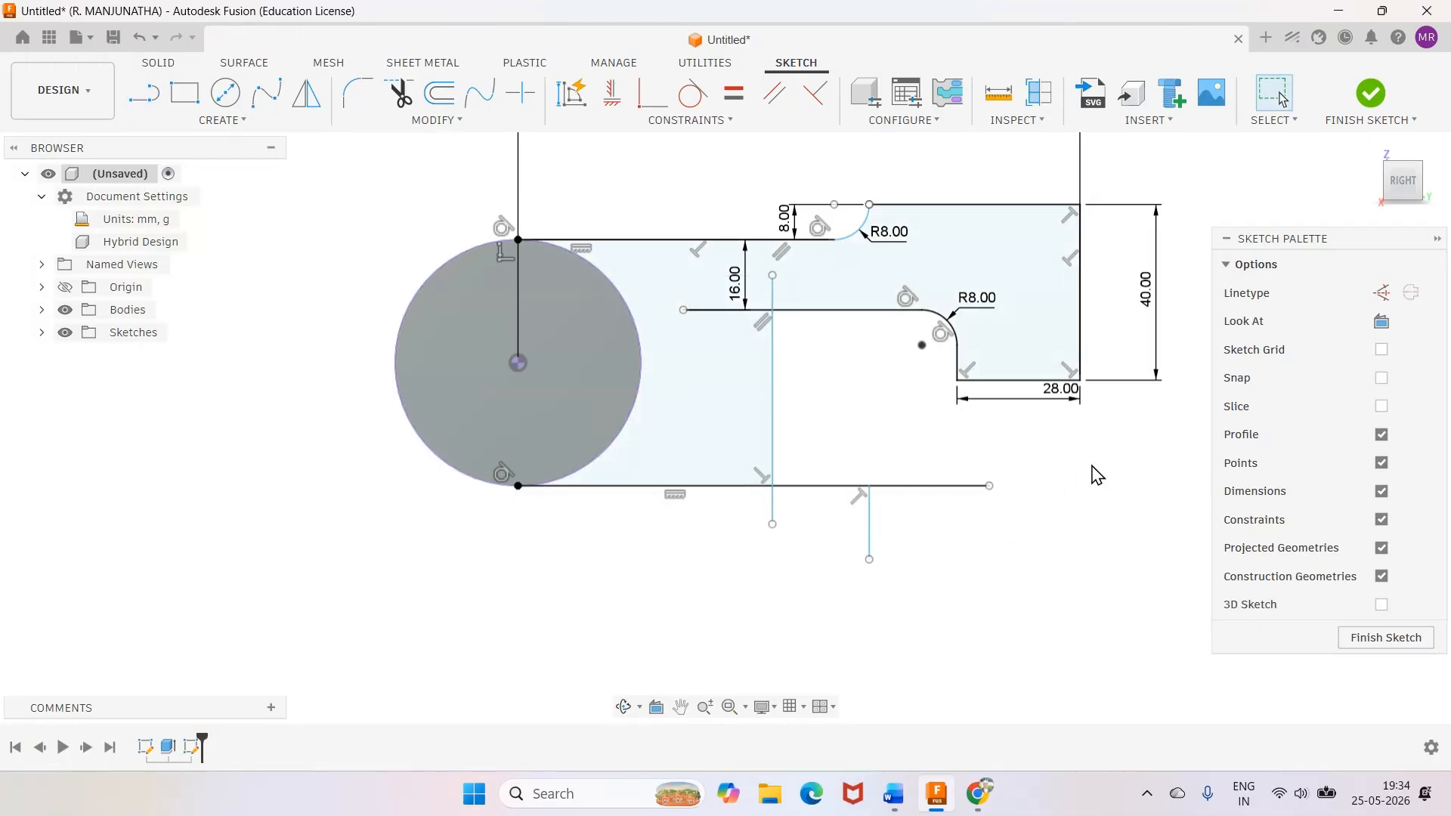
Check the cutout width in the Word drawing and dimension the new vertical 56 mm from the block's inner vertical in Fusion
{"action": "left_click", "coordinate": [772, 386]}
{"action": "left_click", "coordinate": [957, 357]}
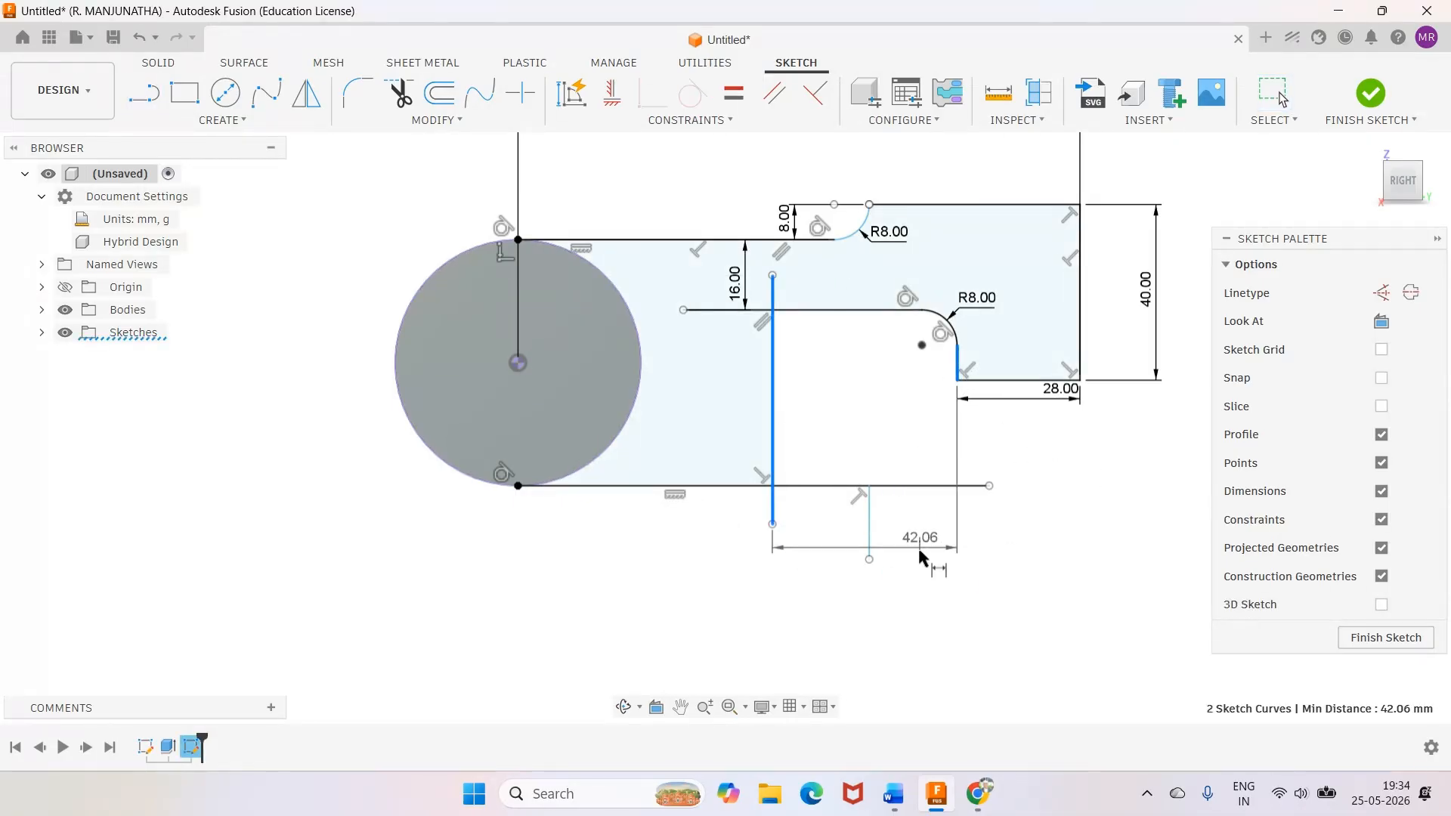
{"action": "left_click", "coordinate": [913, 603]}
{"action": "left_click", "coordinate": [907, 795]}
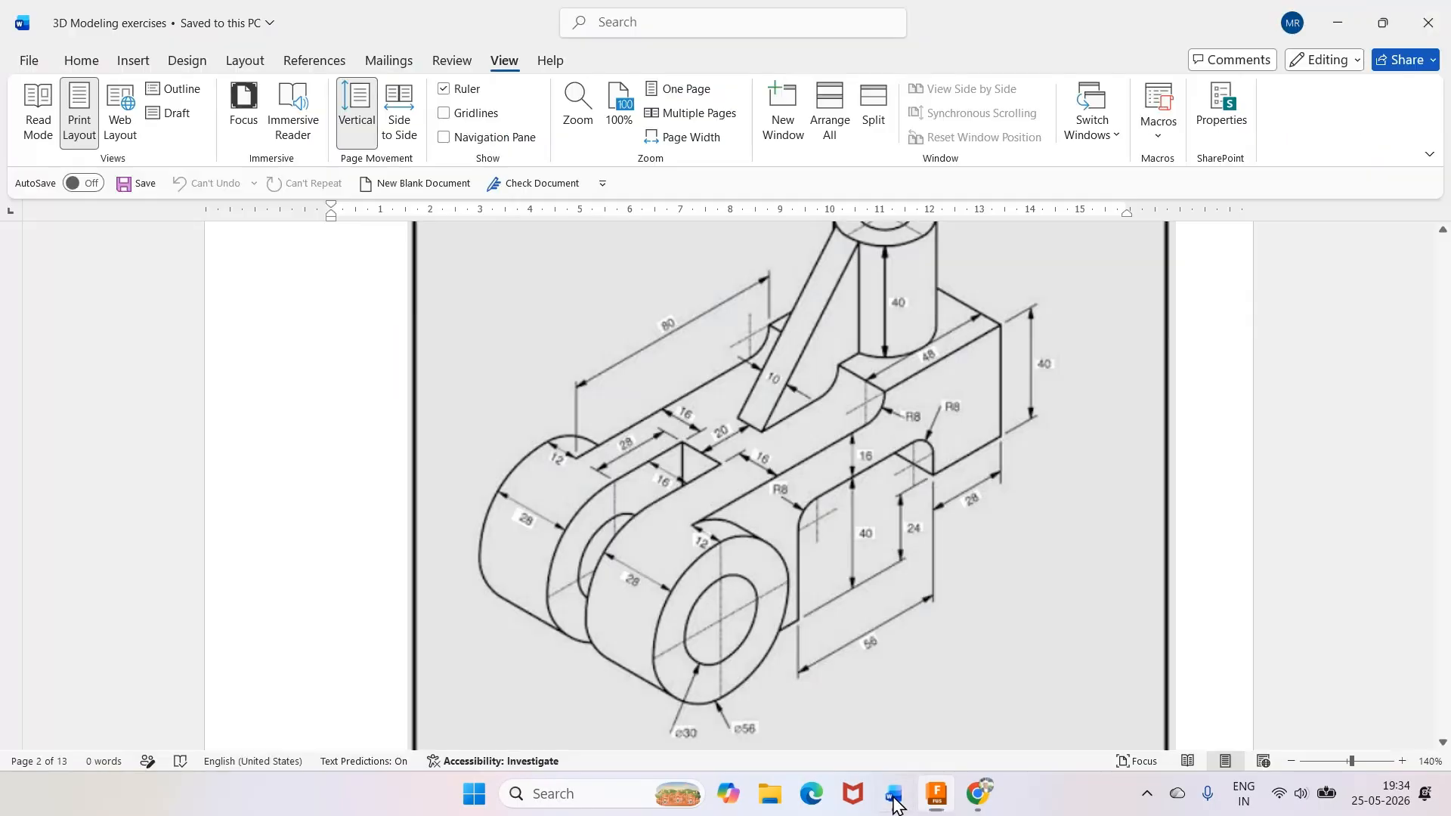
{"action": "left_click", "coordinate": [931, 800]}
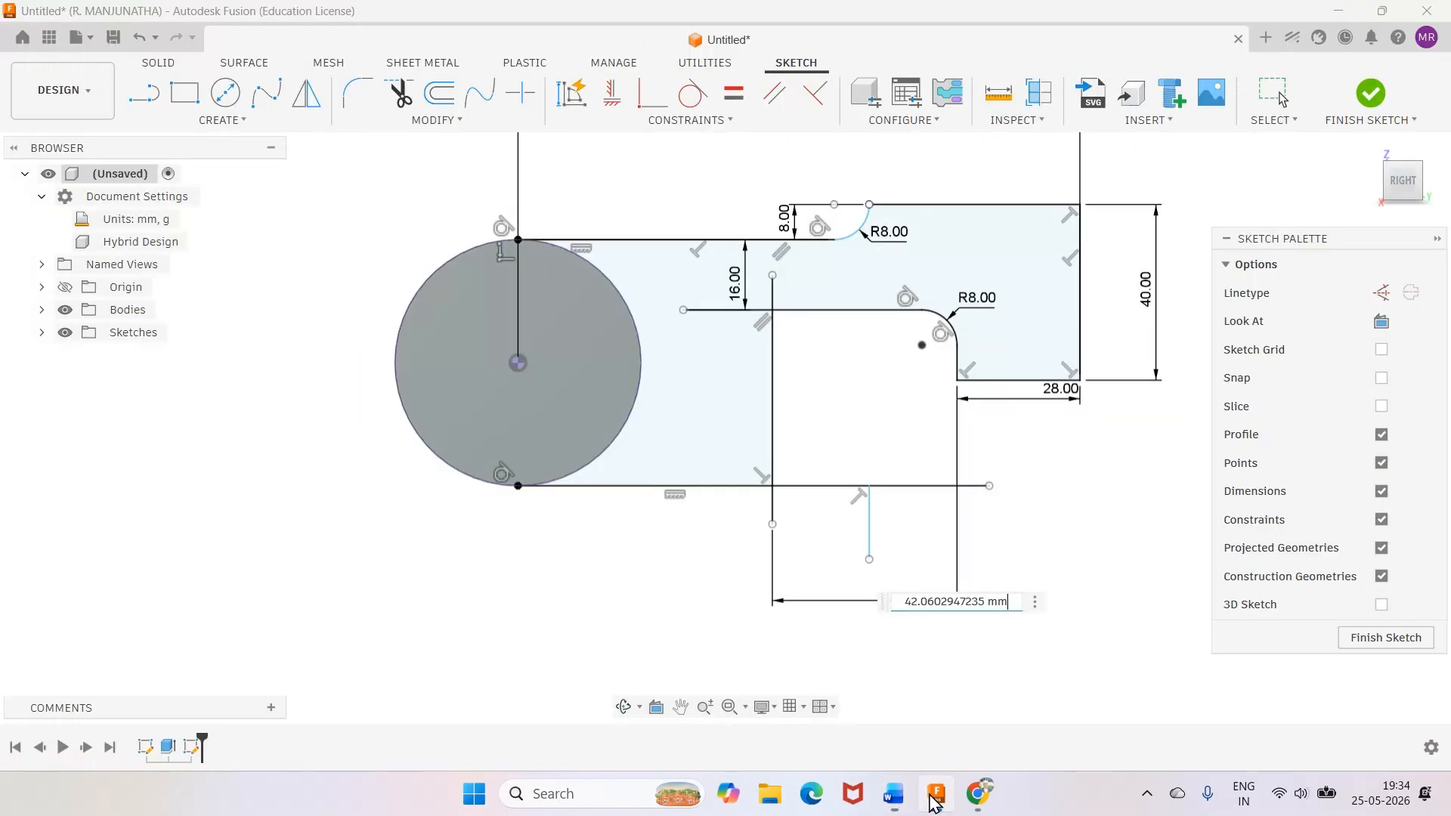
{"action": "left_click_drag", "start_coordinate": [1018, 603], "coordinate": [888, 597]}
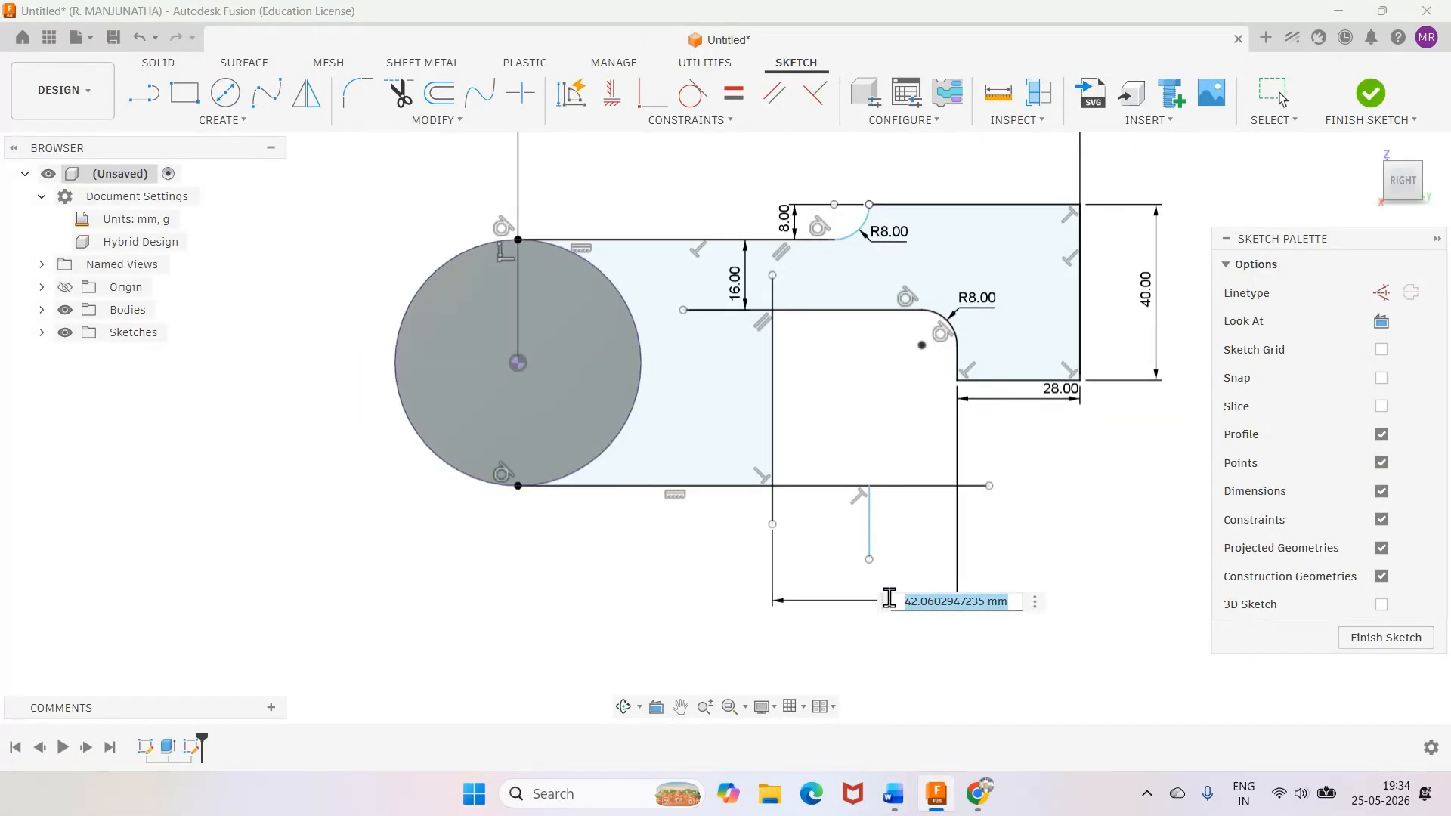
{"action": "type", "text": "56"}
{"action": "key", "text": "Return"}
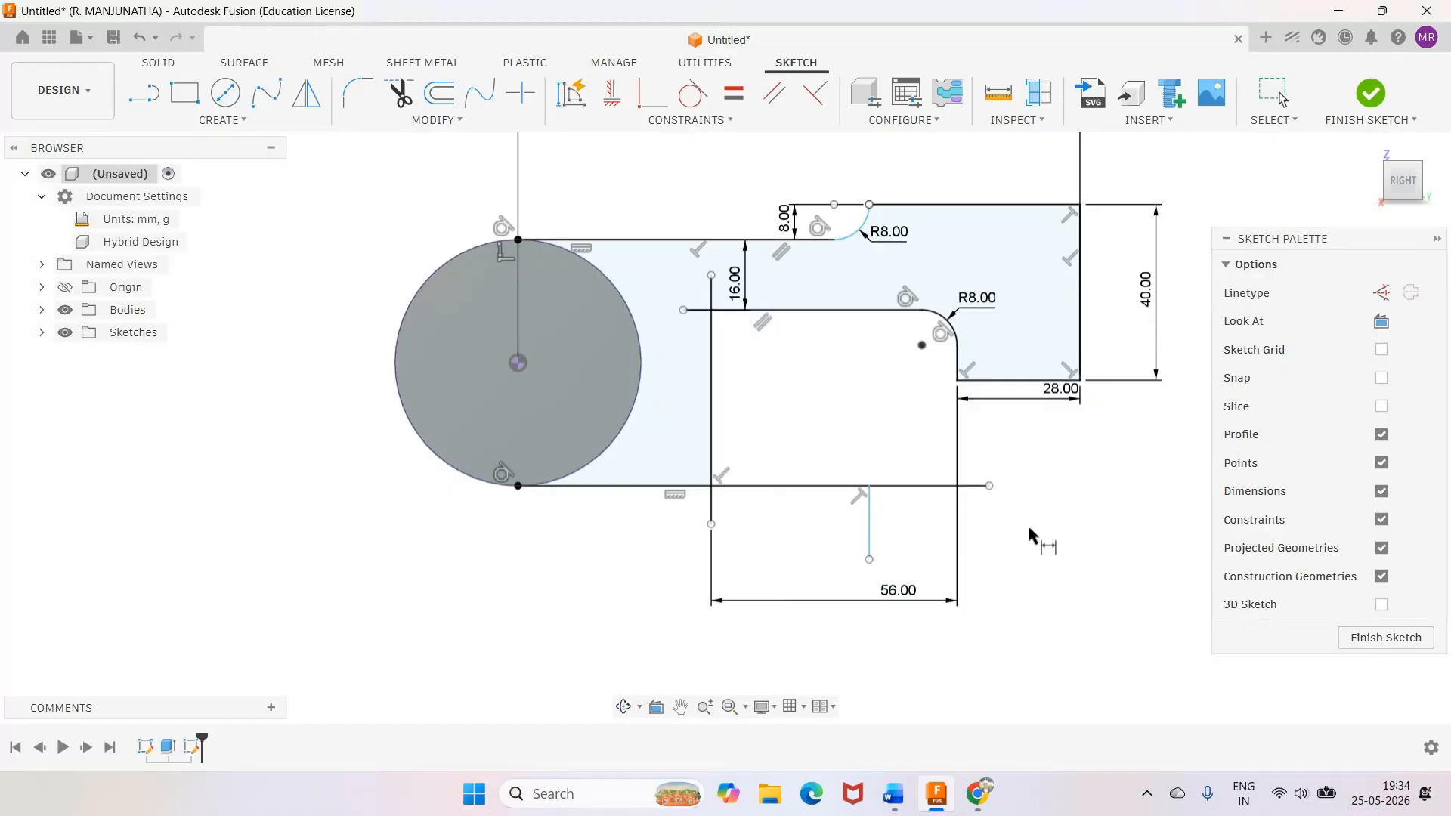
Delete the leftover short vertical line hanging below the body's bottom line
{"action": "left_click", "coordinate": [1273, 93]}
{"action": "left_click", "coordinate": [869, 532]}
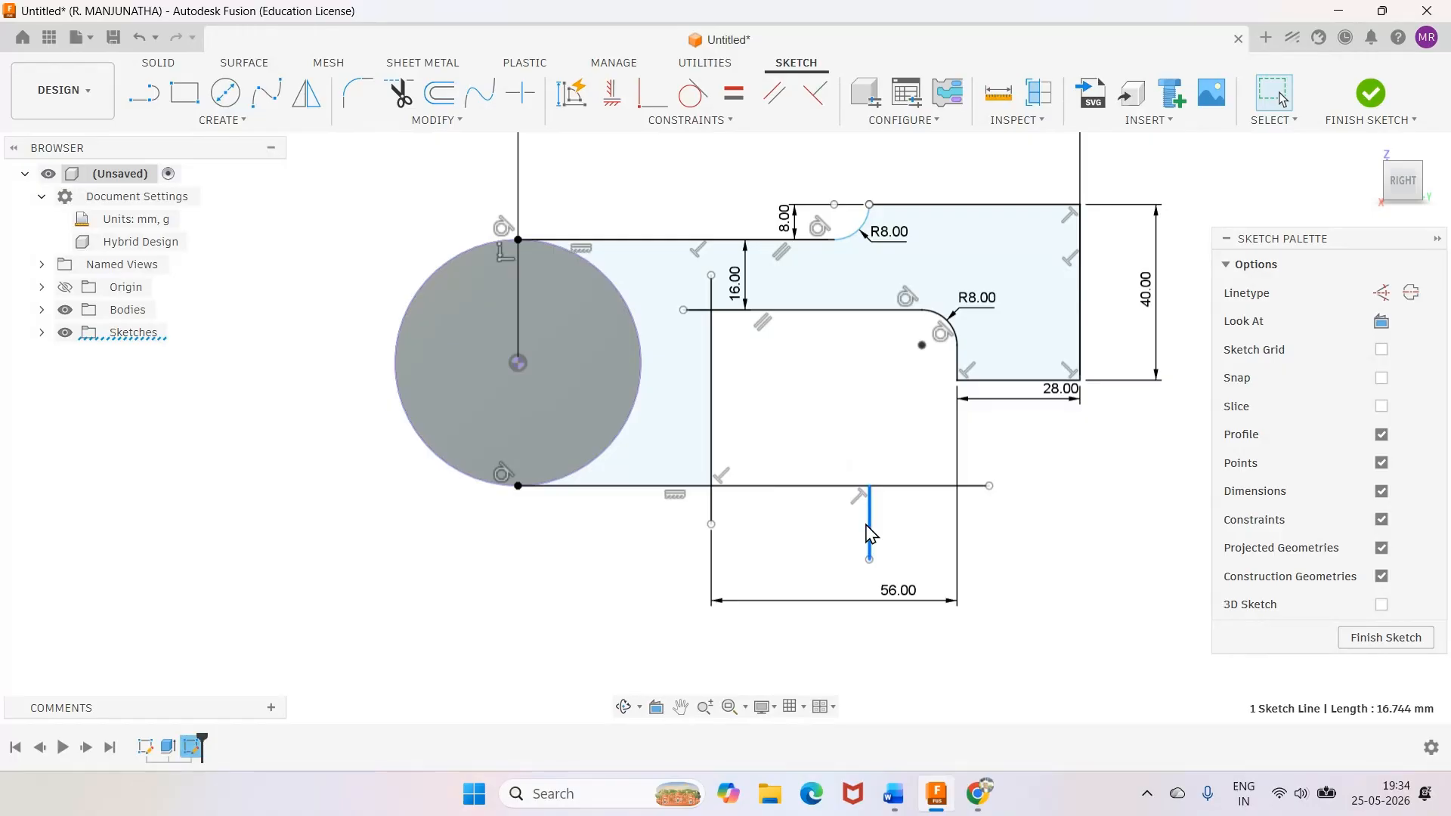
{"action": "key", "text": "Delete"}
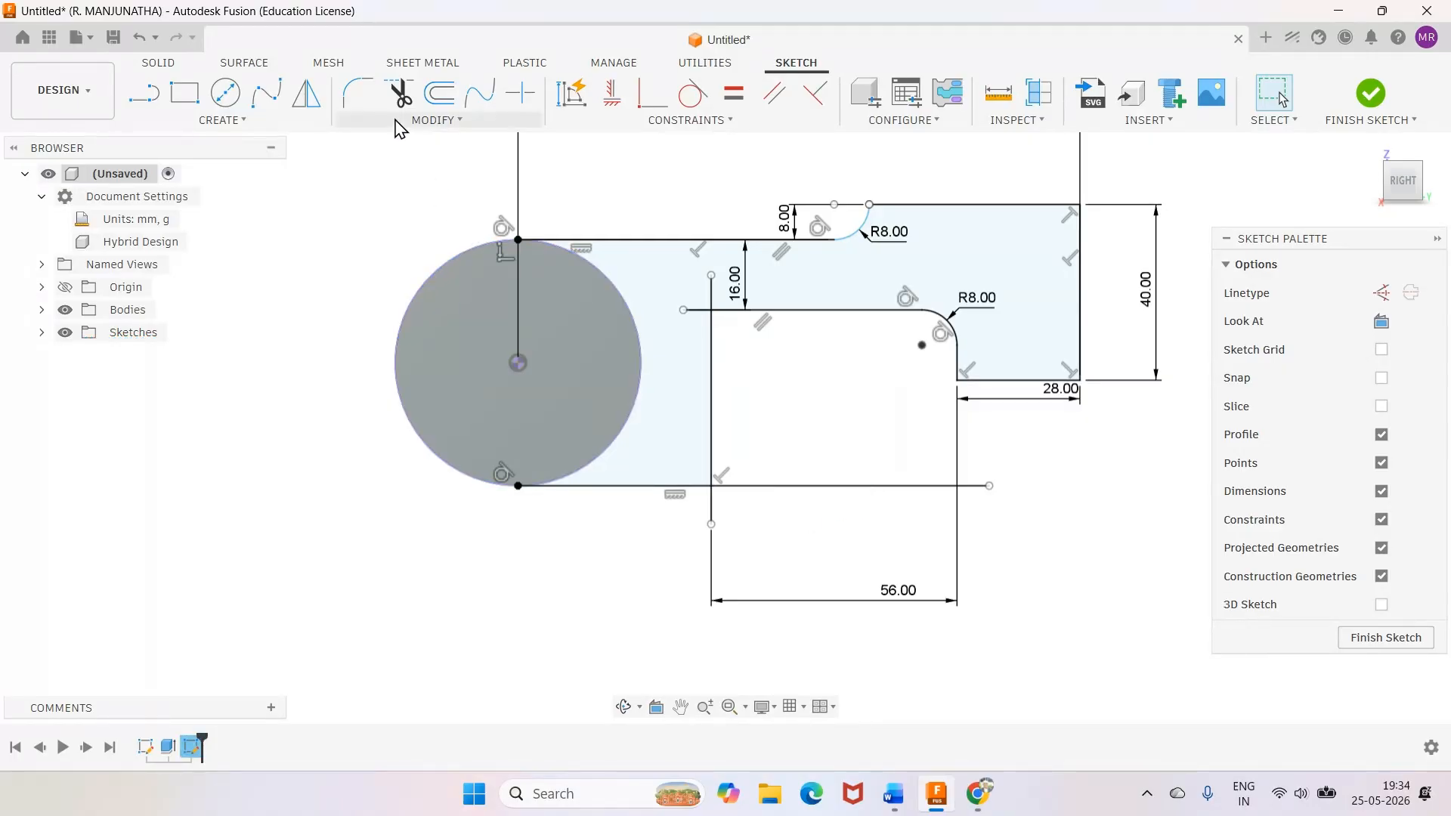
Trim the overhangs where the cutout's new vertical crosses the body's bottom line and the 16 mm offset line
{"action": "left_click", "coordinate": [399, 94]}
{"action": "left_click", "coordinate": [712, 511]}
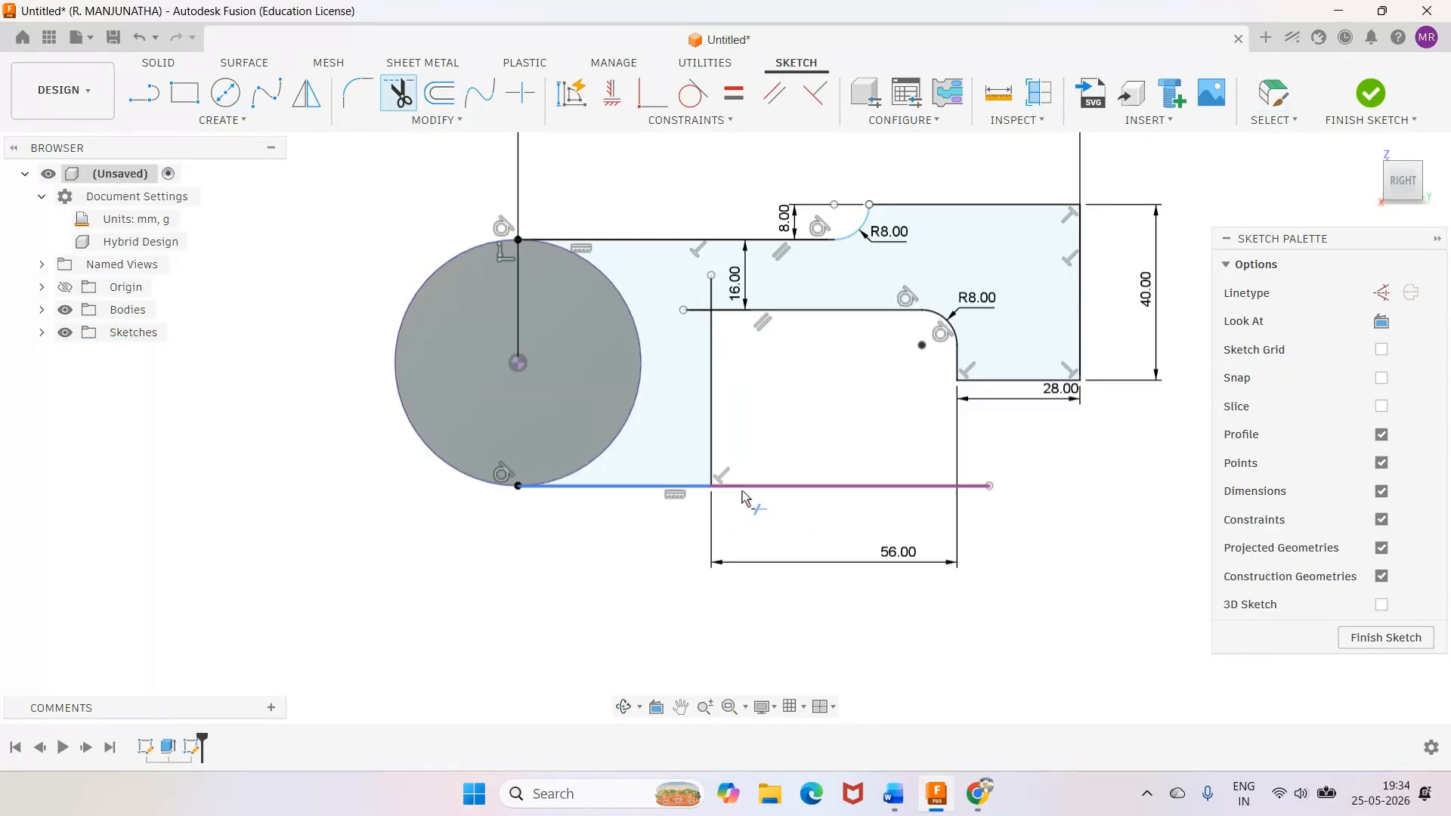
{"action": "left_click", "coordinate": [747, 488]}
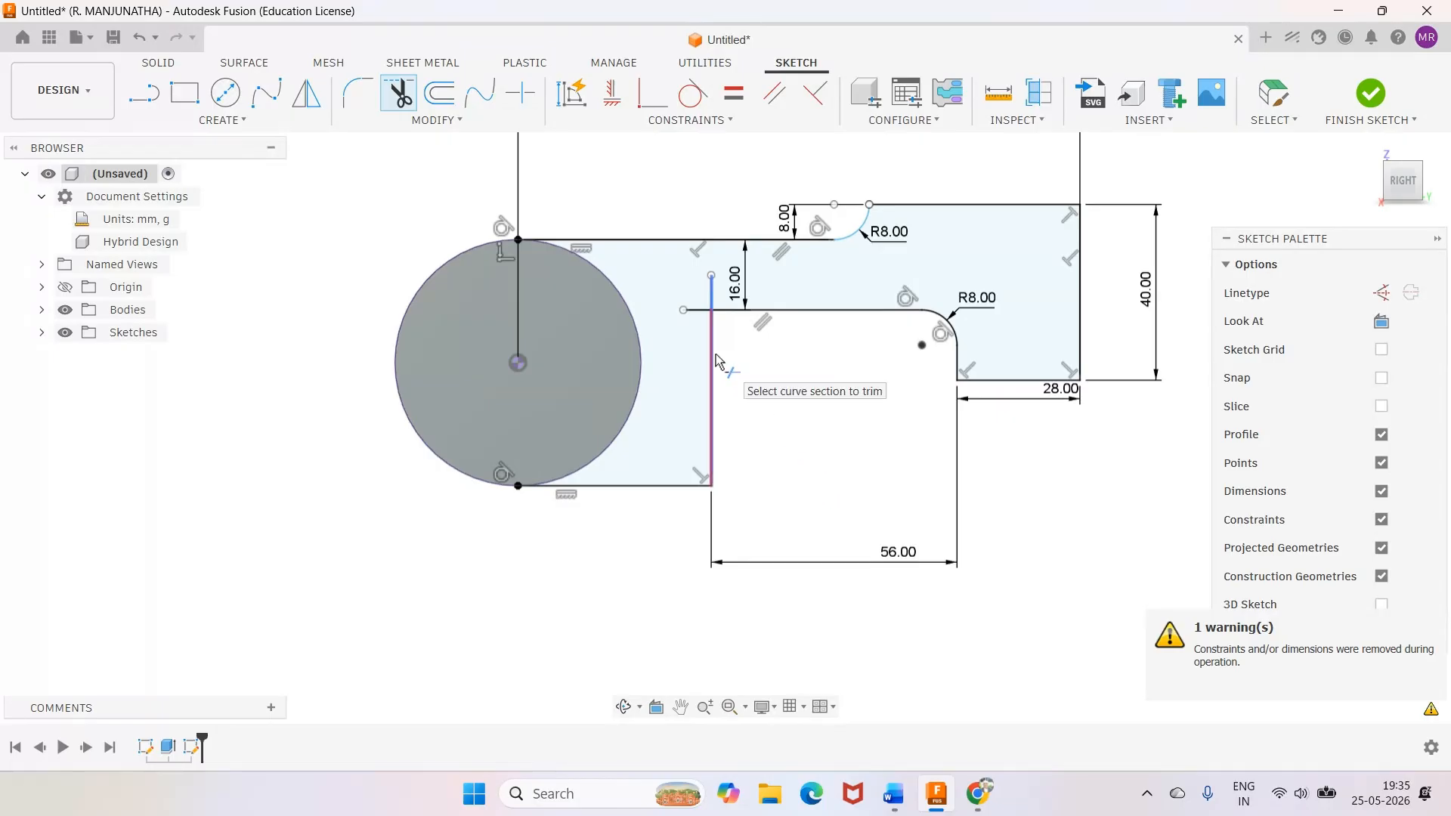
{"action": "left_click", "coordinate": [698, 310]}
{"action": "left_click", "coordinate": [702, 308]}
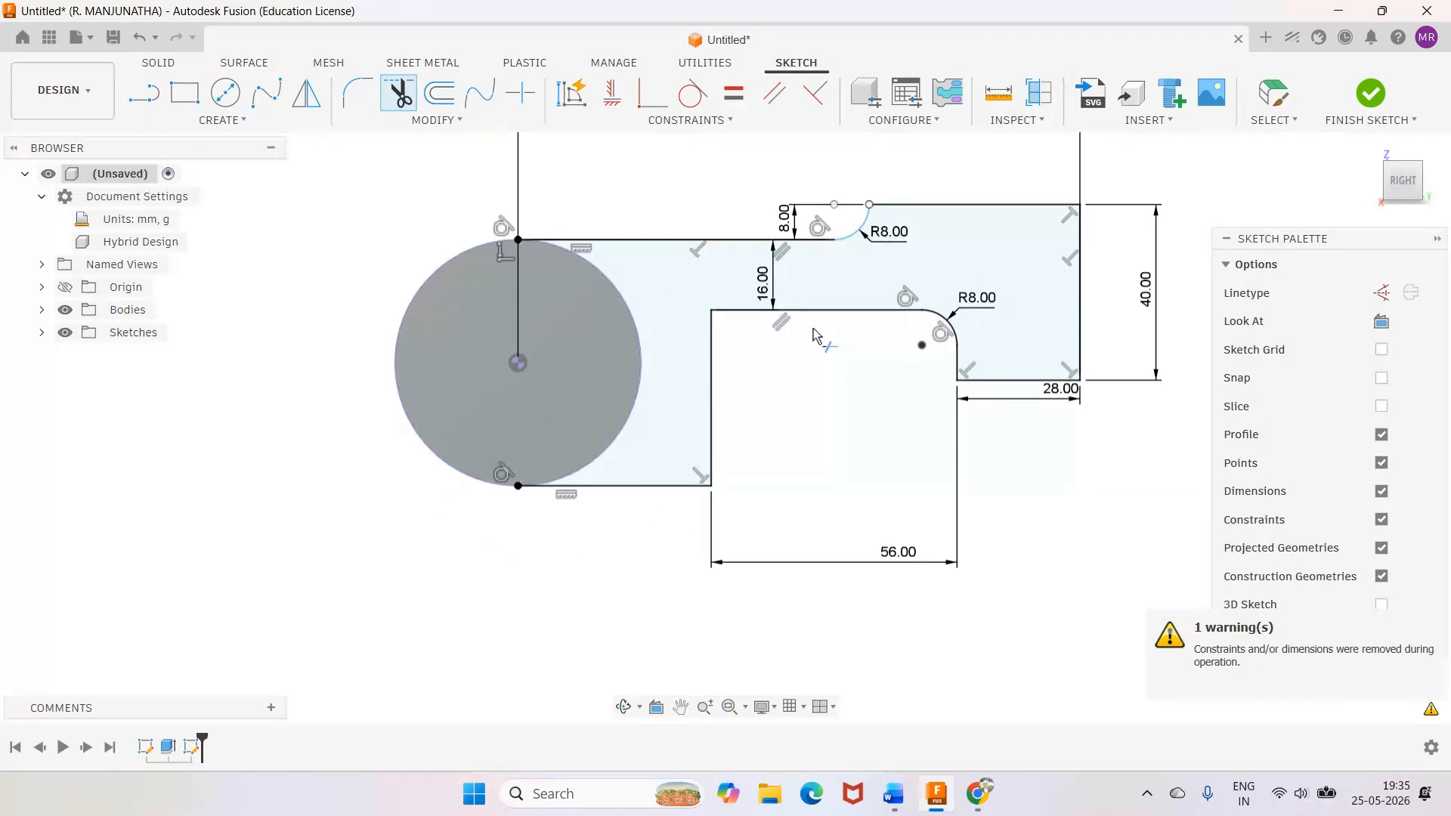
Consult the Word drawing and fillet the corner between the cutout's new vertical and the 16 mm offset line at 8 mm in Fusion
{"action": "left_click", "coordinate": [894, 795]}
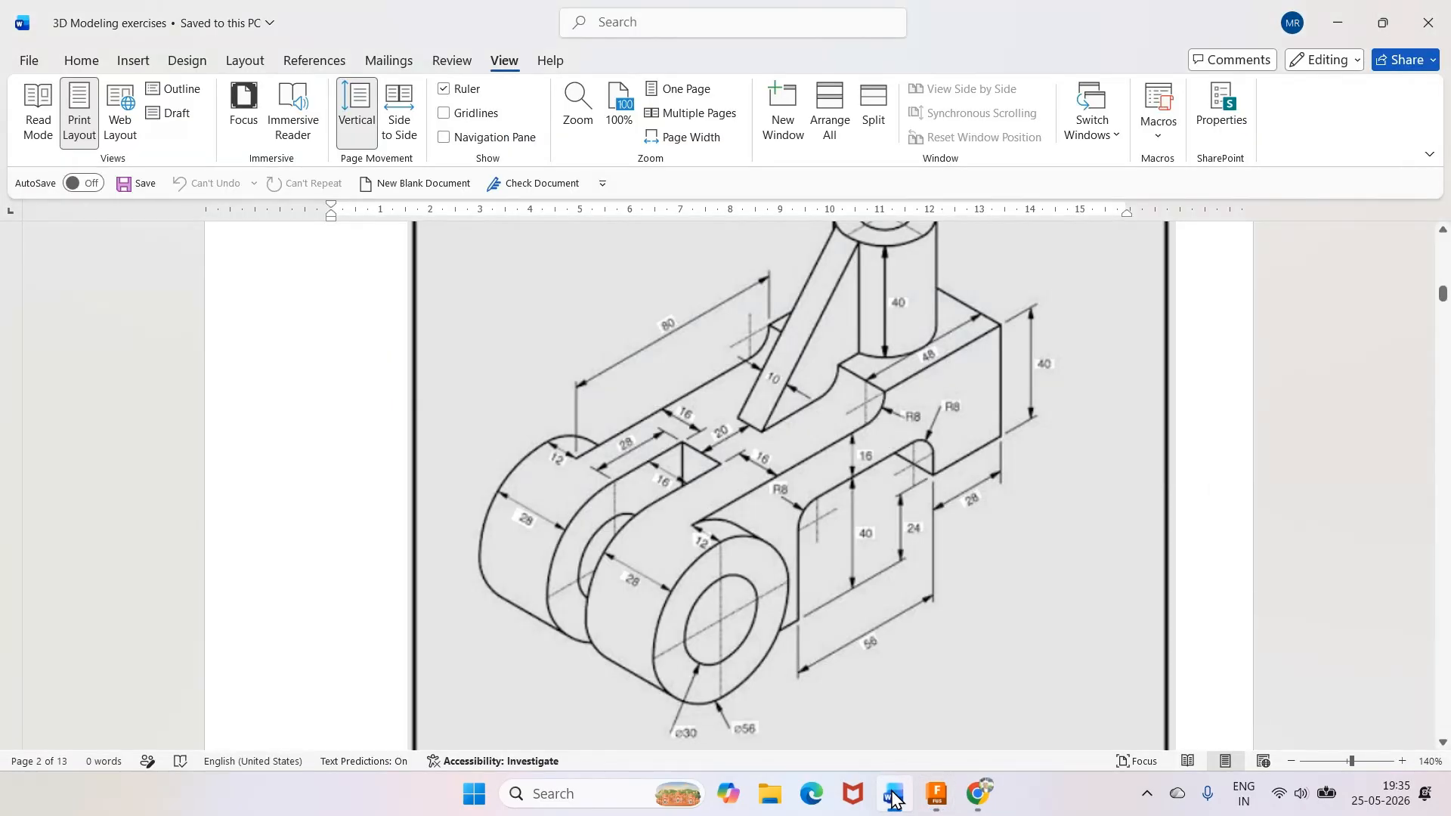
{"action": "left_click", "coordinate": [894, 798]}
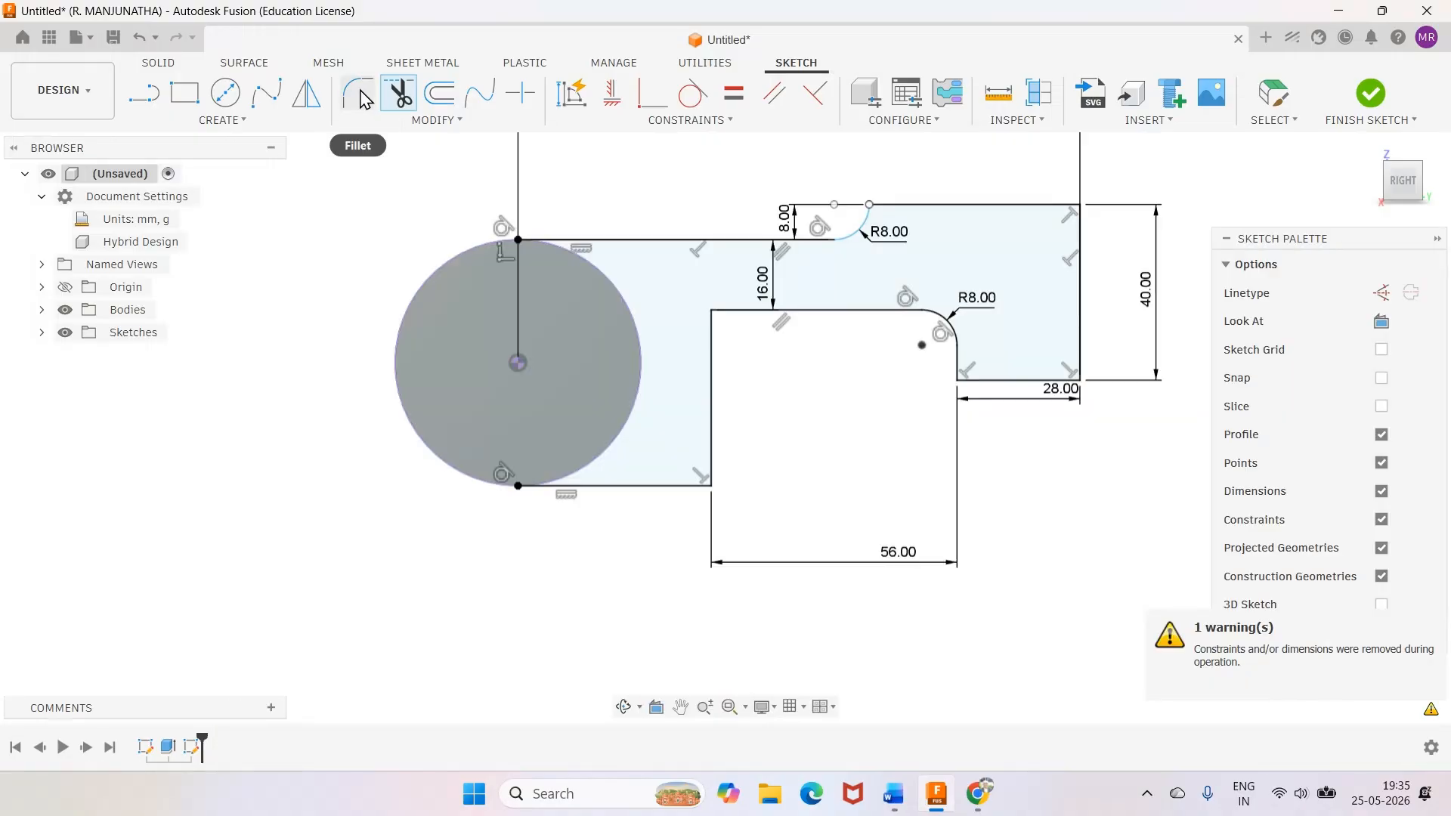
{"action": "left_click", "coordinate": [357, 93]}
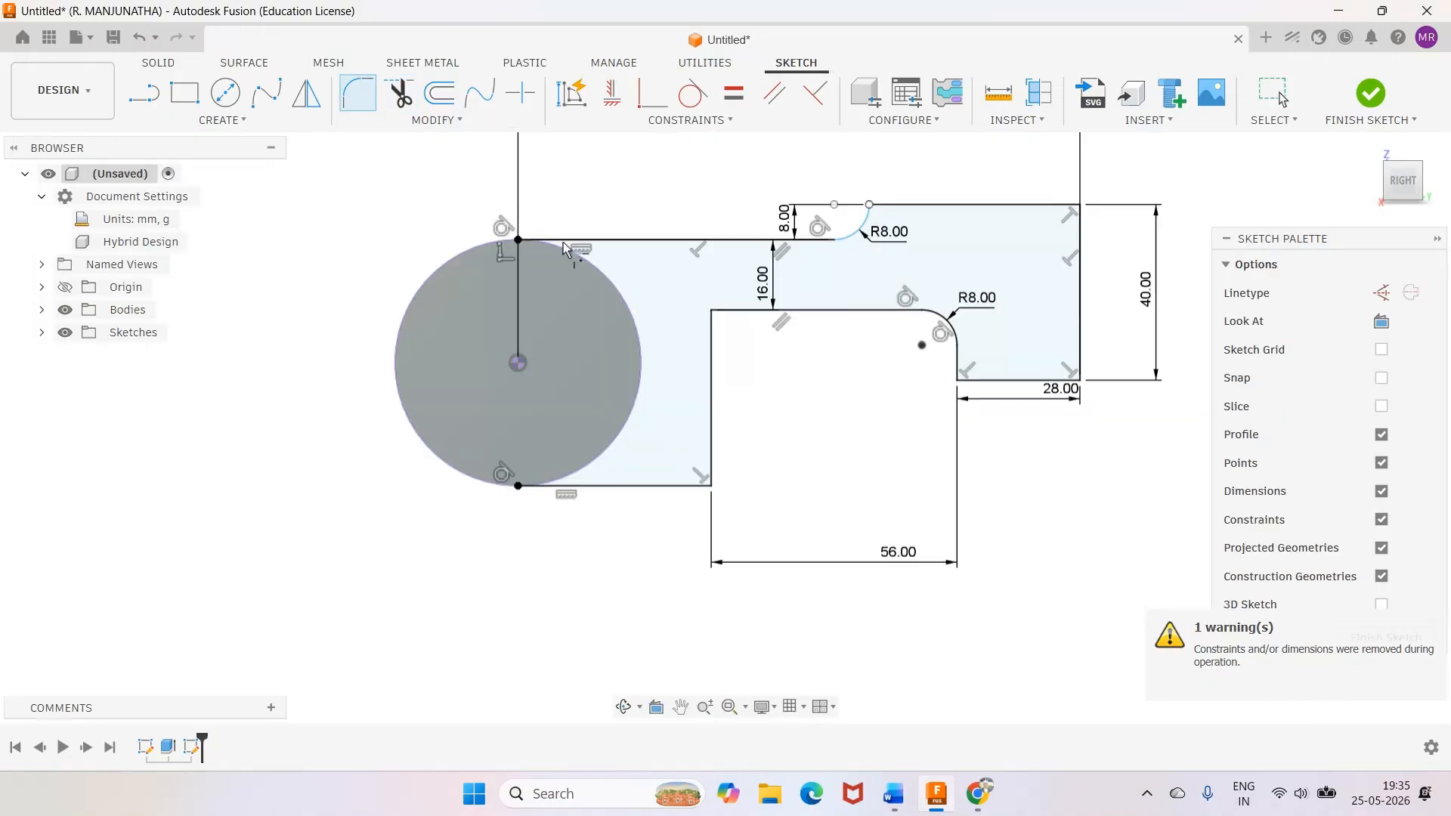
{"action": "left_click", "coordinate": [710, 354]}
{"action": "left_click", "coordinate": [826, 309]}
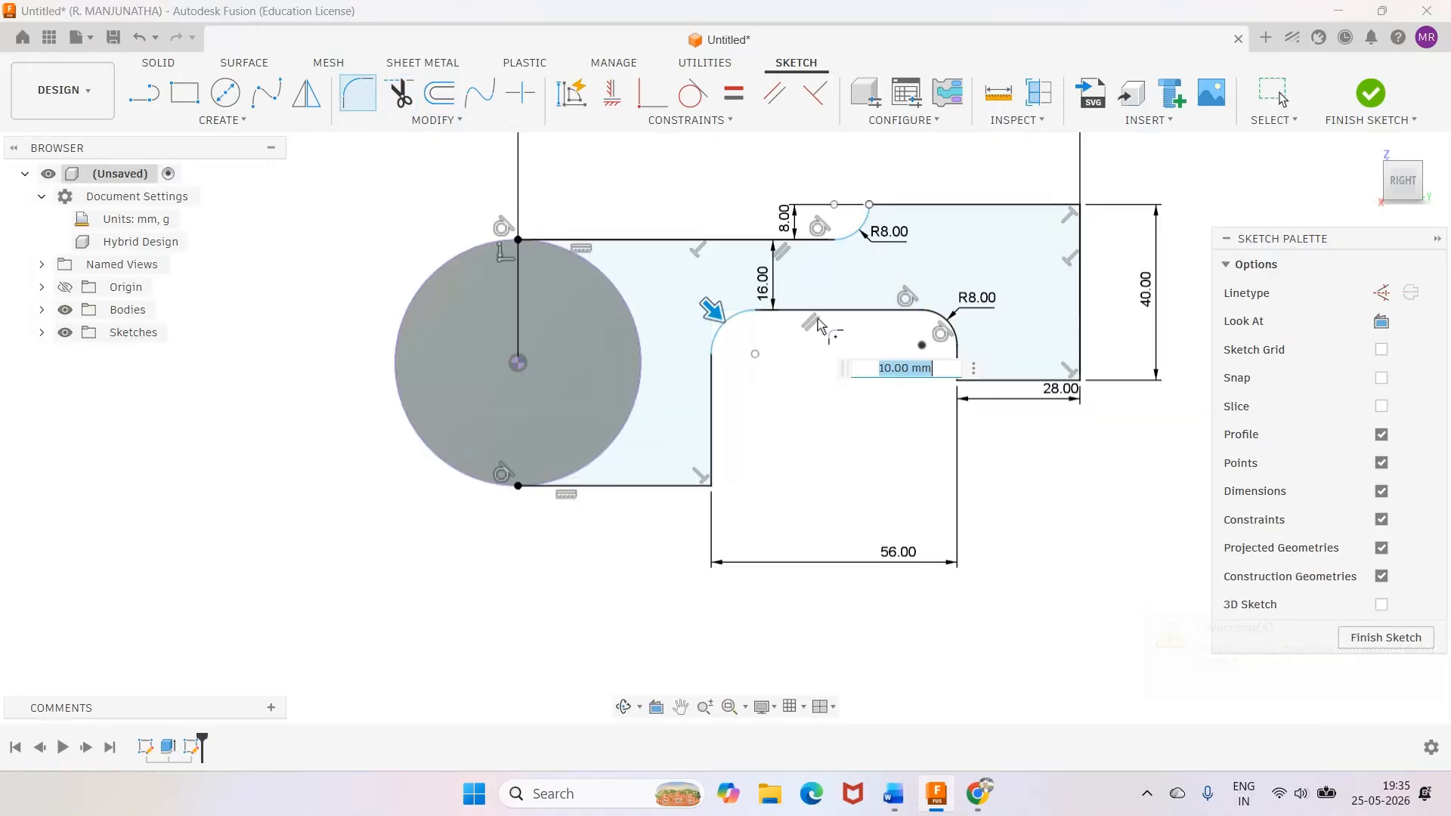
{"action": "type", "text": "8"}
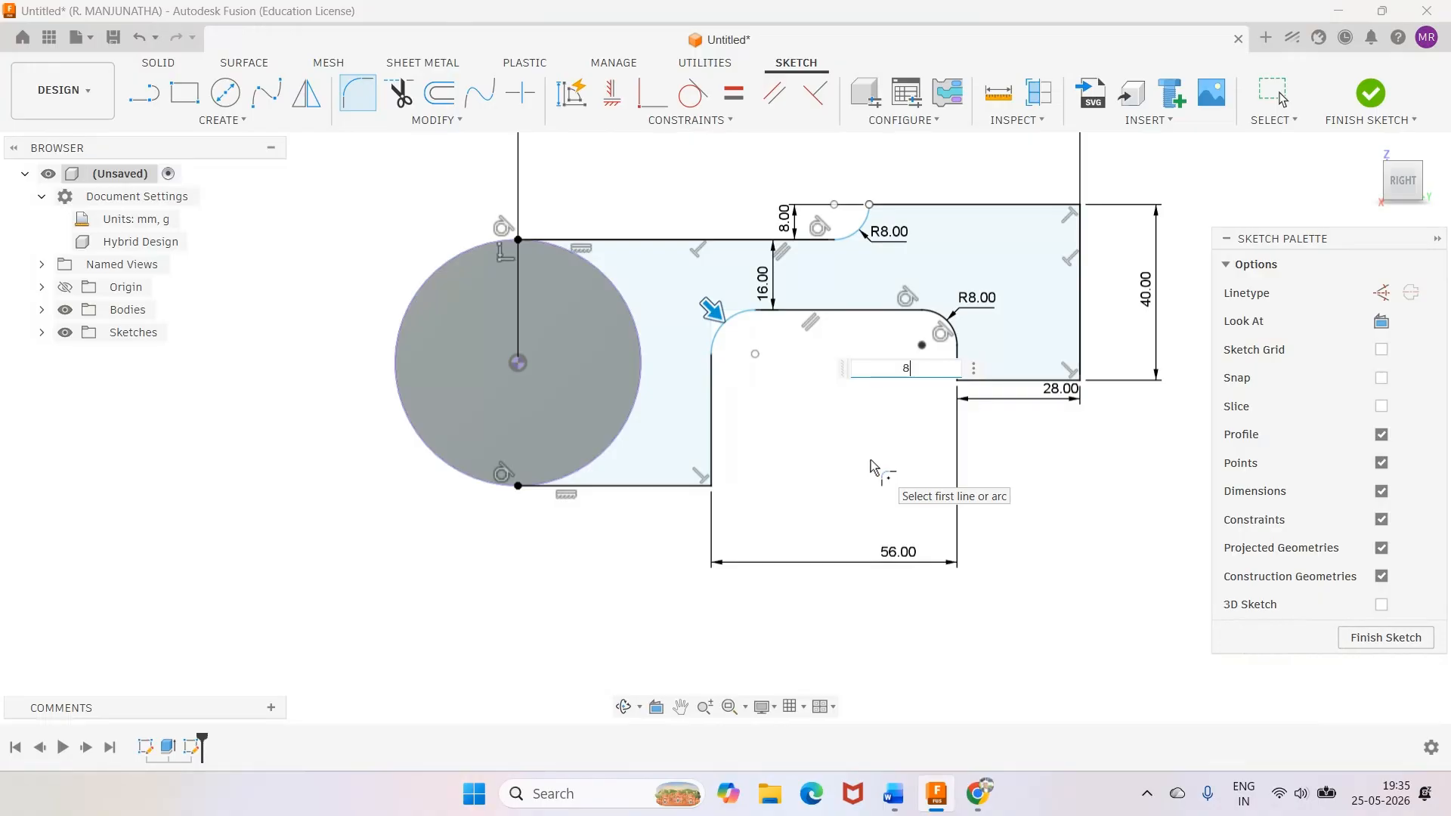
{"action": "key", "text": "Return"}
{"action": "key", "text": "Escape"}
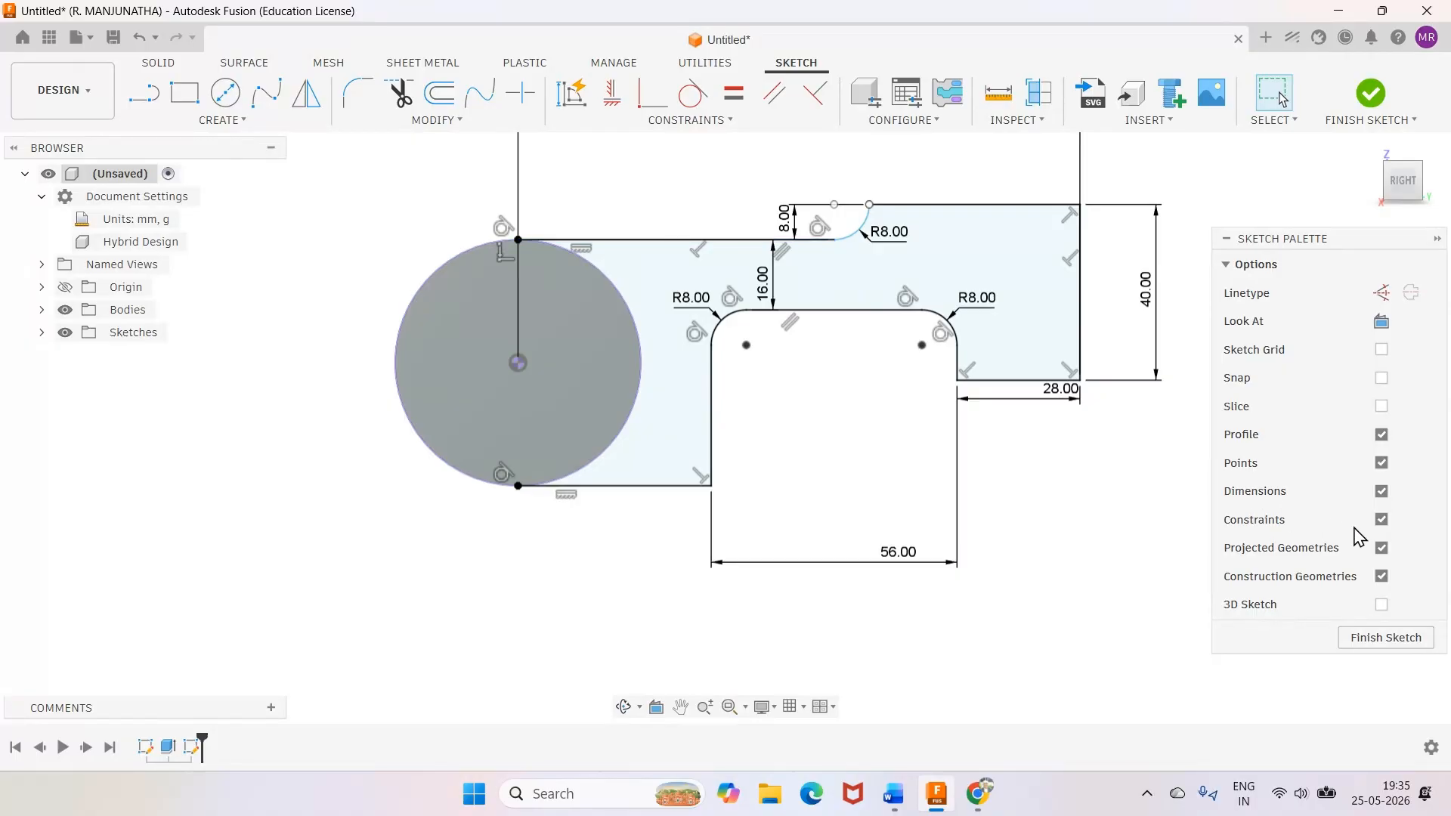
Hide the constraint symbols in the sketch
{"action": "left_click", "coordinate": [1380, 520]}
{"action": "scroll", "coordinate": [1056, 431], "scroll_direction": "down", "scroll_amount": 3}
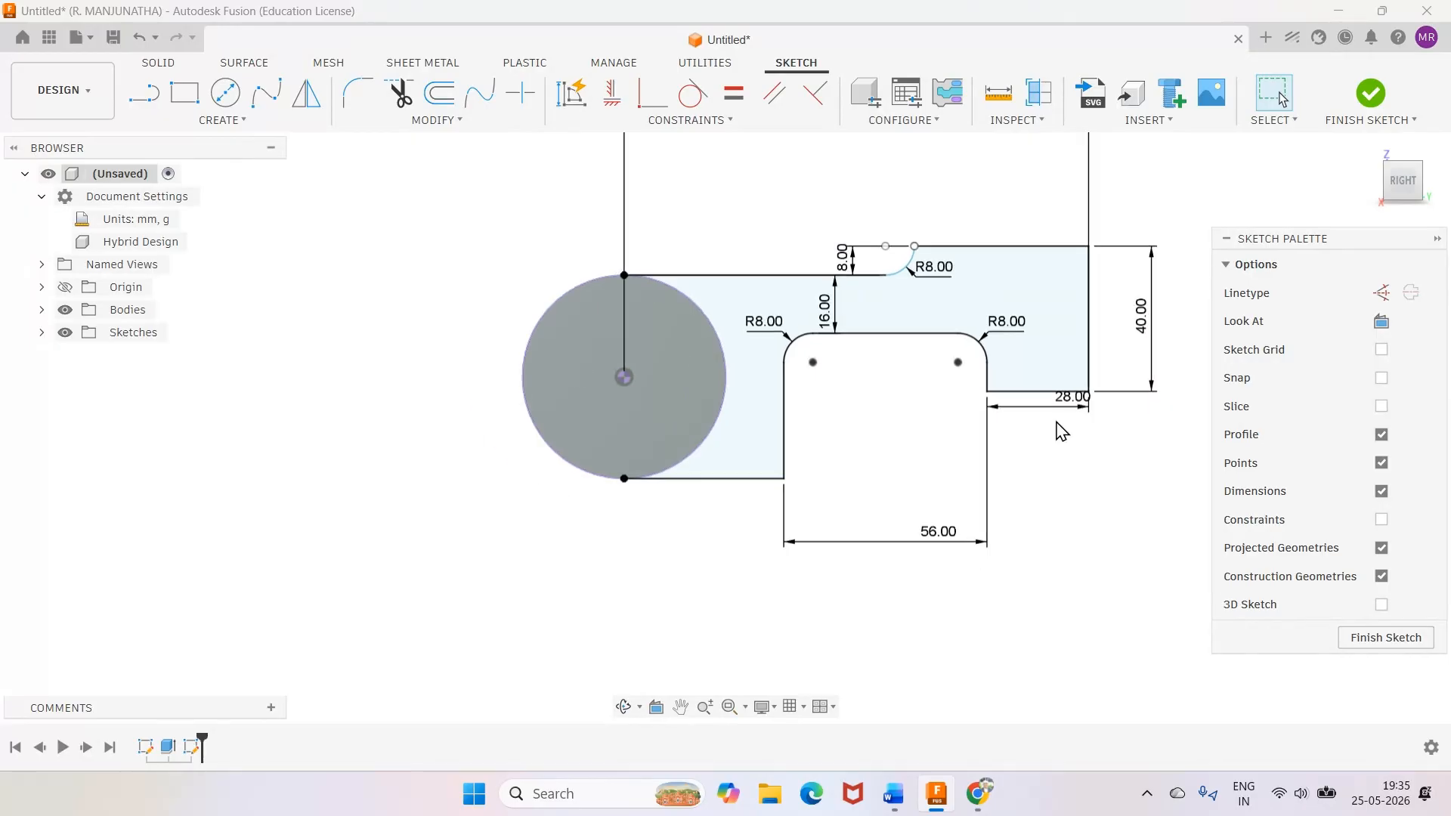
{"action": "scroll", "coordinate": [1056, 428], "scroll_direction": "down", "scroll_amount": 2}
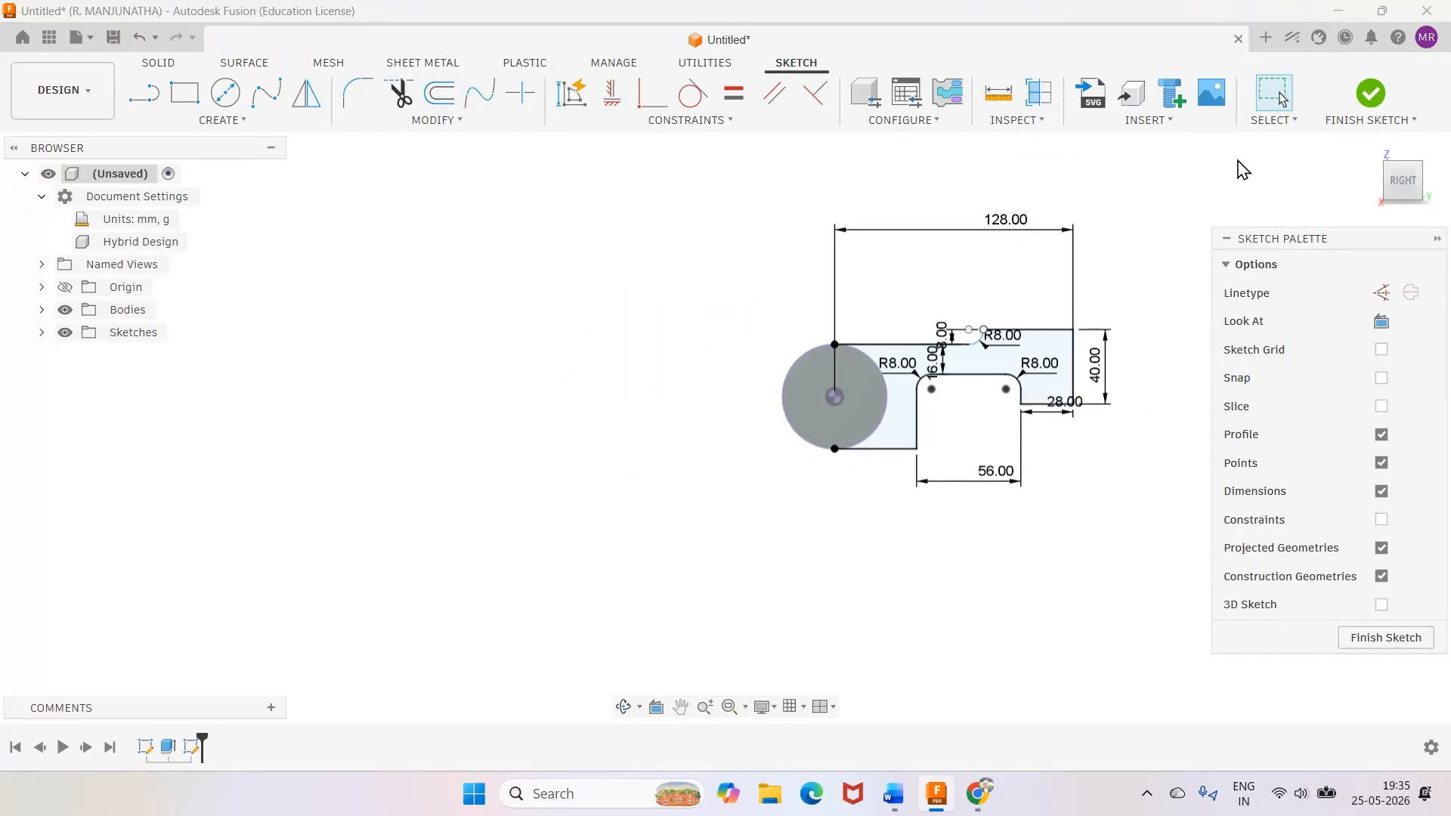
Reposition the 128, 56, 28, 40 and 16 mm dimensions so they sit neatly around the side profile
{"action": "left_click", "coordinate": [1274, 94]}
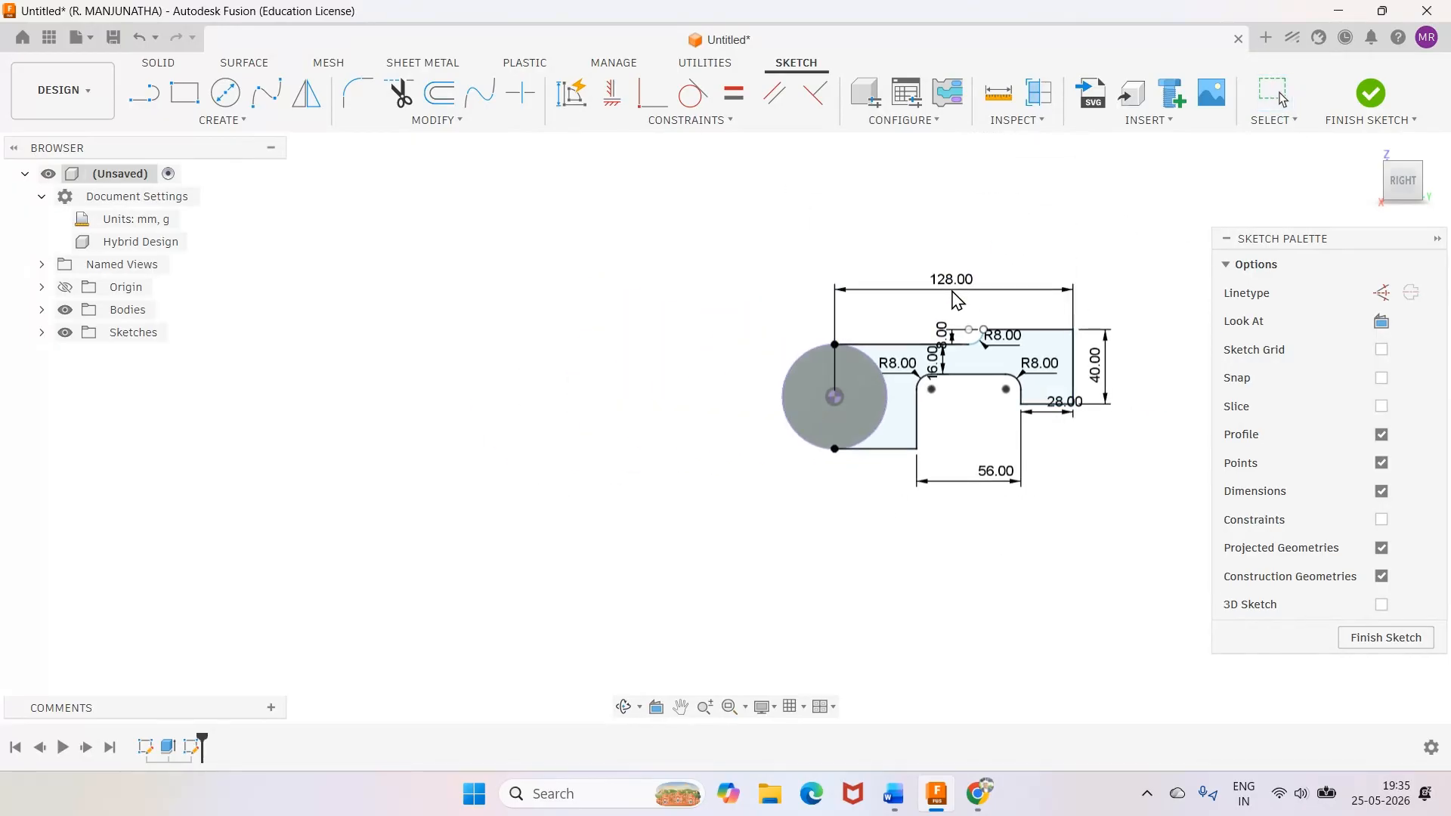
{"action": "scroll", "coordinate": [1092, 437], "scroll_direction": "down", "scroll_amount": 1}
{"action": "scroll", "coordinate": [1090, 435], "scroll_direction": "up", "scroll_amount": 5}
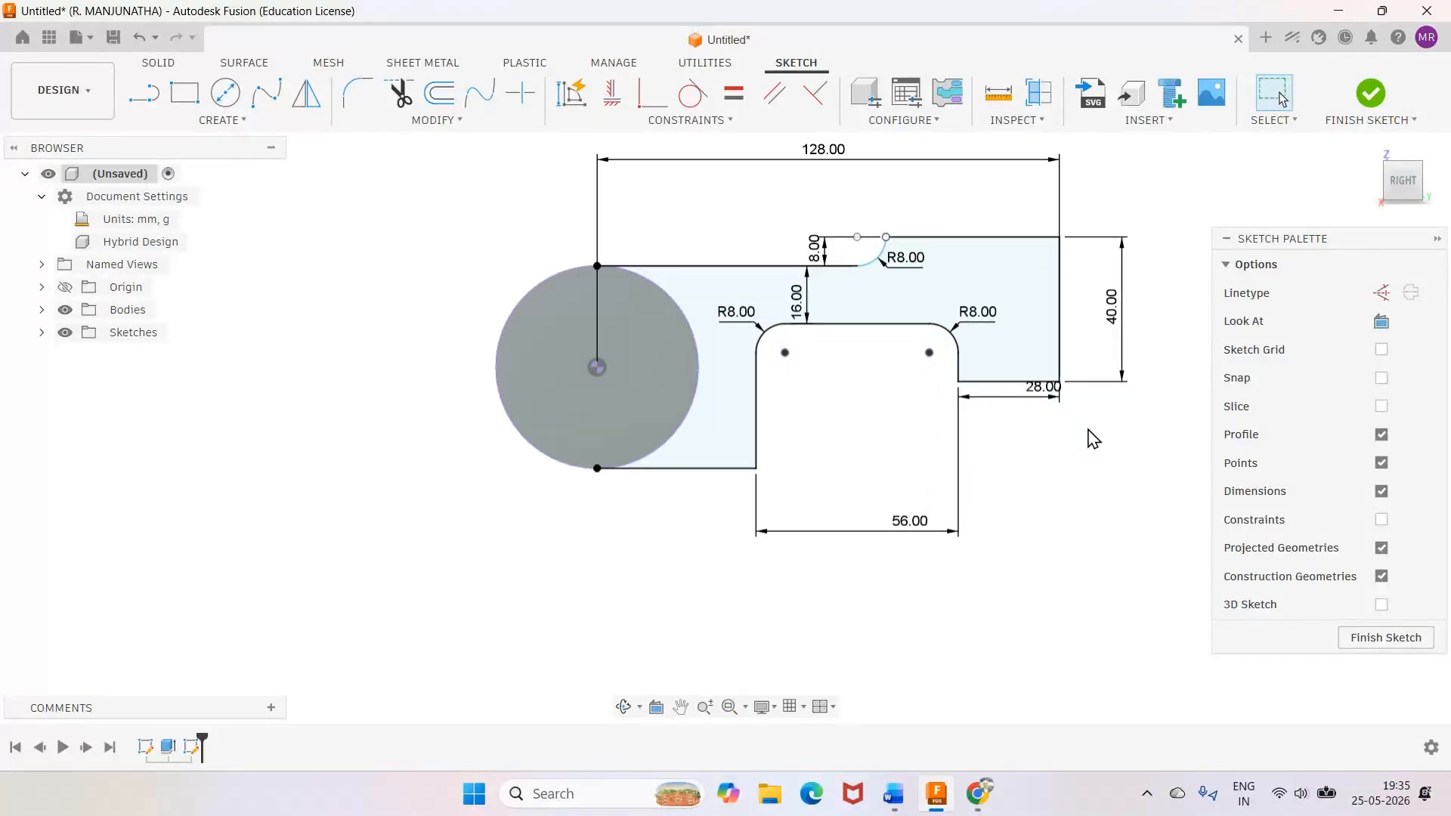
{"action": "left_click_drag", "start_coordinate": [904, 521], "coordinate": [842, 505]}
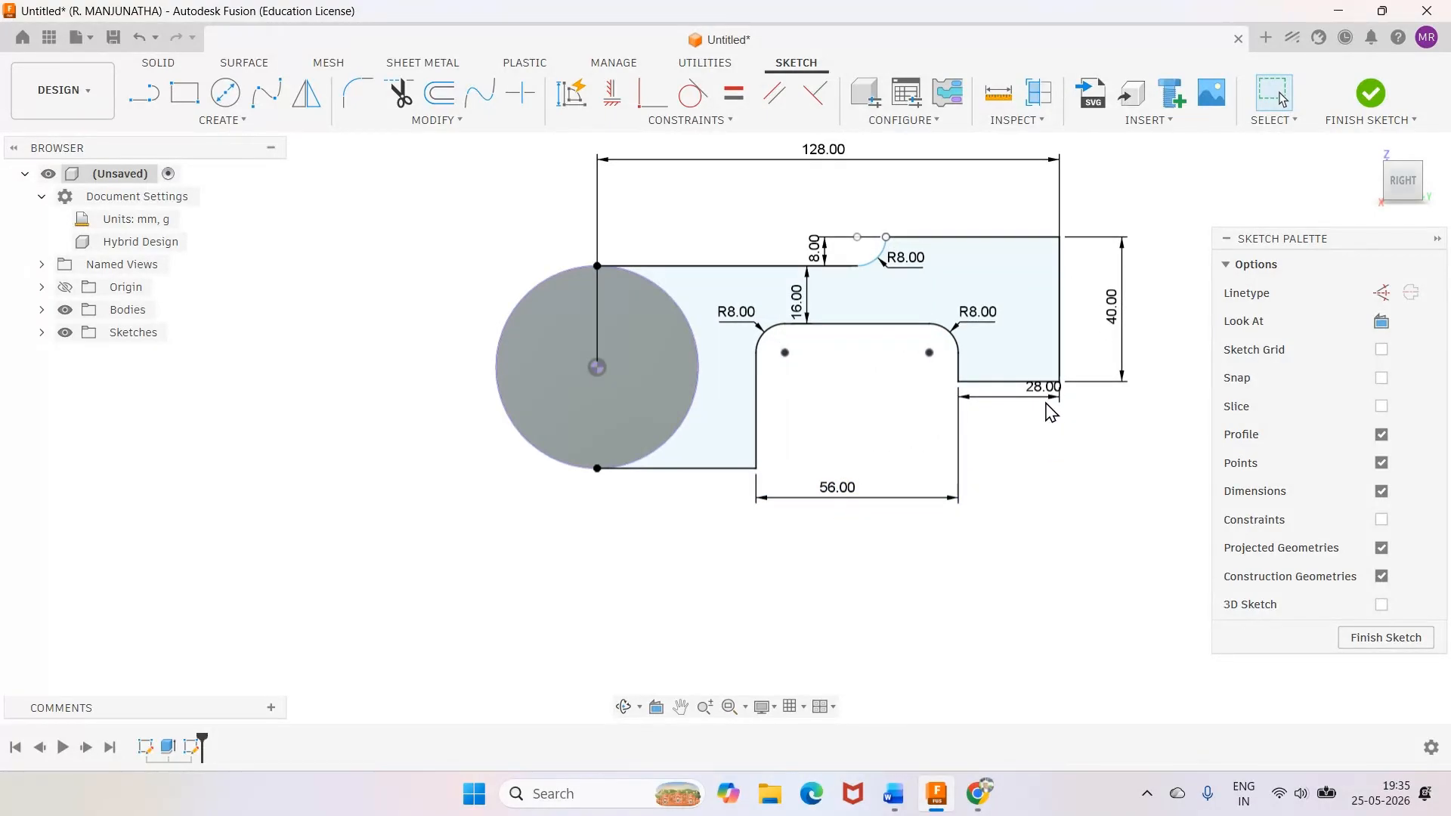
{"action": "left_click_drag", "start_coordinate": [1042, 392], "coordinate": [1012, 450]}
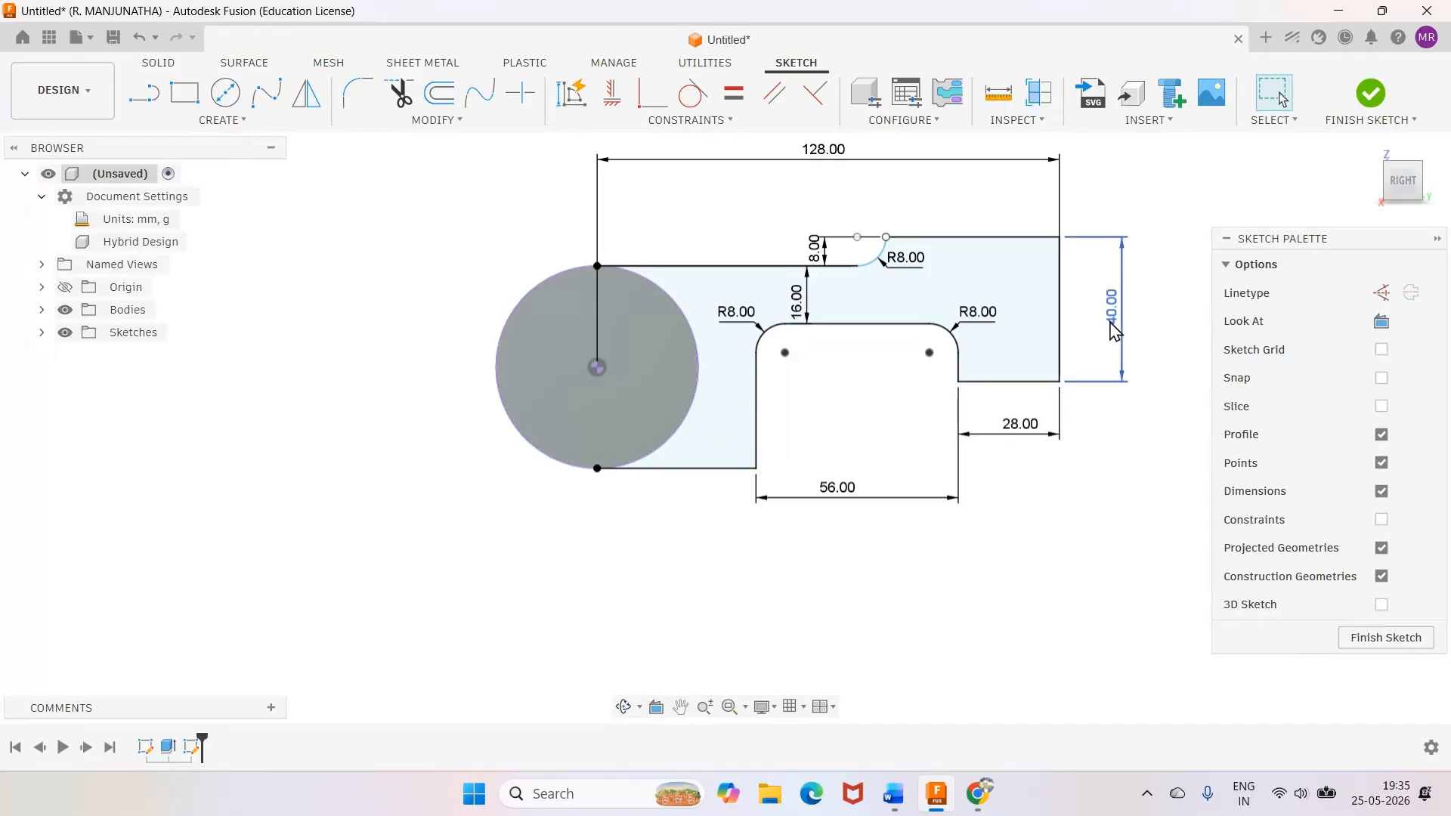
{"action": "left_click_drag", "start_coordinate": [1107, 330], "coordinate": [1095, 335]}
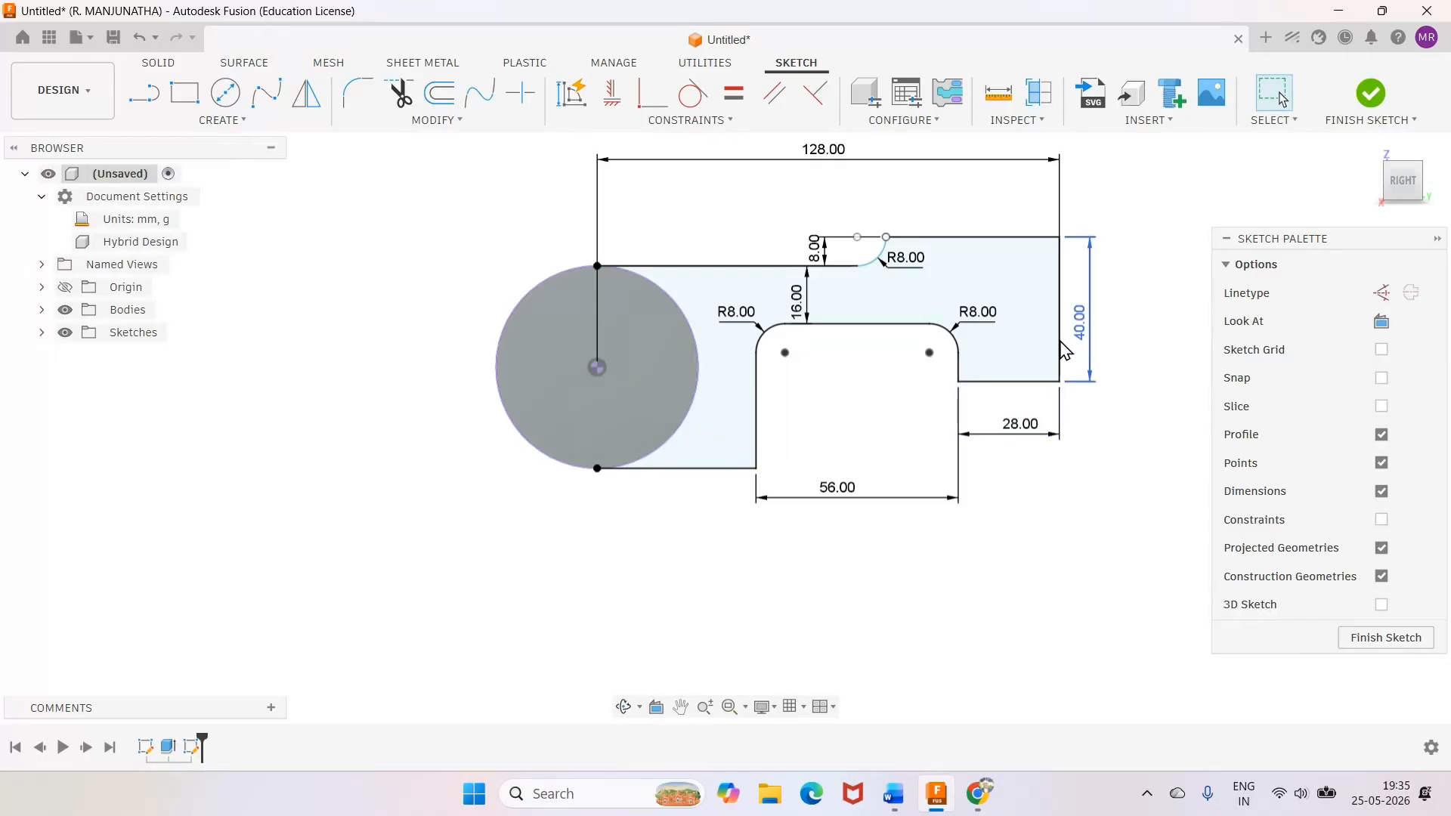
{"action": "left_click_drag", "start_coordinate": [808, 310], "coordinate": [824, 314]}
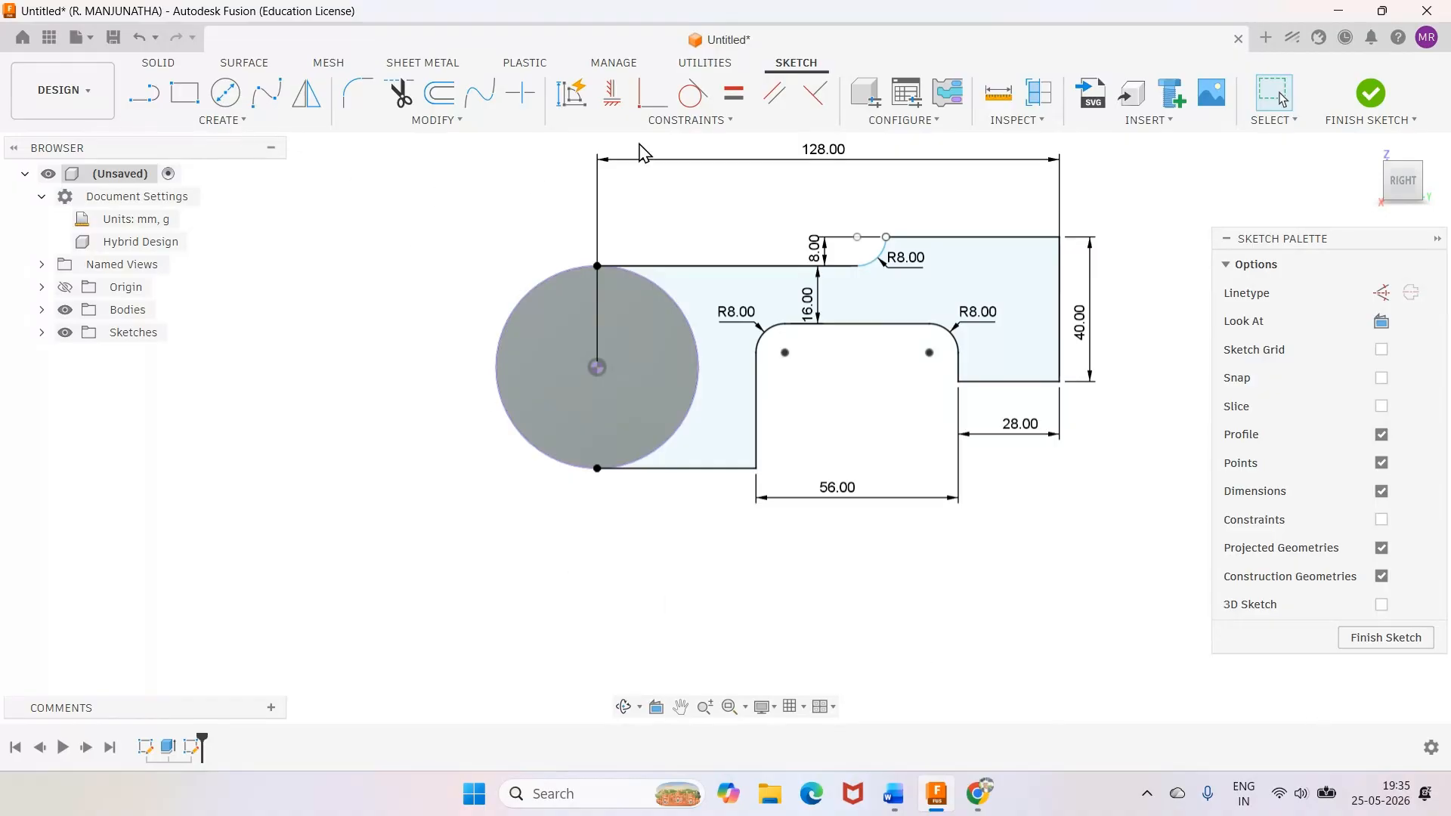
Add a driven diameter dimension to the cylinder's circle and finish the sketch
{"action": "key", "text": "d"}
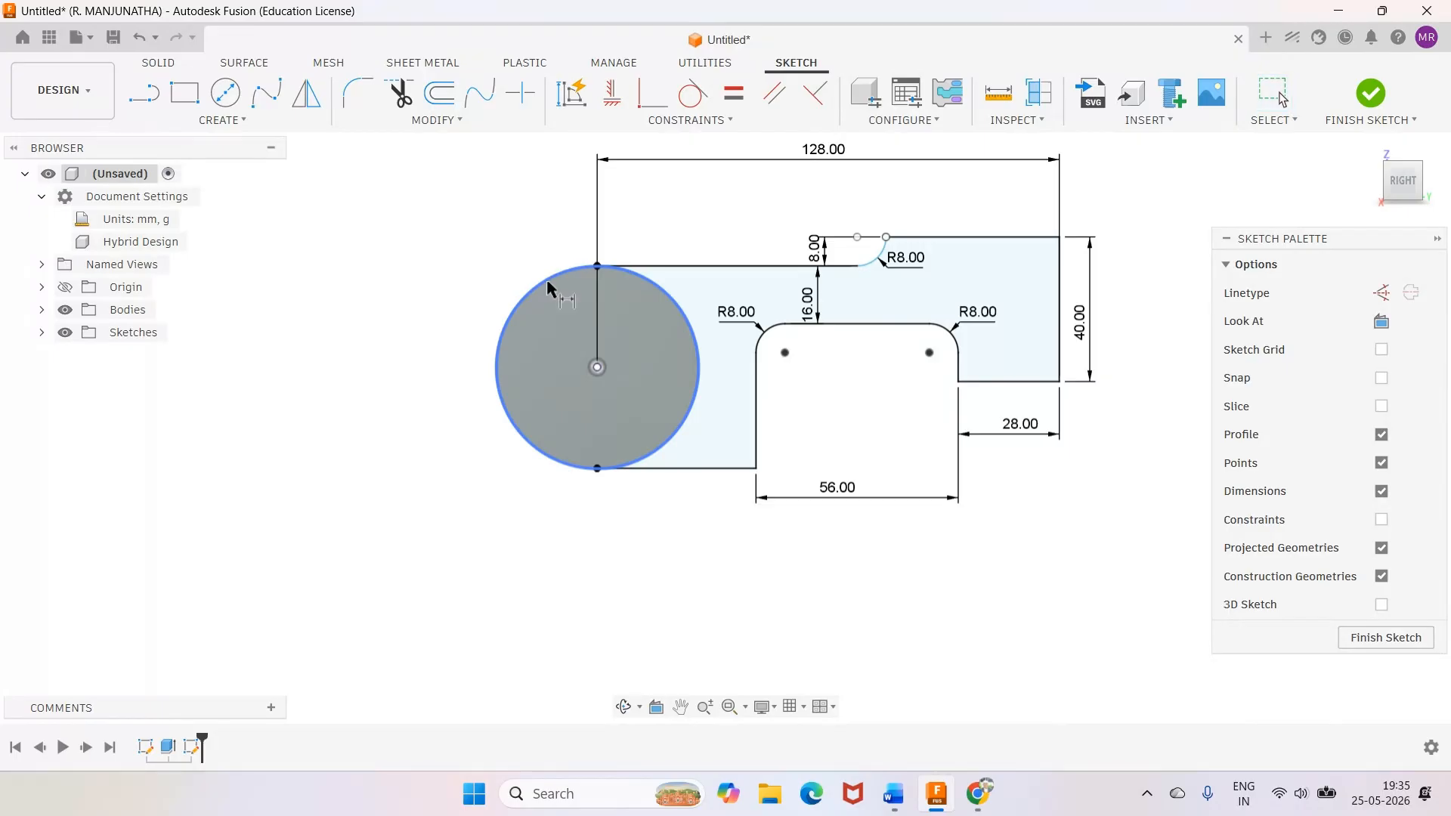
{"action": "left_click", "coordinate": [549, 283]}
{"action": "left_click", "coordinate": [517, 246]}
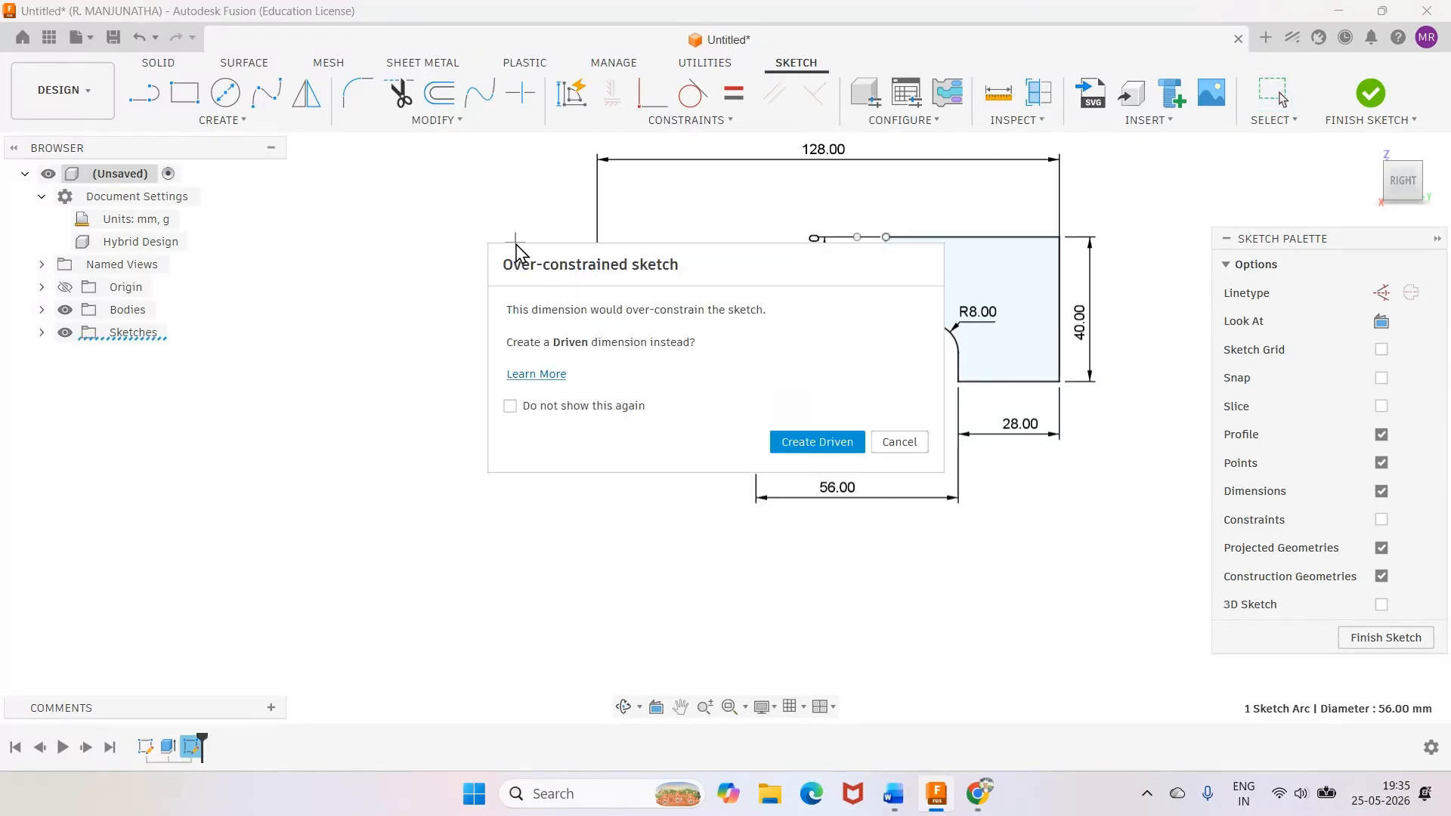
{"action": "left_click", "coordinate": [861, 447]}
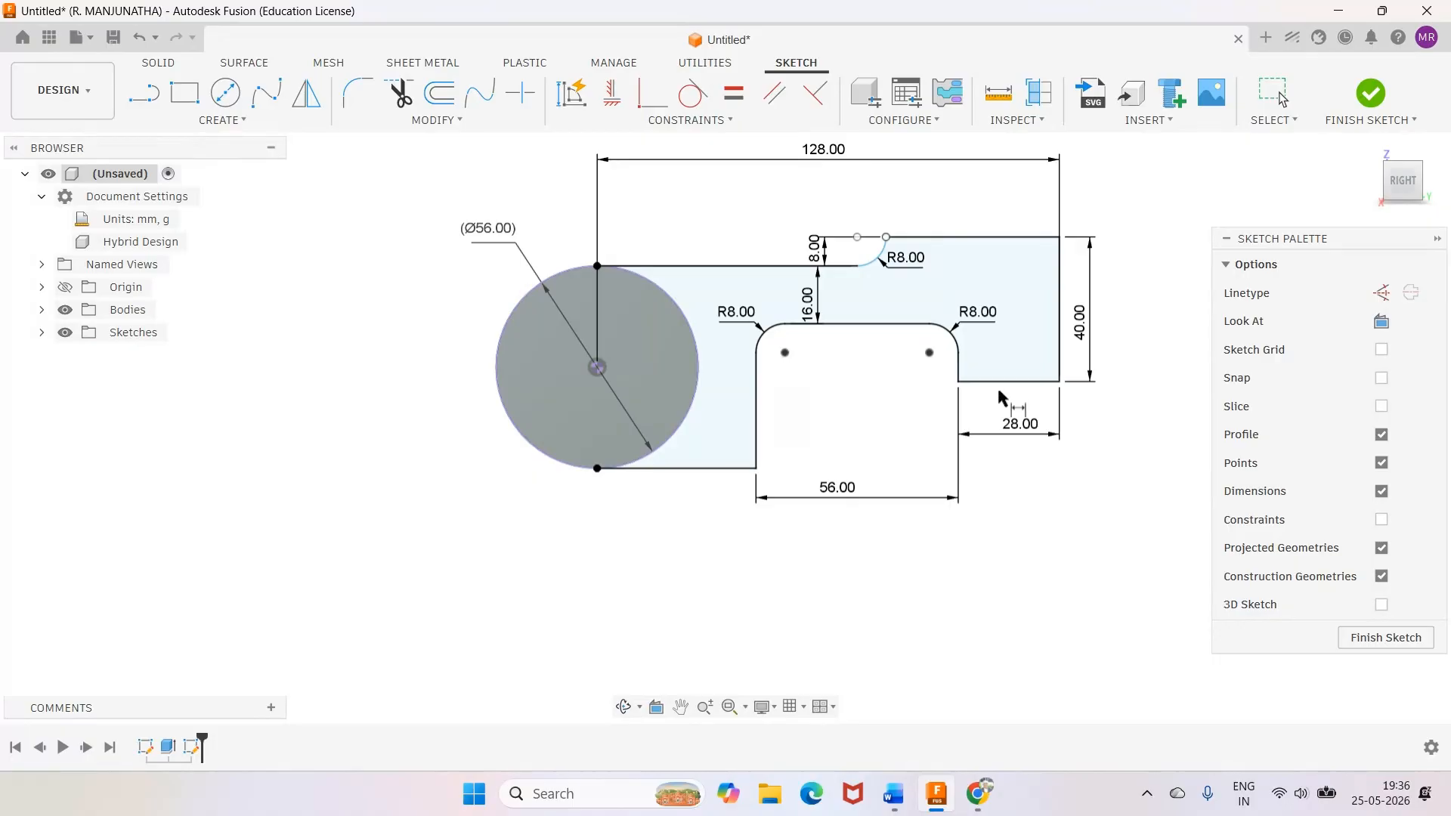
{"action": "left_click", "coordinate": [1373, 92]}
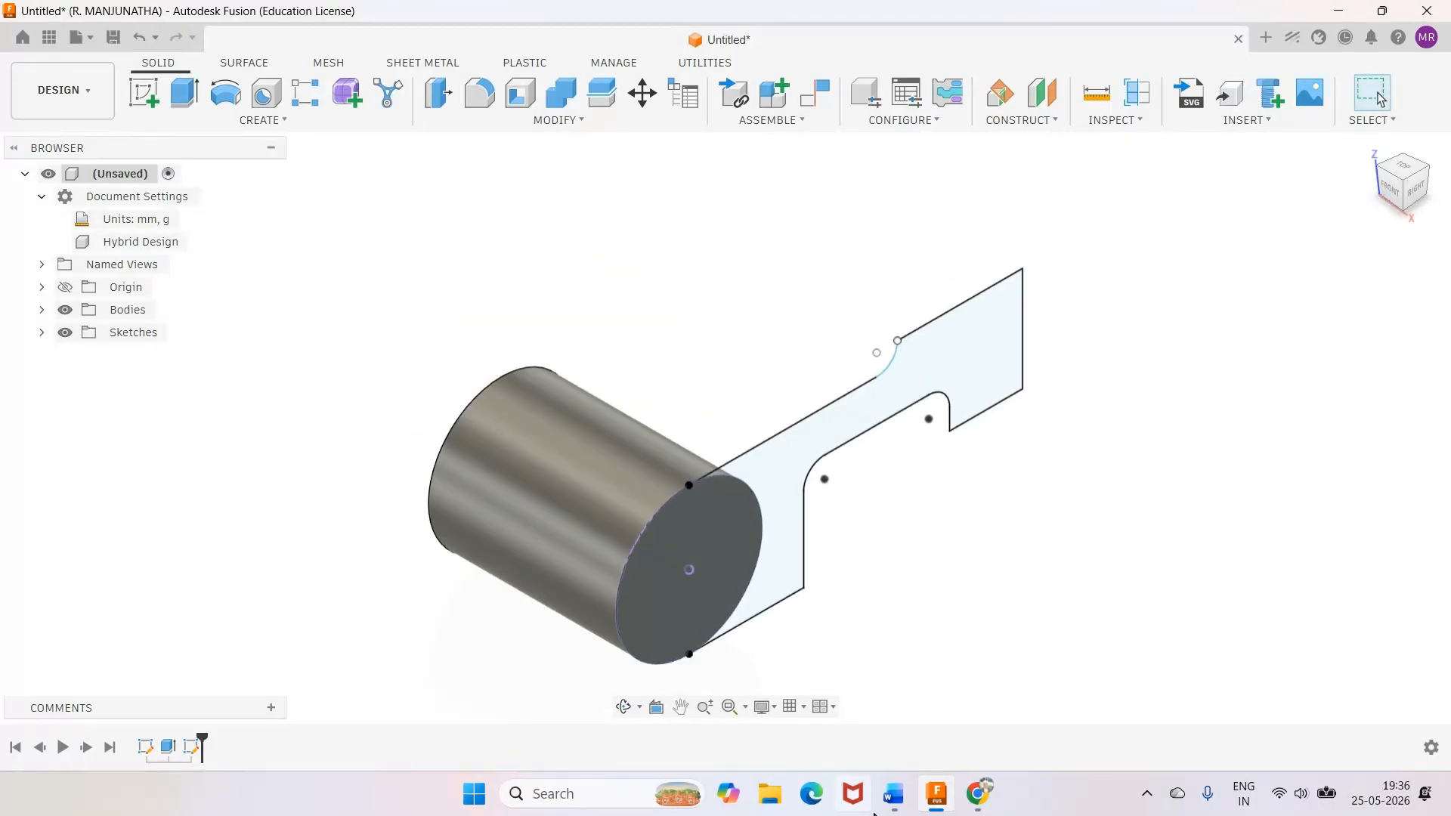
Consult the Word drawing and begin extruding the side profile in Fusion with the start option set to Offset
{"action": "left_click", "coordinate": [893, 800]}
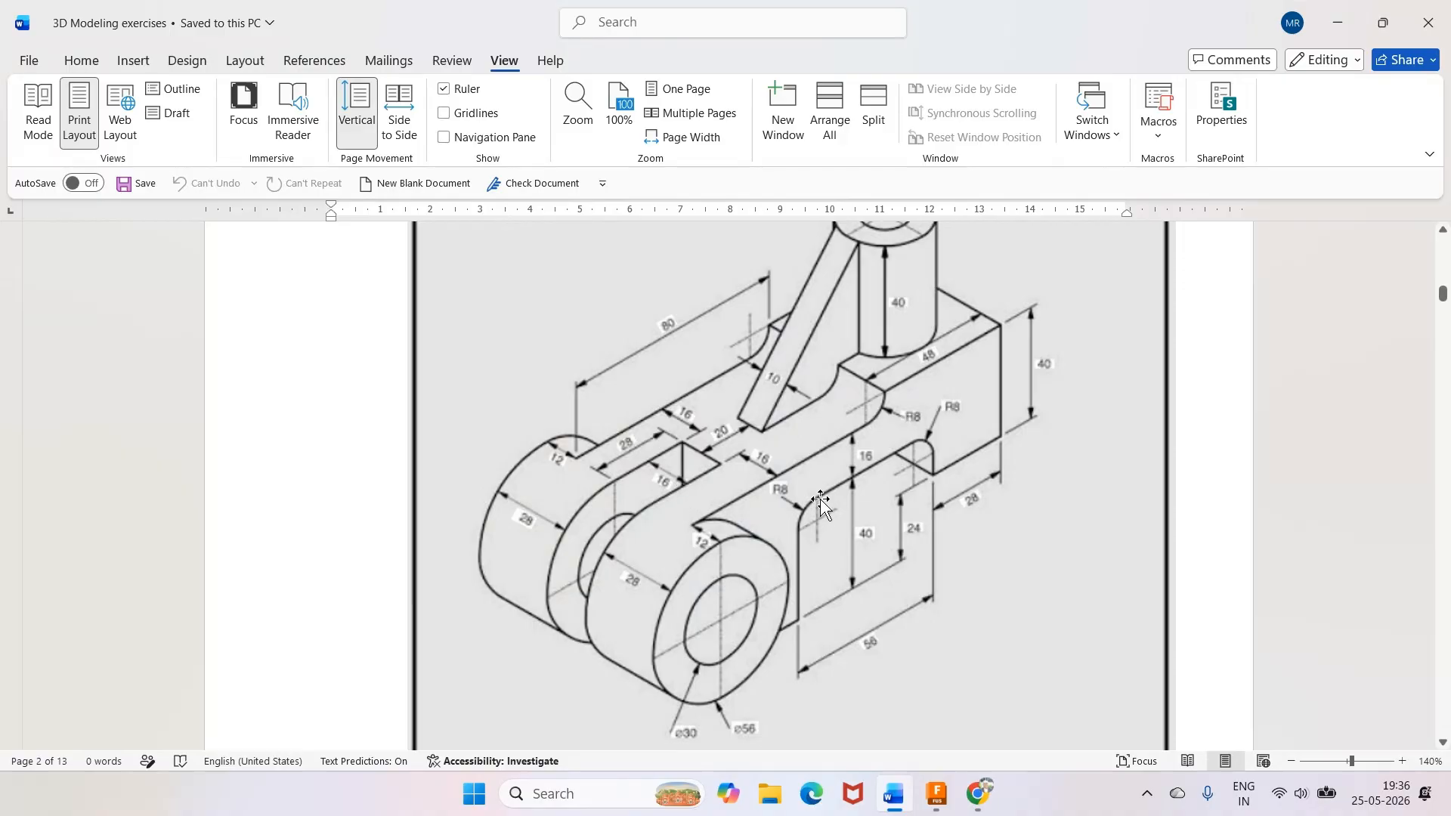
{"action": "left_click", "coordinate": [937, 793]}
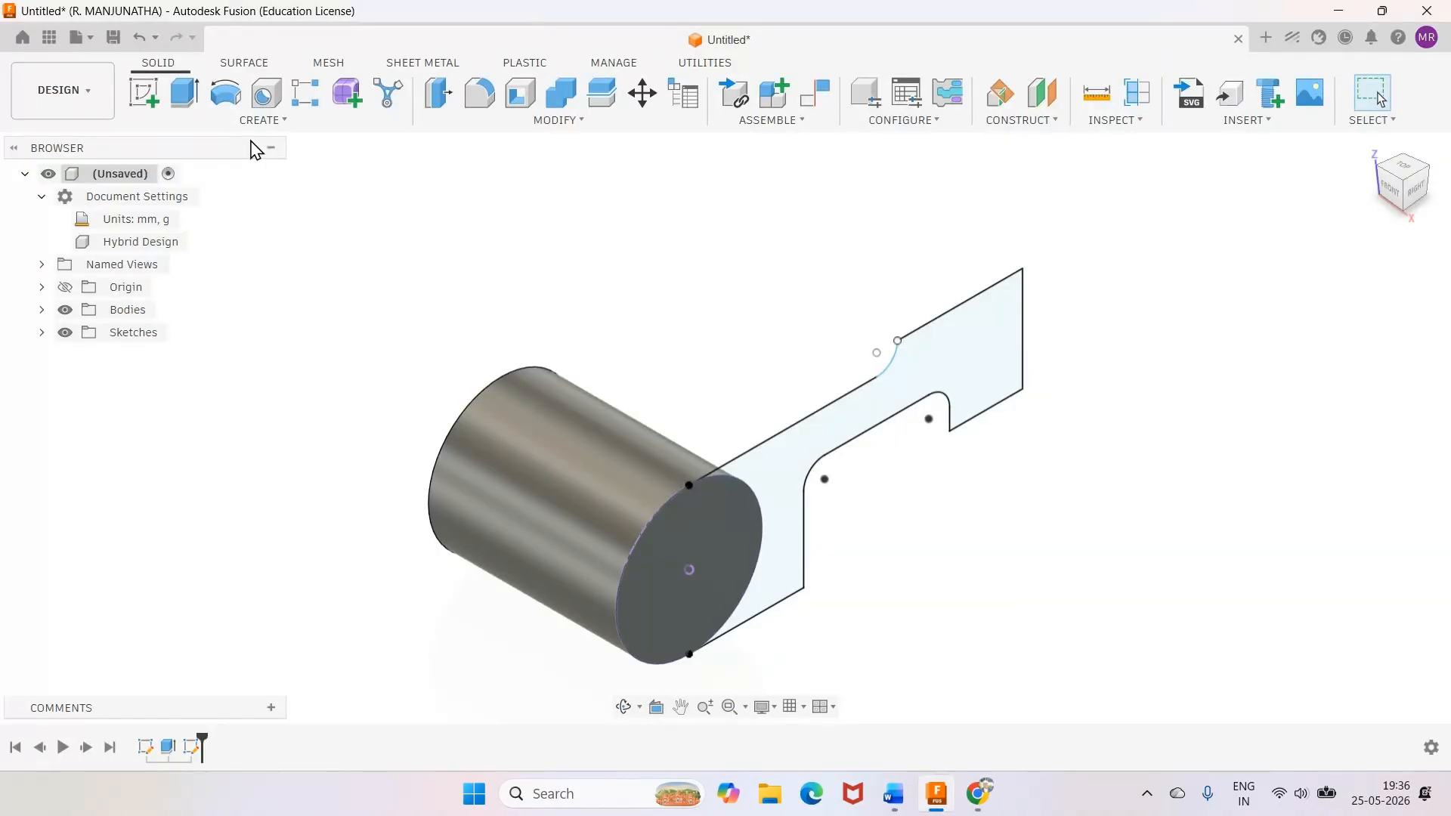
{"action": "left_click", "coordinate": [185, 93]}
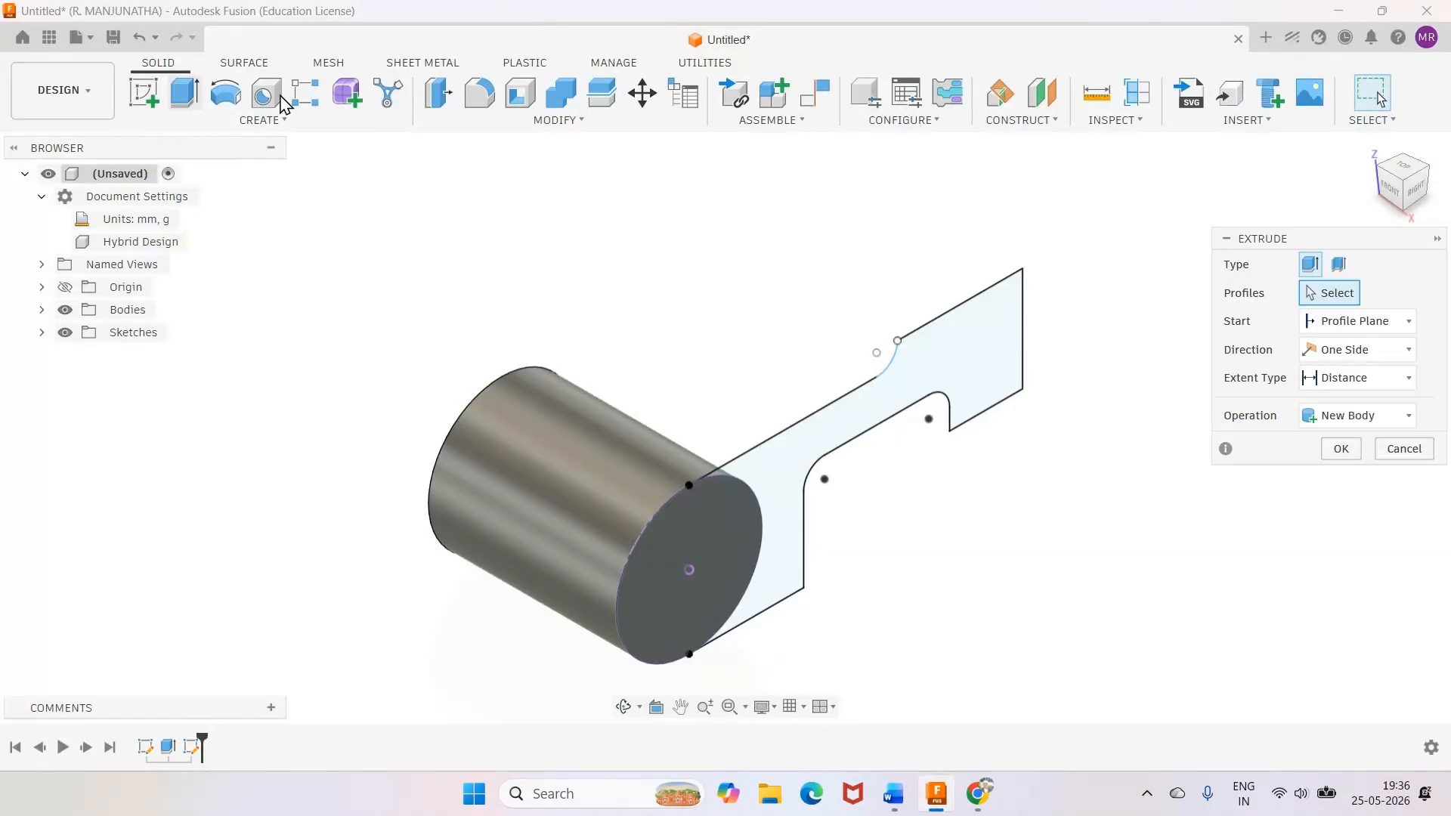
{"action": "left_click", "coordinate": [771, 469]}
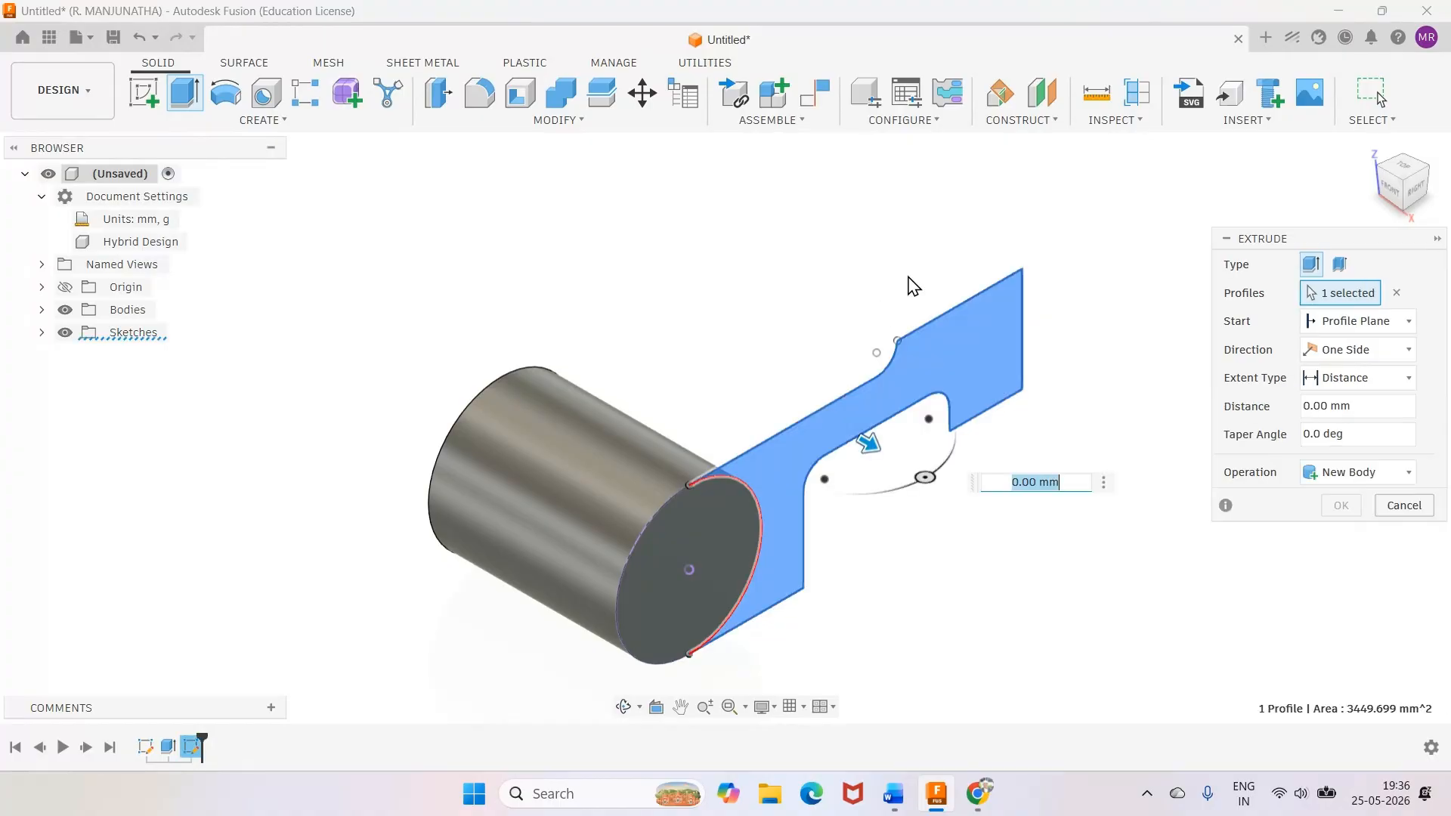
{"action": "left_click", "coordinate": [1345, 322]}
{"action": "left_click", "coordinate": [1285, 366]}
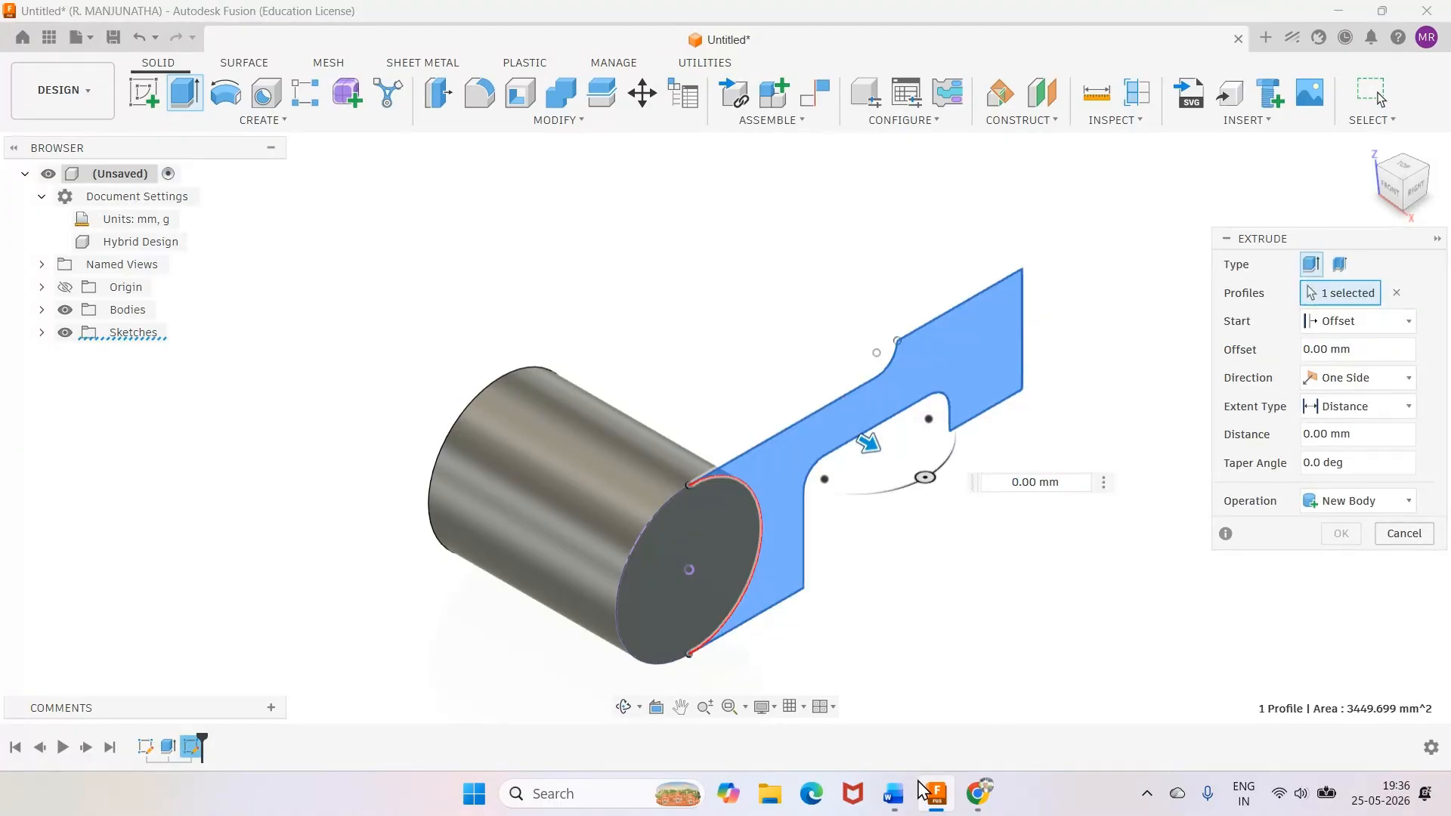
Extrude the side profile by -48 mm from a -12 mm start offset, joining it to the cylinder
{"action": "left_click", "coordinate": [892, 795]}
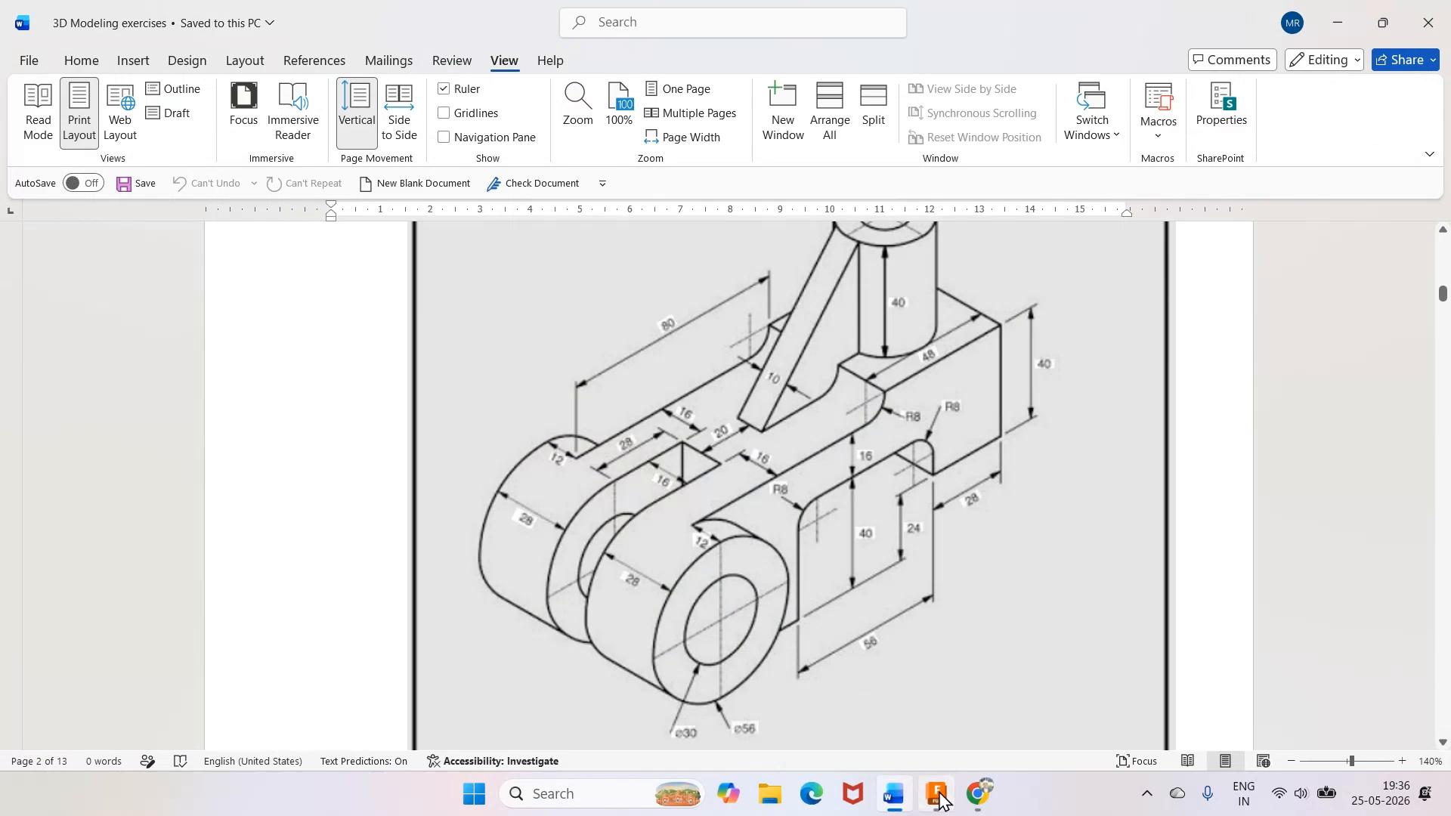
{"action": "left_click", "coordinate": [937, 794]}
{"action": "left_click", "coordinate": [1380, 351]}
{"action": "left_click_drag", "start_coordinate": [1380, 352], "coordinate": [1261, 359]}
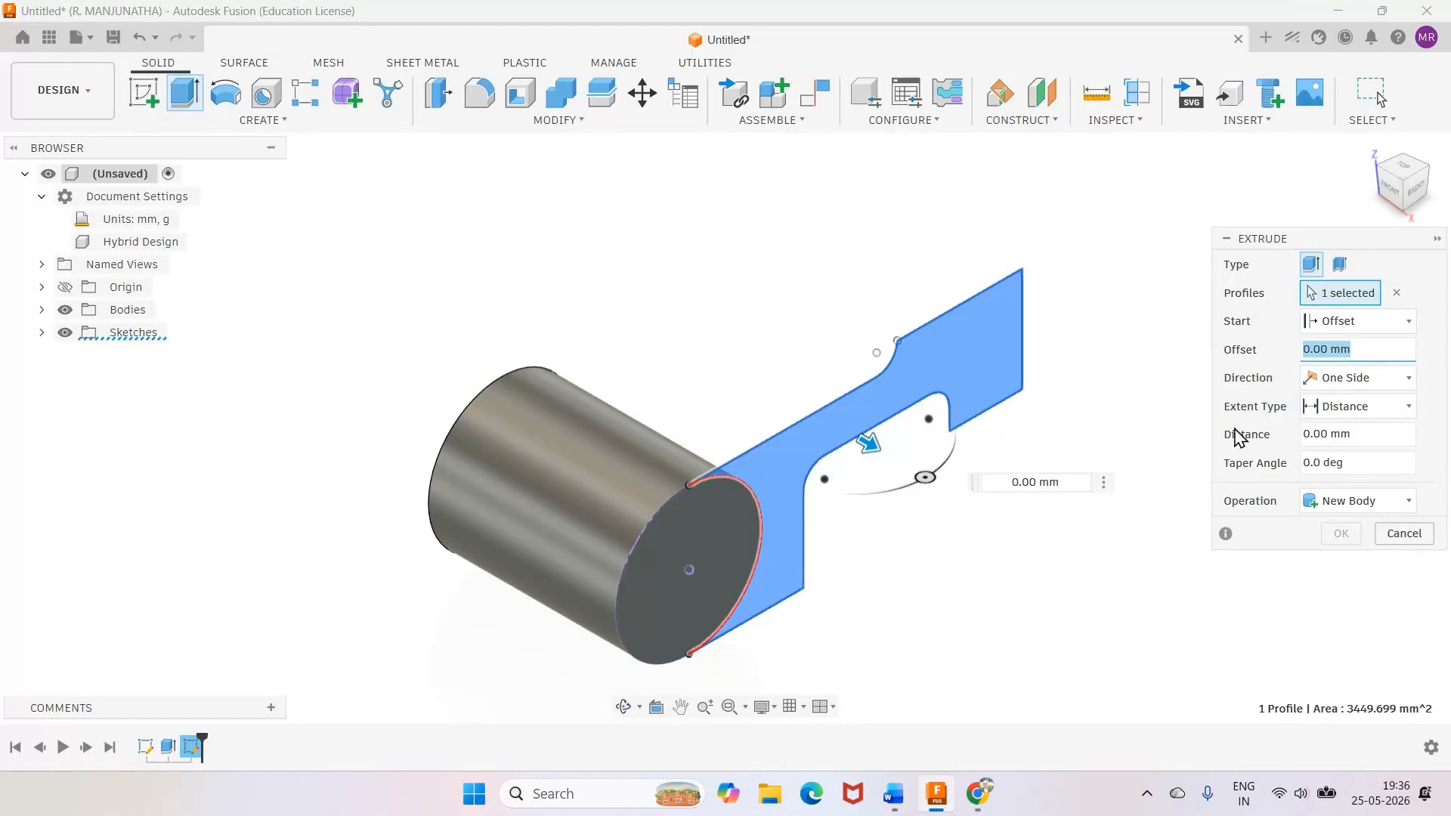
{"action": "type", "text": "-12"}
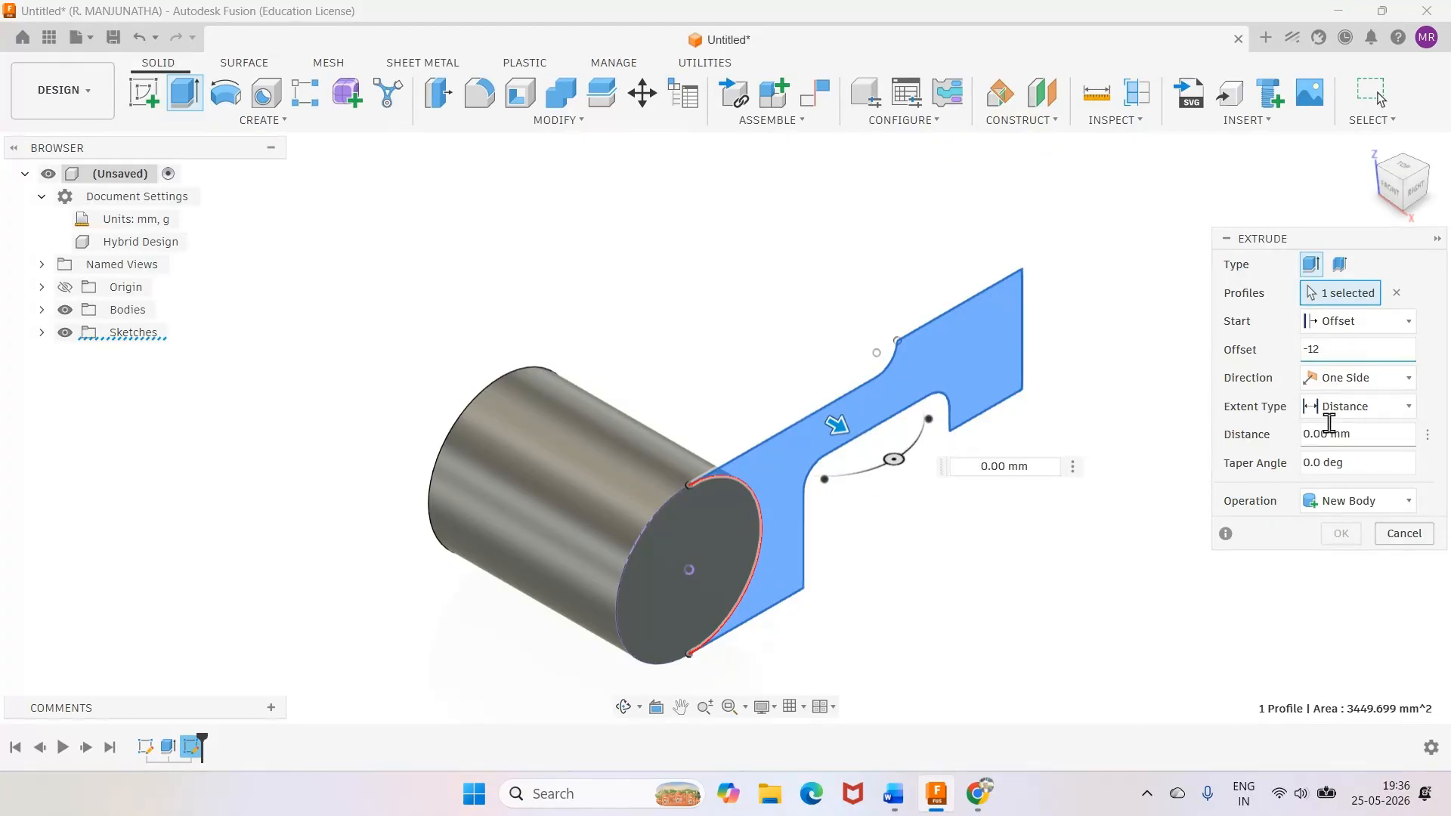
{"action": "left_click_drag", "start_coordinate": [1366, 434], "coordinate": [1247, 437]}
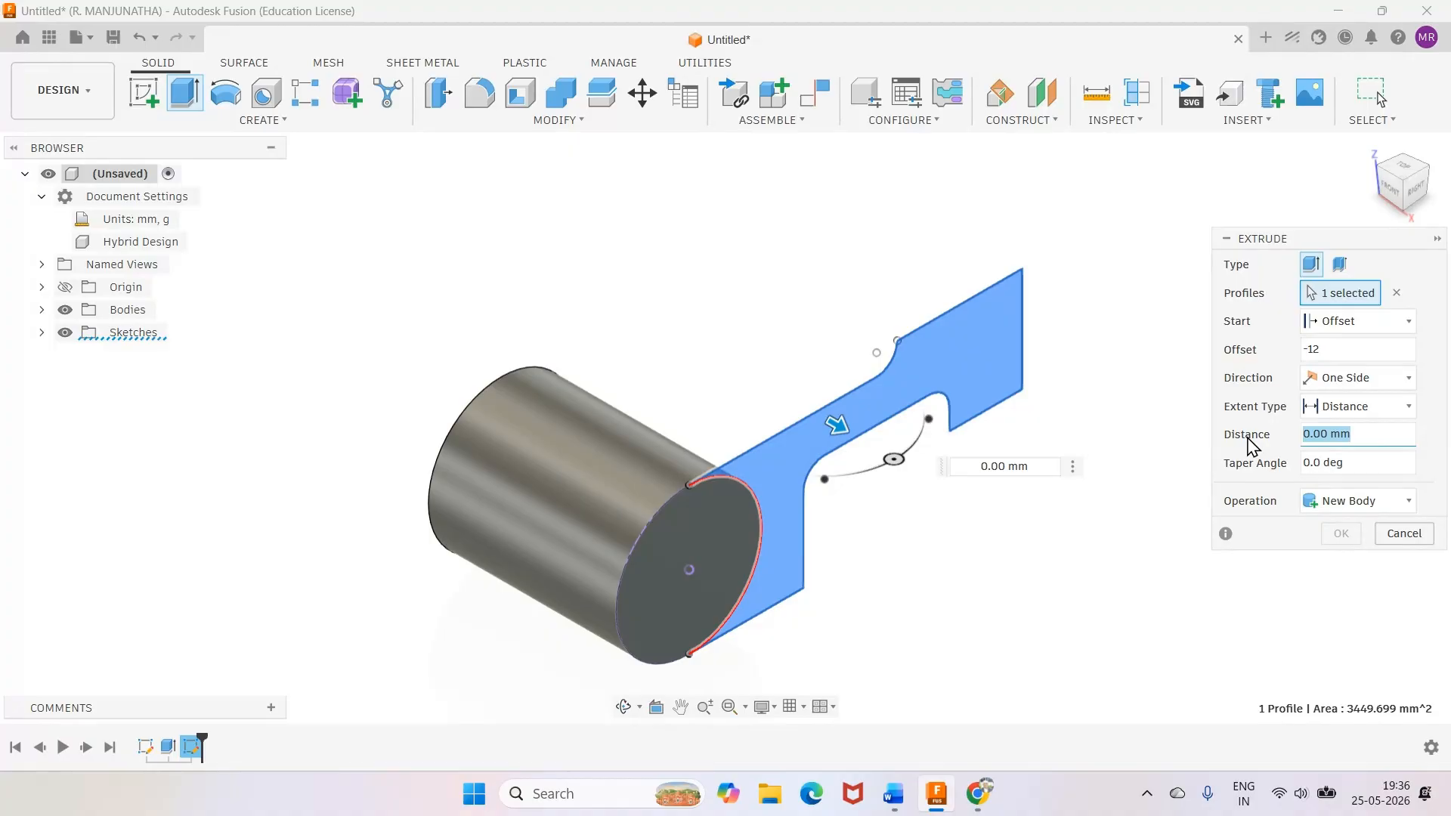
{"action": "type", "text": "-48"}
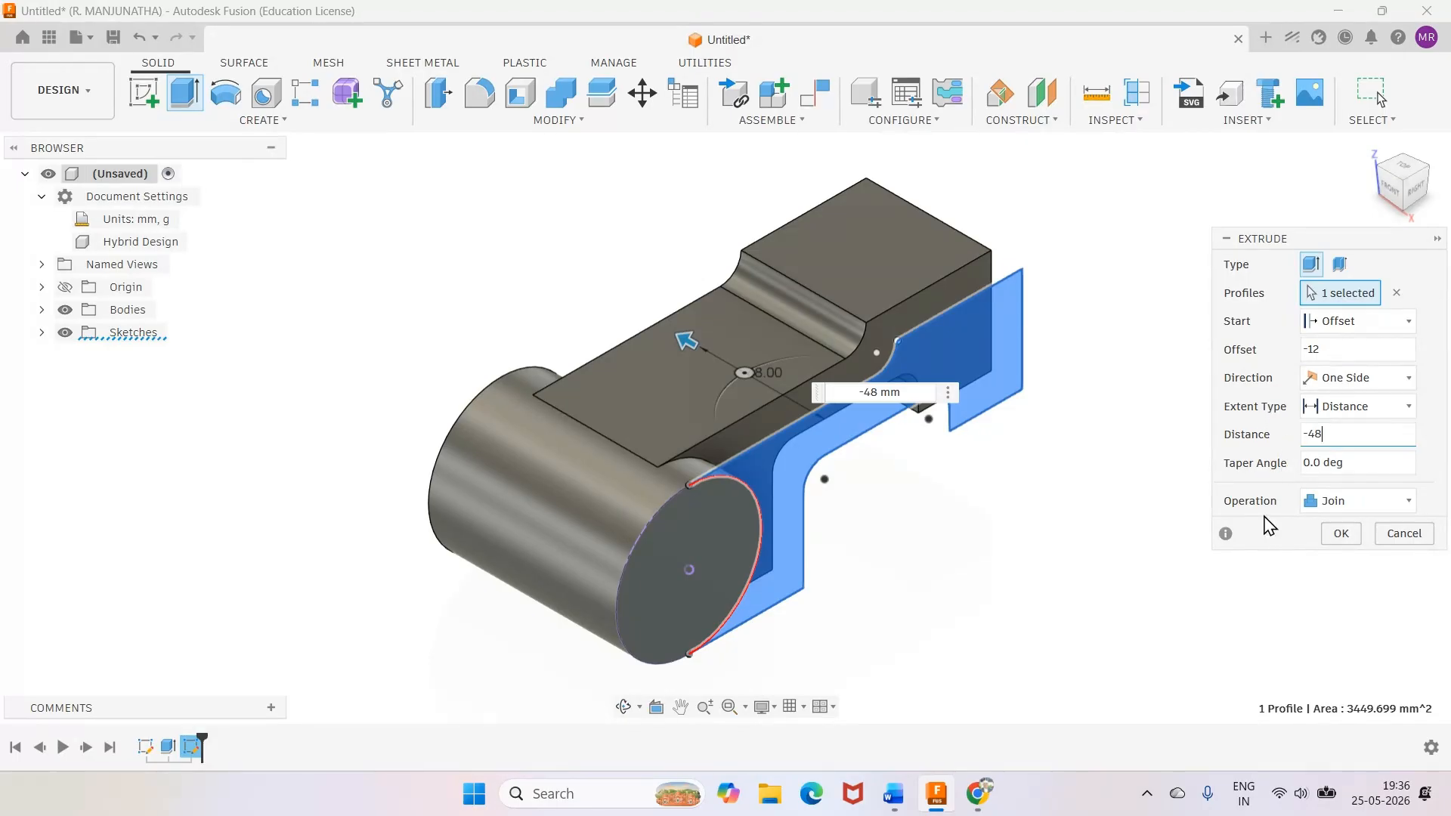
{"action": "left_click", "coordinate": [1340, 534]}
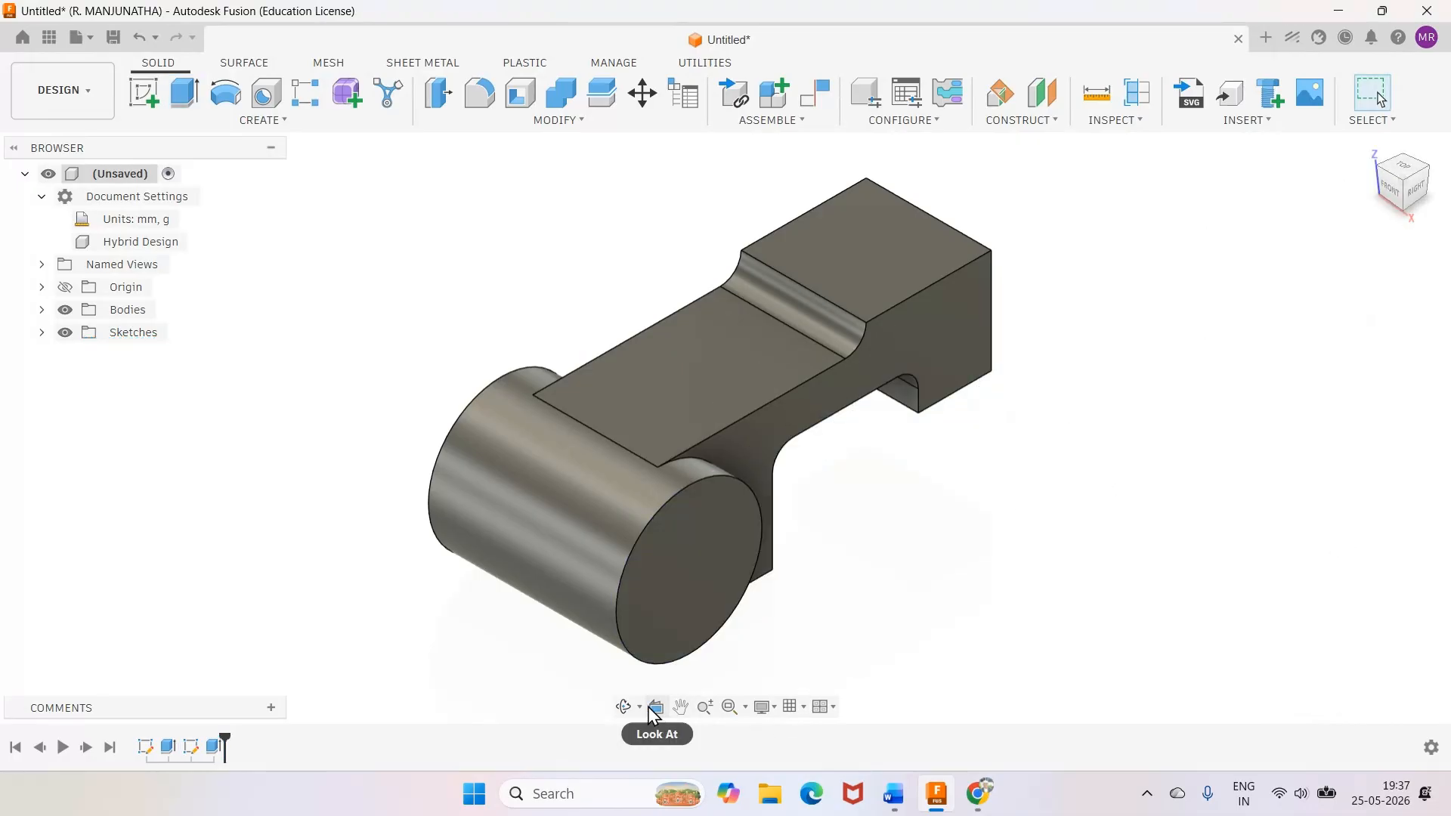
Inspect the joined body from its side and consult the Word drawing for the upright boss's dimensions
{"action": "left_click", "coordinate": [623, 707]}
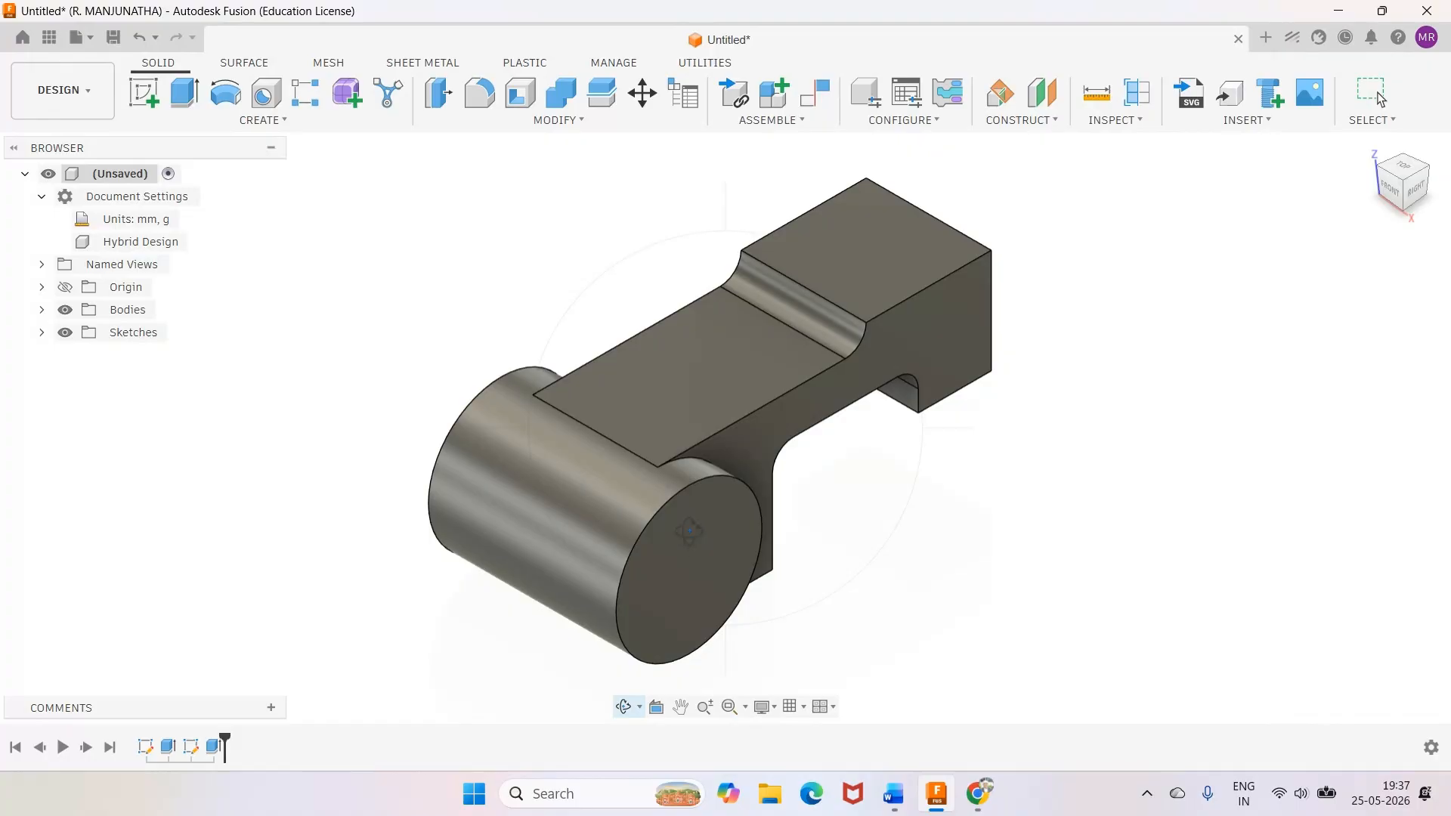
{"action": "left_click_drag", "start_coordinate": [689, 531], "coordinate": [729, 590]}
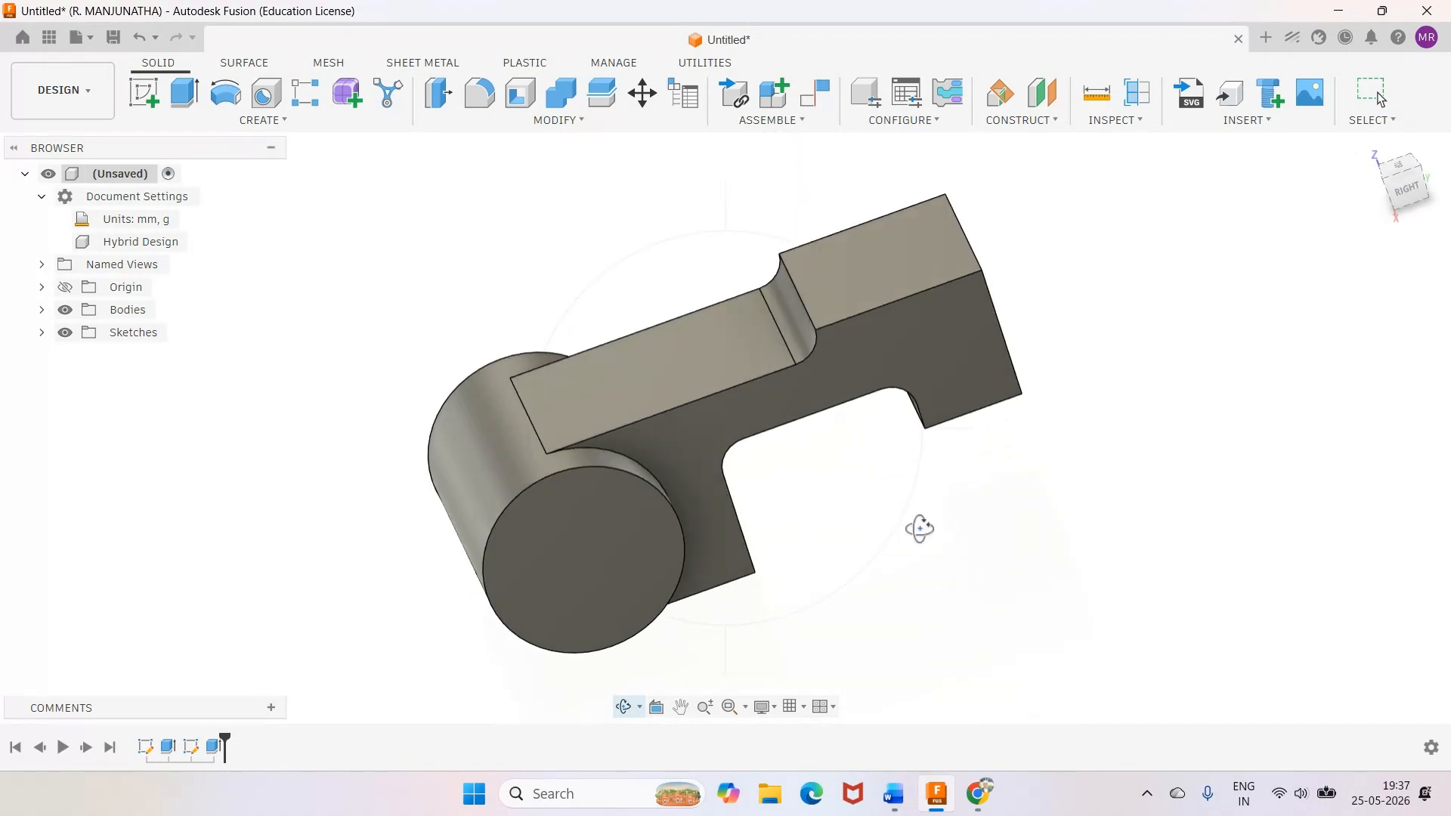
{"action": "right_click", "coordinate": [892, 533]}
{"action": "left_click", "coordinate": [858, 614]}
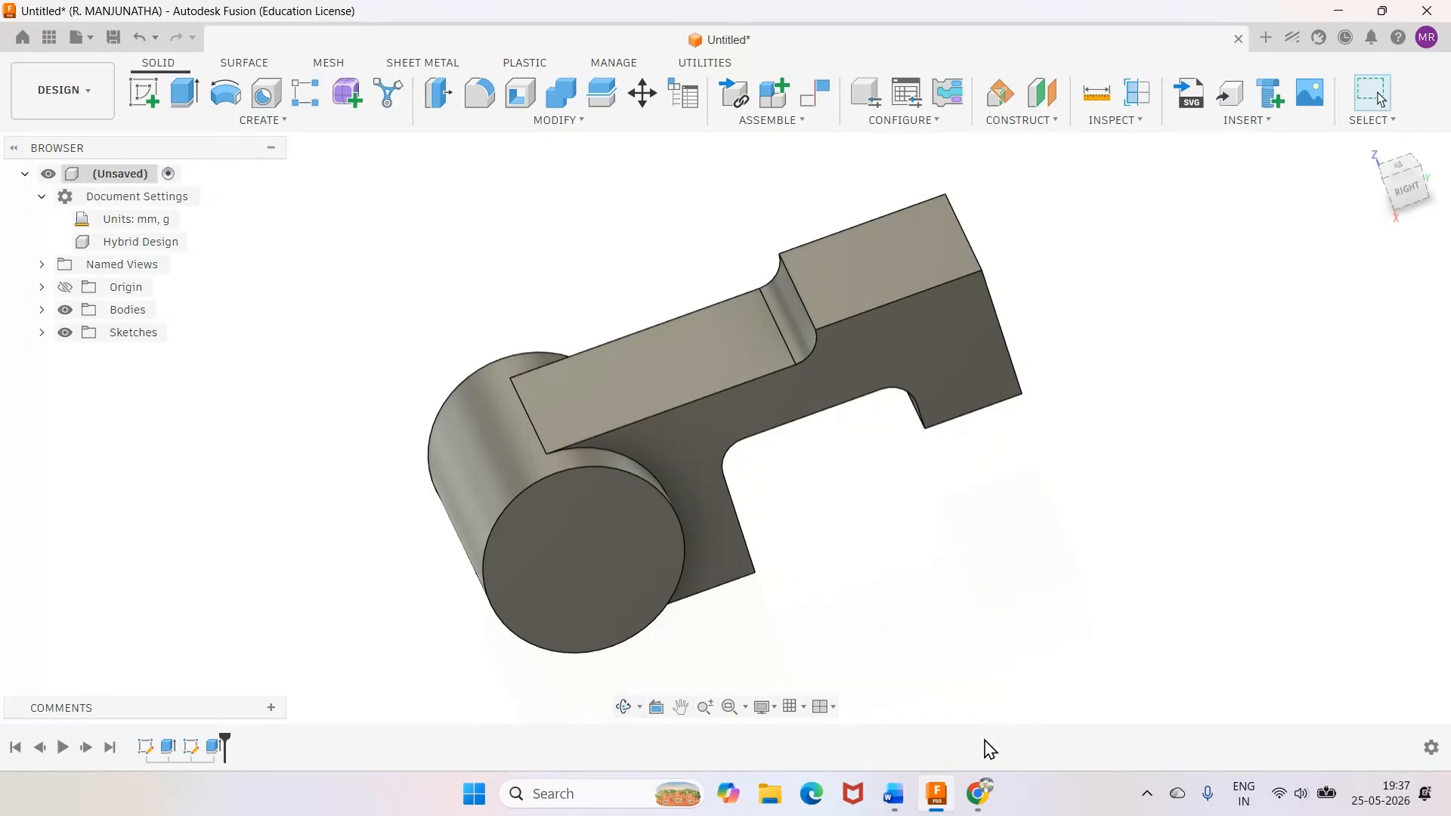
{"action": "mouse_move", "coordinate": [893, 794]}
{"action": "left_click", "coordinate": [929, 633]}
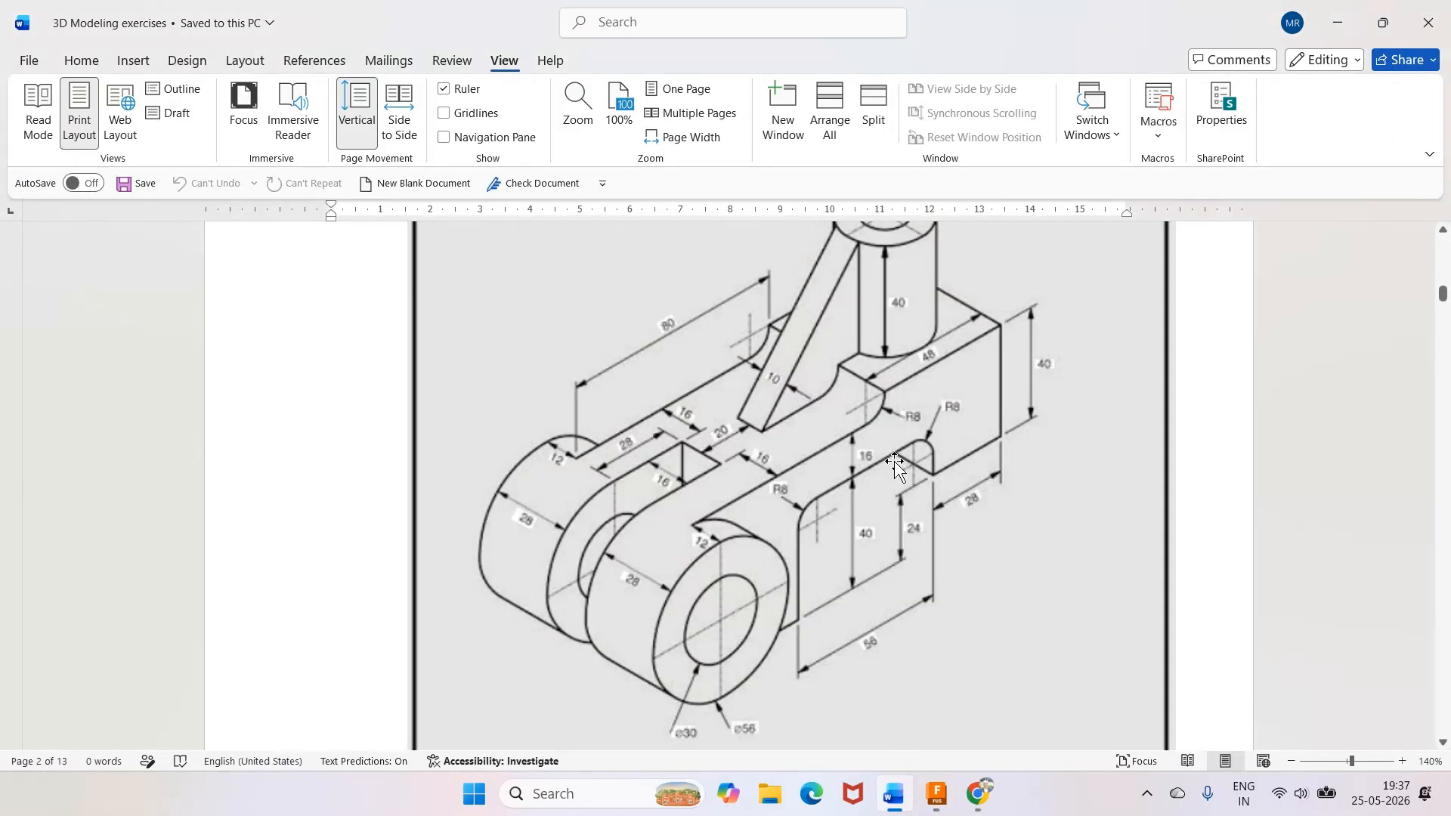
{"action": "scroll", "coordinate": [896, 462], "scroll_direction": "up", "scroll_amount": 3}
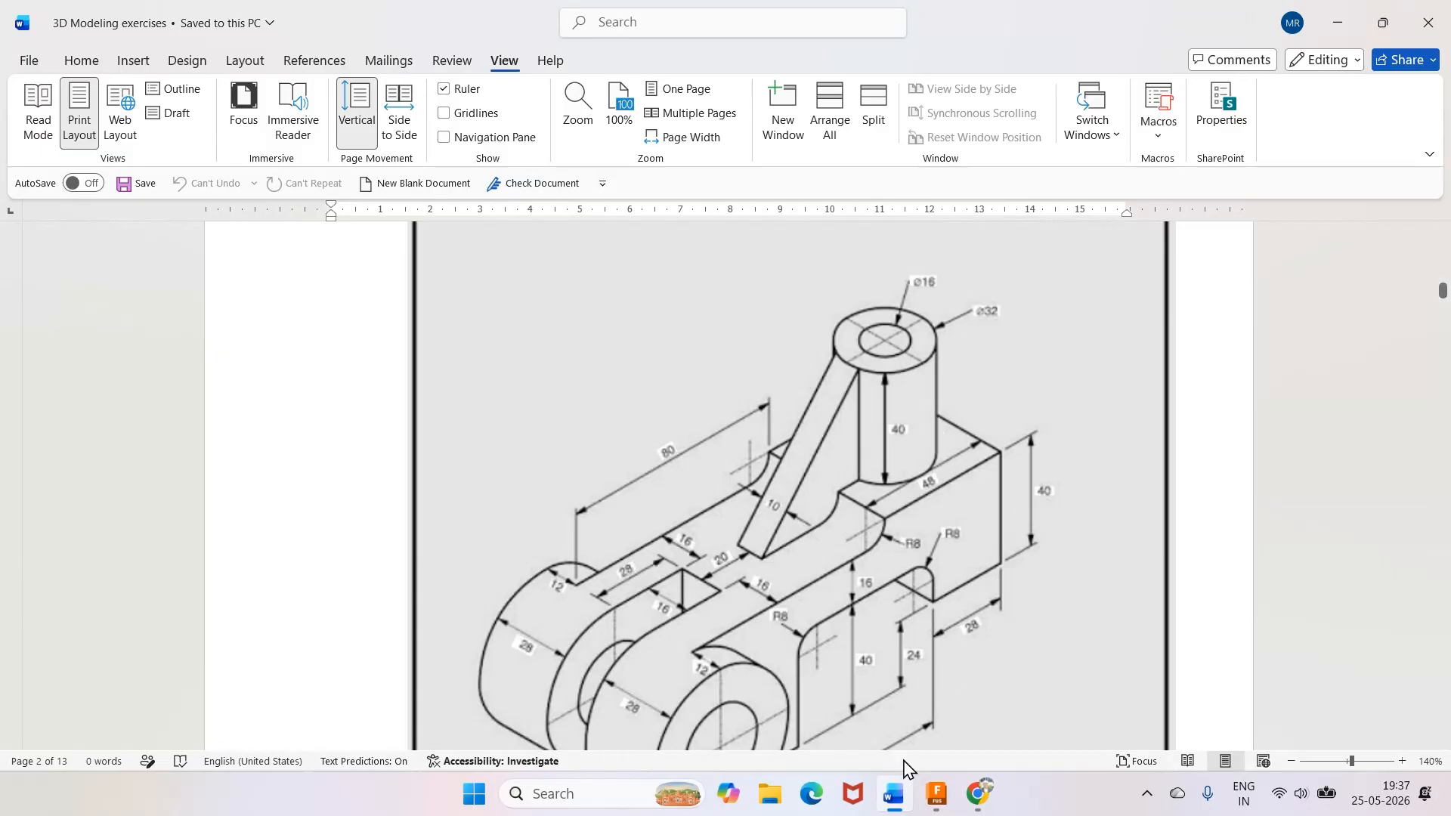
{"action": "left_click", "coordinate": [938, 794]}
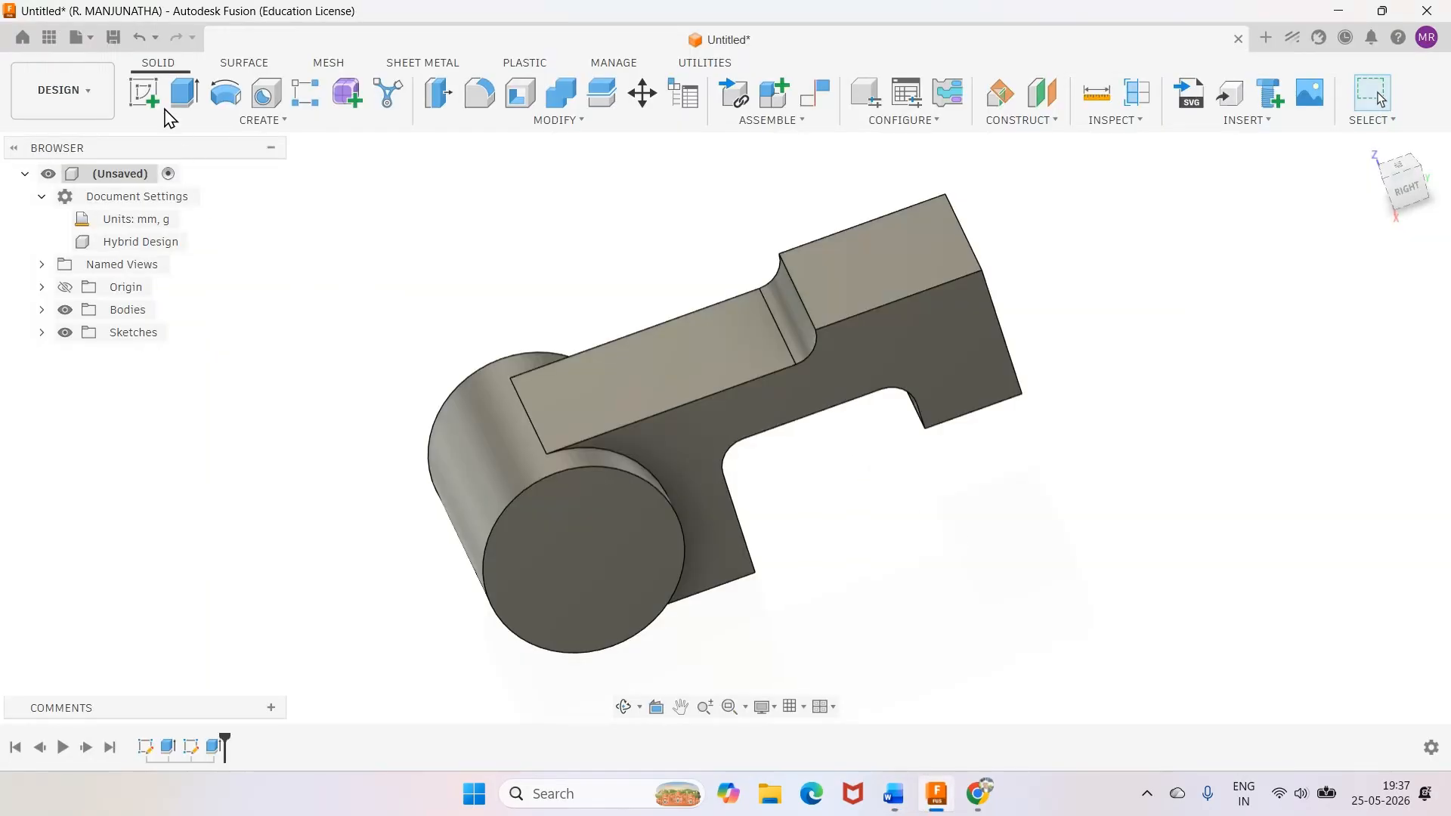
Start a sketch on the raised end block's top face and project the whole body's outline into it
{"action": "left_click", "coordinate": [144, 92]}
{"action": "left_click", "coordinate": [865, 261]}
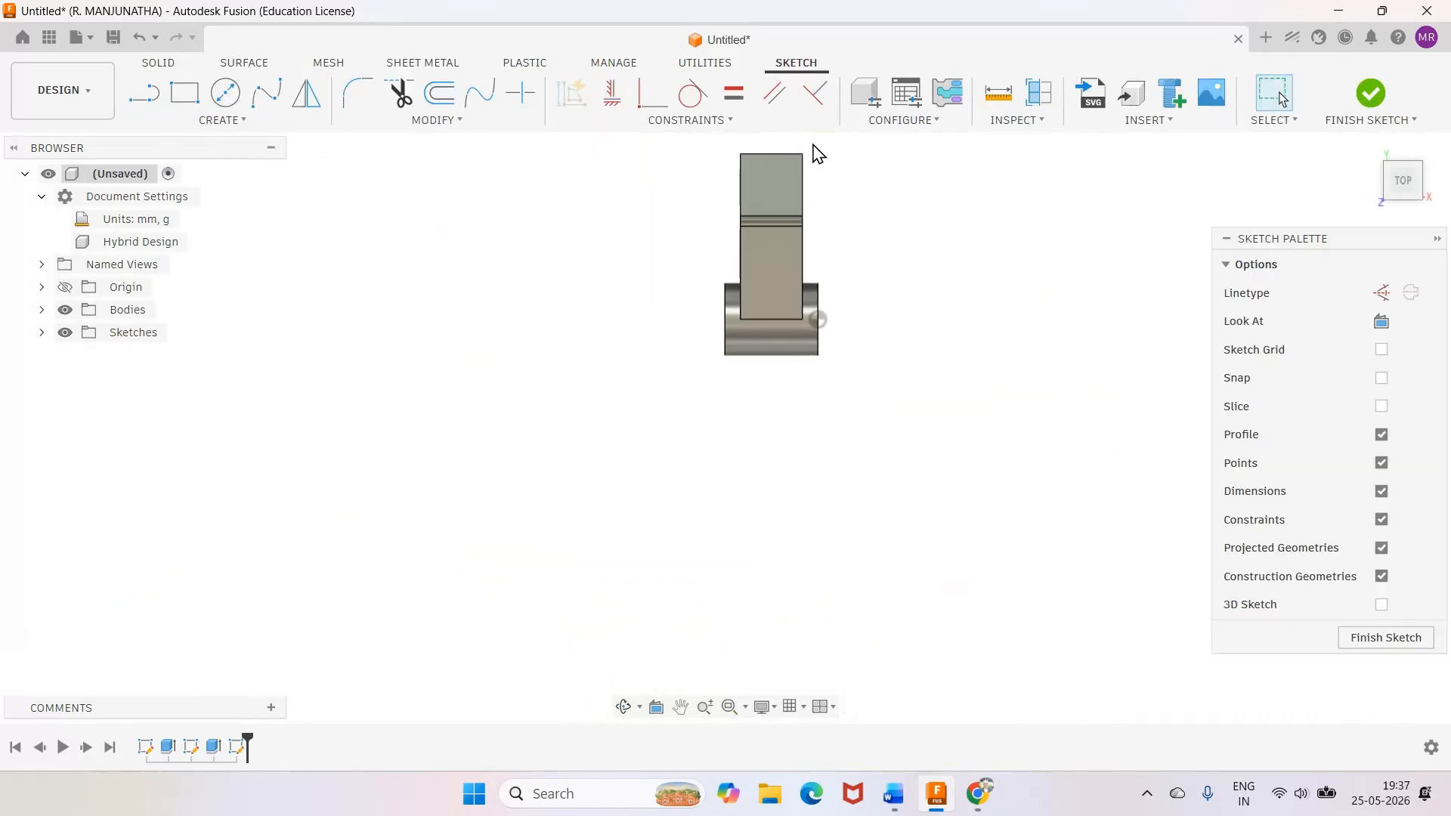
{"action": "scroll", "coordinate": [820, 159], "scroll_direction": "up", "scroll_amount": 5}
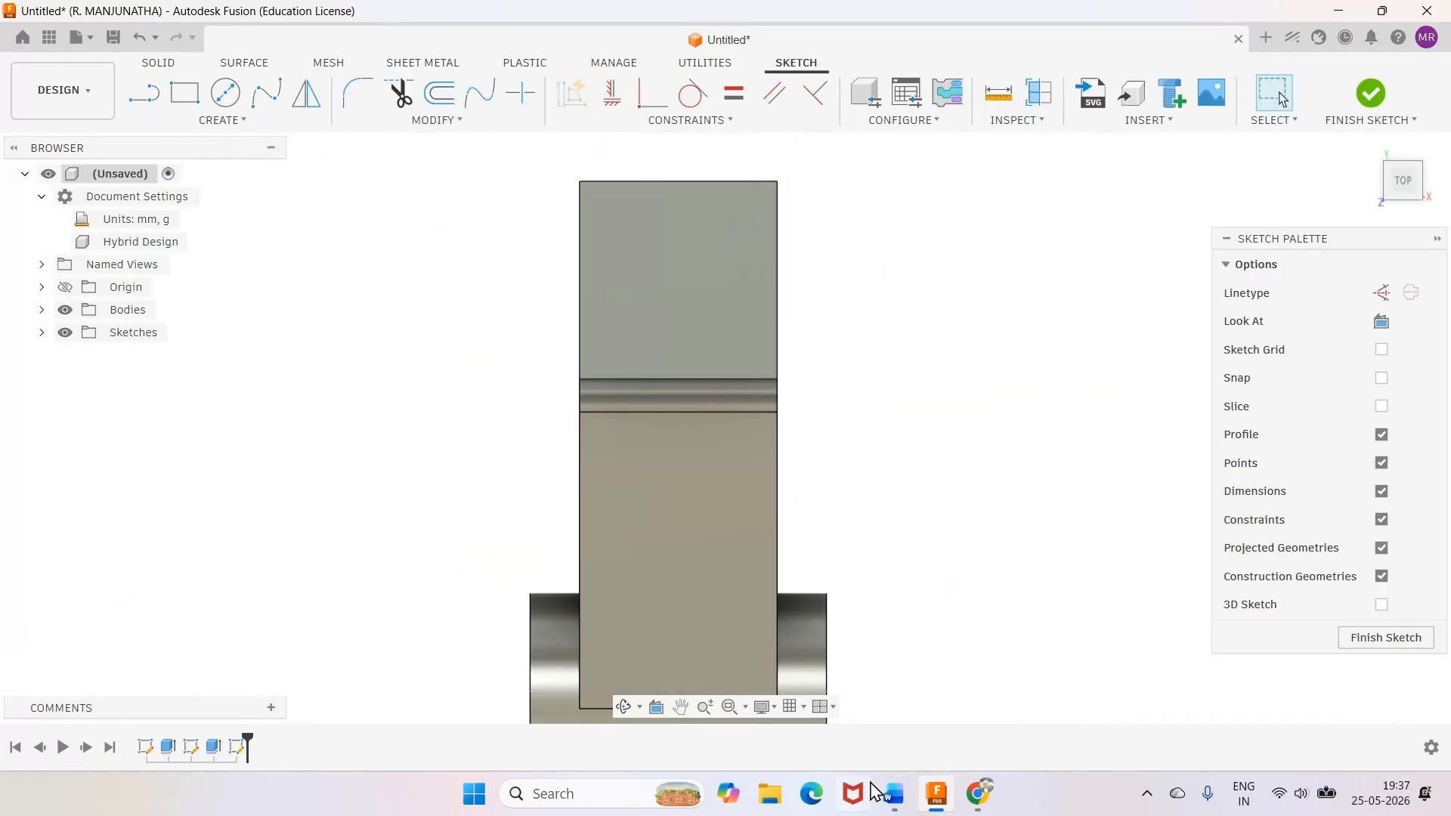
{"action": "mouse_move", "coordinate": [895, 793]}
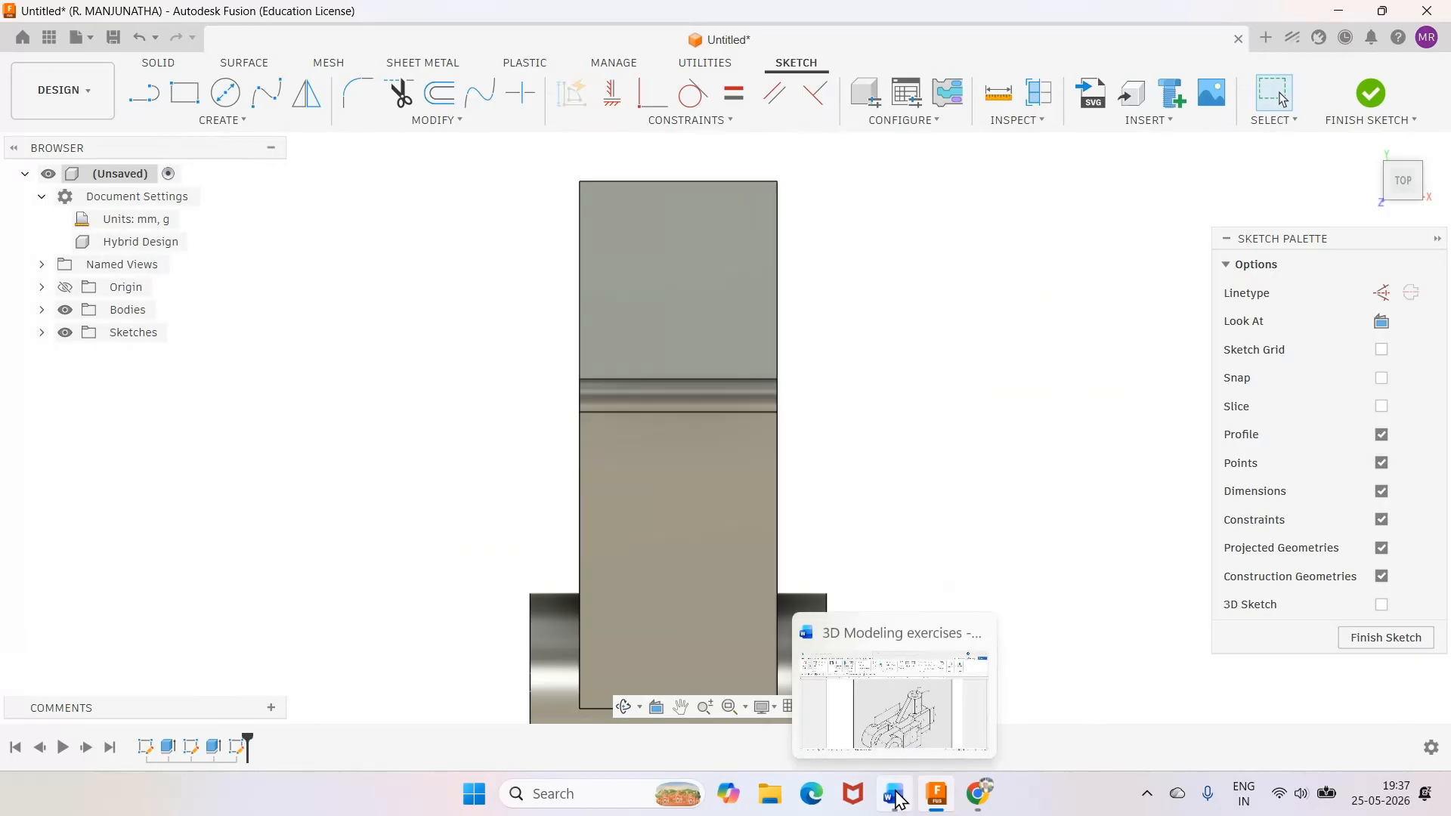
{"action": "left_click", "coordinate": [895, 795]}
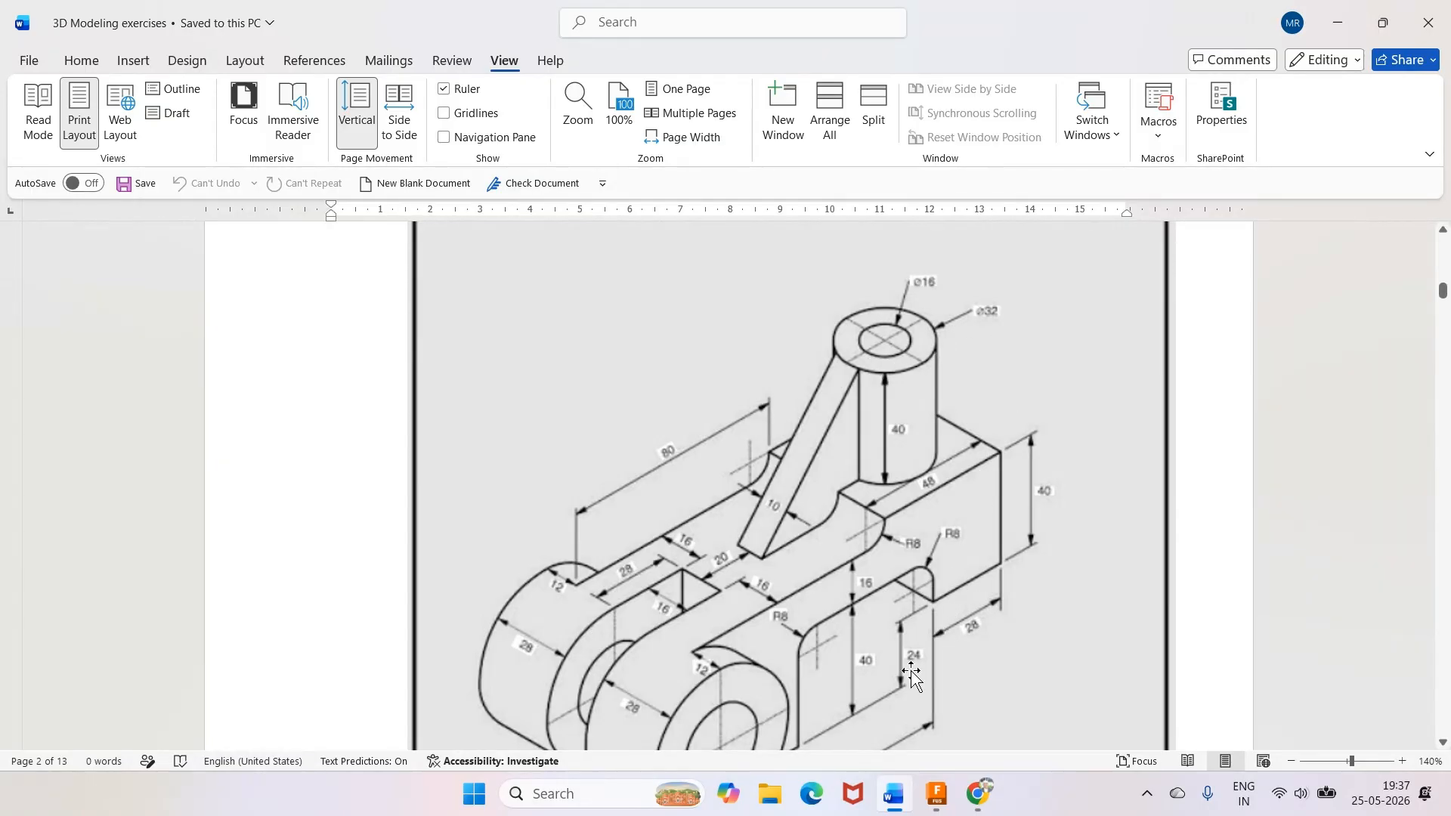
{"action": "left_click", "coordinate": [937, 792]}
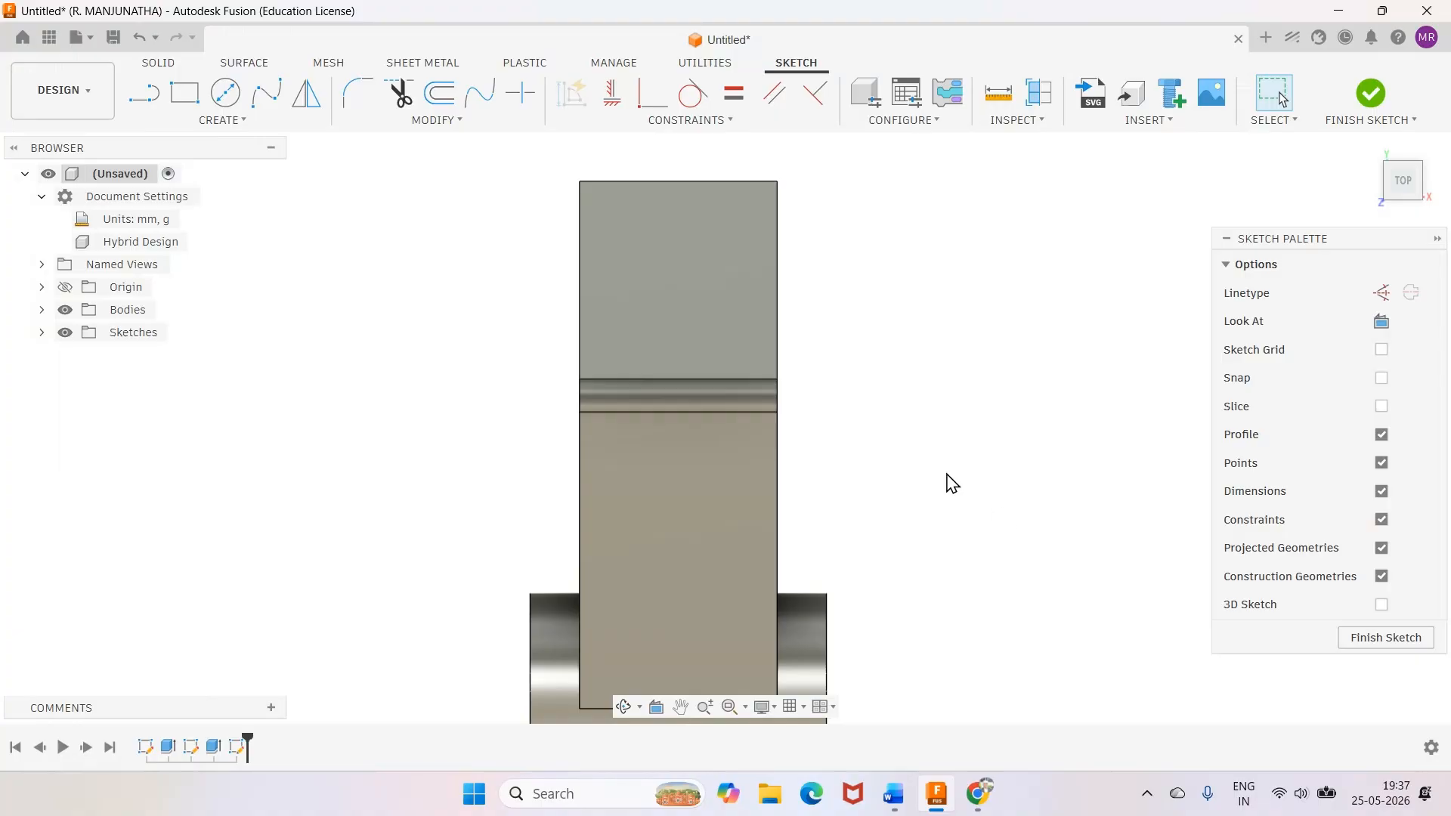
{"action": "key", "text": "p"}
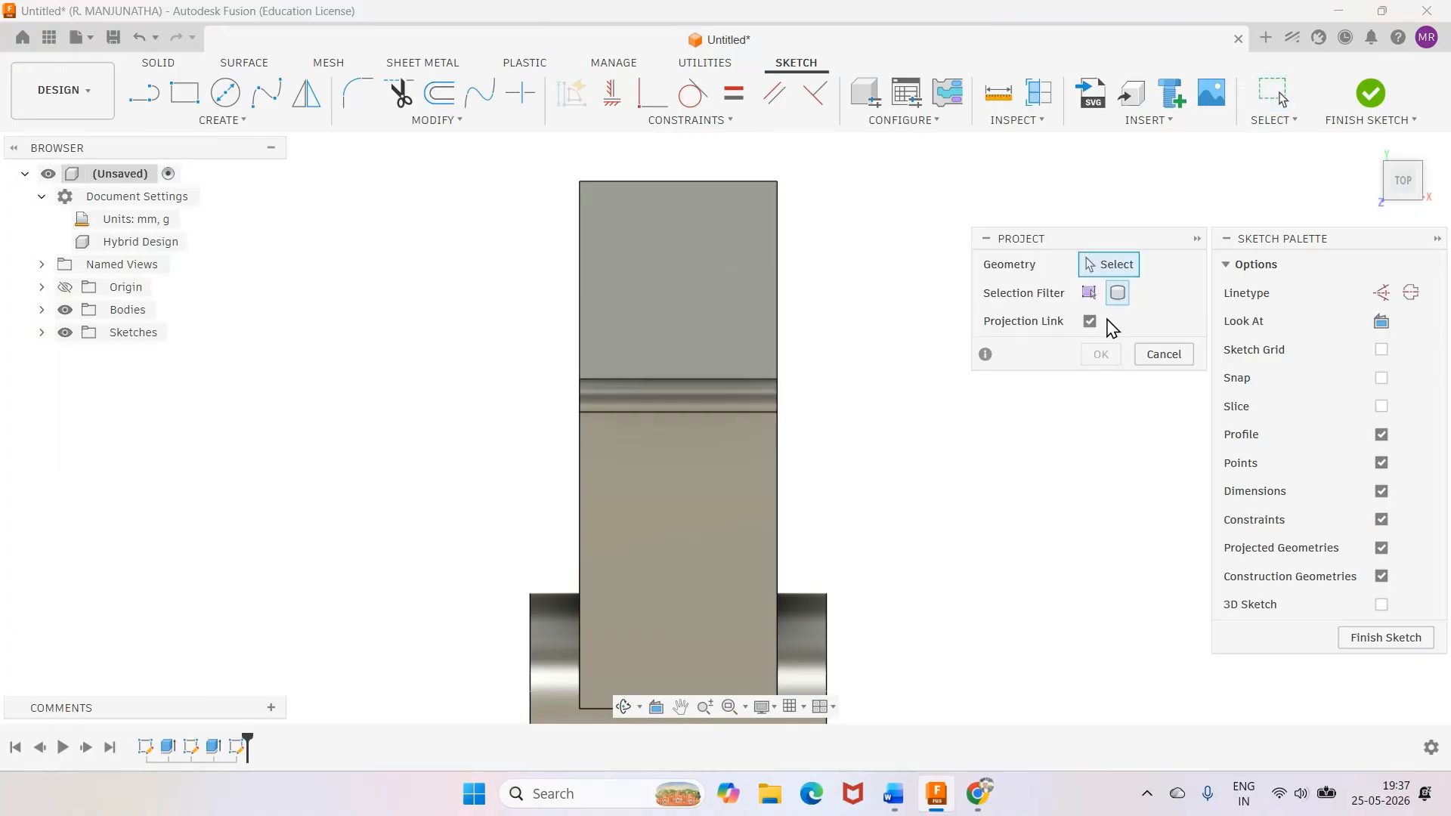
{"action": "left_click", "coordinate": [722, 314]}
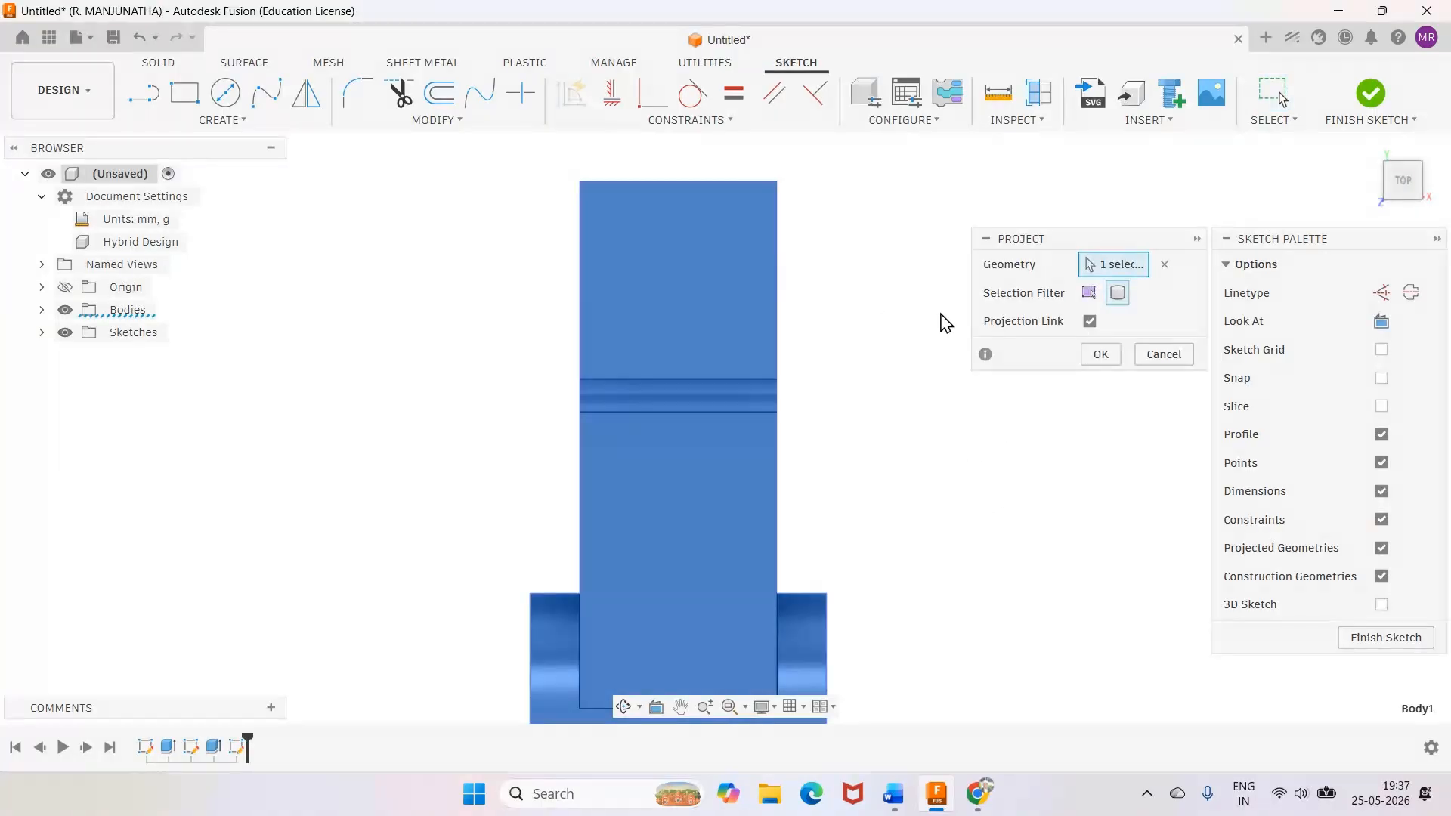
{"action": "left_click", "coordinate": [1096, 354]}
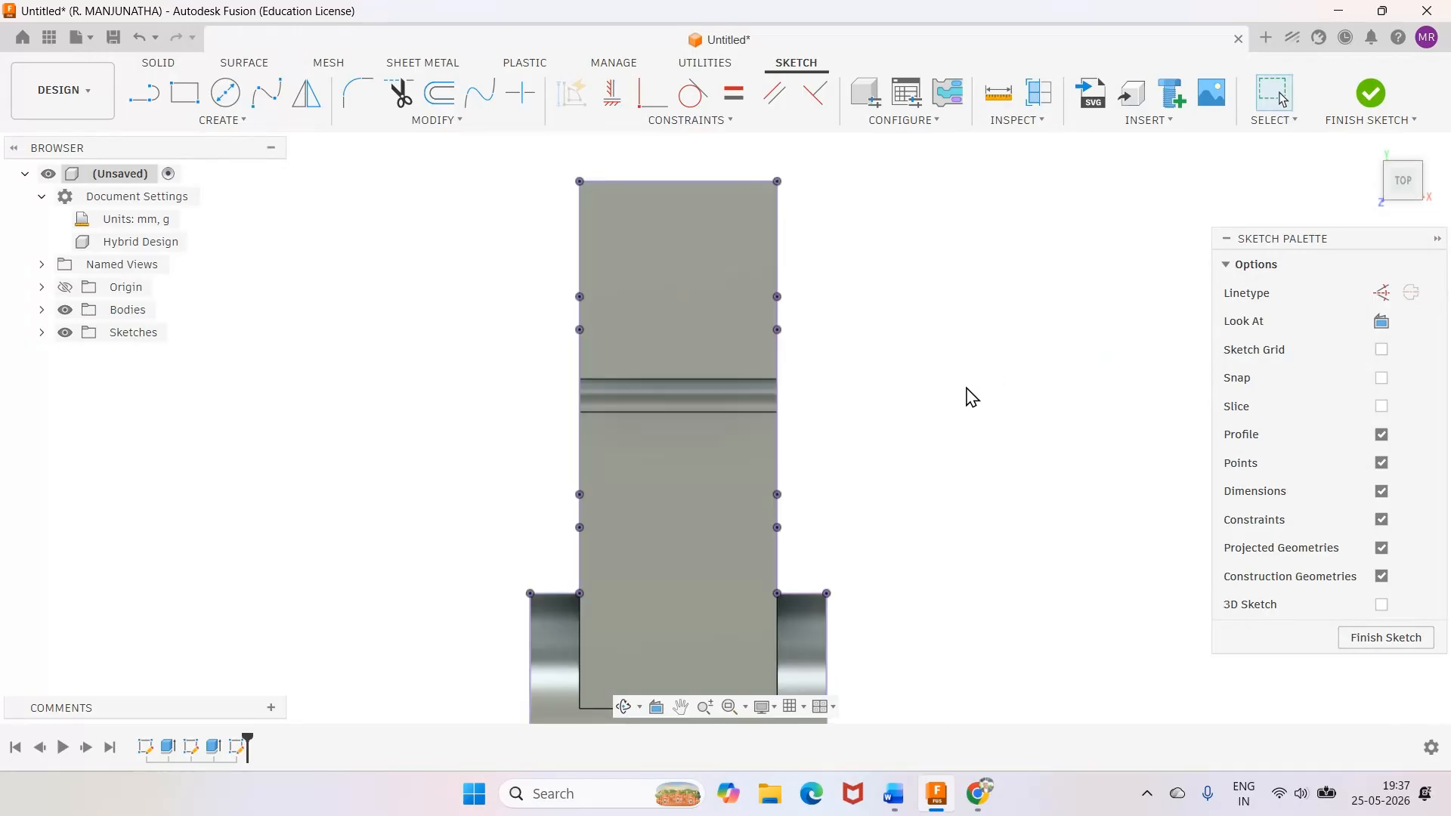
Sketch a circle on the raised block's top face for the upright boss and set its diameter to 32 mm
{"action": "left_click", "coordinate": [227, 93]}
{"action": "left_click", "coordinate": [674, 260]}
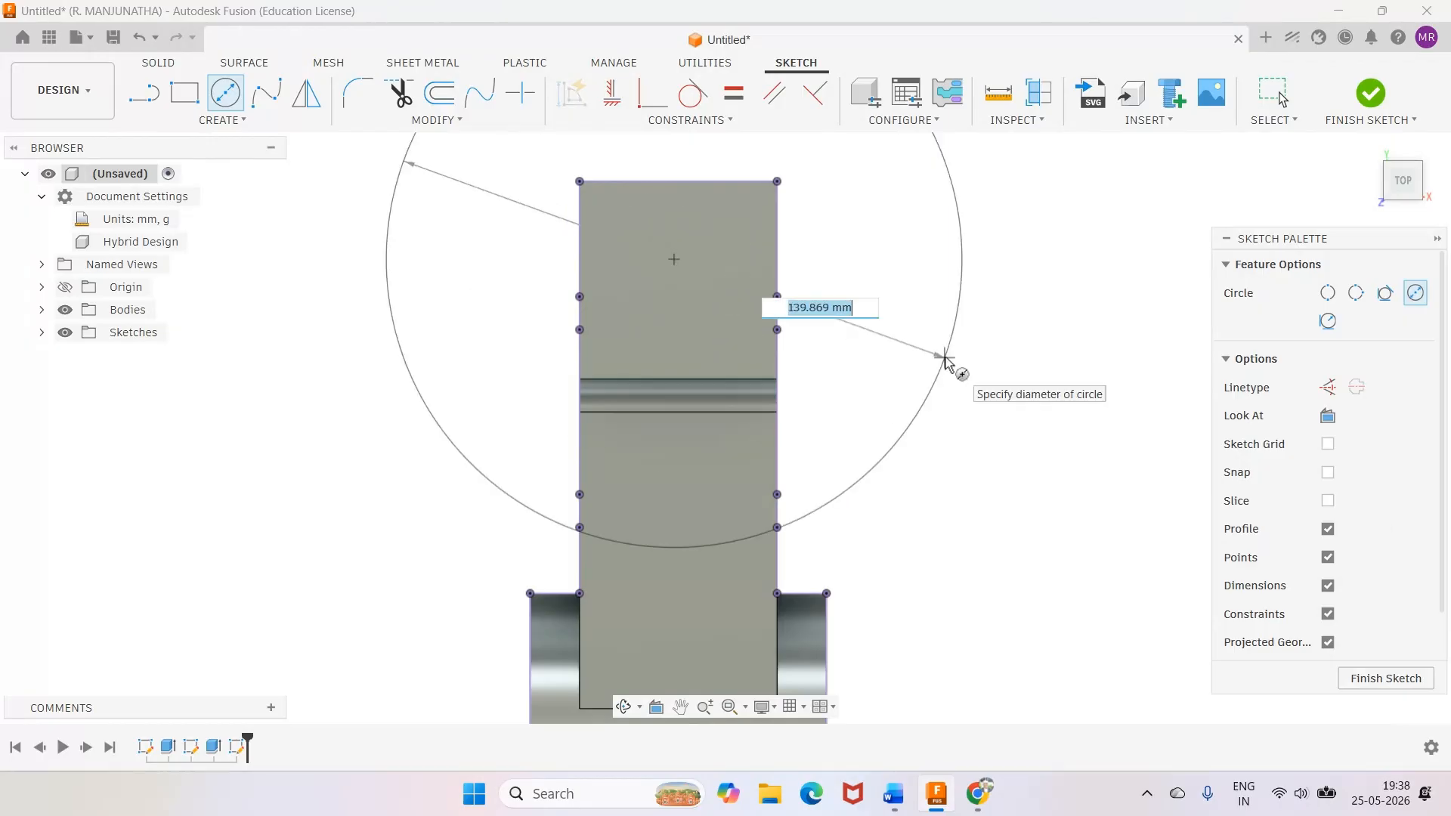
{"action": "key", "text": "Escape"}
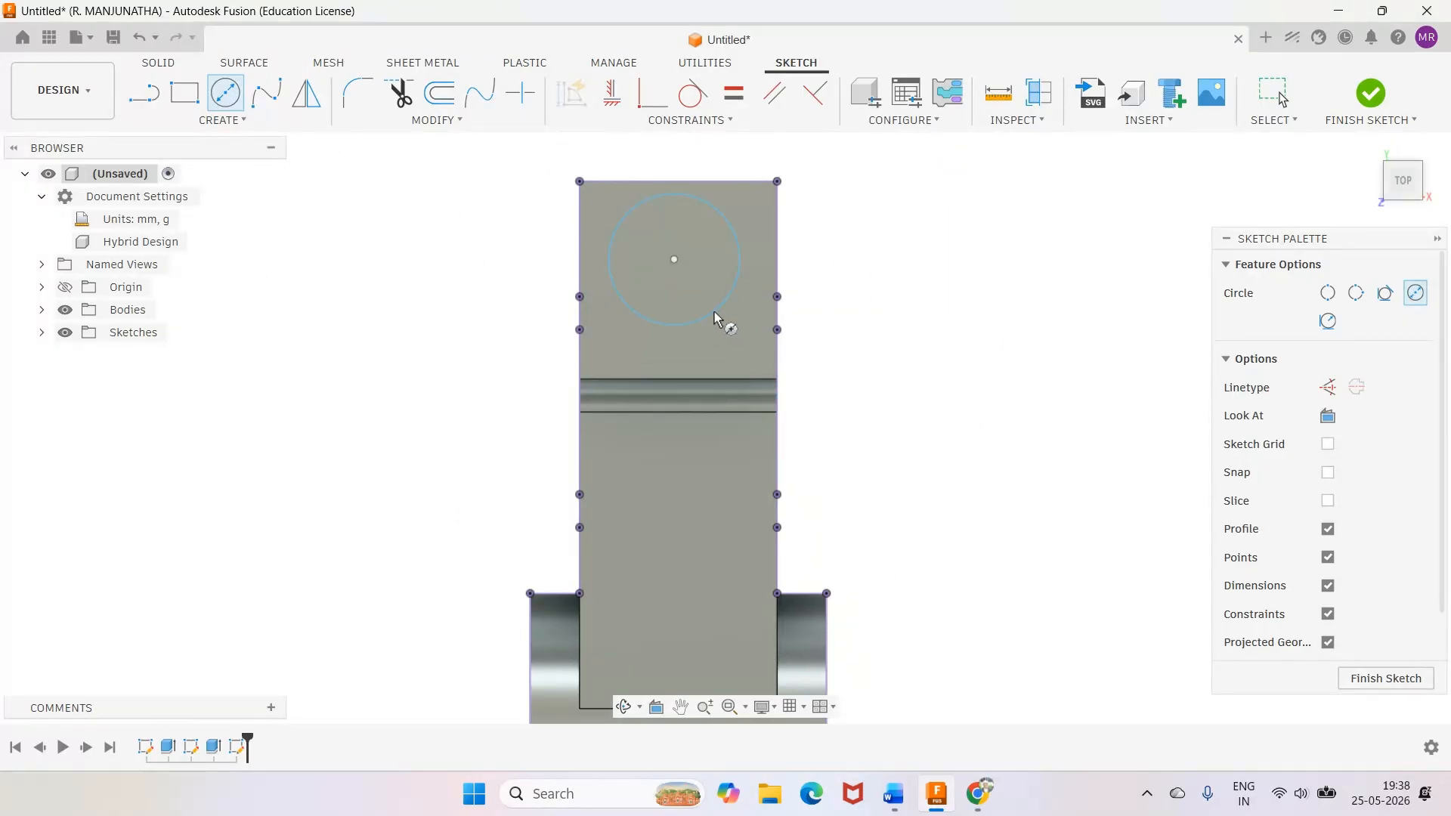
{"action": "left_click", "coordinate": [893, 795]}
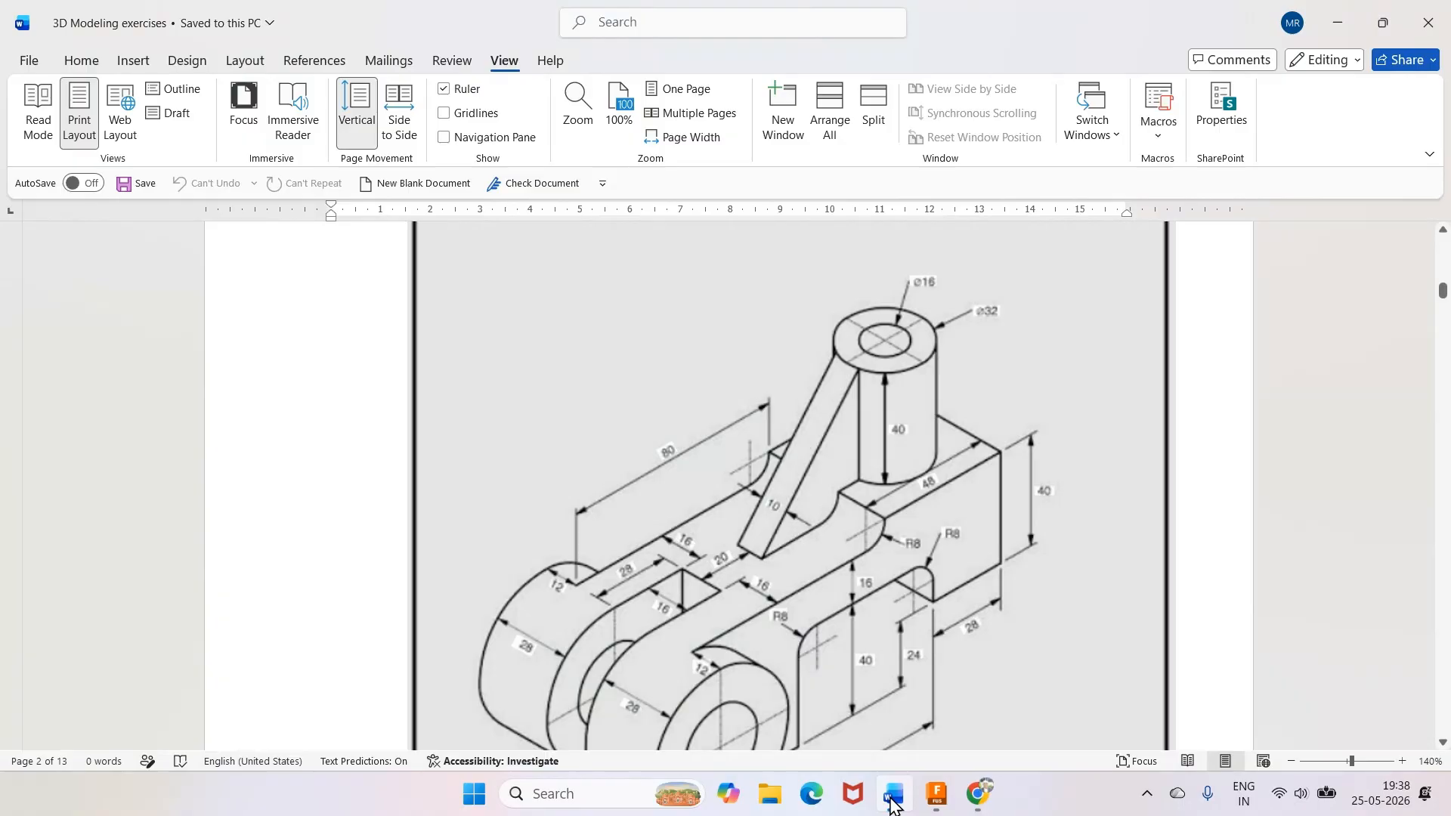
{"action": "left_click", "coordinate": [893, 795]}
{"action": "left_click", "coordinate": [674, 260]}
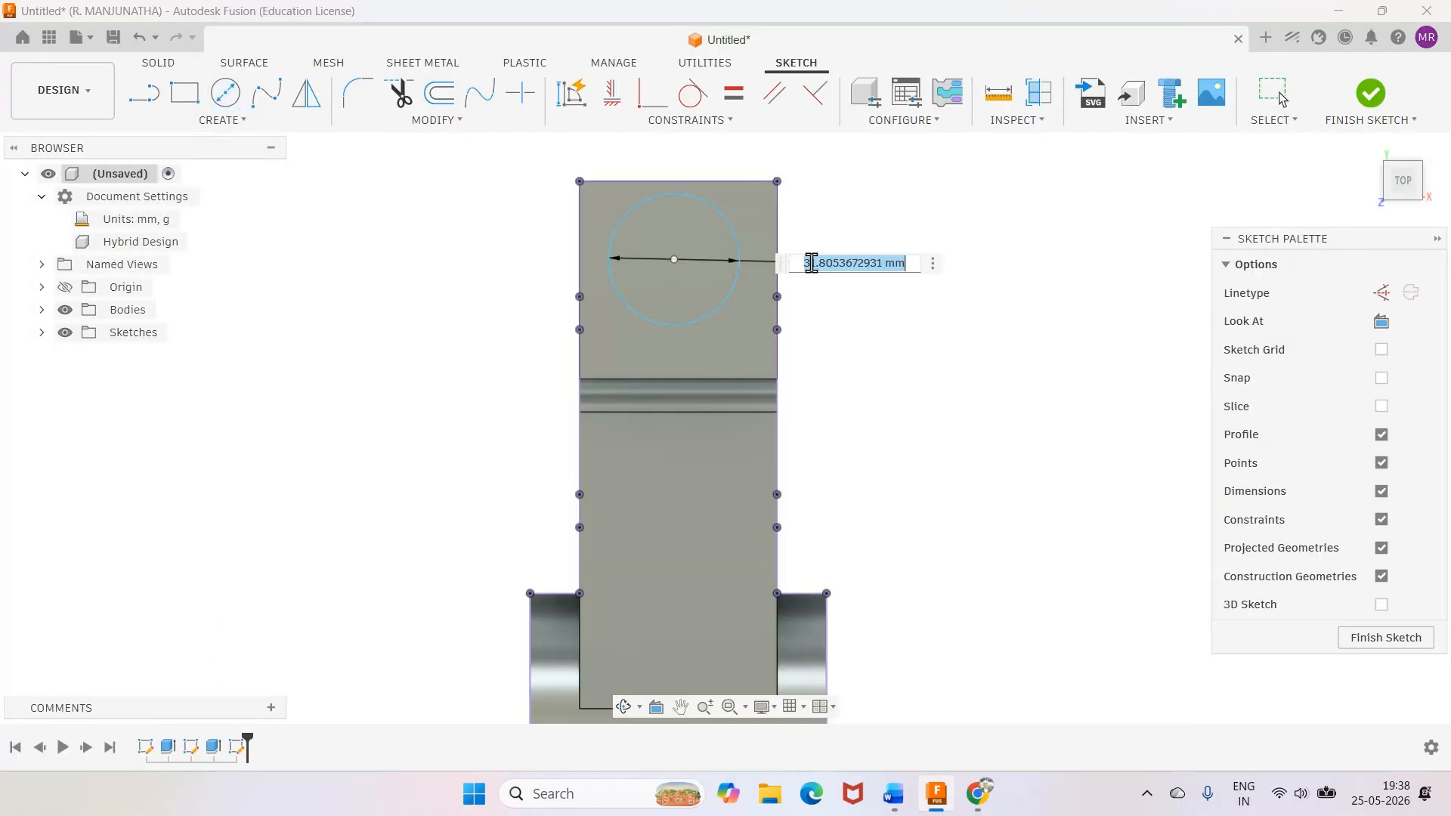
{"action": "type", "text": "32"}
{"action": "key", "text": "Return"}
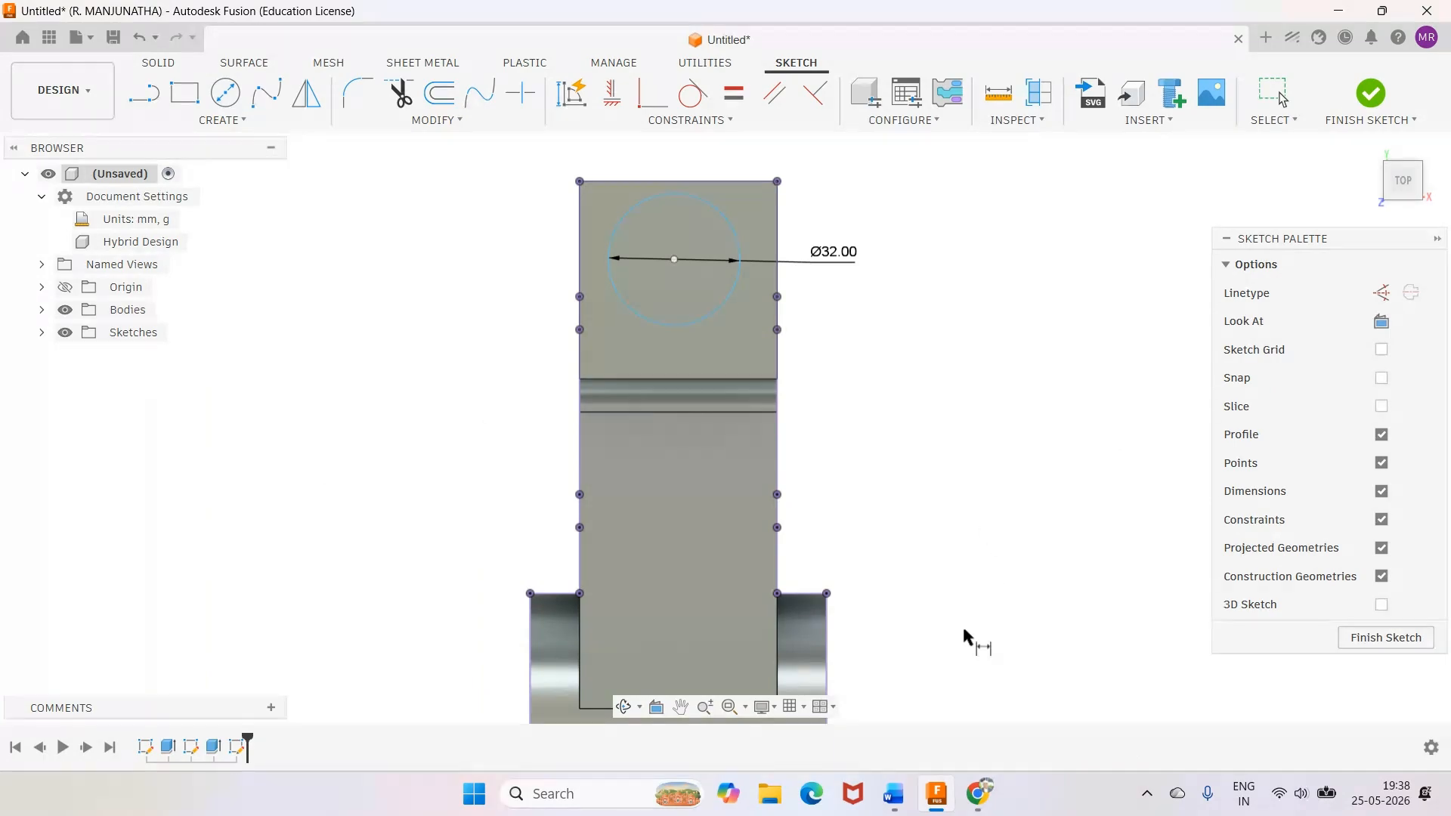
Consult the Word drawing and dimension the circle's centre 24 mm from the block's long side edge in Fusion
{"action": "left_click", "coordinate": [890, 805]}
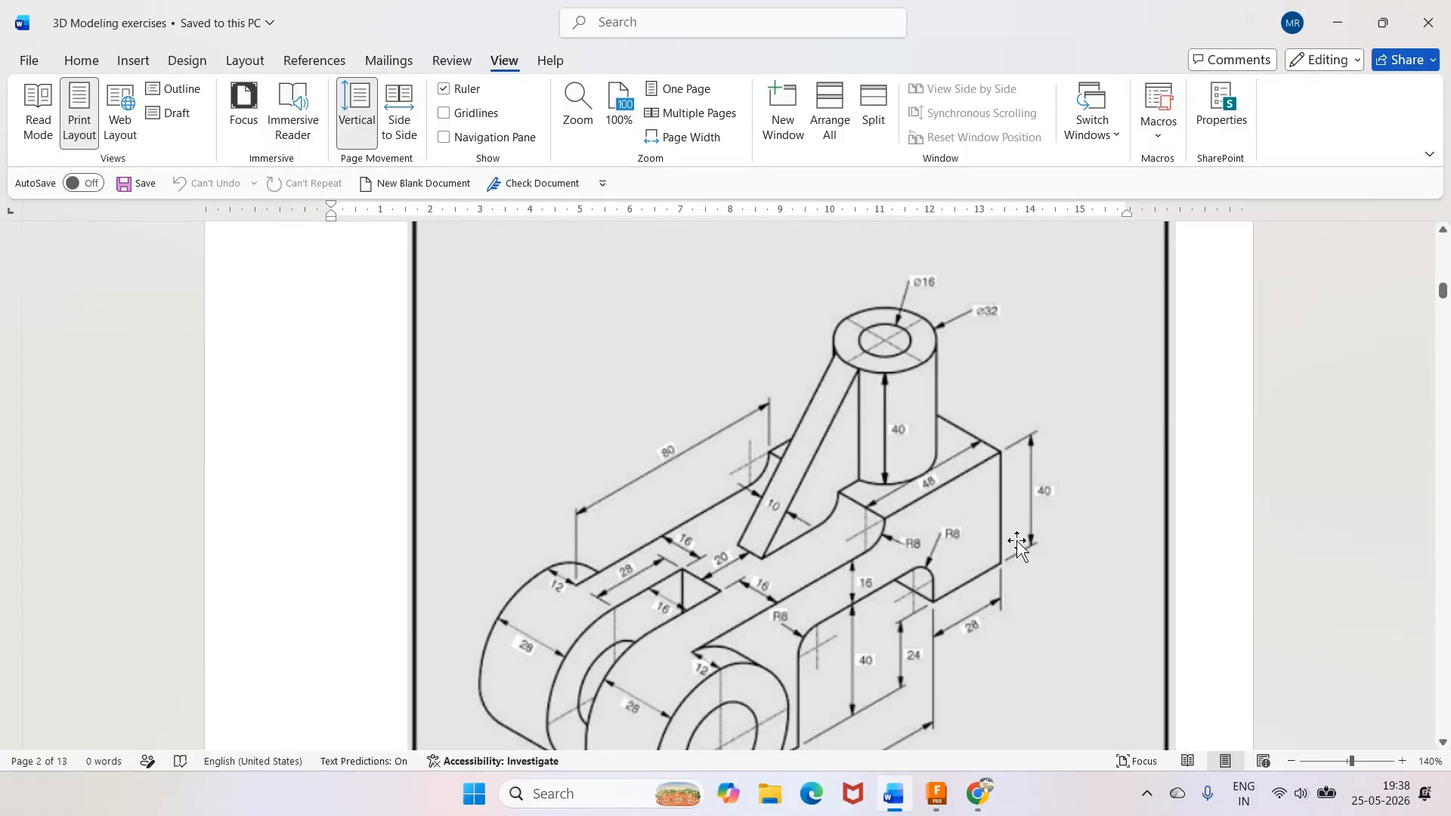
{"action": "key", "text": "alt+Tab"}
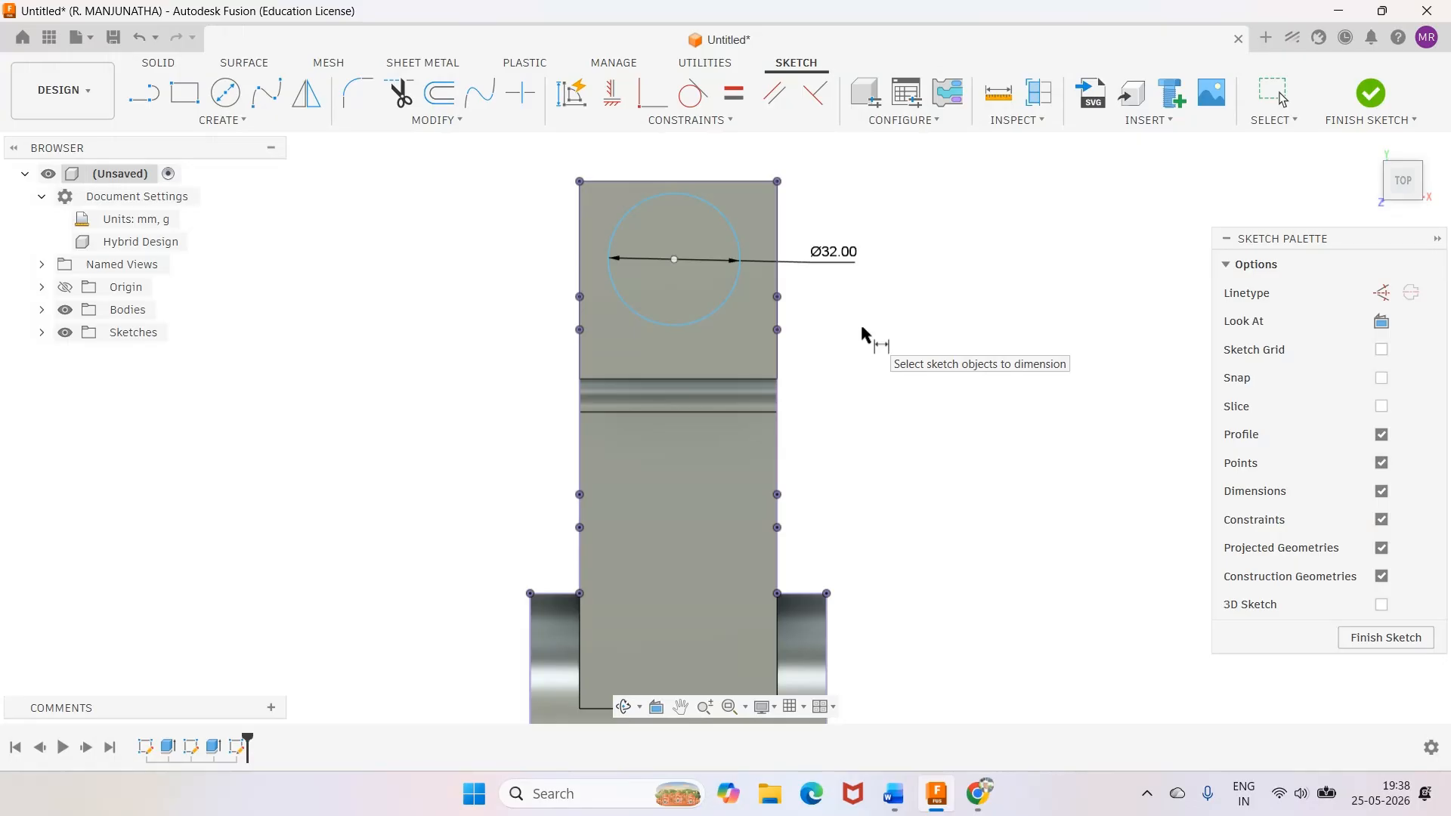
{"action": "left_click", "coordinate": [702, 314]}
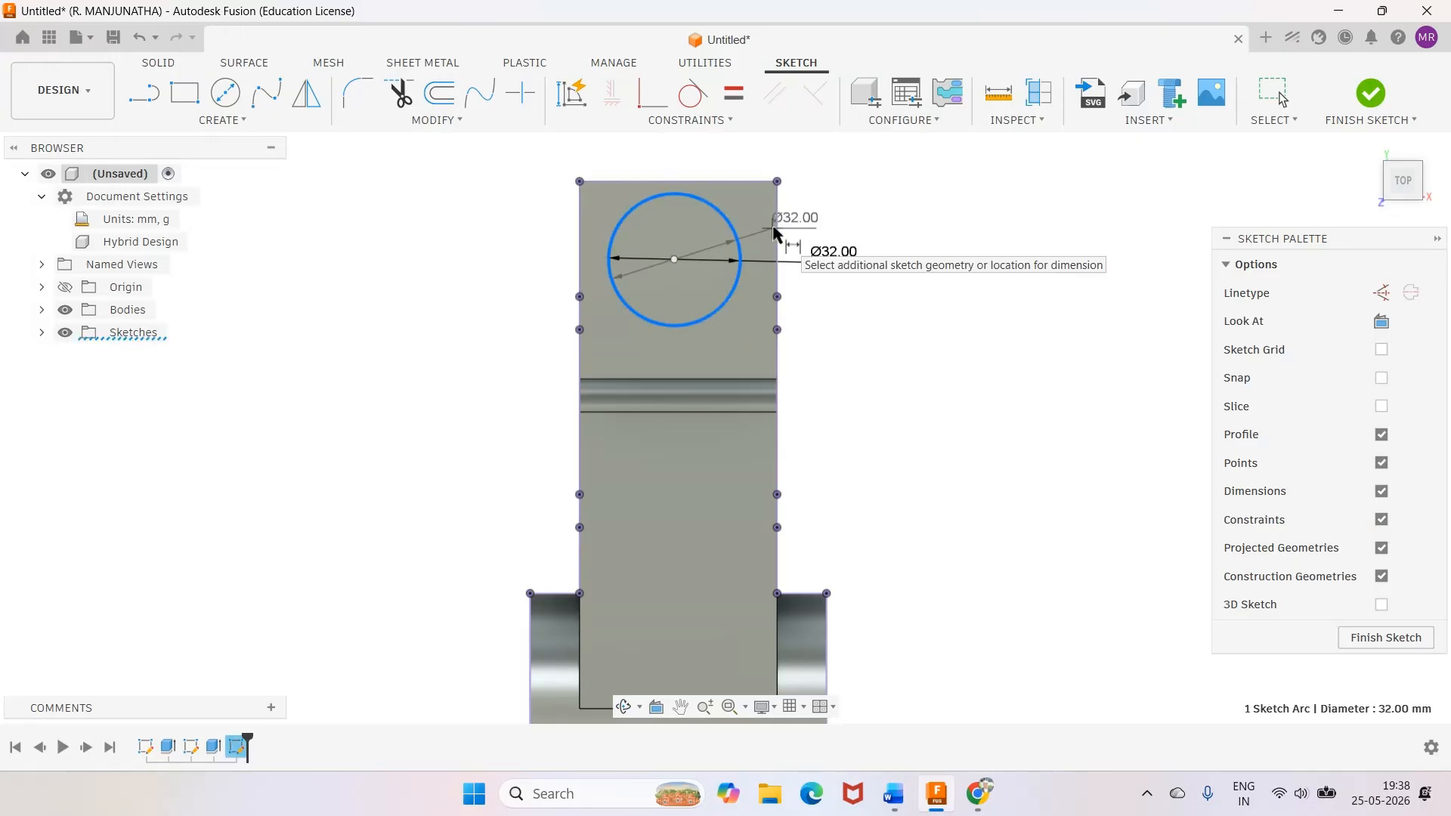
{"action": "left_click", "coordinate": [776, 233]}
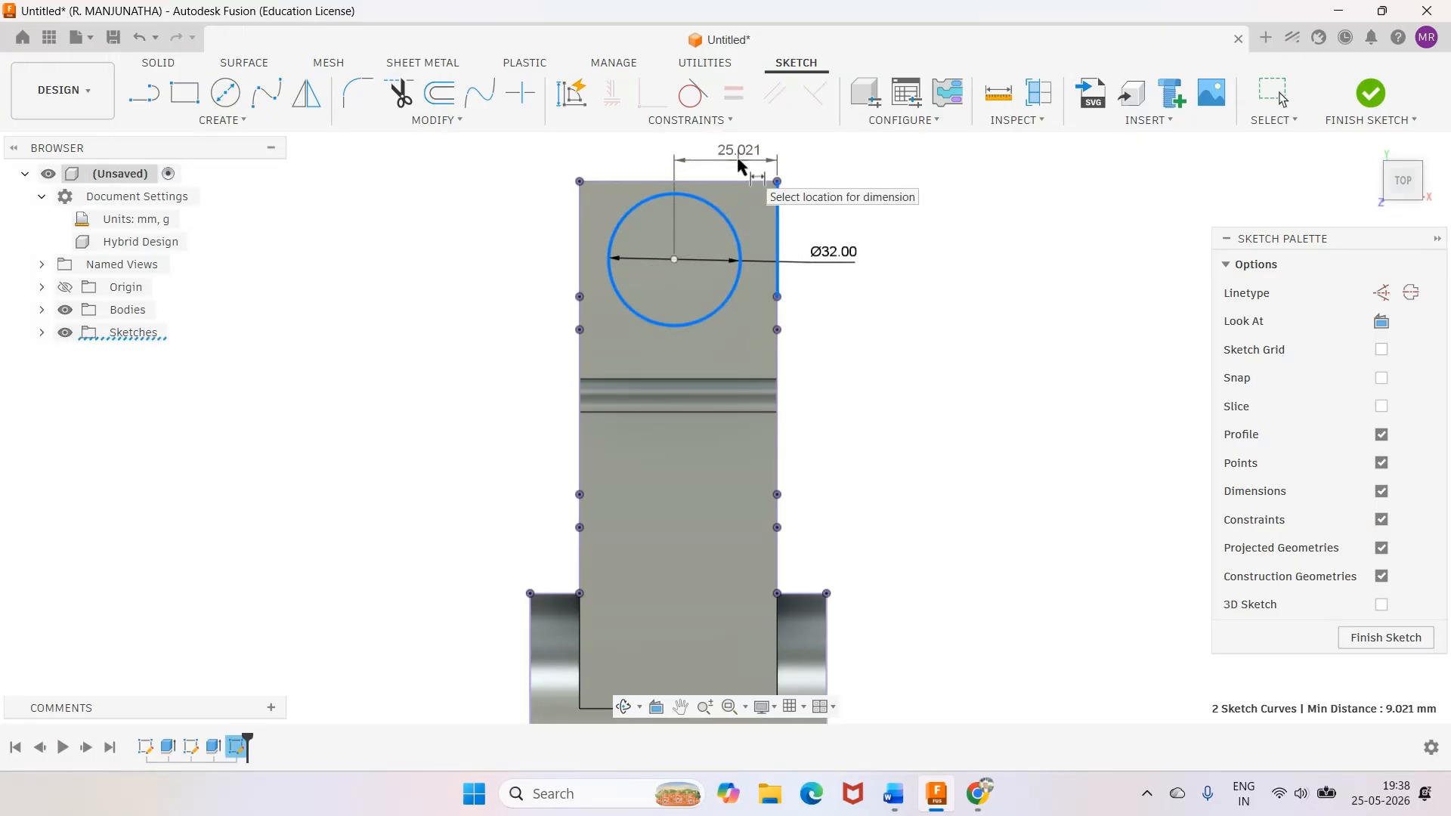
{"action": "left_click", "coordinate": [736, 156]}
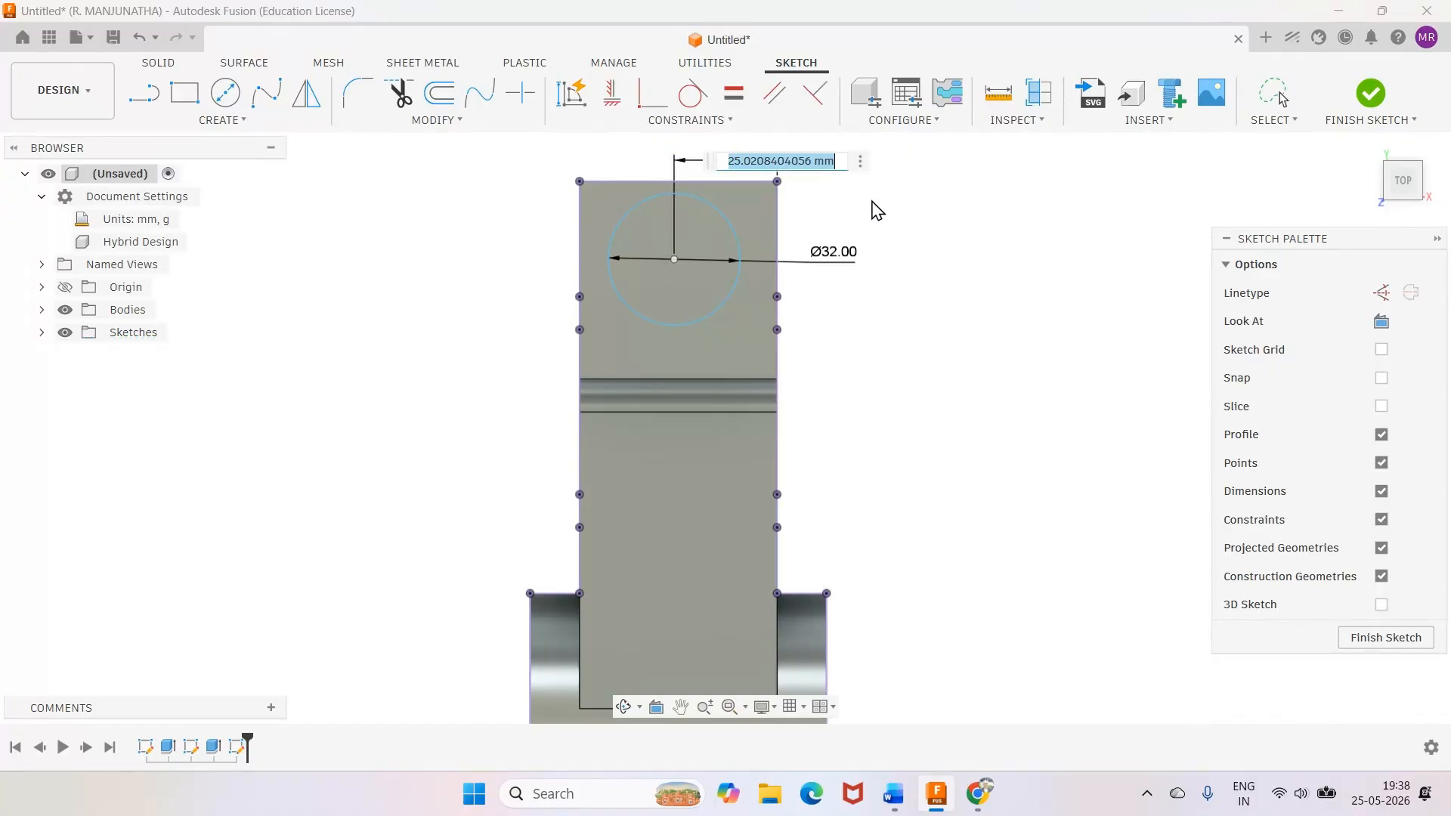
{"action": "type", "text": "24"}
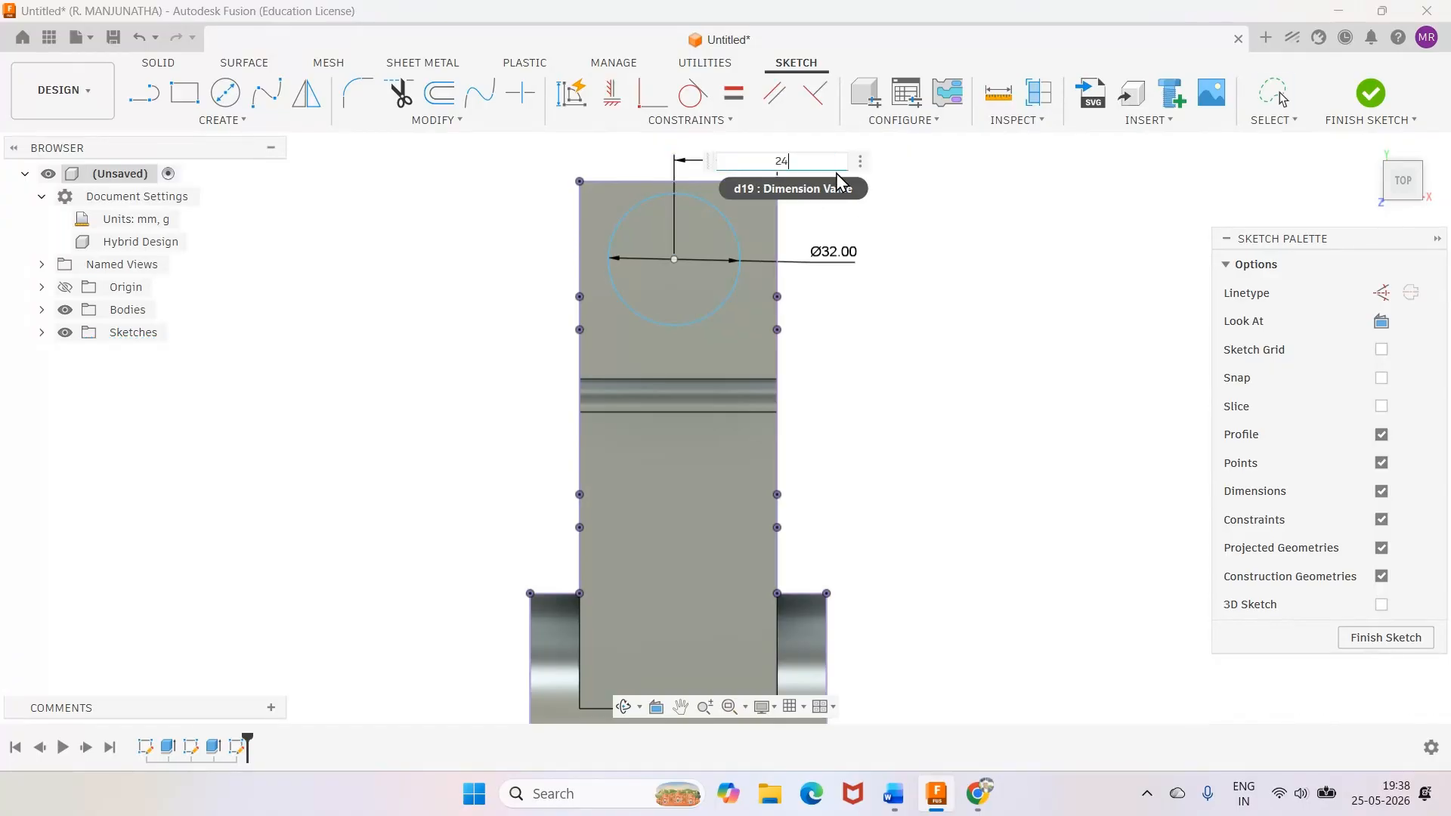
{"action": "key", "text": "Return"}
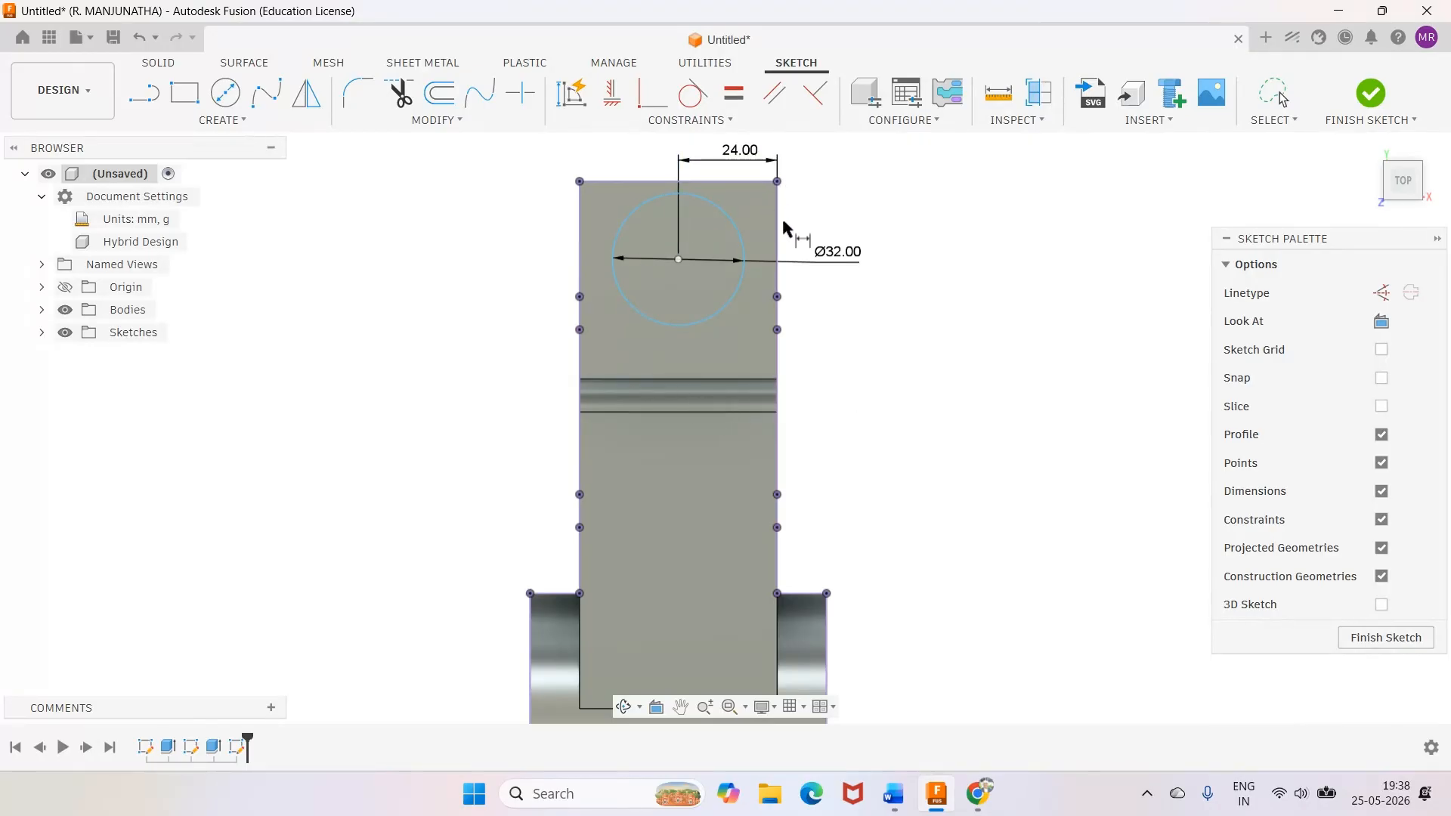
{"action": "left_click", "coordinate": [635, 182]}
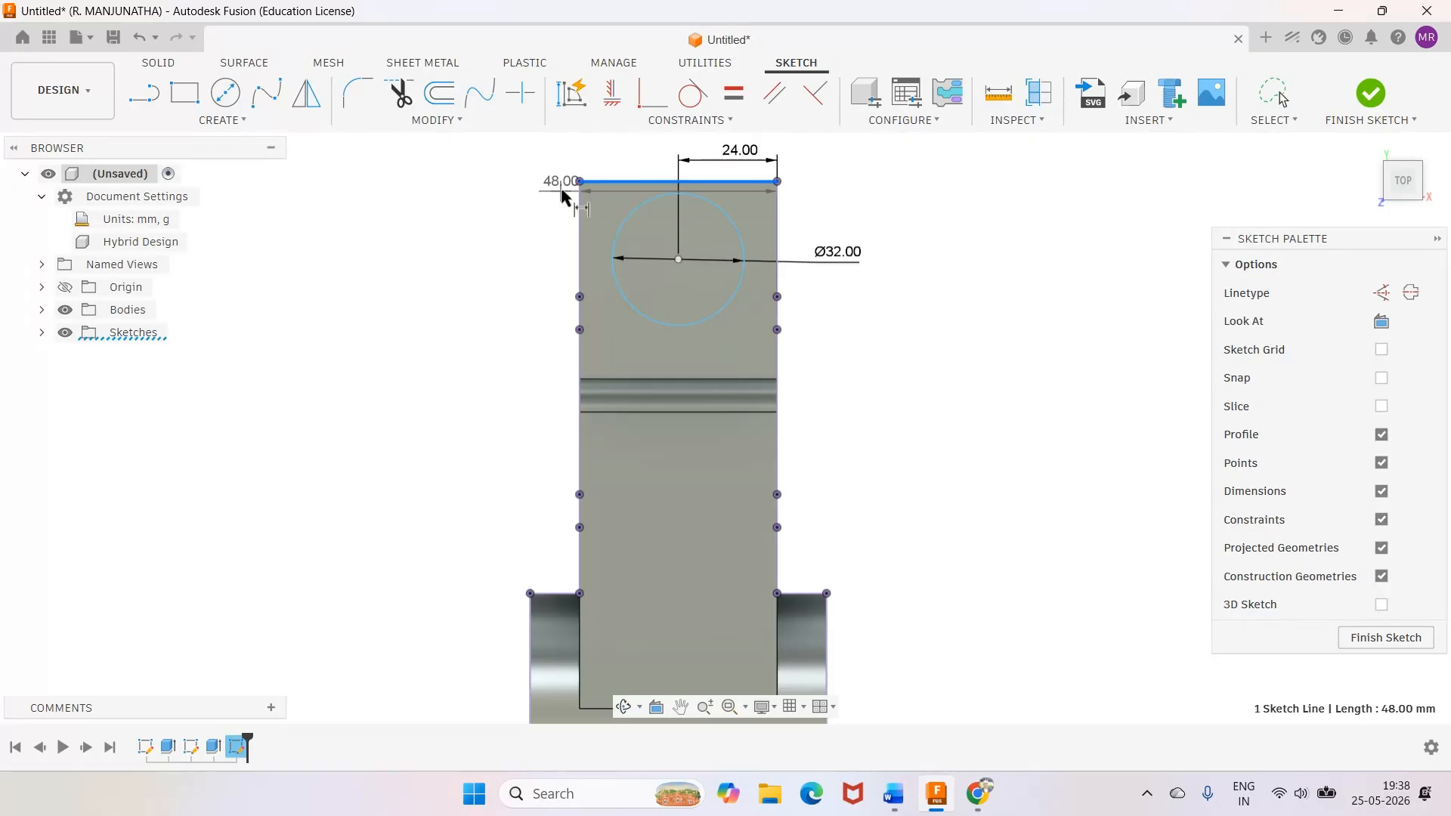
{"action": "key", "text": "d"}
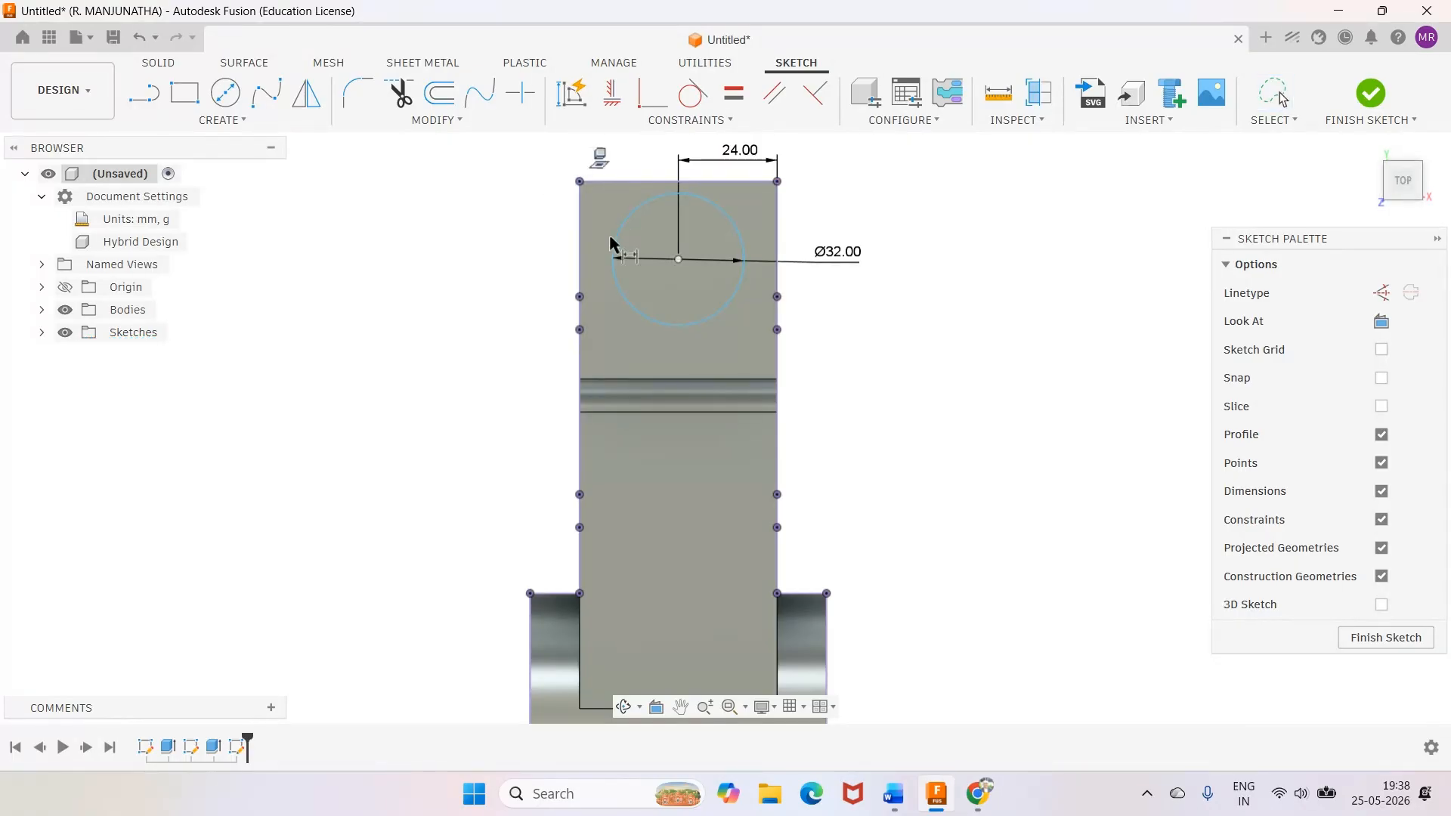
{"action": "left_click", "coordinate": [635, 182]}
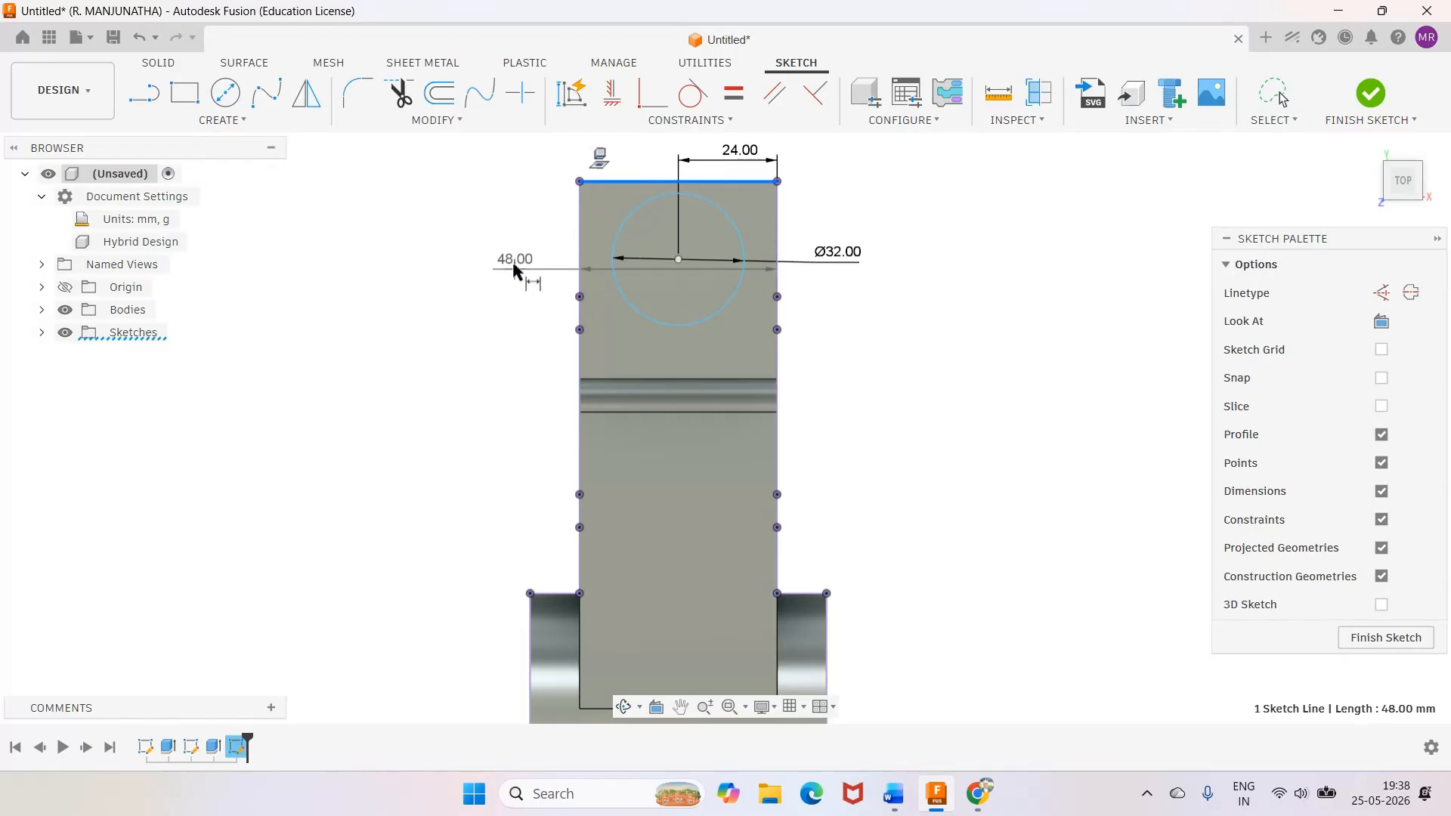
{"action": "key", "text": "Escape"}
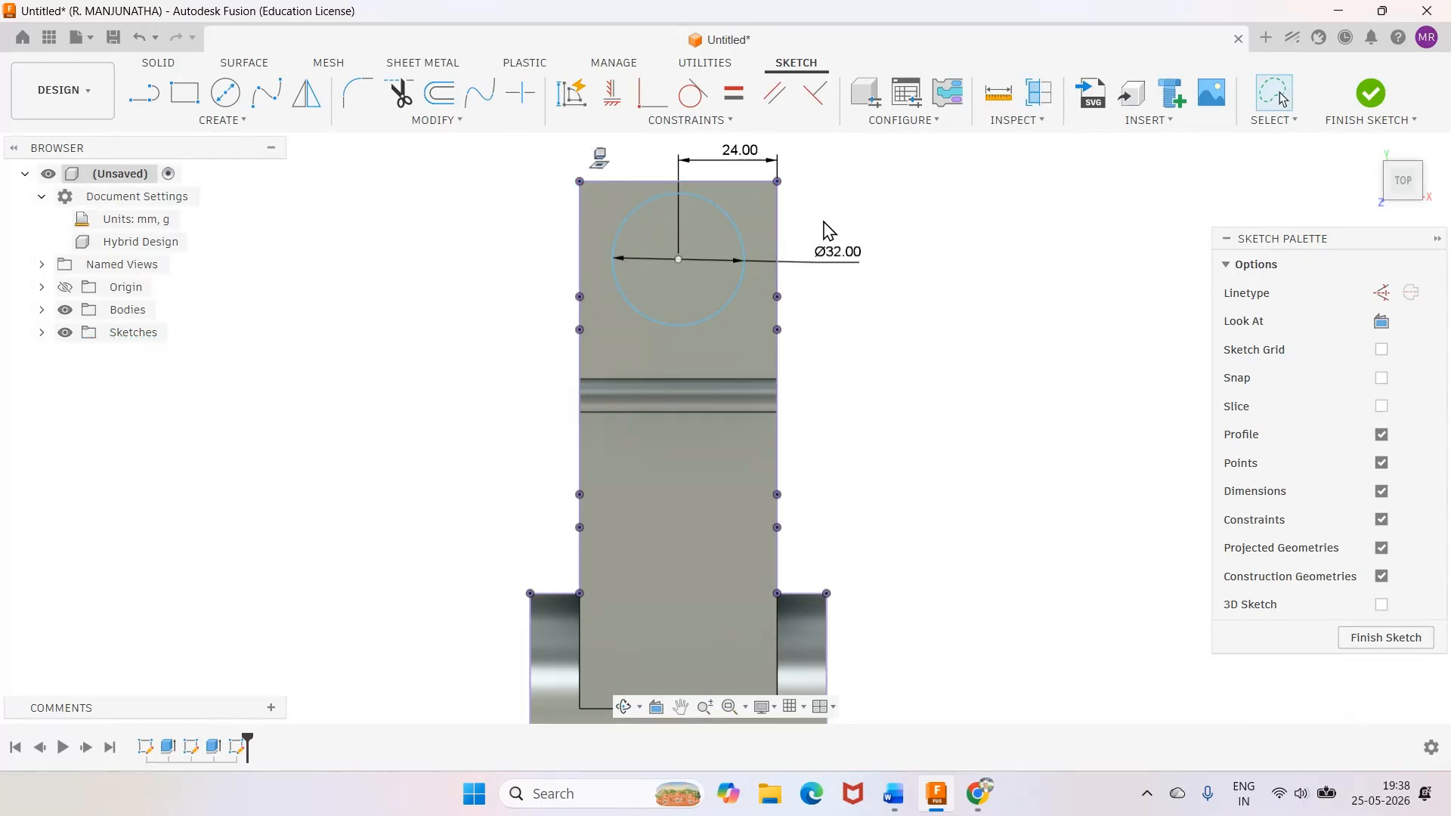
Dimension the 32 mm circle's centre 24 mm from the raised block's short end edge
{"action": "key", "text": "d"}
{"action": "left_click", "coordinate": [724, 216]}
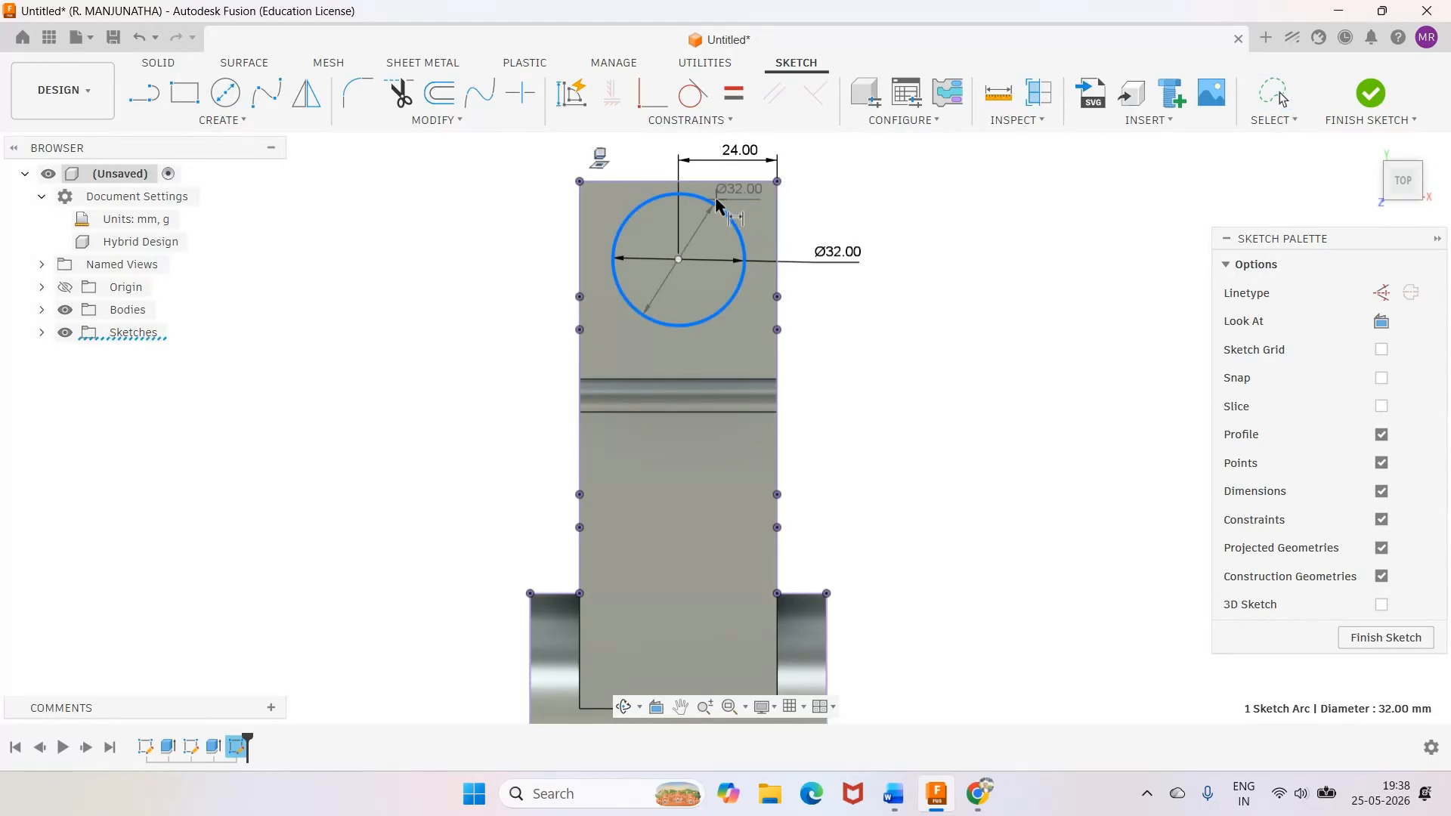
{"action": "left_click", "coordinate": [709, 182]}
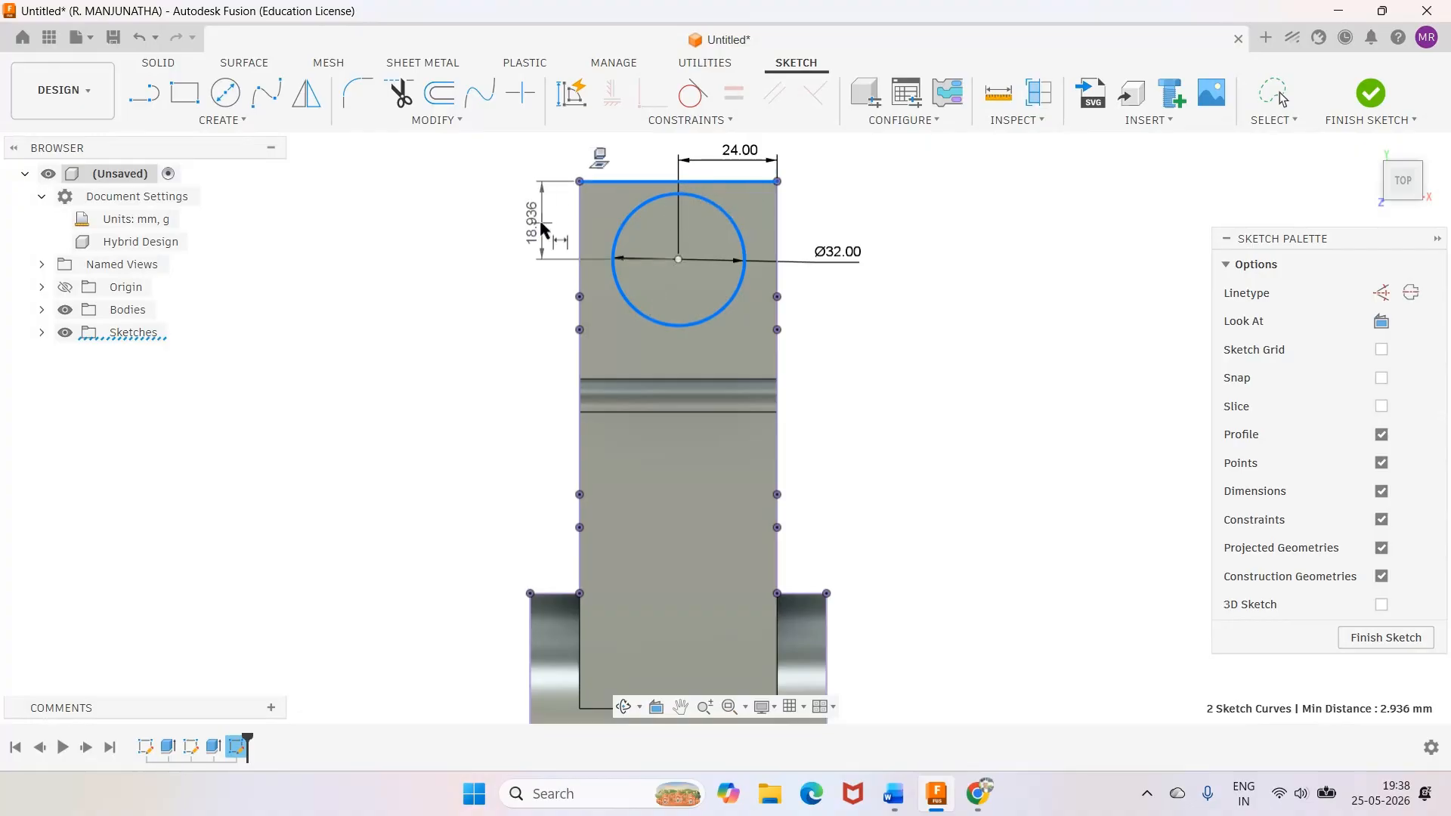
{"action": "left_click", "coordinate": [541, 229]}
{"action": "type", "text": "2"}
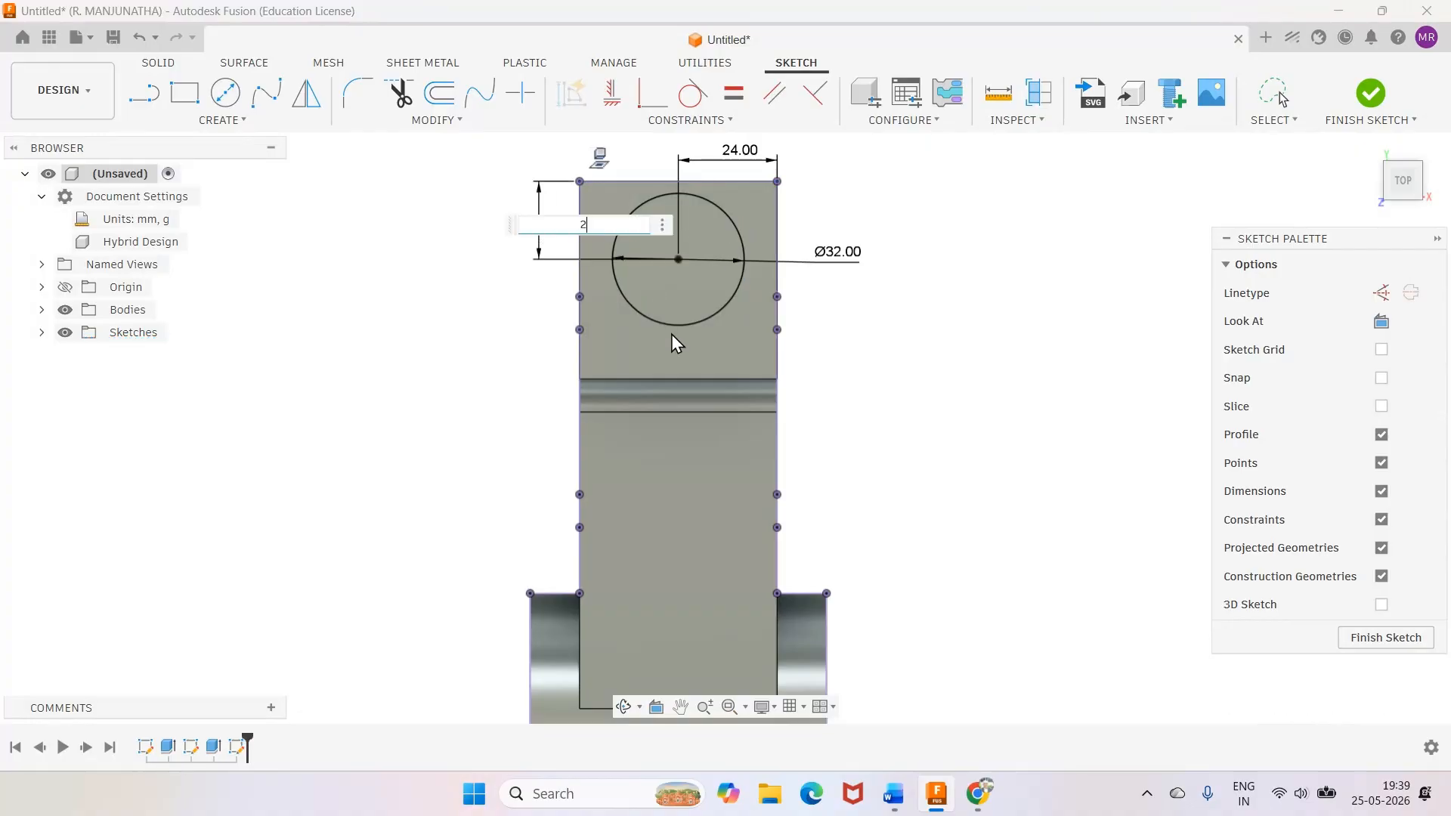
{"action": "type", "text": "4"}
{"action": "key", "text": "Return"}
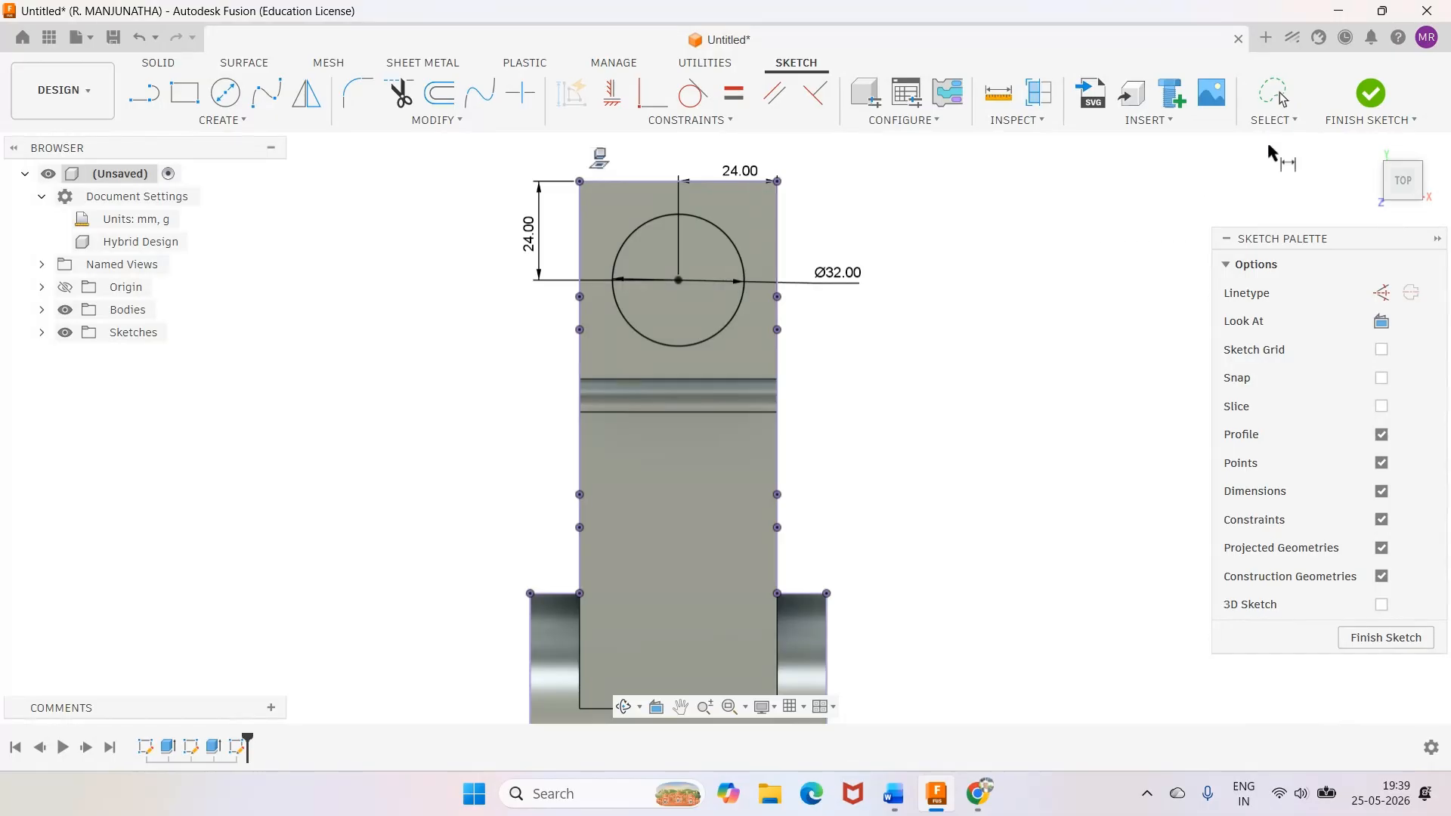
Consult the Word drawing for the boss's bore, and sketch a second, smaller circle in the empty space beside the block in Fusion
{"action": "left_click", "coordinate": [893, 793]}
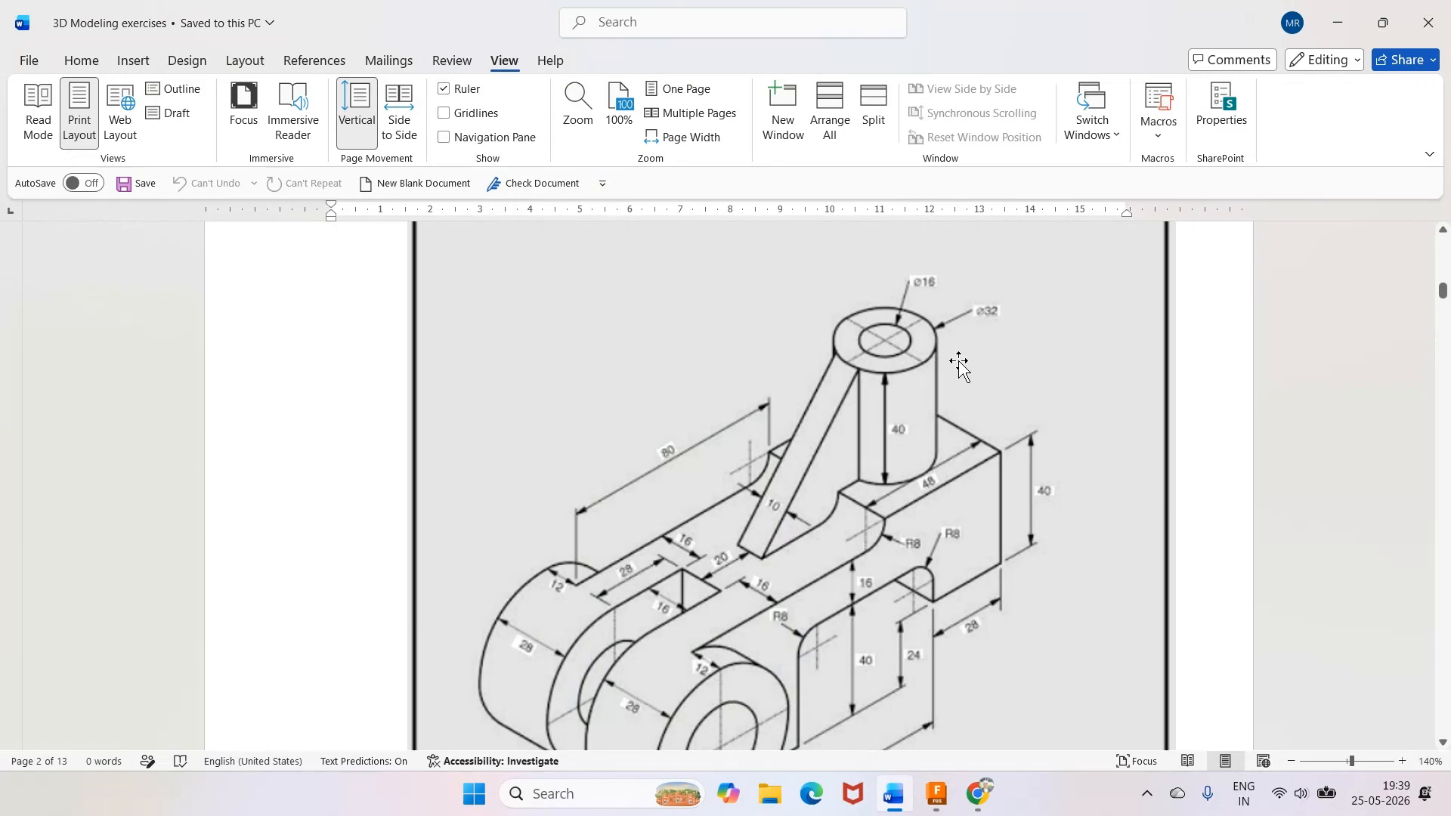
{"action": "left_click", "coordinate": [936, 794]}
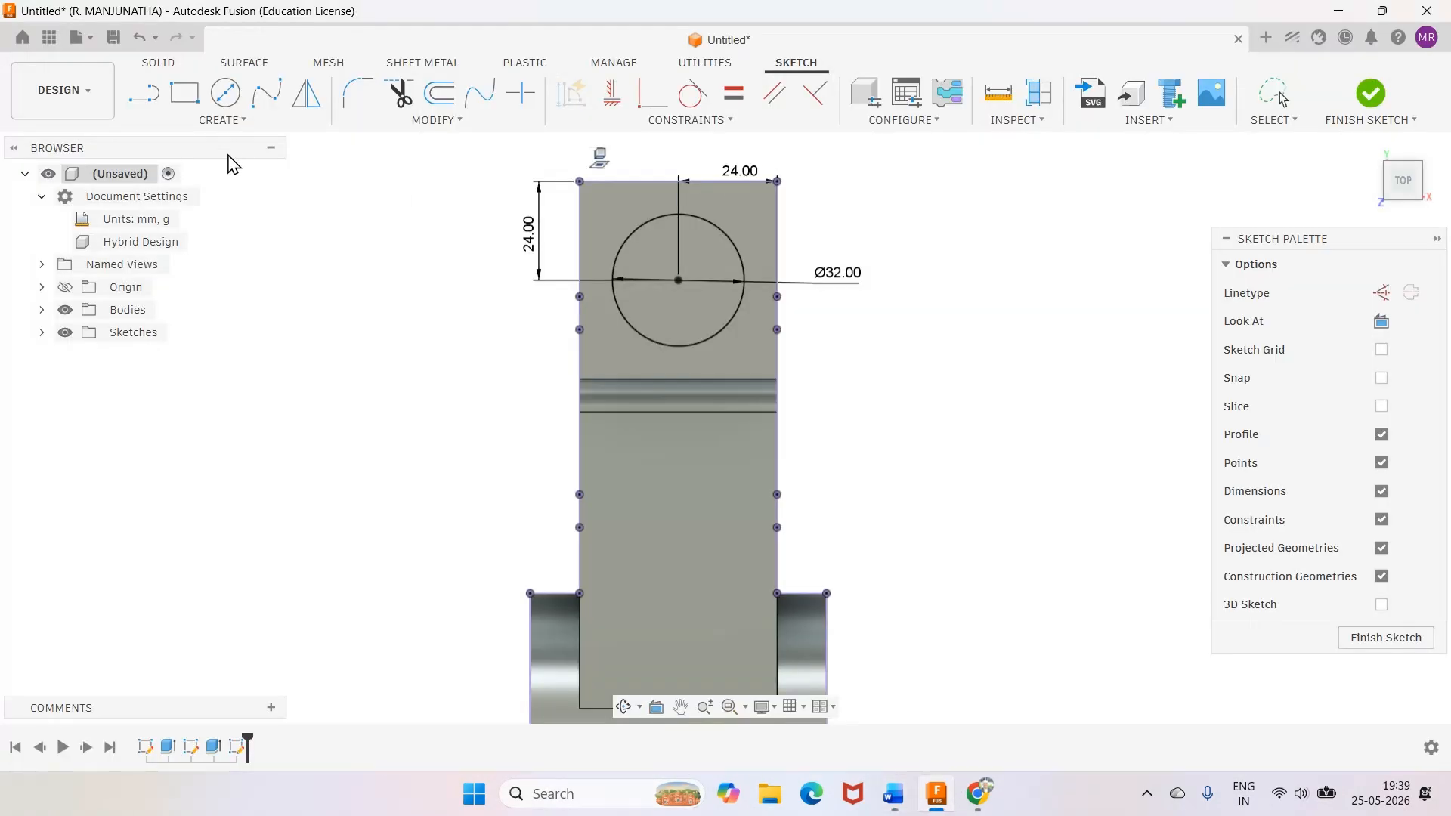
{"action": "left_click", "coordinate": [224, 94]}
{"action": "left_click", "coordinate": [945, 216]}
{"action": "left_click", "coordinate": [954, 266]}
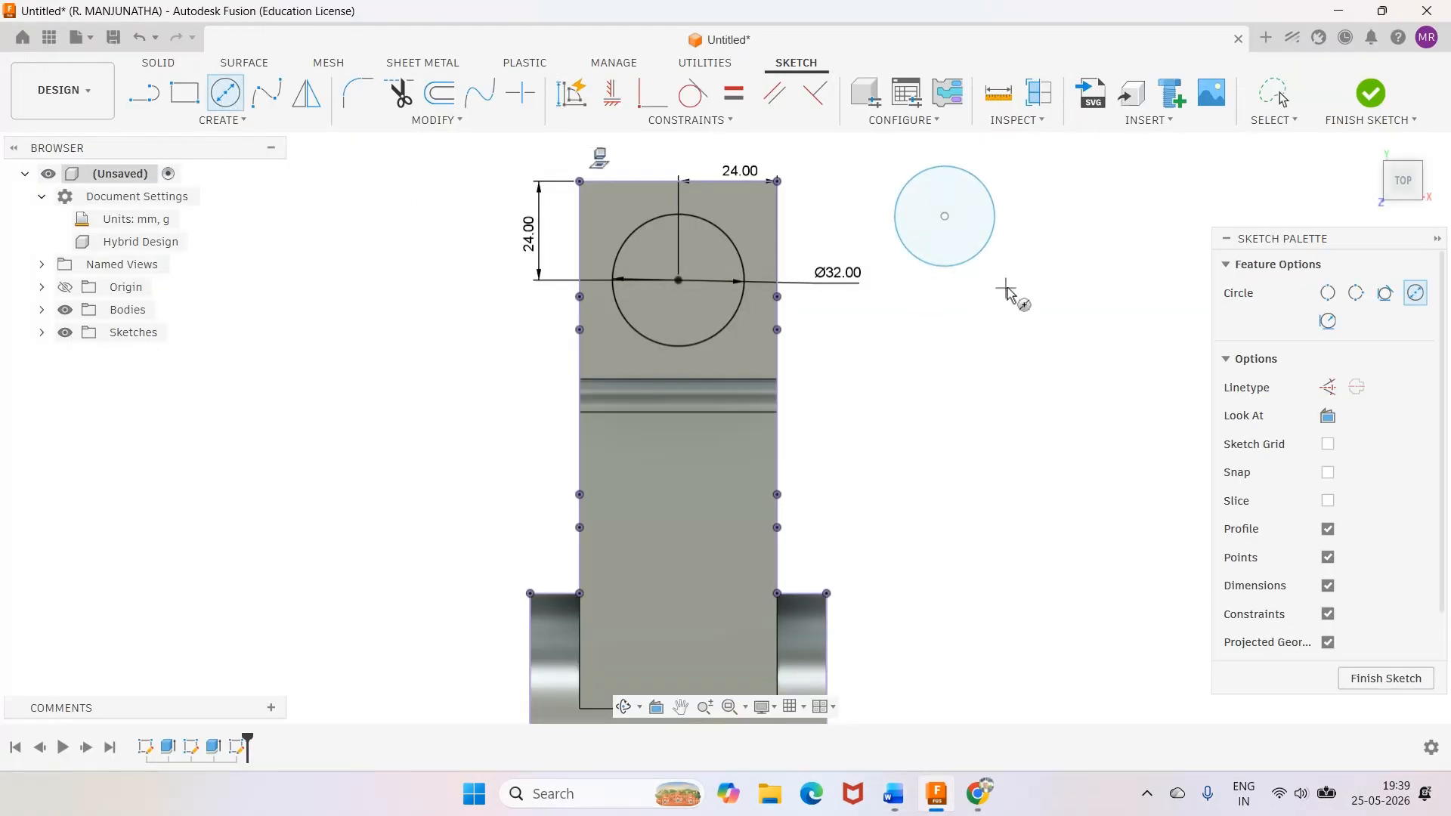
Dimension the loose circle beside the part to a diameter of 16 mm
{"action": "key", "text": "d"}
{"action": "left_click", "coordinate": [957, 268]}
{"action": "left_click", "coordinate": [987, 322]}
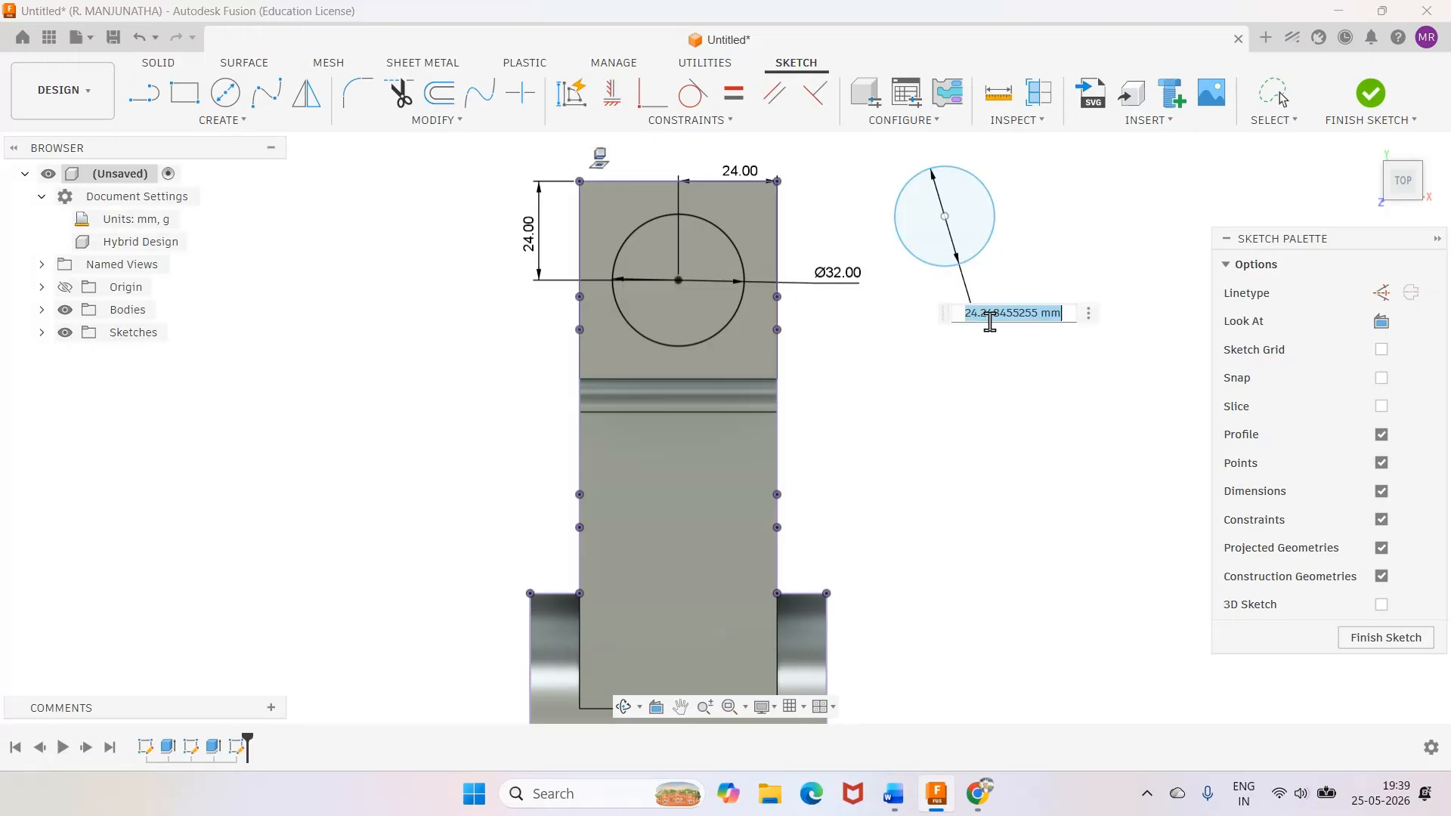
{"action": "type", "text": "16"}
{"action": "key", "text": "Return"}
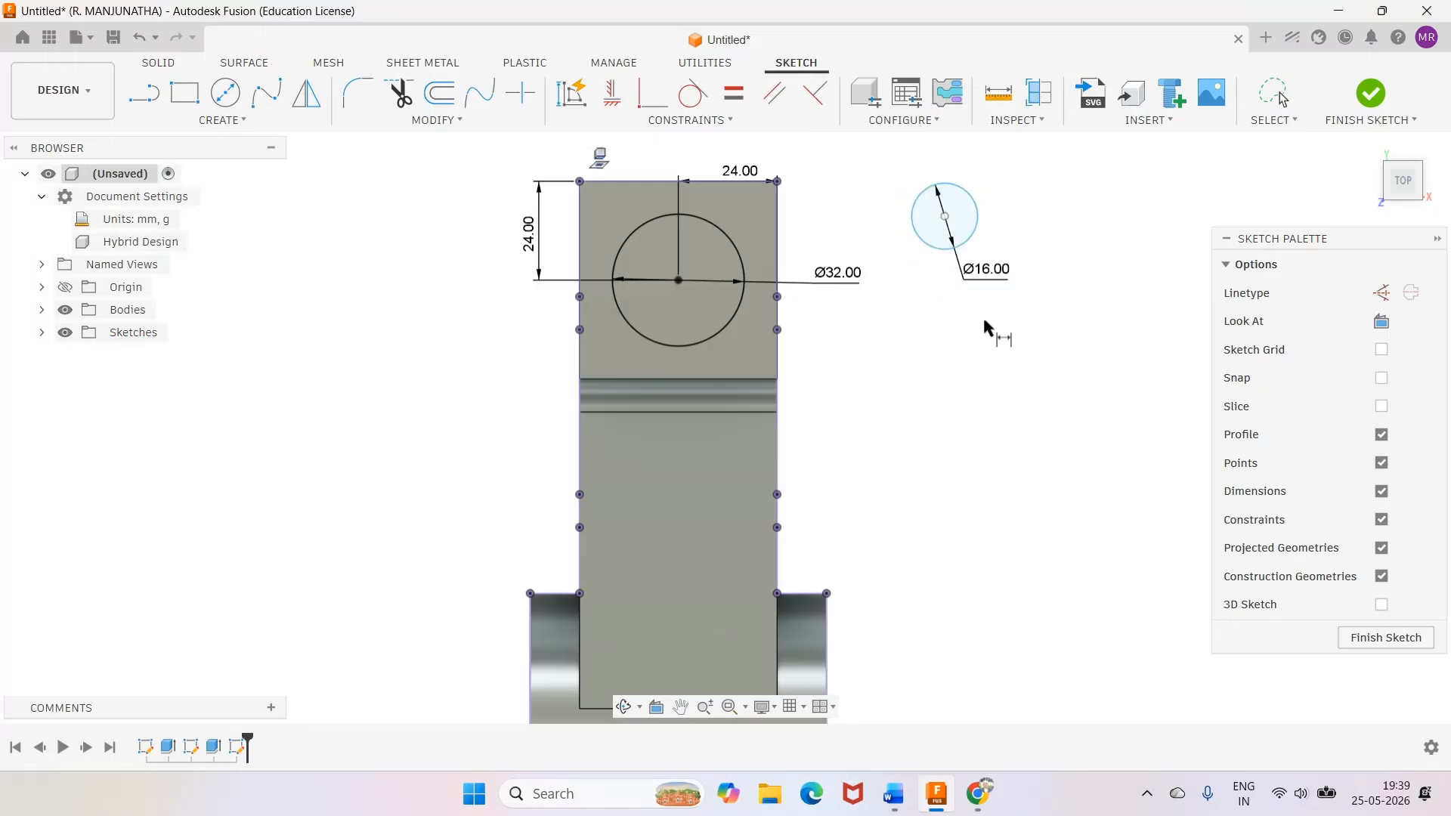
Make the 16 mm circle concentric with the 32 mm circle on the raised end block and finish the sketch
{"action": "left_click", "coordinate": [693, 123]}
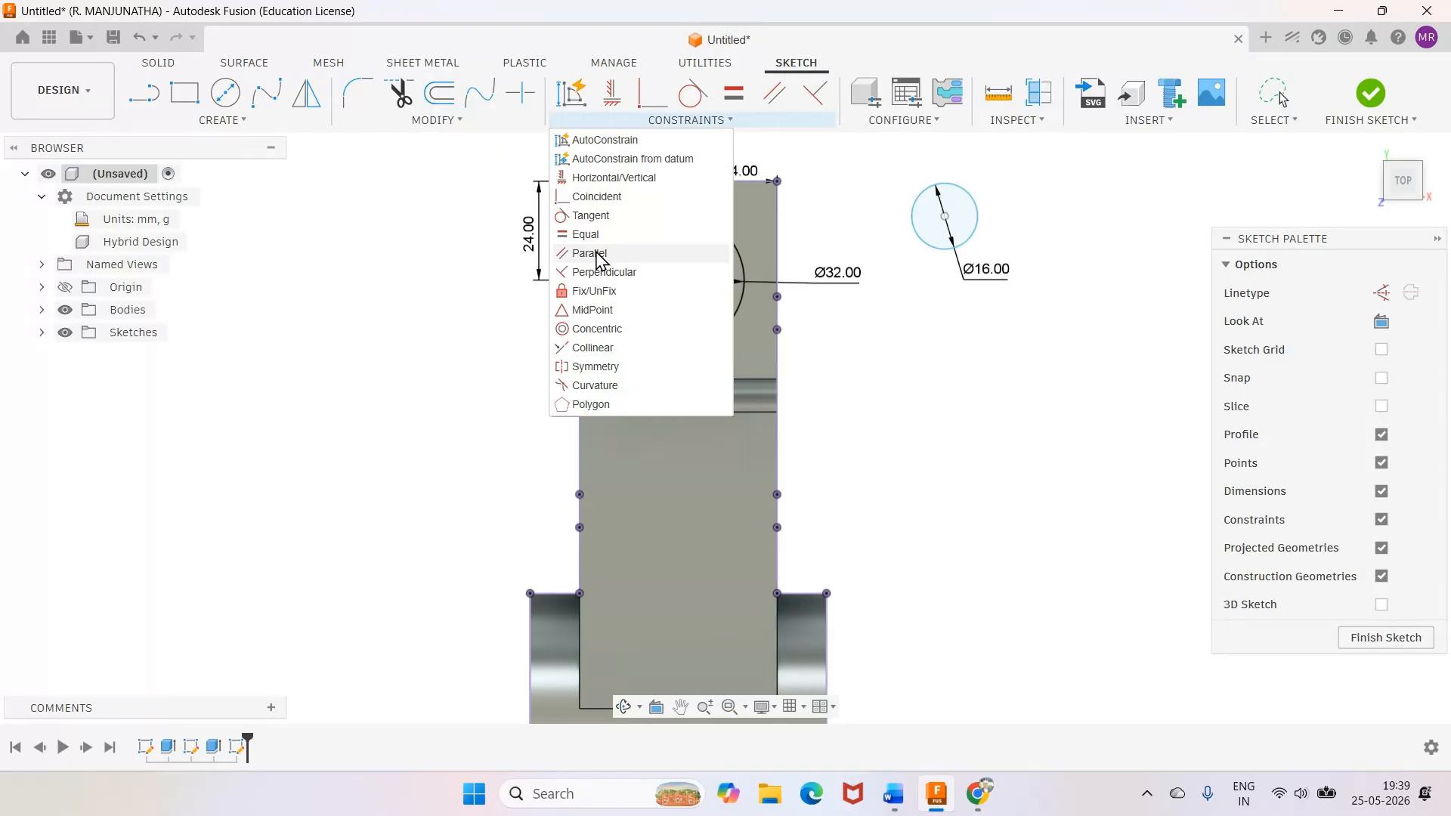
{"action": "left_click", "coordinate": [593, 330]}
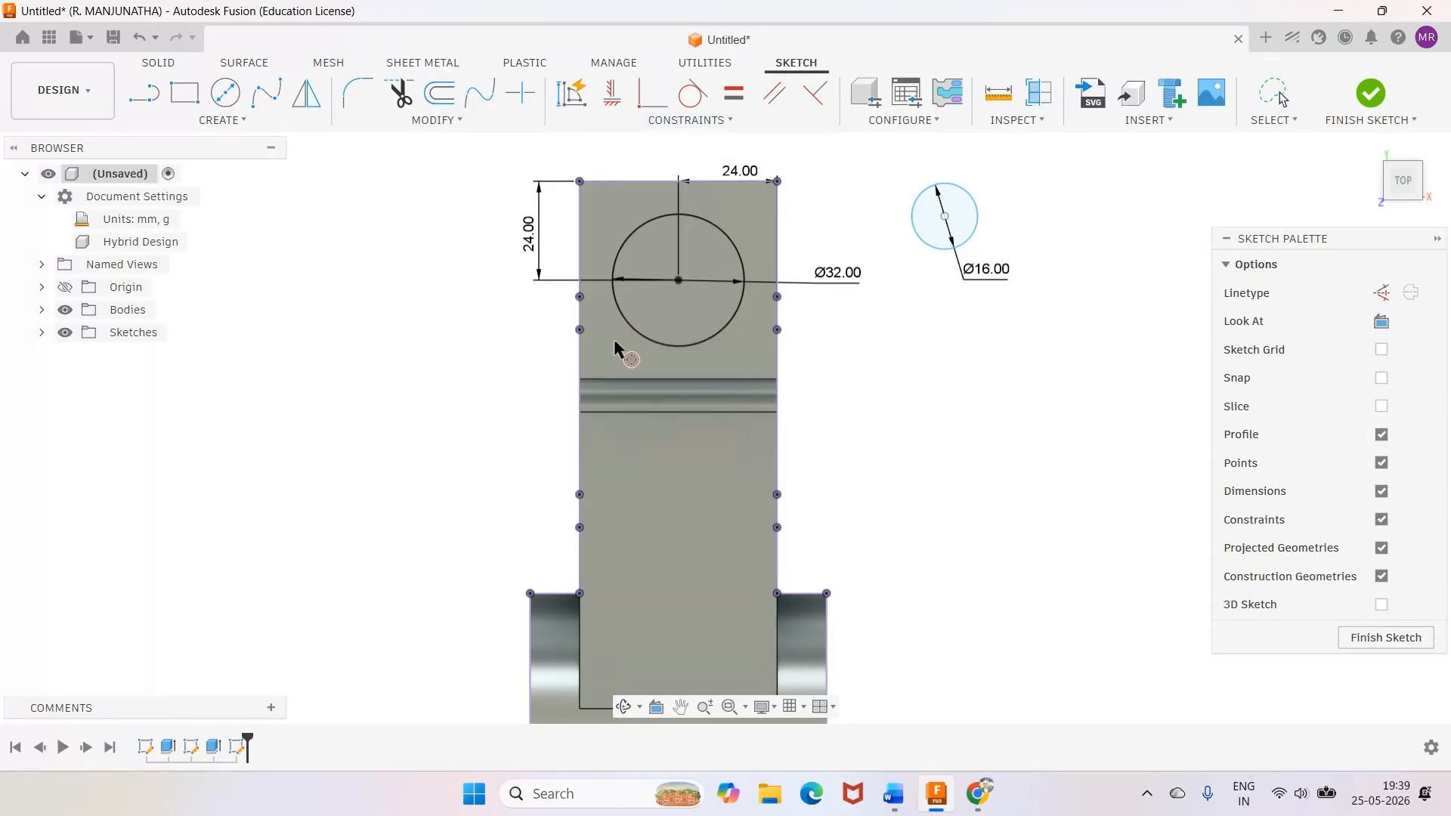
{"action": "left_click", "coordinate": [918, 239]}
{"action": "left_click", "coordinate": [715, 332]}
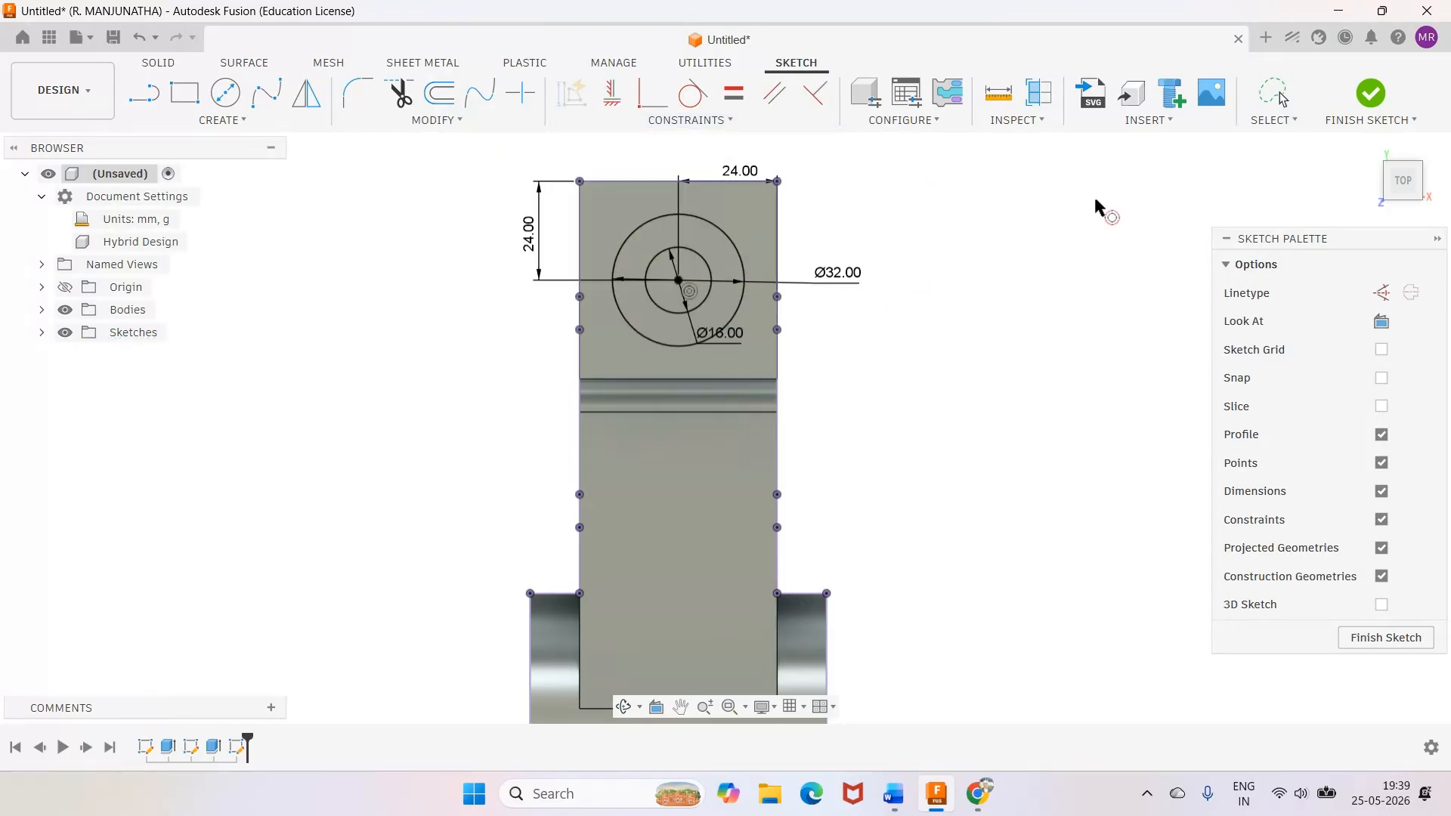
{"action": "left_click", "coordinate": [1369, 95]}
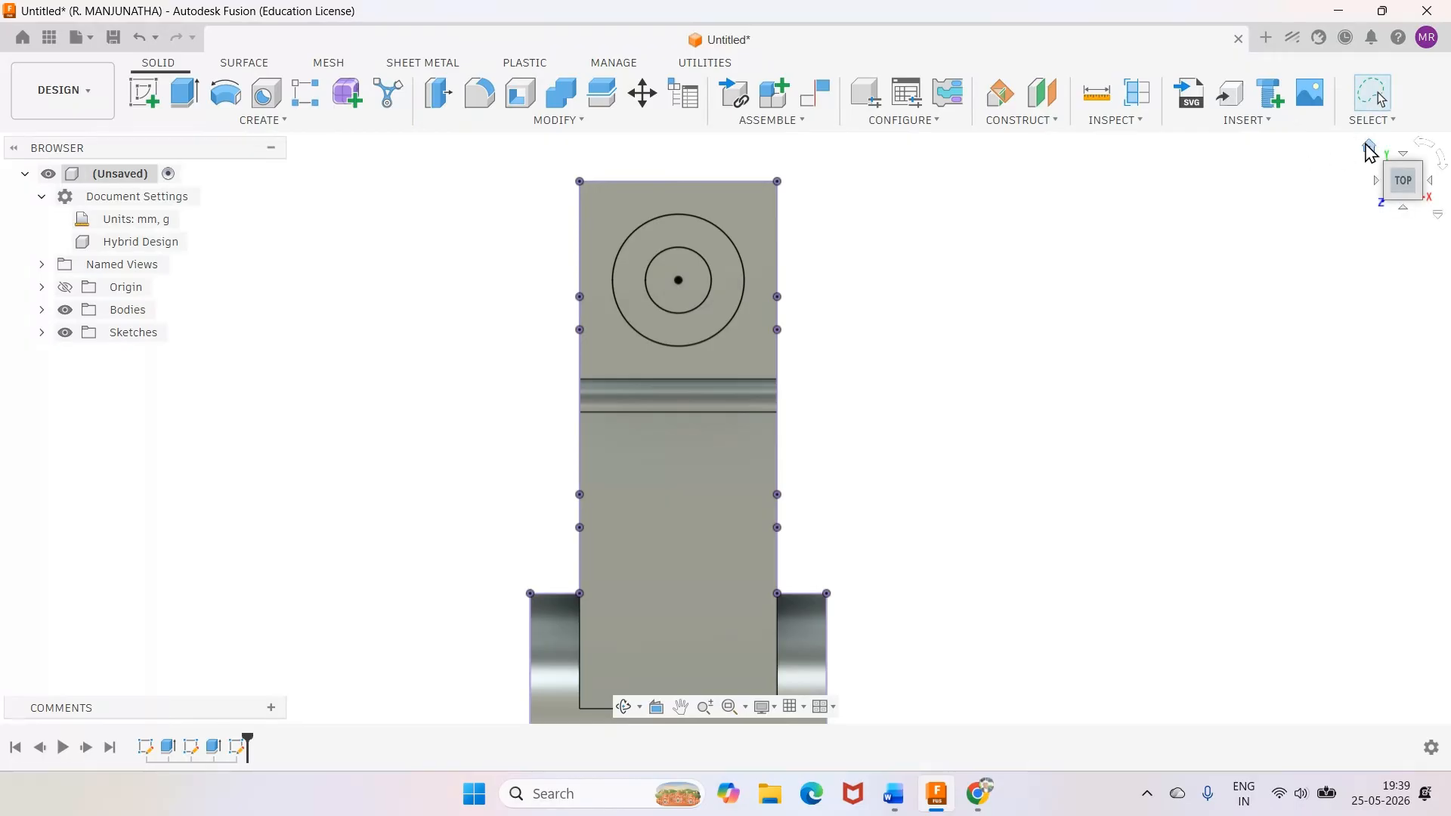
Extrude the ring between the two concentric circles 40 mm upward, joined to the body, after checking the height in the Word drawing
{"action": "left_click", "coordinate": [1376, 158]}
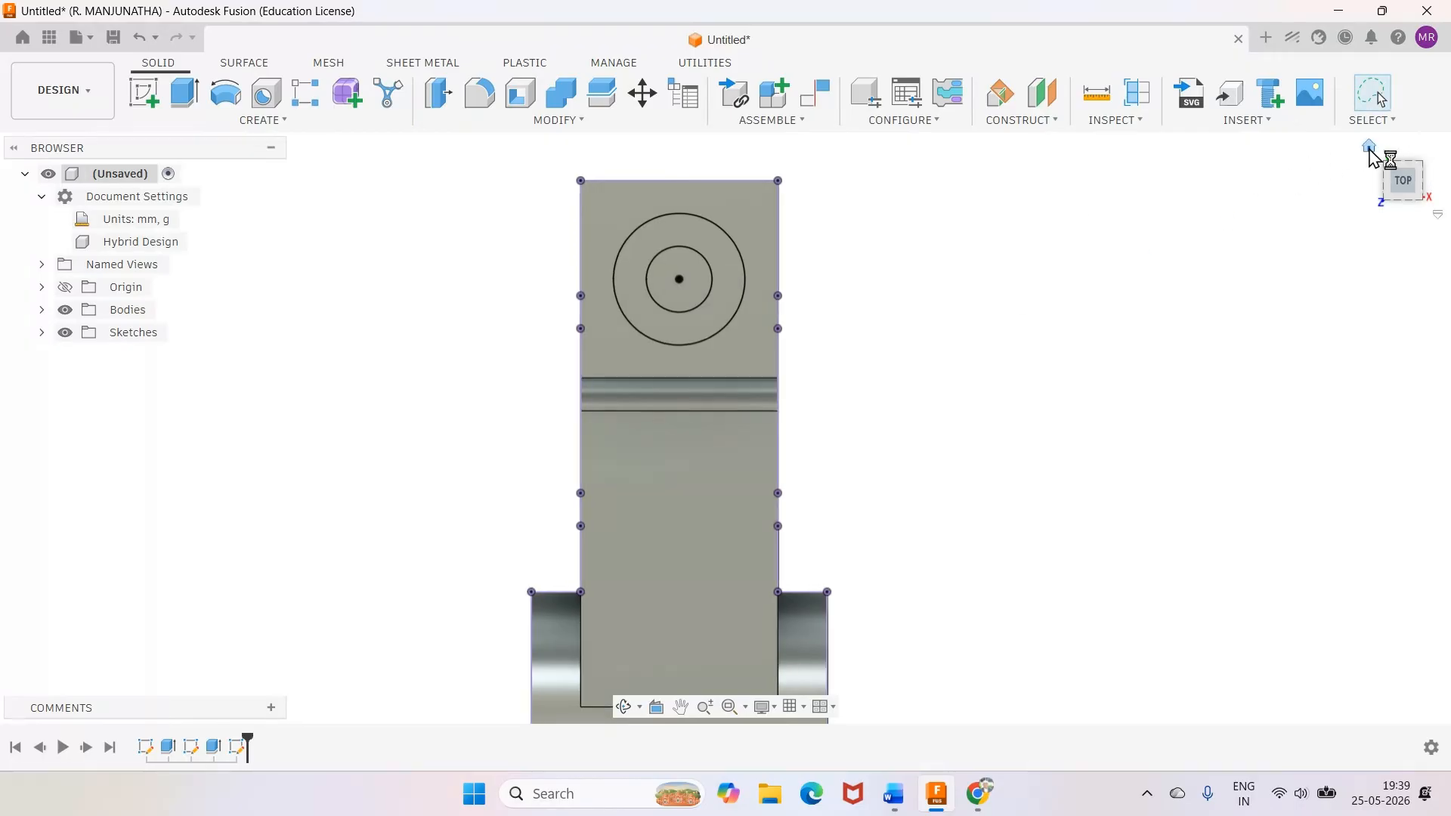
{"action": "left_click", "coordinate": [187, 94]}
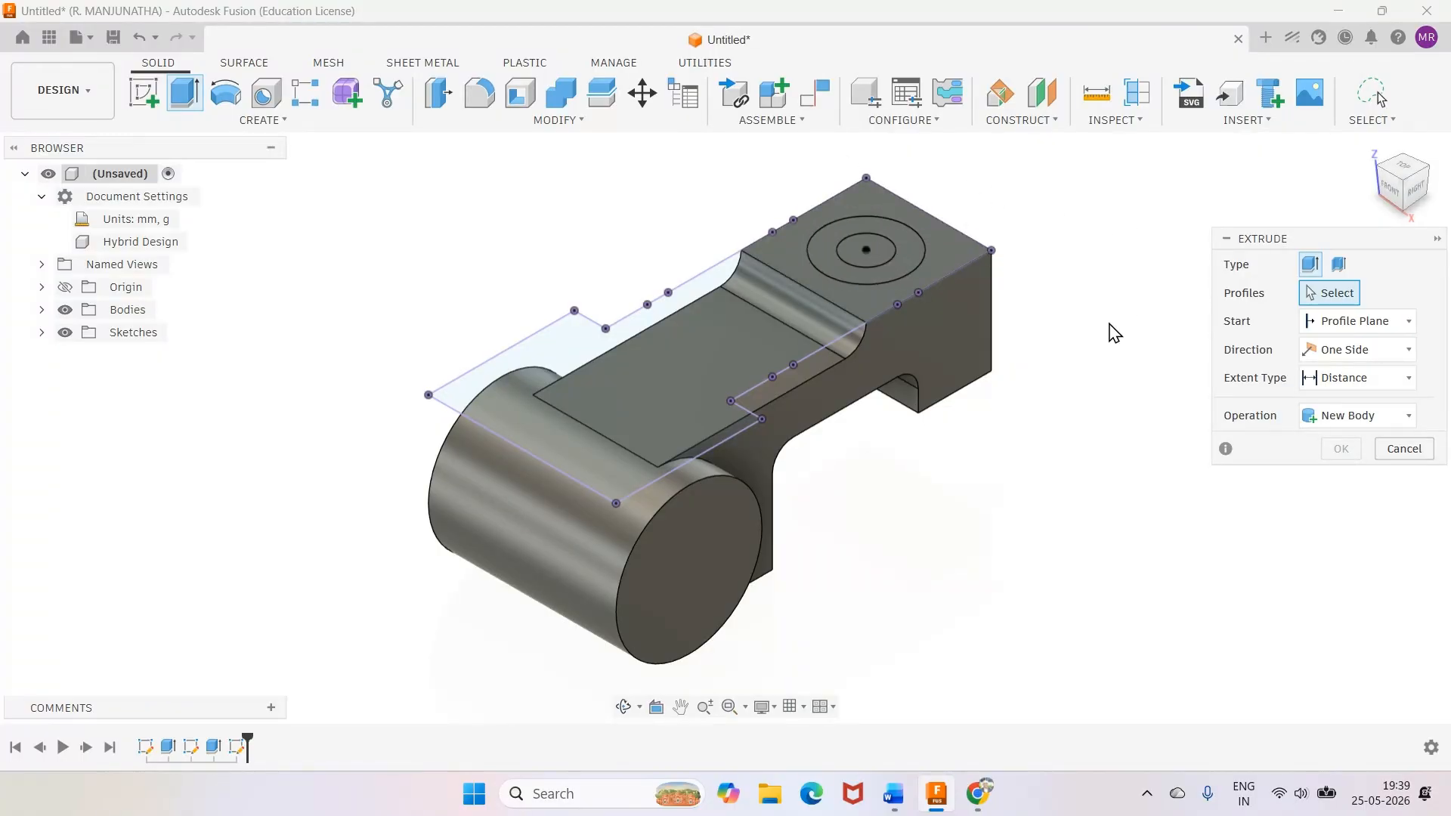
{"action": "left_click", "coordinate": [907, 262]}
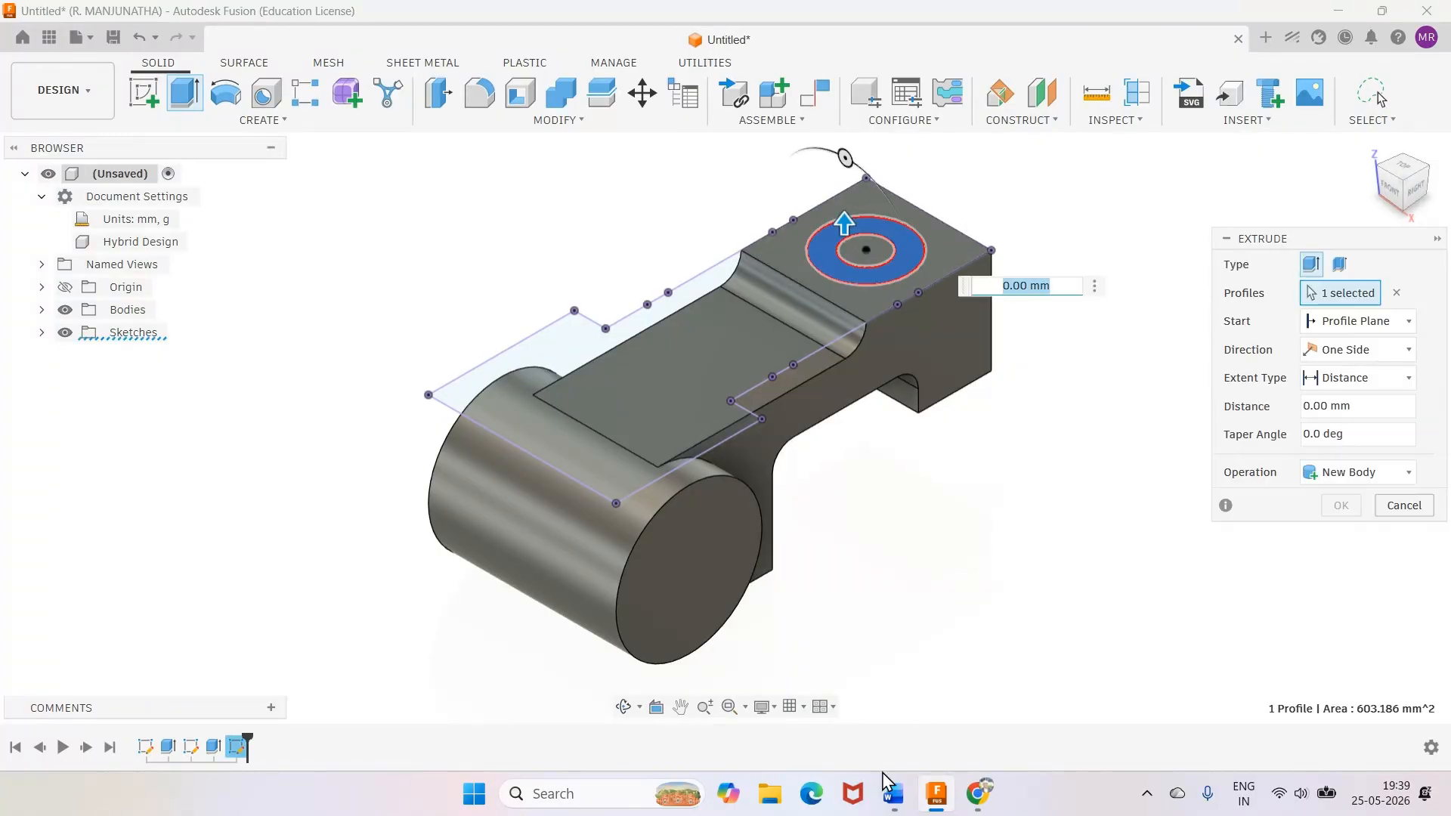
{"action": "left_click", "coordinate": [892, 792]}
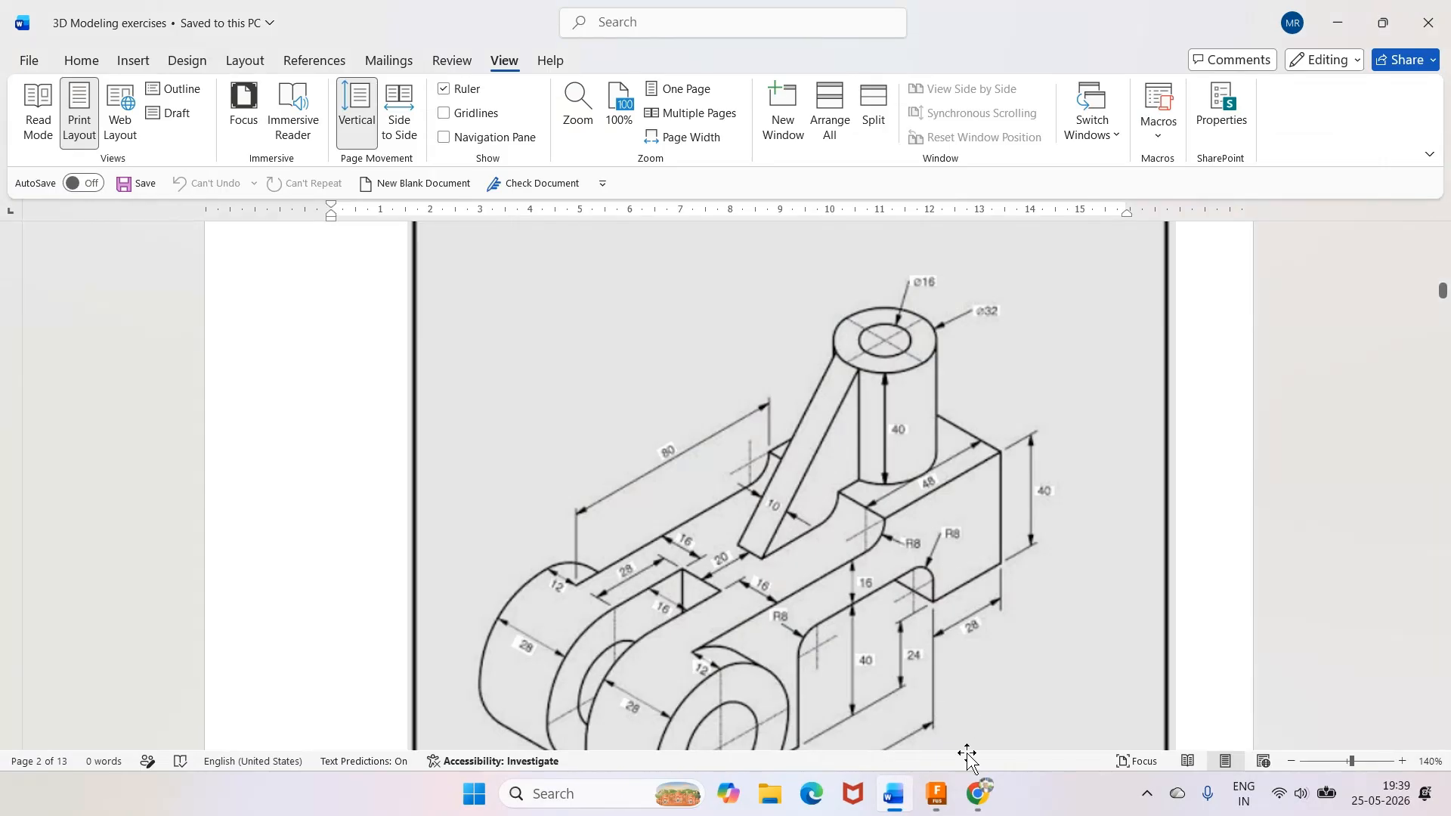
{"action": "left_click", "coordinate": [937, 793]}
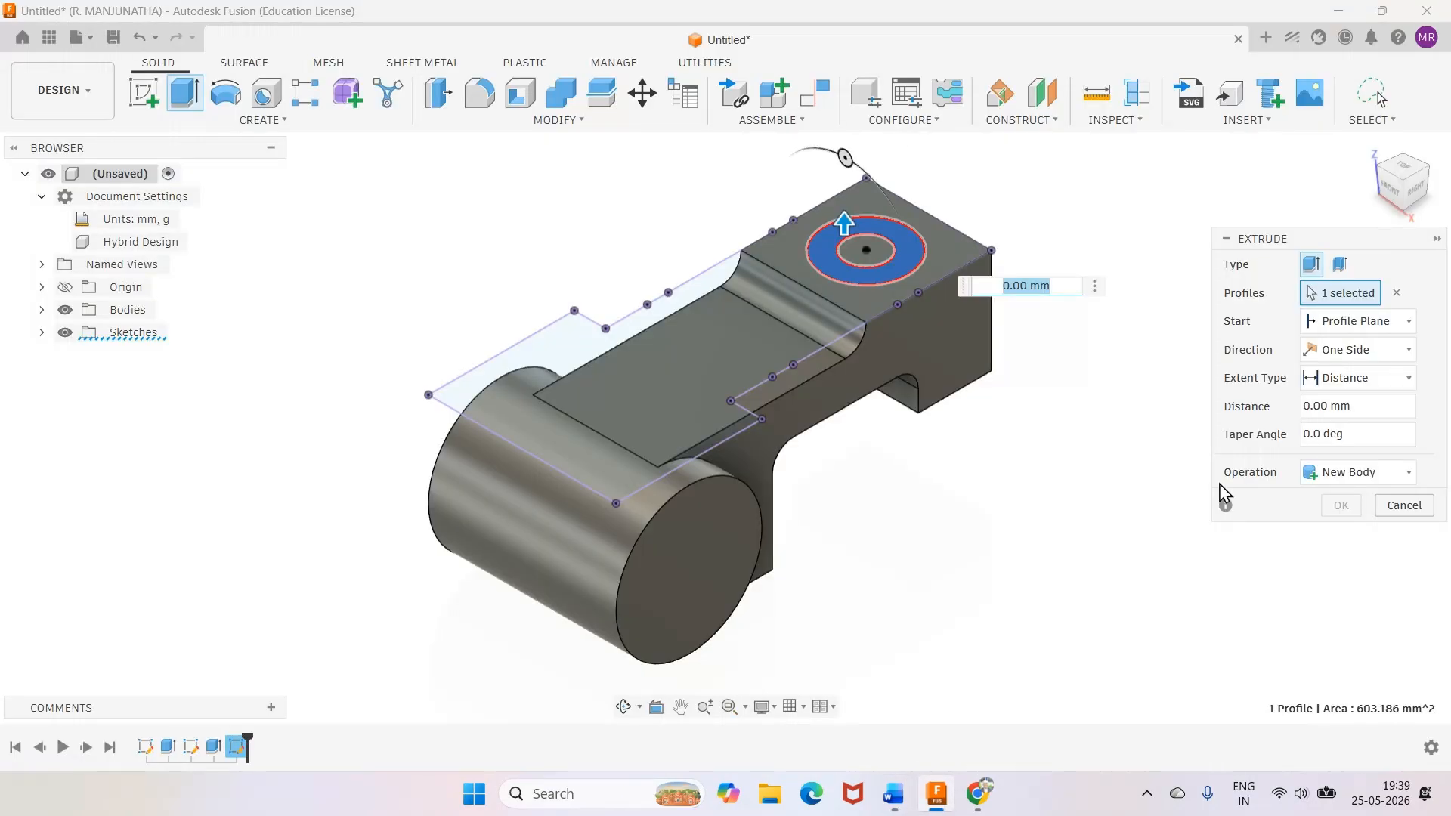
{"action": "left_click", "coordinate": [1357, 408]}
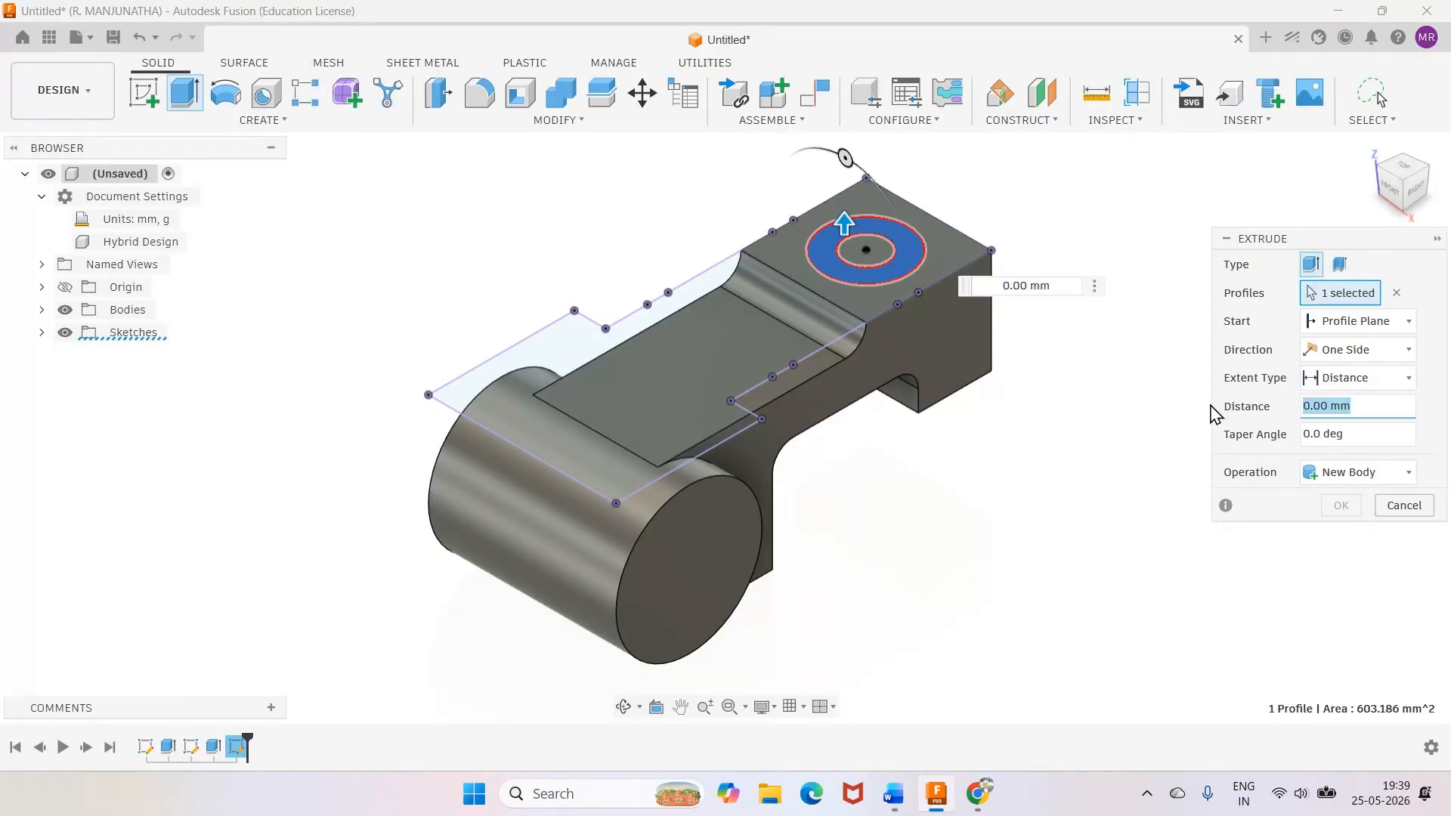
{"action": "type", "text": "40"}
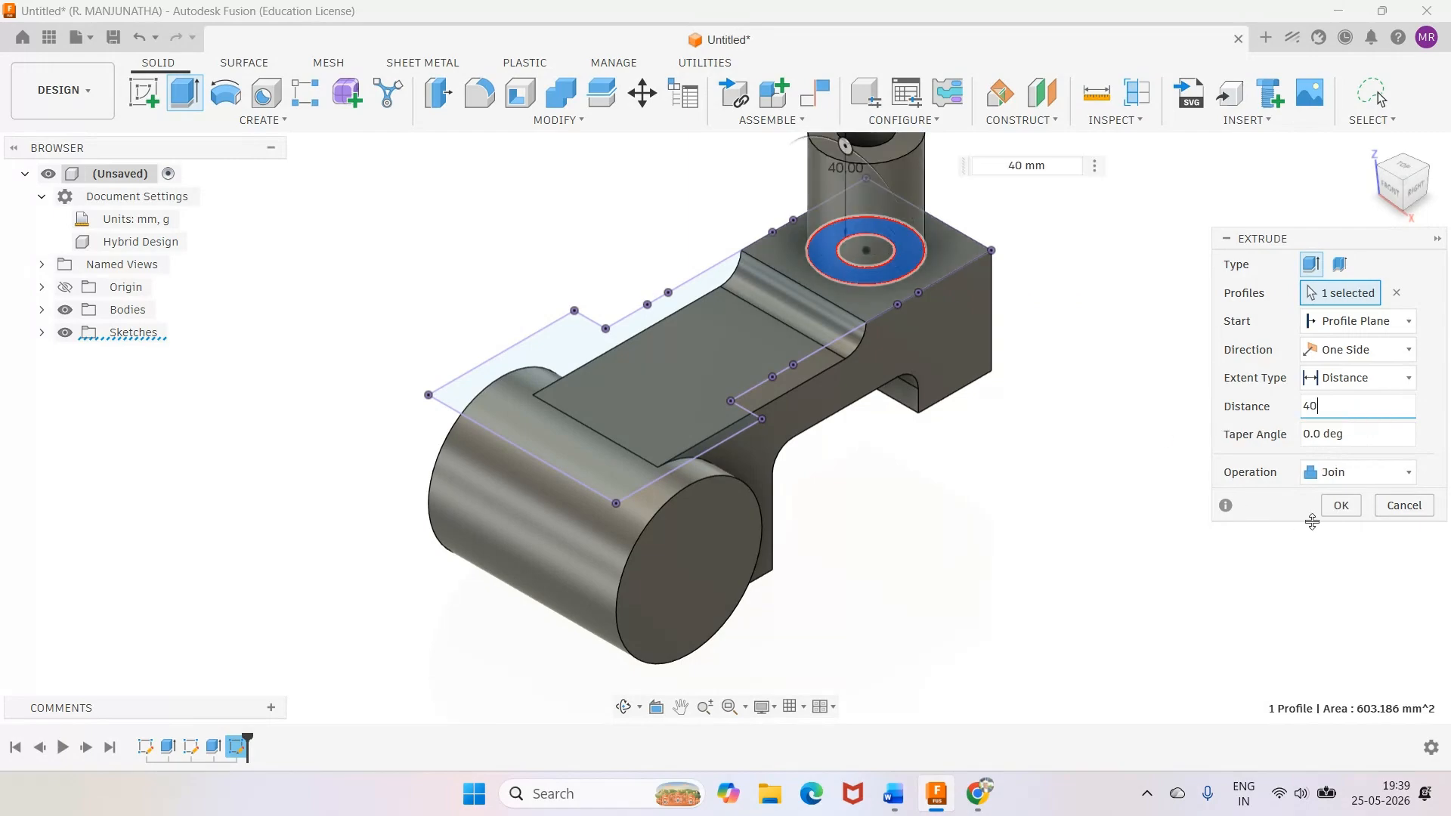
{"action": "left_click", "coordinate": [1342, 506]}
{"action": "scroll", "coordinate": [1143, 457], "scroll_direction": "down", "scroll_amount": 3}
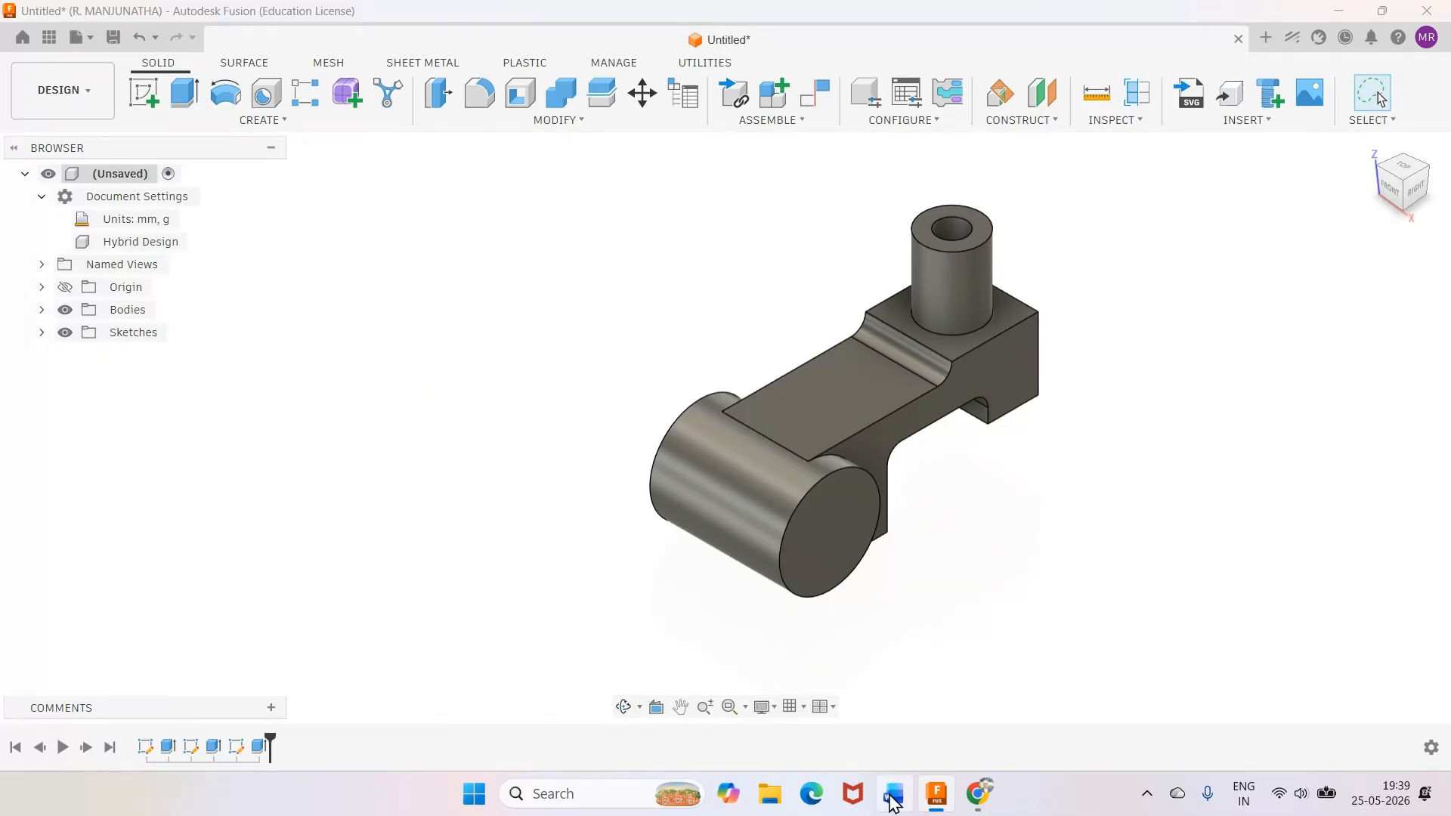
Check the bore size in the Word drawing and place a simple 30 mm diameter hole on the large cylinder's end face in Fusion
{"action": "left_click", "coordinate": [893, 793]}
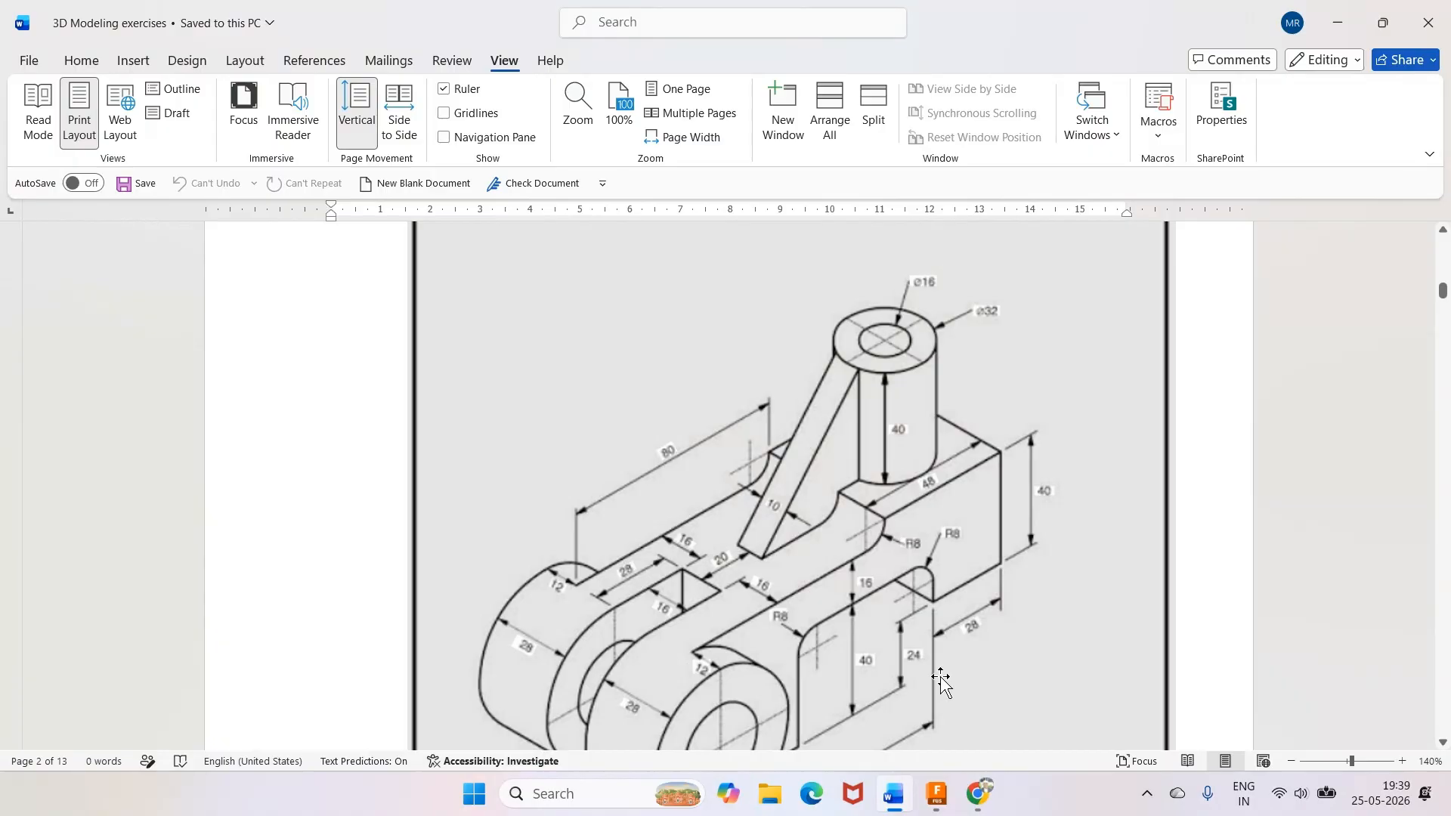
{"action": "scroll", "coordinate": [849, 687], "scroll_direction": "up", "scroll_amount": 1}
{"action": "scroll", "coordinate": [849, 687], "scroll_direction": "down", "scroll_amount": 2}
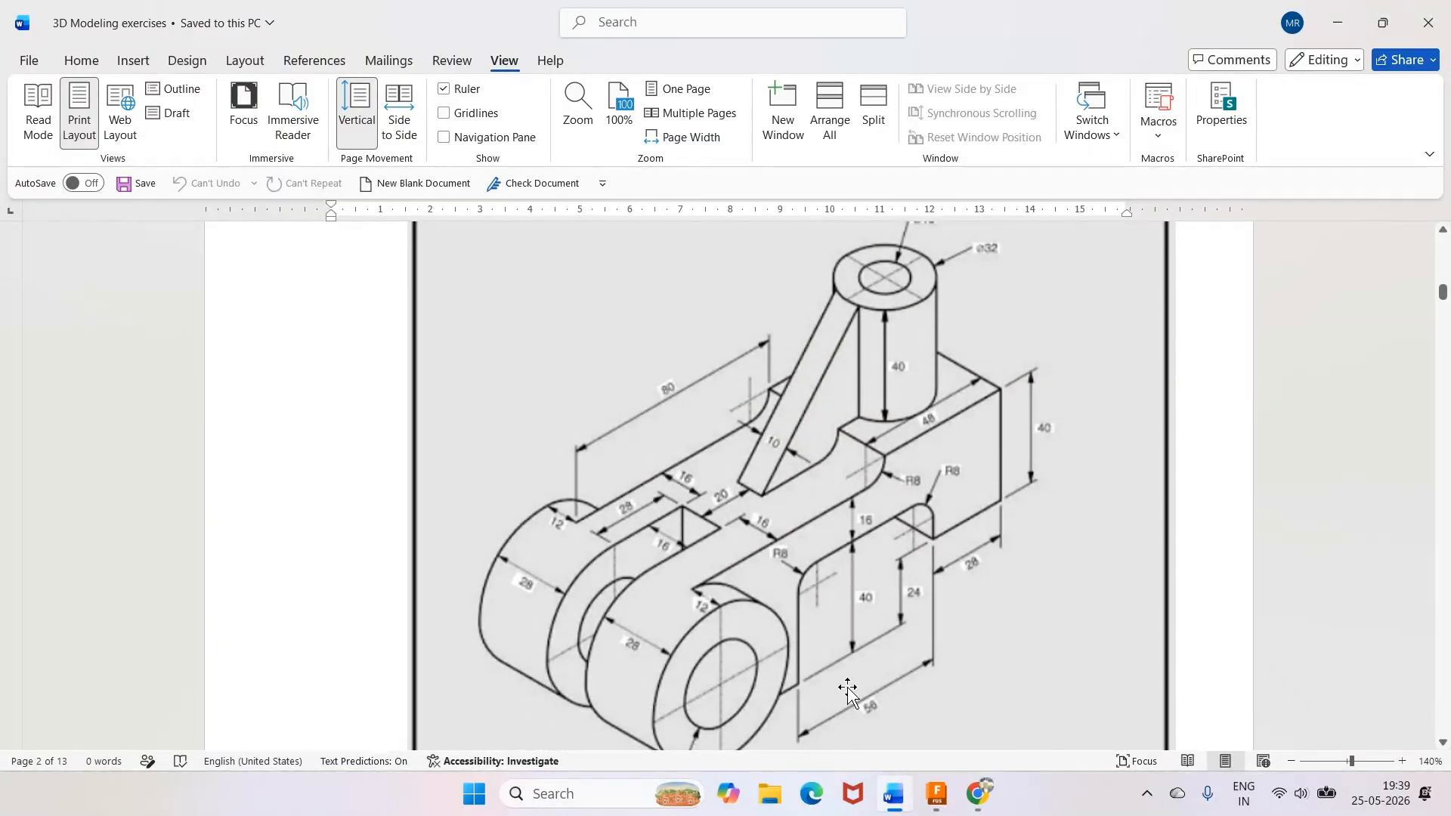
{"action": "scroll", "coordinate": [849, 687], "scroll_direction": "down", "scroll_amount": 1}
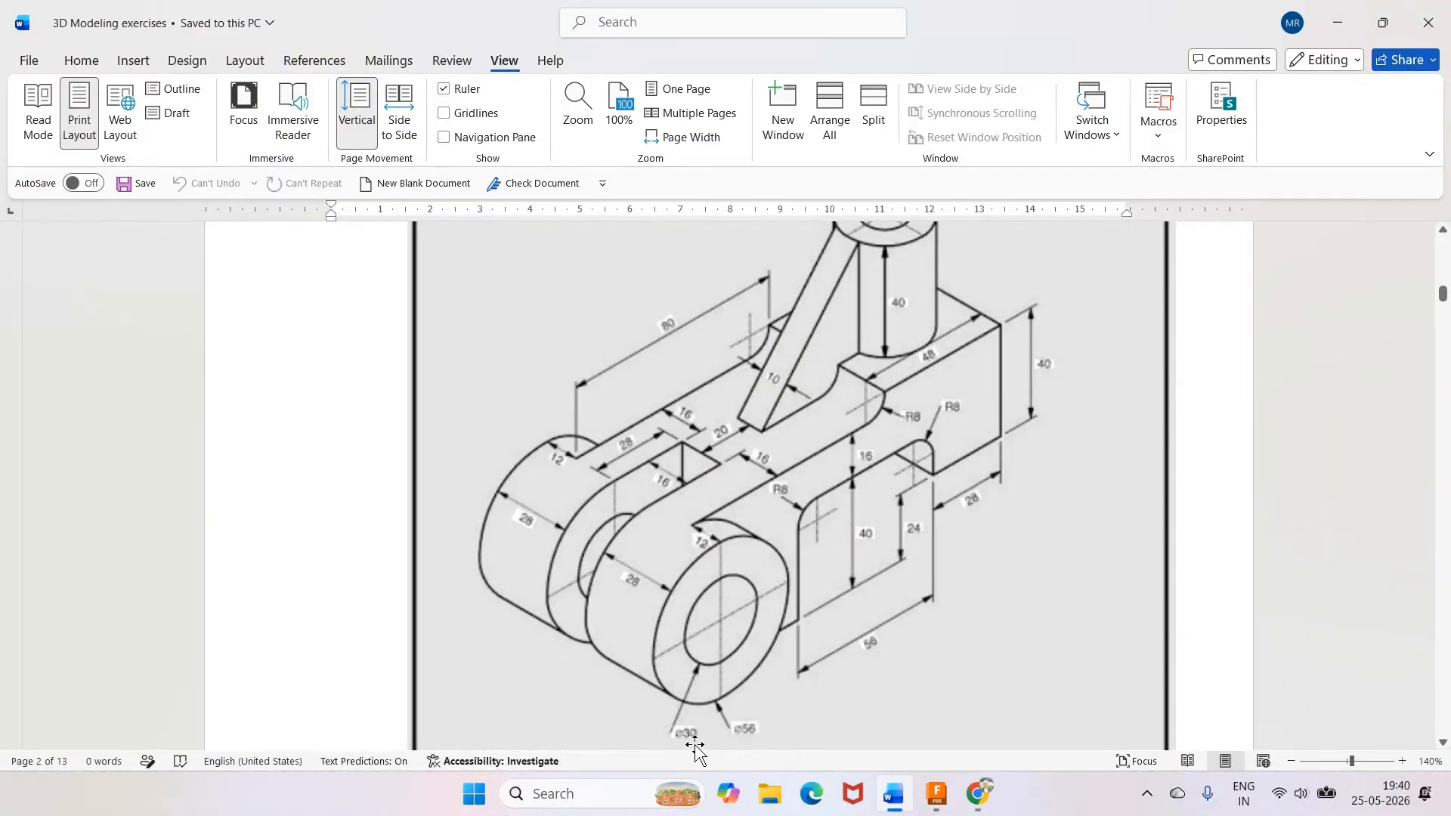
{"action": "left_click", "coordinate": [936, 795]}
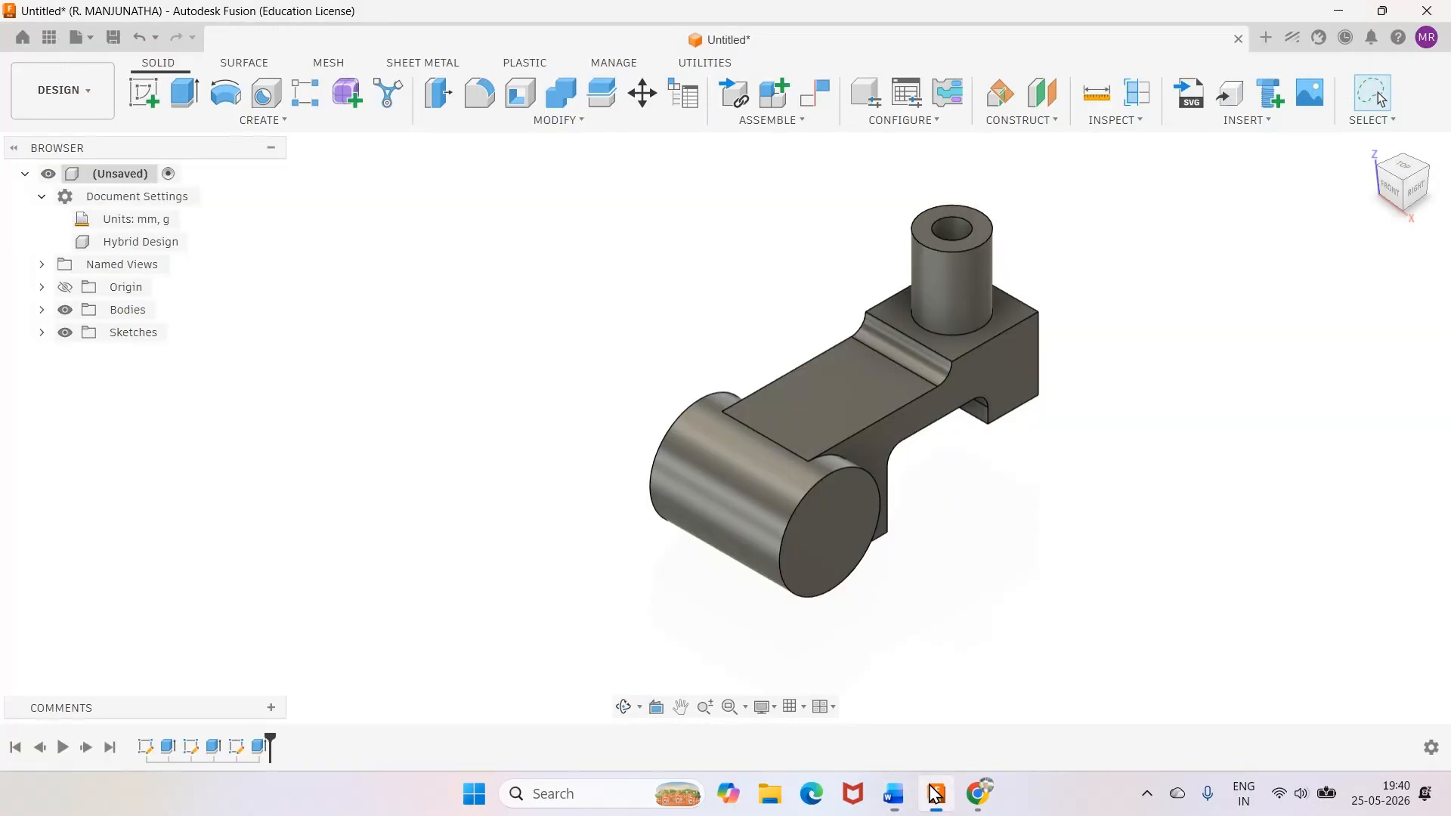
{"action": "left_click", "coordinate": [266, 93]}
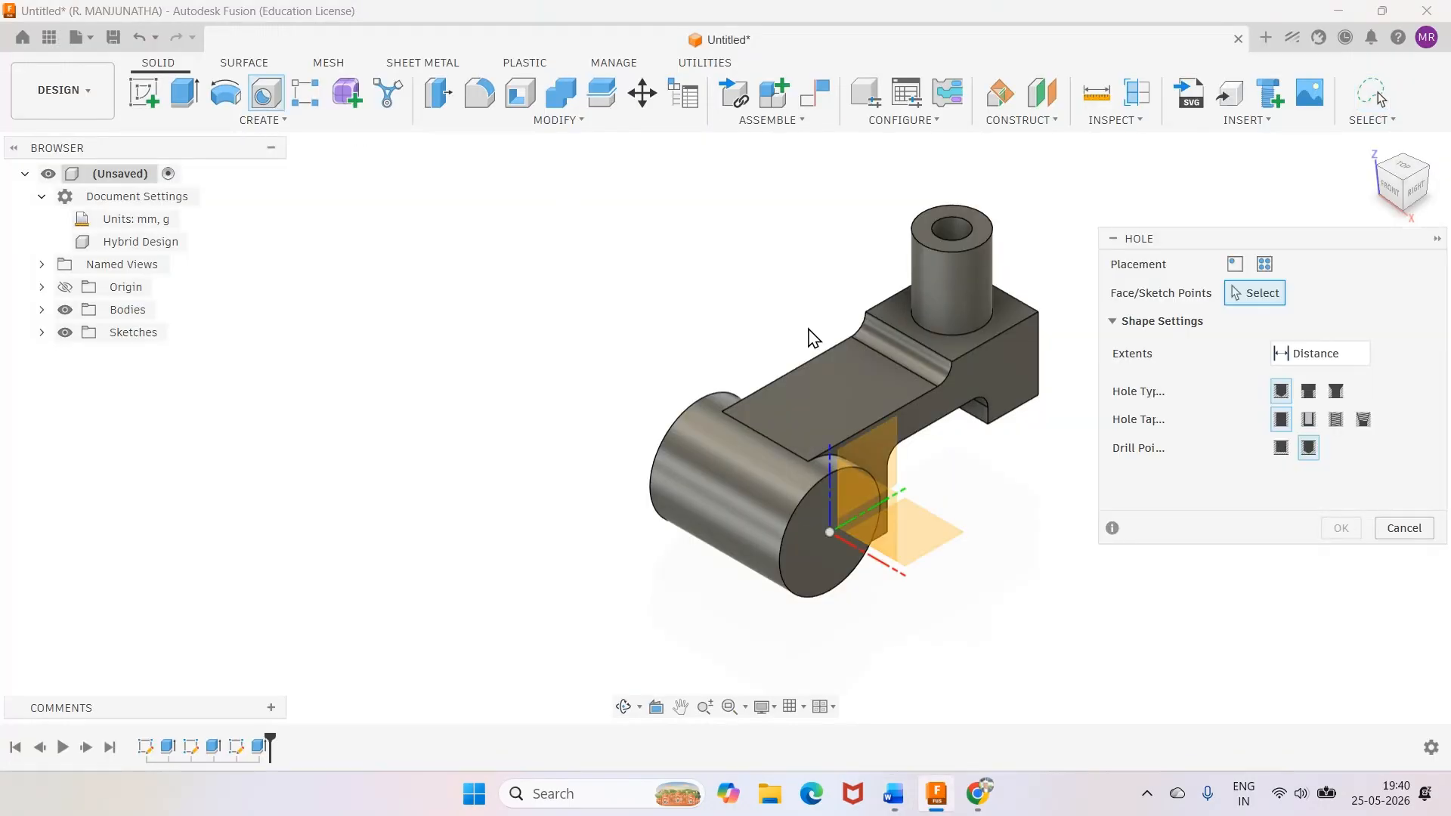
{"action": "left_click", "coordinate": [816, 537]}
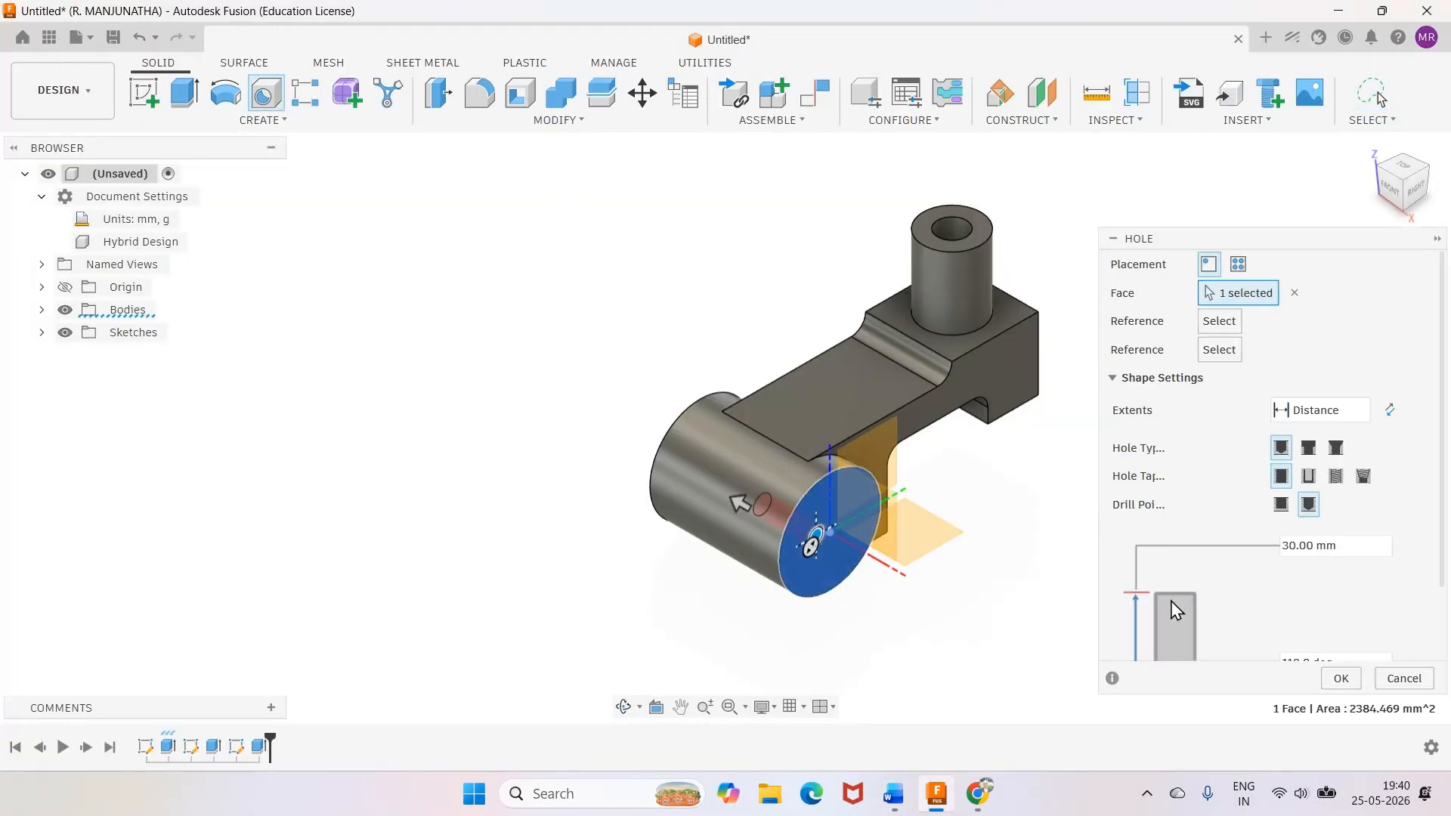
{"action": "scroll", "coordinate": [1328, 607], "scroll_direction": "down", "scroll_amount": 2}
{"action": "left_click_drag", "start_coordinate": [1366, 637], "coordinate": [1274, 639]}
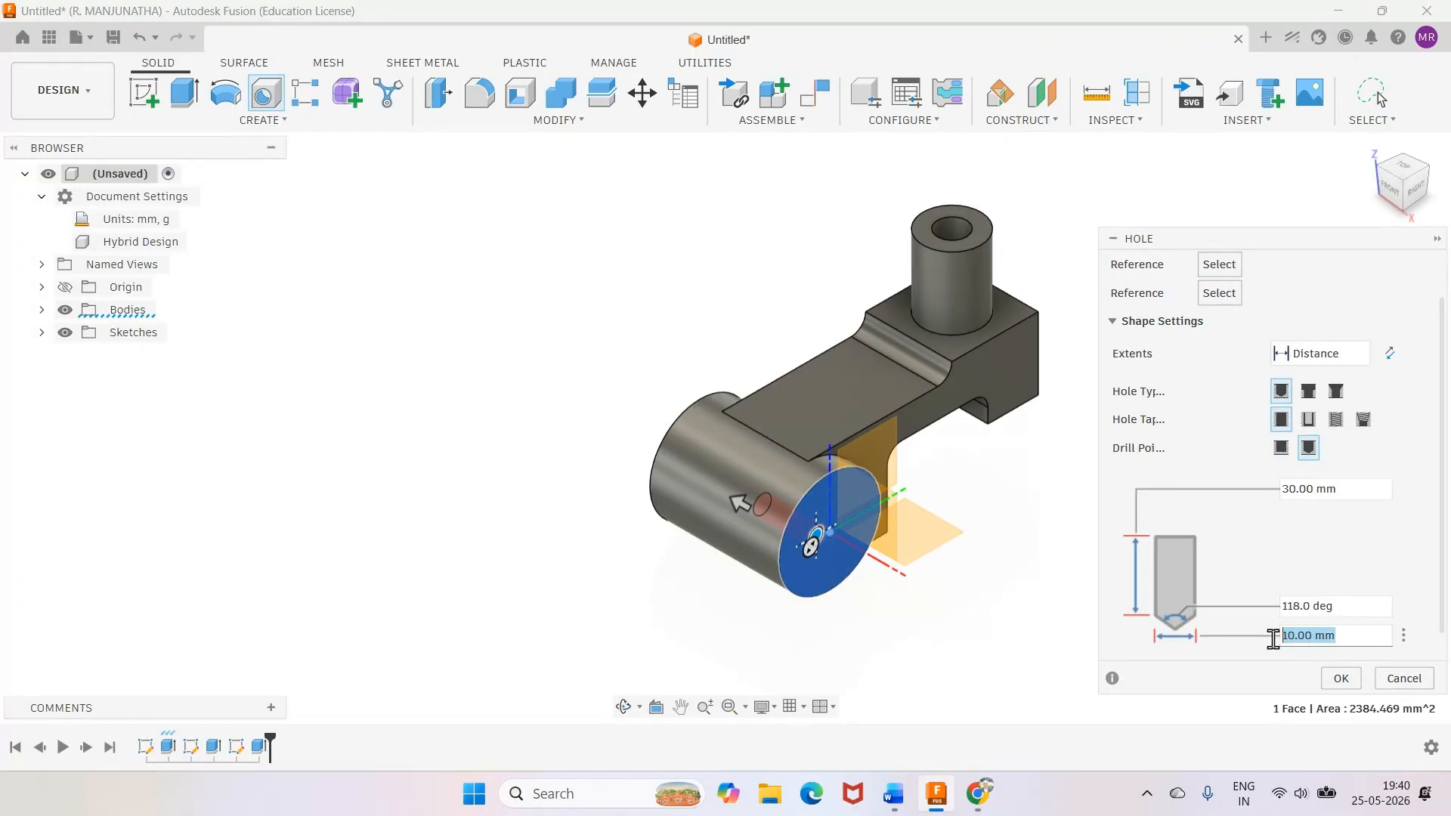
{"action": "type", "text": "30"}
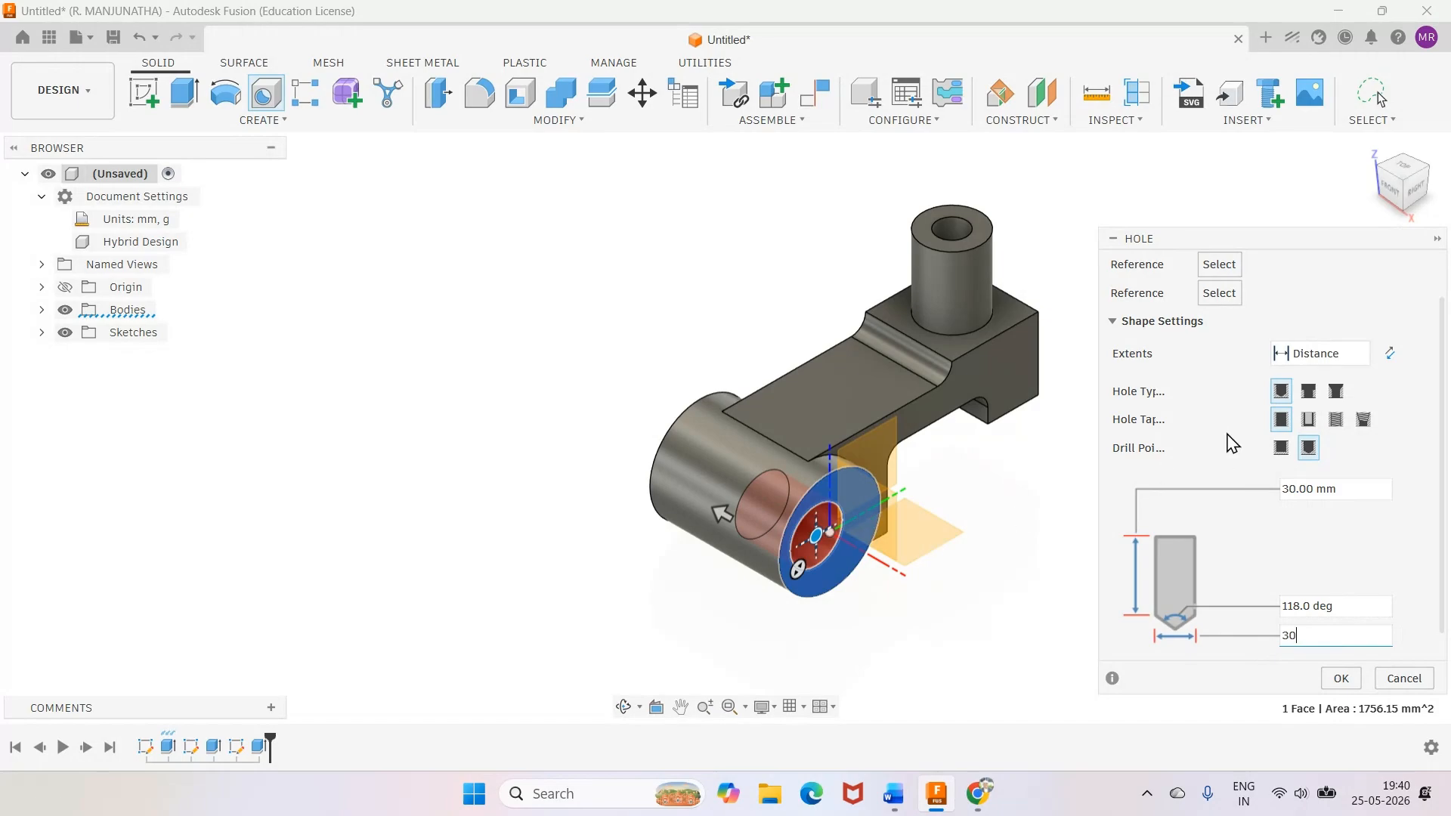
Set the hole's extents to All, centre it on the large cylinder's circular edge and create it
{"action": "left_click", "coordinate": [1289, 355]}
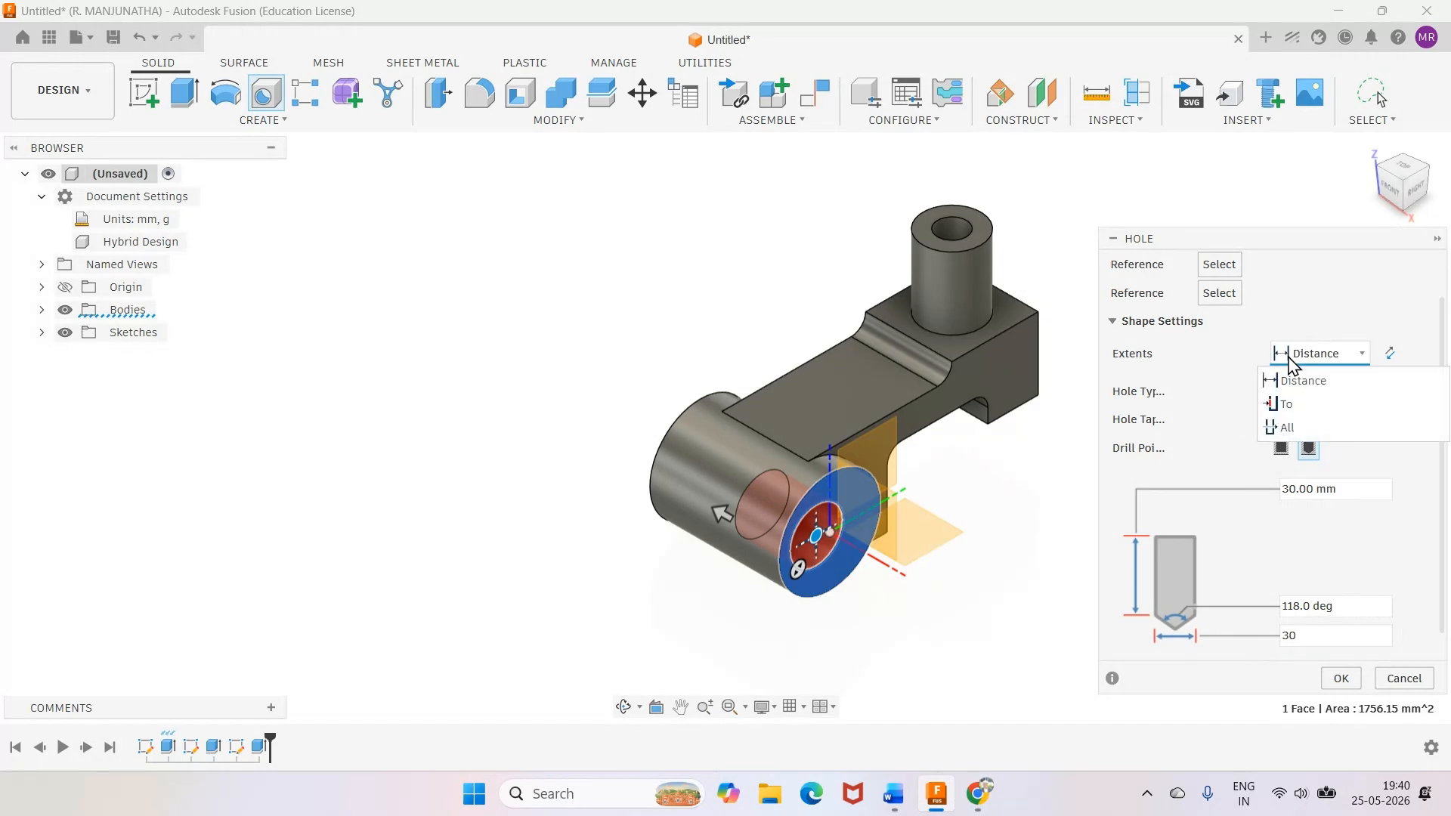
{"action": "left_click", "coordinate": [1282, 428]}
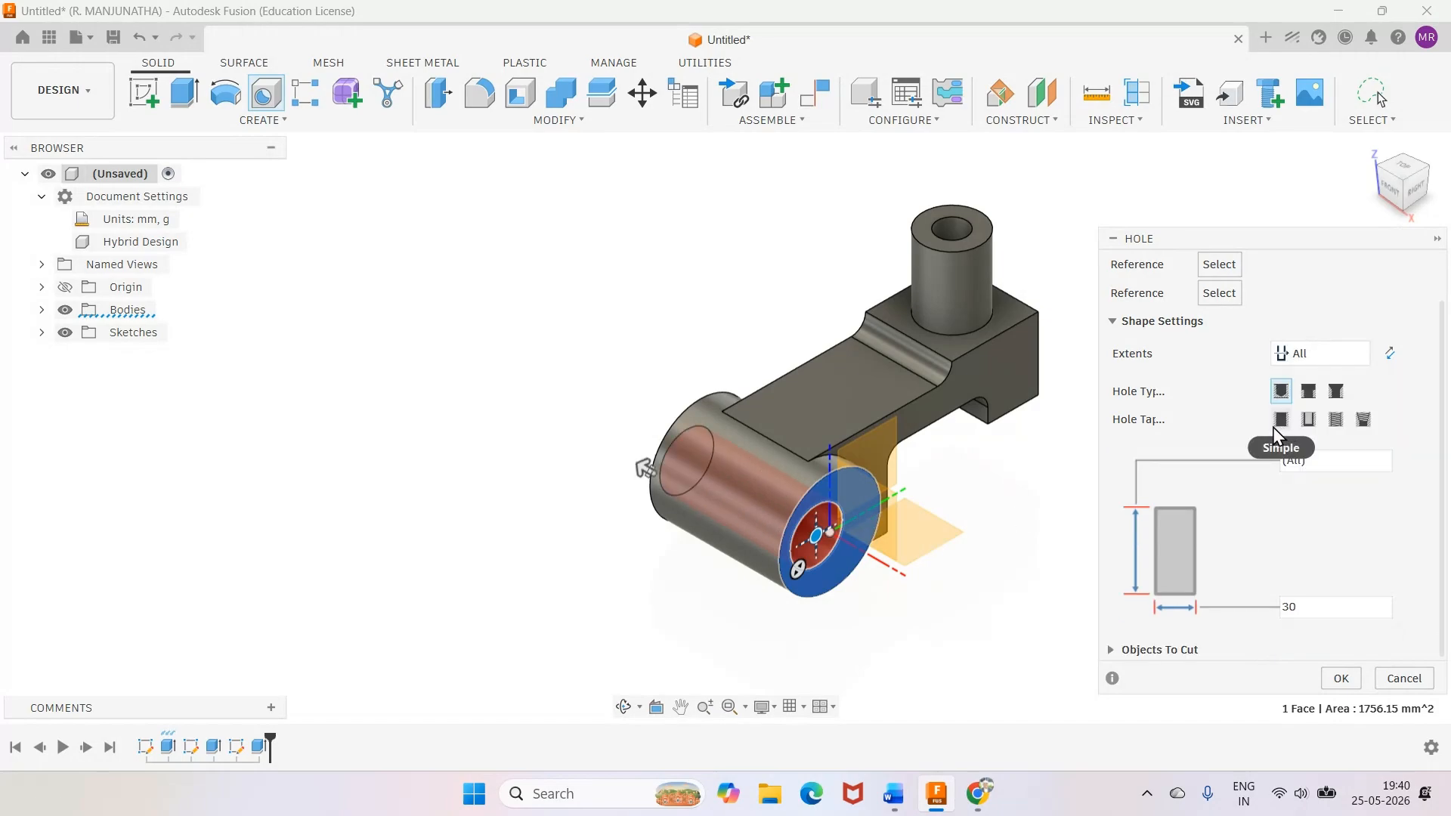
{"action": "left_click", "coordinate": [797, 514]}
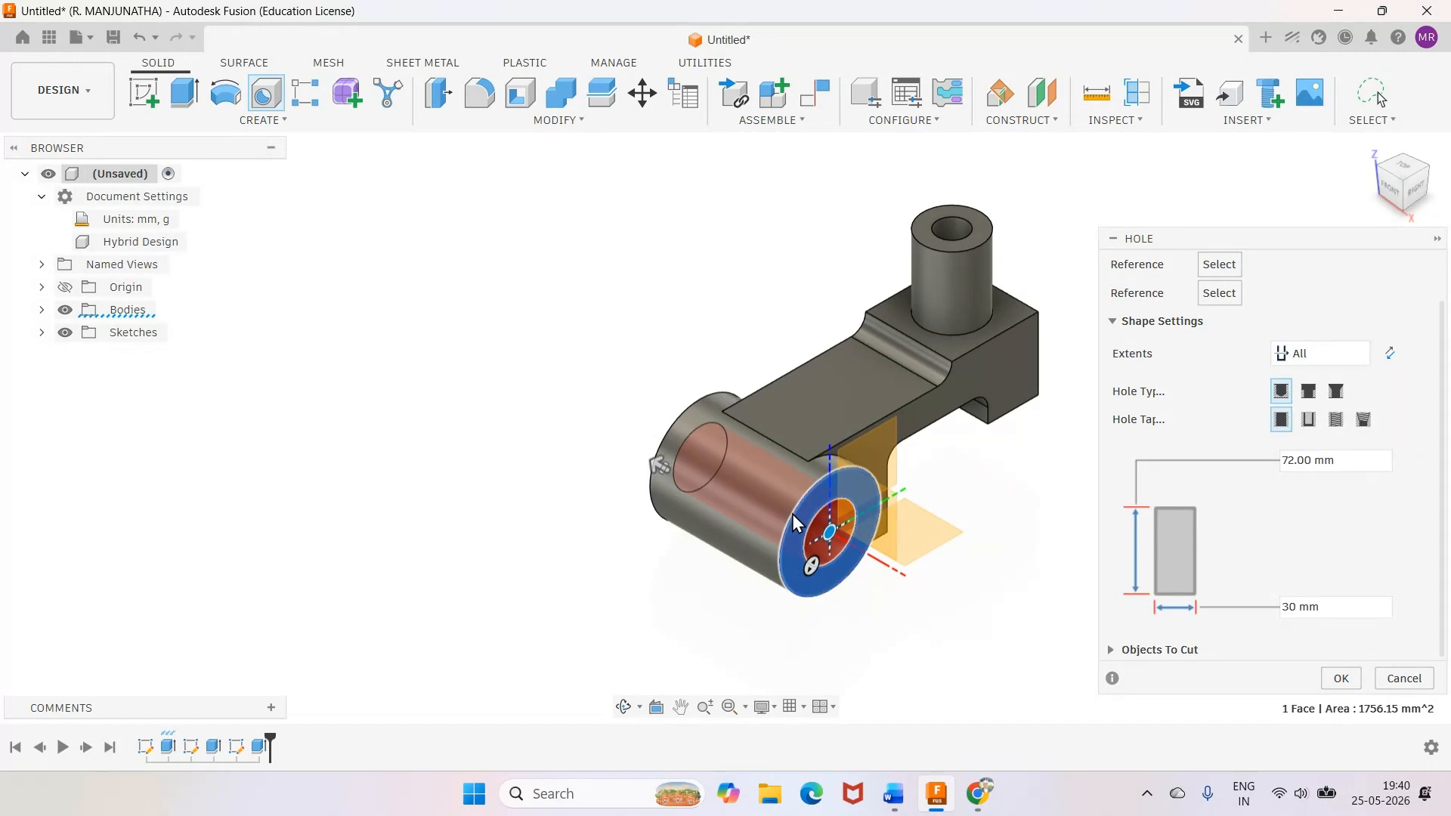
{"action": "left_click", "coordinate": [1341, 678]}
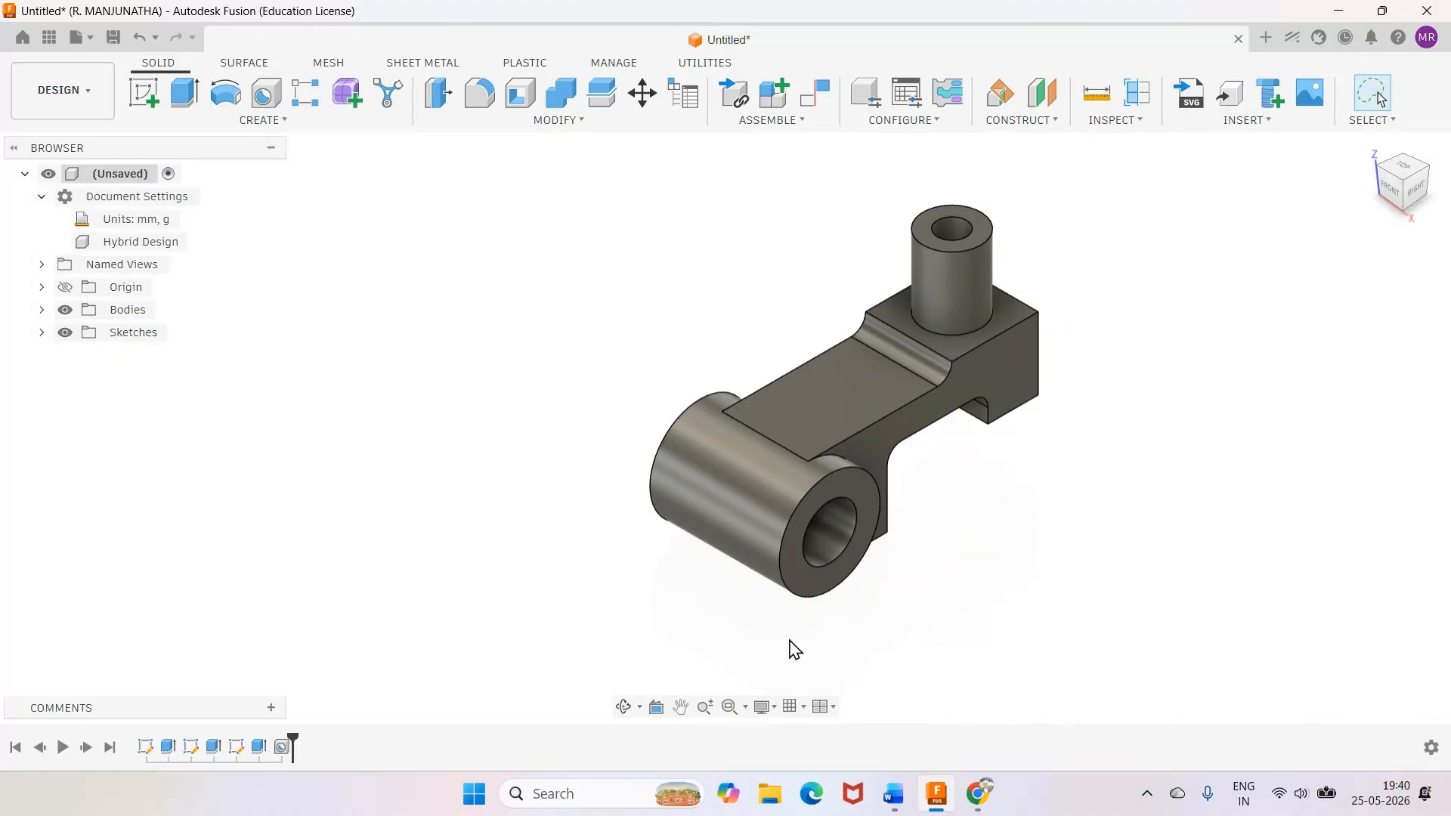
Consult the slot in the Word drawing, start a Fusion sketch on the arm's flat upper face and draw a narrow rectangle extending past the cylinder
{"action": "left_click", "coordinate": [624, 707]}
{"action": "left_click_drag", "start_coordinate": [673, 545], "coordinate": [706, 537]}
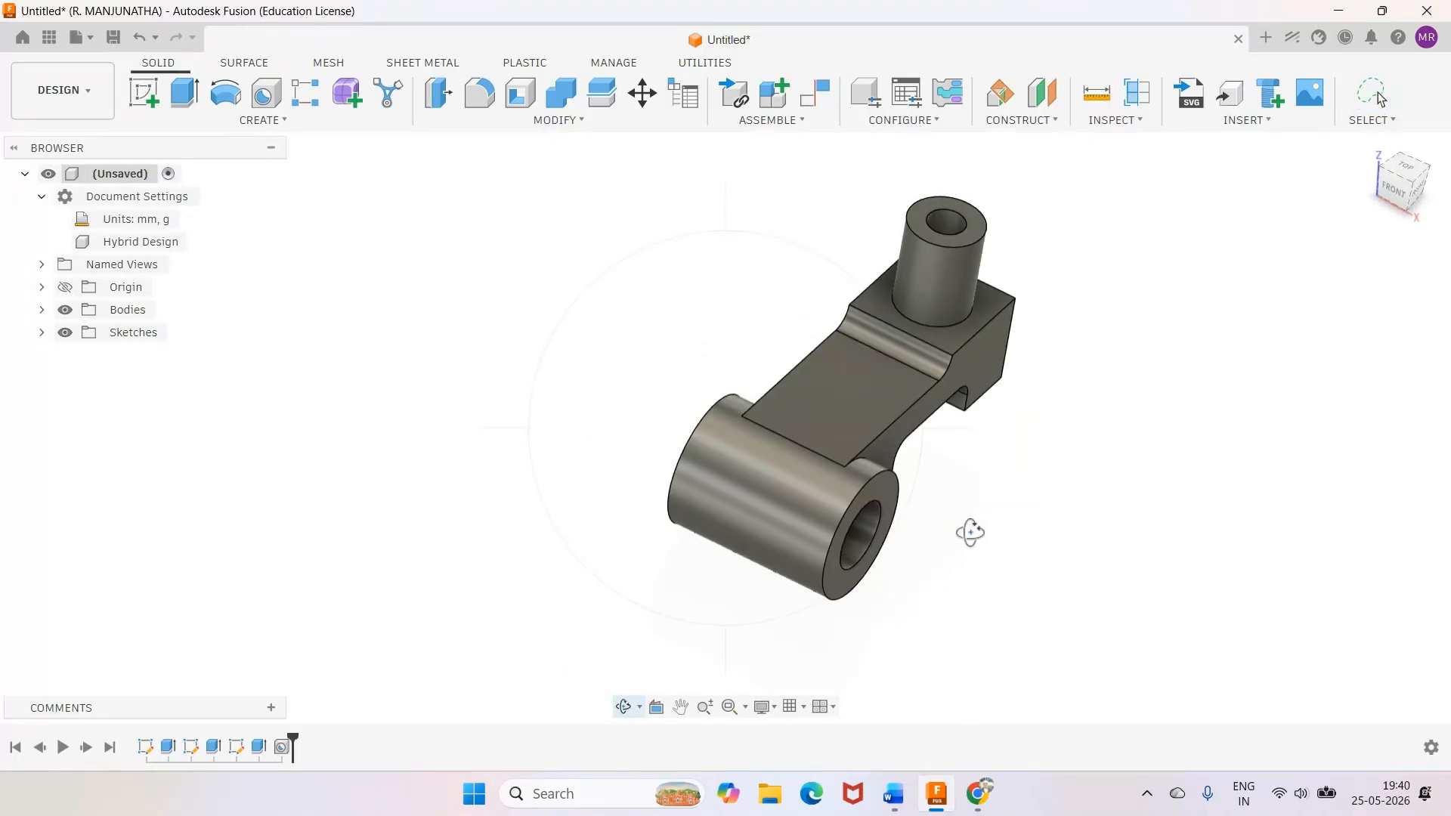
{"action": "right_click", "coordinate": [972, 534]}
{"action": "left_click", "coordinate": [922, 615]}
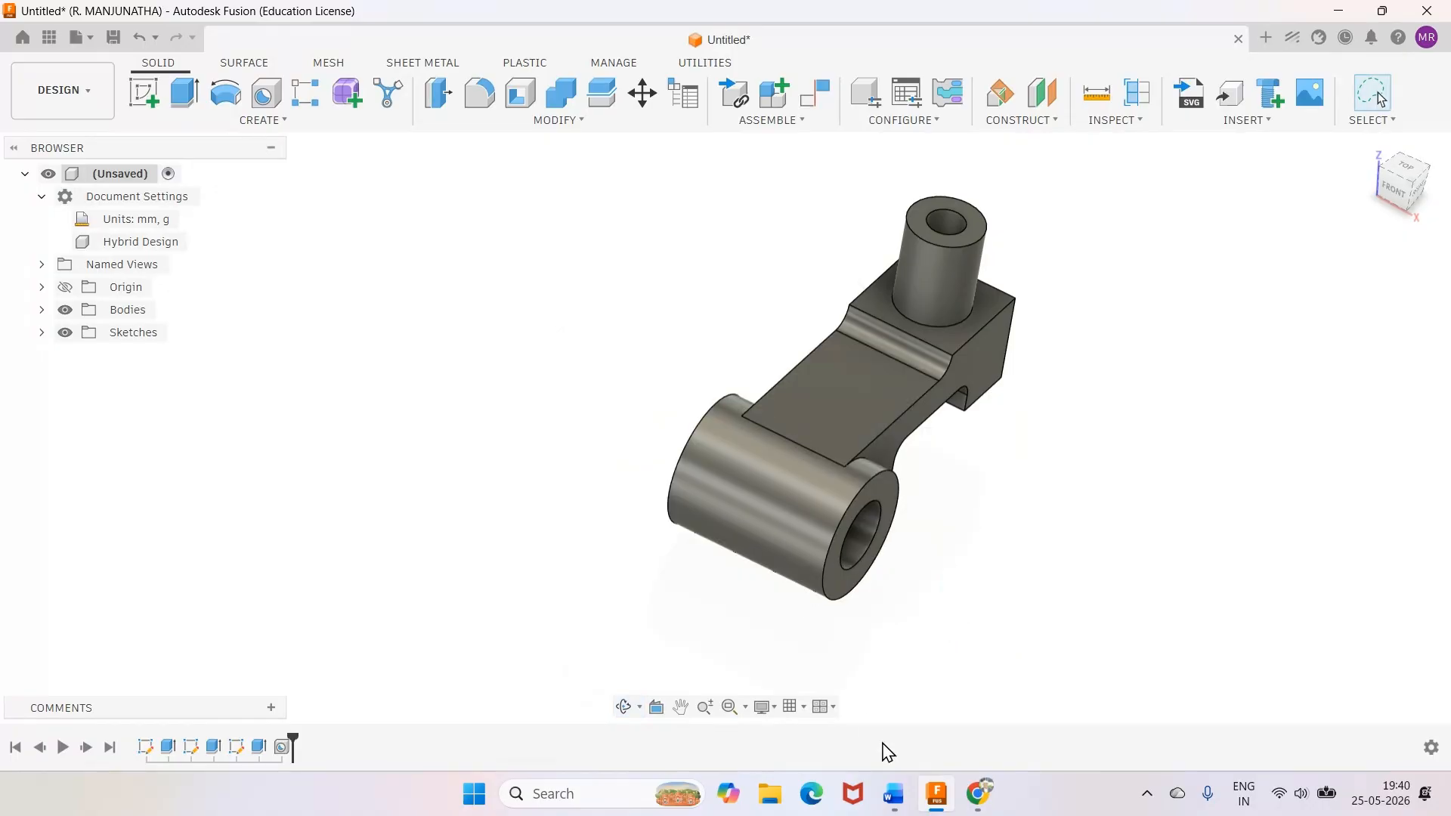
{"action": "left_click", "coordinate": [893, 794]}
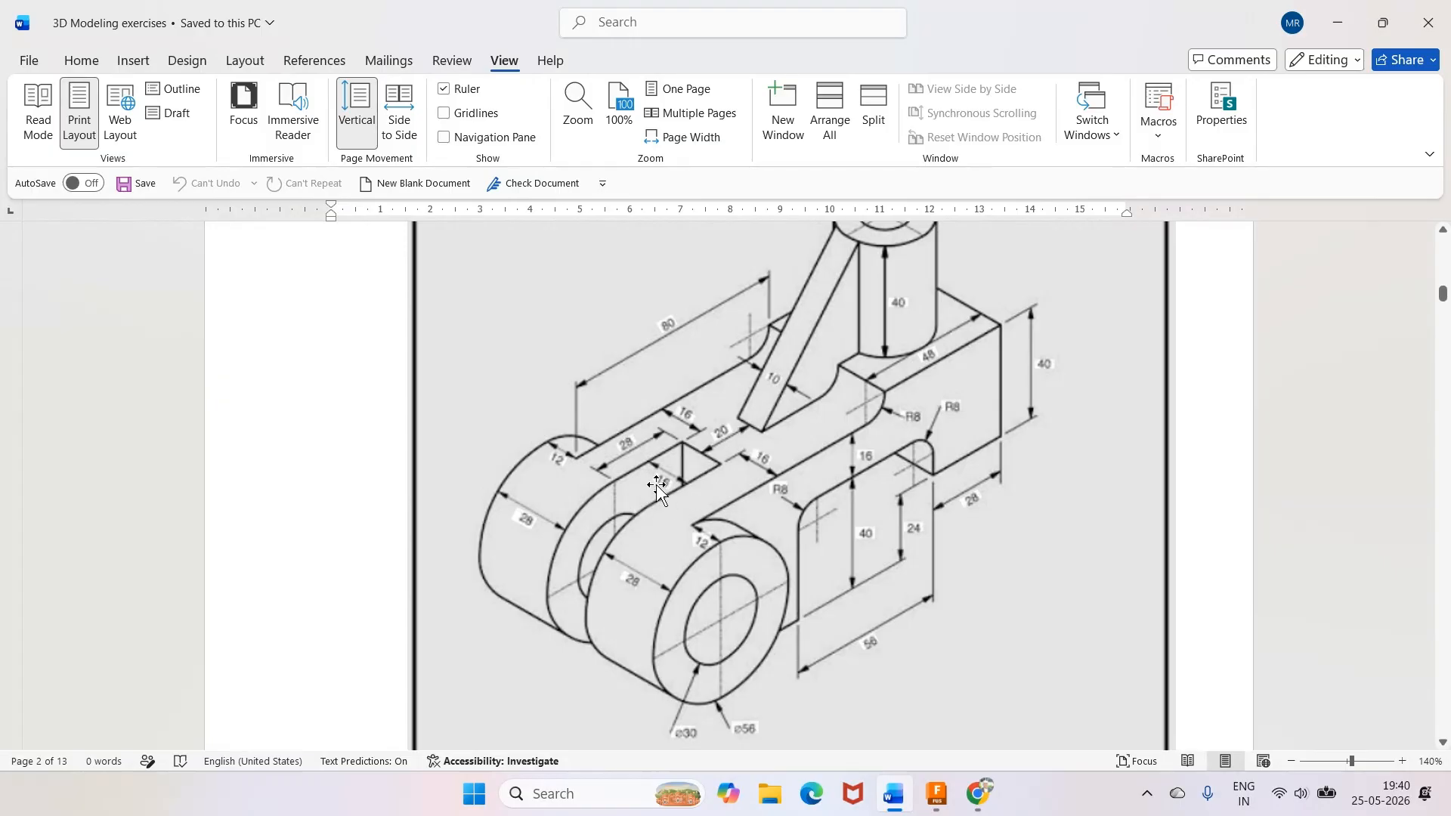
{"action": "left_click", "coordinate": [944, 805]}
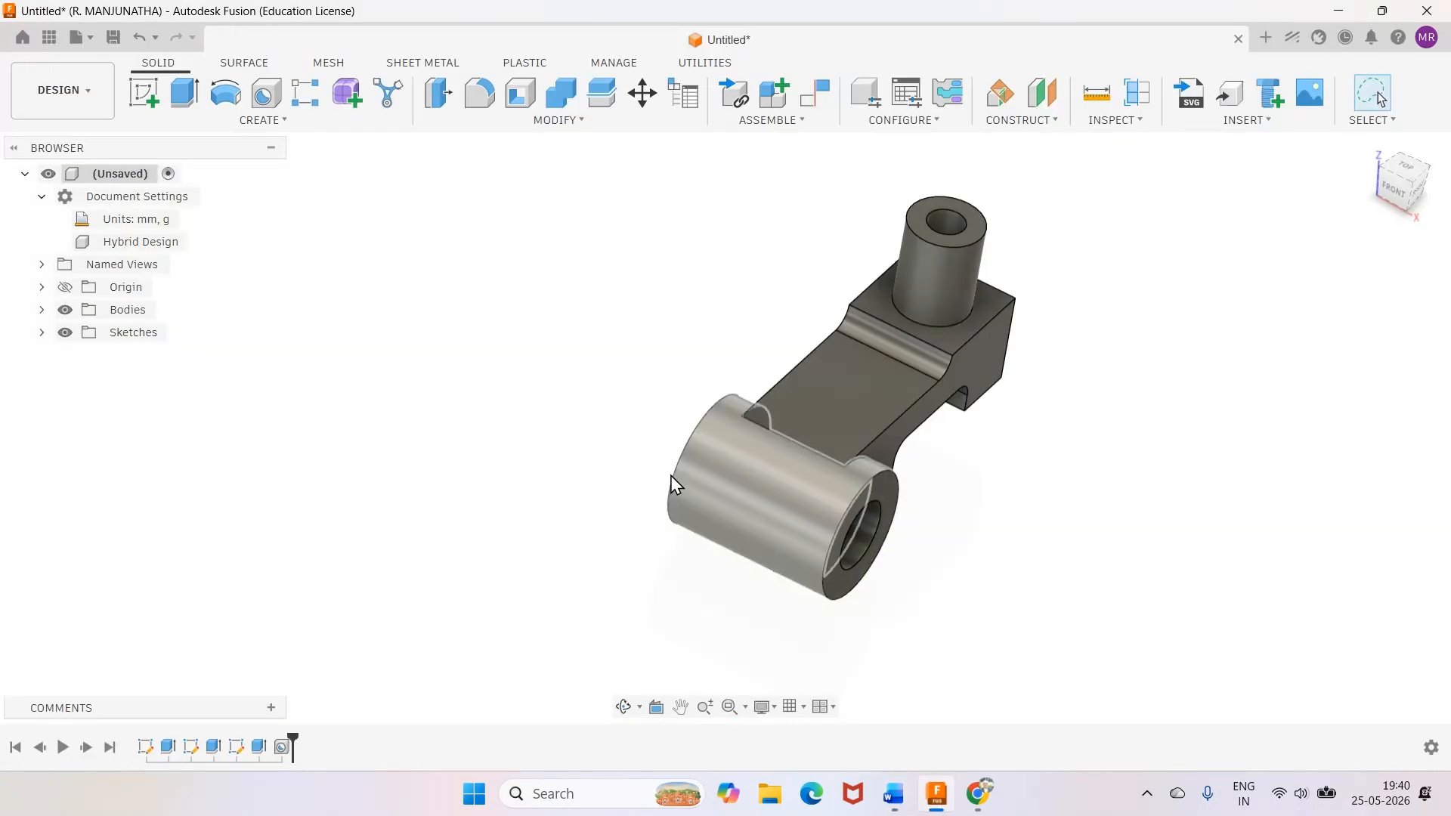
{"action": "left_click", "coordinate": [145, 96]}
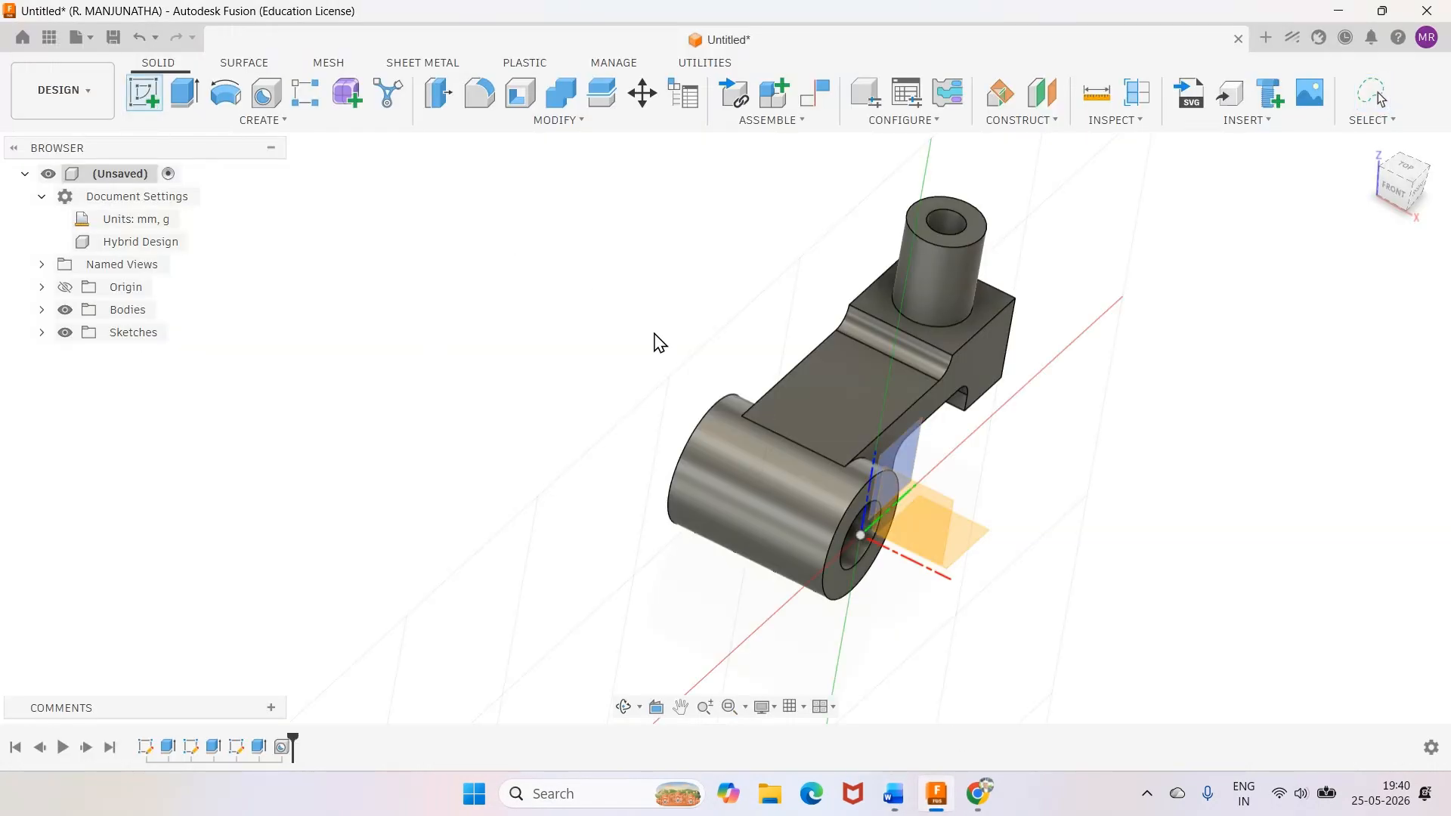
{"action": "left_click", "coordinate": [792, 427]}
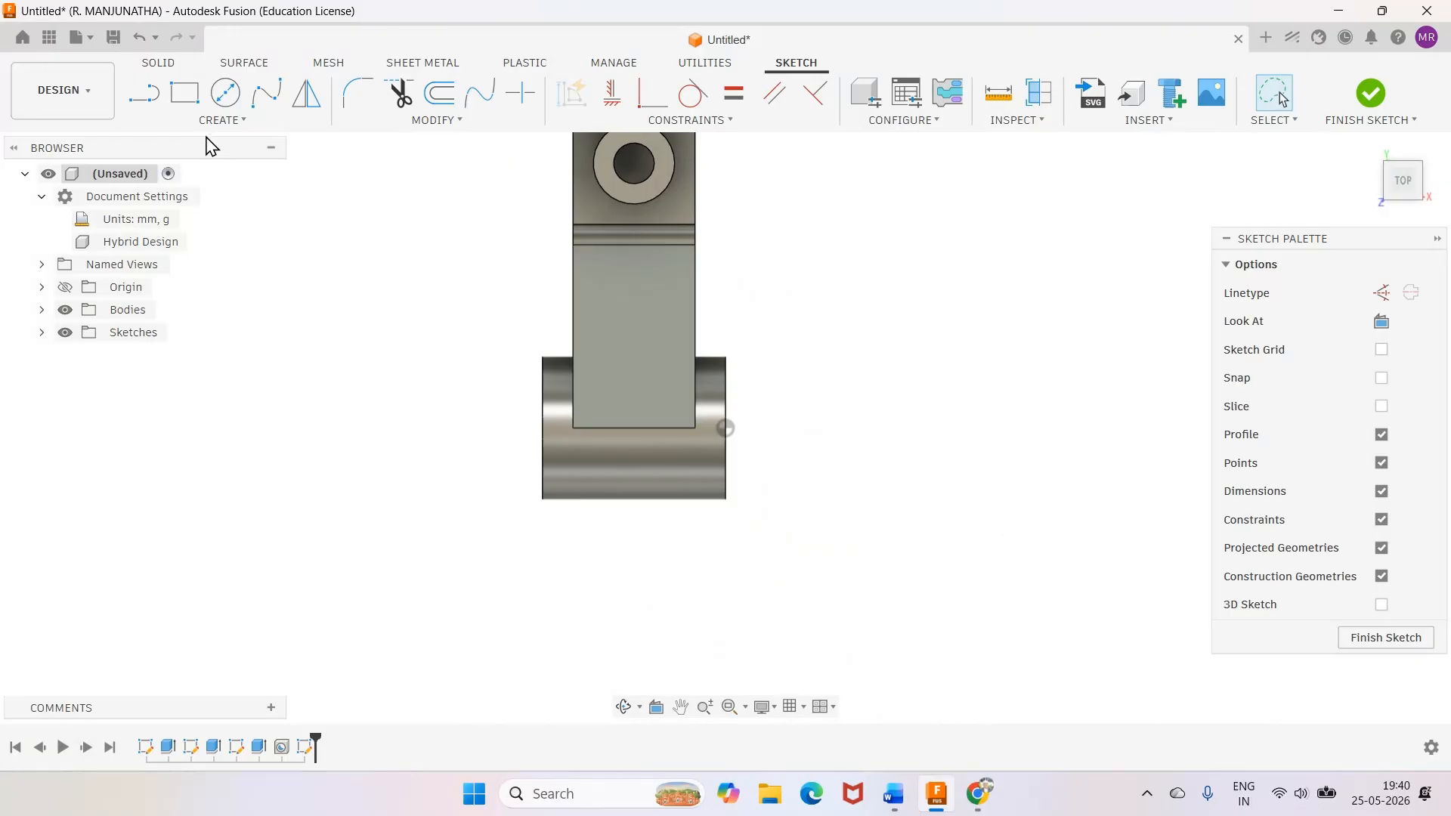
{"action": "left_click", "coordinate": [184, 93]}
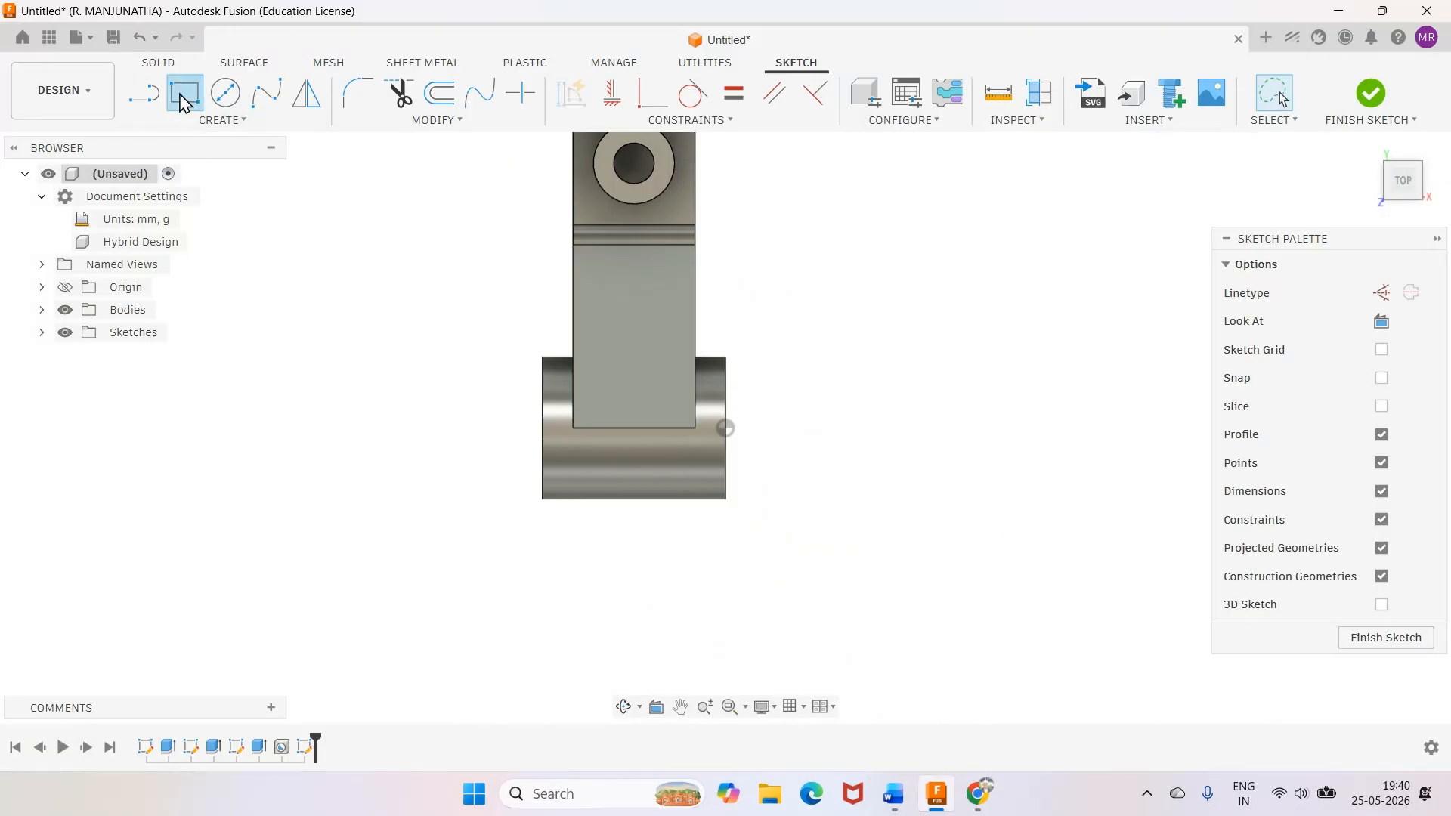
{"action": "left_click", "coordinate": [618, 341]}
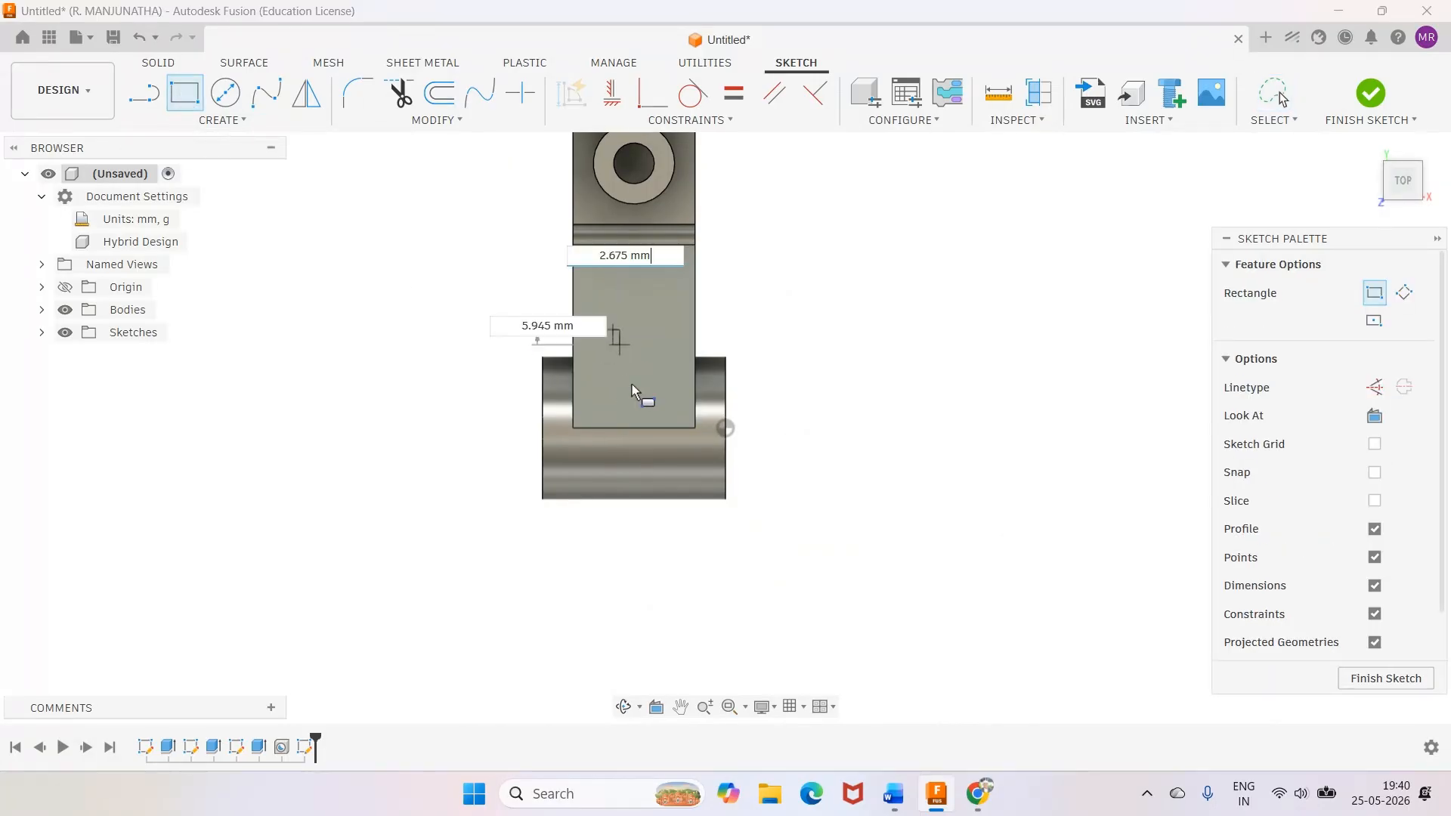
{"action": "left_click", "coordinate": [664, 546]}
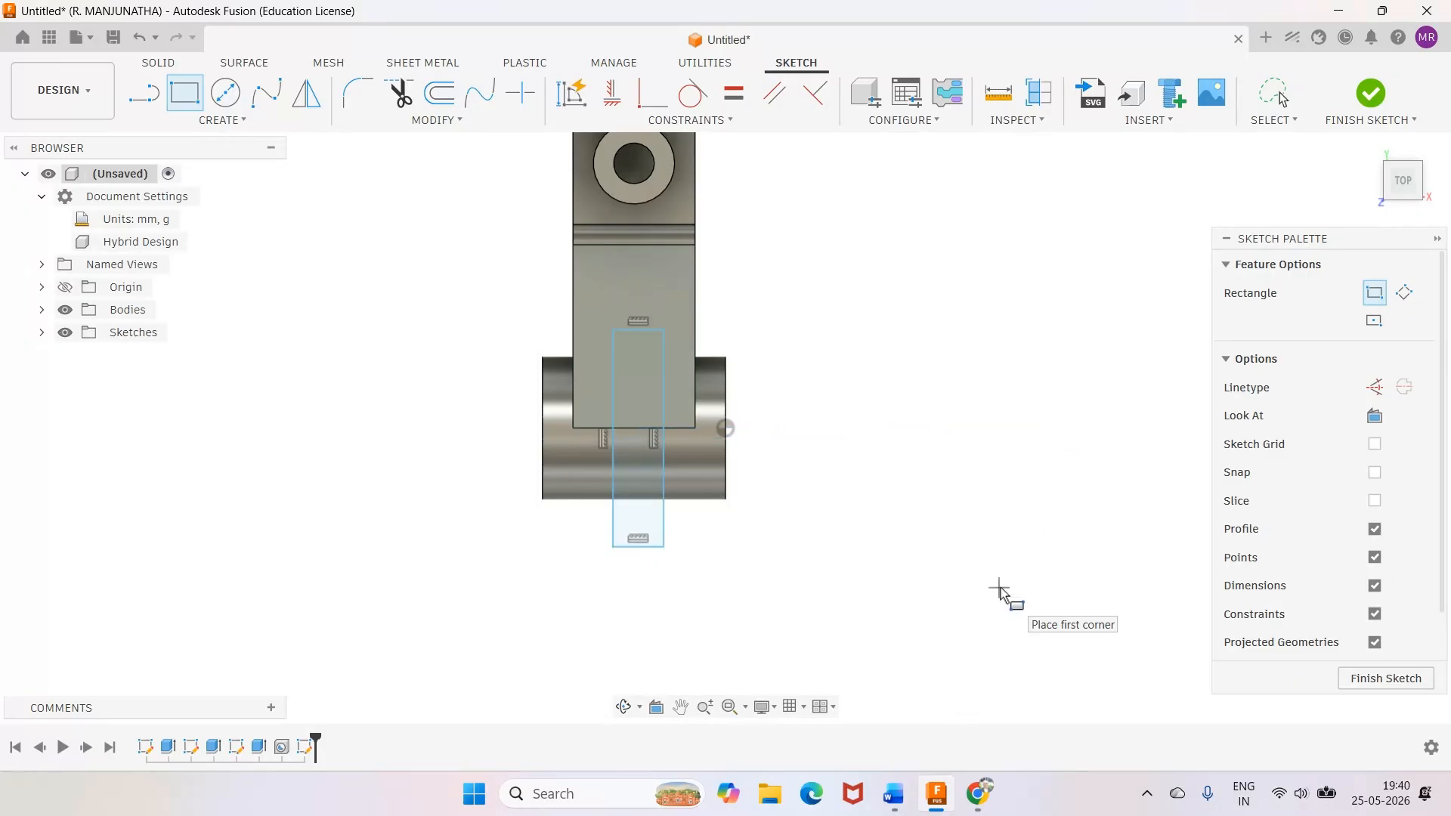
Project the whole body's outline into the slot sketch with the projection link kept on
{"action": "key", "text": "d"}
{"action": "key", "text": "Escape"}
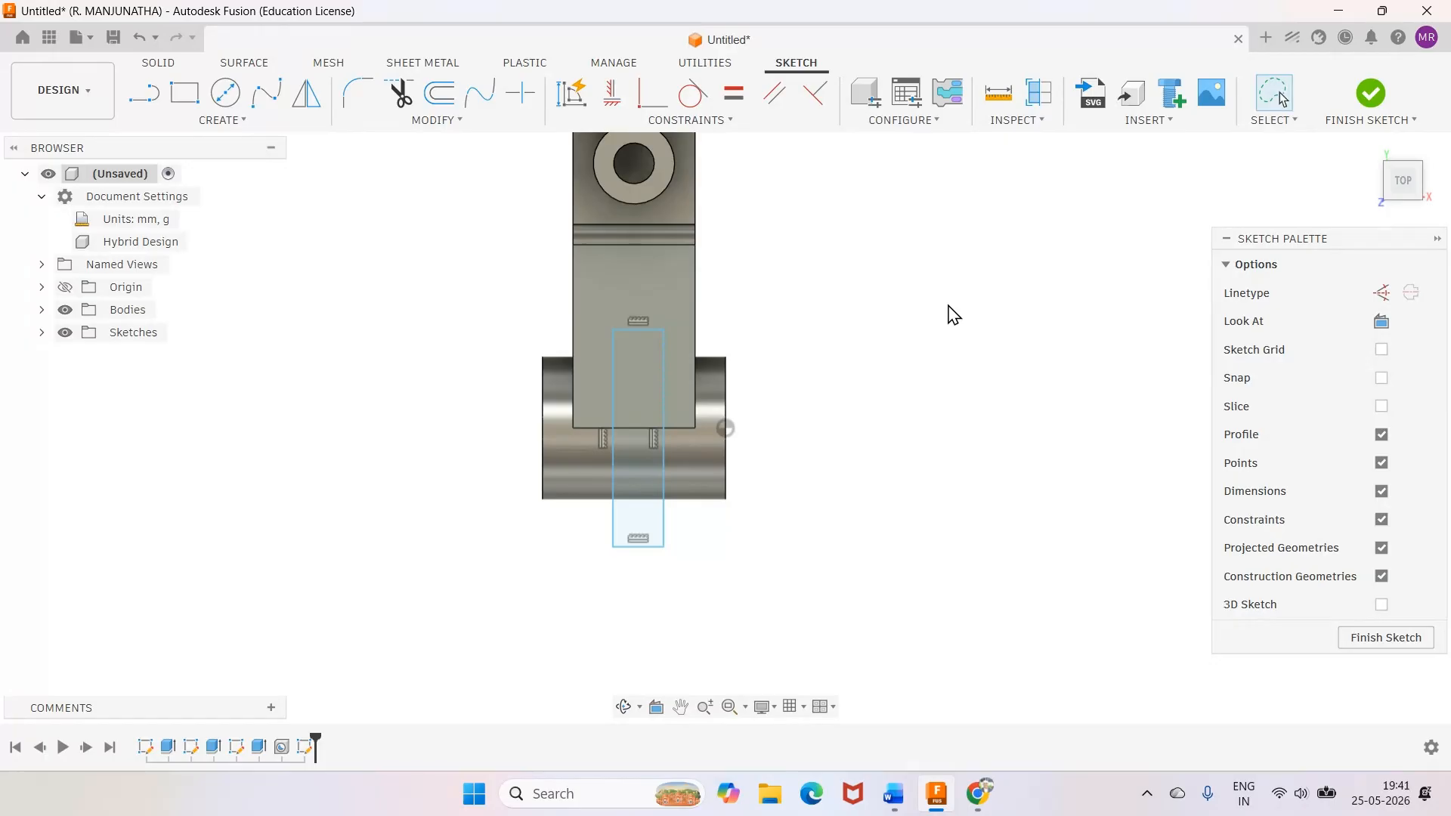
{"action": "key", "text": "p"}
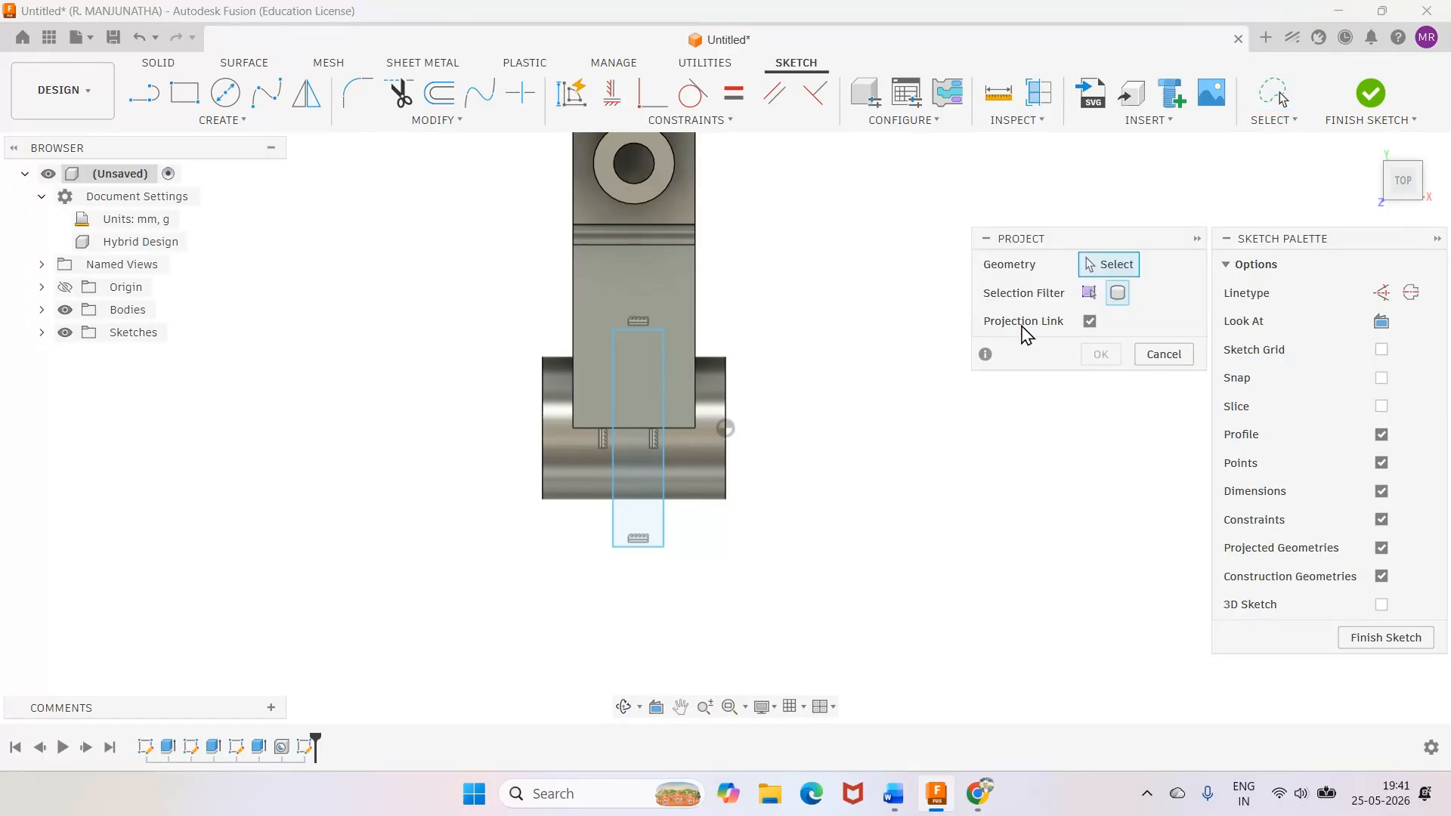
{"action": "left_click", "coordinate": [657, 291]}
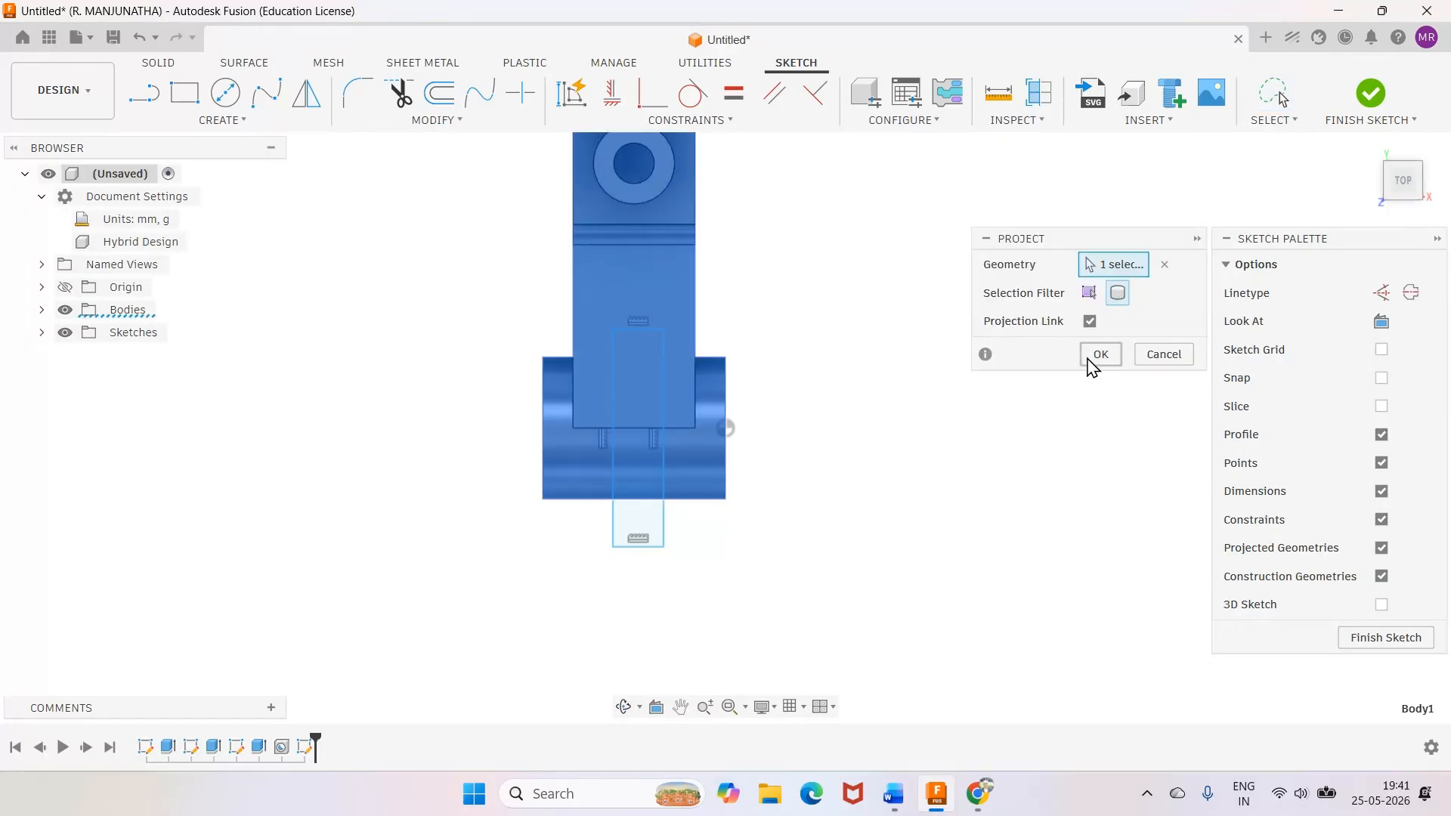
{"action": "left_click", "coordinate": [1100, 354]}
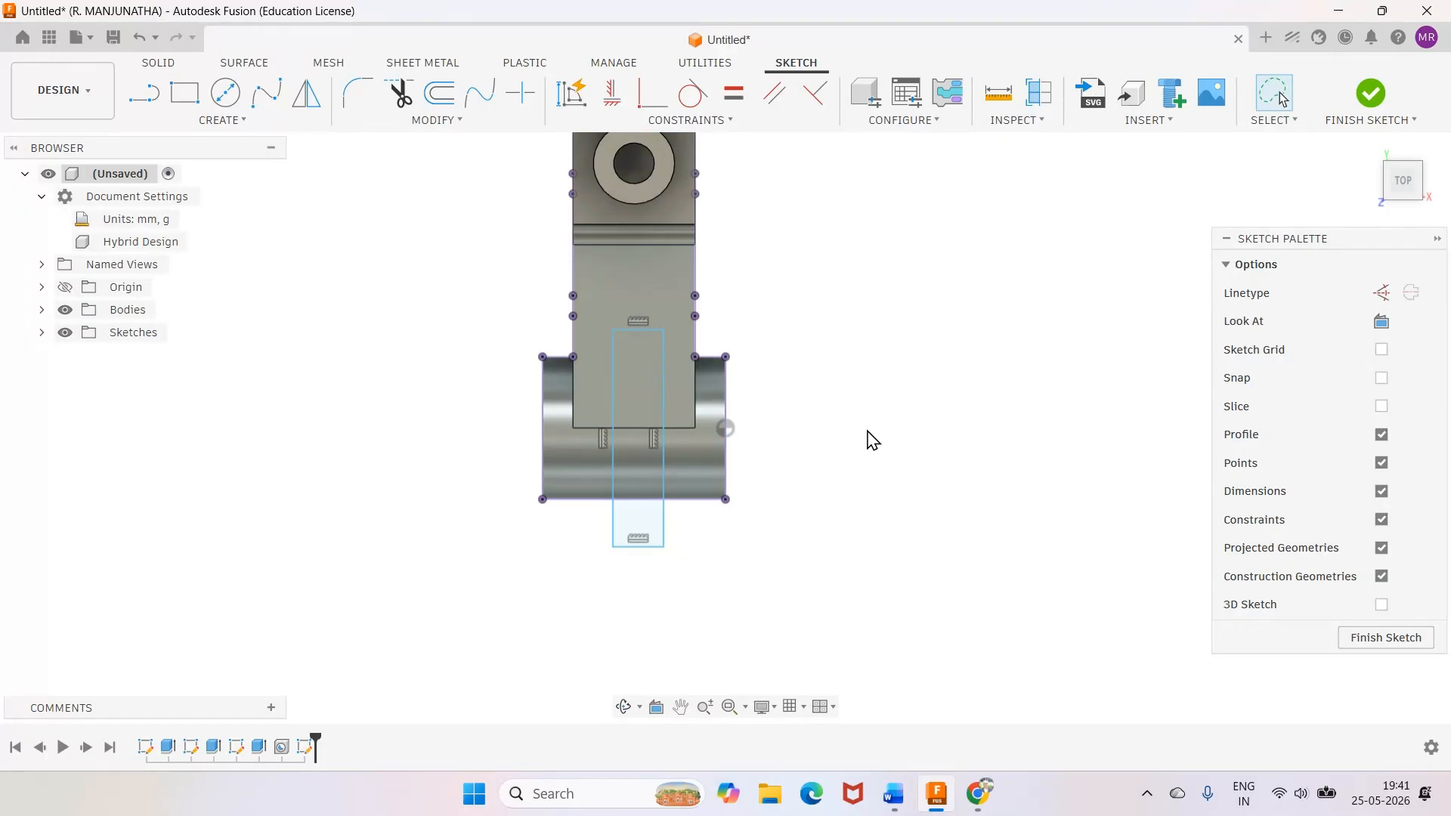
{"action": "left_click", "coordinate": [573, 357]}
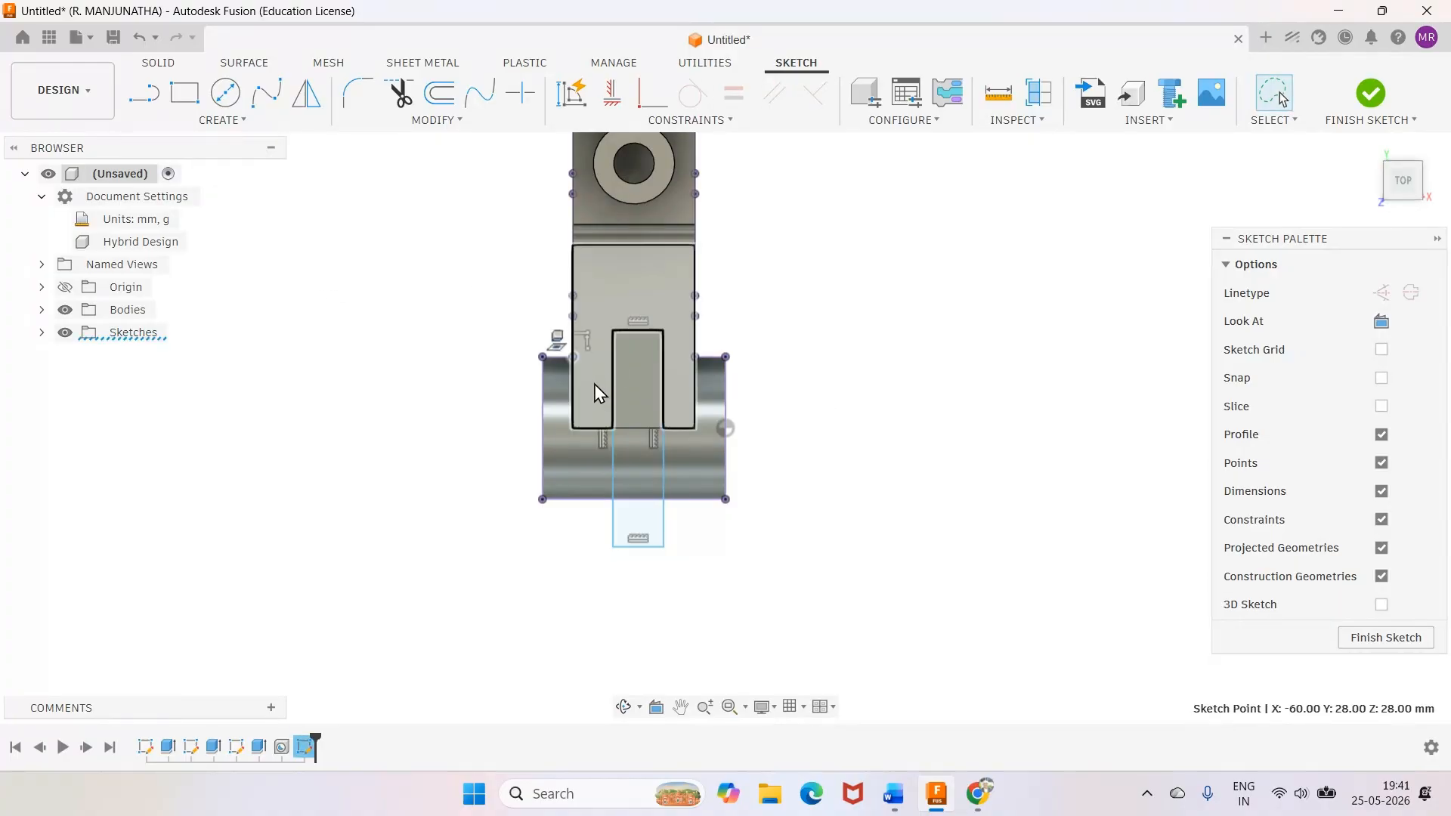
{"action": "left_click", "coordinate": [573, 396]}
{"action": "left_click", "coordinate": [612, 397]}
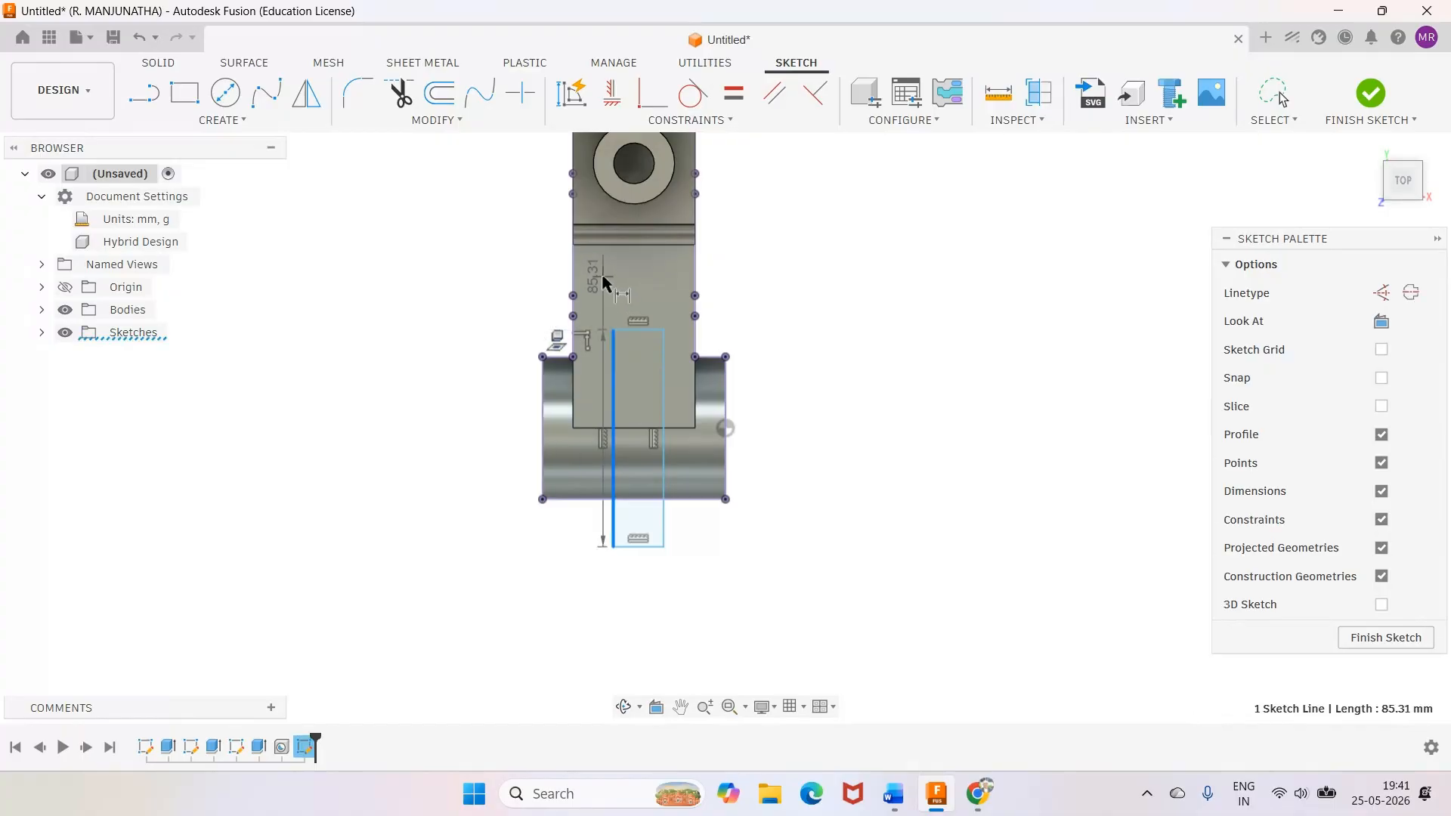
{"action": "key", "text": "Escape"}
{"action": "key", "text": "Escape"}
Hide the bodies and dimension the slot rectangle's near long side 16 mm from the arm's side edge
{"action": "scroll", "coordinate": [717, 306], "scroll_direction": "up", "scroll_amount": 1}
{"action": "scroll", "coordinate": [716, 307], "scroll_direction": "up", "scroll_amount": 2}
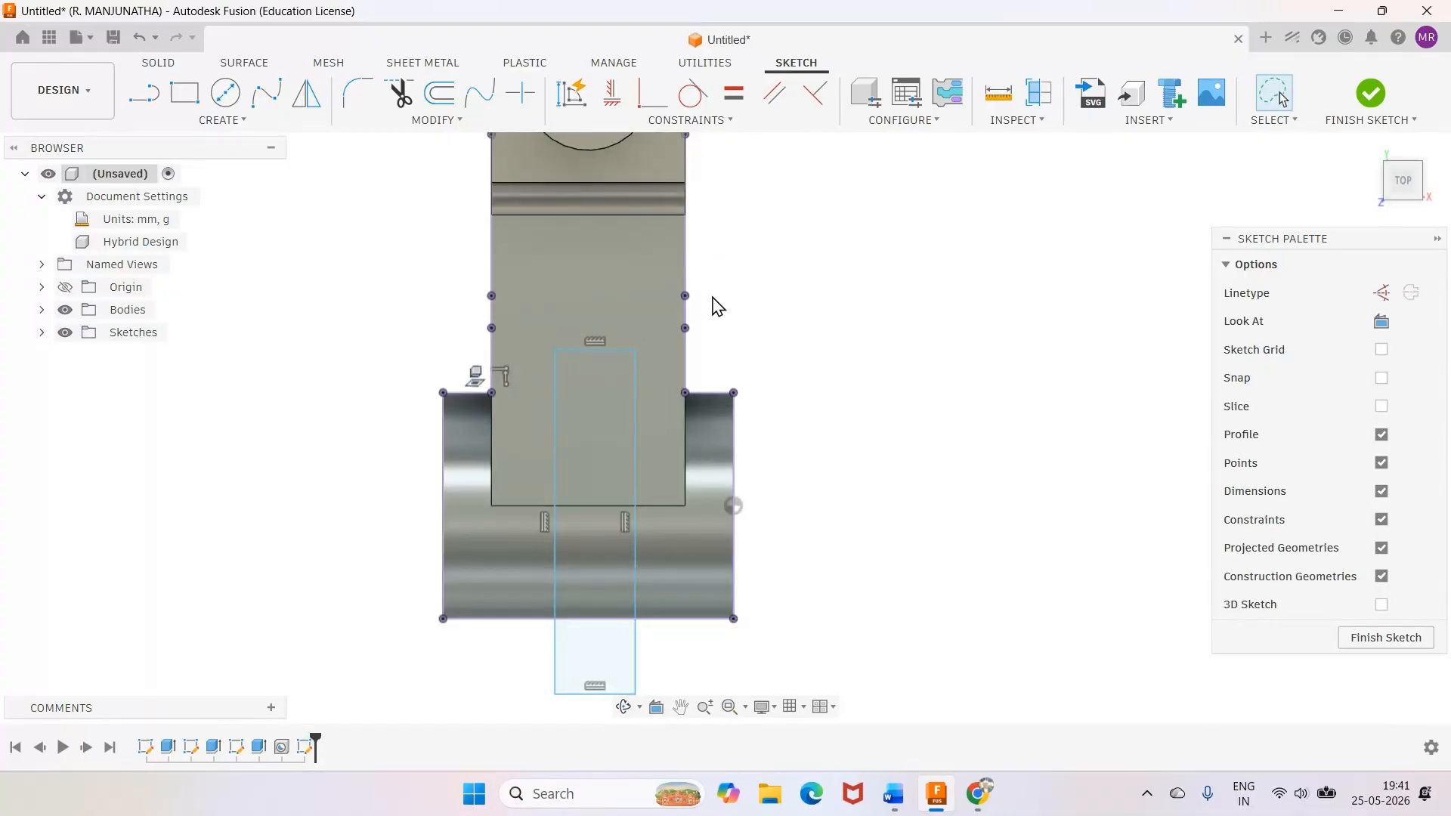
{"action": "left_click", "coordinate": [65, 310]}
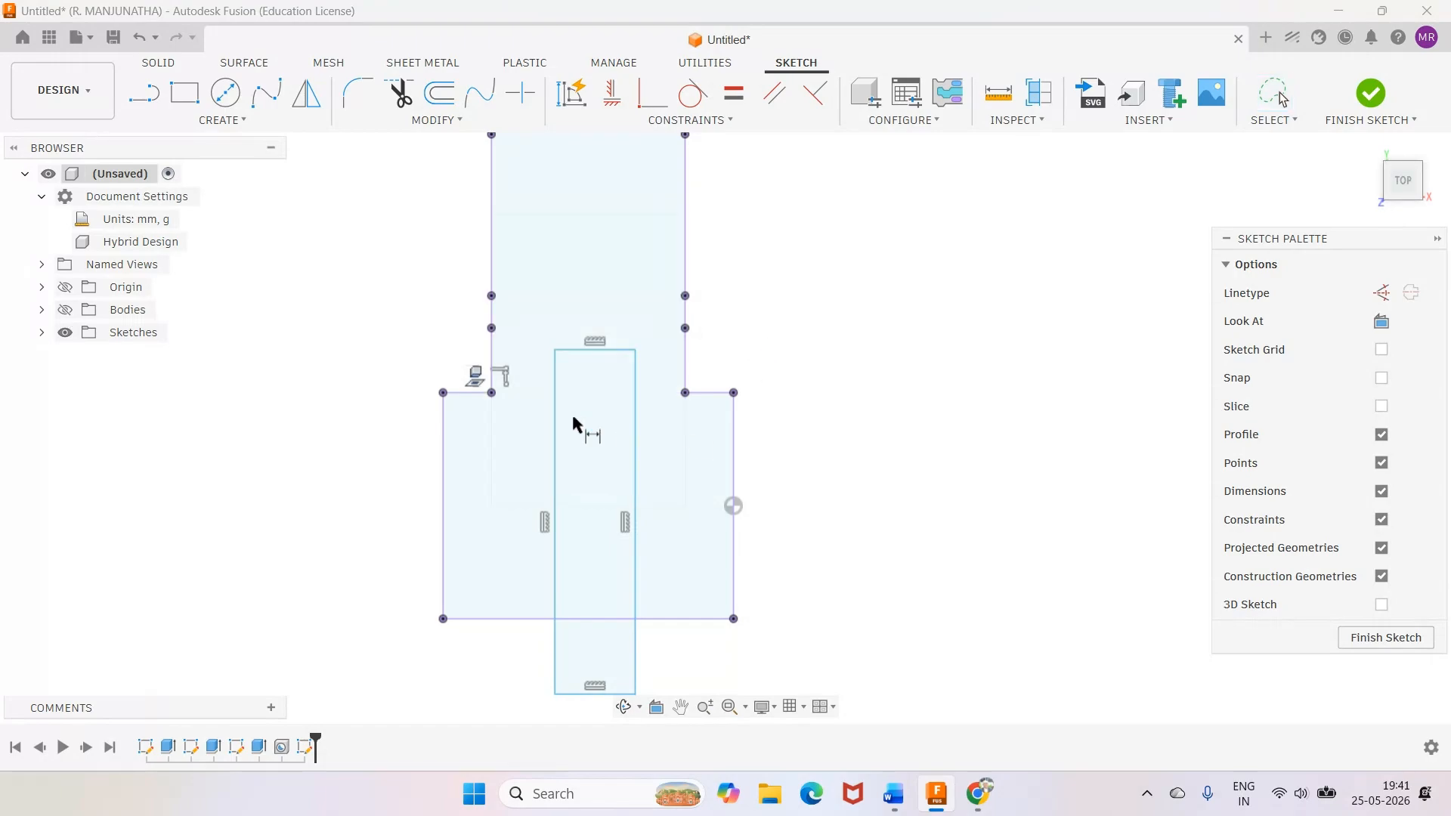
{"action": "left_click", "coordinate": [492, 382]}
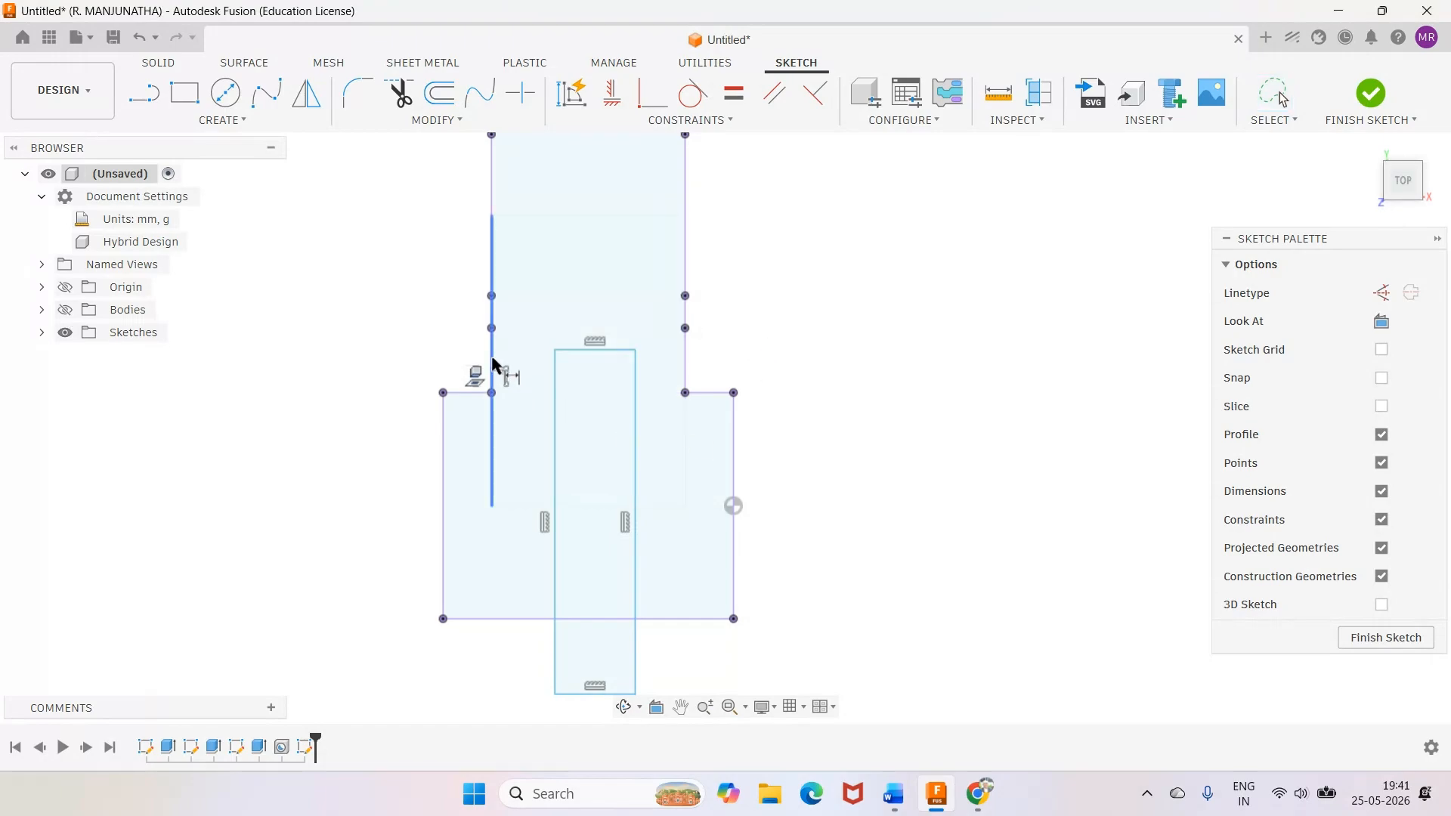
{"action": "left_click", "coordinate": [556, 382], "text": "ctrl"}
{"action": "left_click", "coordinate": [541, 330]}
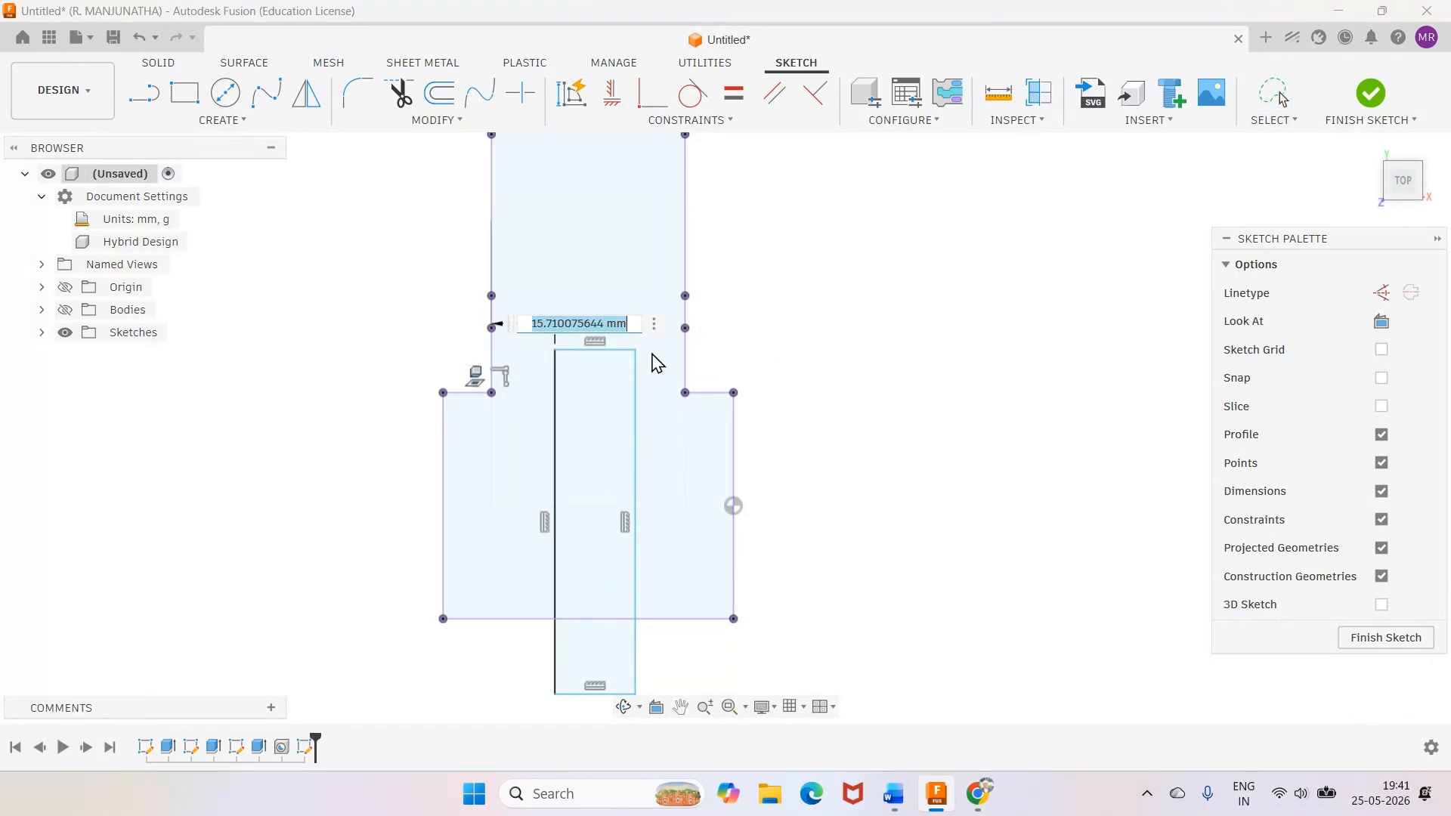
{"action": "type", "text": "1"}
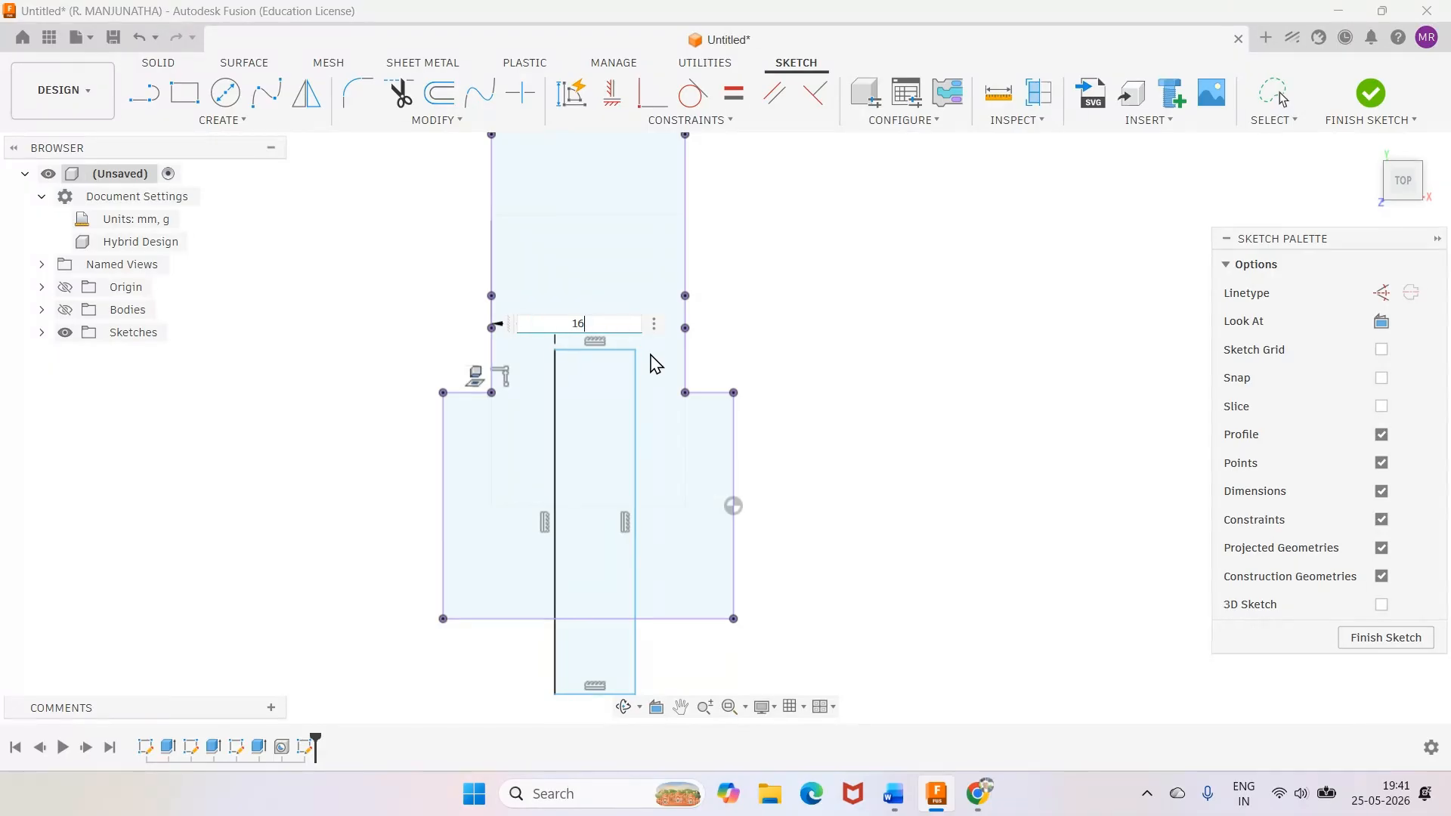
{"action": "type", "text": "6"}
{"action": "key", "text": "Return"}
Check the slot width in the Word drawing and dimension the rectangle 16 mm wide in the Fusion sketch
{"action": "left_click", "coordinate": [894, 795]}
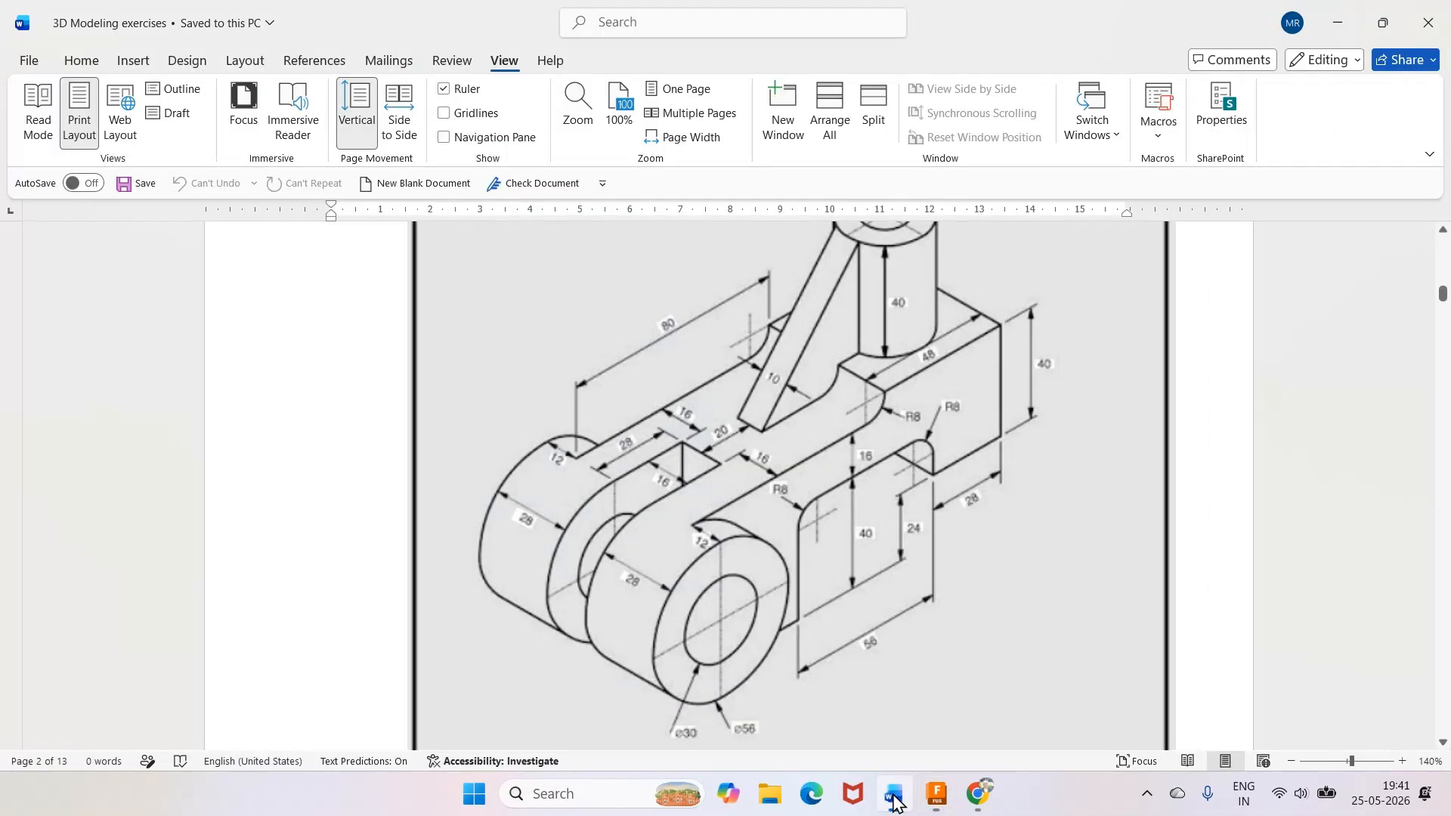
{"action": "left_click", "coordinate": [894, 798]}
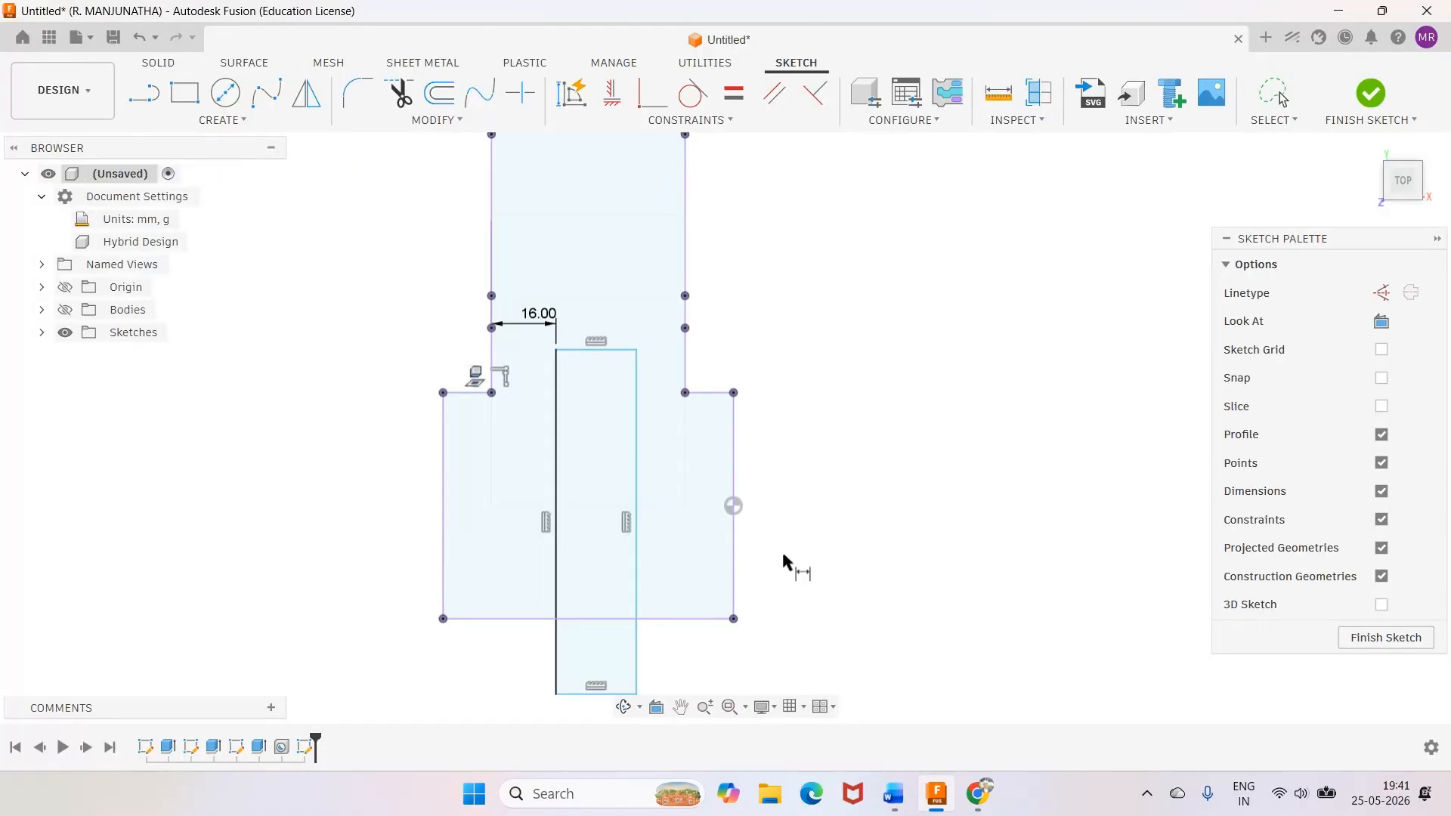
{"action": "left_click", "coordinate": [557, 442]}
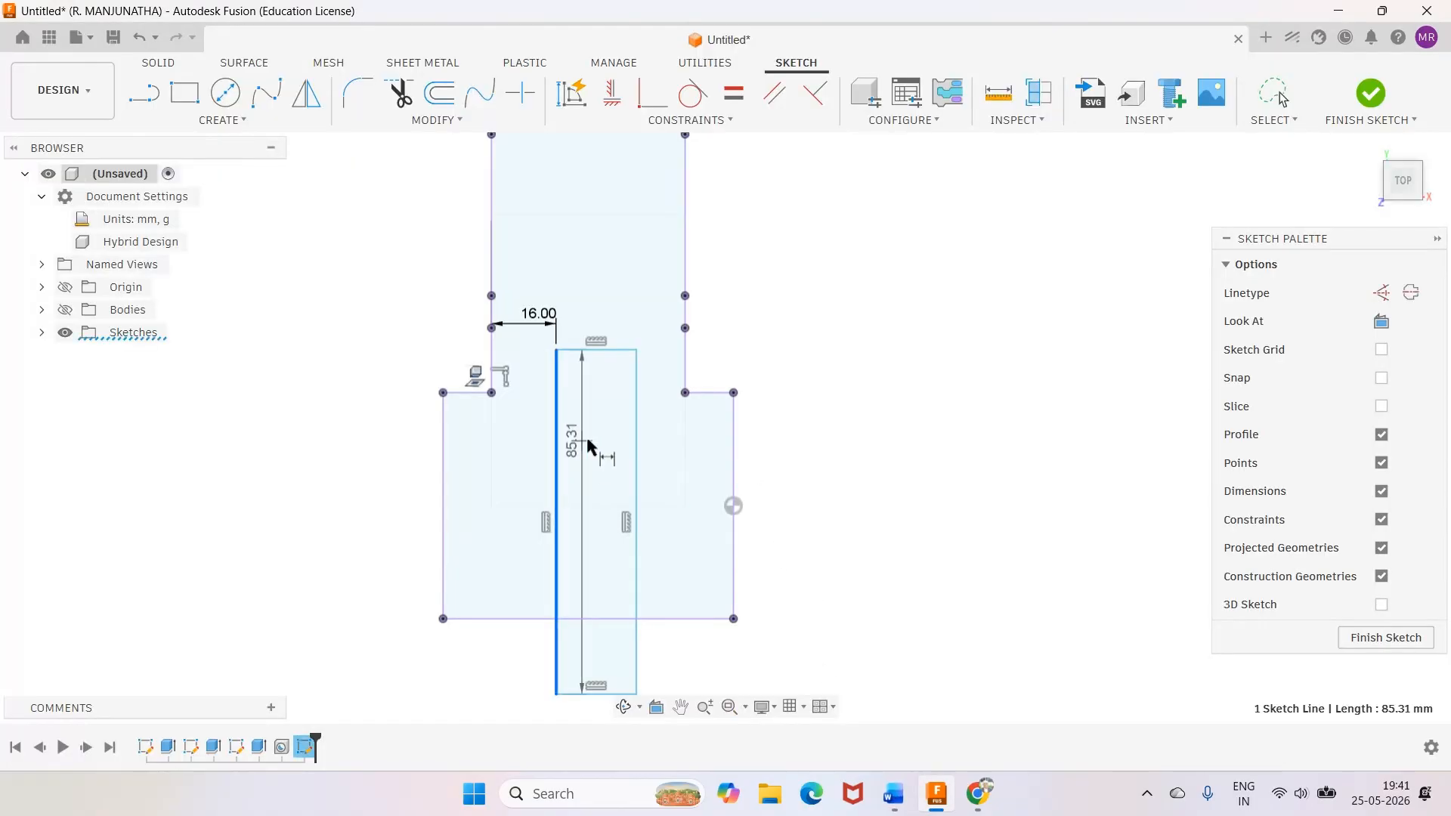
{"action": "left_click", "coordinate": [636, 448]}
{"action": "left_click", "coordinate": [594, 335]}
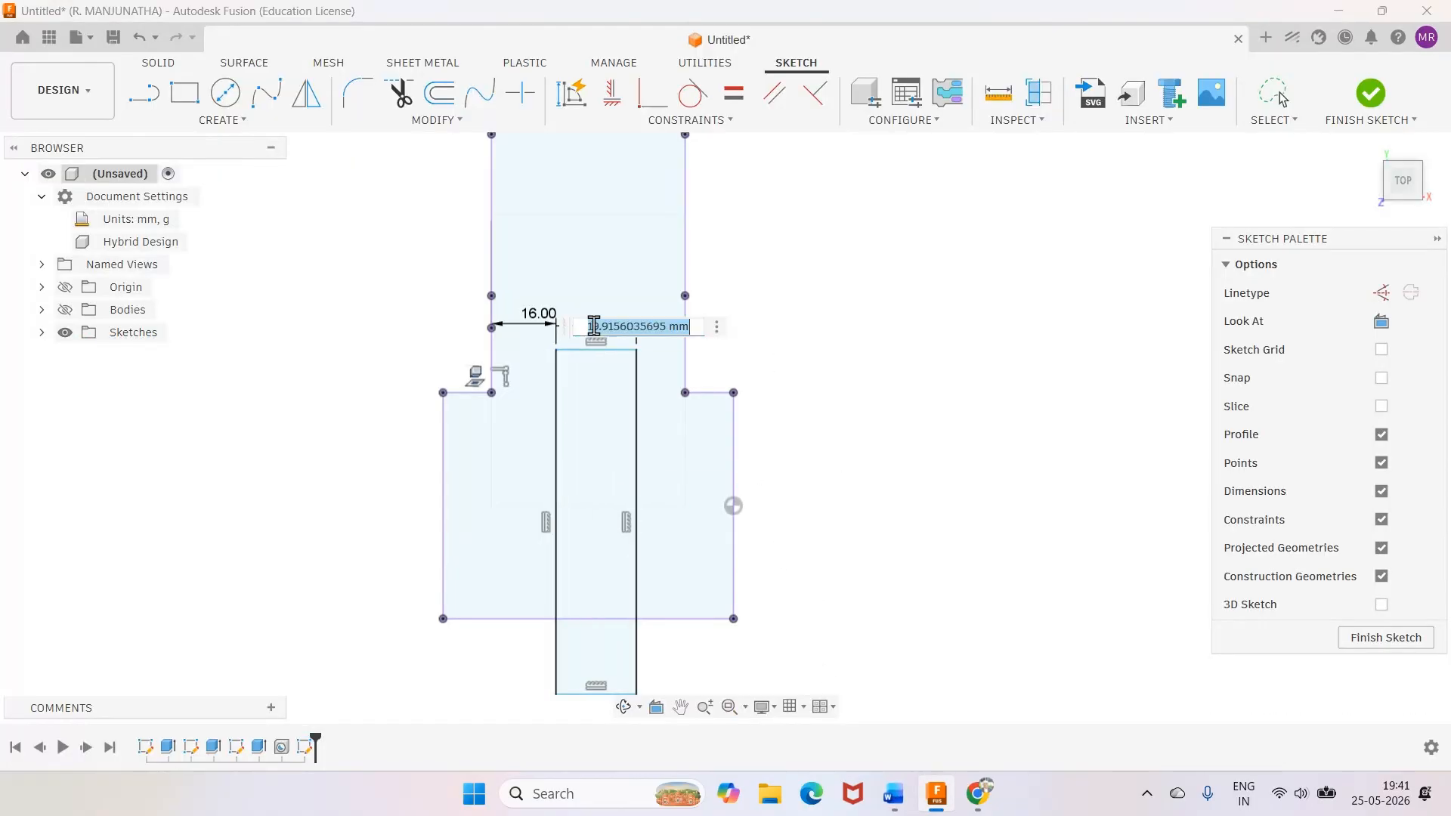
{"action": "type", "text": "16"}
{"action": "key", "text": "Return"}
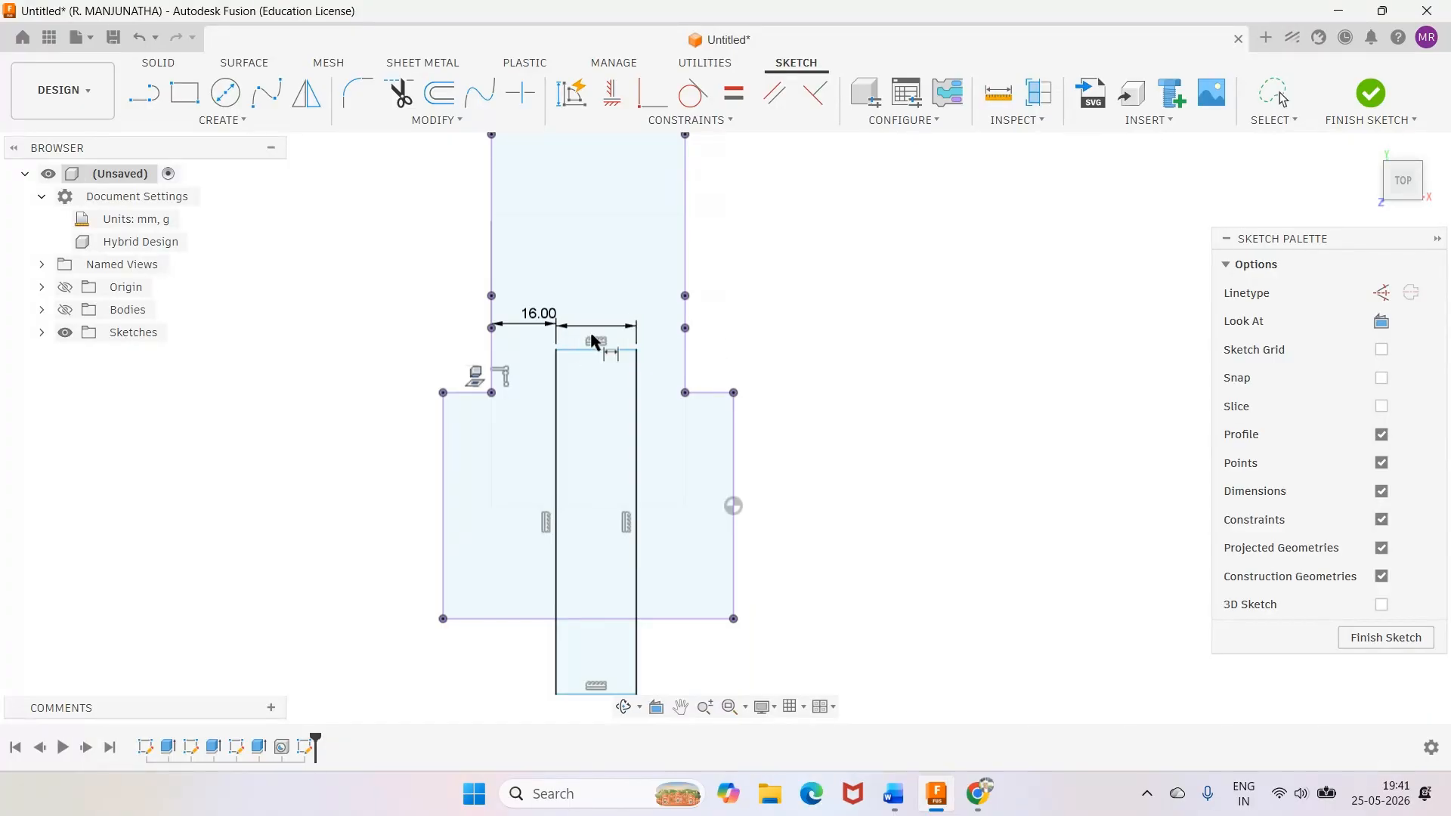
Consult the slot depth in the Word drawing and dimension the slot's inner end 56 mm from the cylinder's outer projected edge in Fusion
{"action": "scroll", "coordinate": [850, 376], "scroll_direction": "down", "scroll_amount": 3}
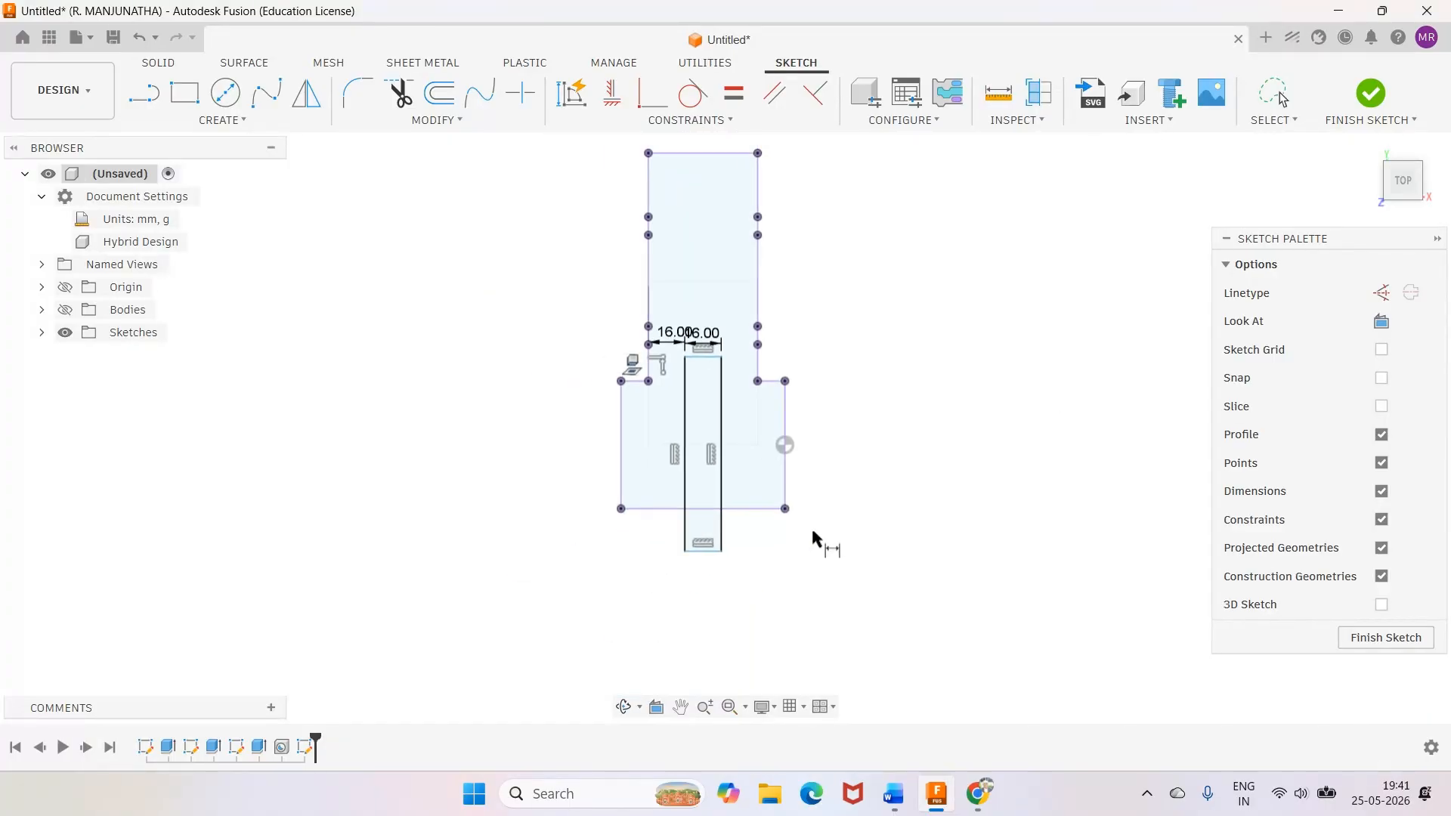
{"action": "left_click", "coordinate": [891, 792]}
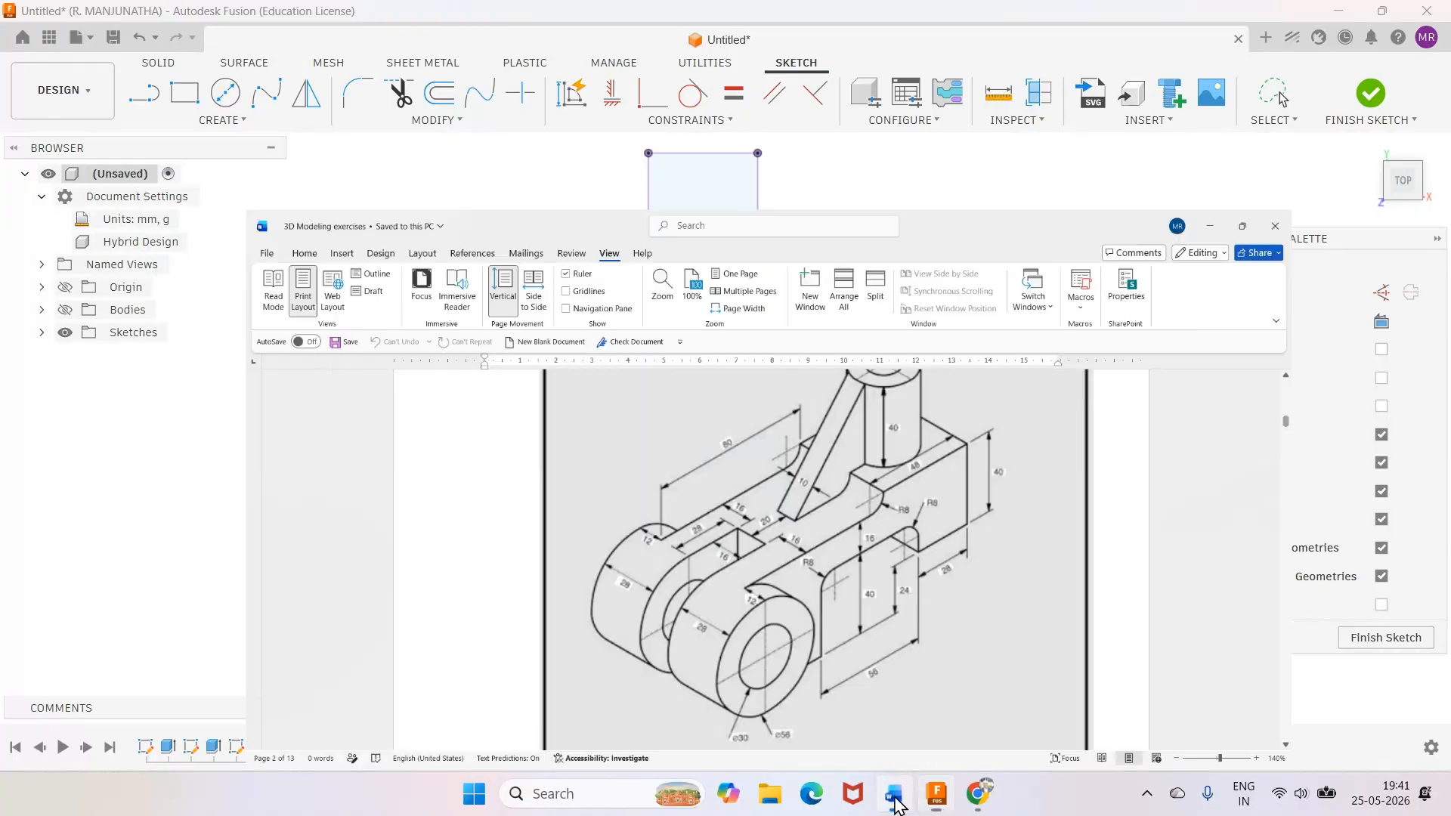
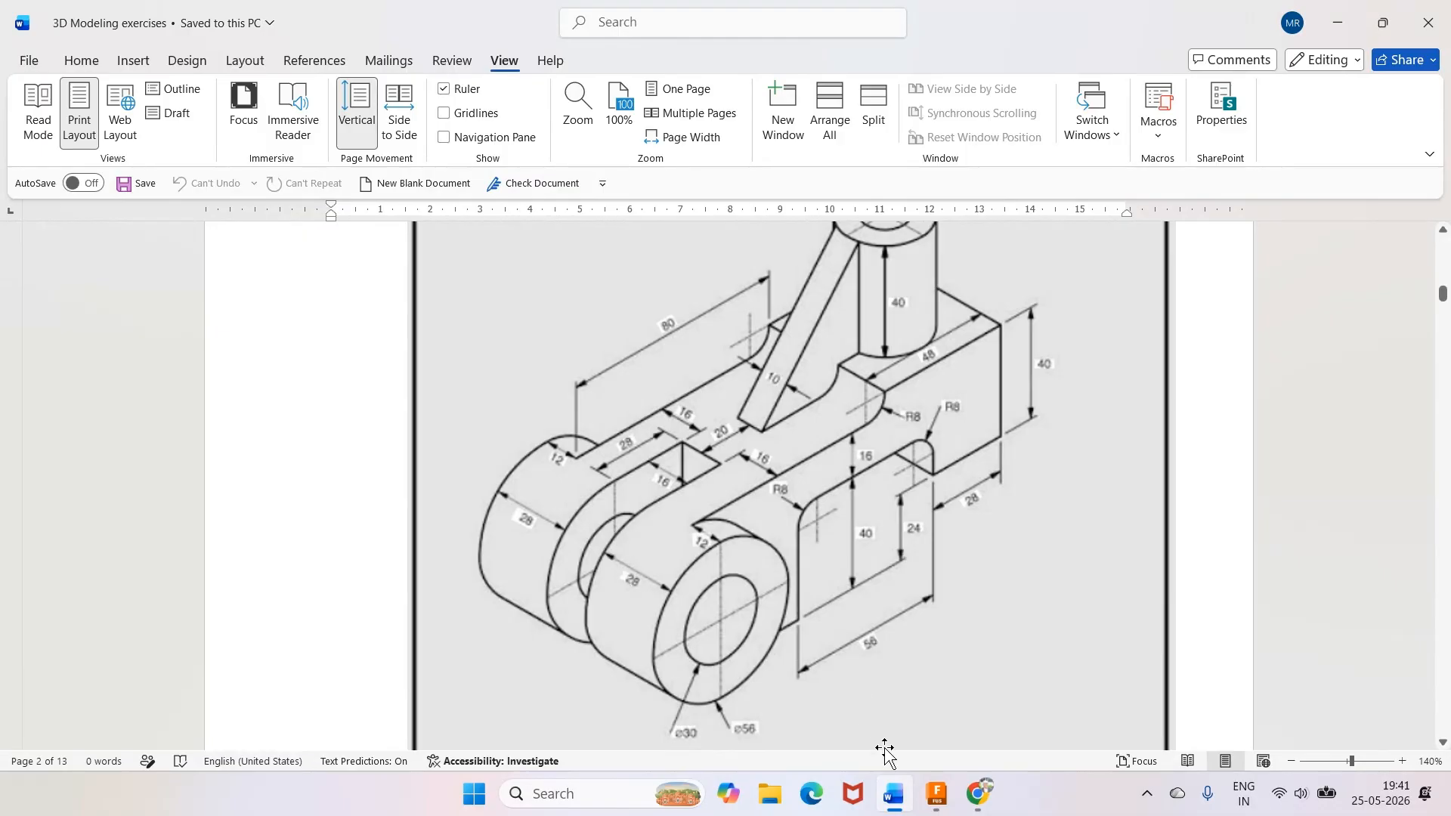
{"action": "mouse_move", "coordinate": [889, 791]}
{"action": "left_click", "coordinate": [936, 794]}
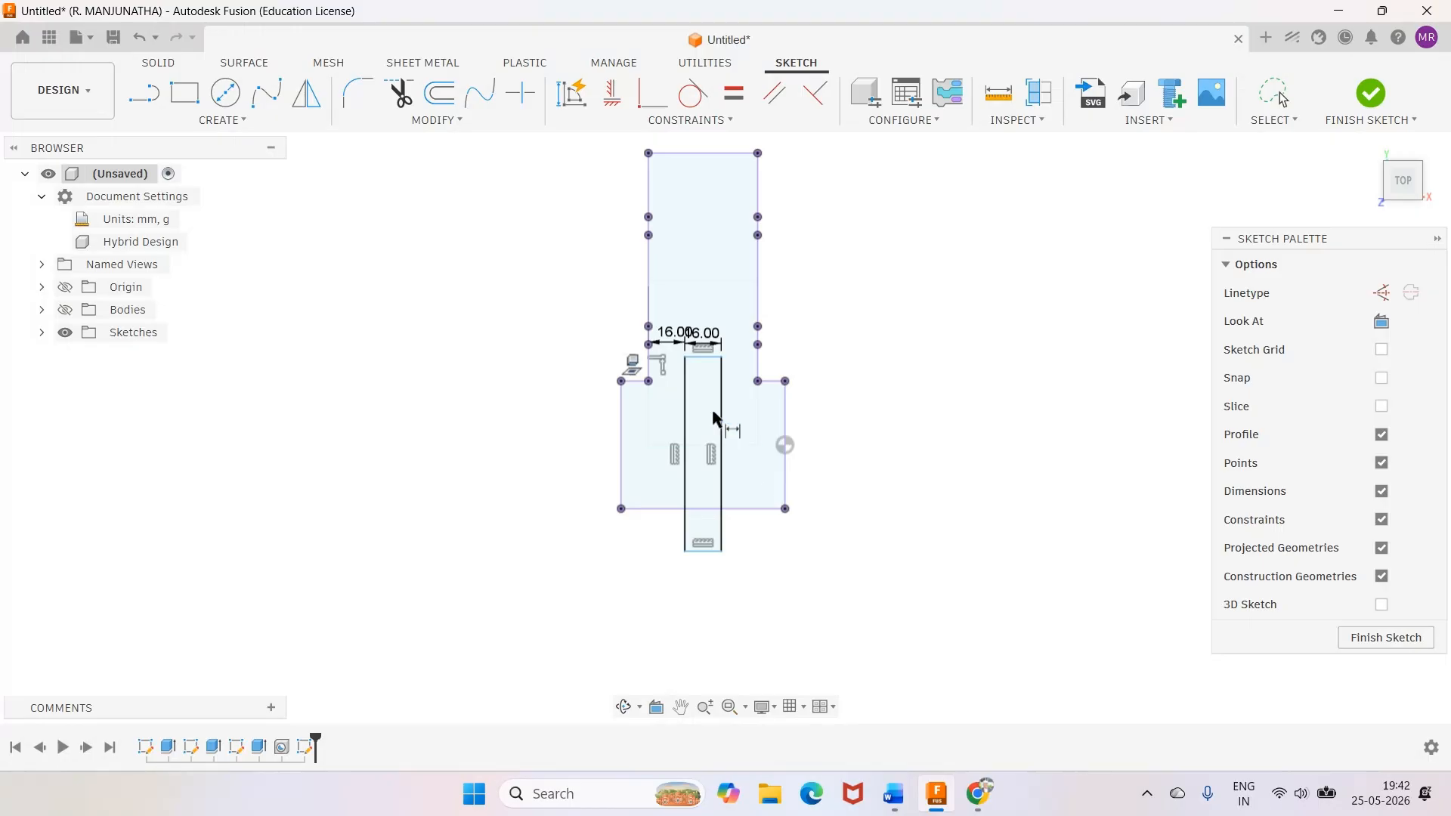
{"action": "left_click", "coordinate": [702, 358]}
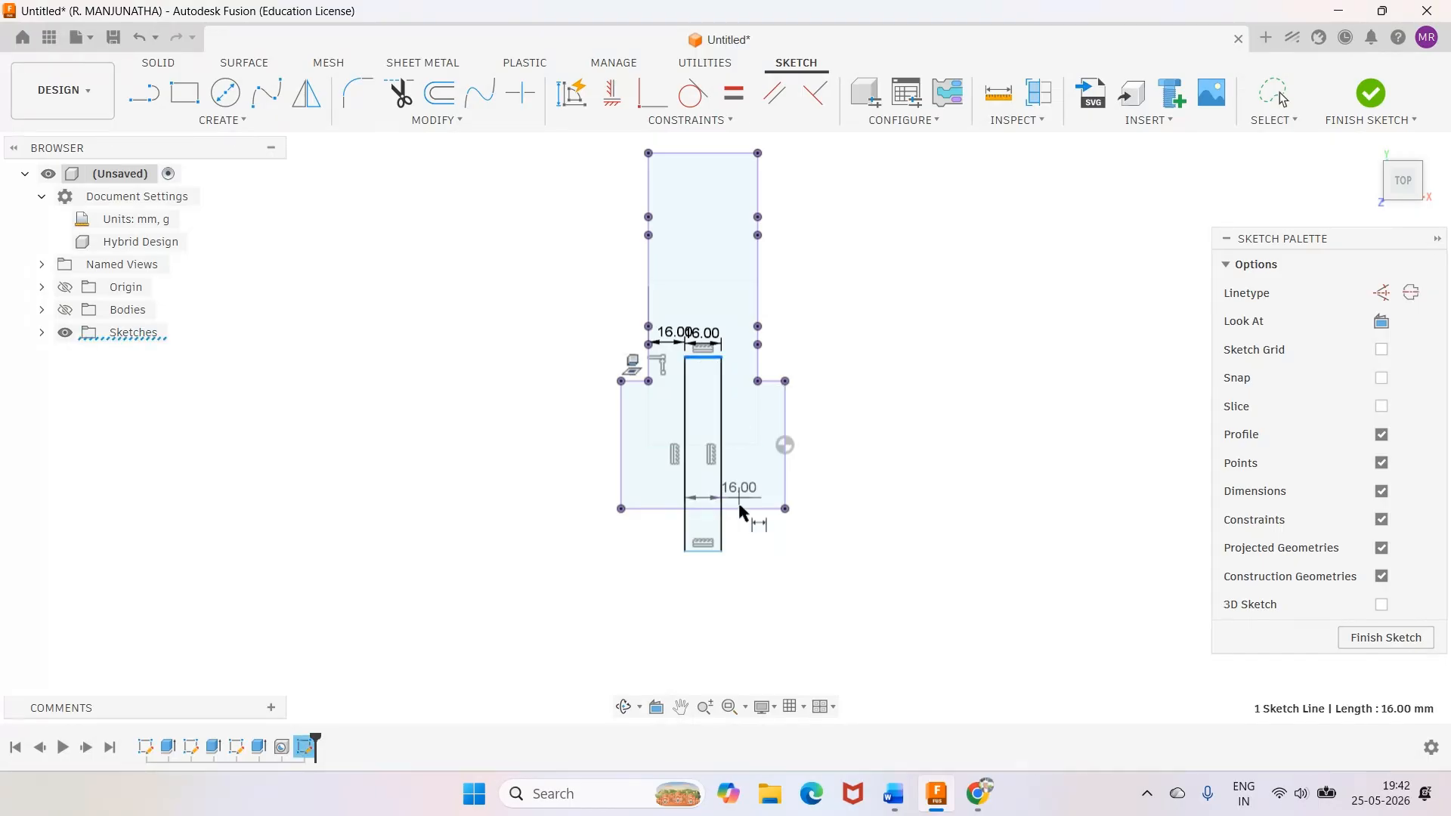
{"action": "left_click", "coordinate": [741, 509]}
{"action": "left_click", "coordinate": [894, 451]}
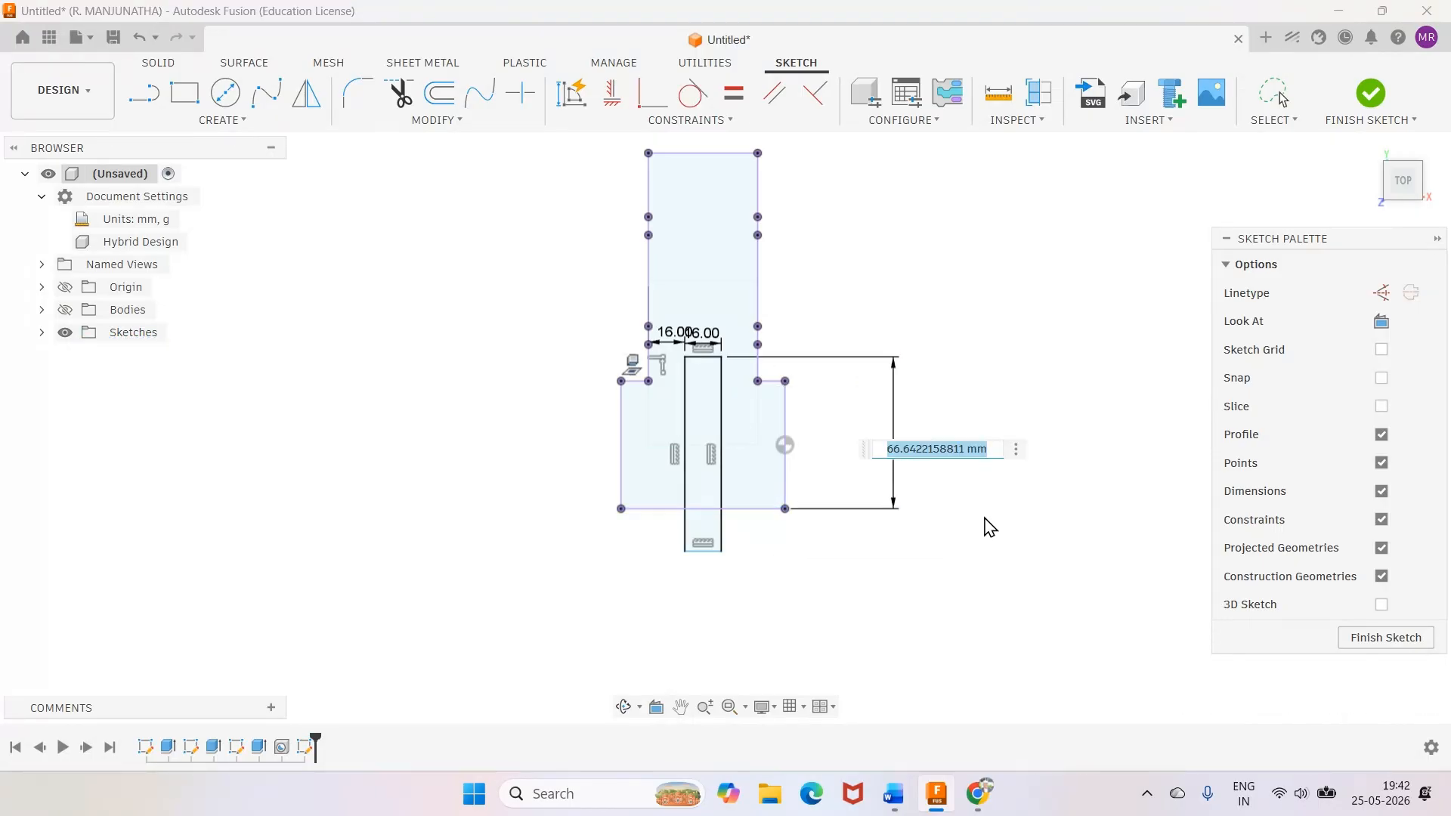
{"action": "type", "text": "56"}
{"action": "key", "text": "Return"}
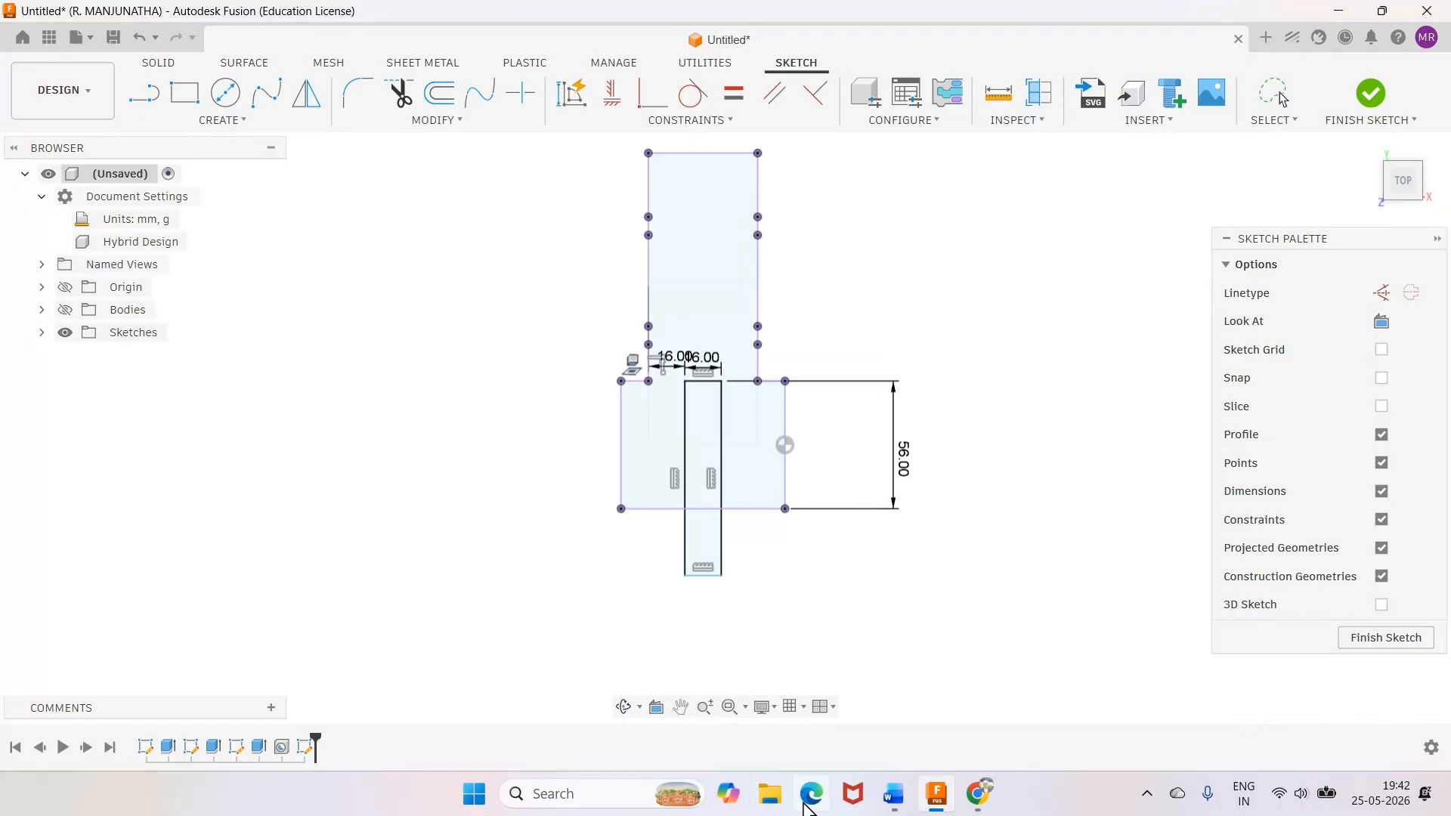
Recheck the slot depth in the Word drawing and delete the 56 mm dimension from the Fusion sketch
{"action": "left_click", "coordinate": [892, 795]}
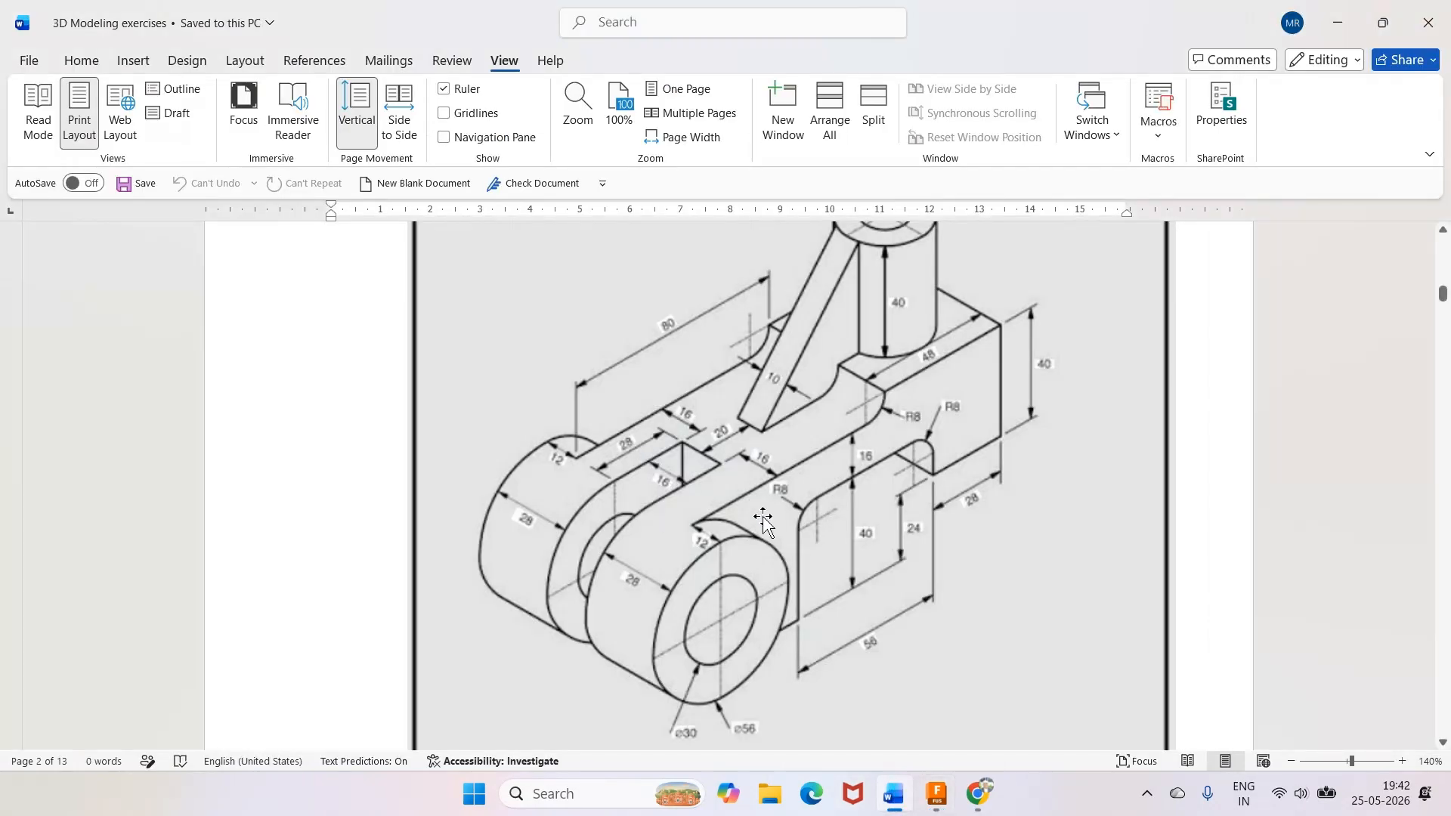
{"action": "left_click", "coordinate": [937, 794]}
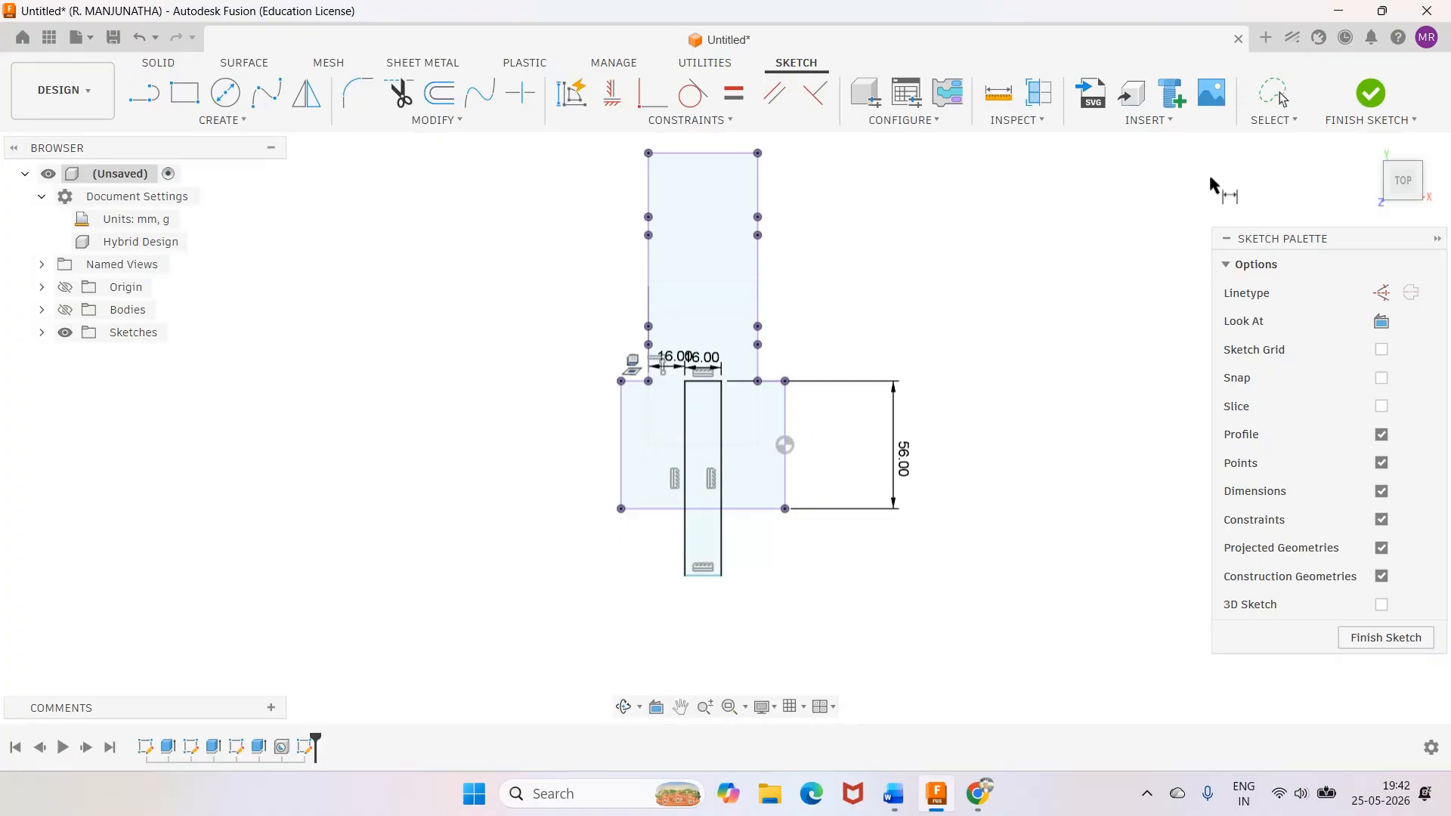
{"action": "left_click", "coordinate": [1274, 92]}
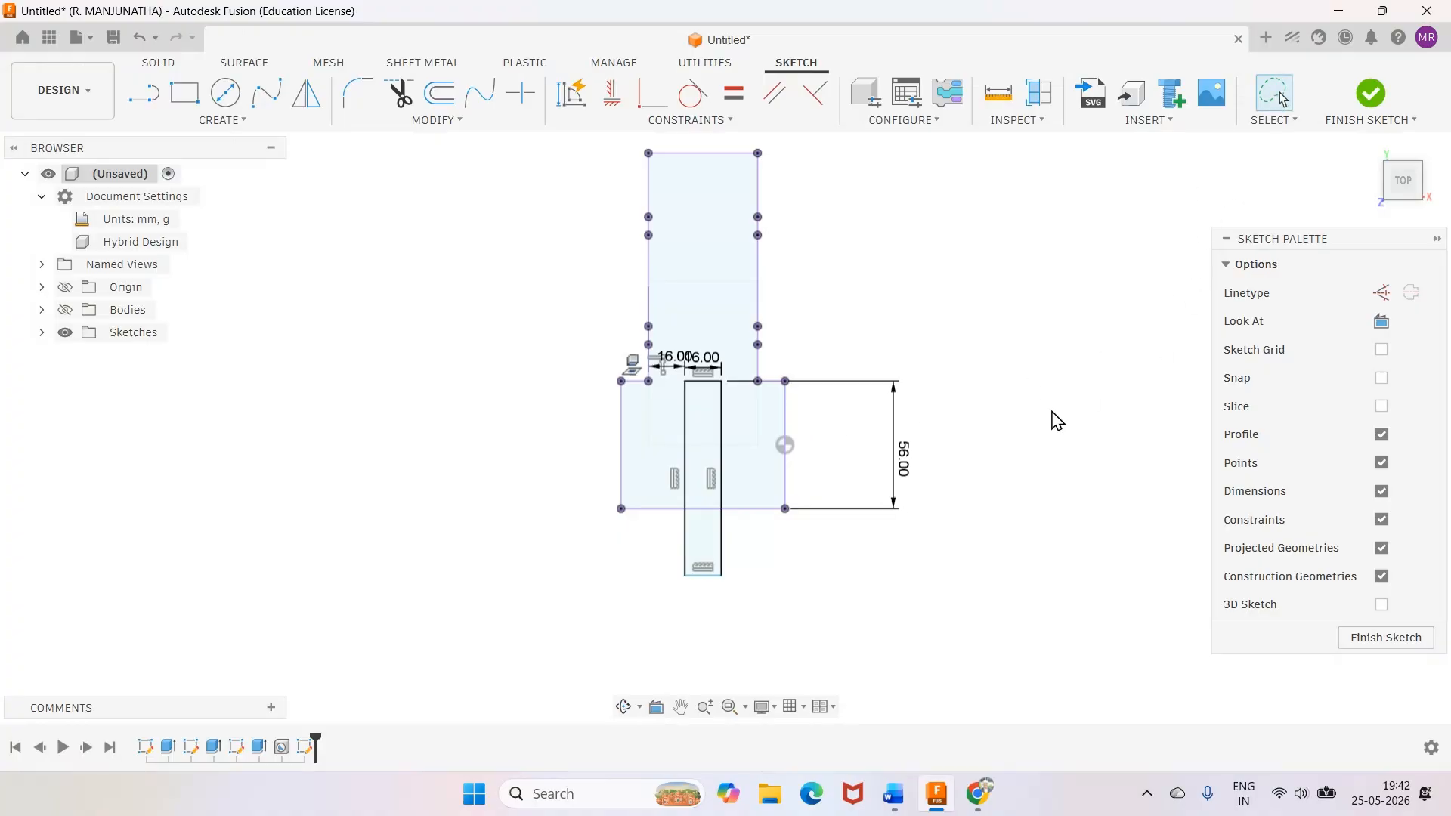
{"action": "left_click", "coordinate": [896, 489]}
{"action": "key", "text": "Delete"}
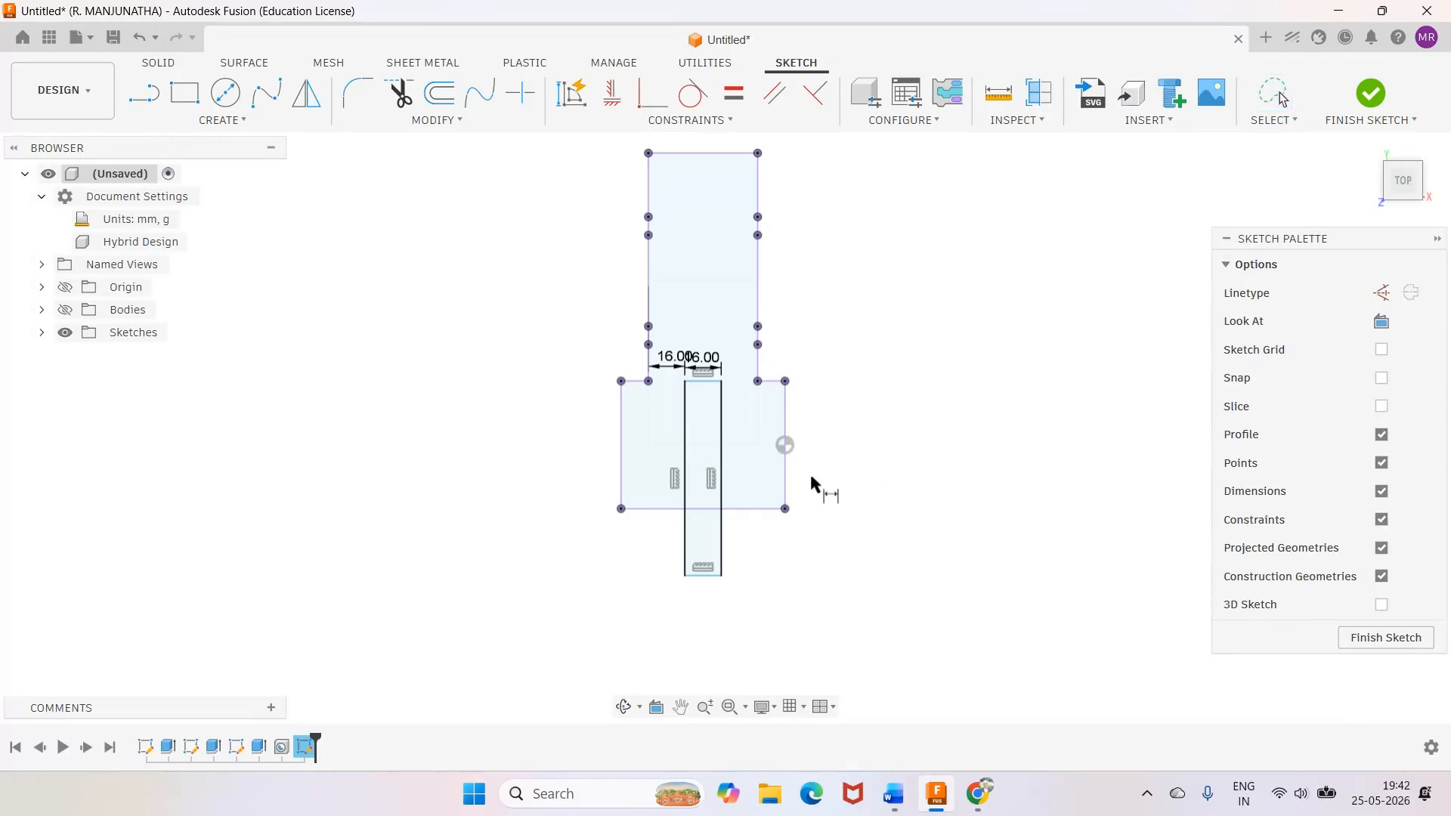
Dimension the slot's inner end 28 mm from the sketch origin on the cylinder's axis, checking the value in the Word drawing
{"action": "left_click", "coordinate": [704, 383]}
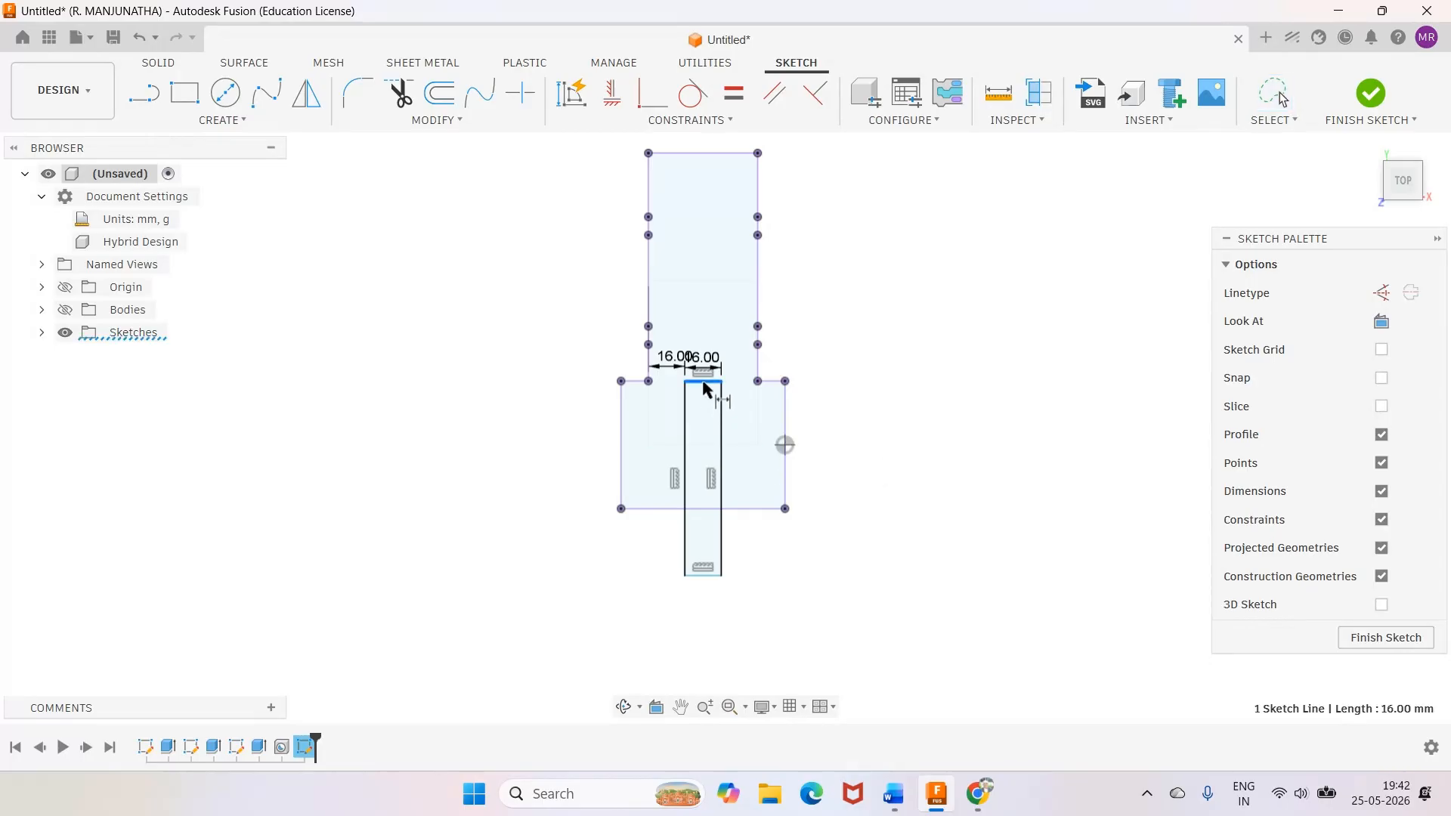
{"action": "left_click", "coordinate": [786, 445]}
{"action": "left_click", "coordinate": [959, 450]}
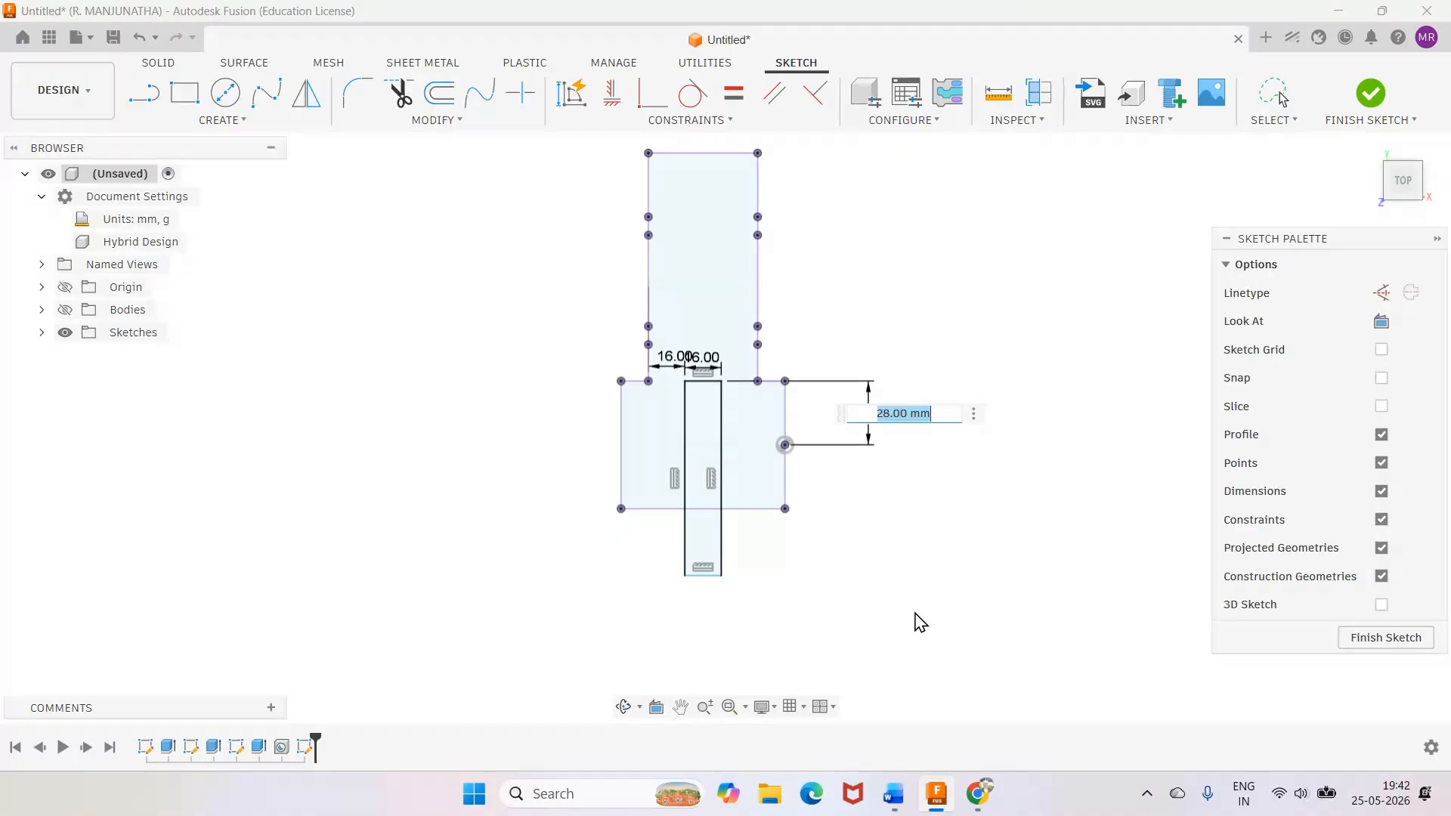
{"action": "left_click", "coordinate": [899, 798]}
{"action": "left_click", "coordinate": [904, 801]}
{"action": "left_click", "coordinate": [904, 801]}
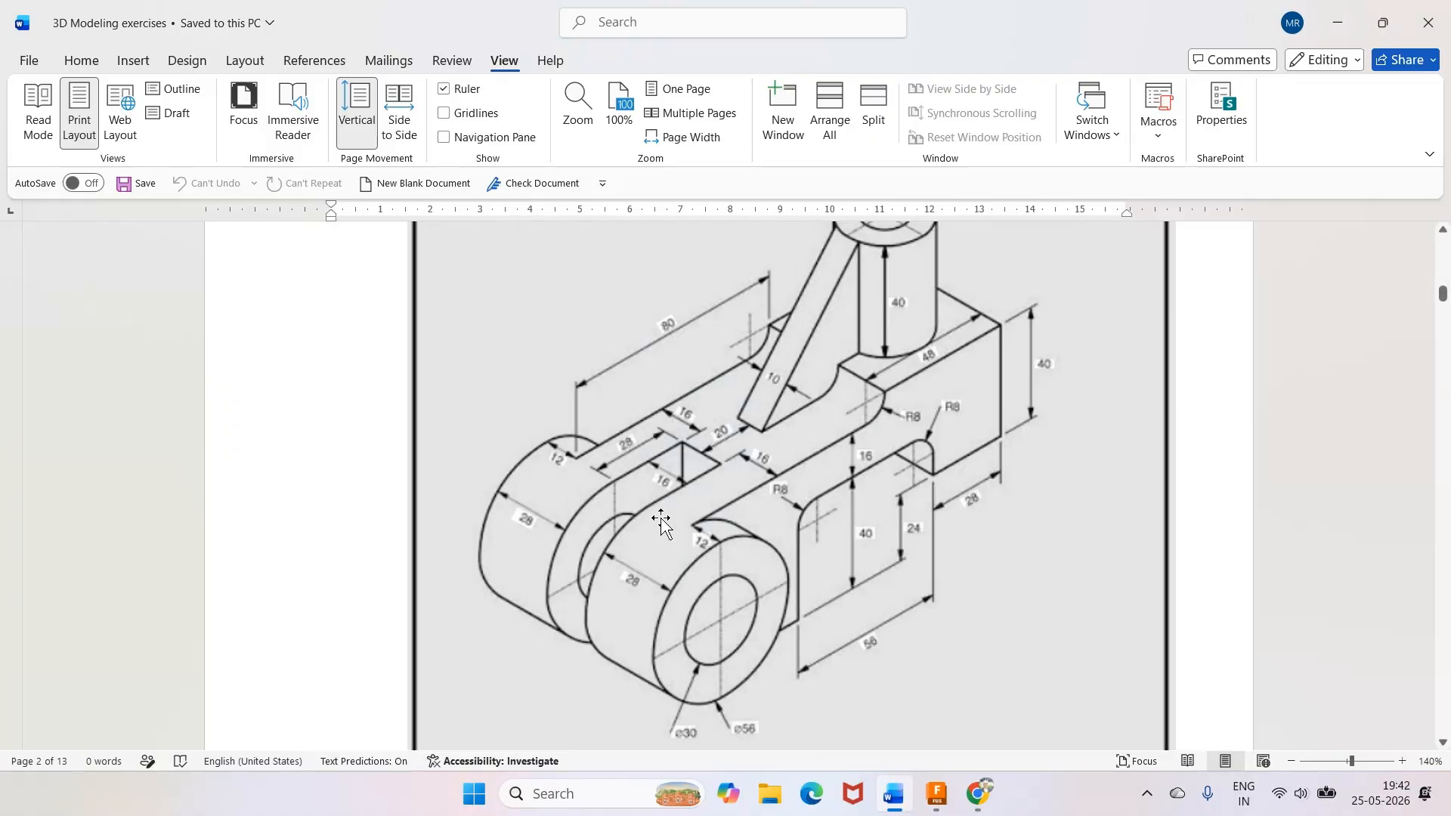
{"action": "left_click", "coordinate": [937, 794]}
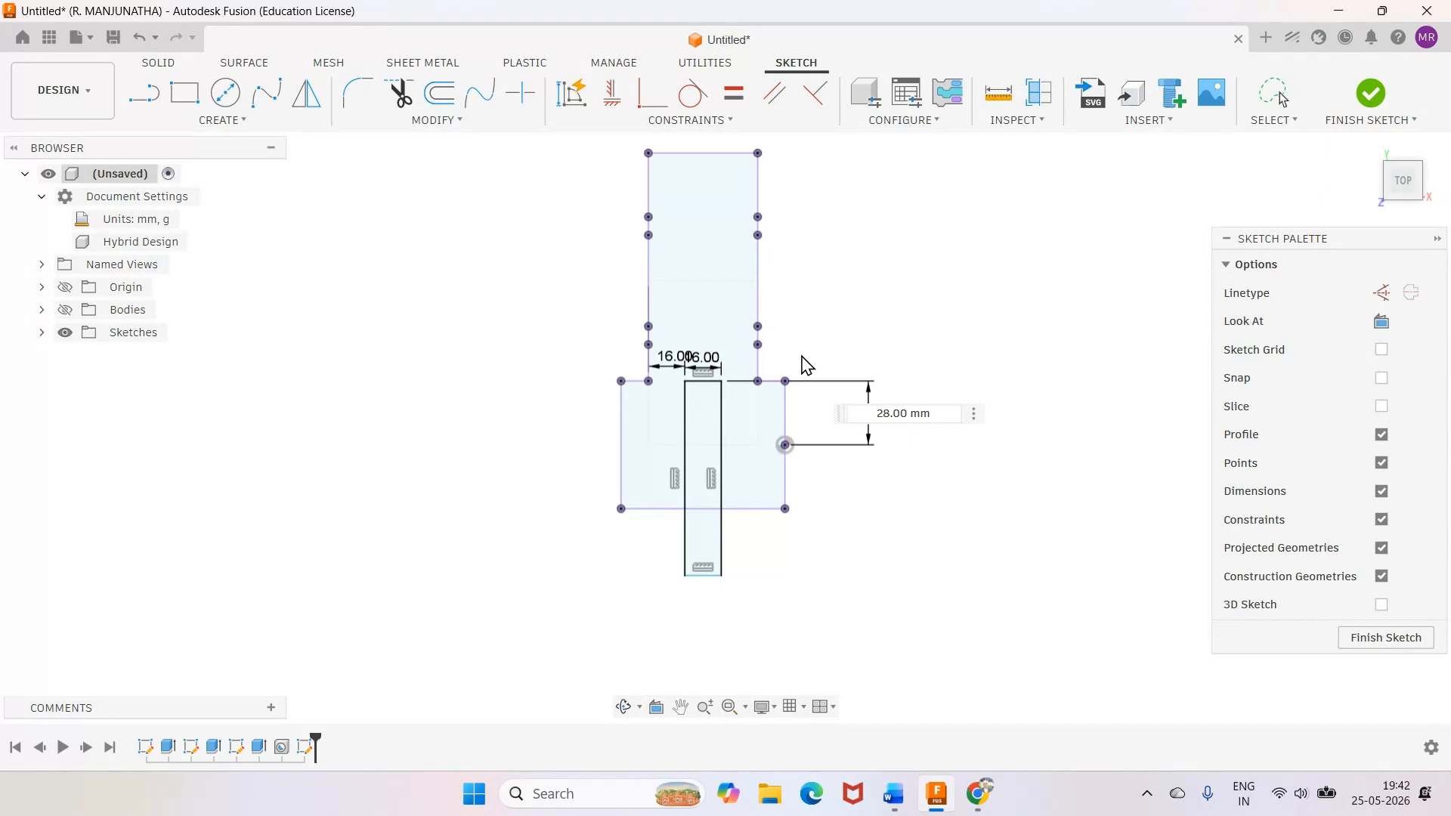
Show the bodies again, finish the slot sketch and return to the home view
{"action": "left_click", "coordinate": [65, 310]}
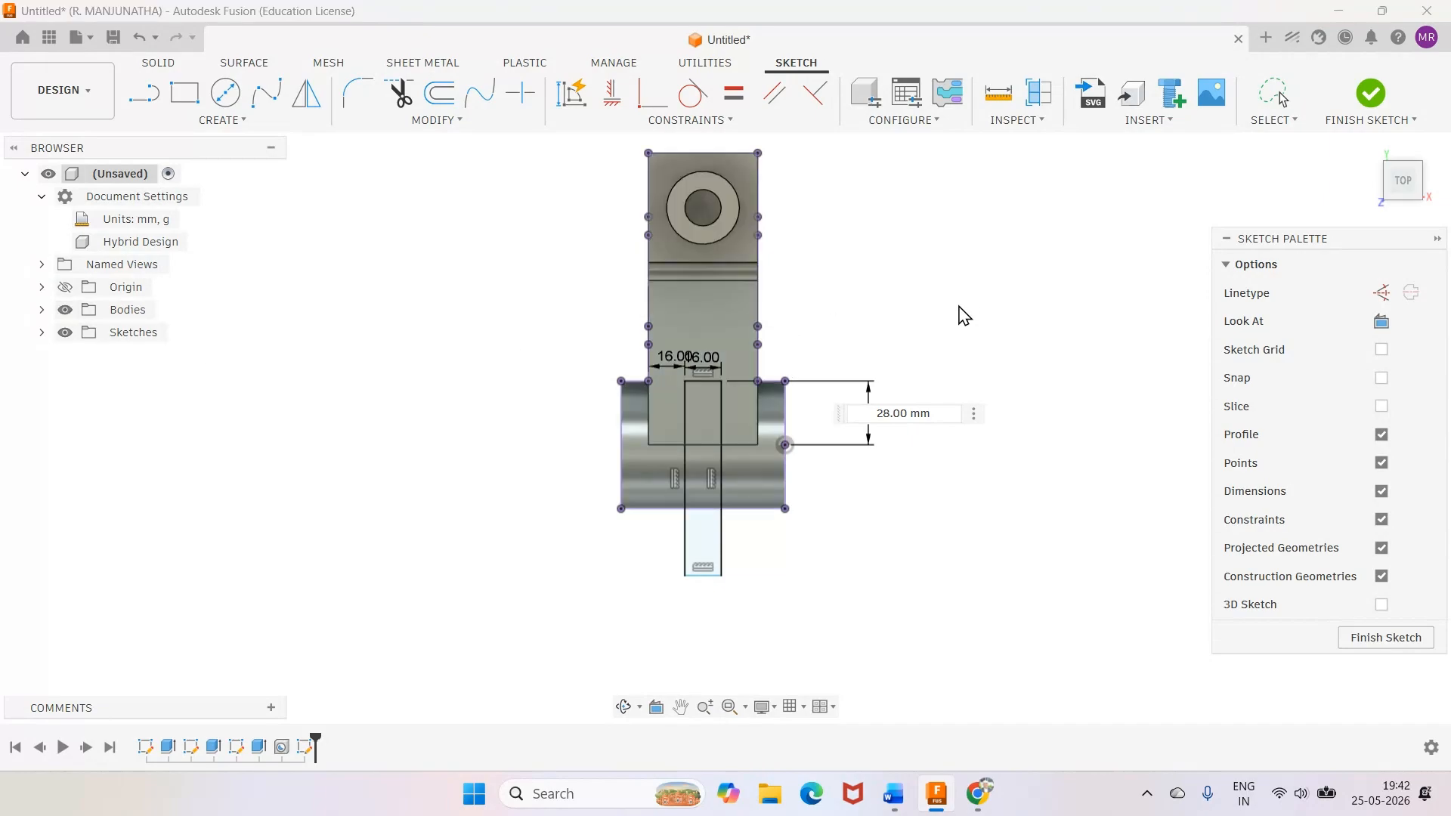
{"action": "left_click", "coordinate": [1372, 93]}
{"action": "left_click", "coordinate": [1370, 147]}
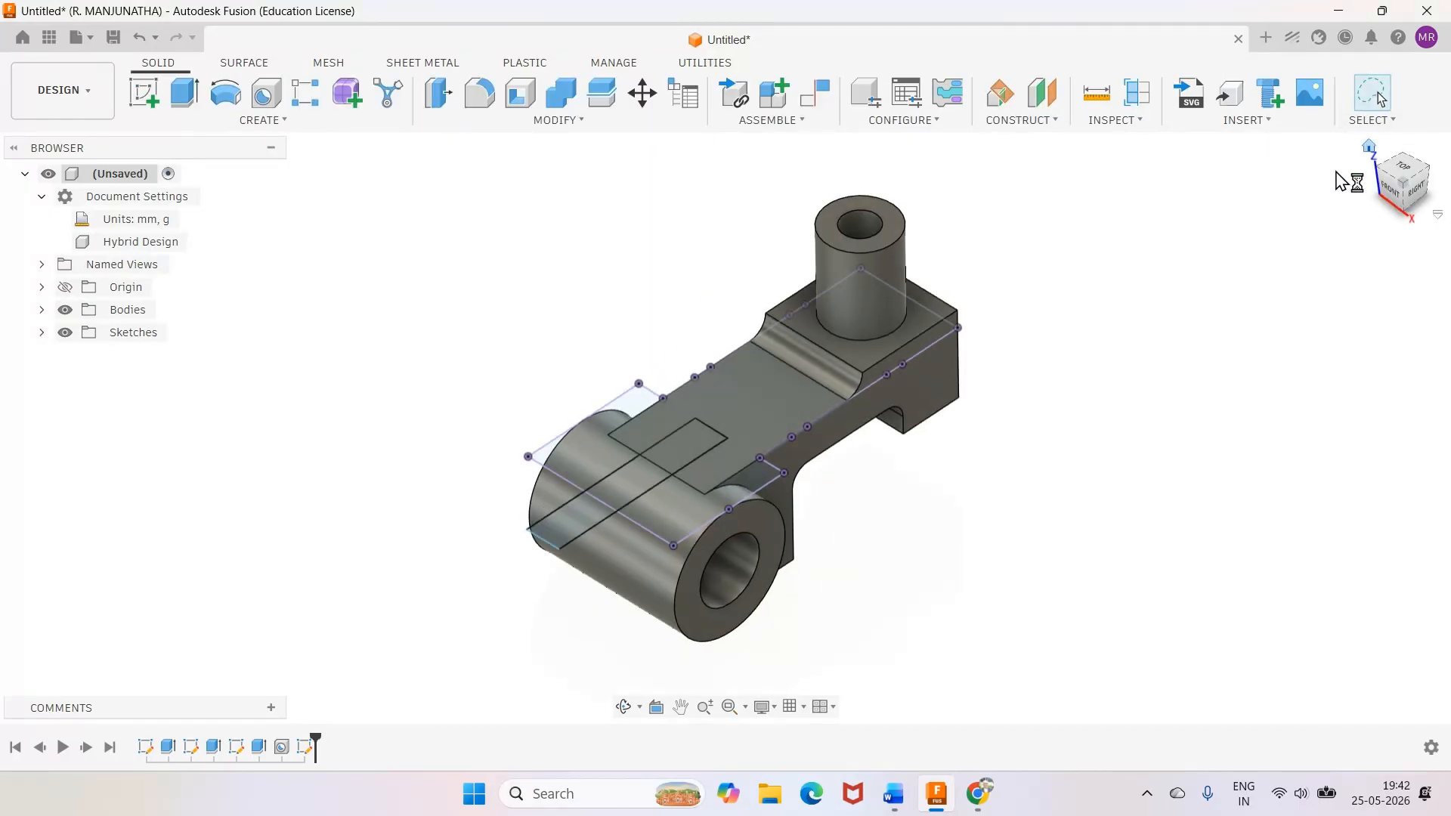
Extrude the three slot profiles as a cut with extent All through the arm end and cylinder
{"action": "left_click", "coordinate": [183, 92]}
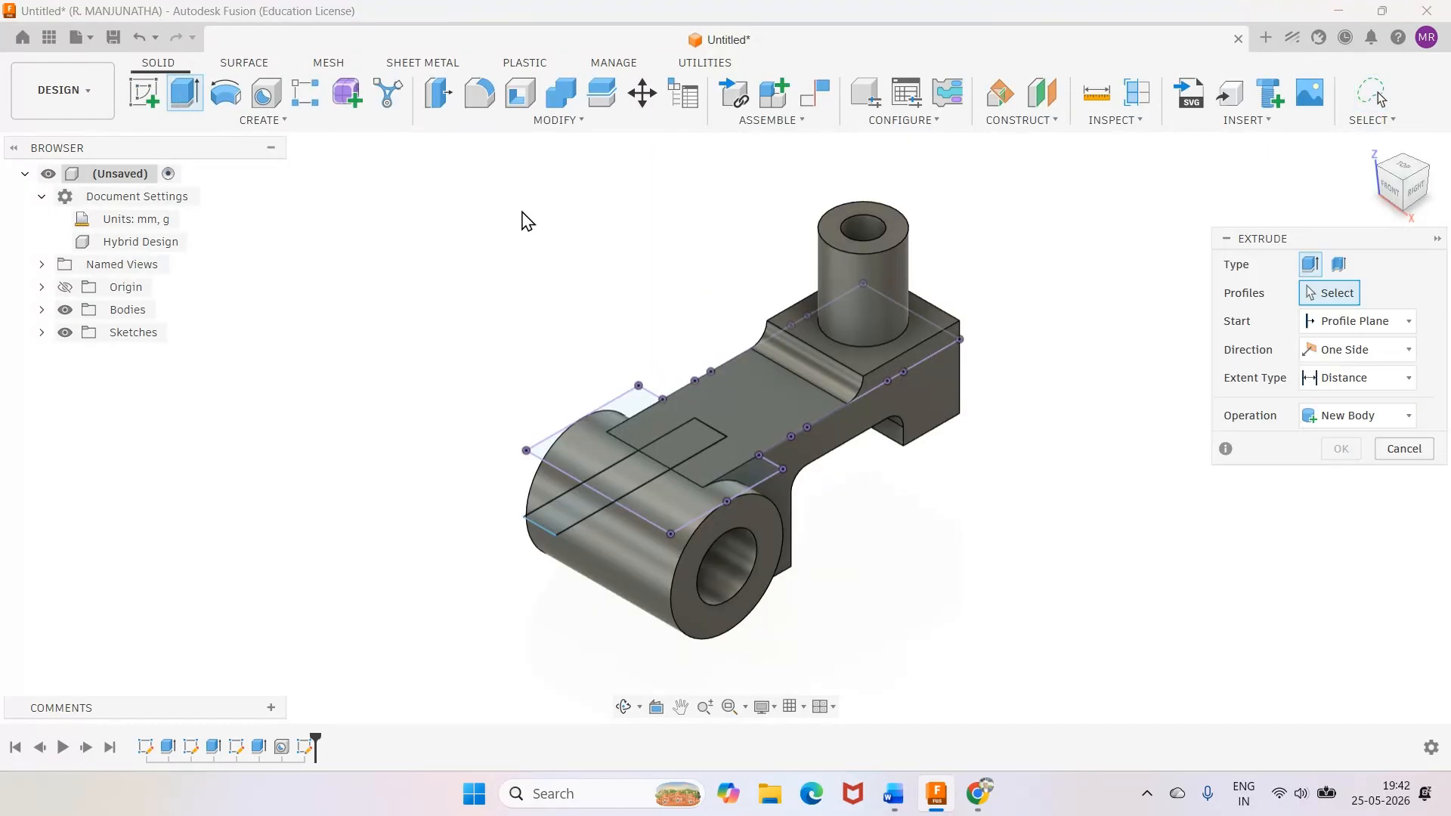
{"action": "left_click", "coordinate": [682, 435]}
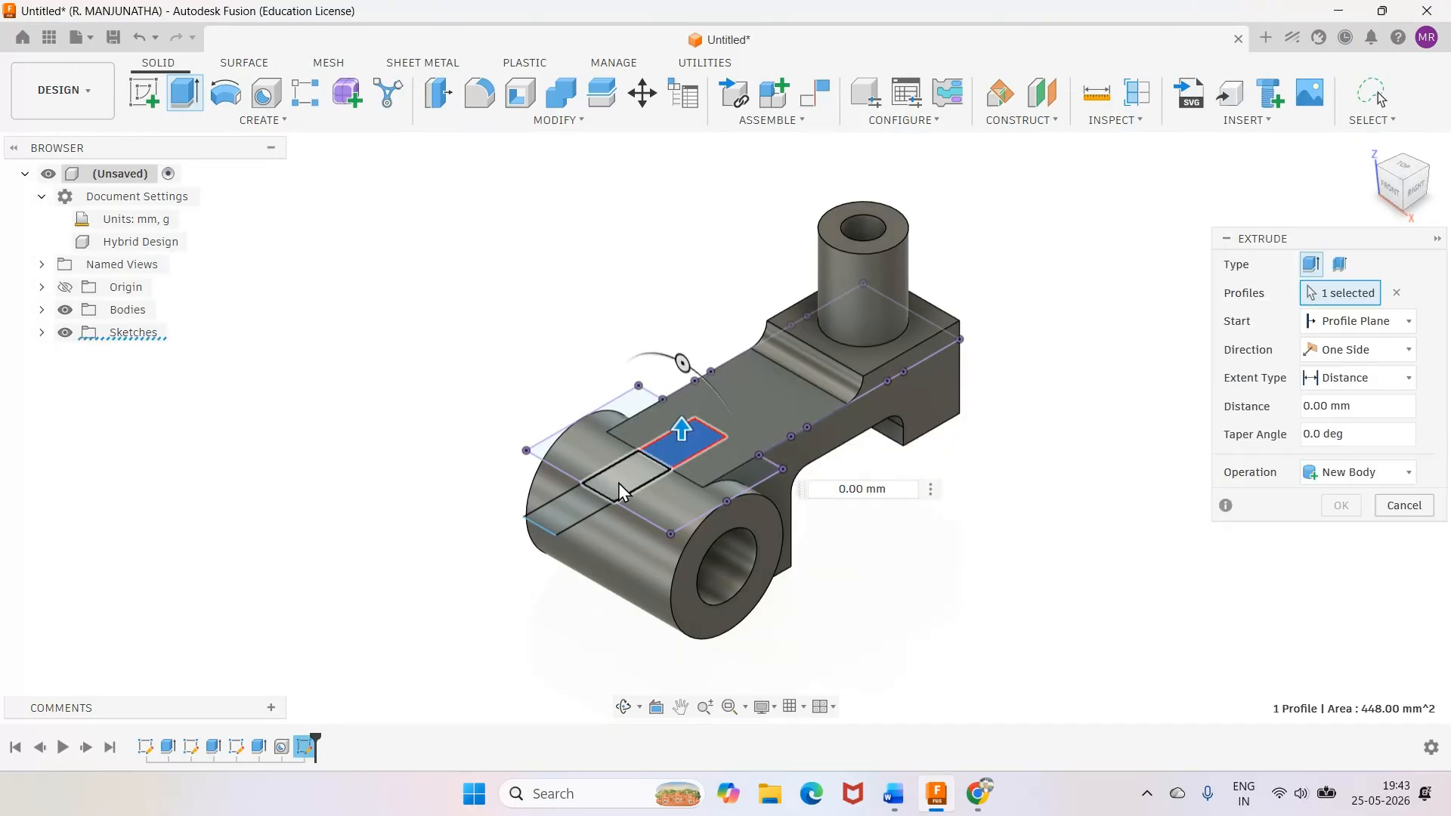
{"action": "left_click", "coordinate": [618, 483]}
{"action": "left_click", "coordinate": [565, 520]}
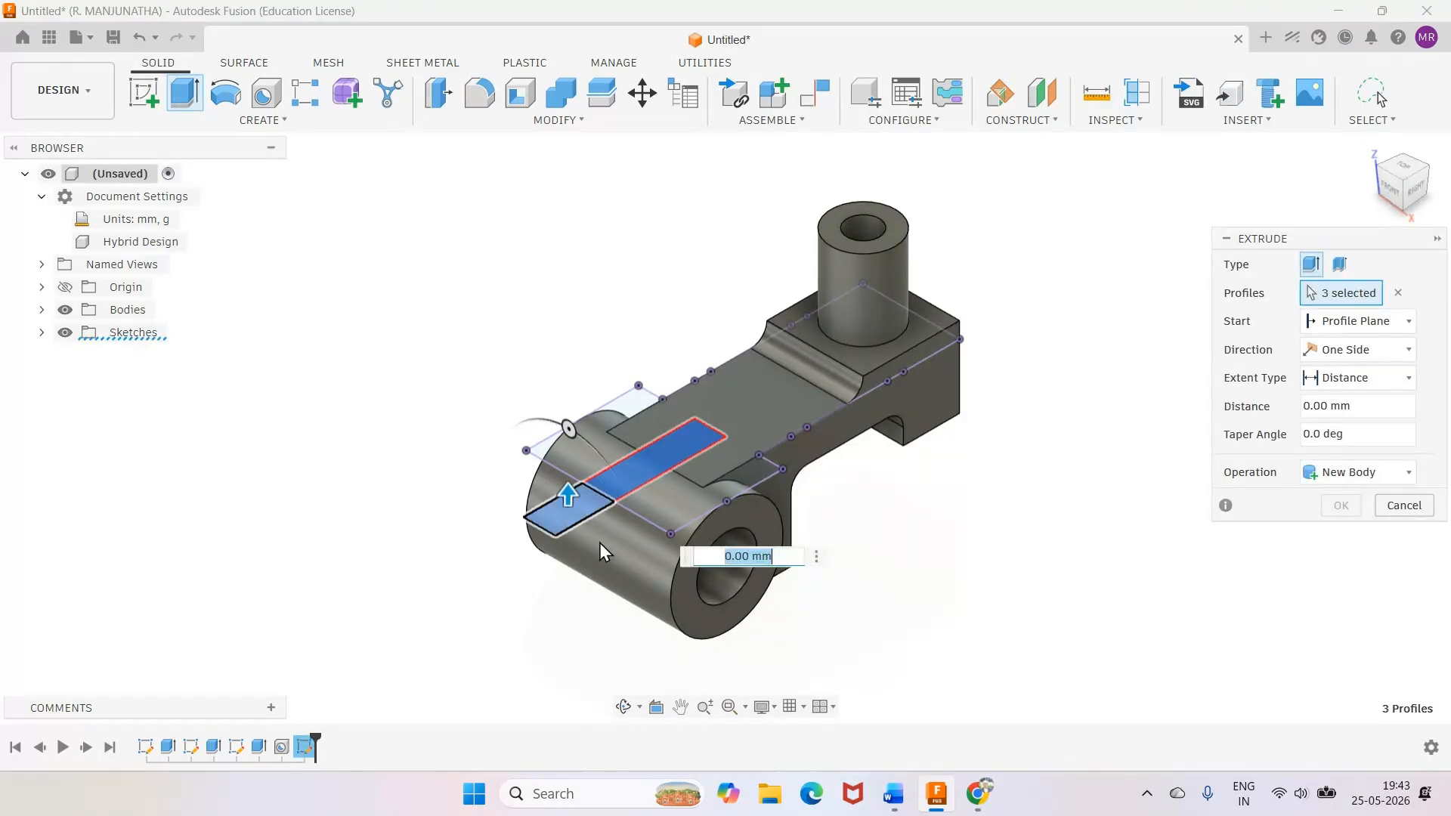
{"action": "left_click", "coordinate": [1343, 378]}
{"action": "left_click", "coordinate": [1287, 452]}
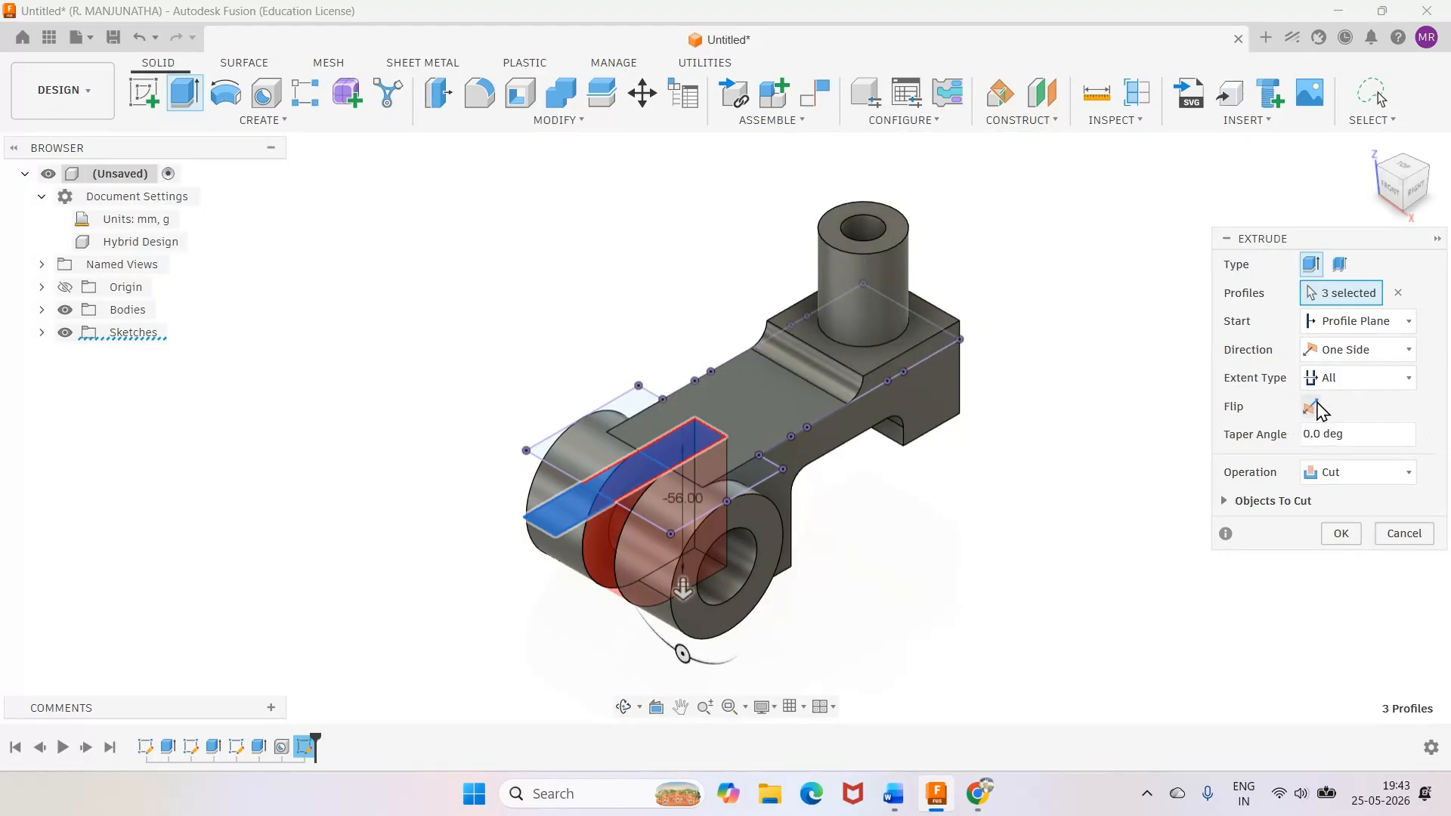
{"action": "left_click", "coordinate": [1341, 533]}
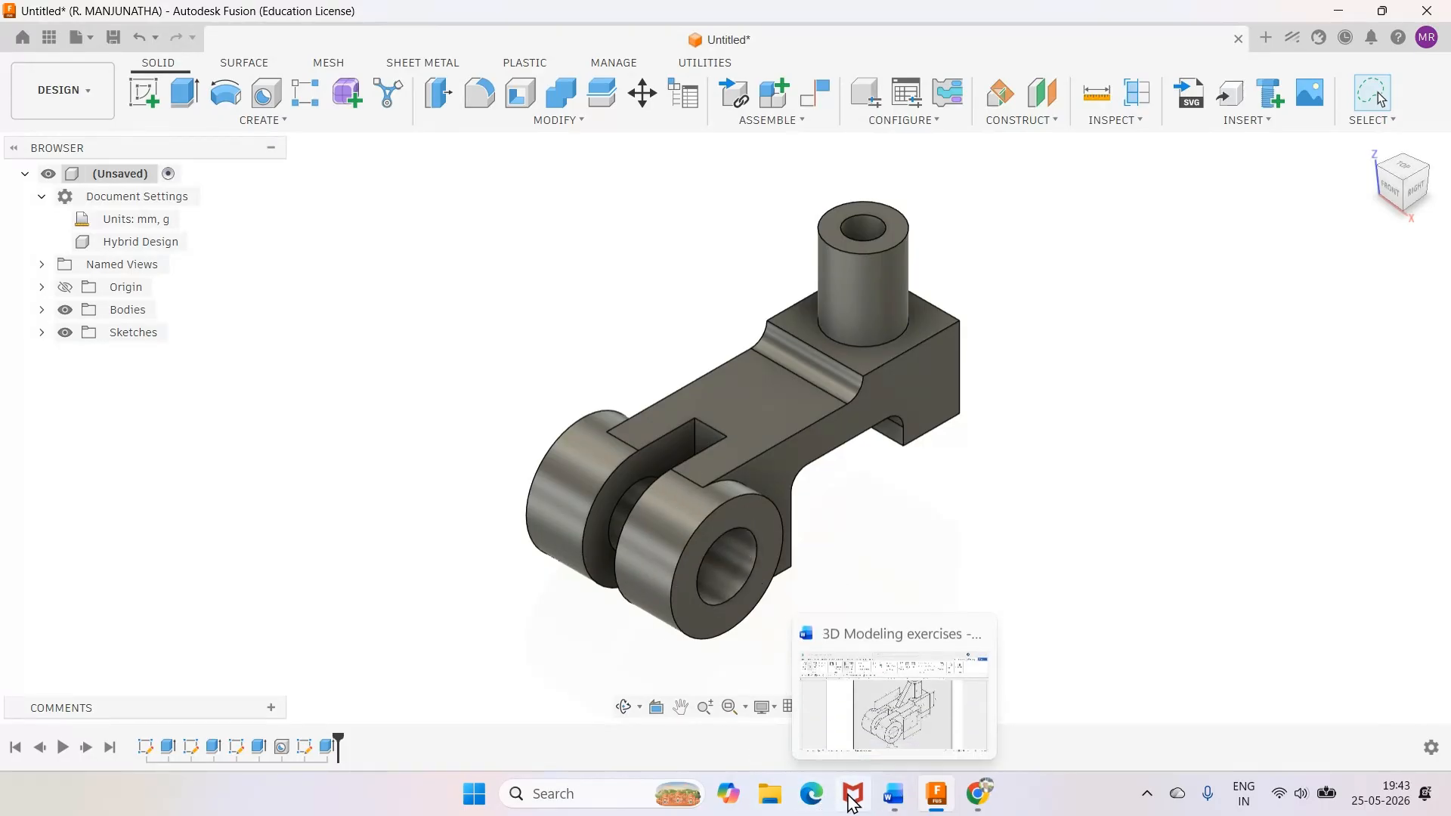
Orbit the model to inspect the slot cut, and consult the rib geometry in the Word drawing before returning to Fusion
{"action": "left_click", "coordinate": [623, 706]}
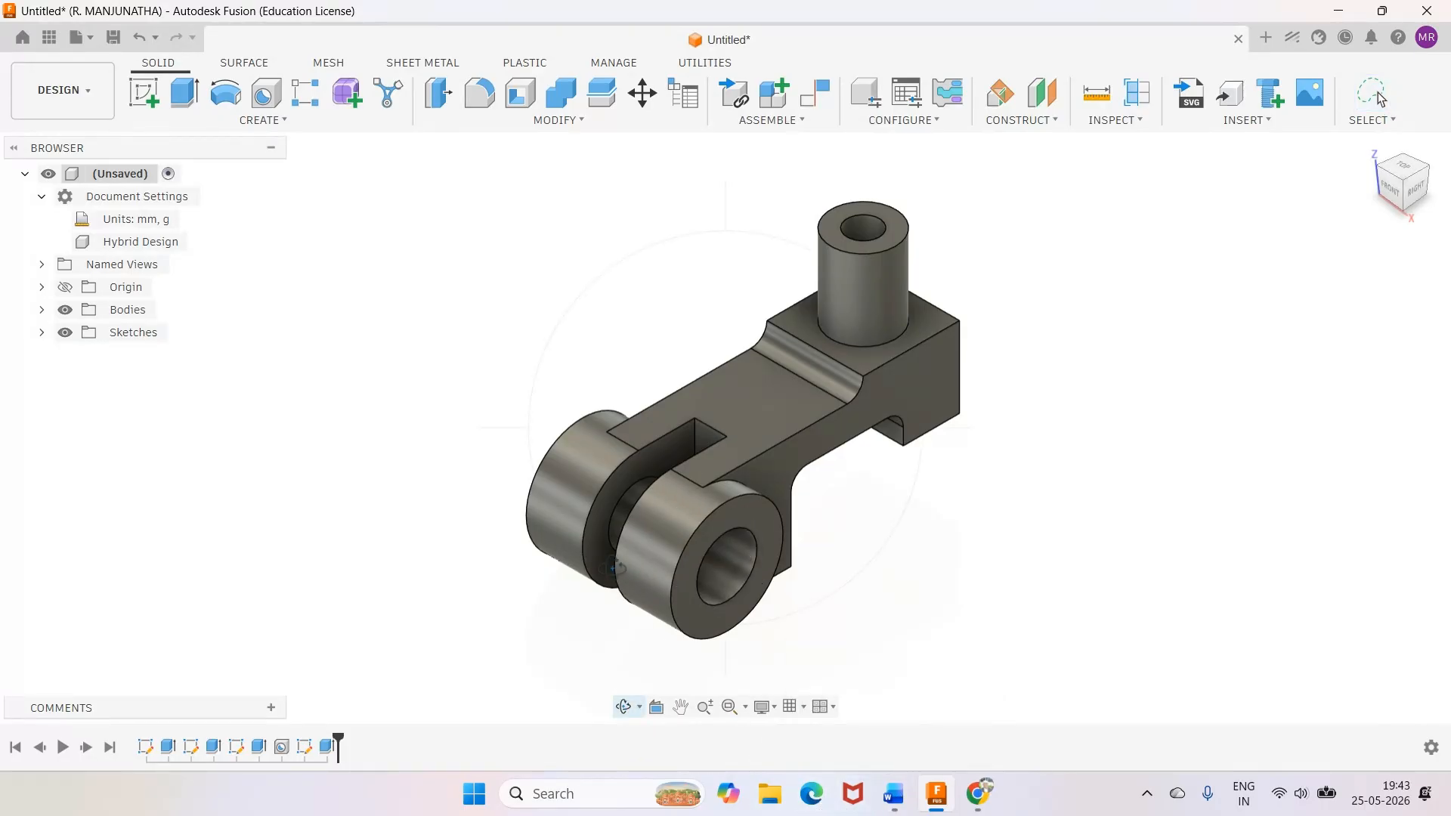
{"action": "left_click_drag", "start_coordinate": [694, 347], "coordinate": [669, 325]}
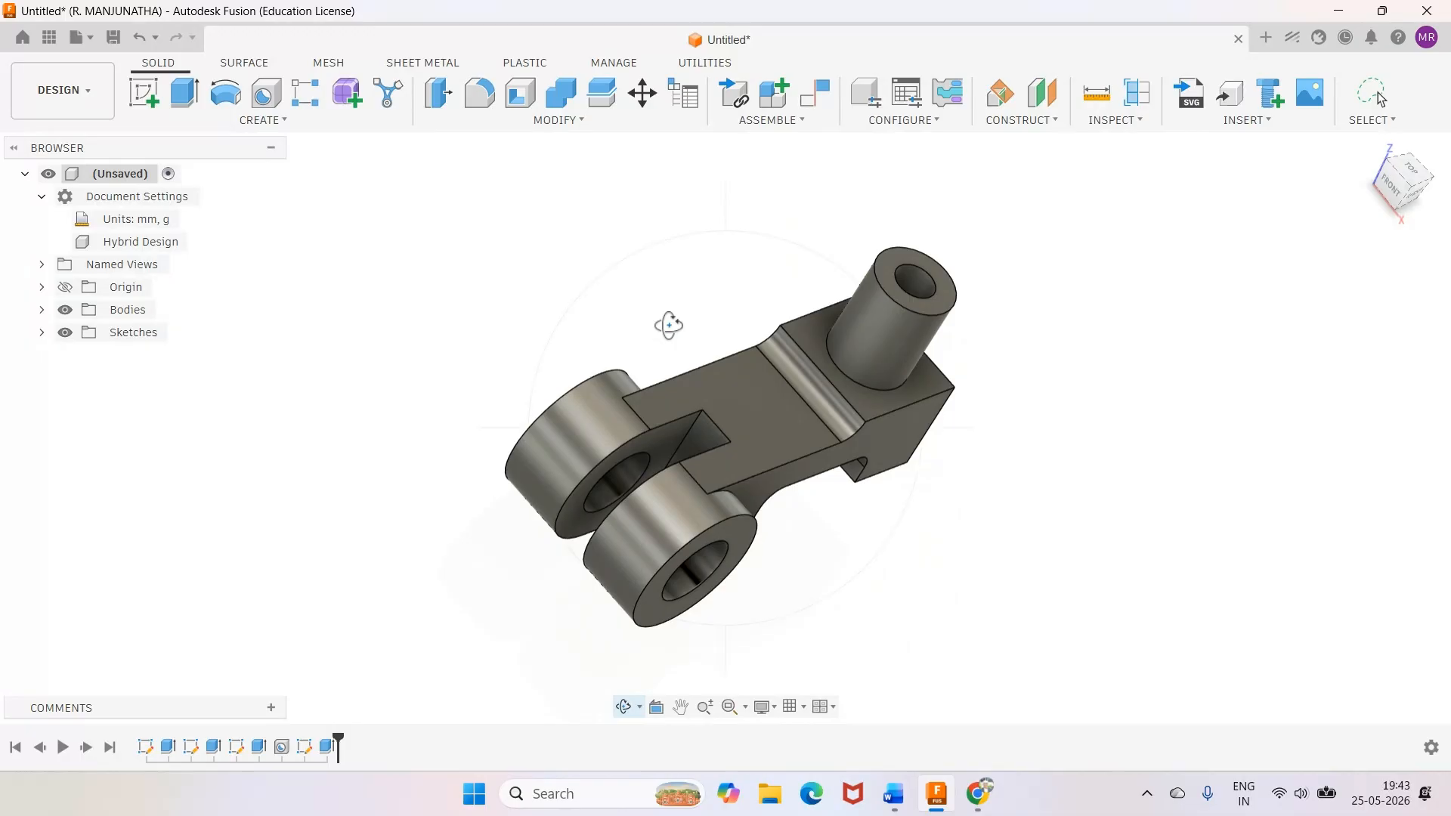
{"action": "right_click", "coordinate": [669, 325]}
{"action": "left_click", "coordinate": [645, 411]}
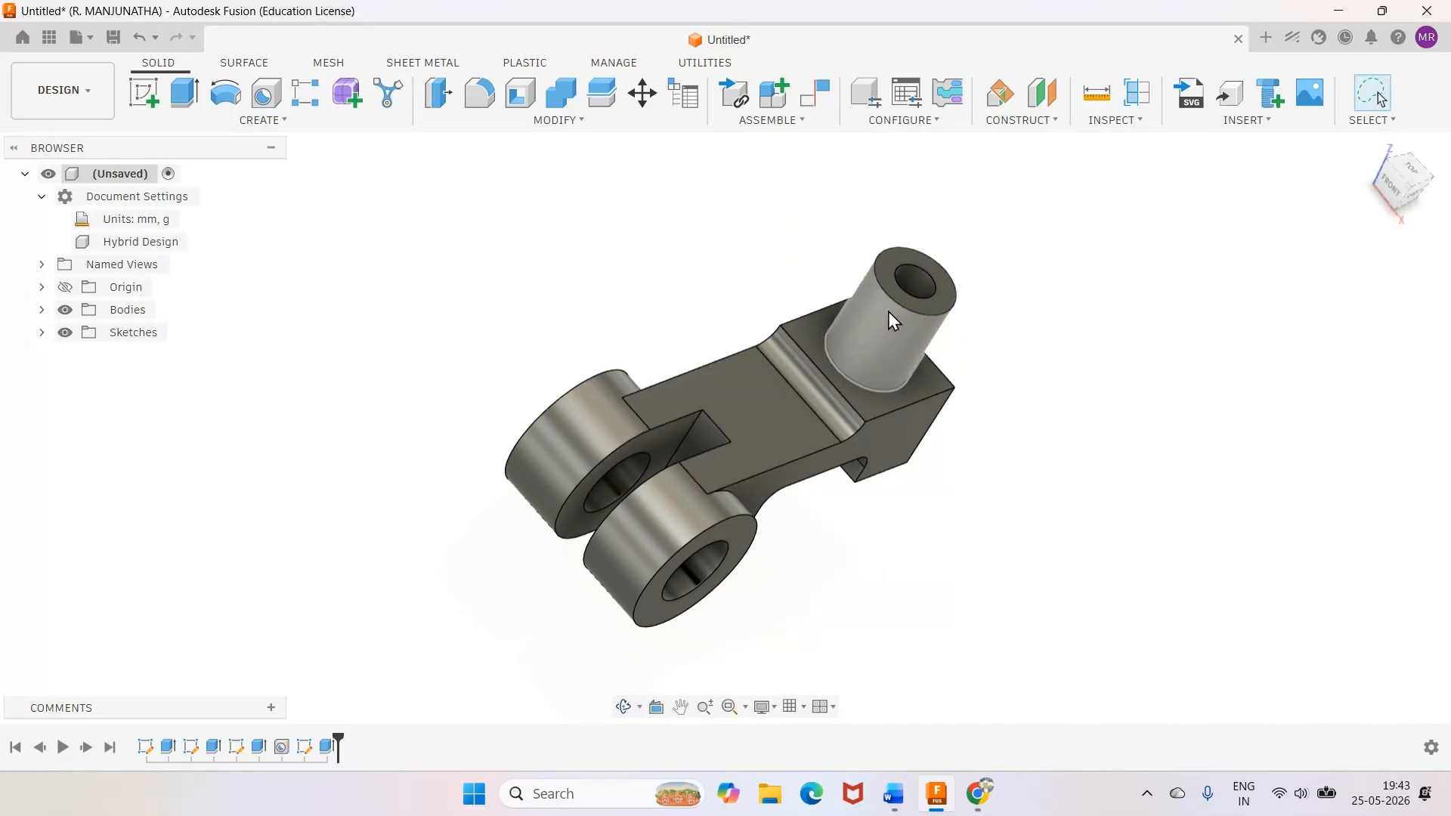
{"action": "left_click", "coordinate": [893, 794]}
{"action": "scroll", "coordinate": [846, 368], "scroll_direction": "down", "scroll_amount": 2}
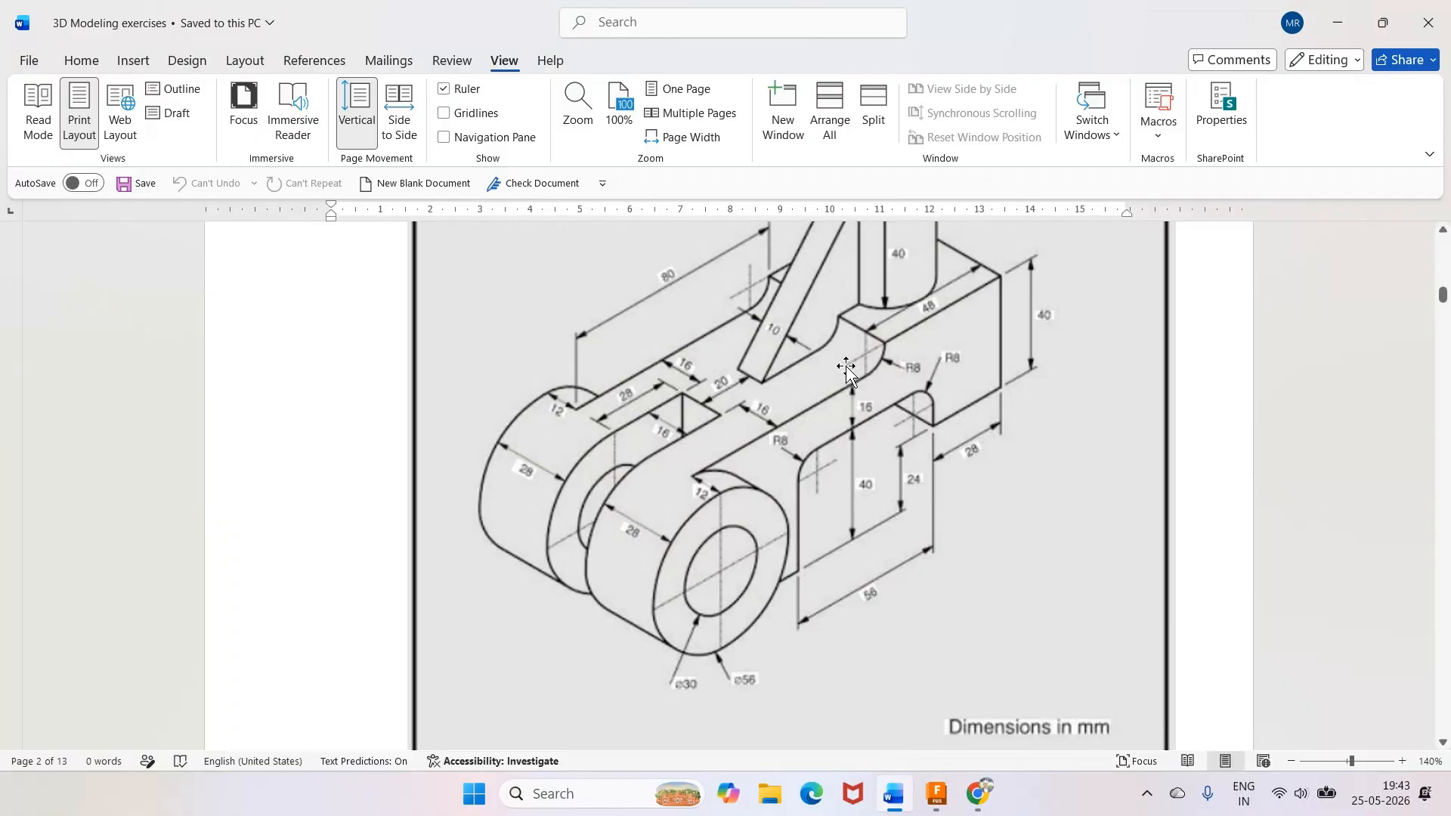
{"action": "scroll", "coordinate": [846, 369], "scroll_direction": "up", "scroll_amount": 4}
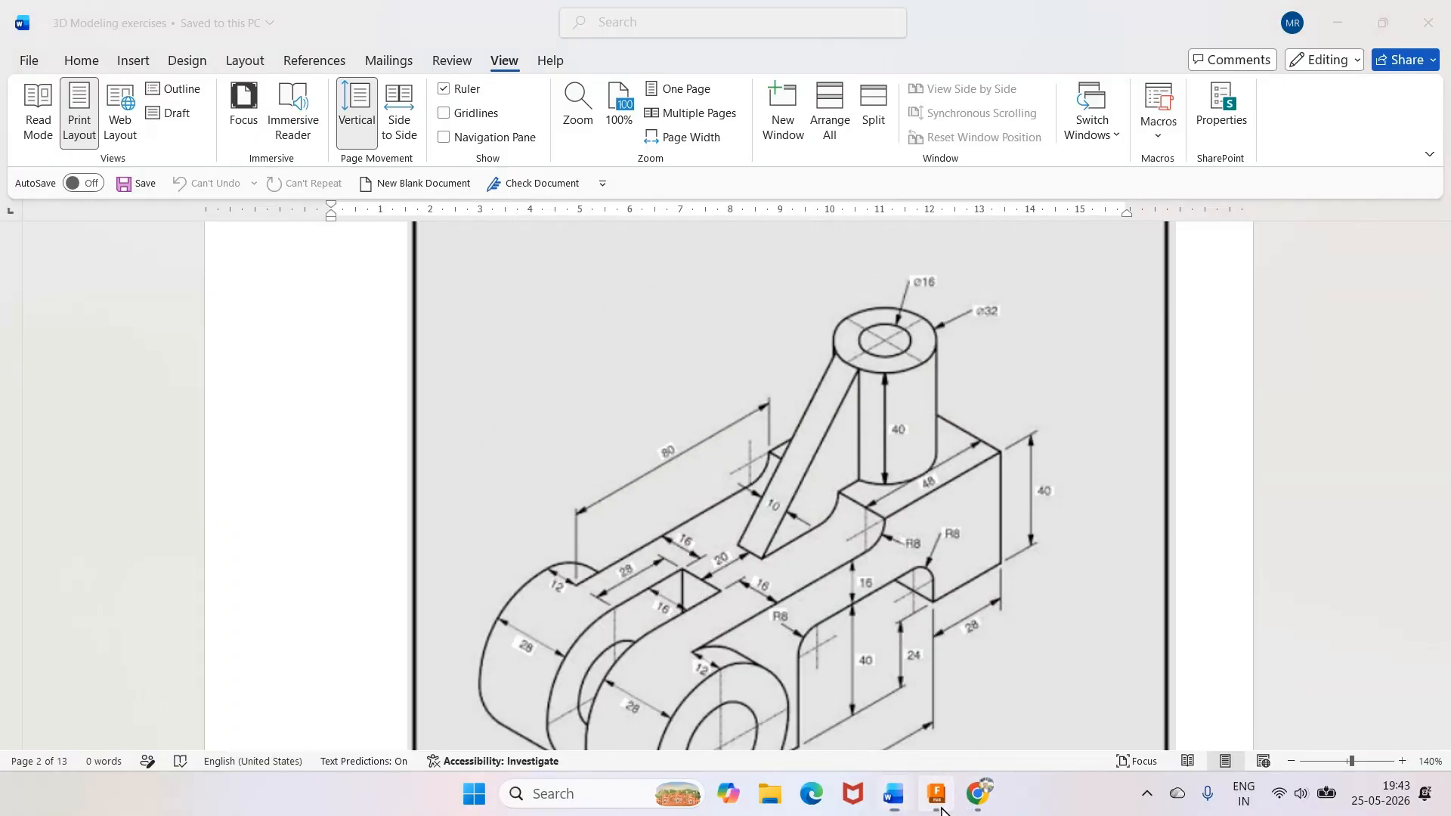
{"action": "left_click", "coordinate": [937, 793]}
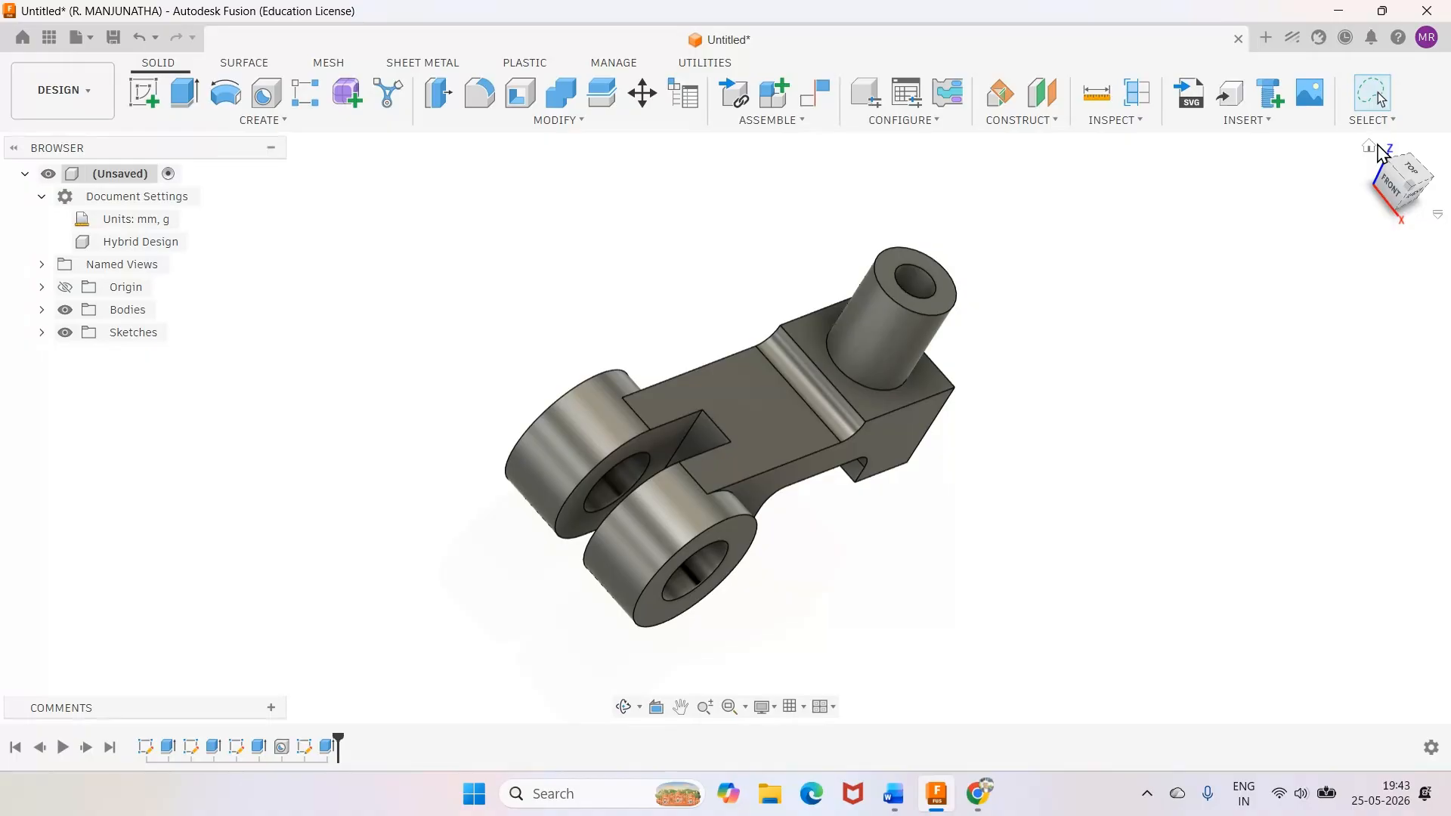
Show the origin planes and check their position relative to the bracket from the top and home views
{"action": "left_click", "coordinate": [1369, 146]}
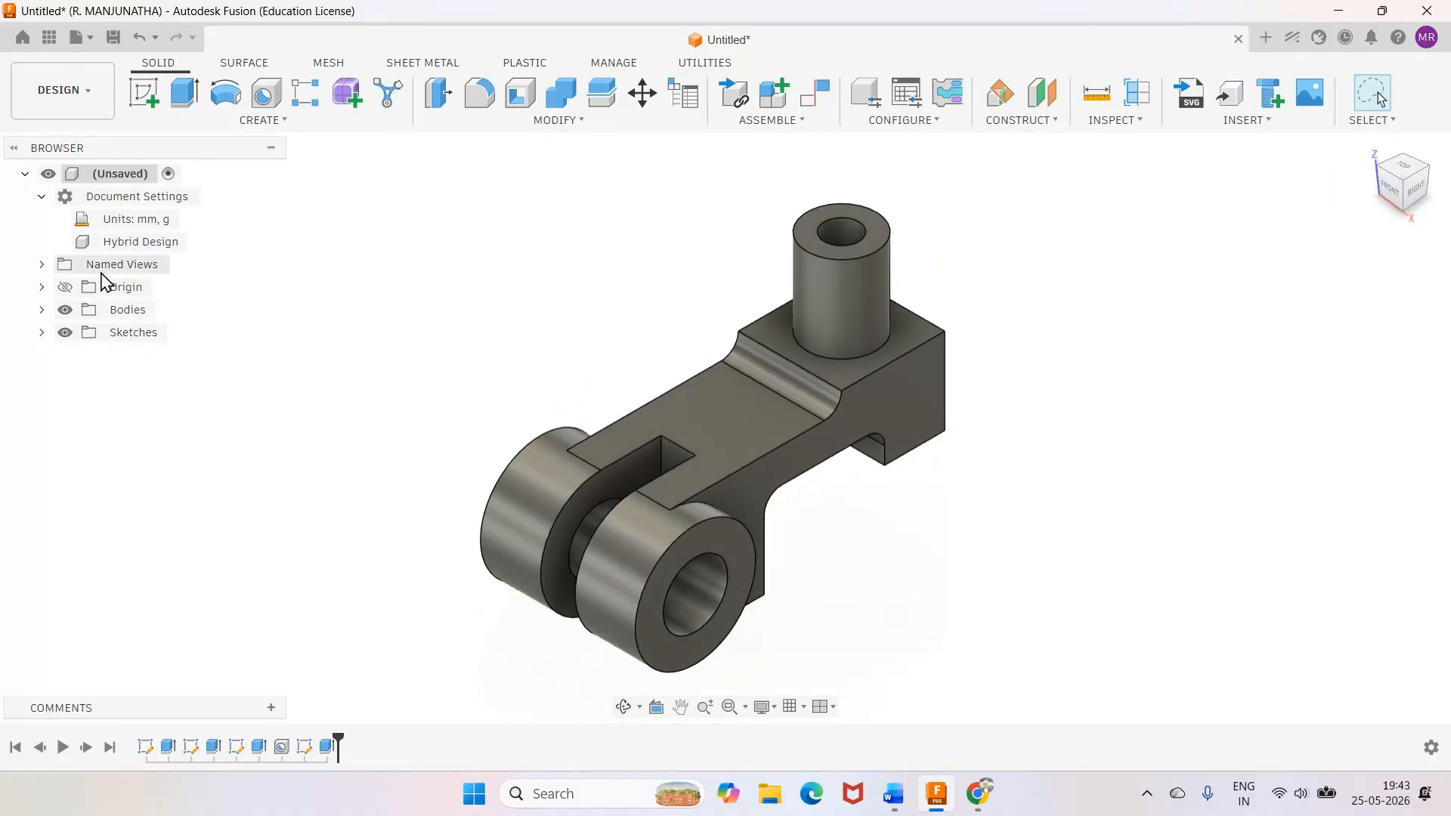
{"action": "left_click", "coordinate": [65, 287]}
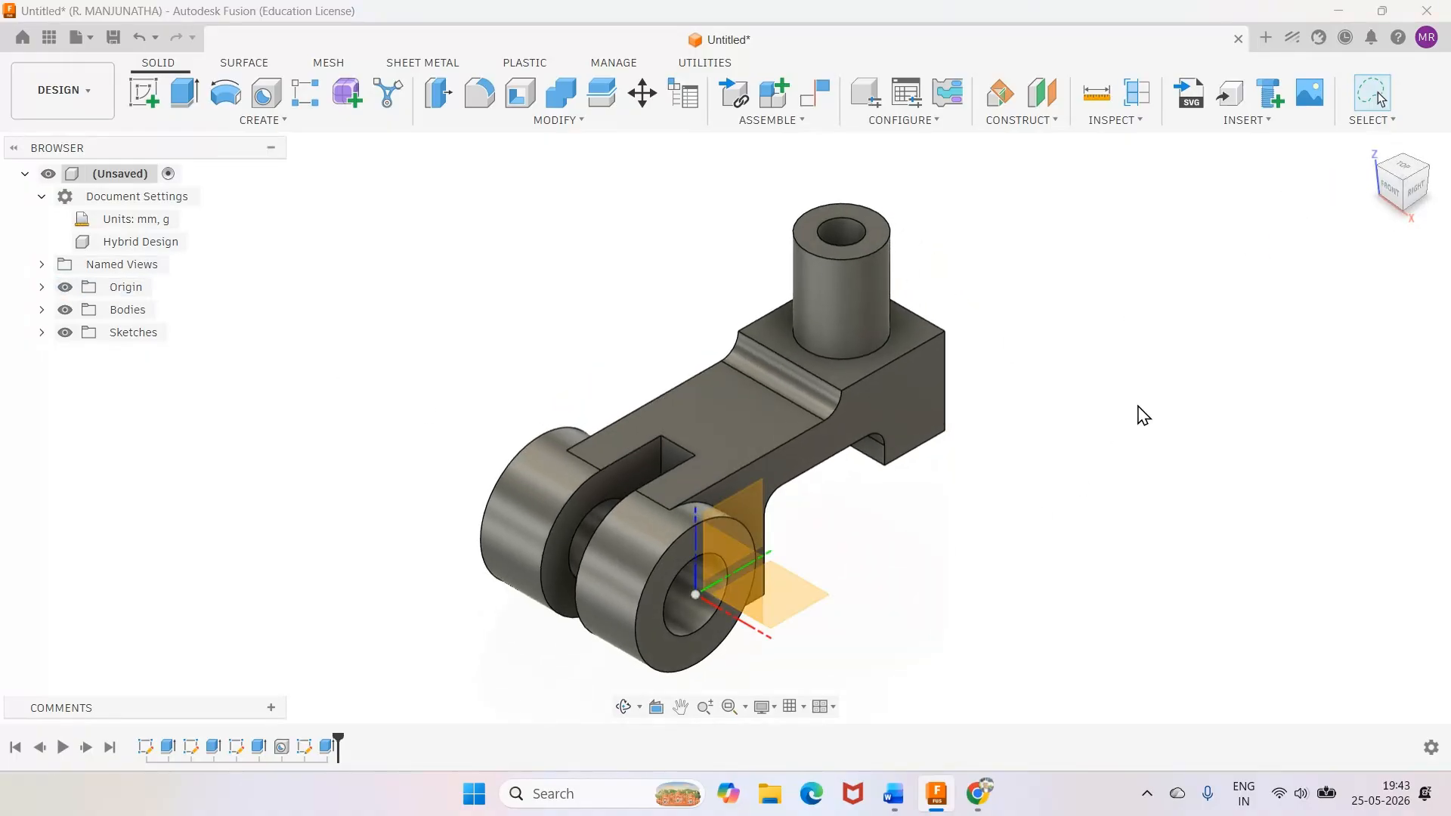
{"action": "left_click", "coordinate": [1400, 168]}
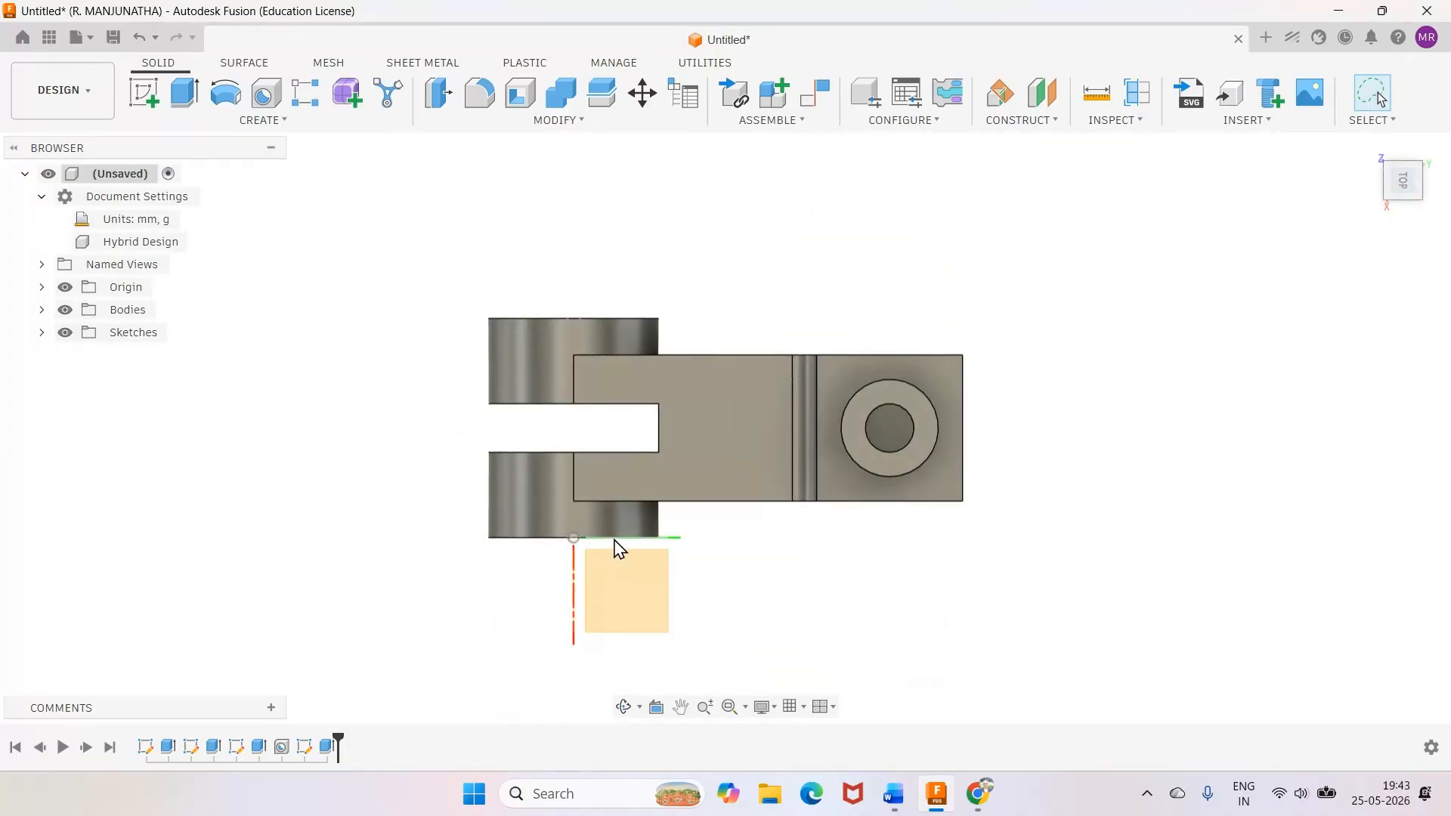
{"action": "left_click", "coordinate": [1369, 147]}
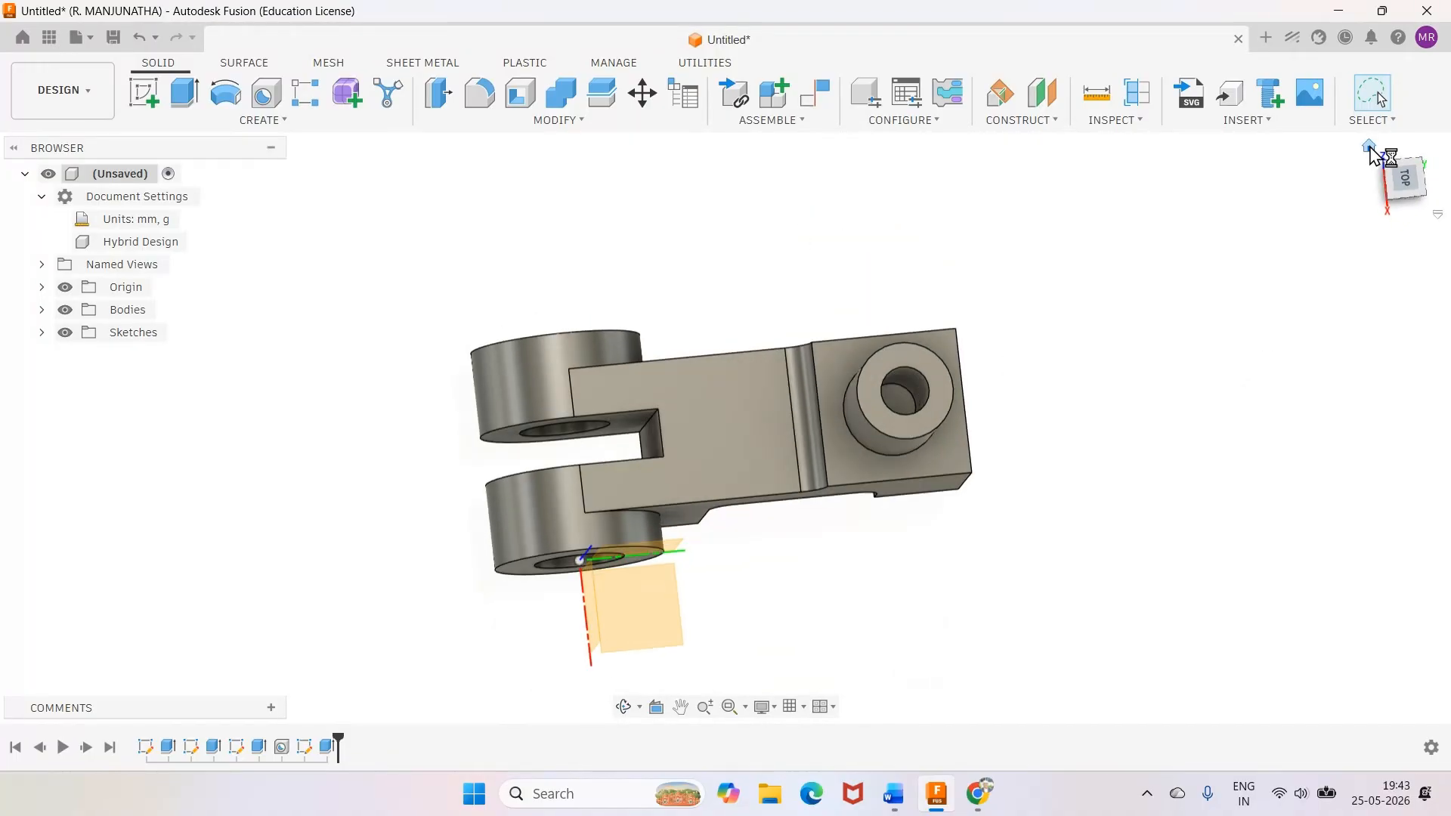
Create a midplane between the two outer end faces of the forked cylinder
{"action": "left_click", "coordinate": [1056, 121]}
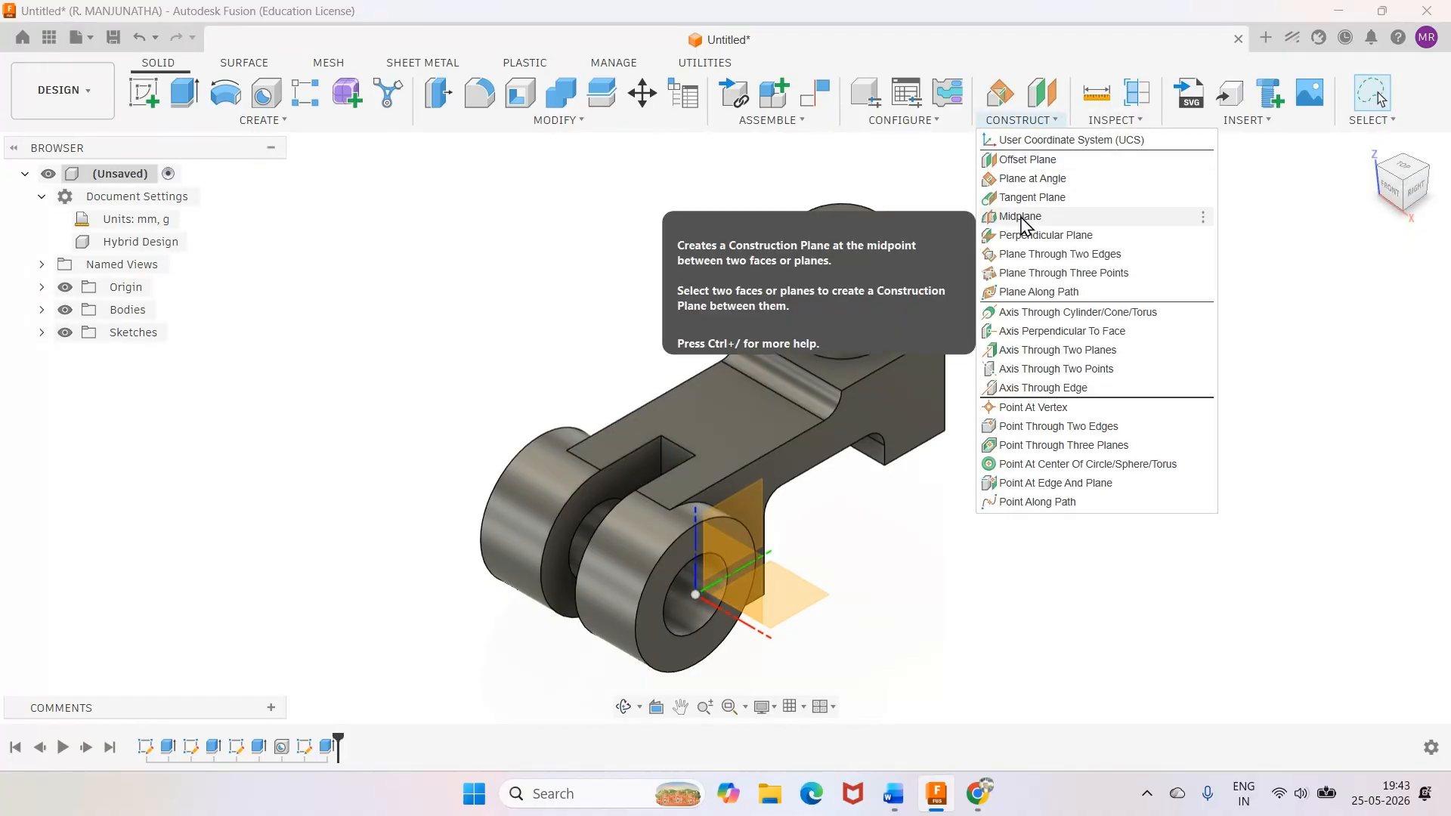
{"action": "left_click", "coordinate": [1016, 216]}
{"action": "left_click", "coordinate": [675, 561]}
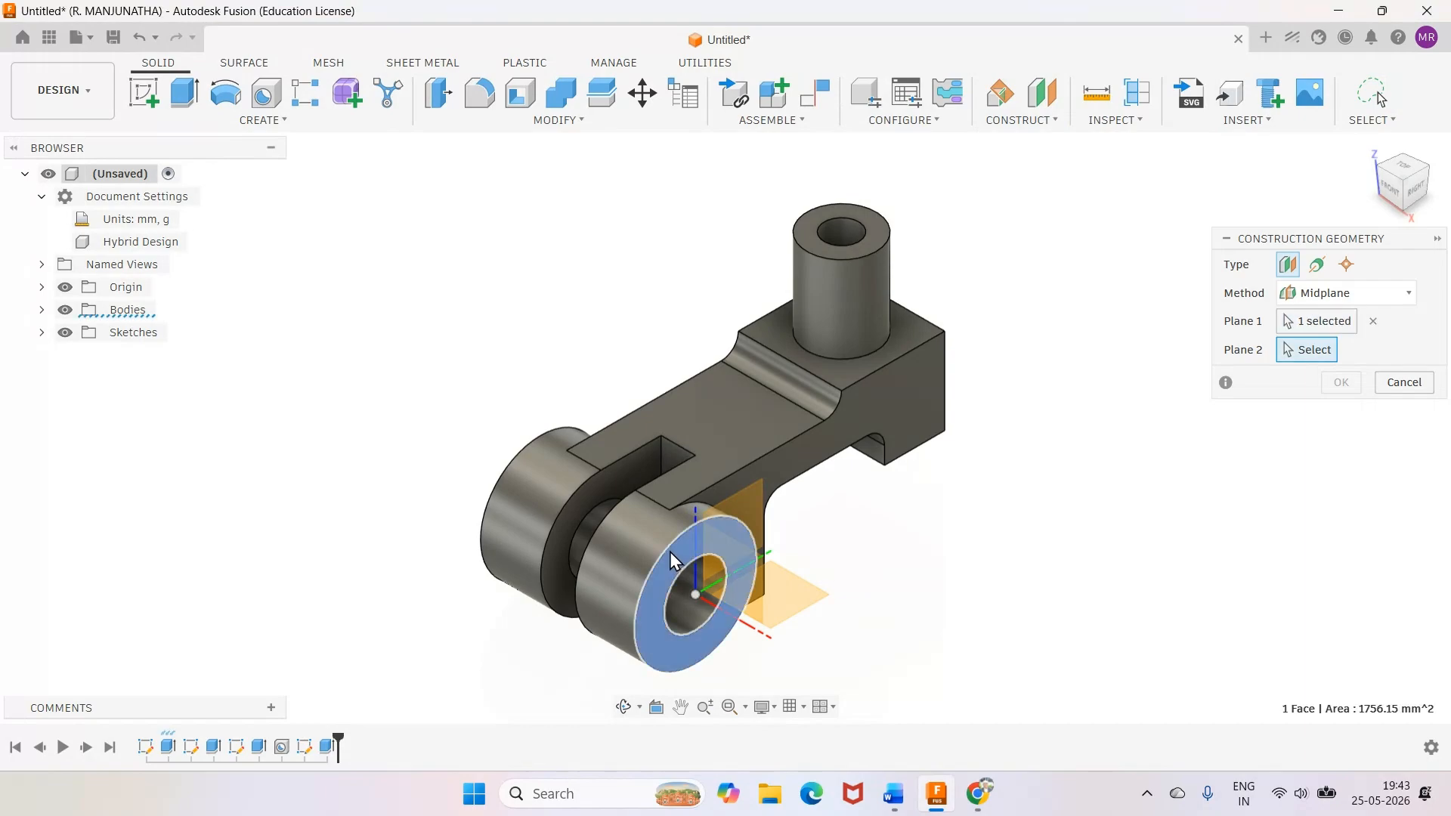
{"action": "left_click", "coordinate": [624, 707]}
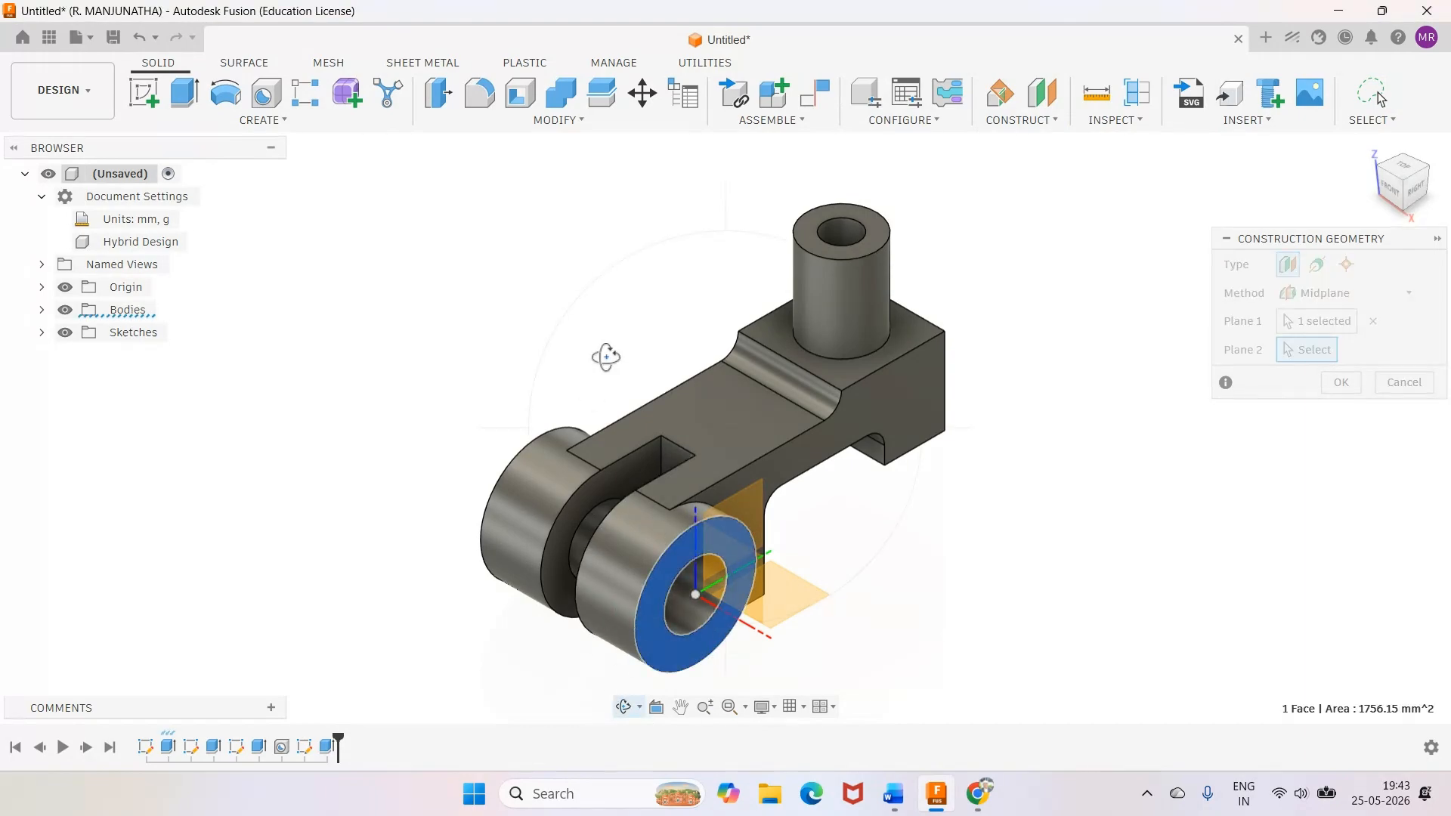
{"action": "left_click_drag", "start_coordinate": [606, 355], "coordinate": [695, 337]}
{"action": "right_click", "coordinate": [559, 371]}
{"action": "left_click", "coordinate": [543, 454]}
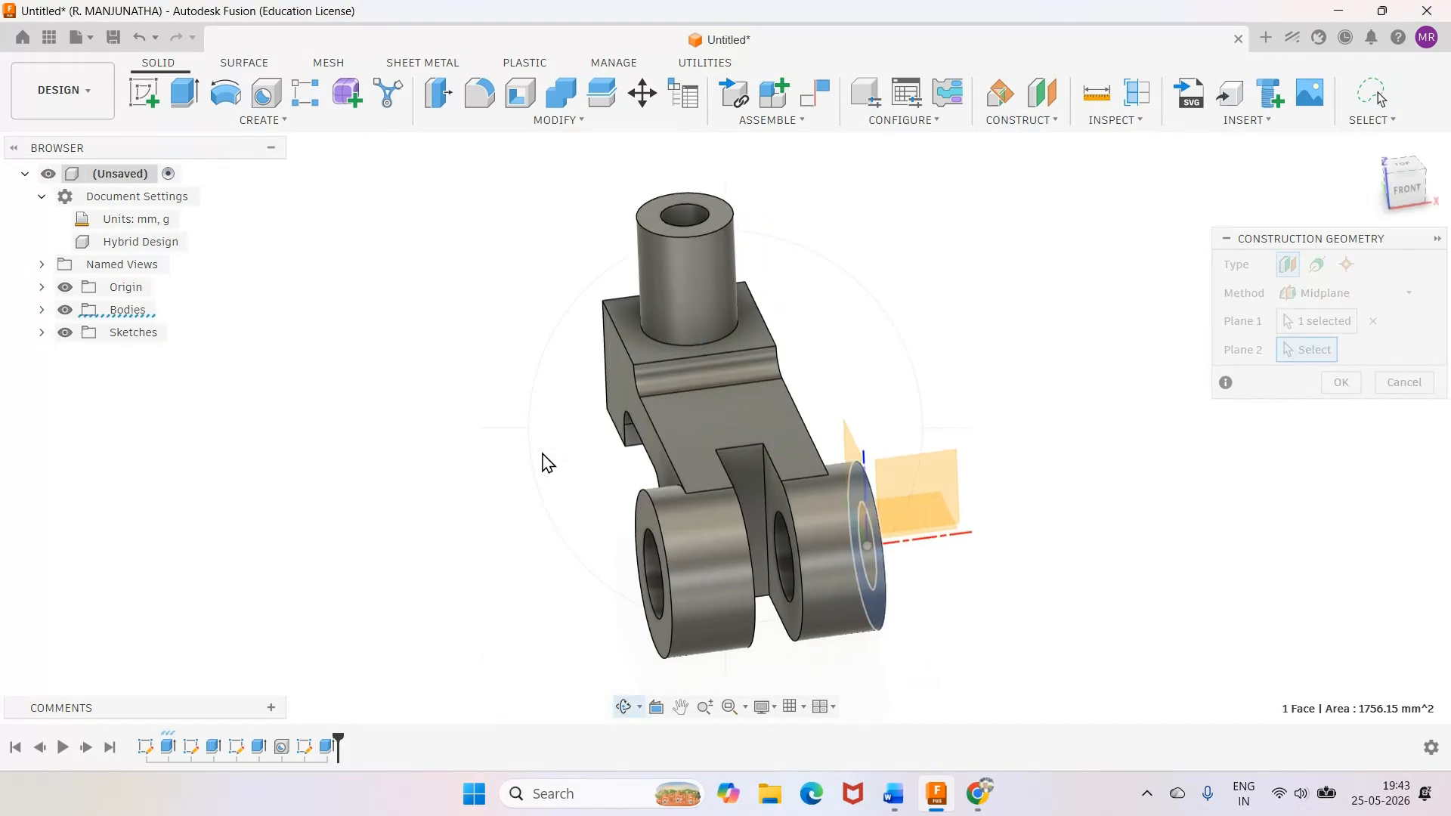
{"action": "left_click", "coordinate": [654, 574]}
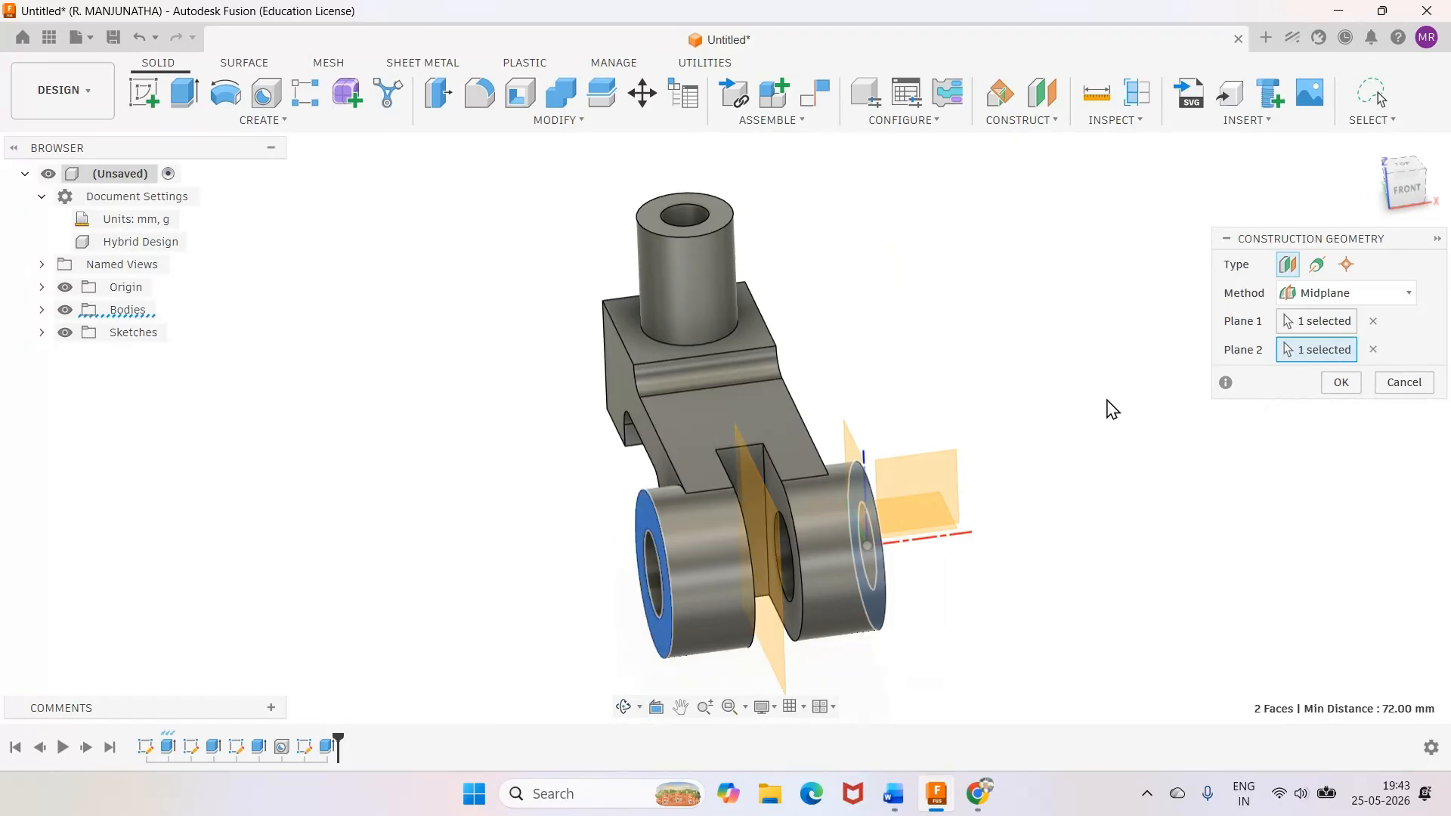
{"action": "left_click", "coordinate": [1342, 383]}
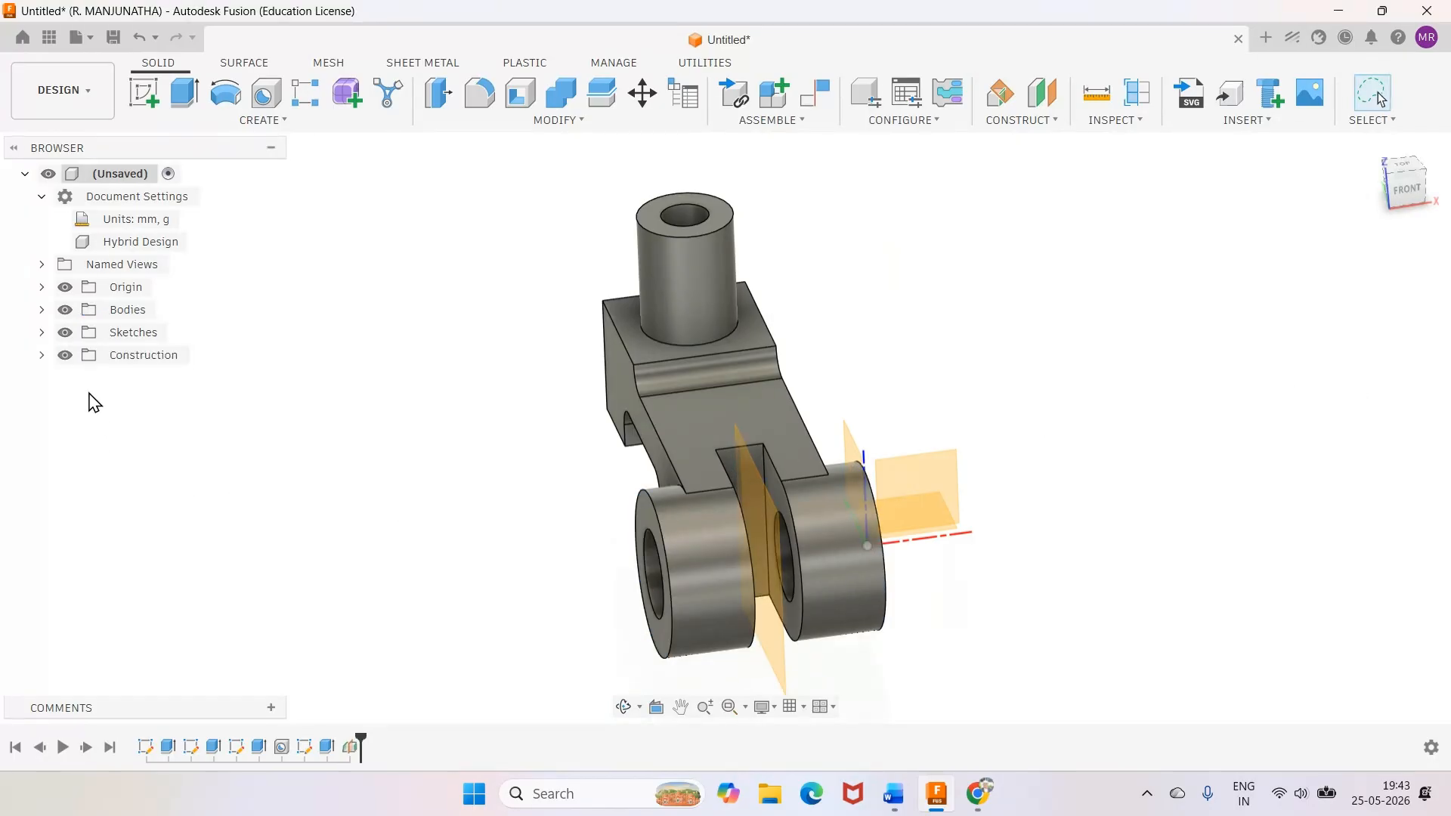
Hide the origin planes and start a sketch on the midplane between the fork arms
{"action": "left_click", "coordinate": [65, 287]}
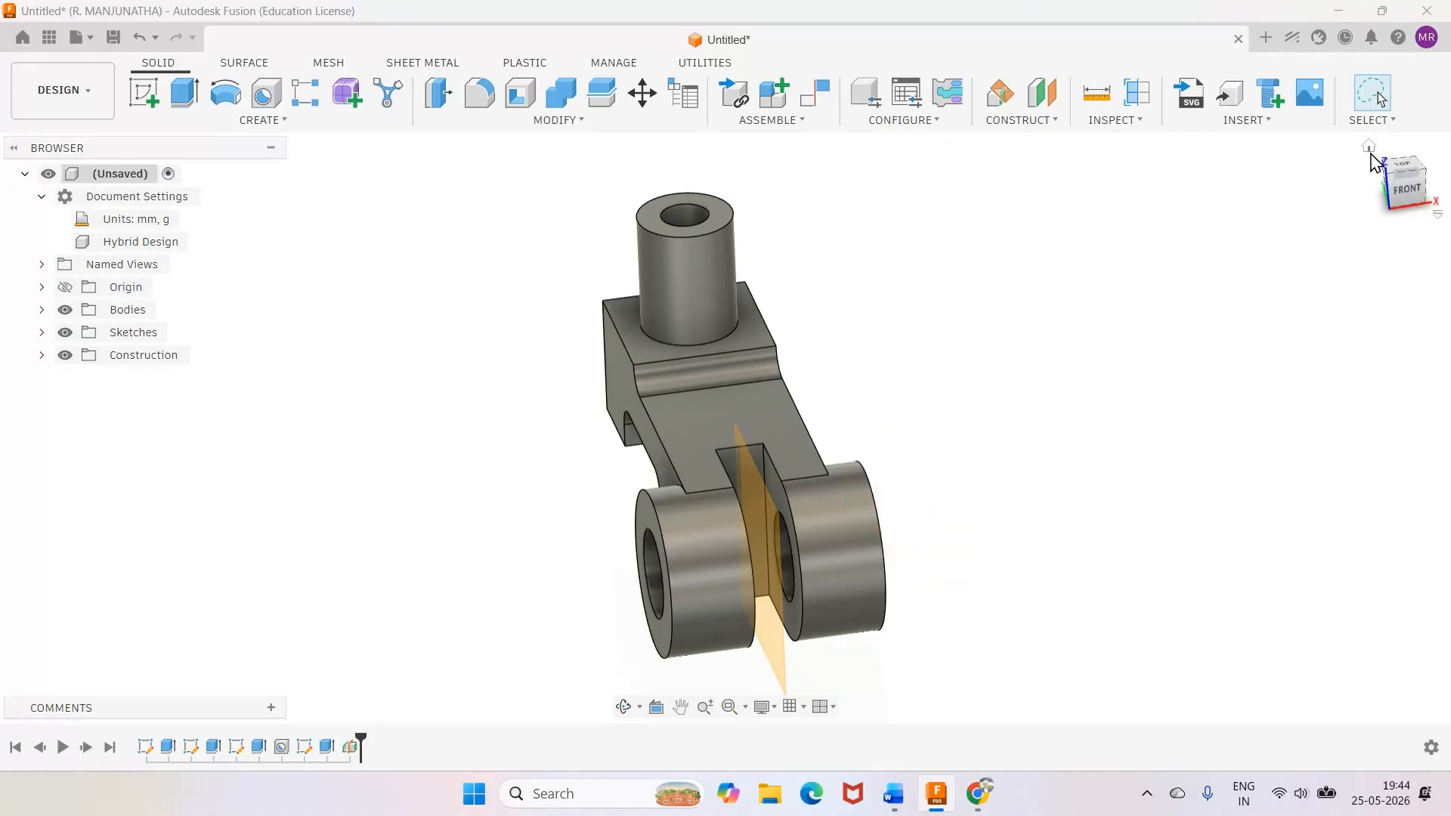
{"action": "left_click", "coordinate": [1369, 146]}
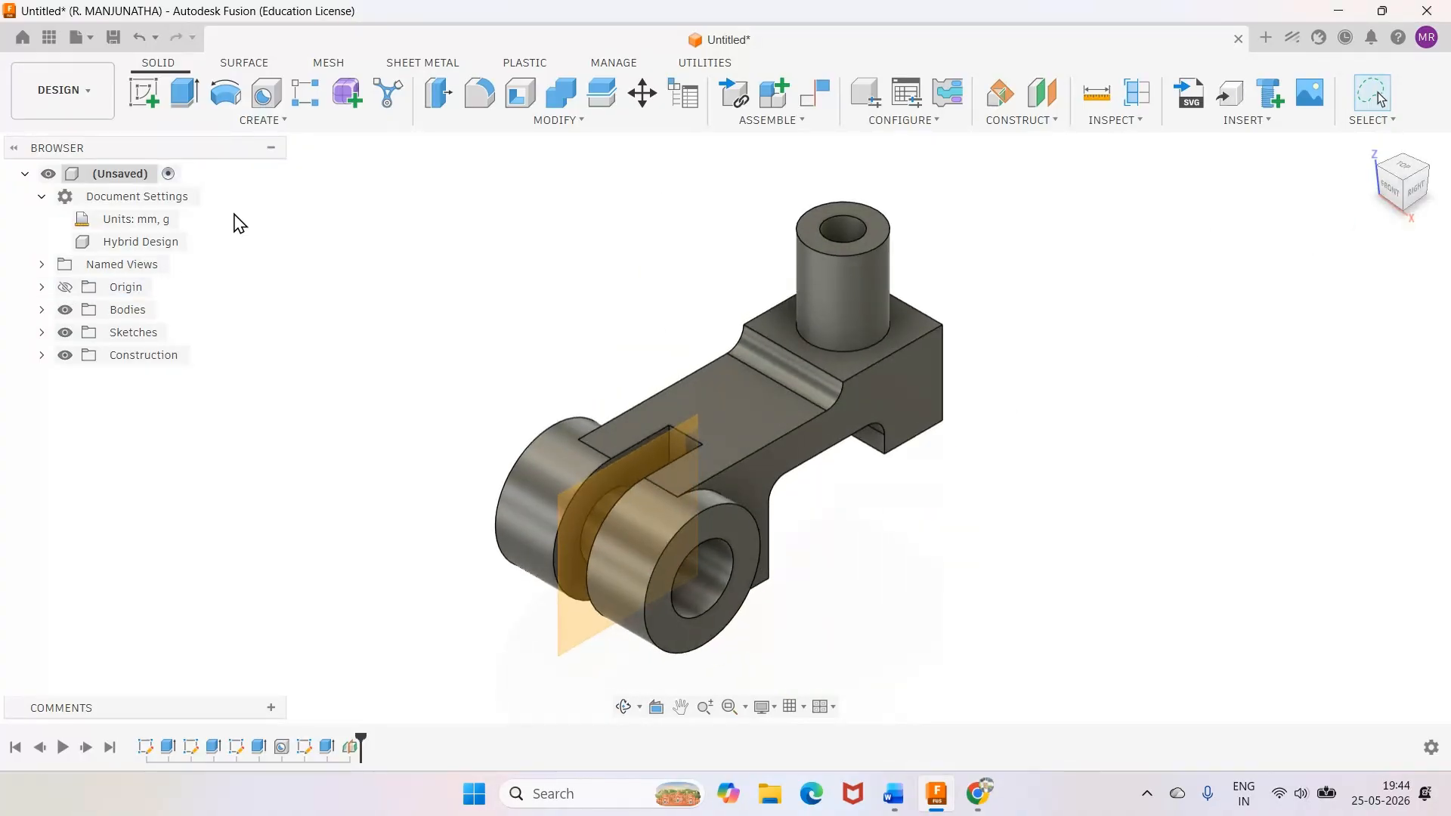
{"action": "left_click", "coordinate": [144, 96]}
{"action": "left_click", "coordinate": [648, 463]}
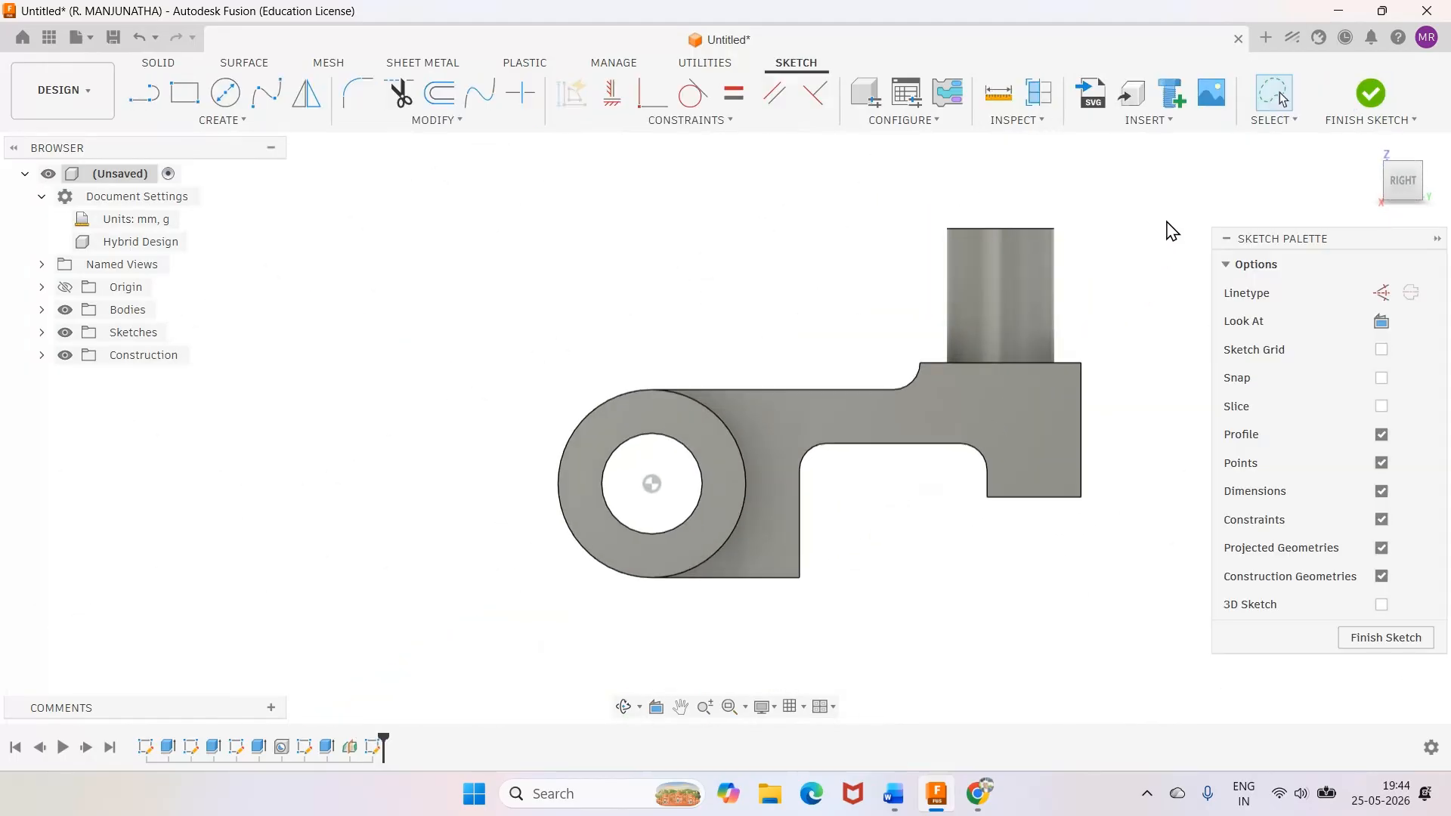
Project the whole bracket body into the midplane sketch with the body selection filter
{"action": "key", "text": "p"}
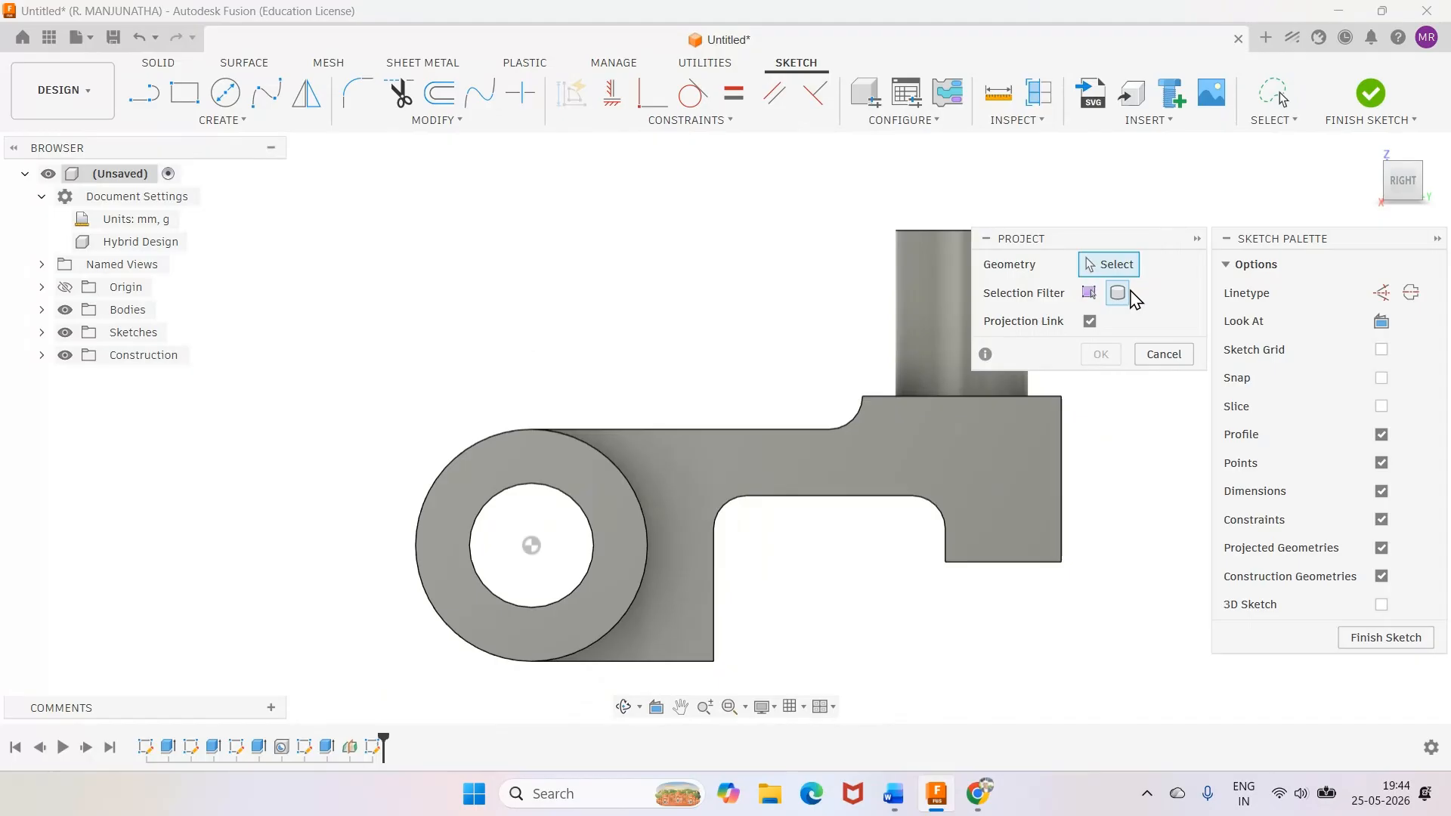
{"action": "left_click", "coordinate": [936, 438]}
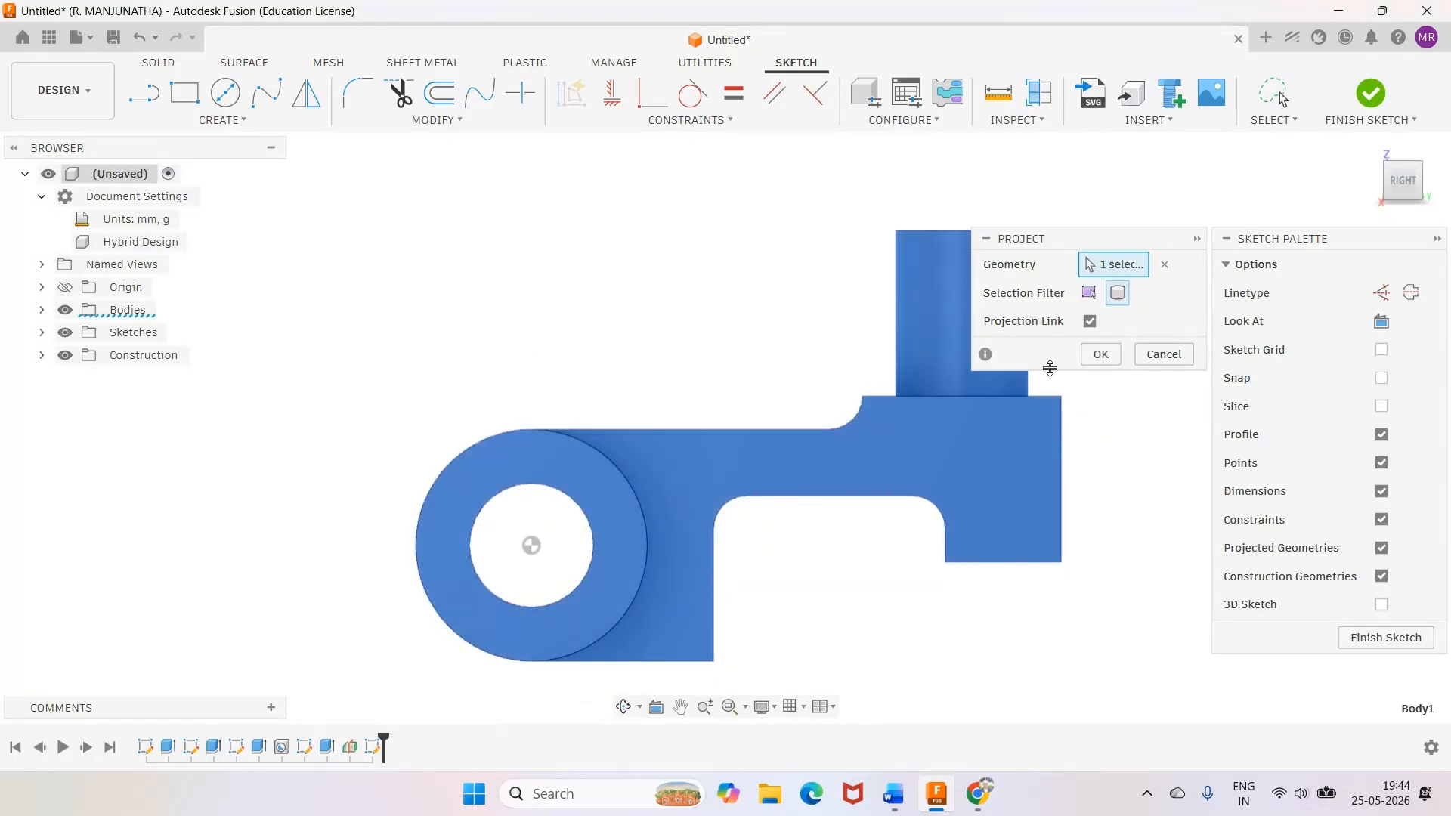
{"action": "left_click", "coordinate": [1101, 355]}
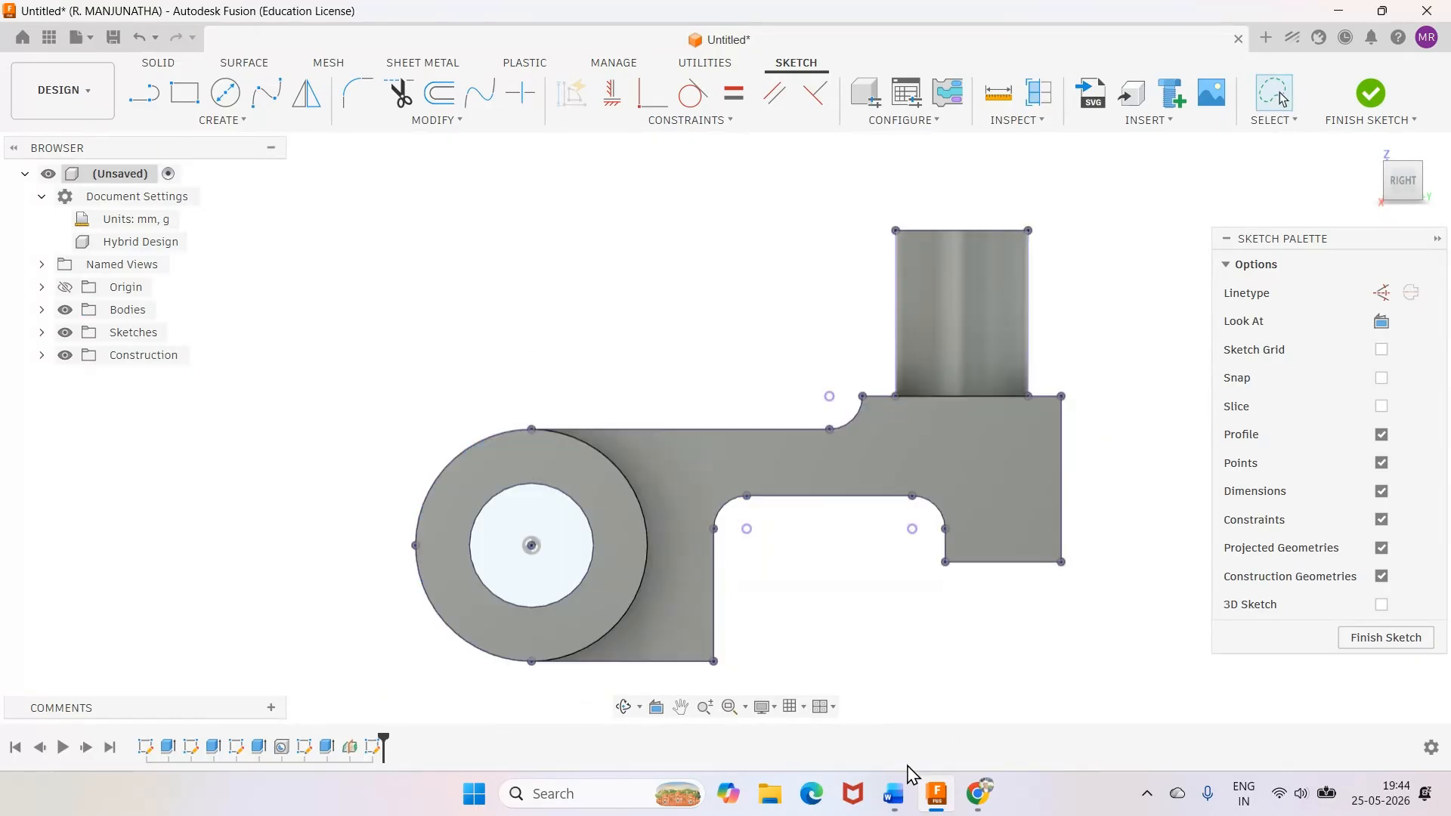
Check the rib in the Word drawing, hide the bodies and sketch its sloping line from the boss's upper corner to the arm's top edge
{"action": "left_click", "coordinate": [894, 792]}
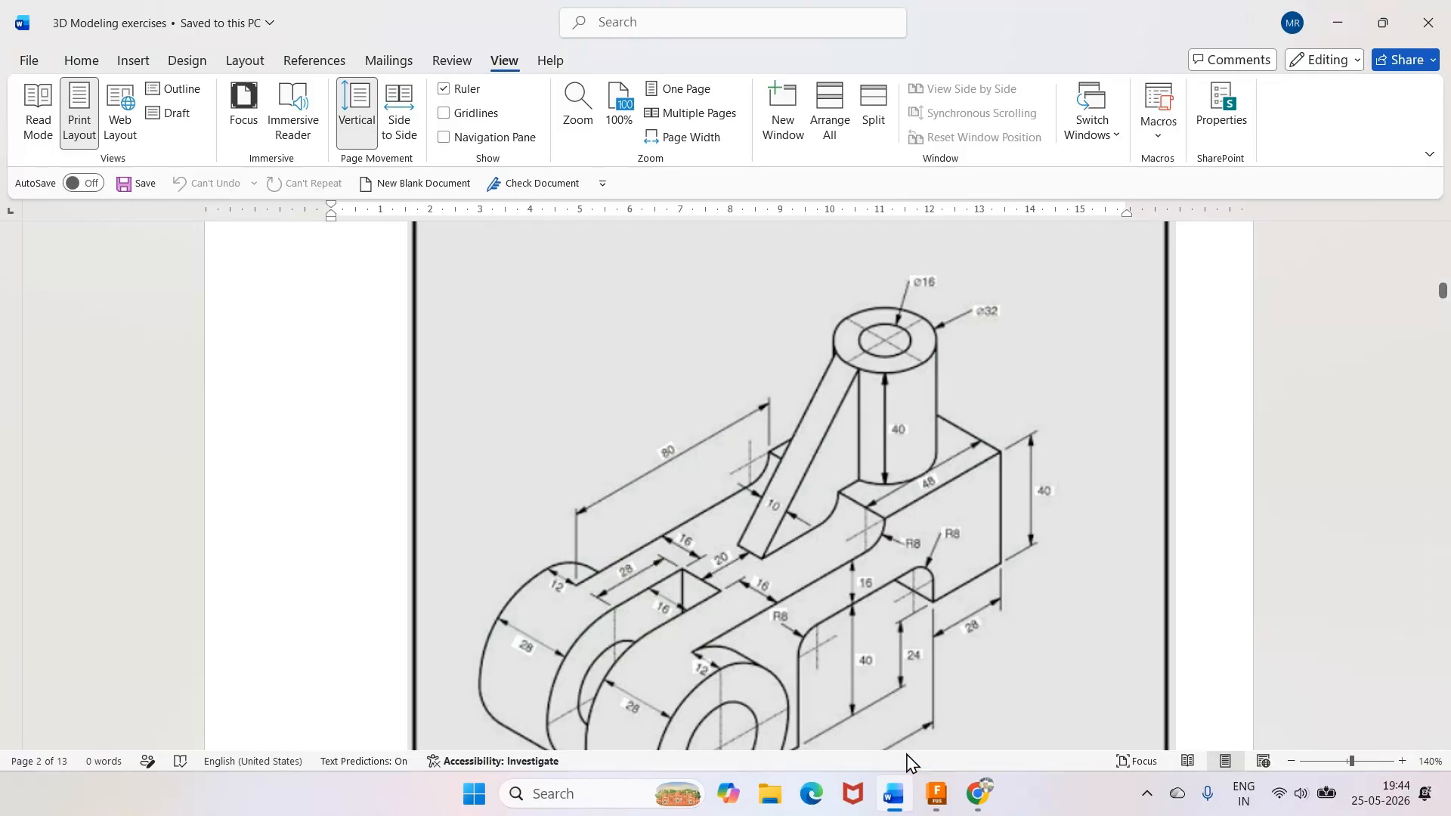
{"action": "left_click", "coordinate": [936, 794]}
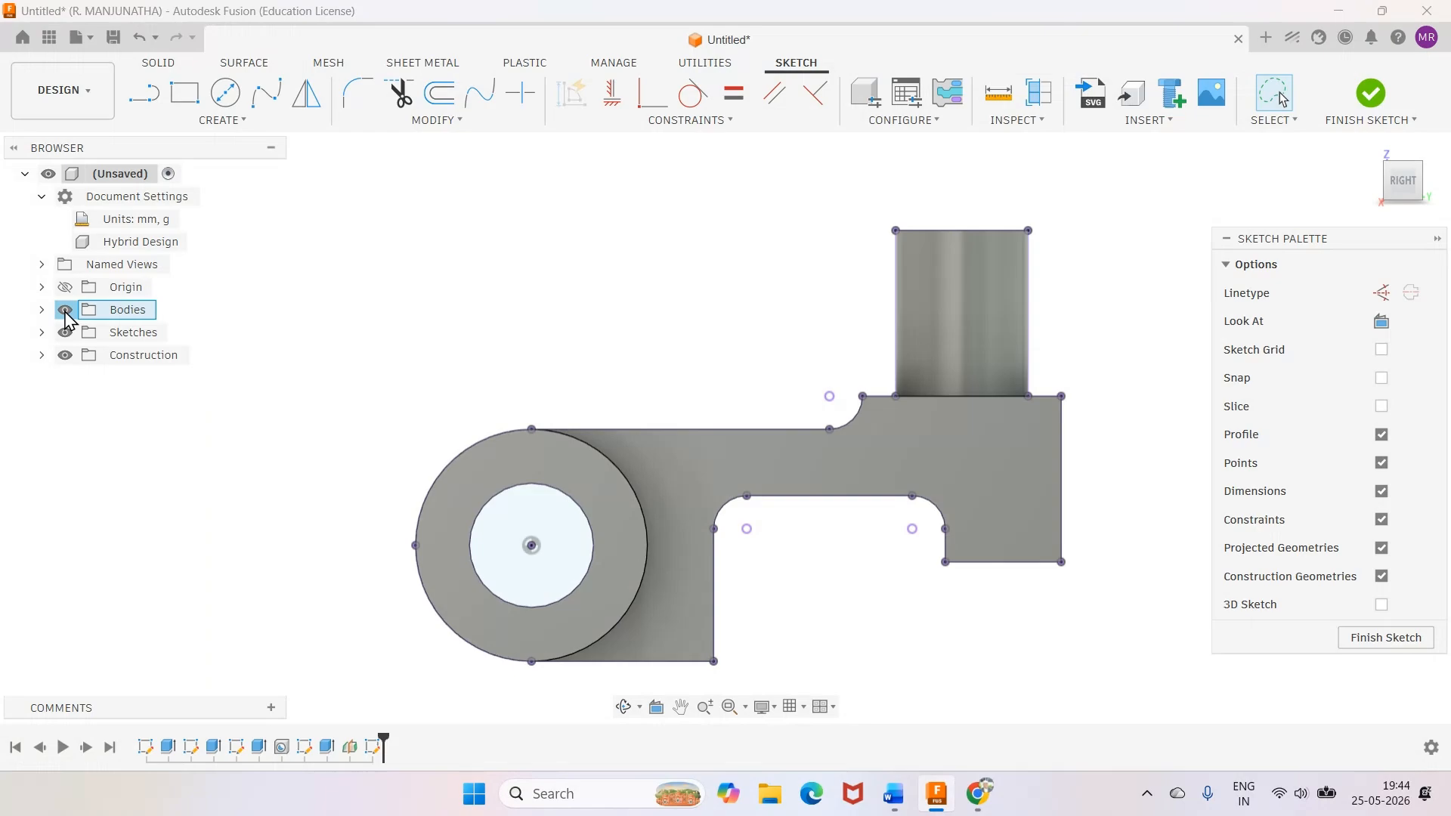
{"action": "left_click", "coordinate": [65, 310]}
{"action": "left_click", "coordinate": [144, 94]}
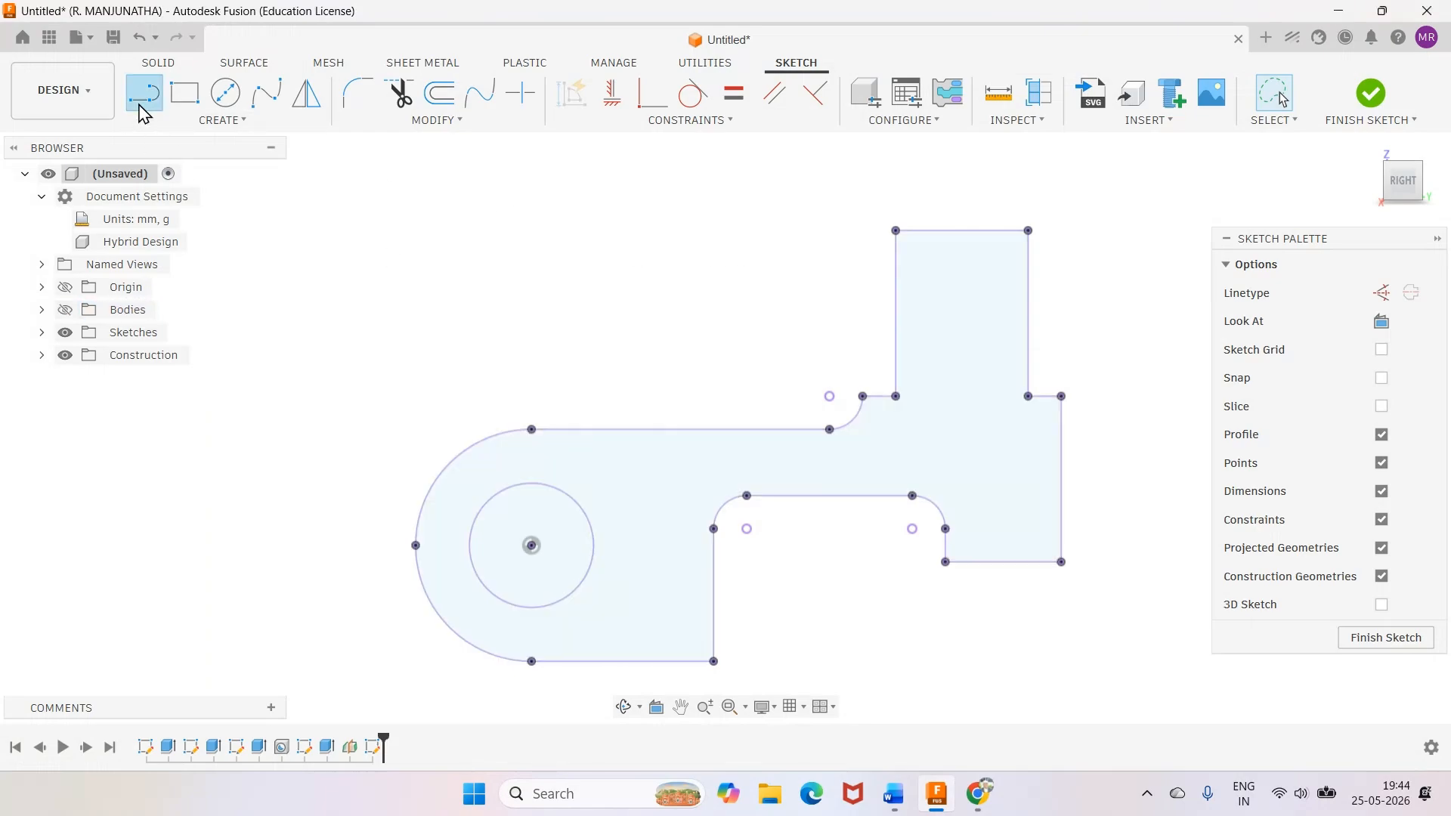
{"action": "left_click", "coordinate": [896, 230]}
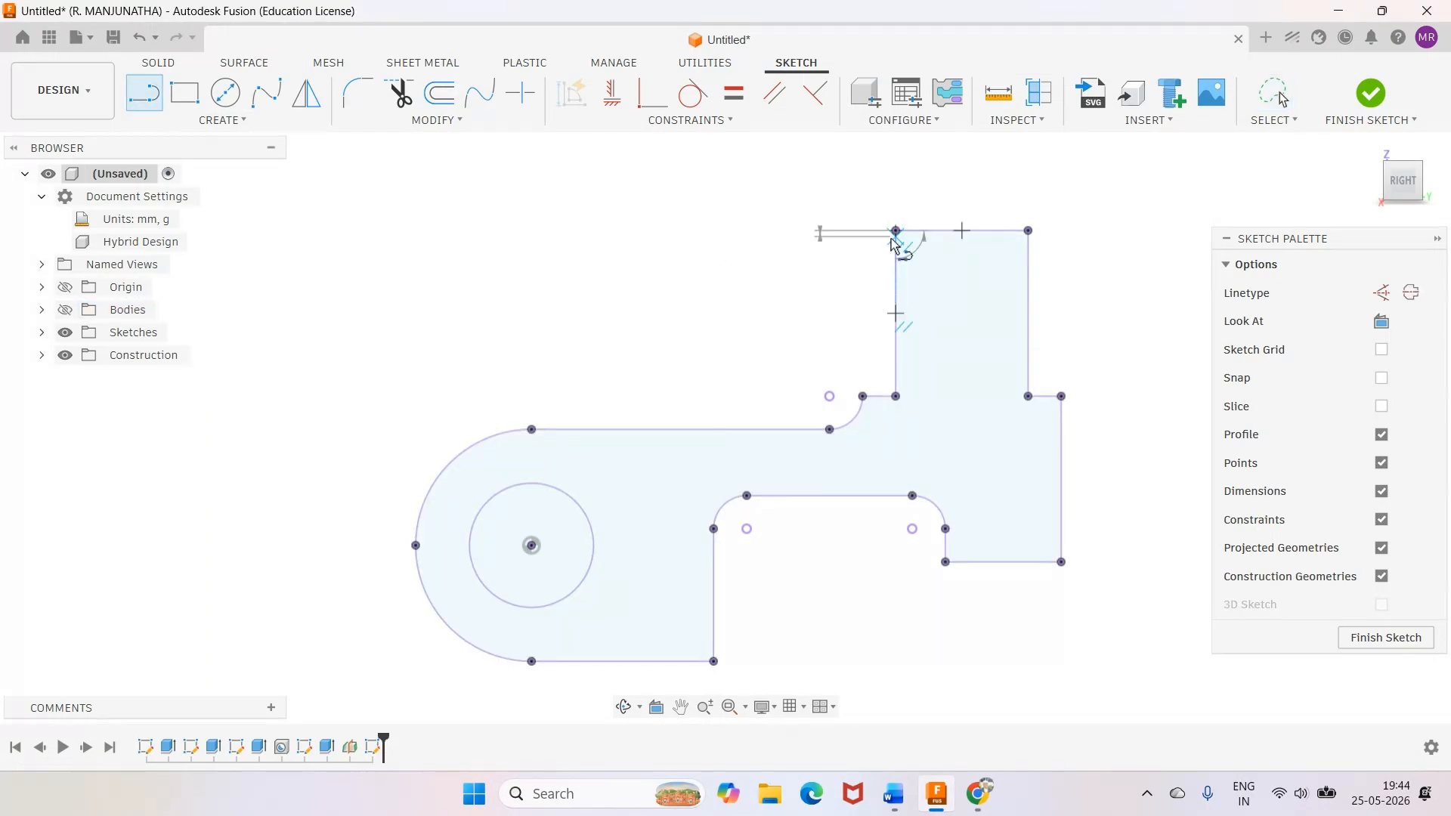
{"action": "left_click", "coordinate": [690, 430]}
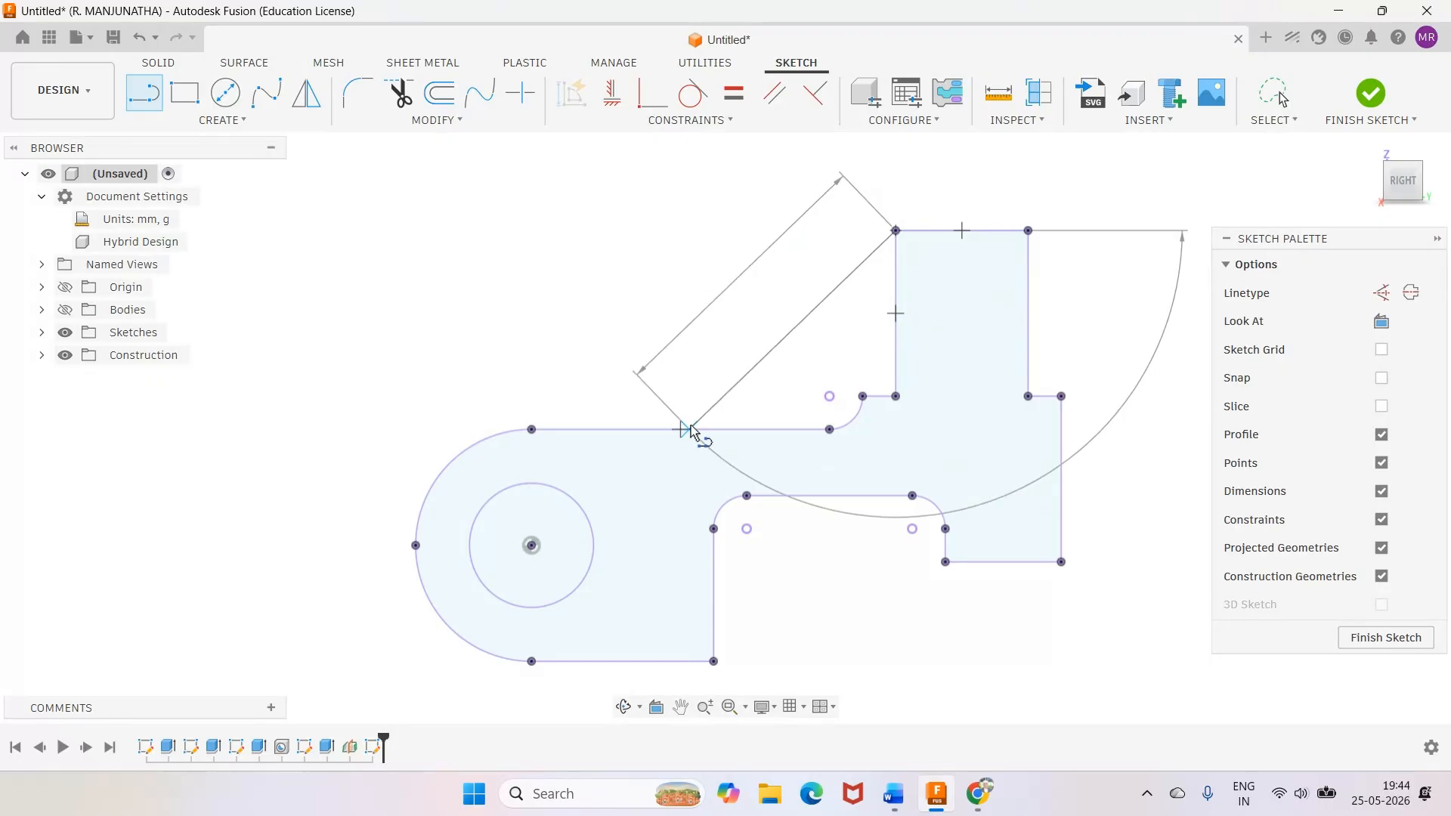
{"action": "key", "text": "Escape"}
Check the rib's foot position in the Word drawing and dimension it 48 mm horizontally from the fork hole's centre
{"action": "left_click", "coordinate": [894, 793]}
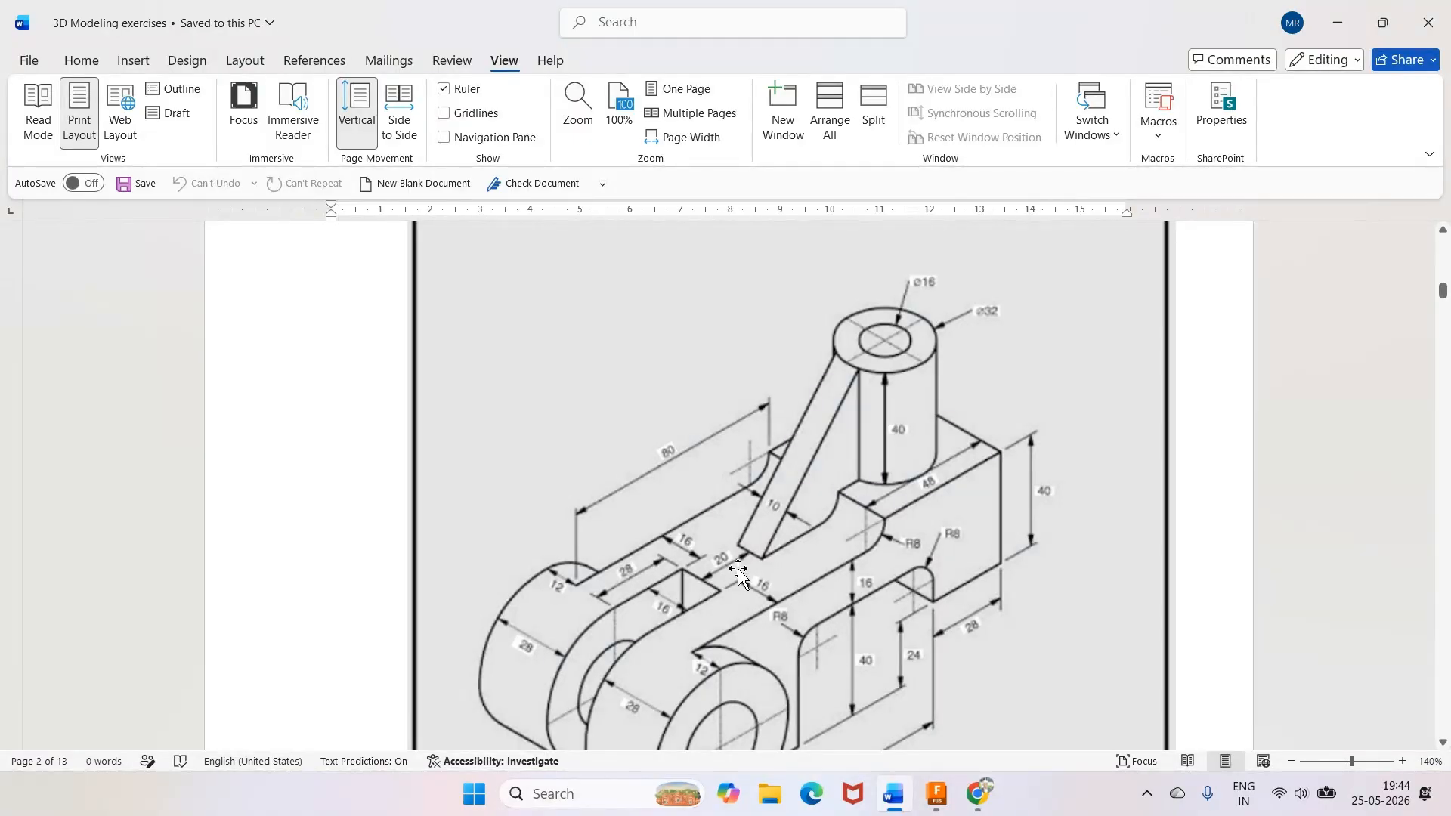
{"action": "left_click", "coordinate": [937, 793]}
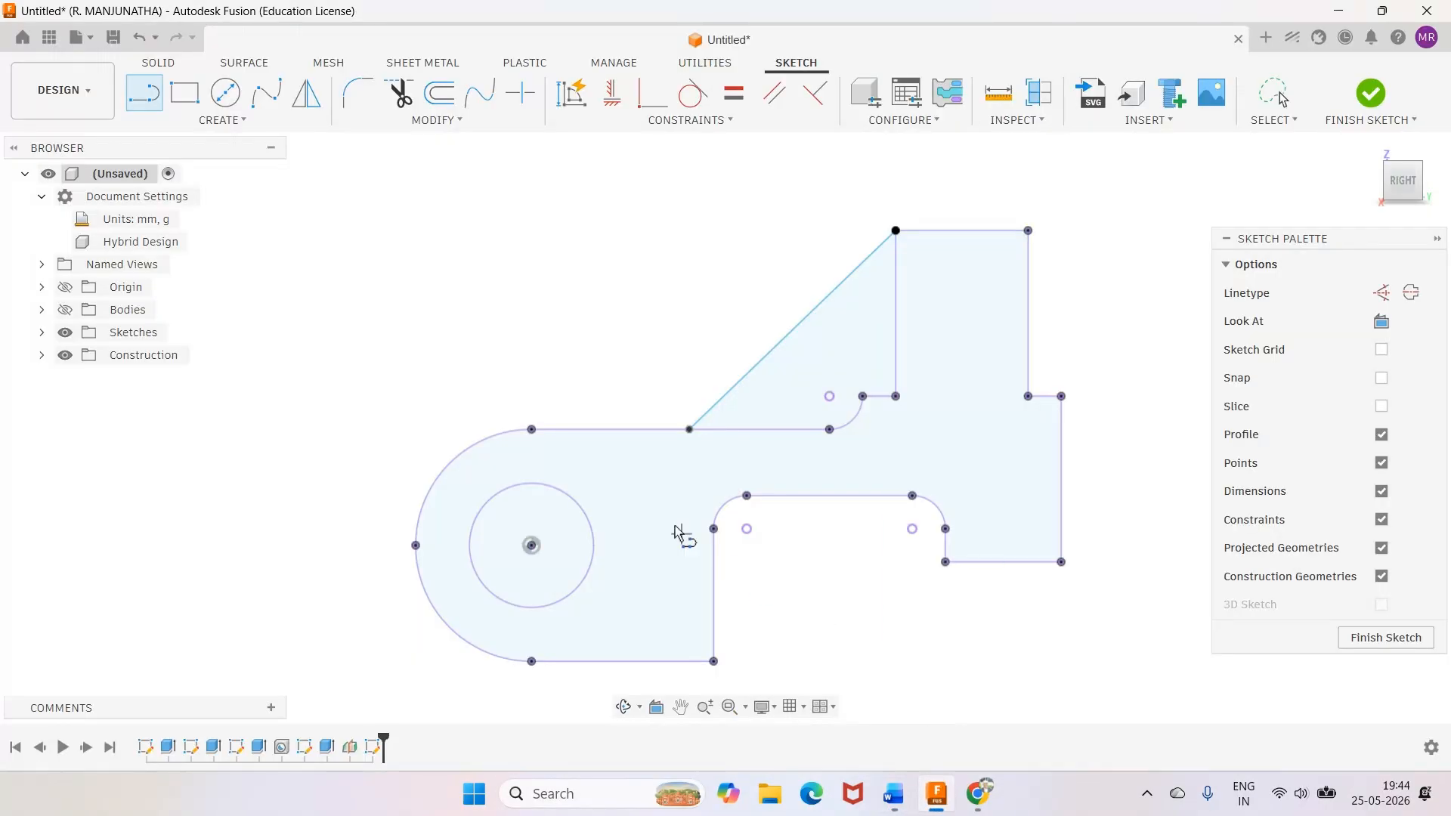
{"action": "left_click", "coordinate": [894, 793]}
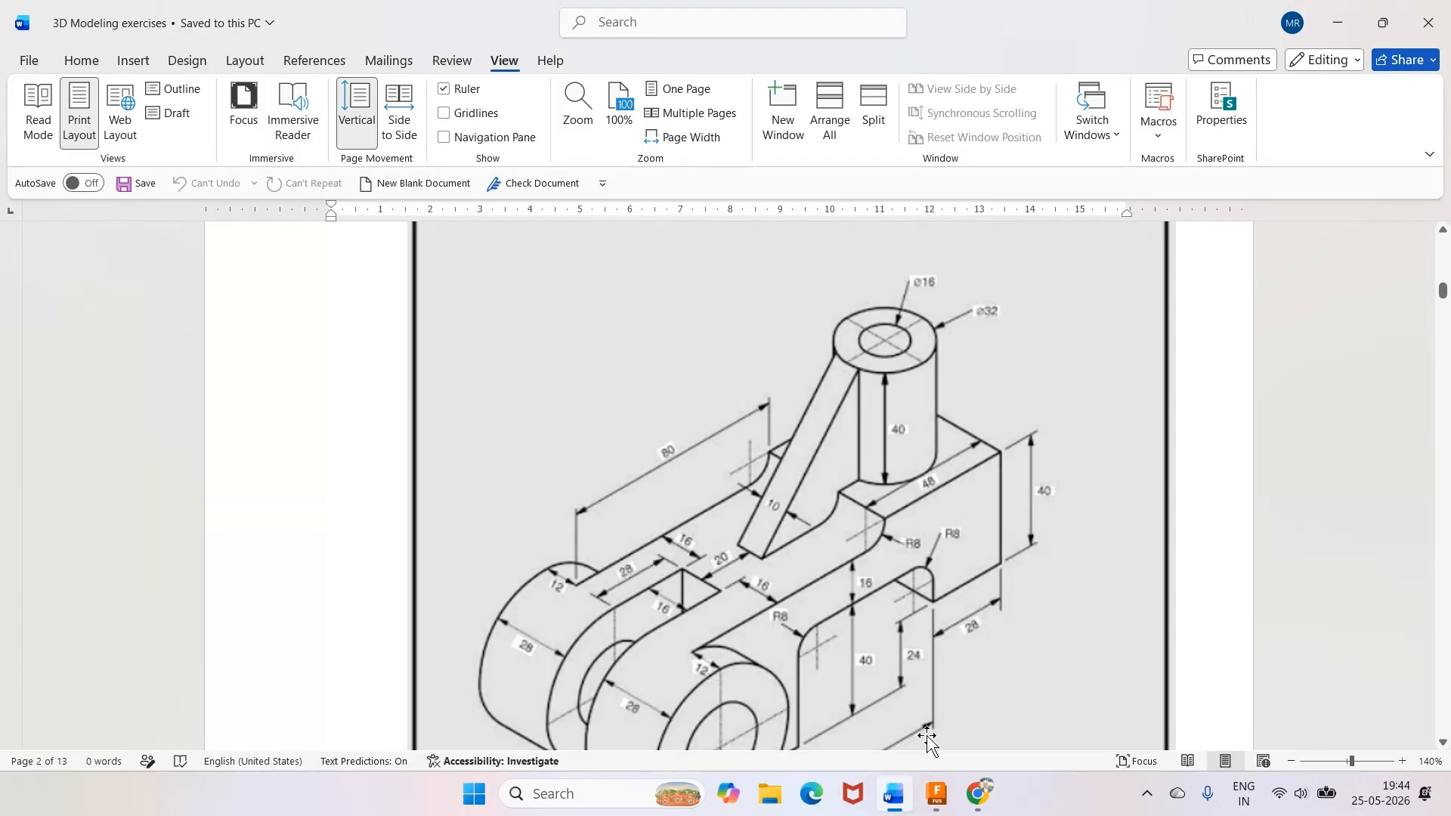
{"action": "left_click", "coordinate": [935, 797]}
{"action": "key", "text": "d"}
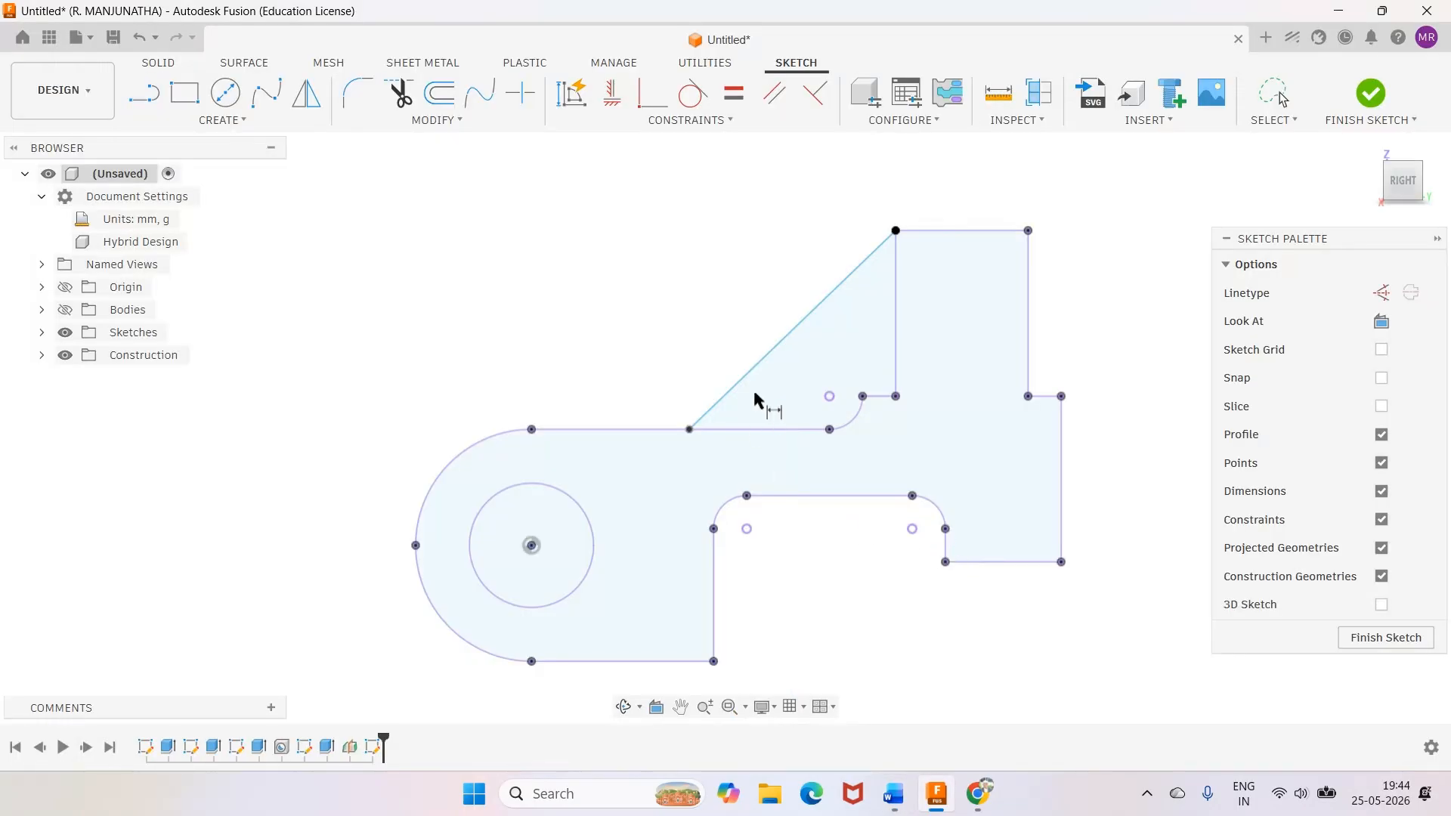
{"action": "left_click", "coordinate": [532, 545]}
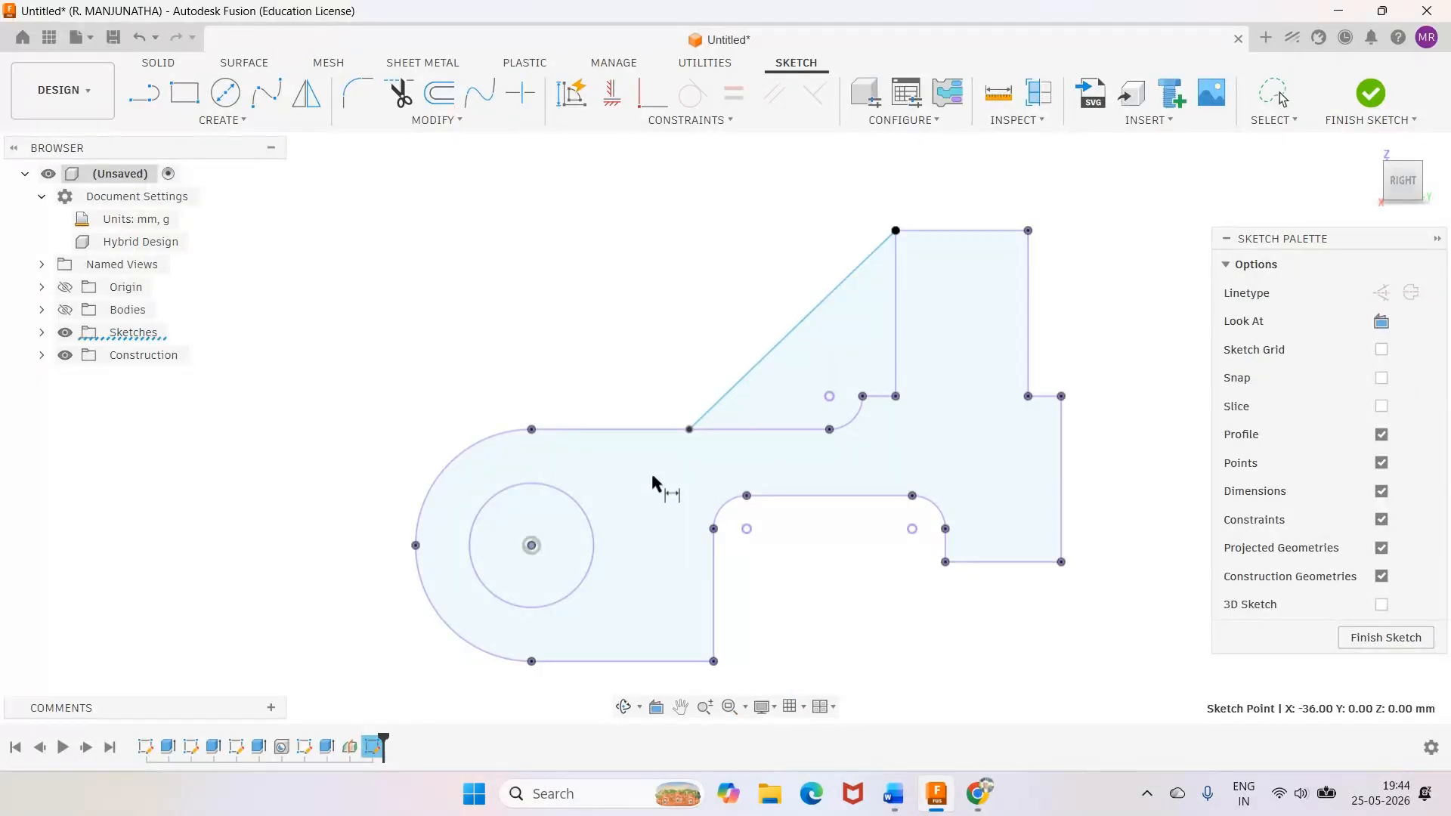
{"action": "left_click", "coordinate": [689, 429]}
{"action": "left_click", "coordinate": [647, 370]}
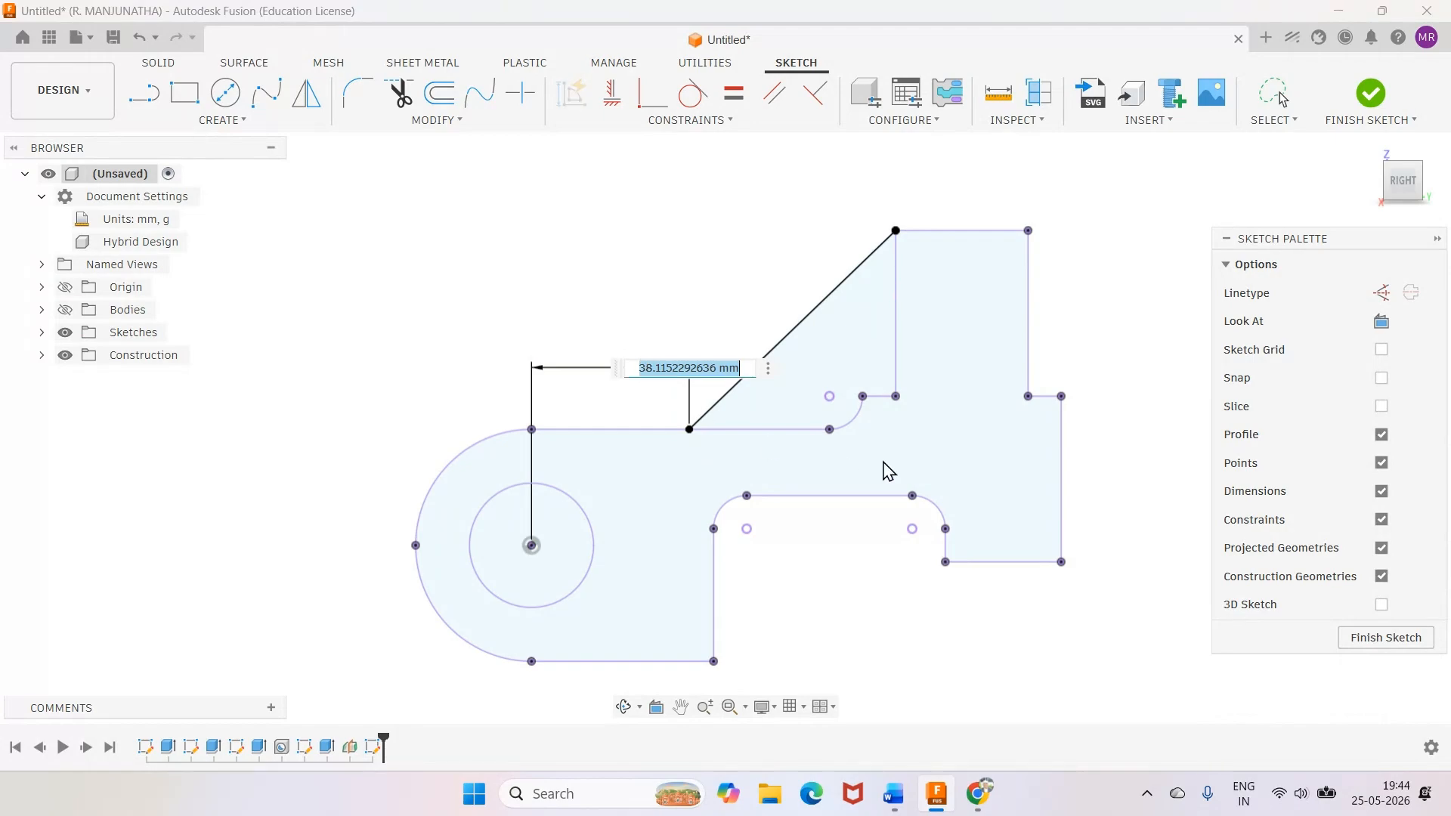
{"action": "left_click", "coordinate": [897, 802]}
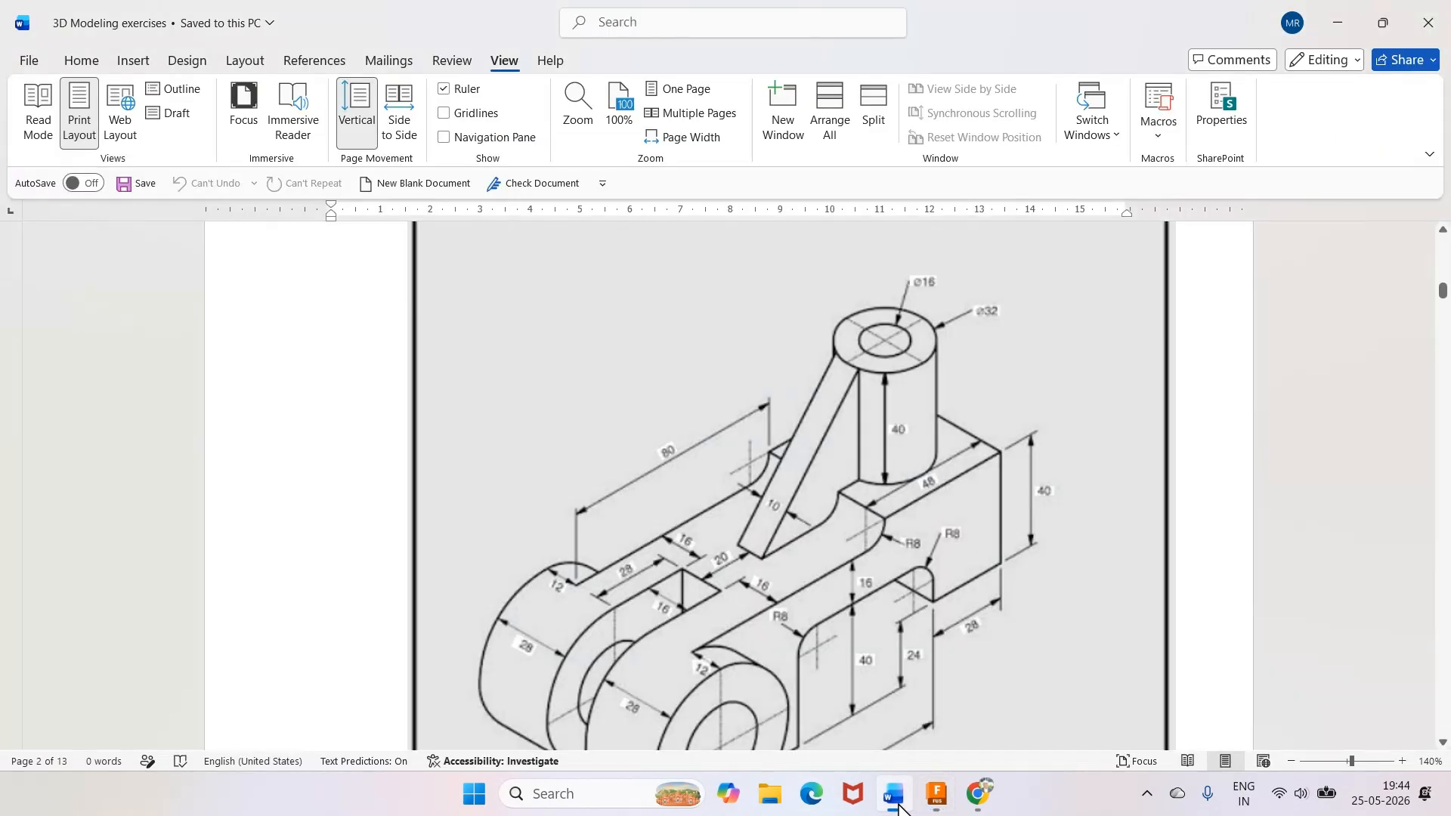
{"action": "left_click", "coordinate": [895, 801]}
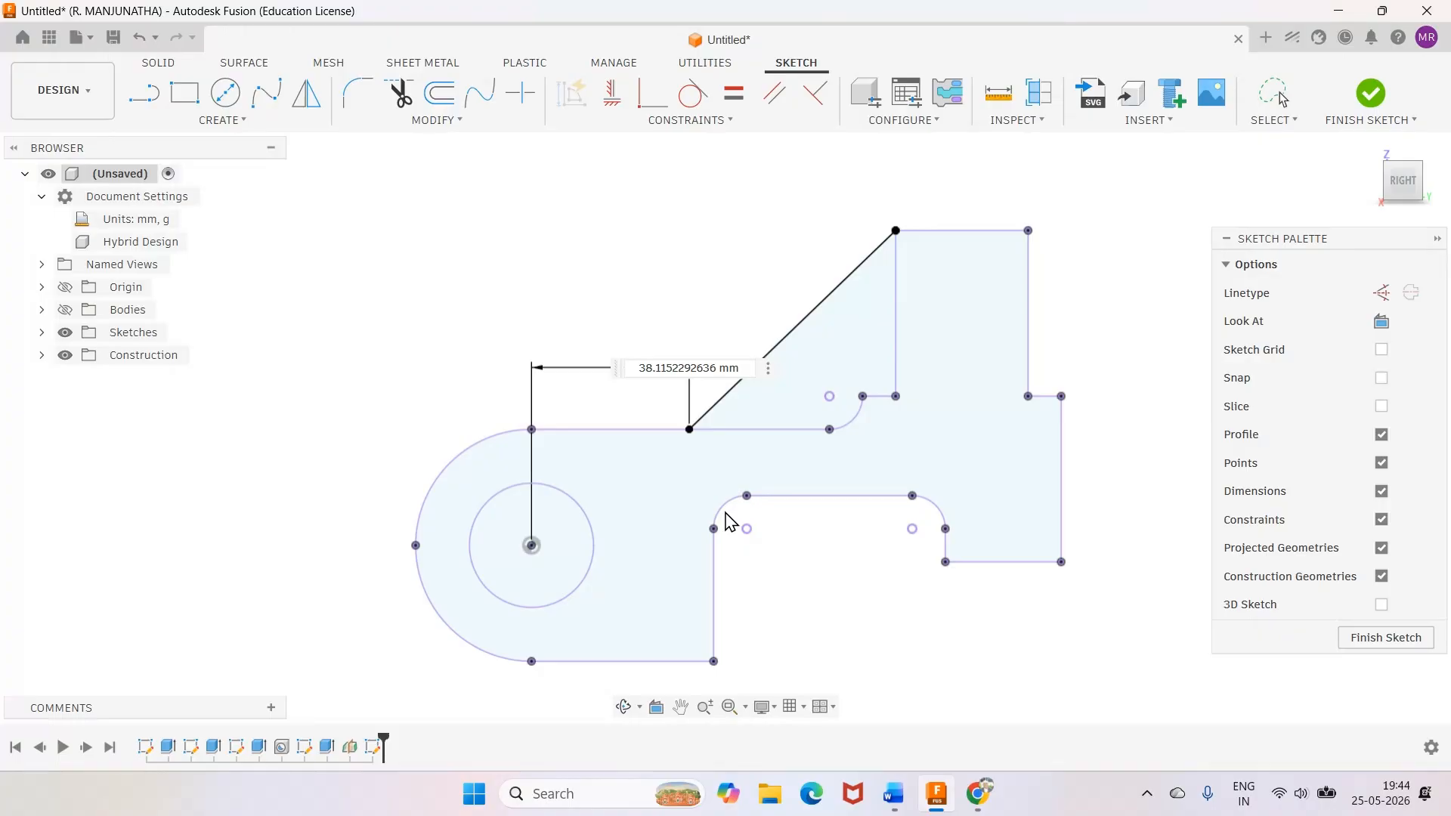
{"action": "left_click_drag", "start_coordinate": [745, 369], "coordinate": [618, 367]}
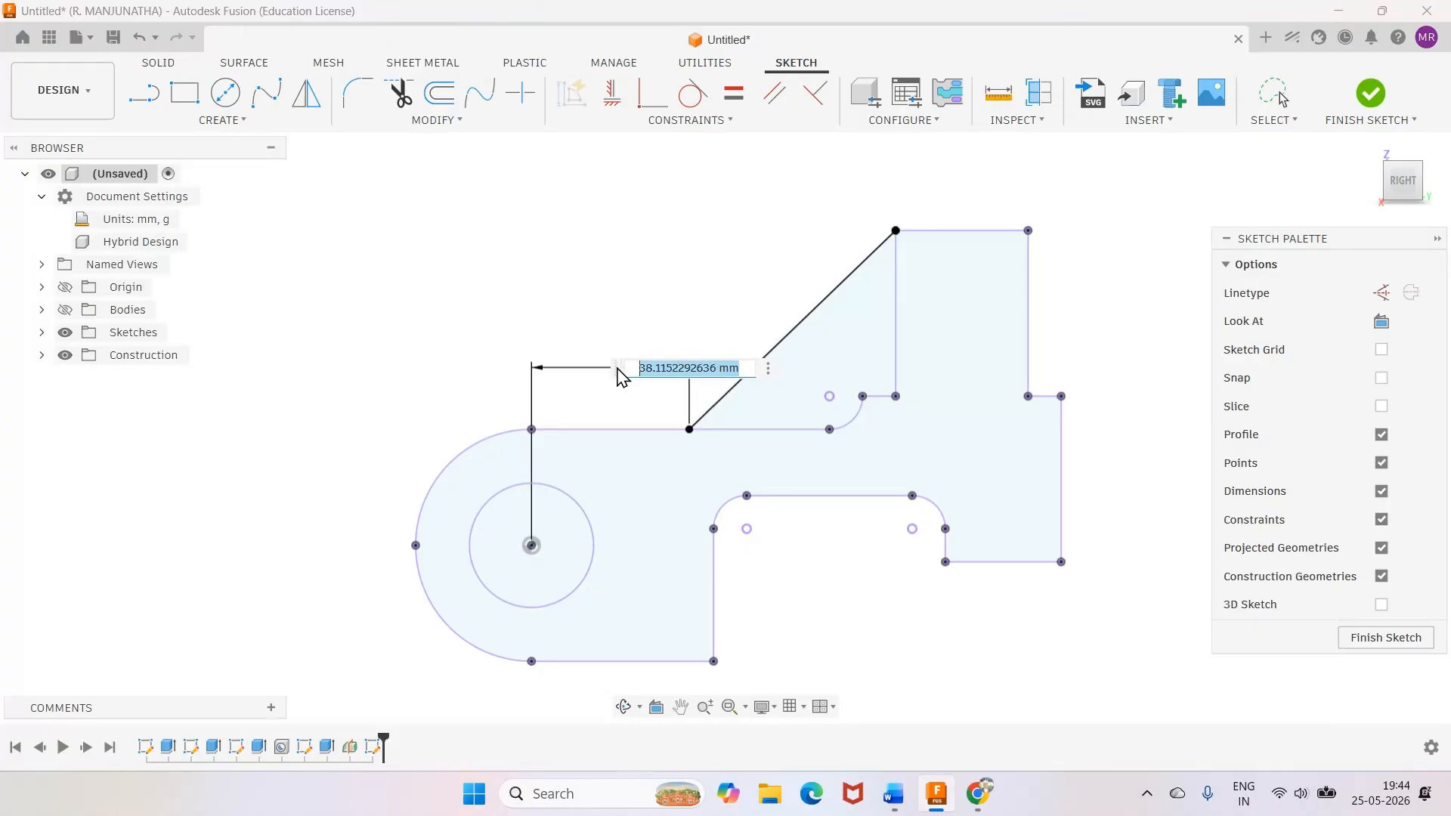
{"action": "type", "text": "48"}
{"action": "key", "text": "Return"}
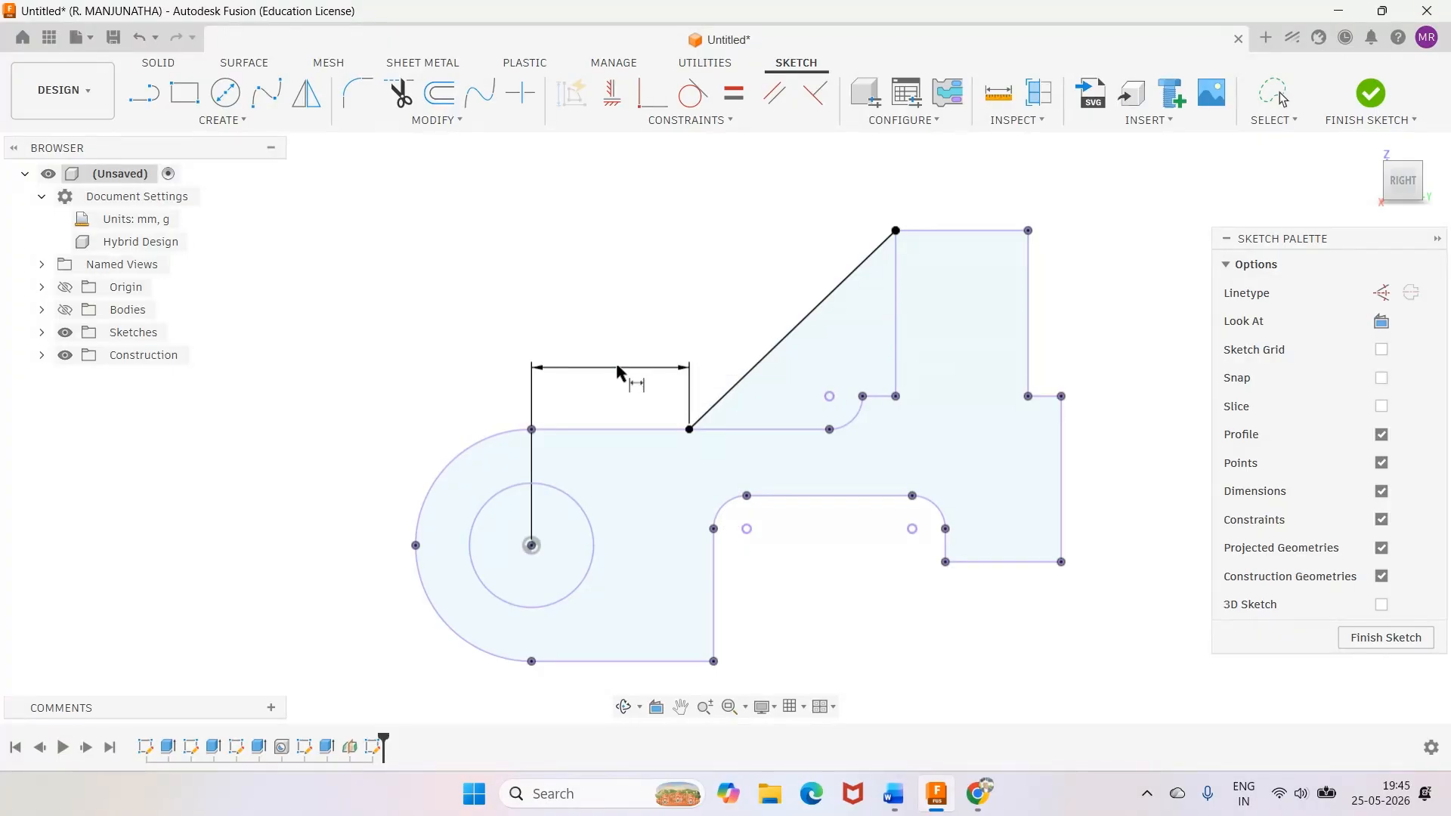
Finish the rib sketch and show the bodies again
{"action": "left_click", "coordinate": [1370, 93]}
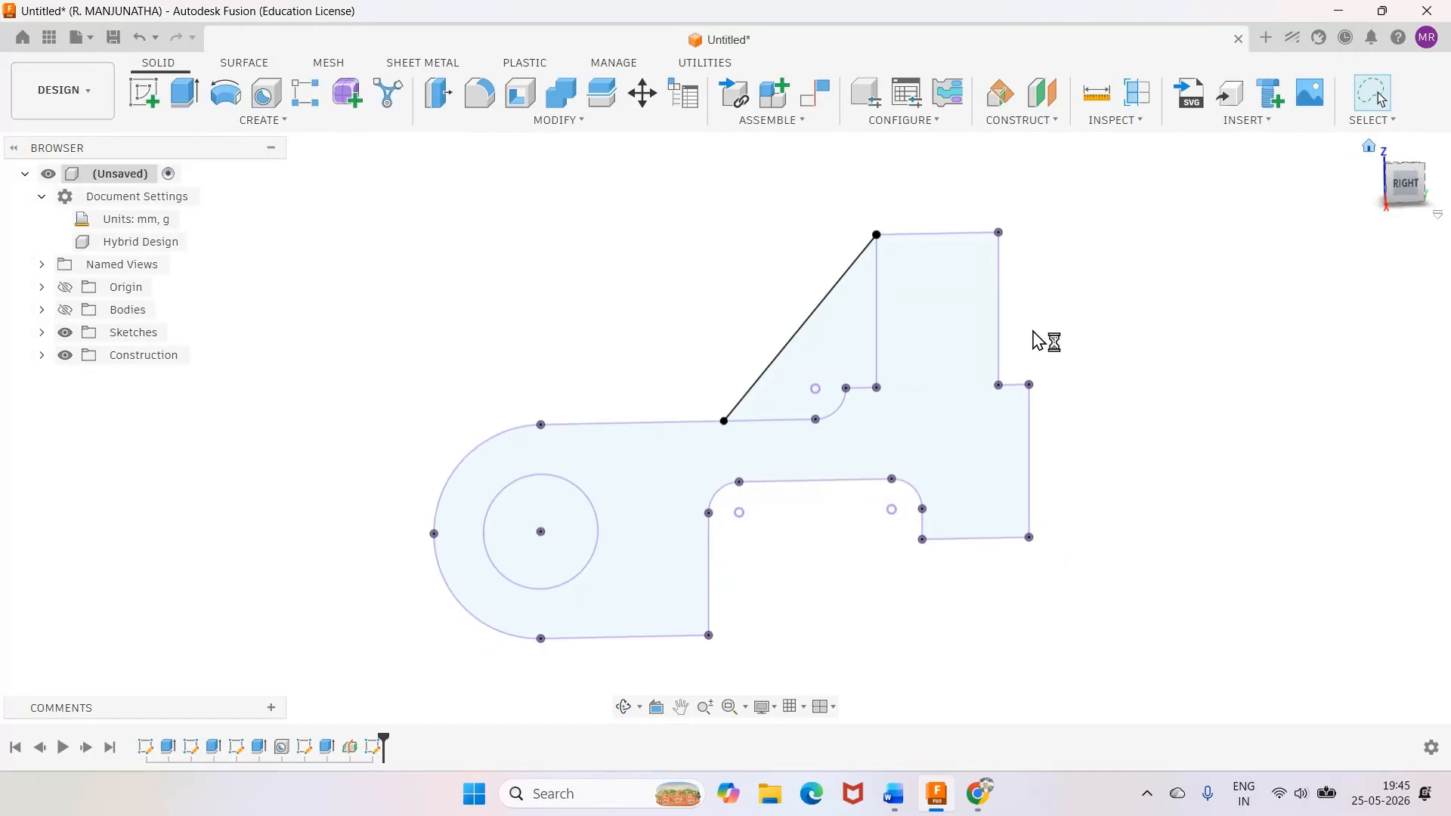
{"action": "left_click", "coordinate": [65, 310]}
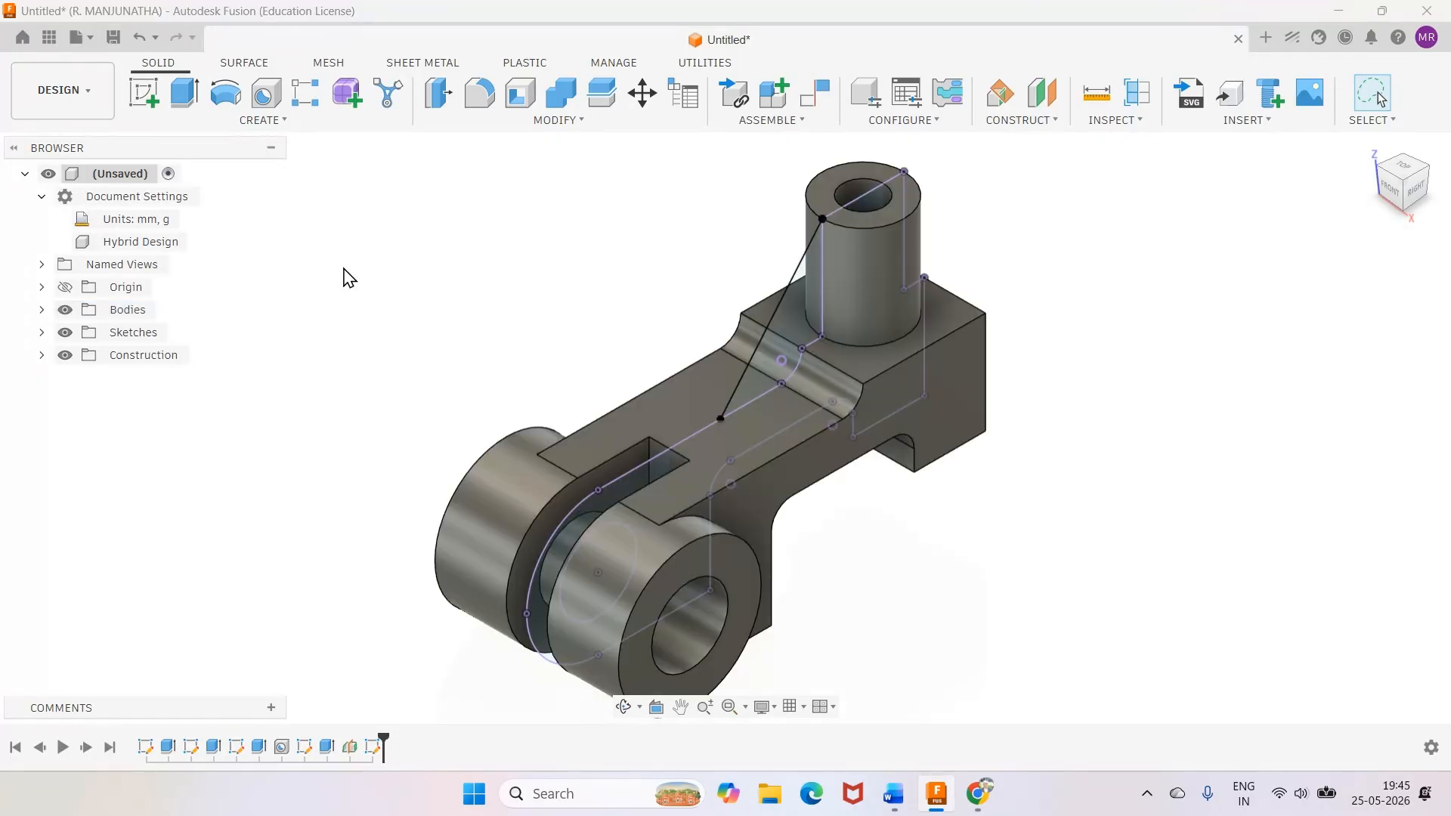
{"action": "scroll", "coordinate": [1055, 292], "scroll_direction": "up", "scroll_amount": 3}
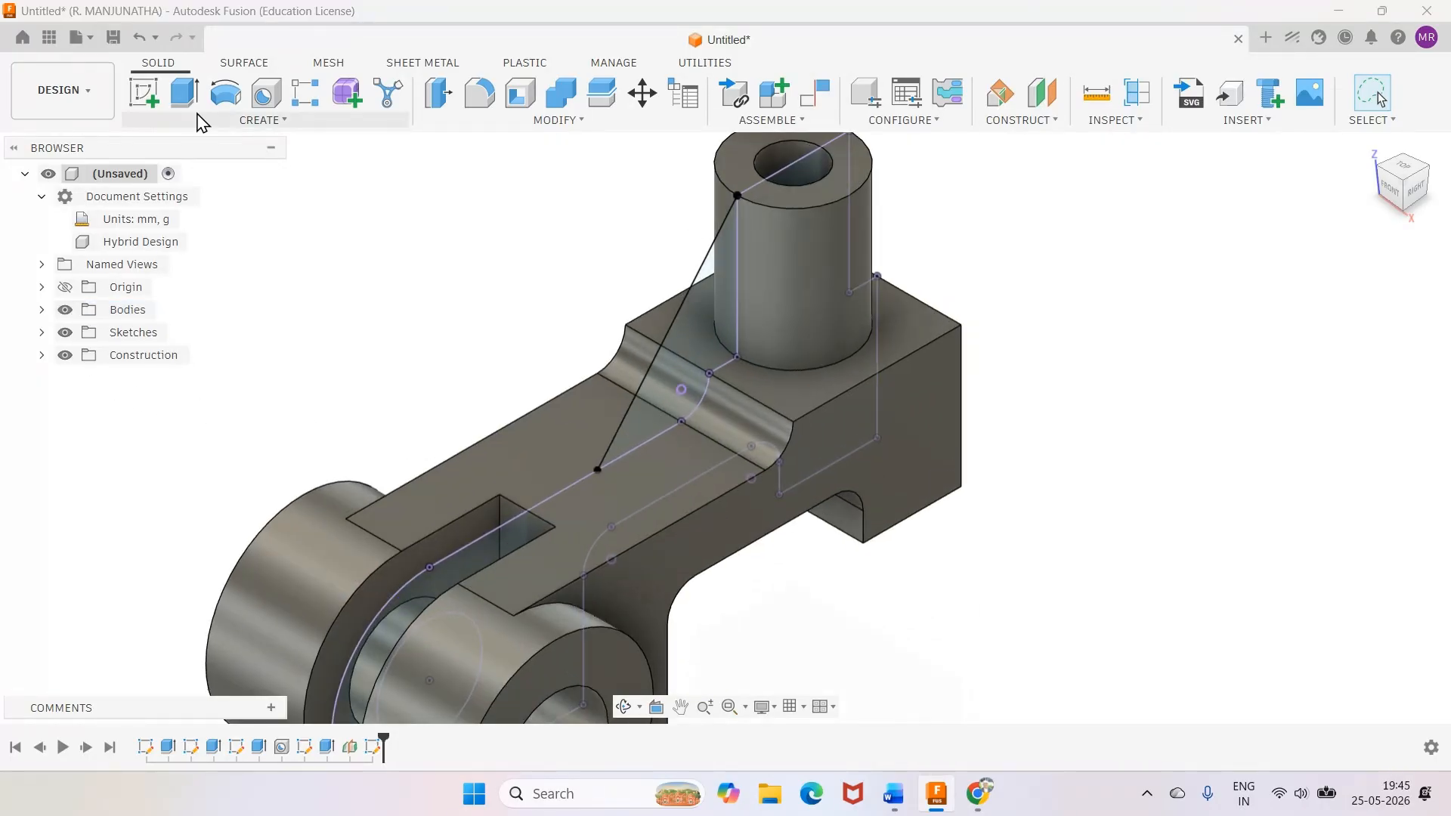
Extrude the triangular rib profile symmetrically to a whole length of 10 mm as a new body, checking the thickness in the Word drawing
{"action": "left_click", "coordinate": [185, 92]}
{"action": "left_click", "coordinate": [711, 288]}
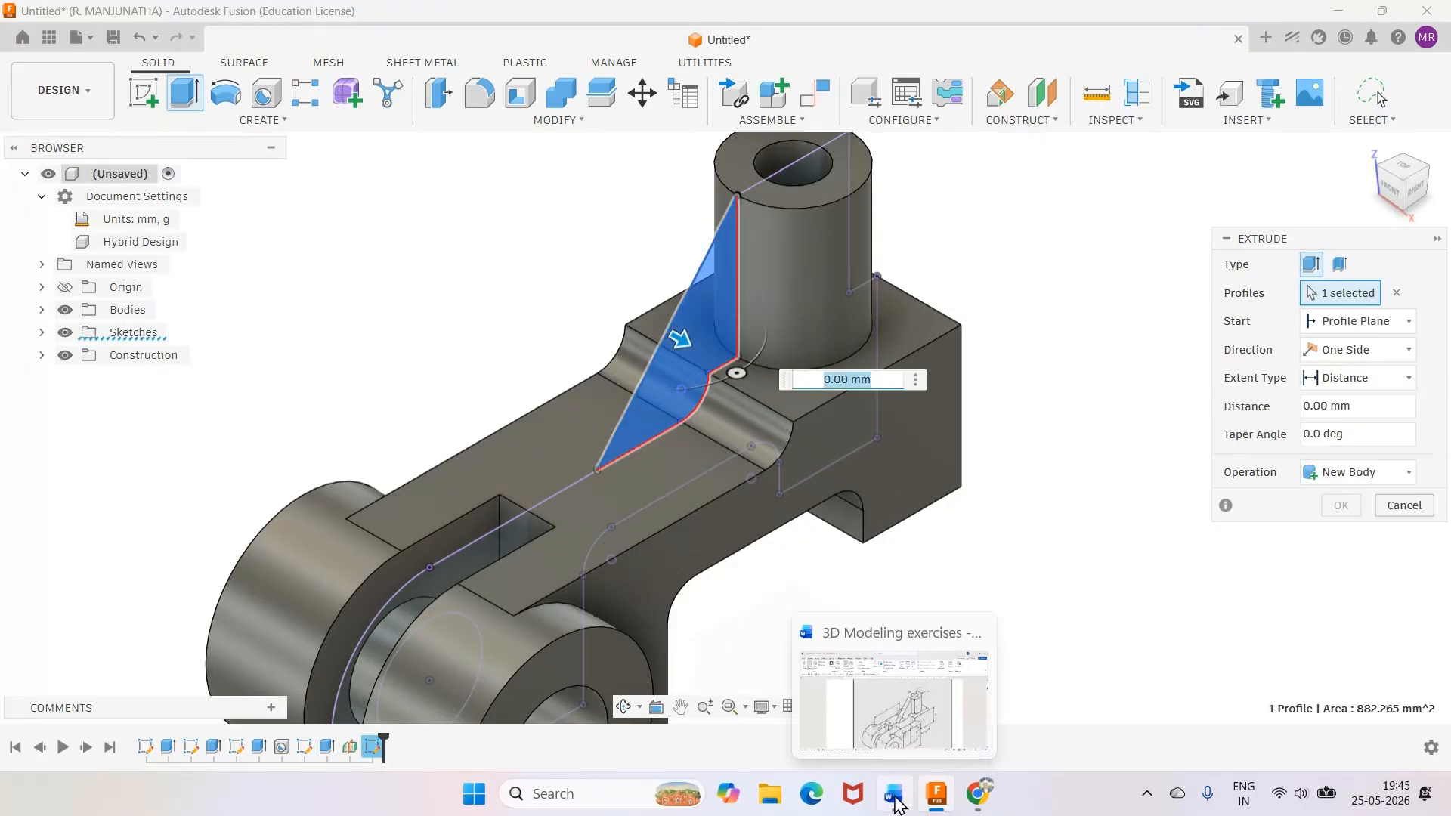
{"action": "left_click", "coordinate": [893, 793]}
{"action": "left_click", "coordinate": [937, 793]}
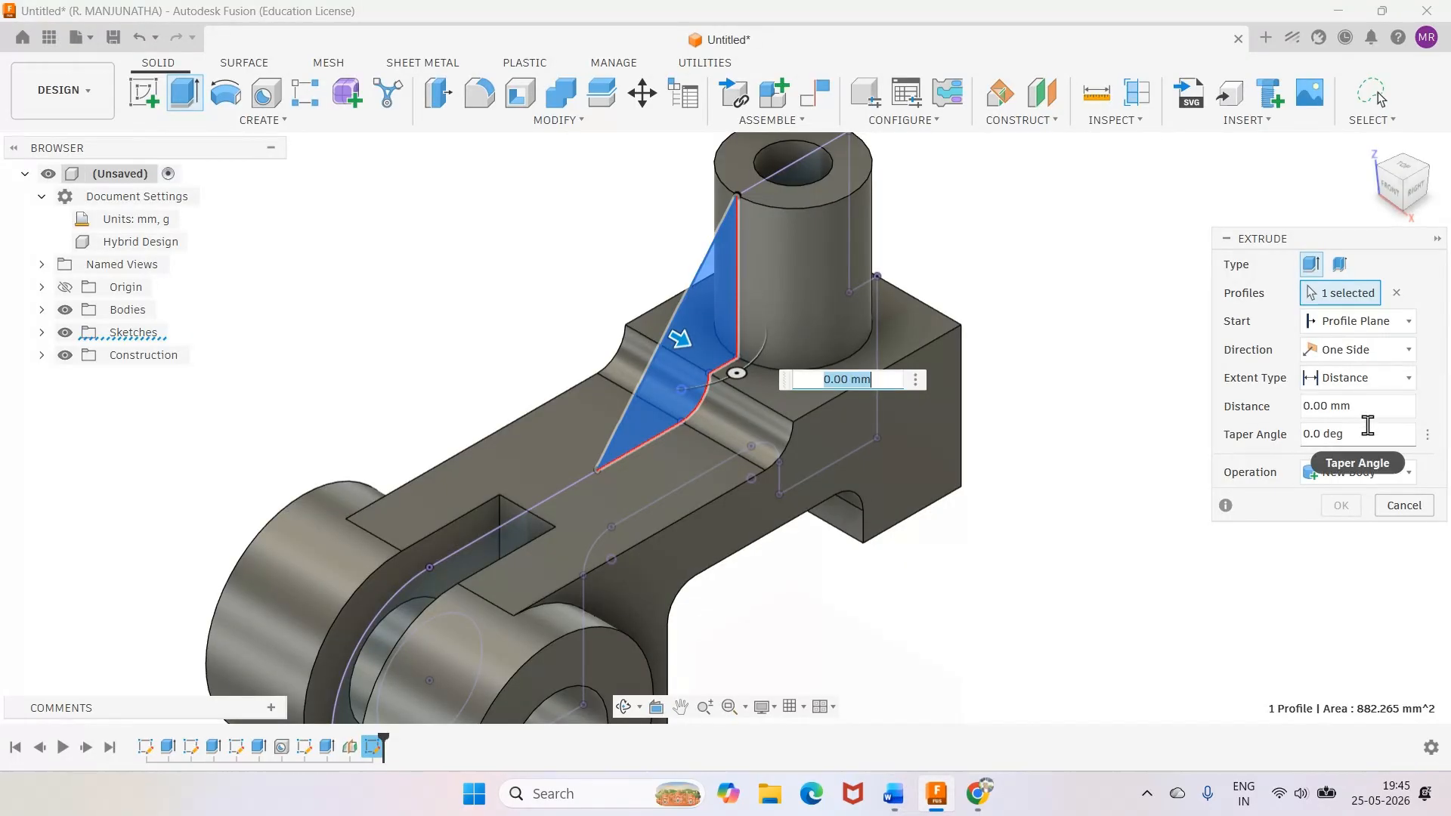
{"action": "left_click", "coordinate": [1361, 353]}
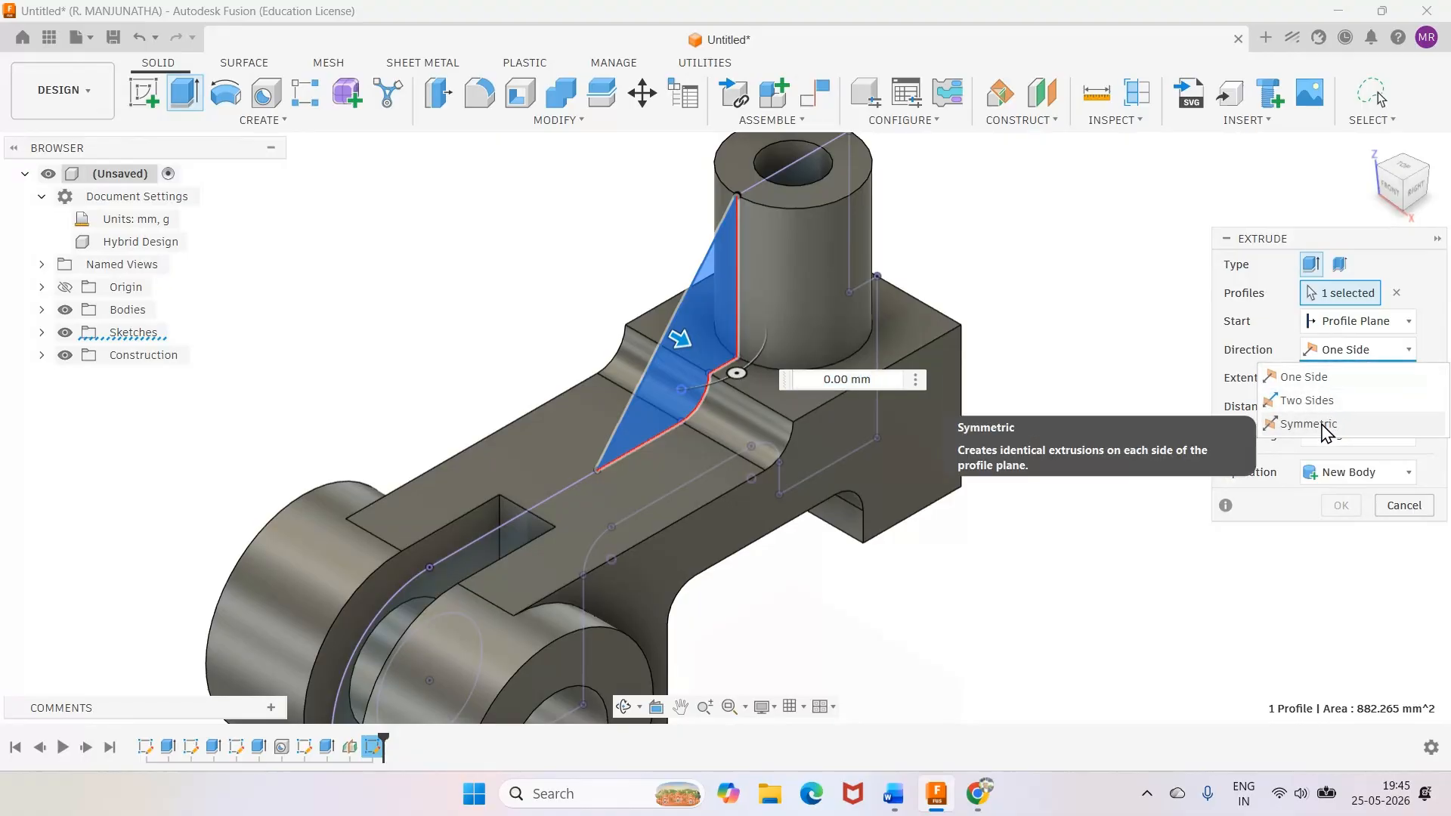
{"action": "left_click", "coordinate": [1314, 424]}
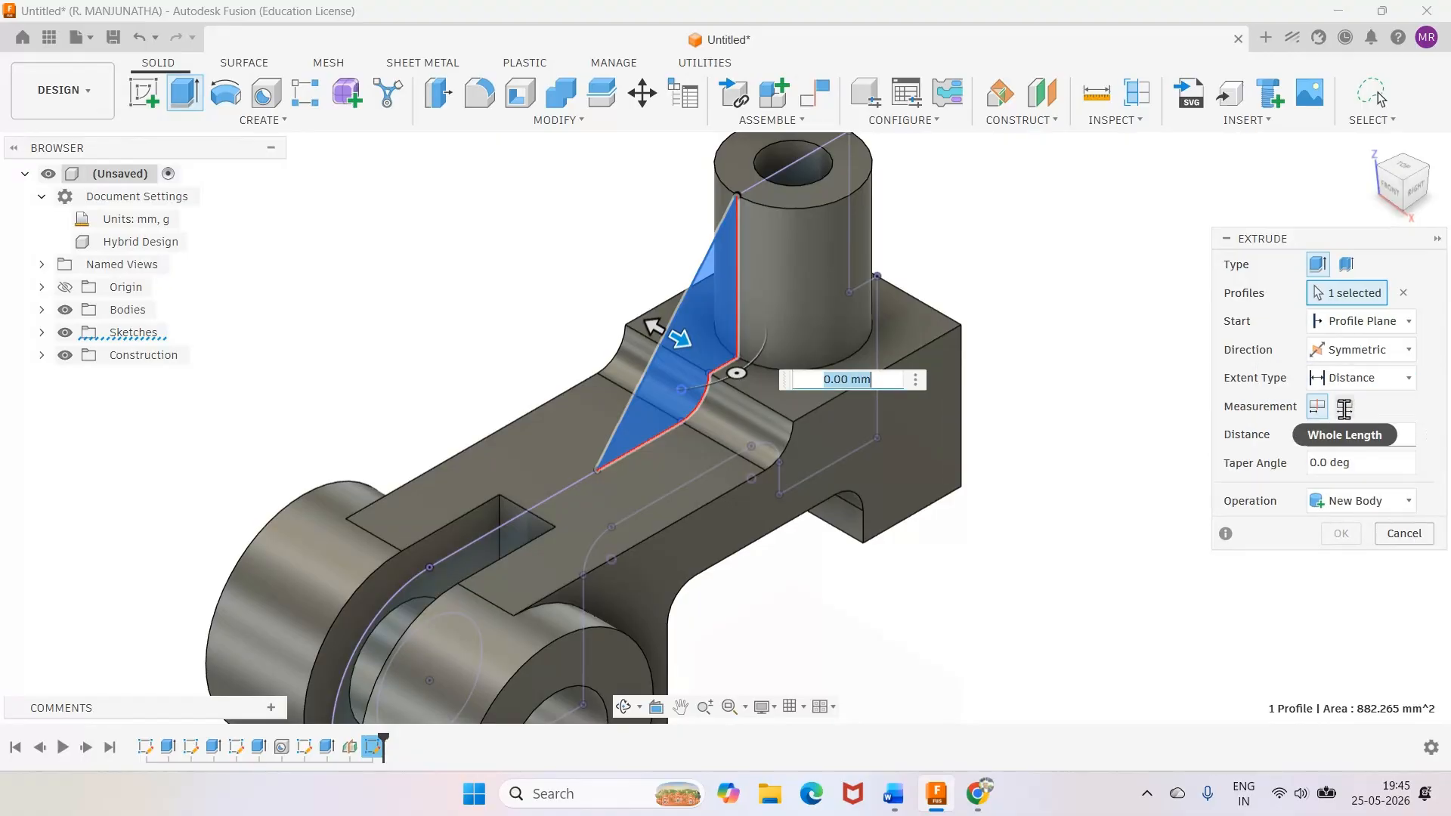
{"action": "left_click", "coordinate": [1344, 407]}
{"action": "left_click", "coordinate": [1380, 441]}
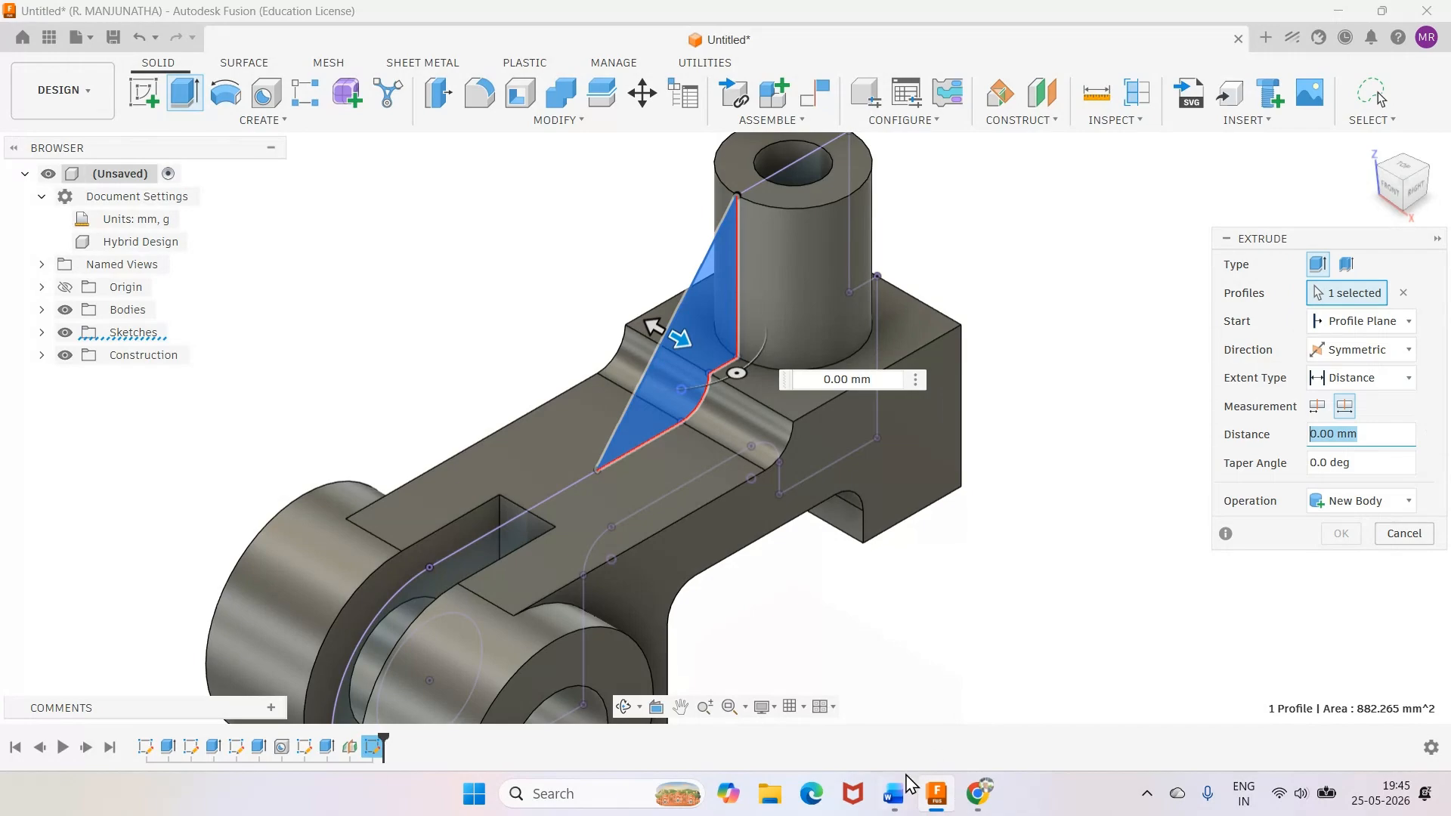
{"action": "left_click", "coordinate": [898, 799]}
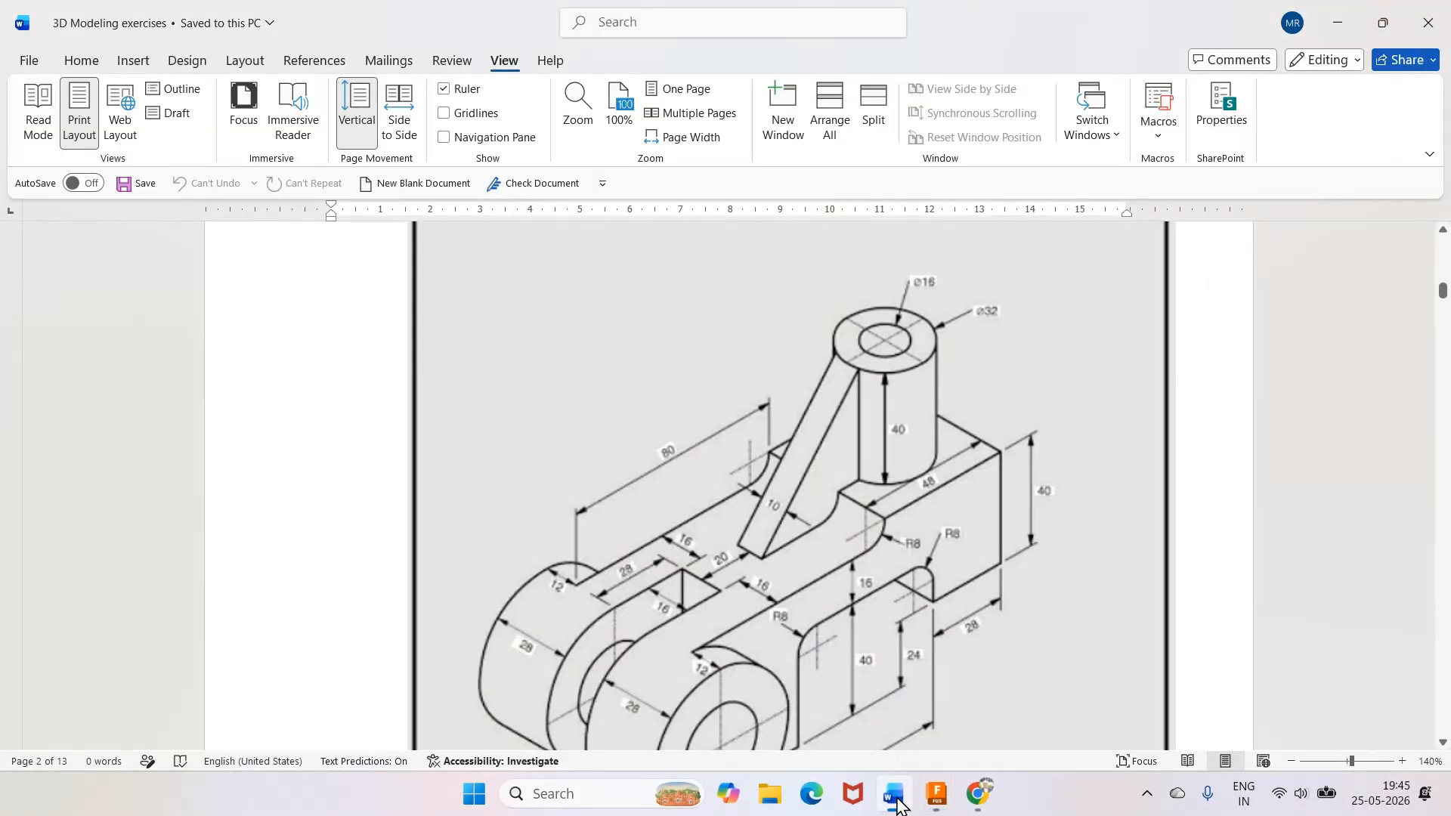
{"action": "left_click", "coordinate": [898, 801]}
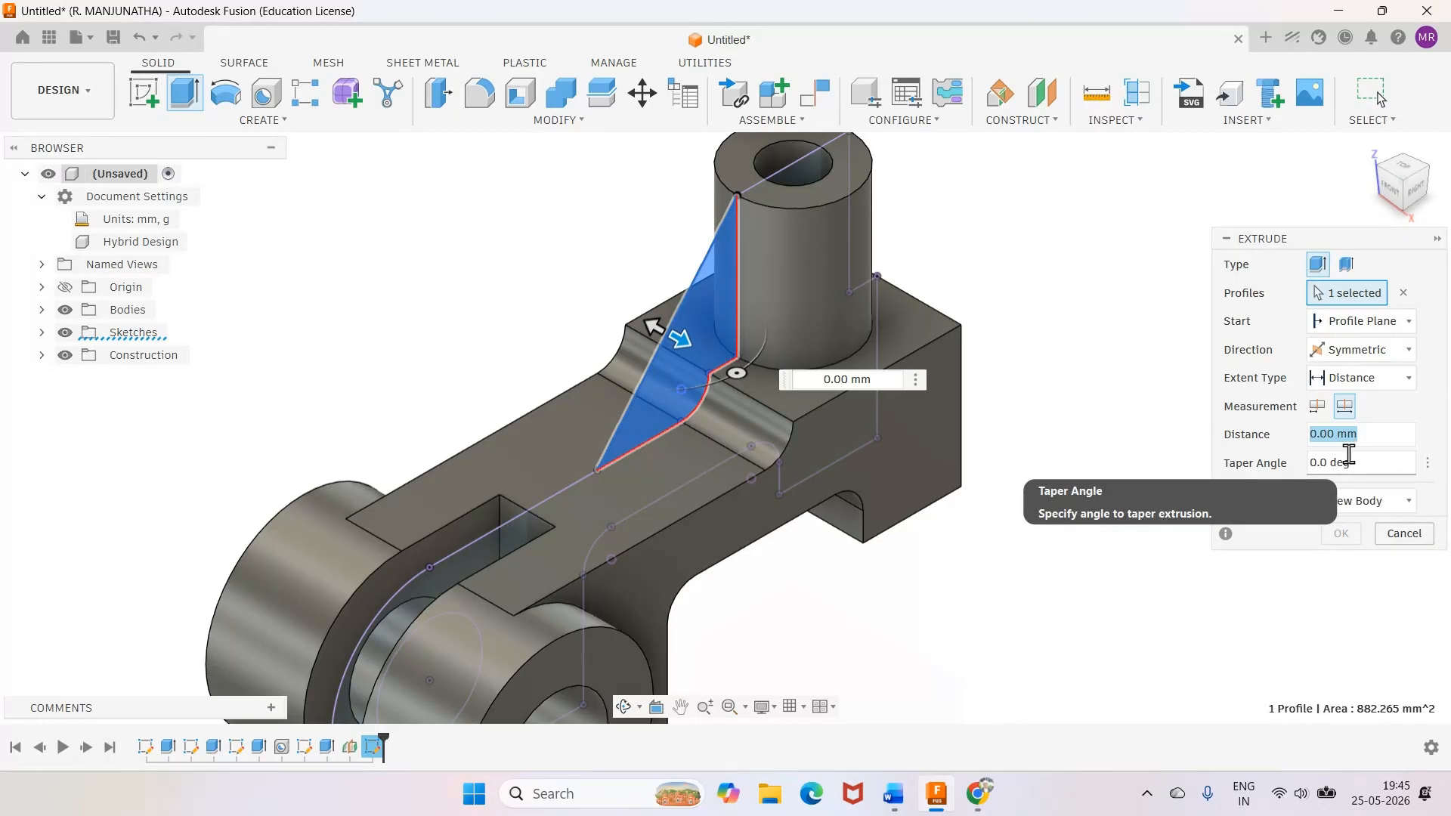
{"action": "type", "text": "10"}
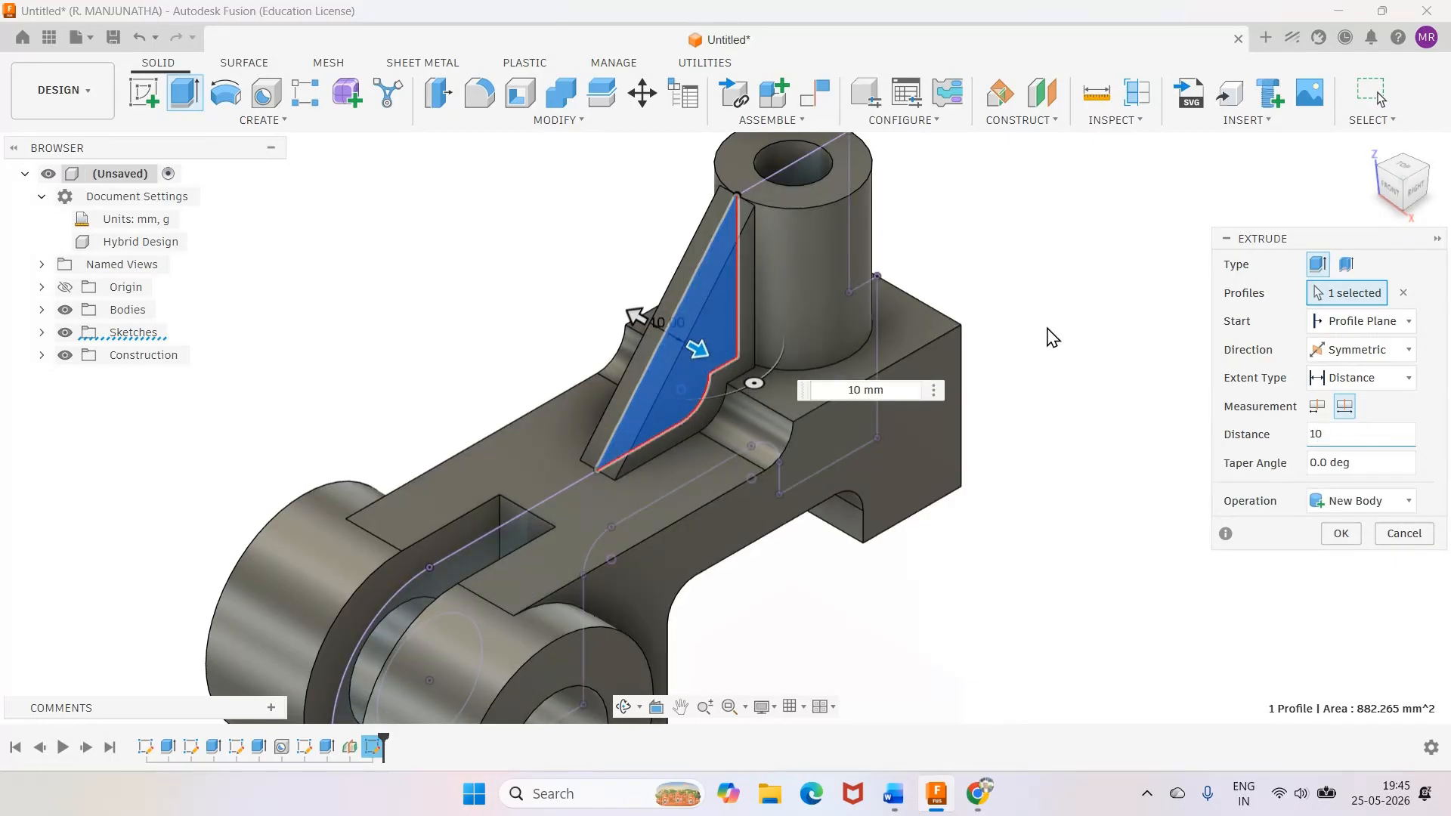
{"action": "left_click", "coordinate": [1340, 534]}
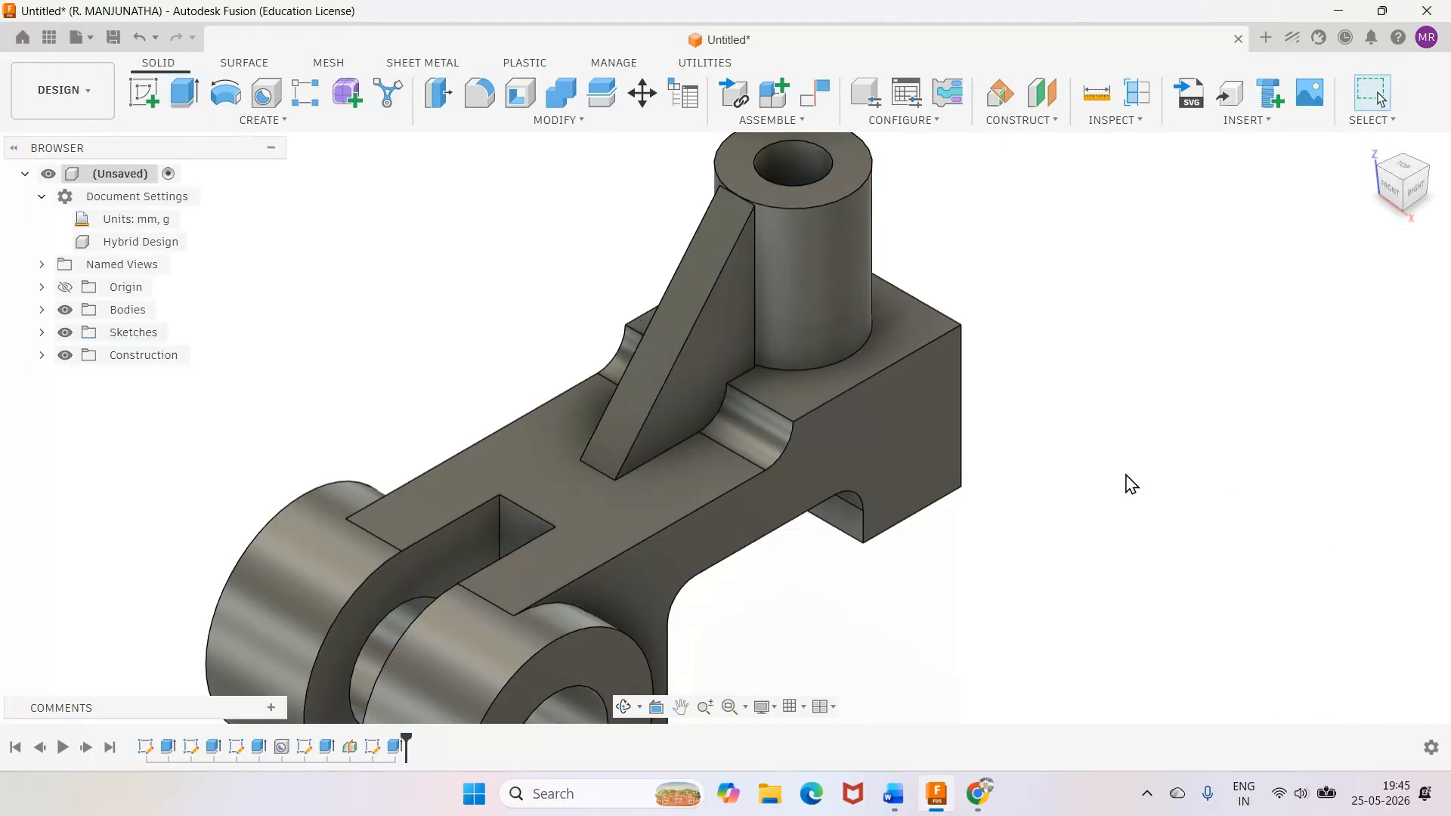
Examine where the rib's end face meets the cylindrical boss, up close and from several angles
{"action": "scroll", "coordinate": [766, 220], "scroll_direction": "up", "scroll_amount": 5}
{"action": "scroll", "coordinate": [766, 220], "scroll_direction": "up", "scroll_amount": 4}
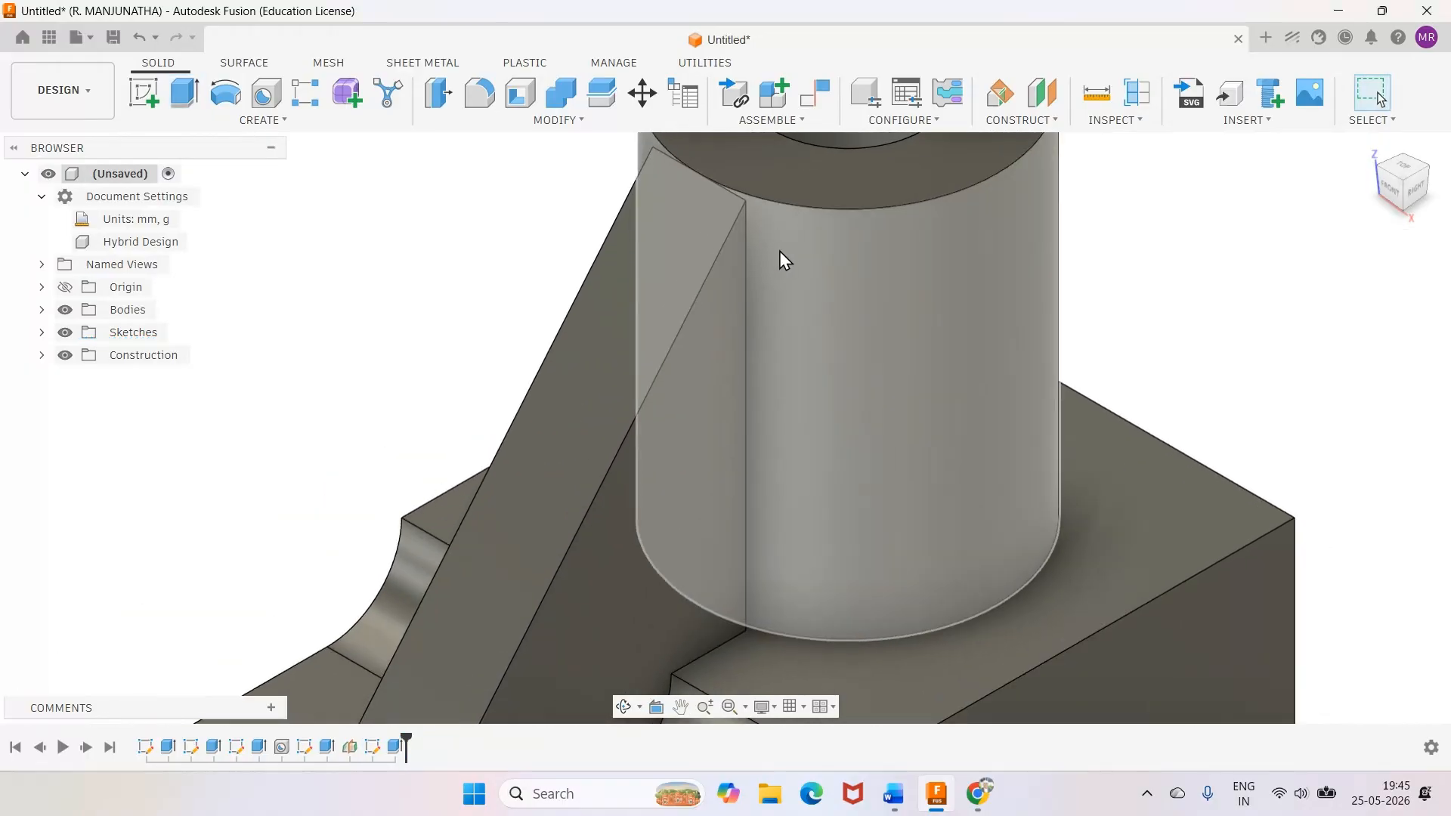
{"action": "scroll", "coordinate": [1182, 311], "scroll_direction": "down", "scroll_amount": 3}
{"action": "scroll", "coordinate": [908, 187], "scroll_direction": "up", "scroll_amount": 6}
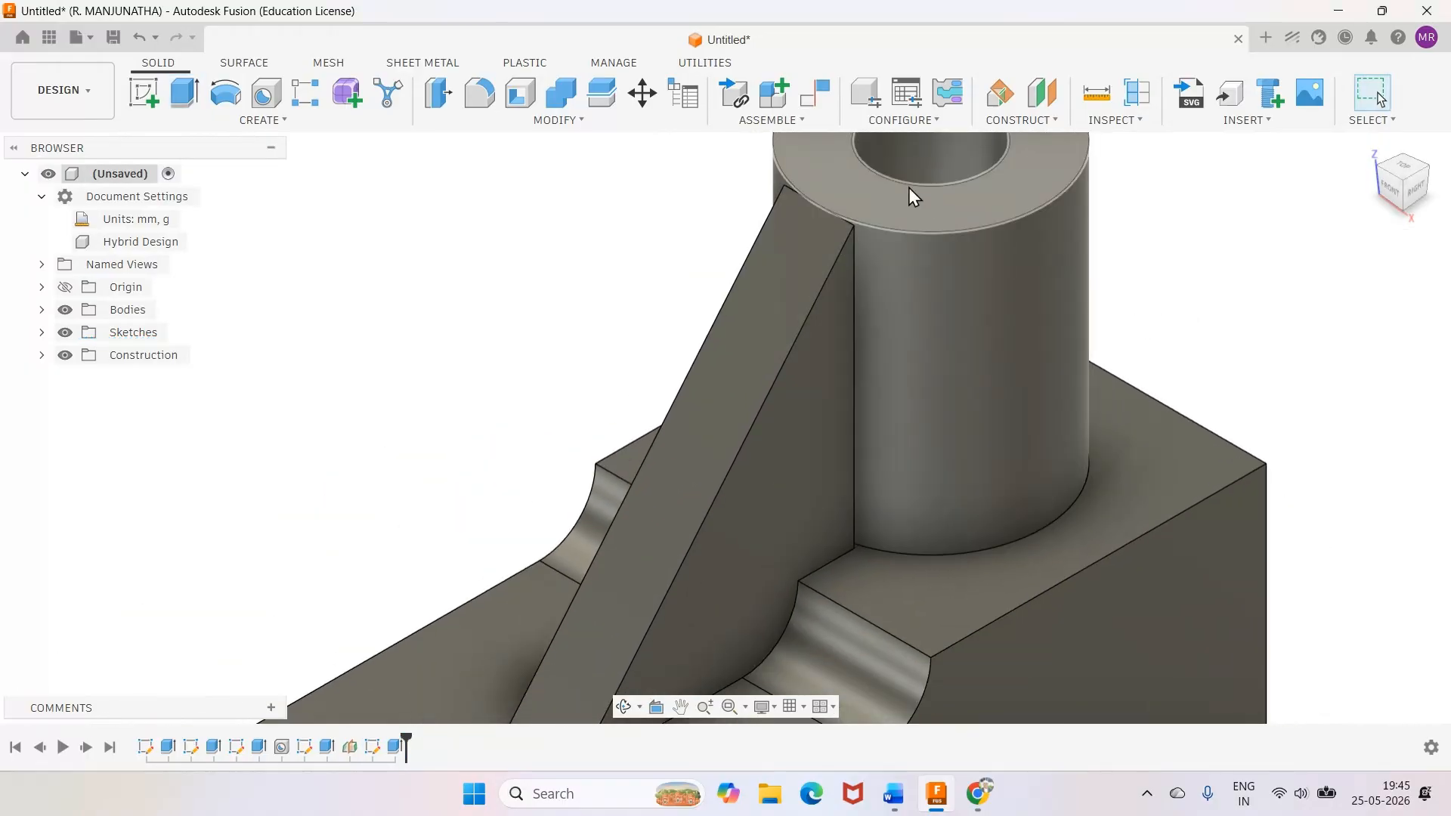
{"action": "scroll", "coordinate": [889, 171], "scroll_direction": "up", "scroll_amount": 5}
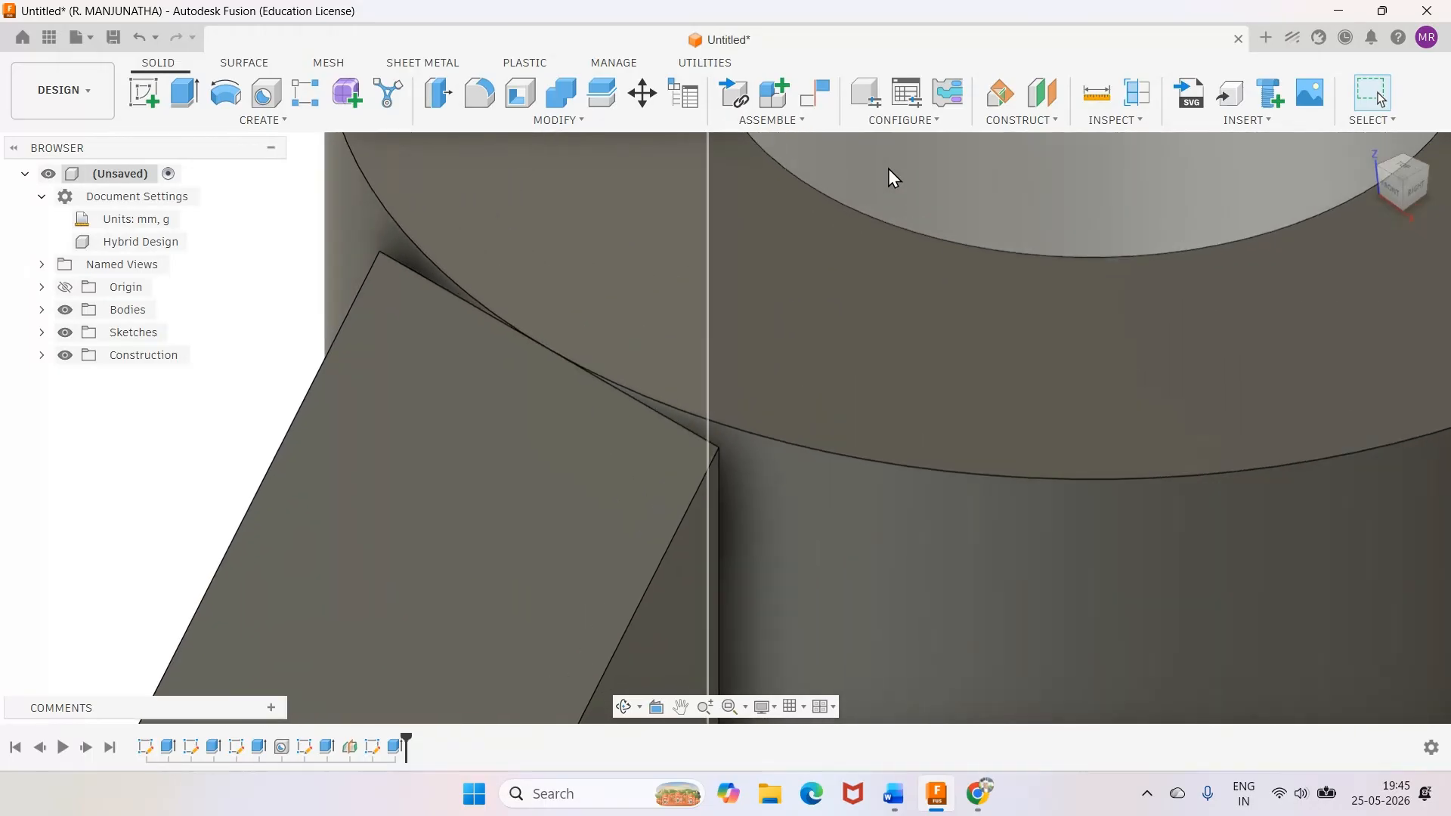
{"action": "scroll", "coordinate": [888, 177], "scroll_direction": "down", "scroll_amount": 5}
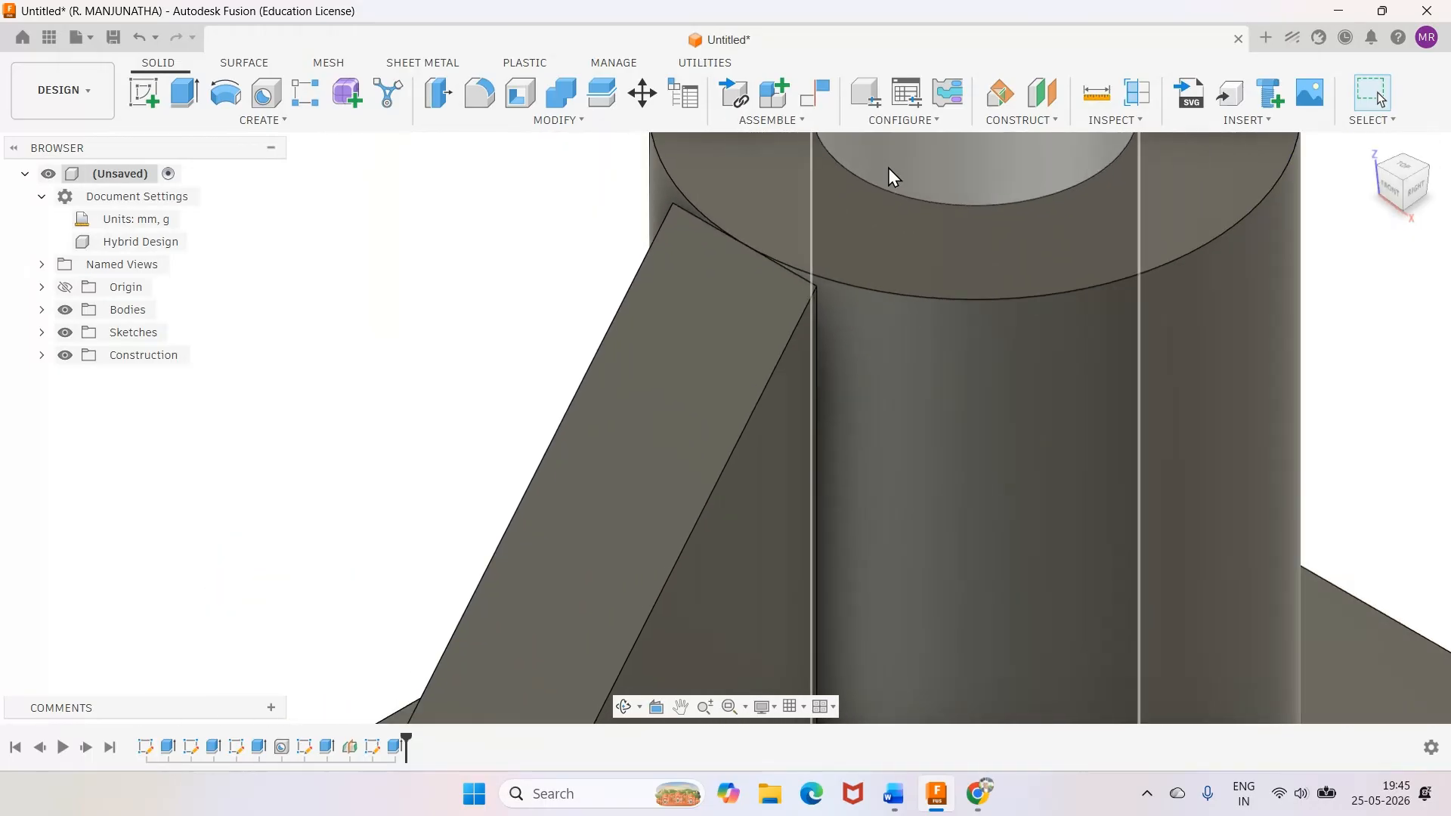
{"action": "scroll", "coordinate": [887, 168], "scroll_direction": "down", "scroll_amount": 3}
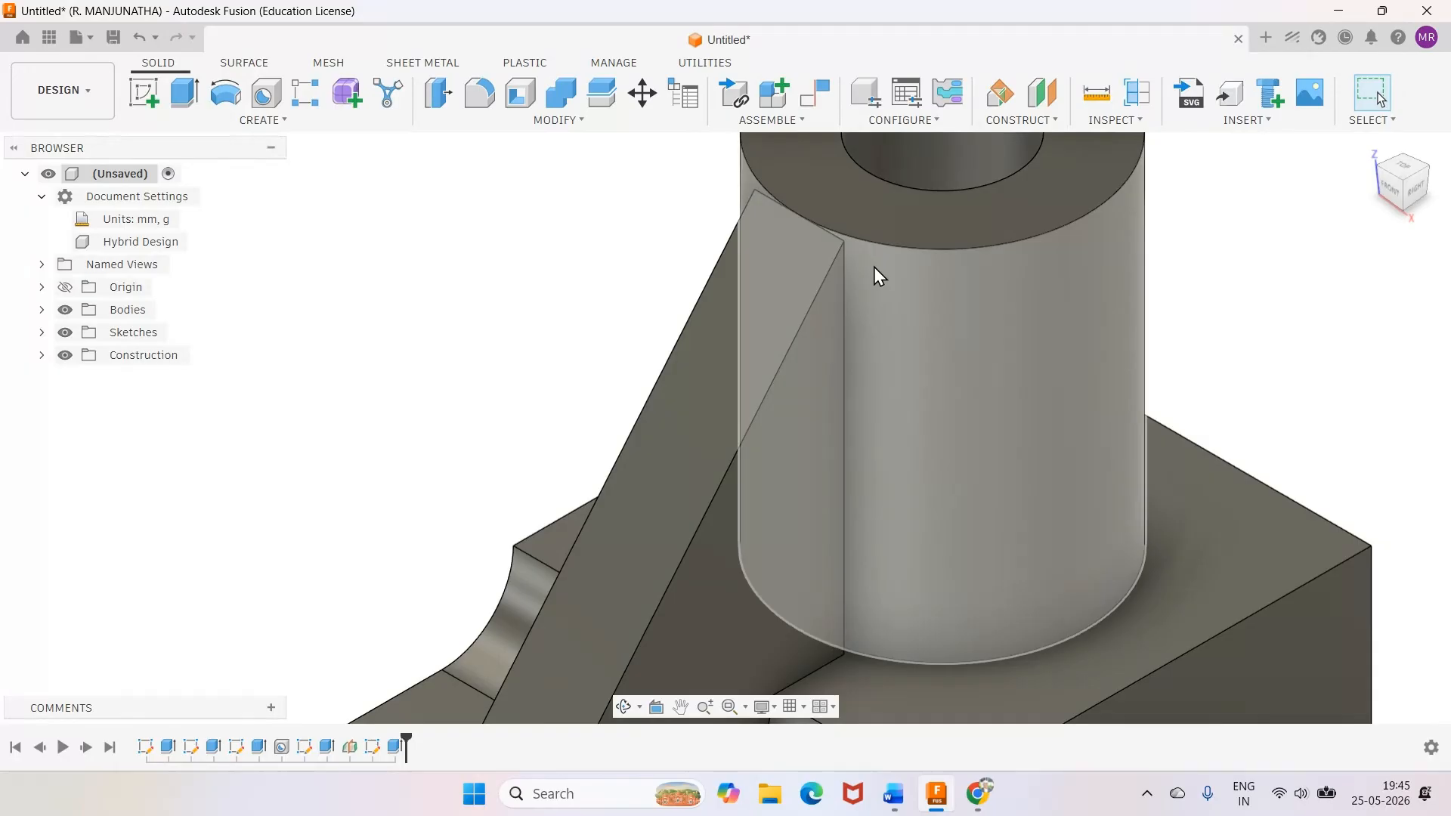
{"action": "scroll", "coordinate": [874, 266], "scroll_direction": "down", "scroll_amount": 4}
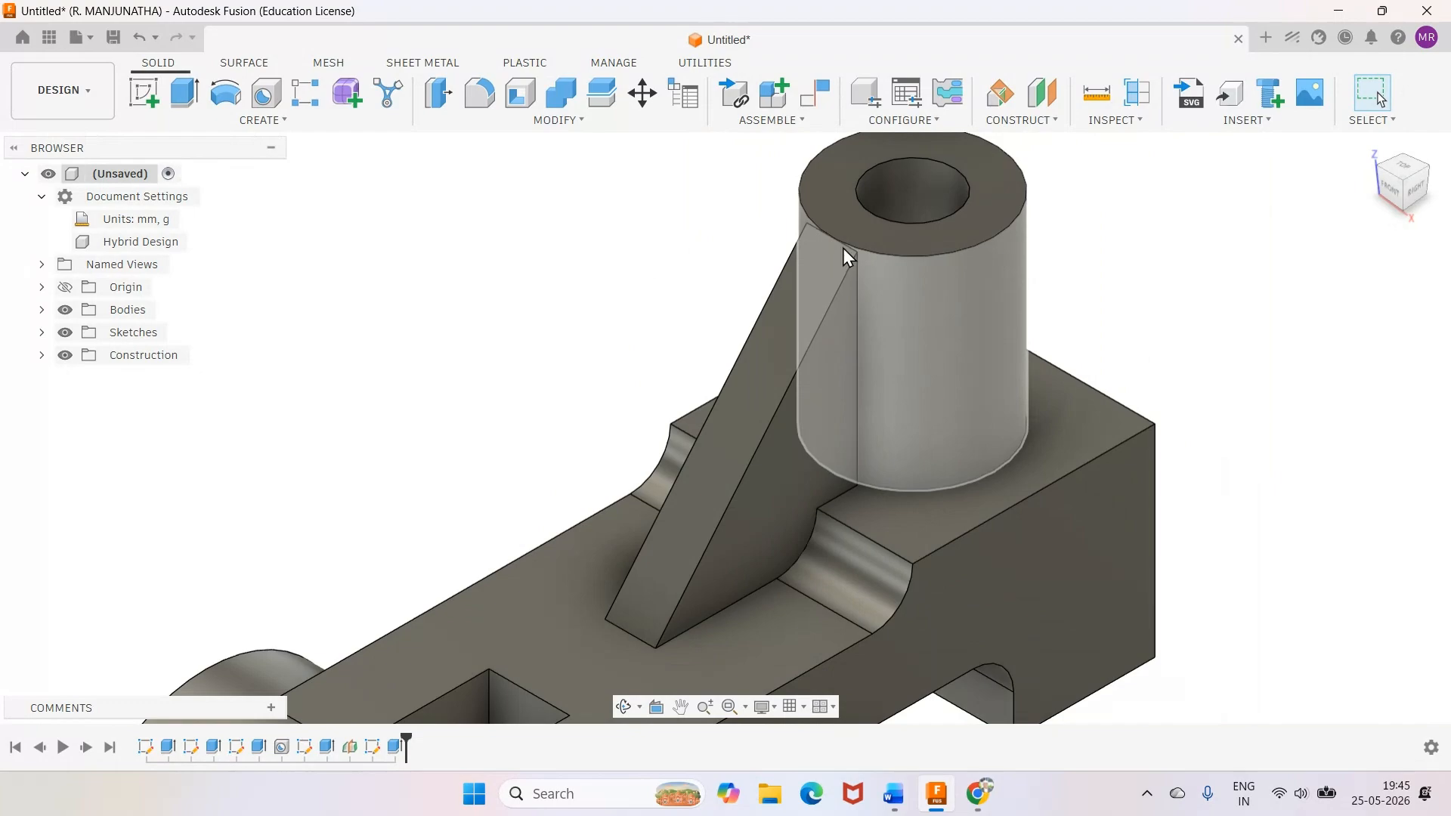
{"action": "scroll", "coordinate": [842, 234], "scroll_direction": "up", "scroll_amount": 5}
{"action": "scroll", "coordinate": [842, 234], "scroll_direction": "up", "scroll_amount": 6}
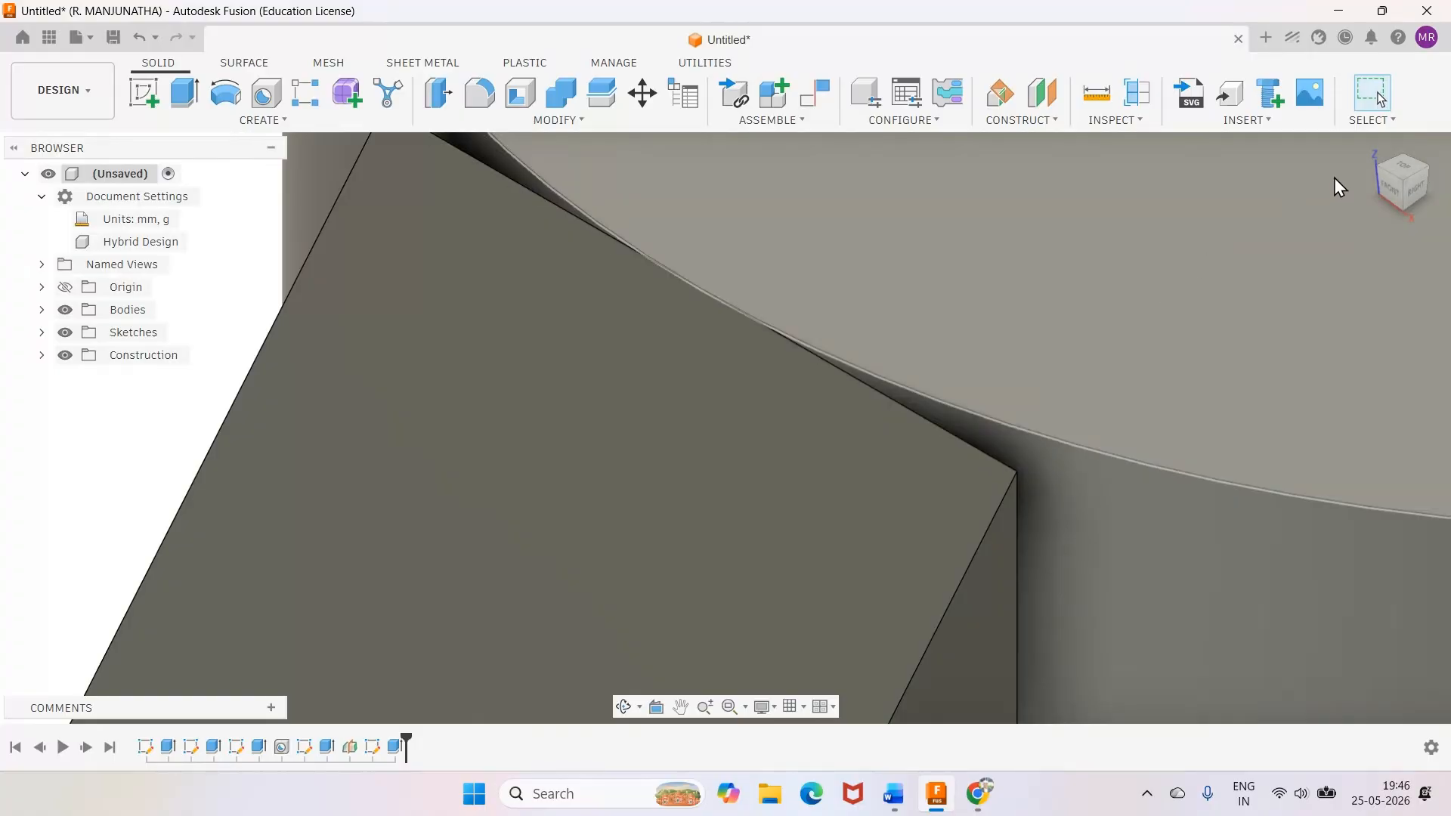
{"action": "left_click", "coordinate": [1370, 148]}
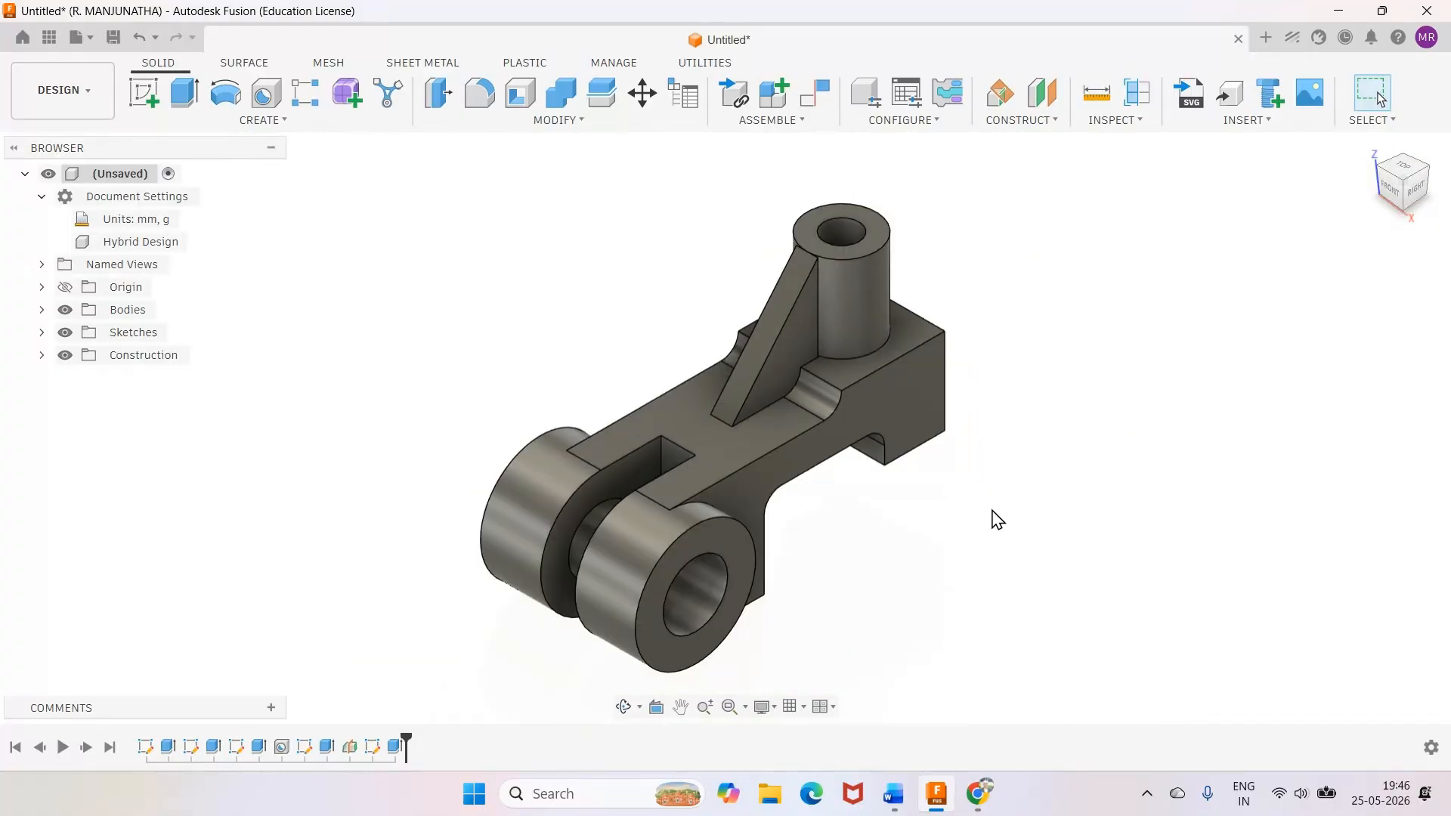
{"action": "left_click", "coordinate": [623, 705]}
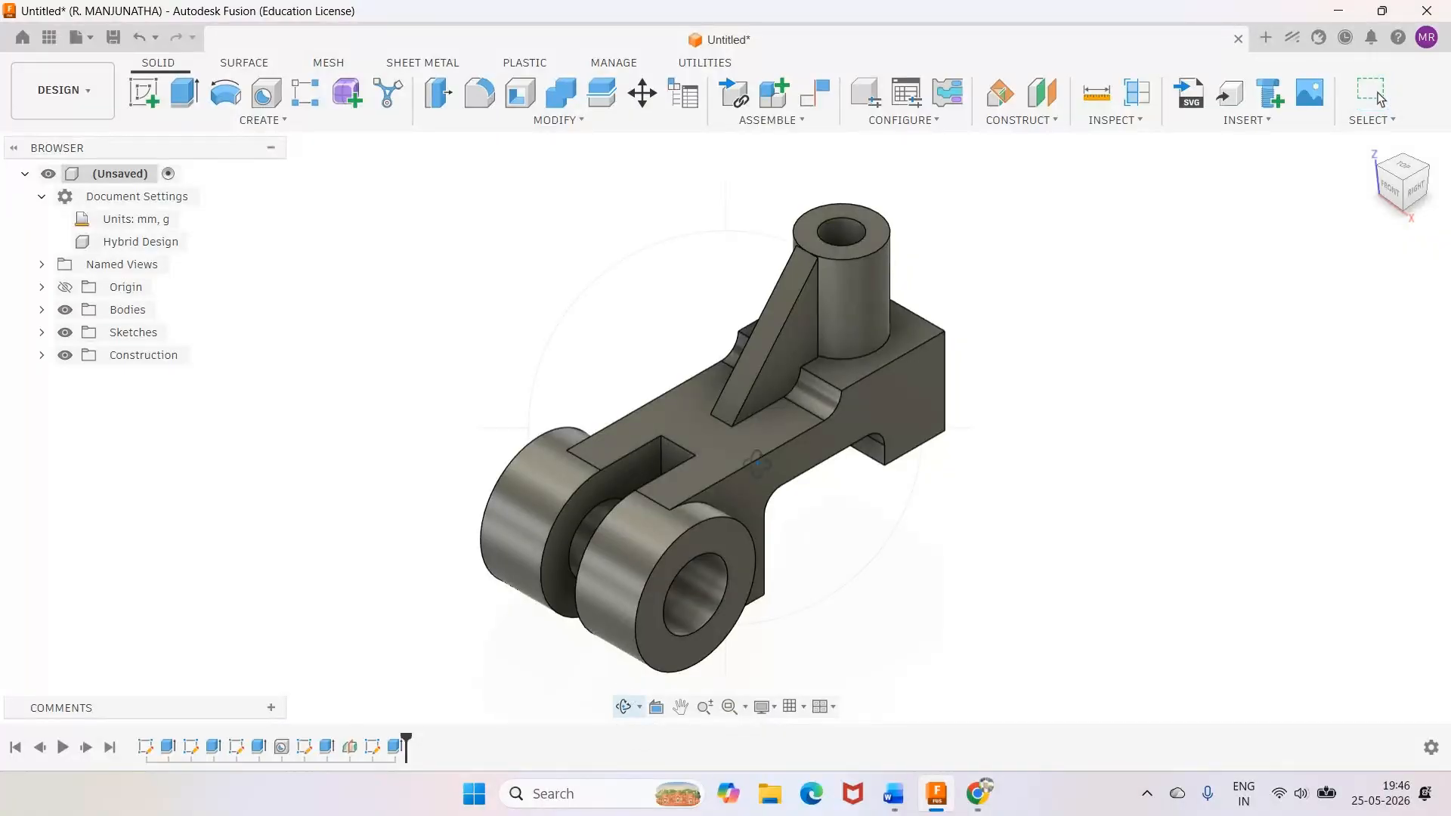
{"action": "left_click_drag", "start_coordinate": [771, 431], "coordinate": [734, 488]}
{"action": "scroll", "coordinate": [846, 379], "scroll_direction": "up", "scroll_amount": 5}
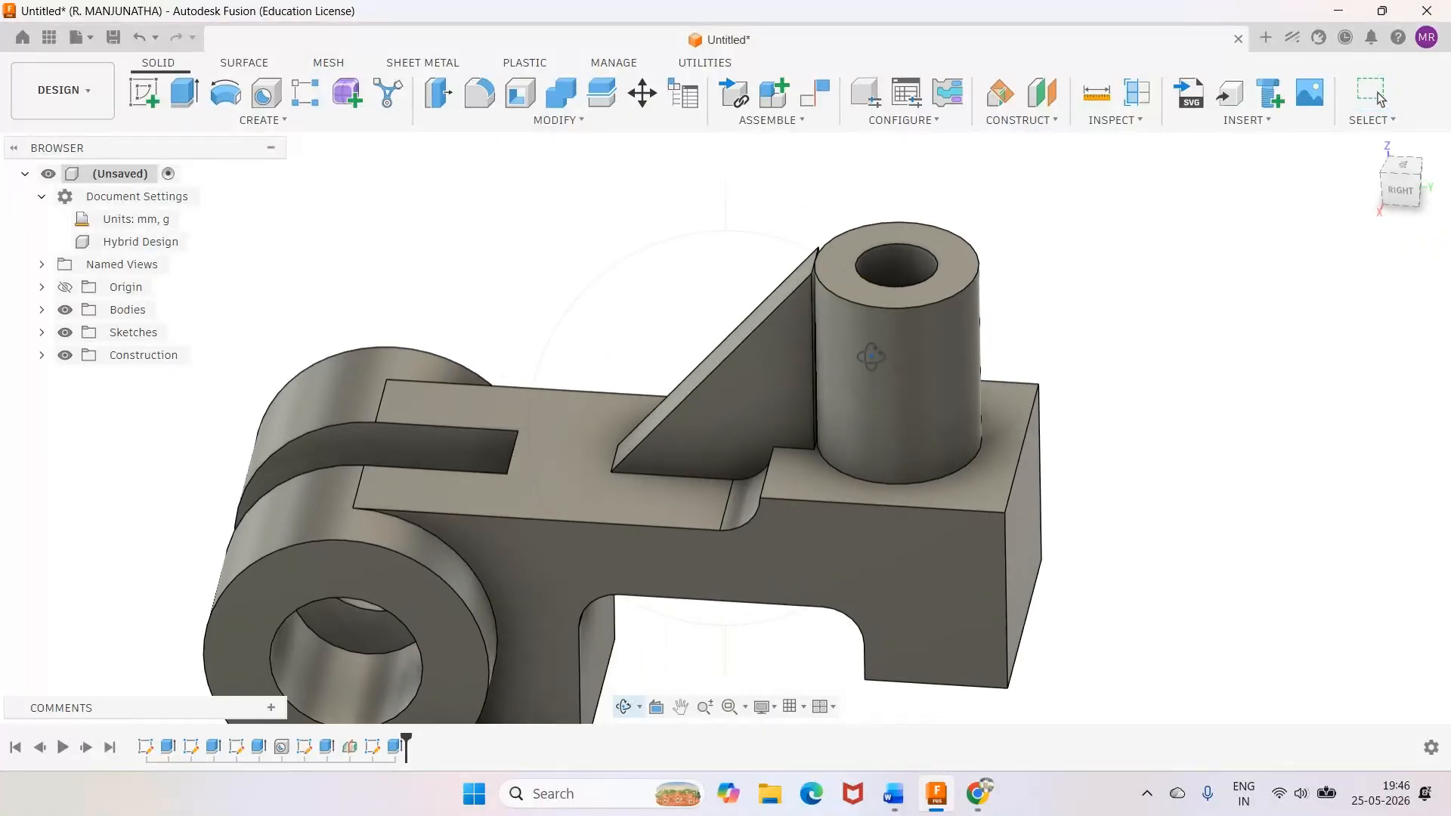
{"action": "left_click_drag", "start_coordinate": [847, 333], "coordinate": [817, 365]}
{"action": "right_click", "coordinate": [691, 202]}
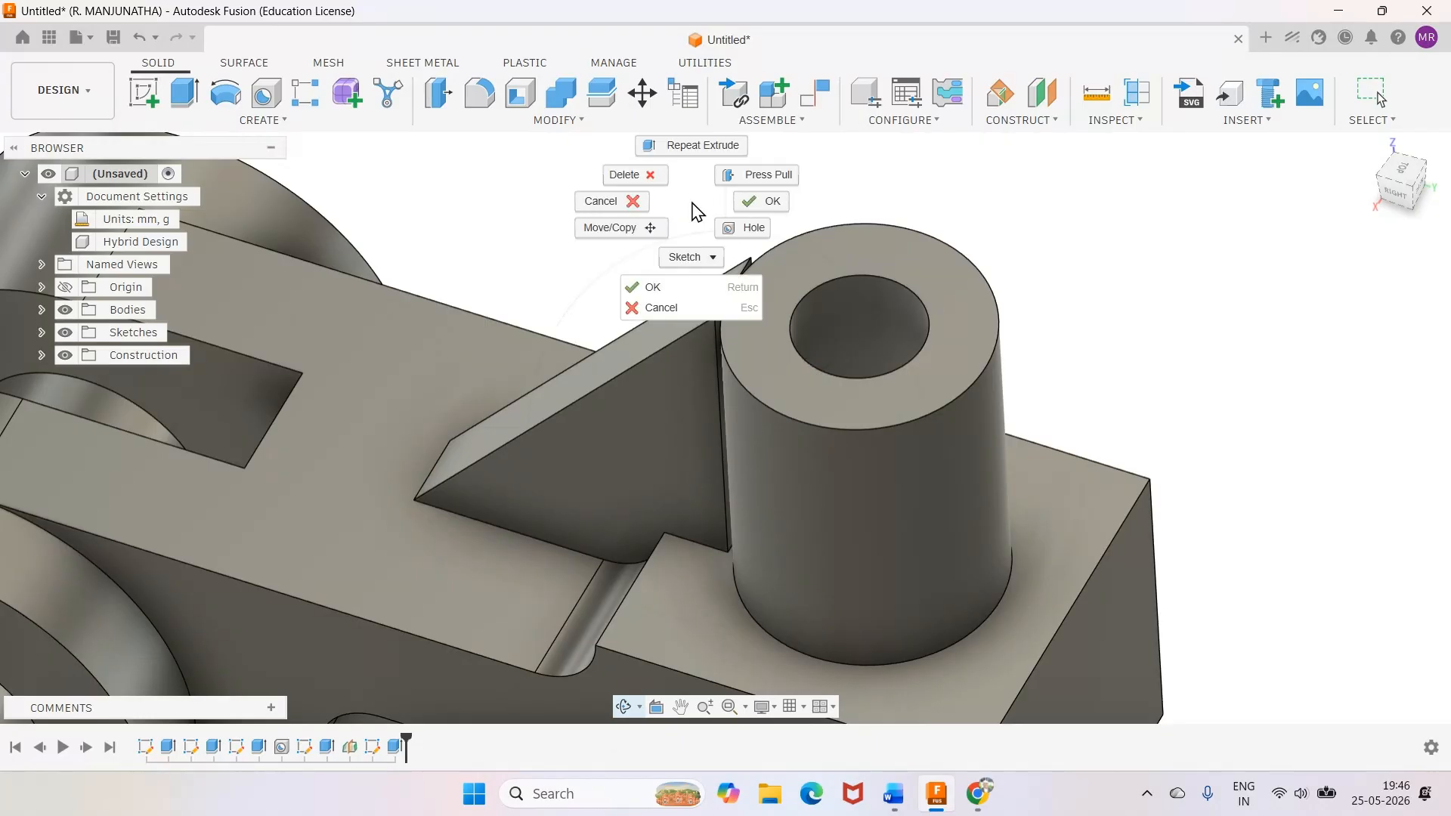
{"action": "left_click", "coordinate": [663, 287]}
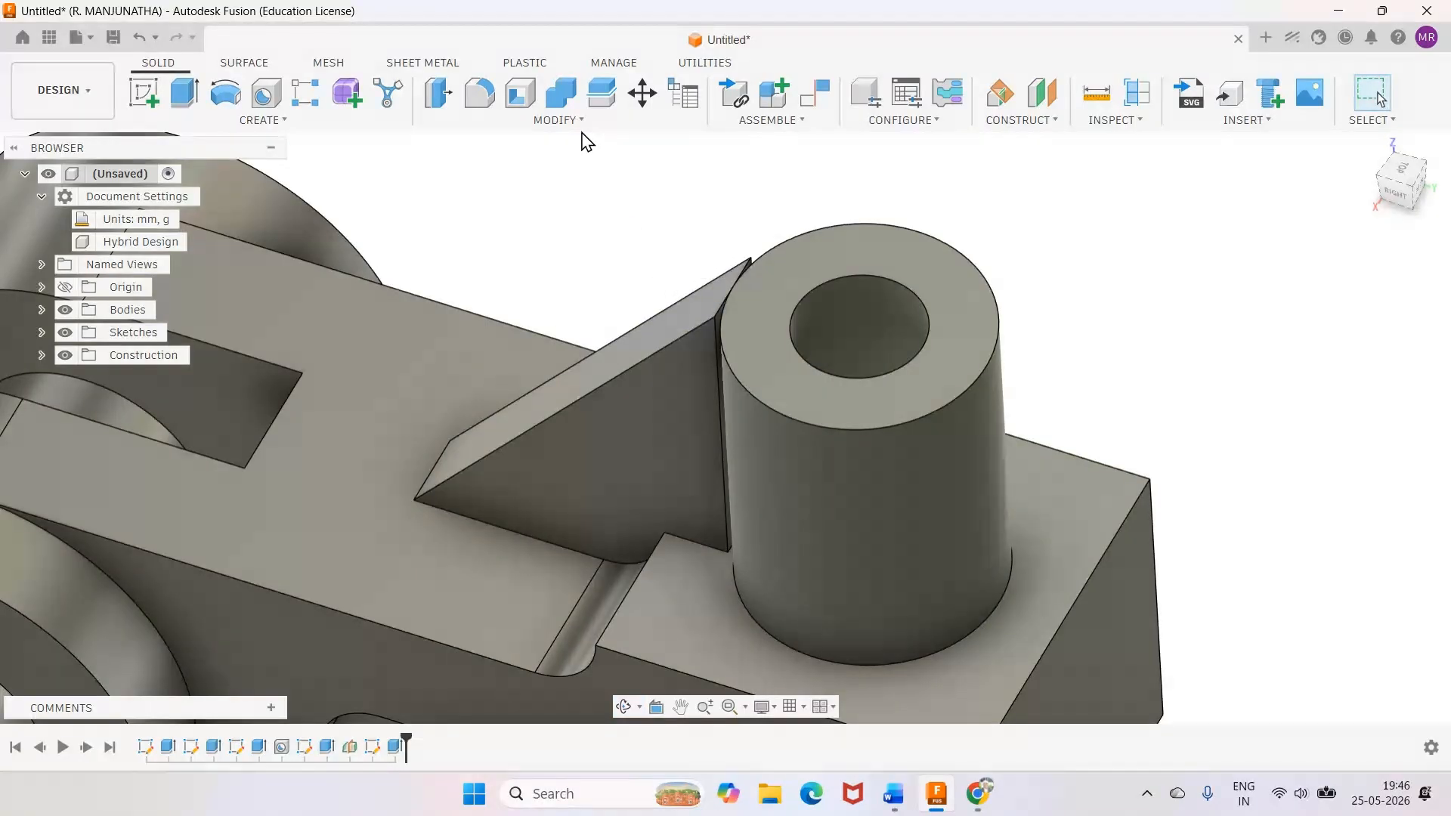
{"action": "left_click", "coordinate": [440, 100]}
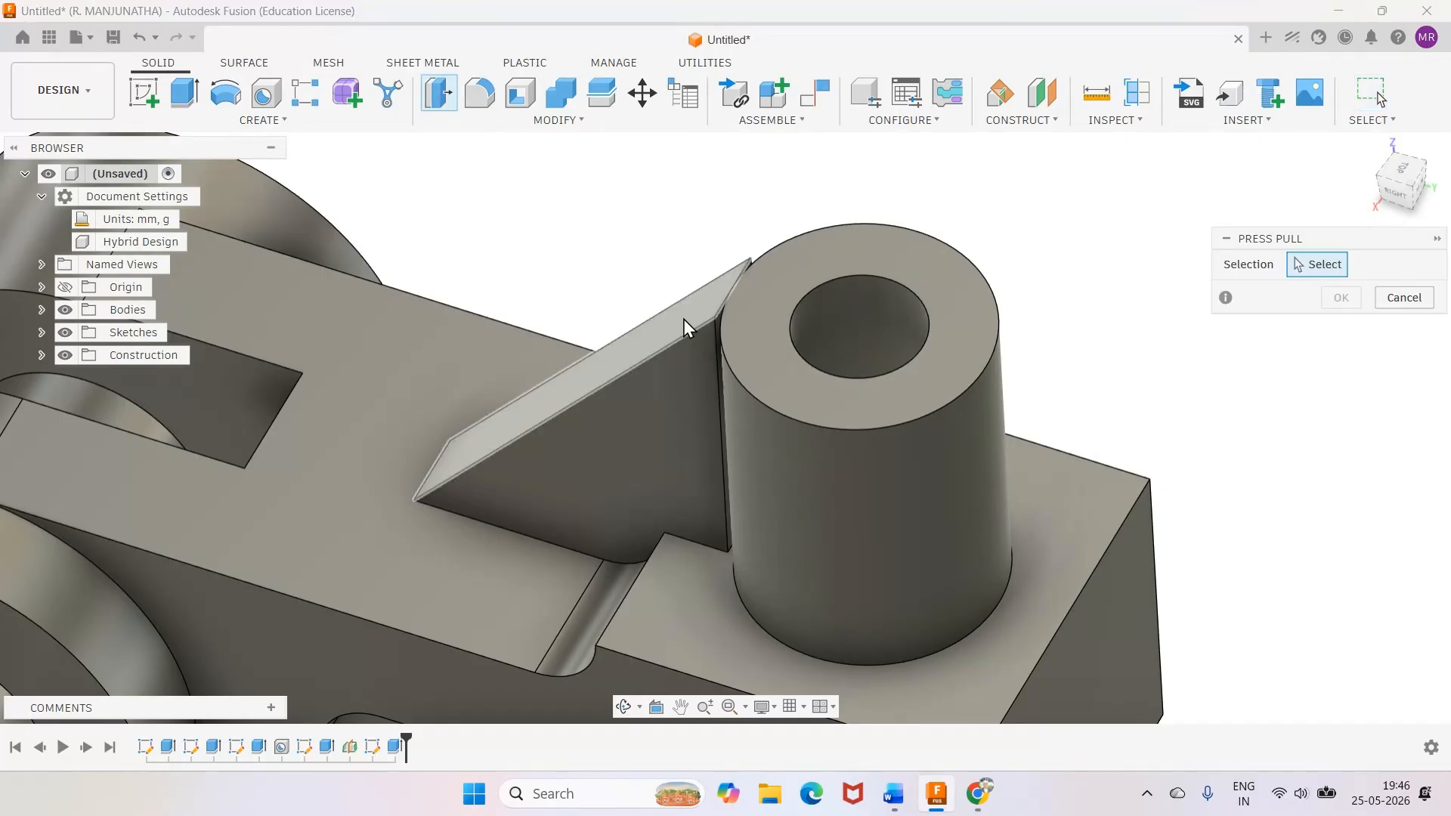
{"action": "scroll", "coordinate": [717, 335], "scroll_direction": "up", "scroll_amount": 3}
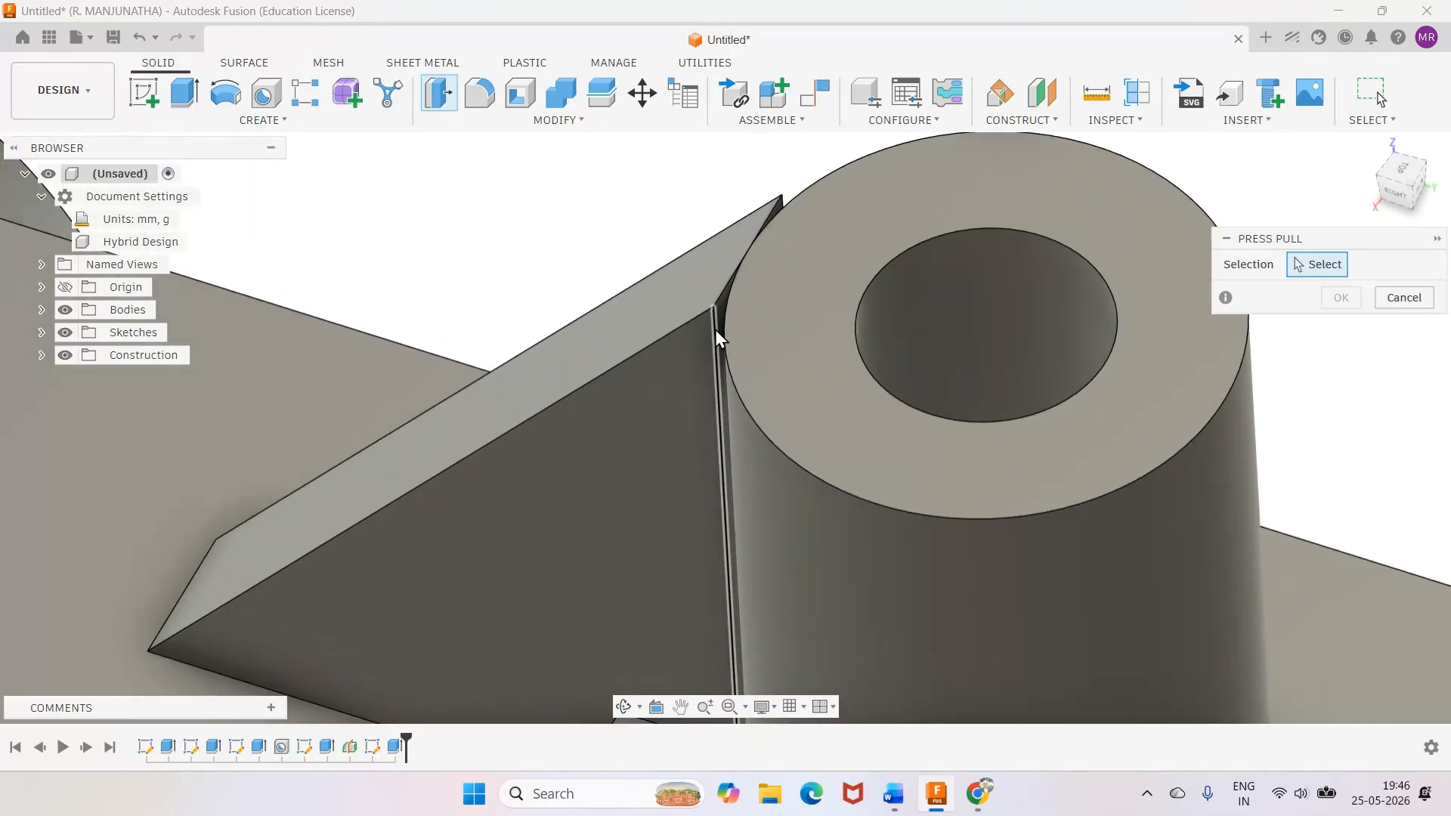
{"action": "scroll", "coordinate": [715, 330], "scroll_direction": "up", "scroll_amount": 3}
{"action": "left_click", "coordinate": [720, 311]}
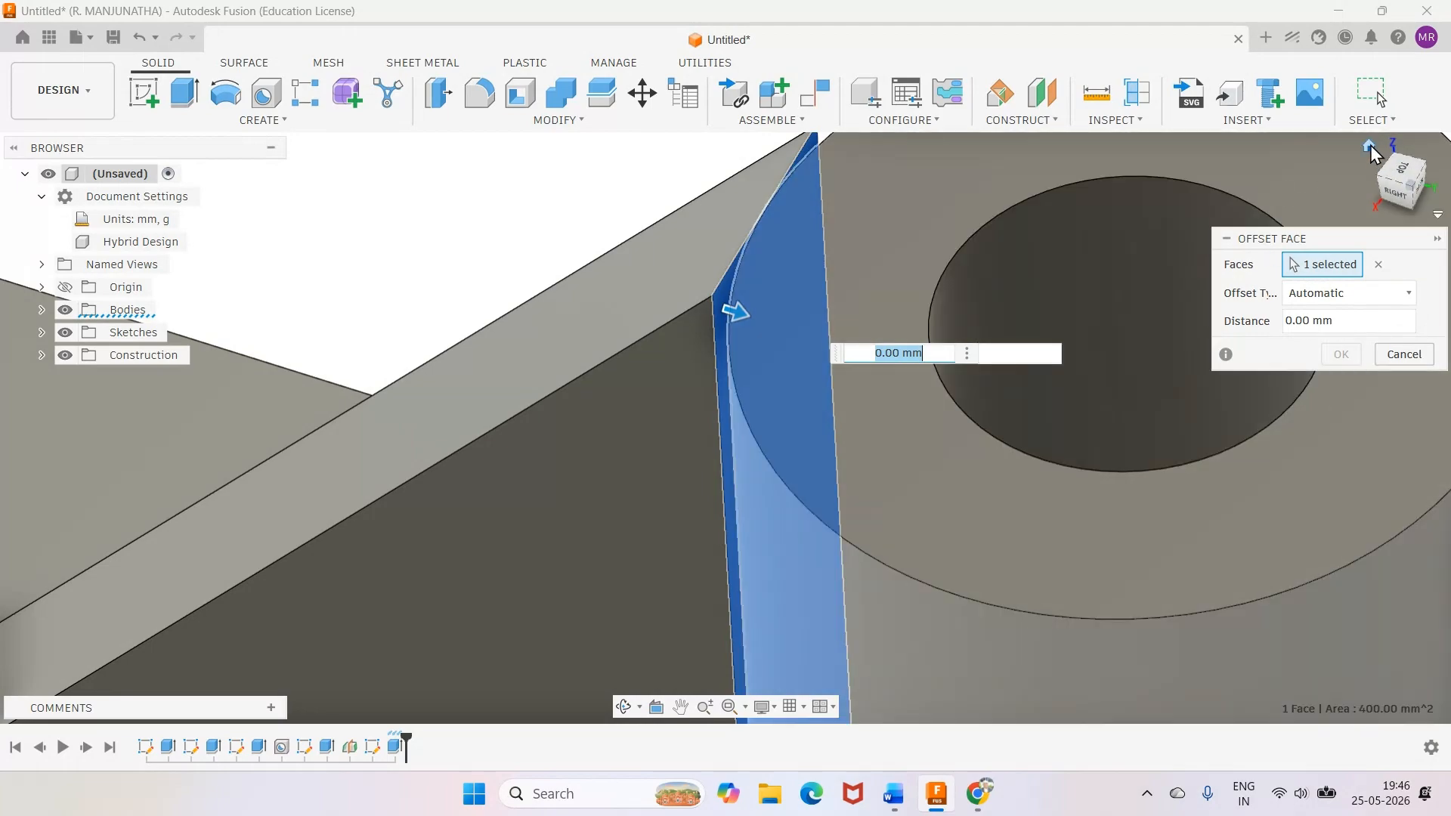
{"action": "left_click", "coordinate": [1376, 145]}
{"action": "left_click", "coordinate": [876, 296]}
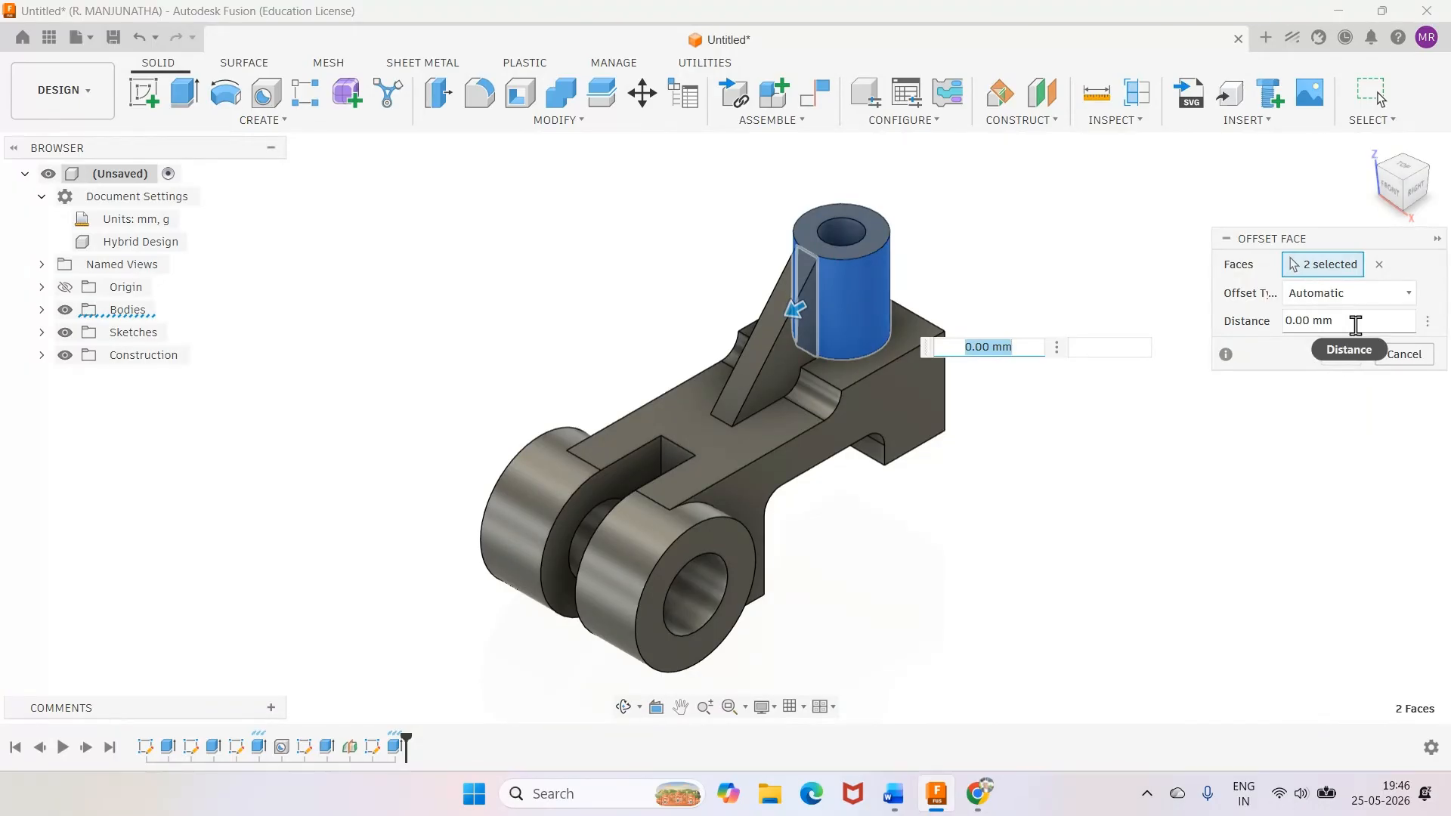
{"action": "left_click", "coordinate": [1403, 355]}
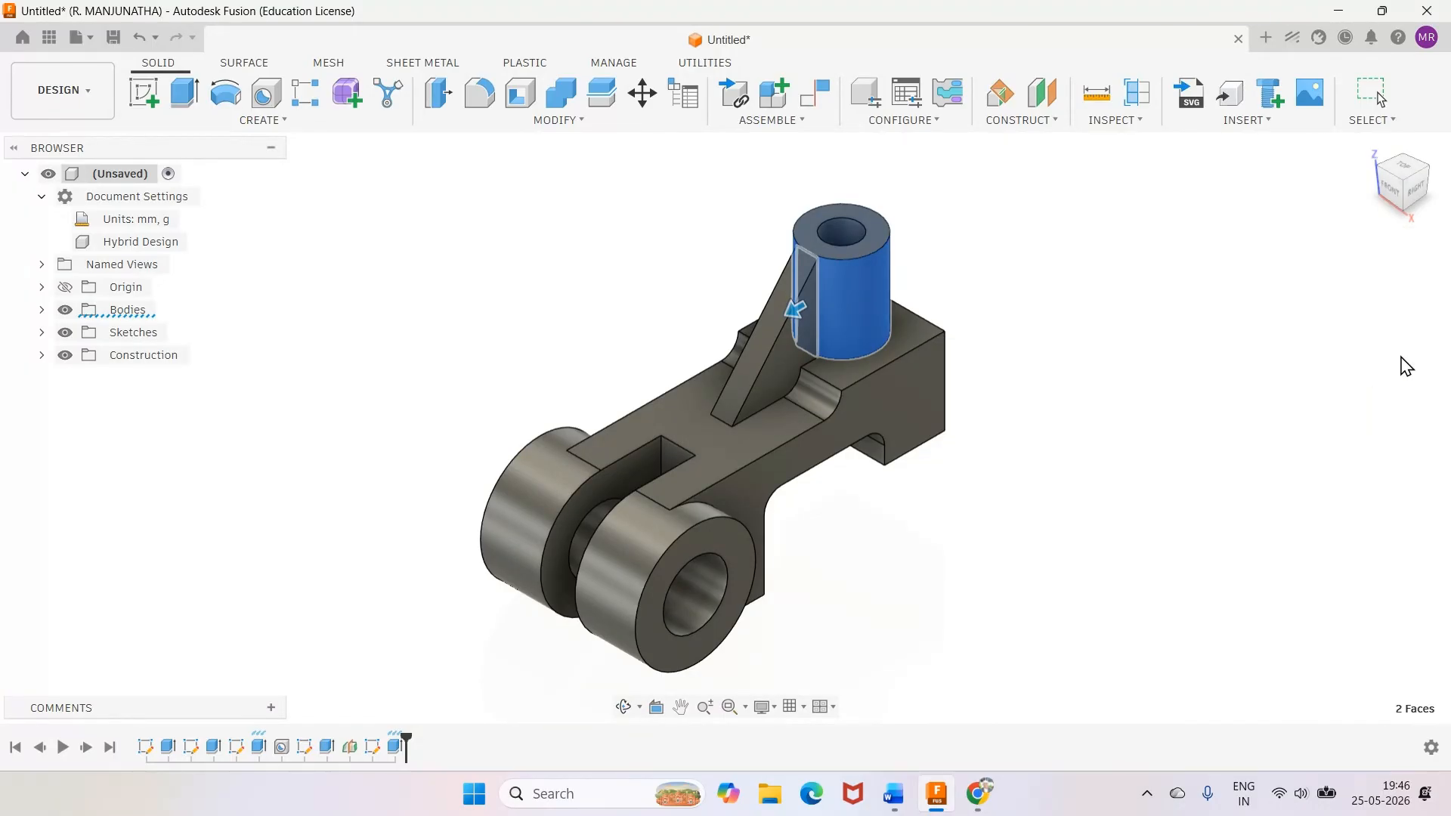
Delete the rib's extrusion together with its sketch and the construction plane it was drawn on
{"action": "scroll", "coordinate": [920, 293], "scroll_direction": "up", "scroll_amount": 2}
{"action": "scroll", "coordinate": [921, 293], "scroll_direction": "up", "scroll_amount": 3}
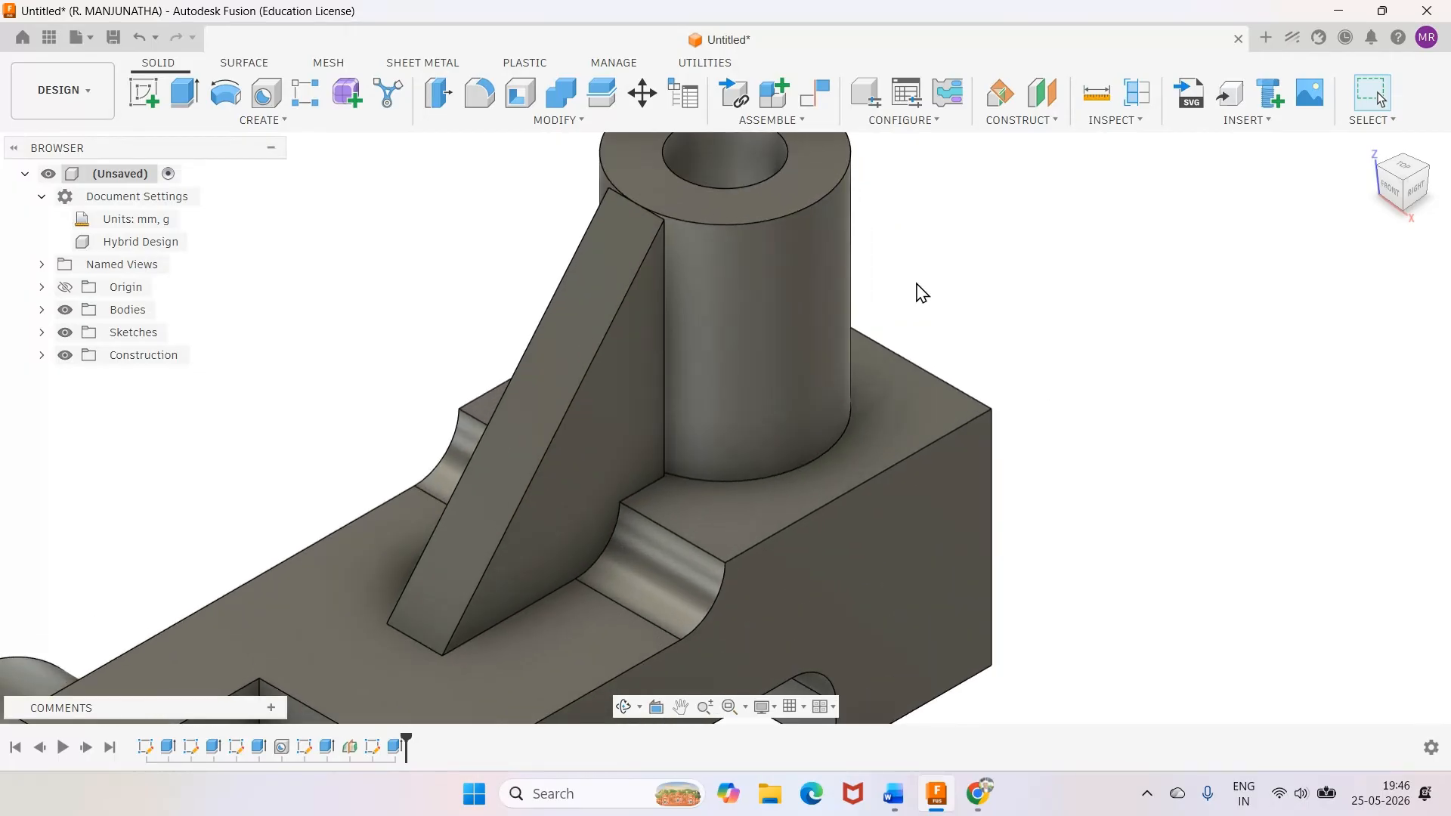
{"action": "scroll", "coordinate": [921, 293], "scroll_direction": "down", "scroll_amount": 3}
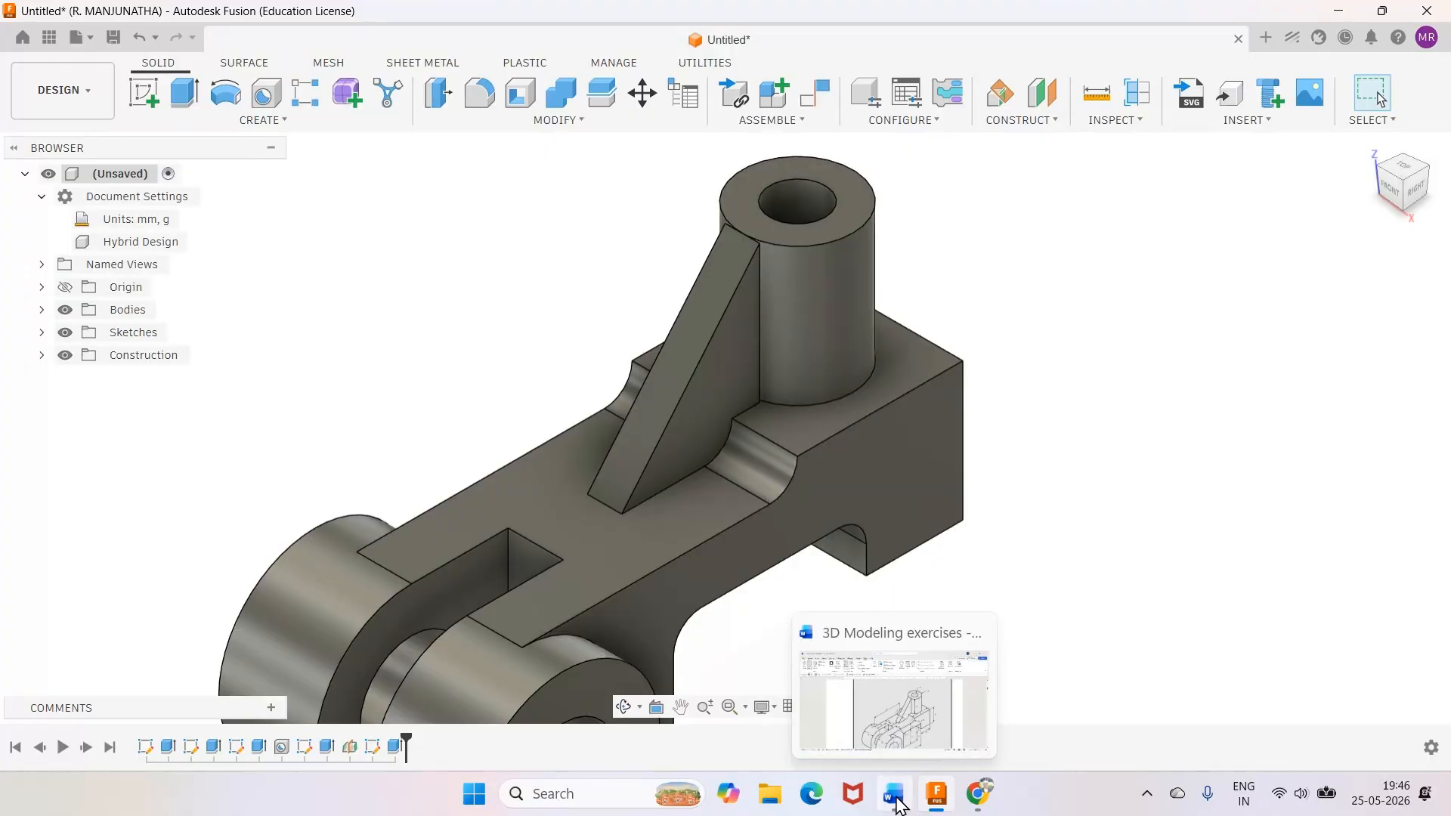
{"action": "right_click", "coordinate": [396, 748]}
{"action": "left_click", "coordinate": [437, 604]}
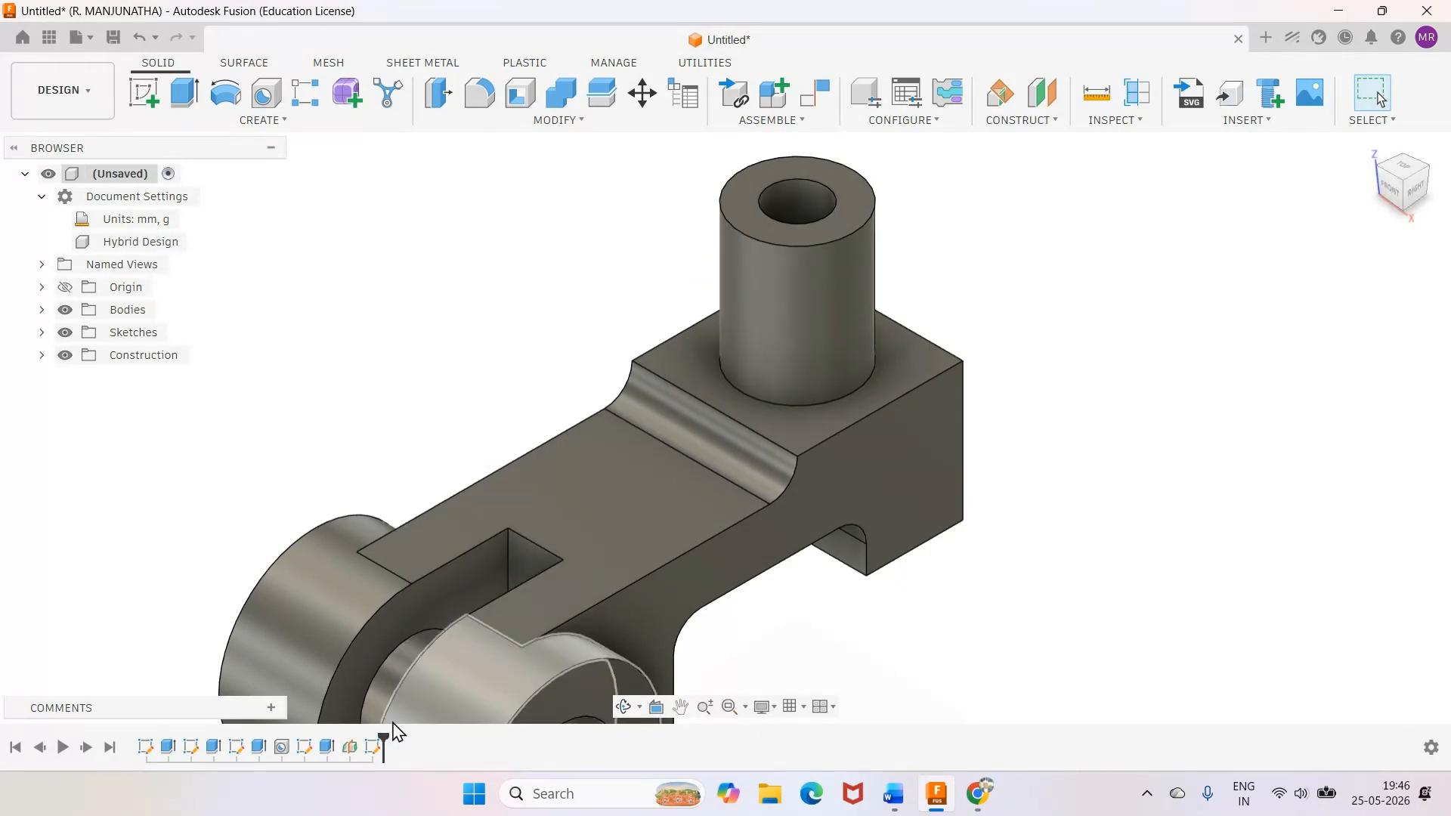
{"action": "left_click", "coordinate": [371, 748]}
{"action": "right_click", "coordinate": [372, 747]}
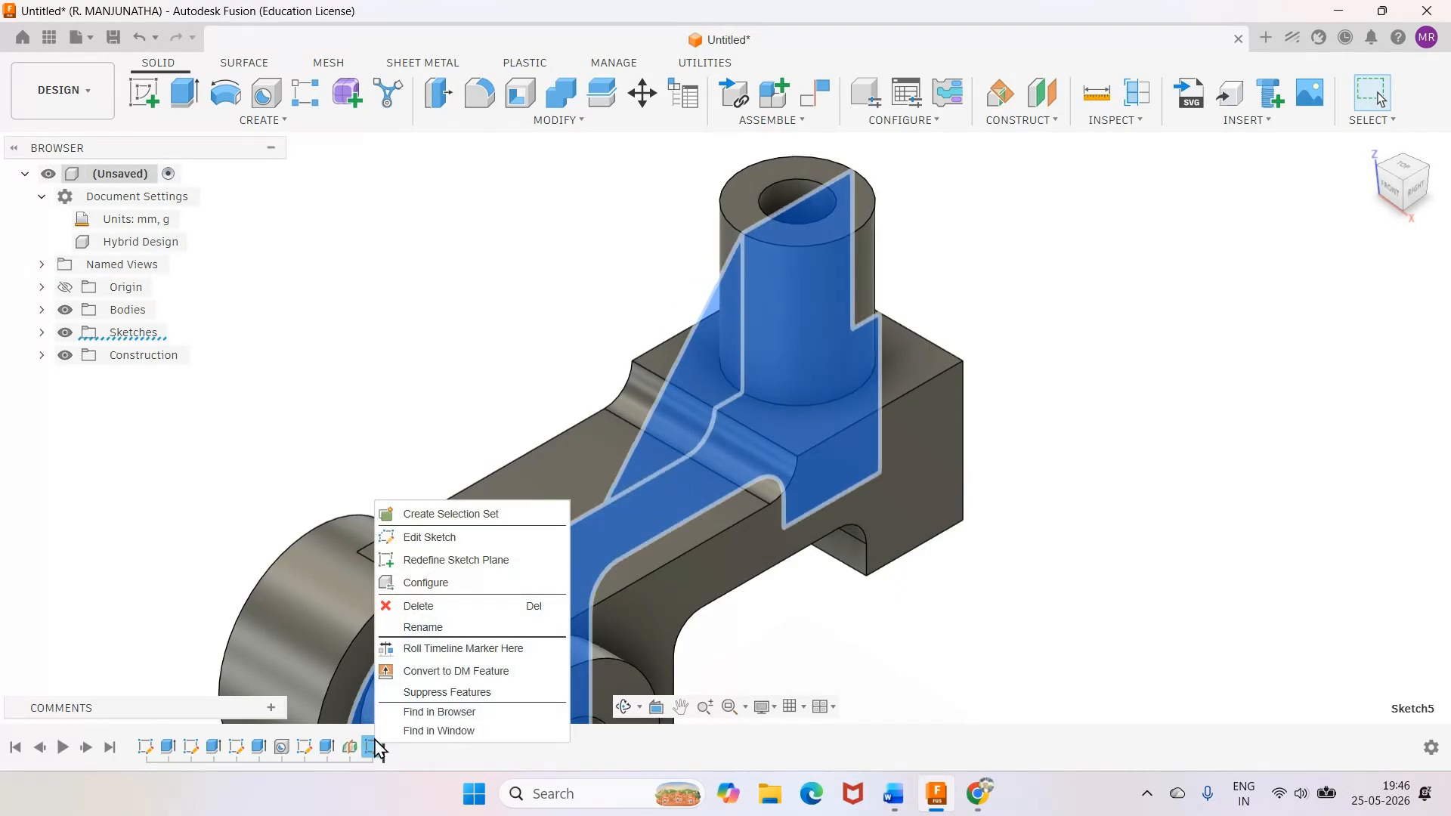
{"action": "left_click", "coordinate": [418, 607]}
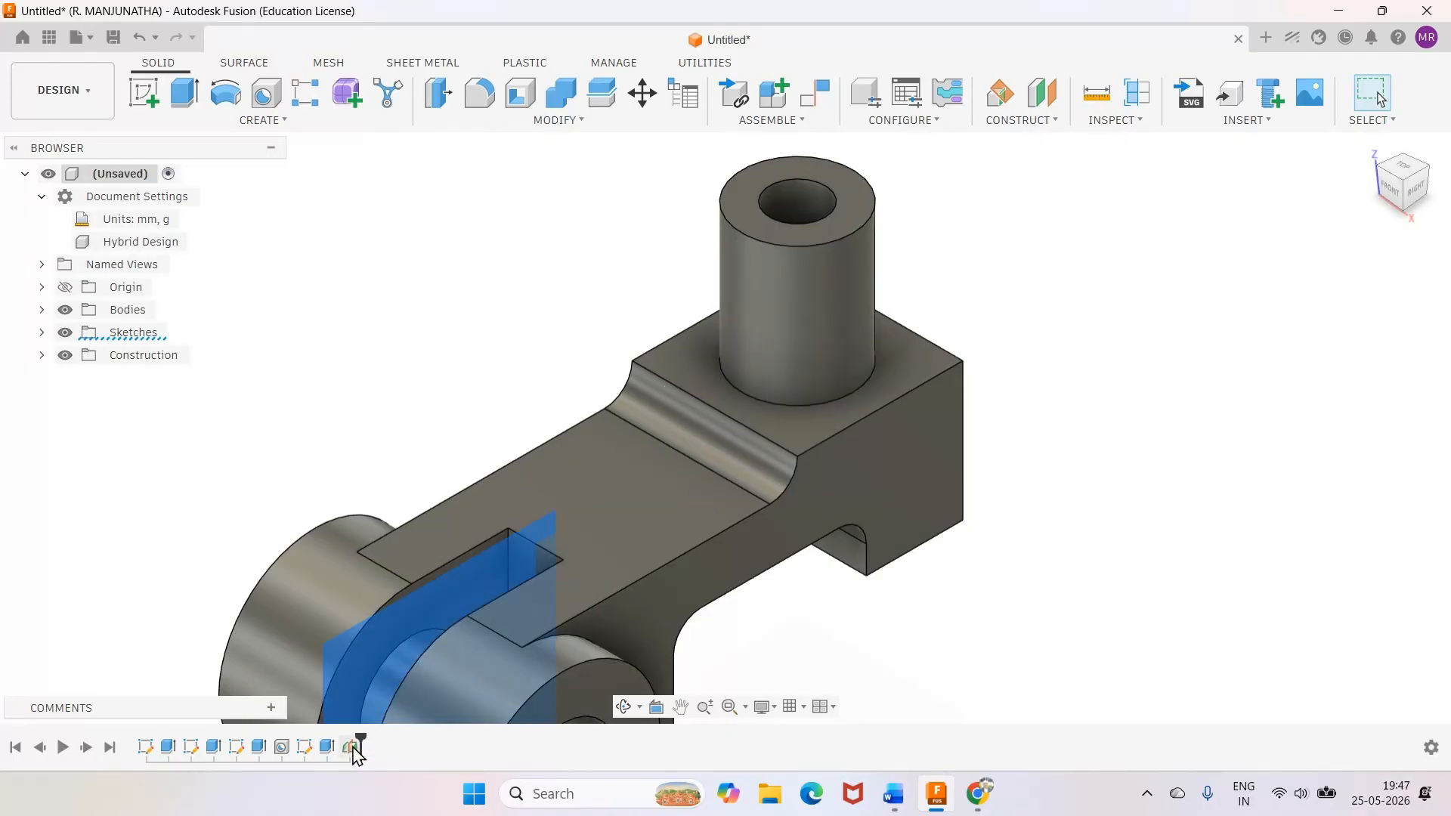
{"action": "right_click", "coordinate": [351, 748]}
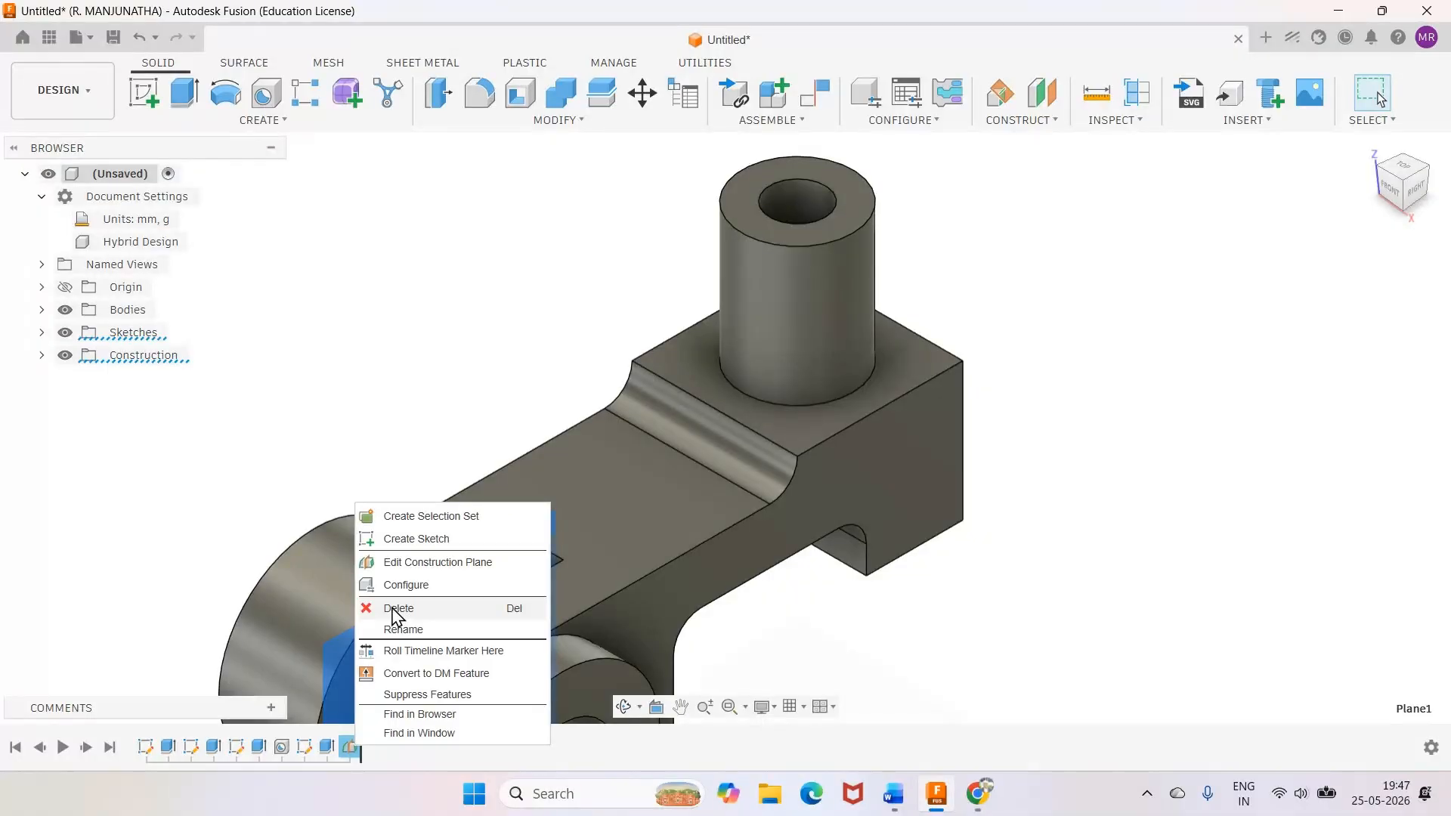
{"action": "left_click", "coordinate": [398, 608]}
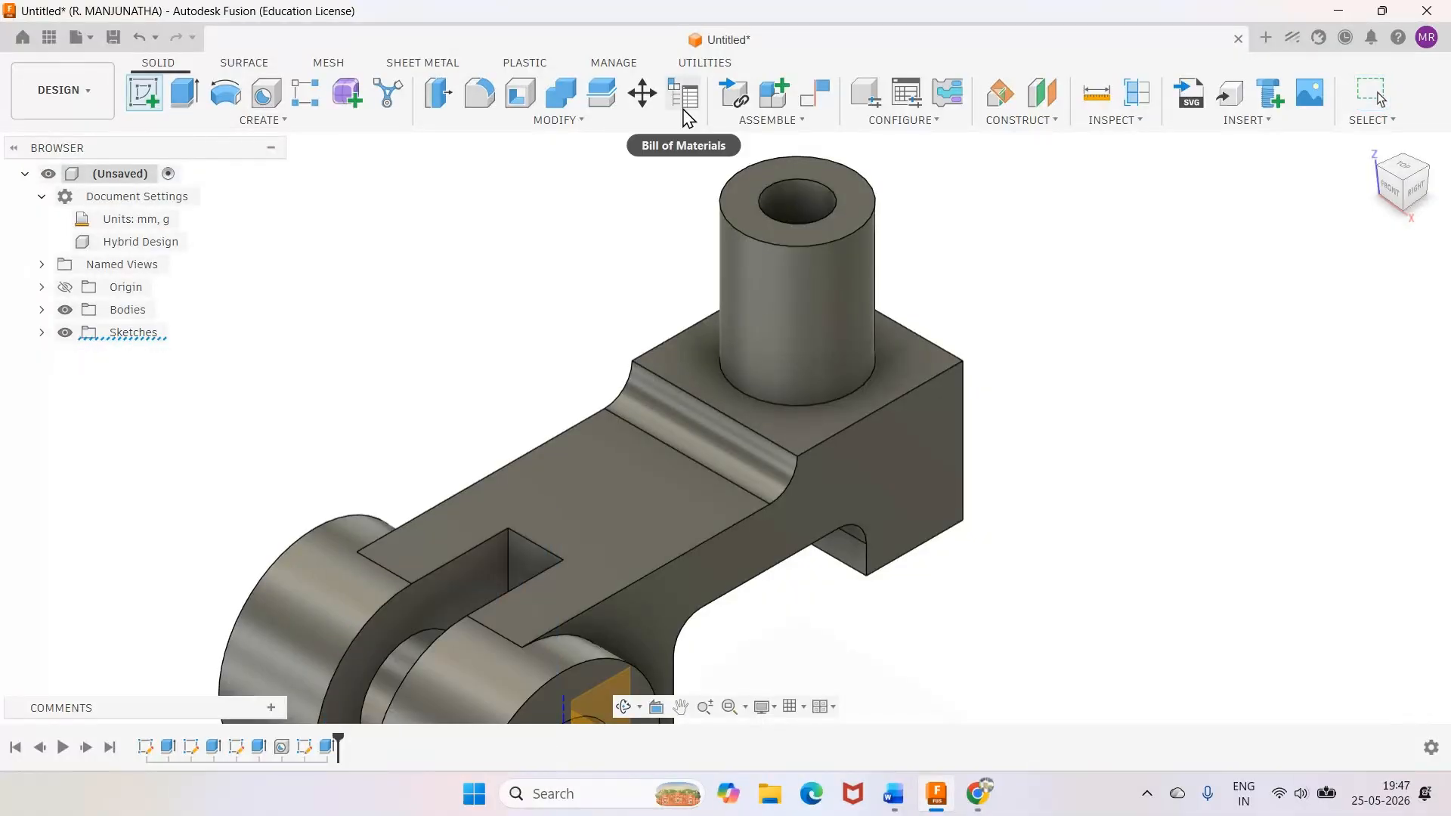
Start a sketch on the top face of the vertical boss and project the bracket body's outline into it
{"action": "left_click", "coordinate": [740, 204]}
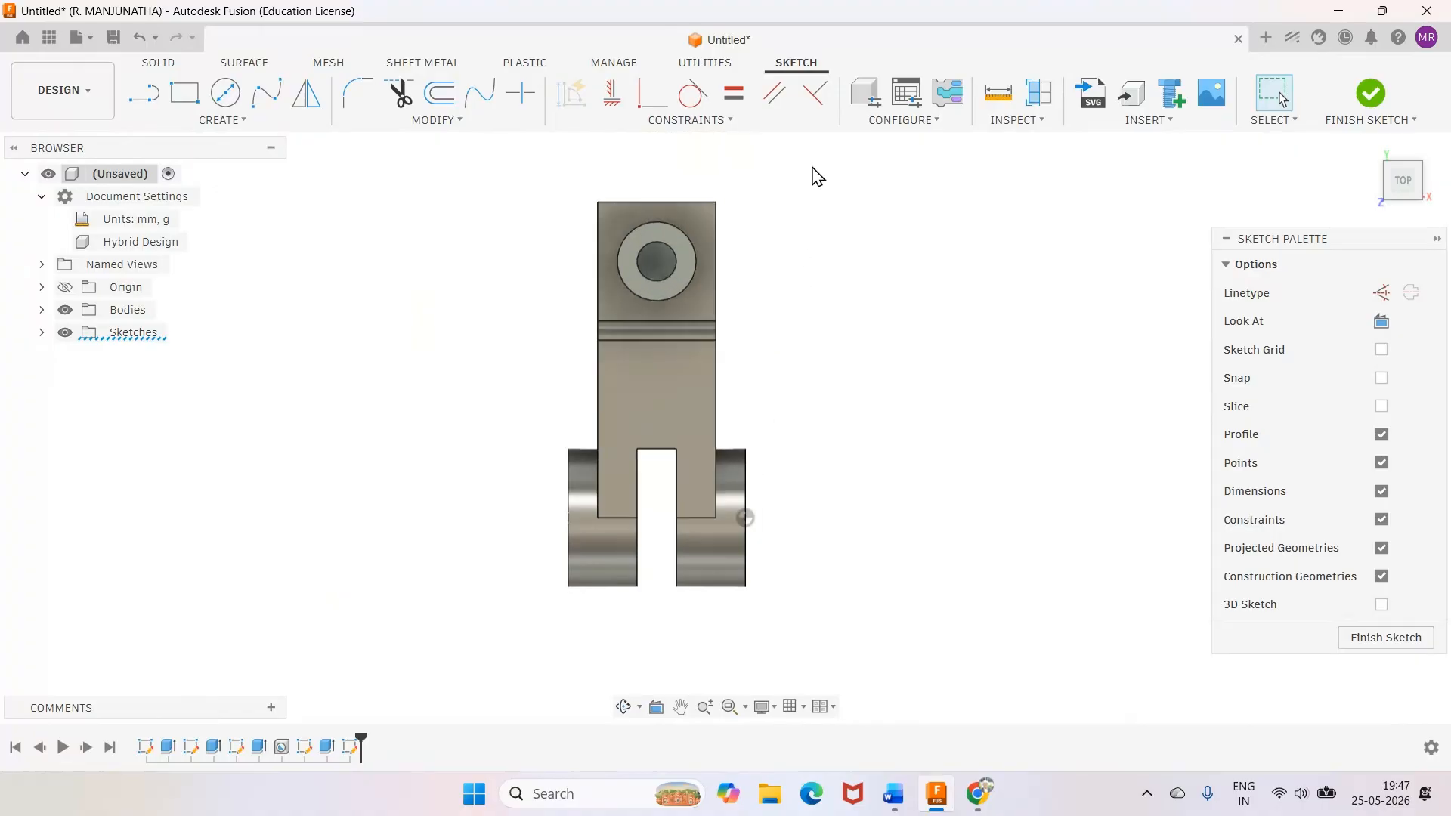
{"action": "scroll", "coordinate": [817, 176], "scroll_direction": "up", "scroll_amount": 5}
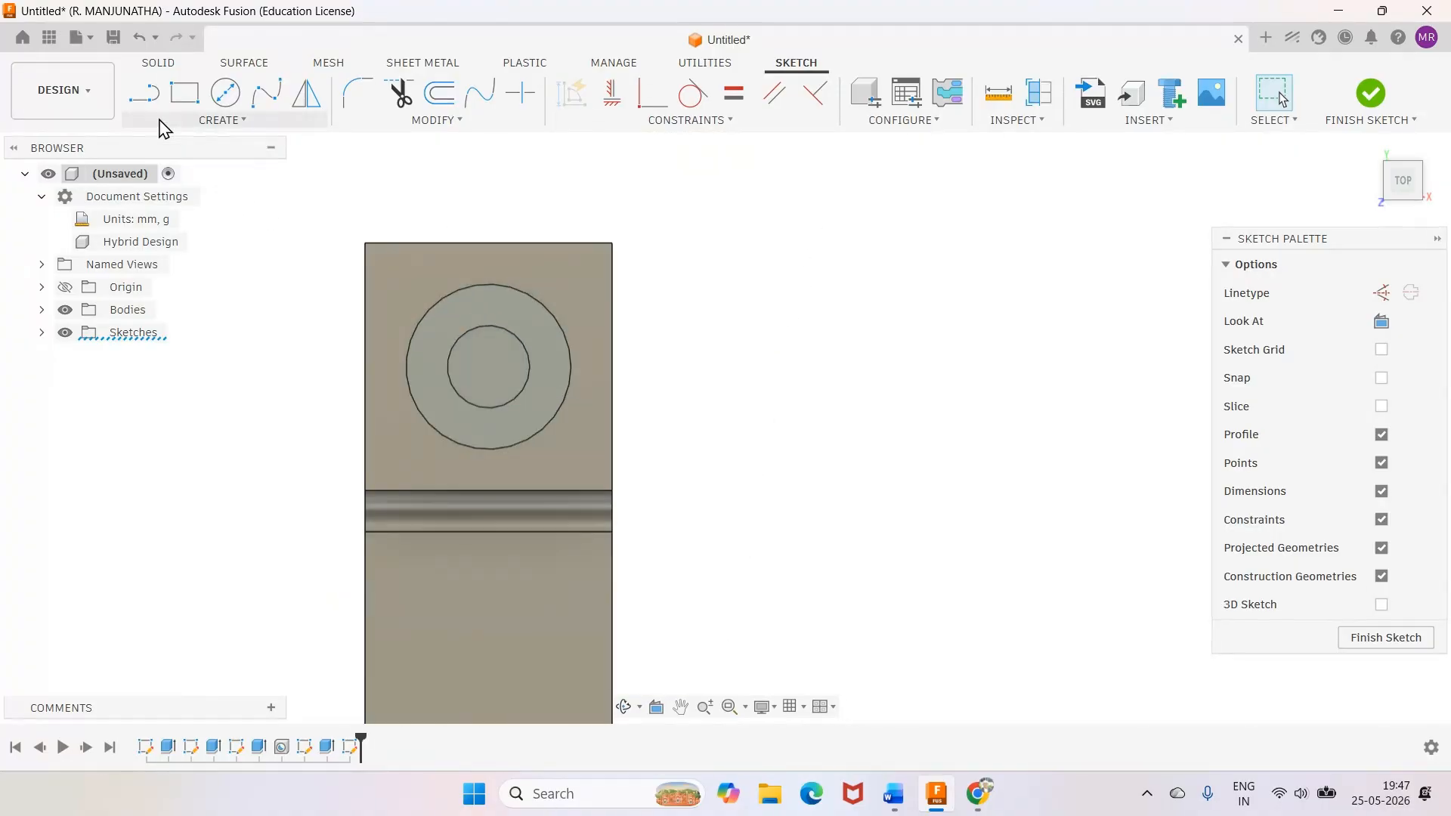
{"action": "key", "text": "p"}
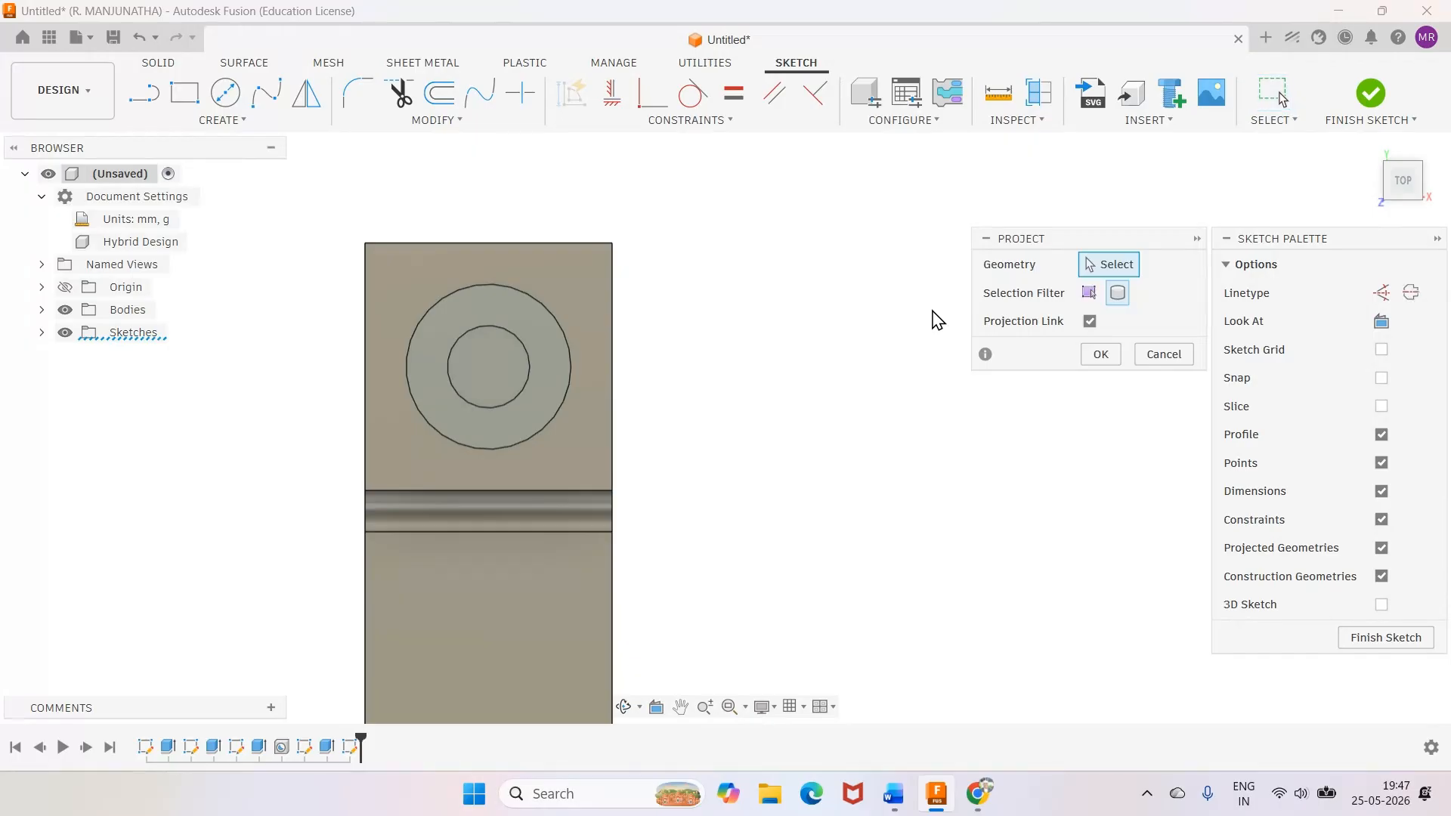
{"action": "left_click", "coordinate": [551, 469]}
{"action": "left_click", "coordinate": [1100, 355]}
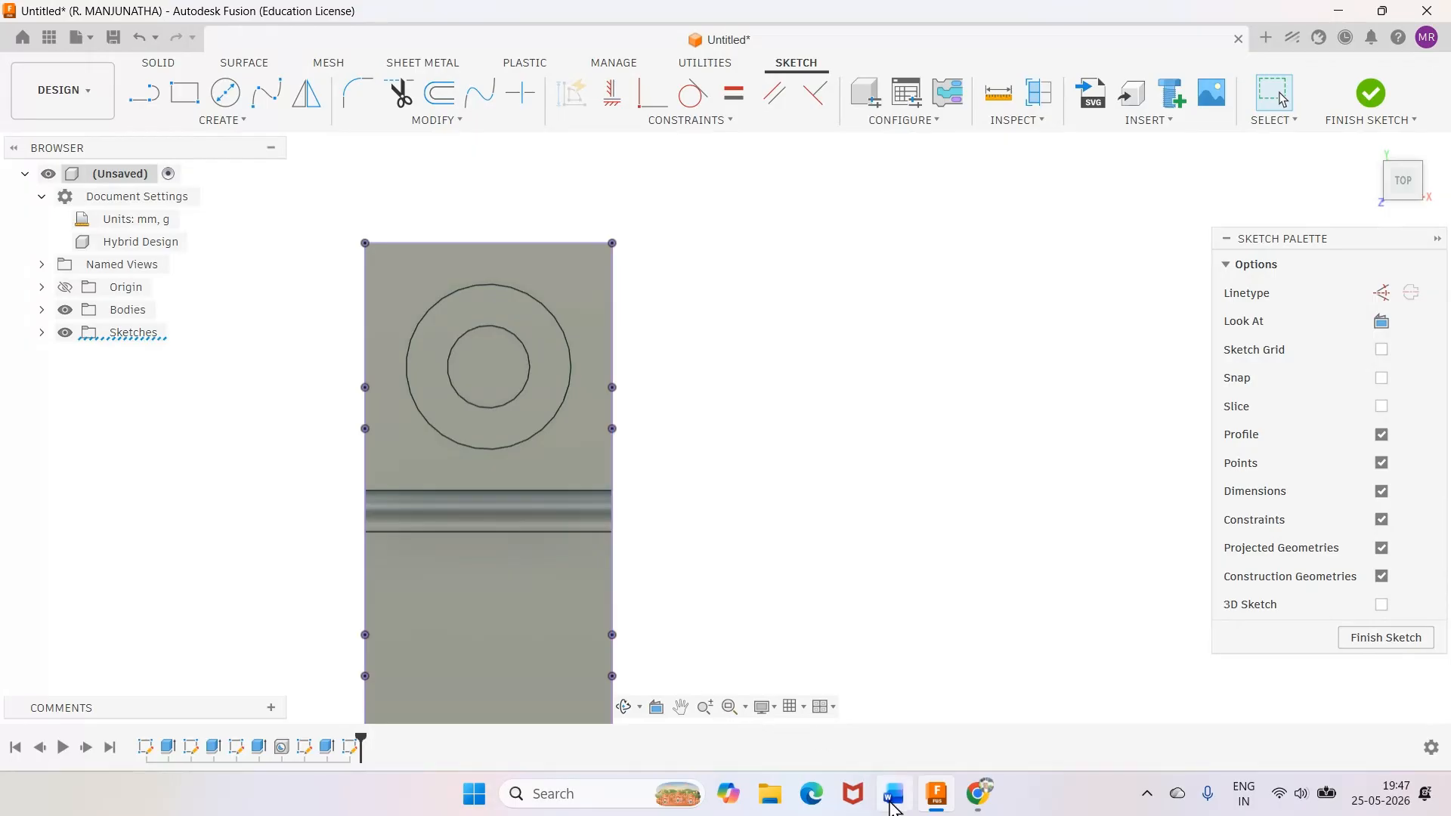
Check the rib in the Word drawing and draw a lengthwise rectangle about 8 mm wide from inside the boss ring past the curved step
{"action": "left_click", "coordinate": [894, 793]}
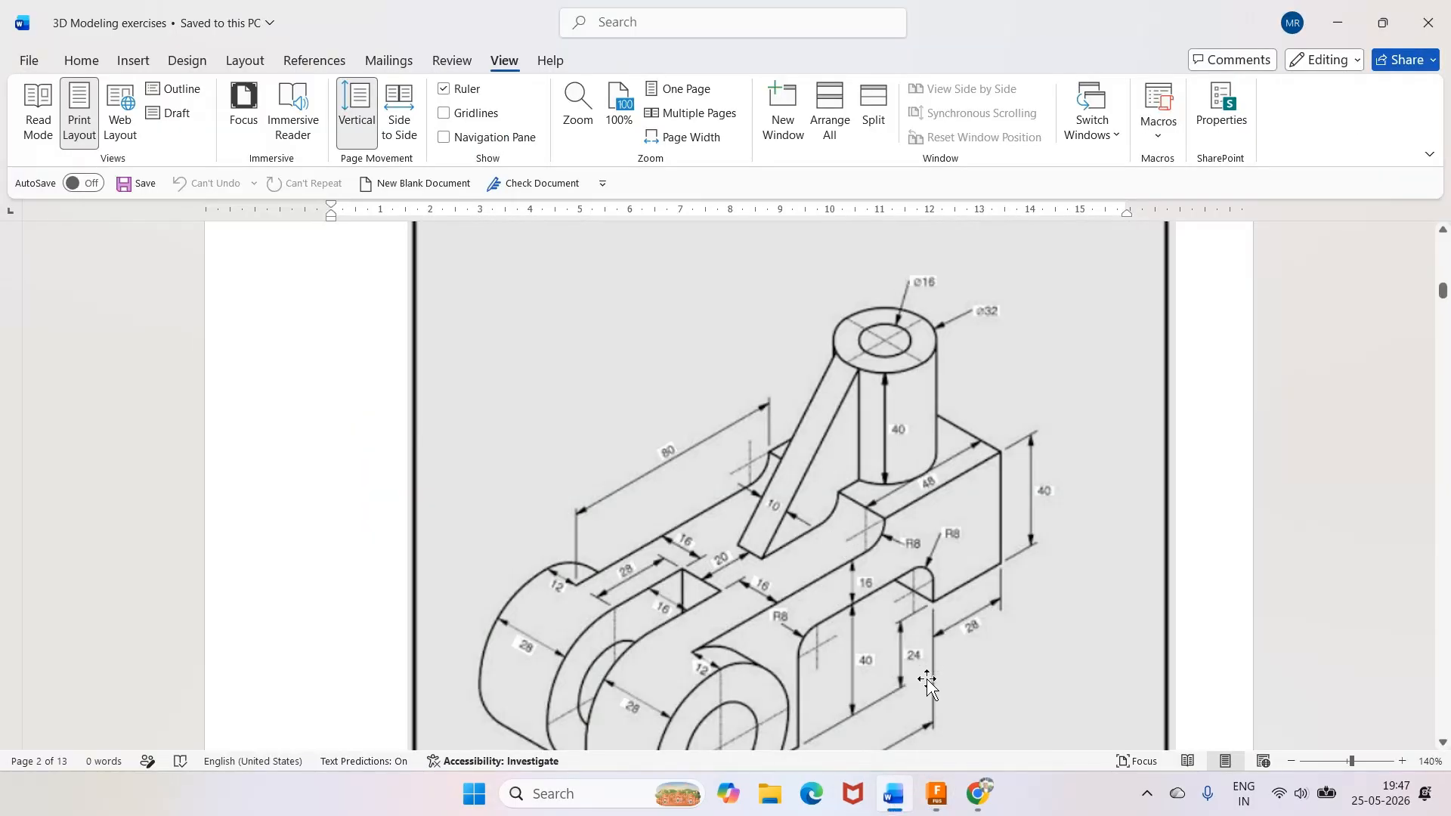
{"action": "mouse_move", "coordinate": [937, 804]}
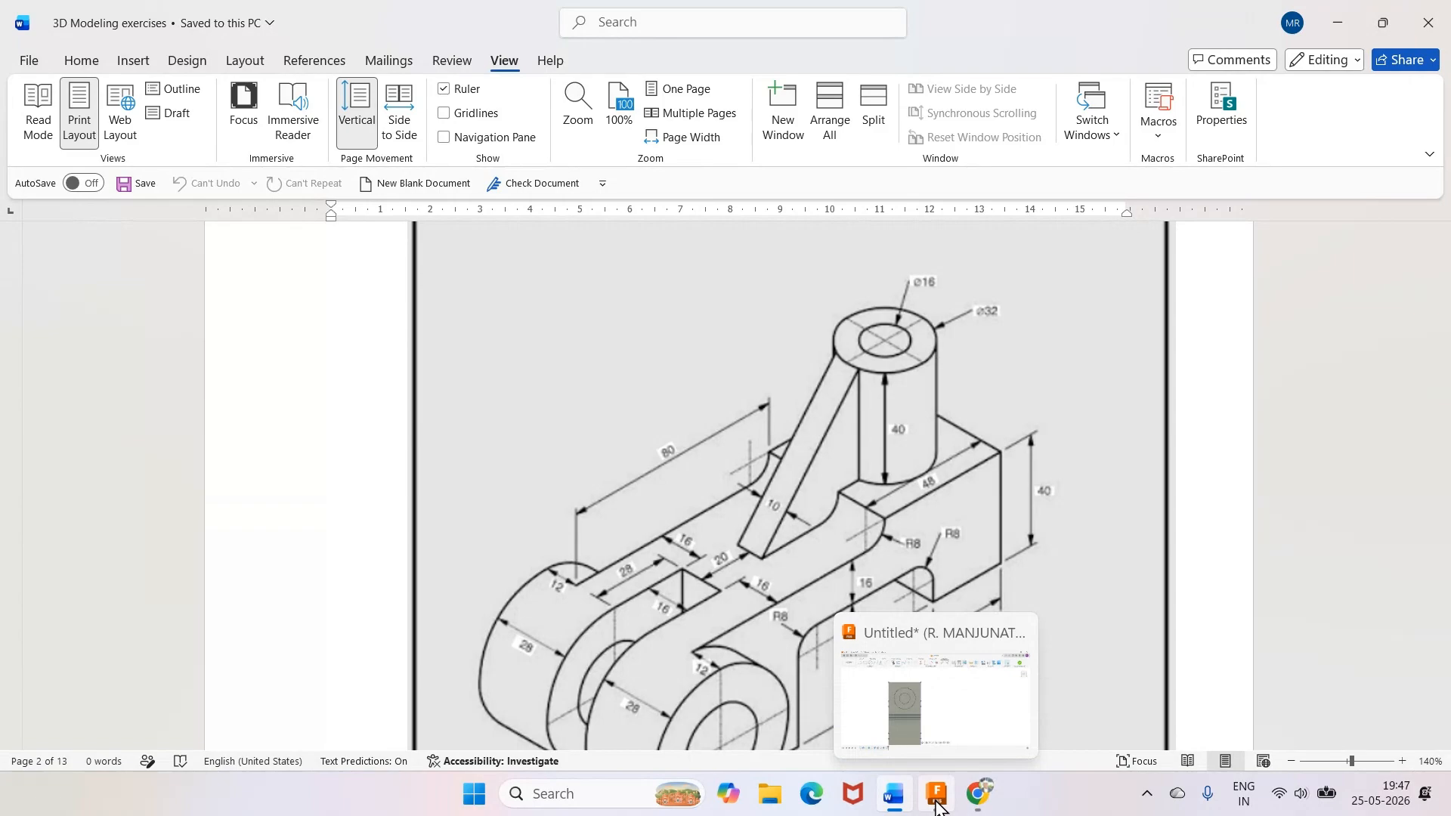
{"action": "left_click", "coordinate": [937, 804]}
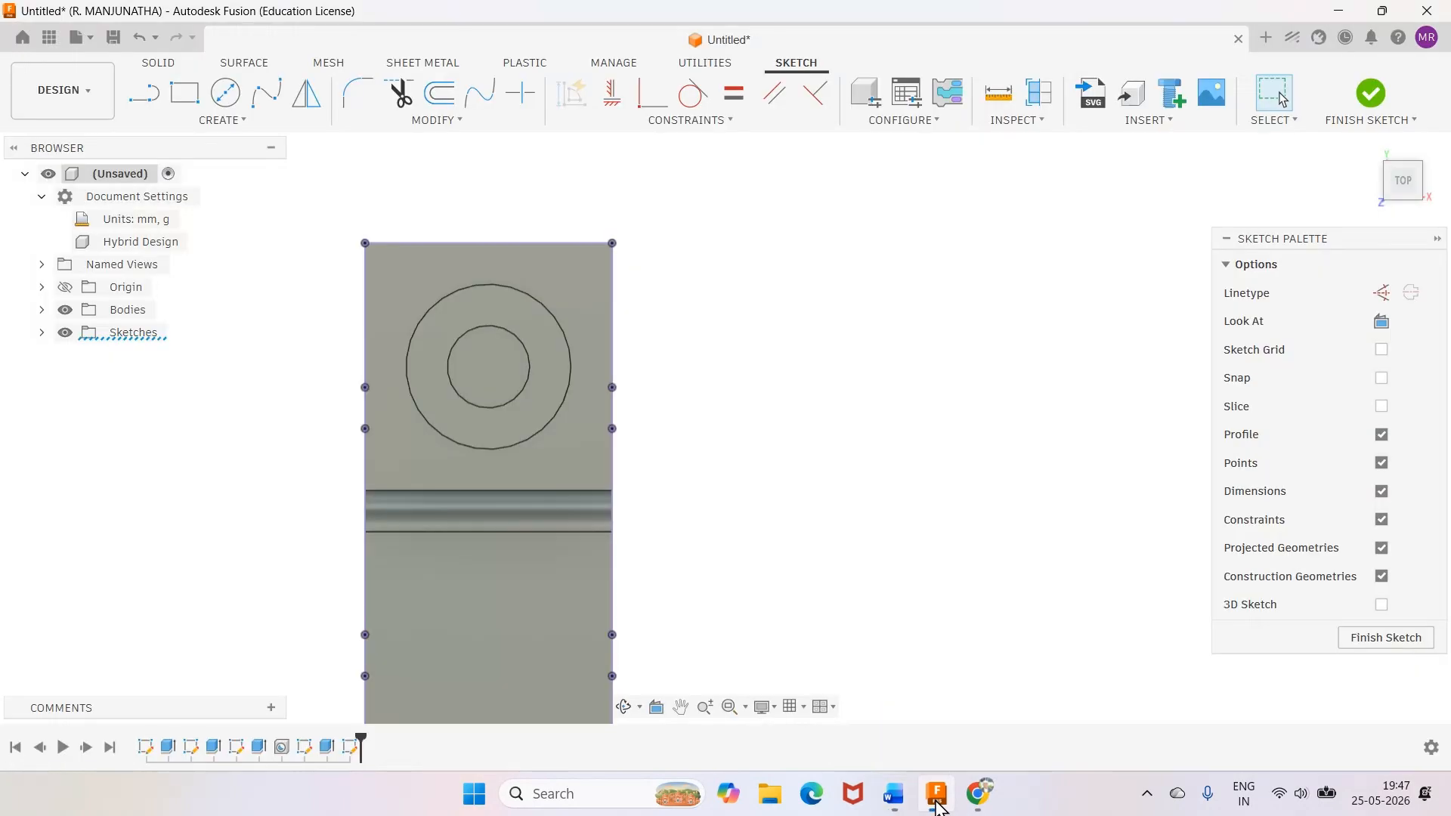
{"action": "left_click", "coordinate": [184, 93]}
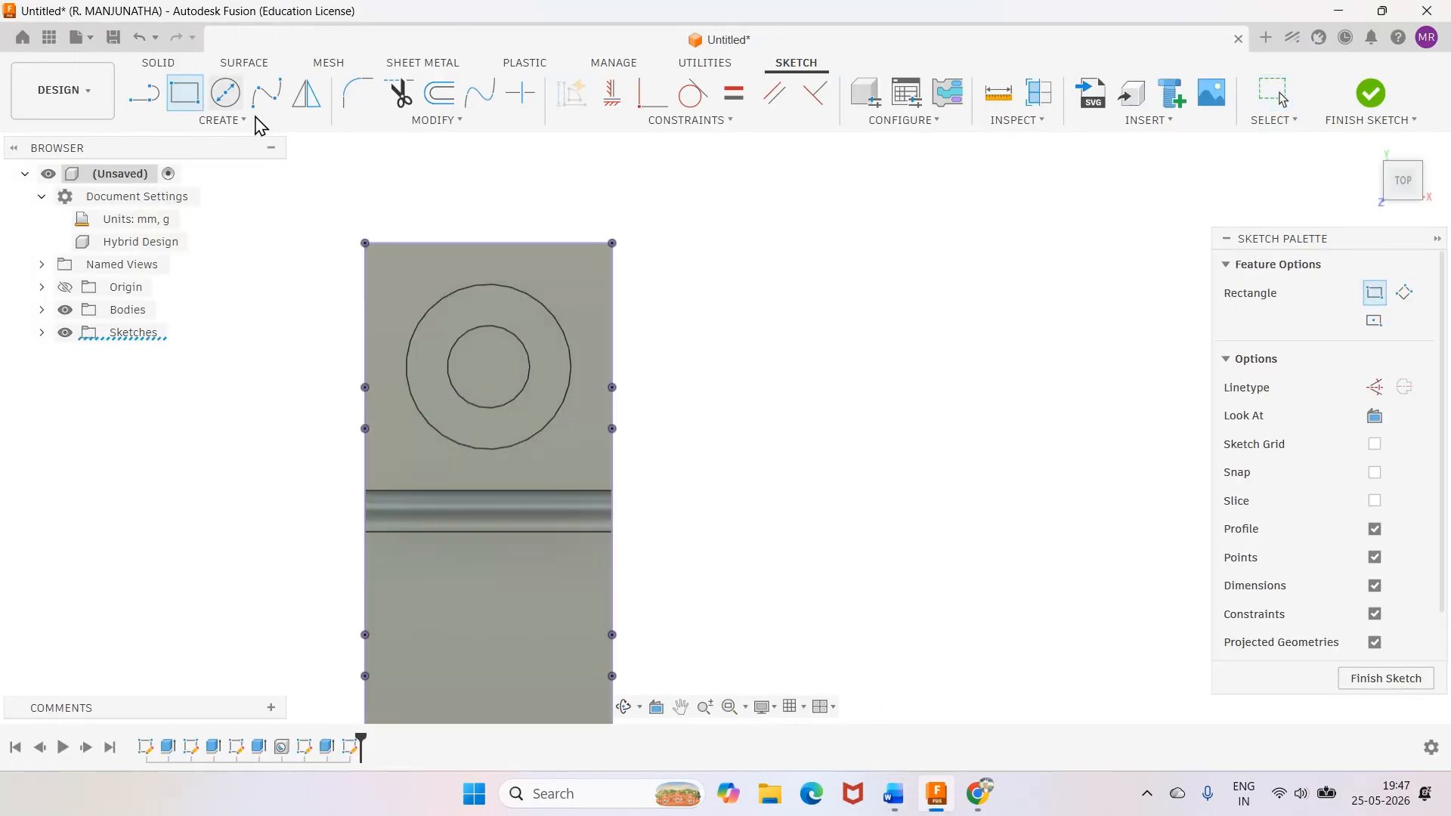
{"action": "left_click", "coordinate": [469, 434]}
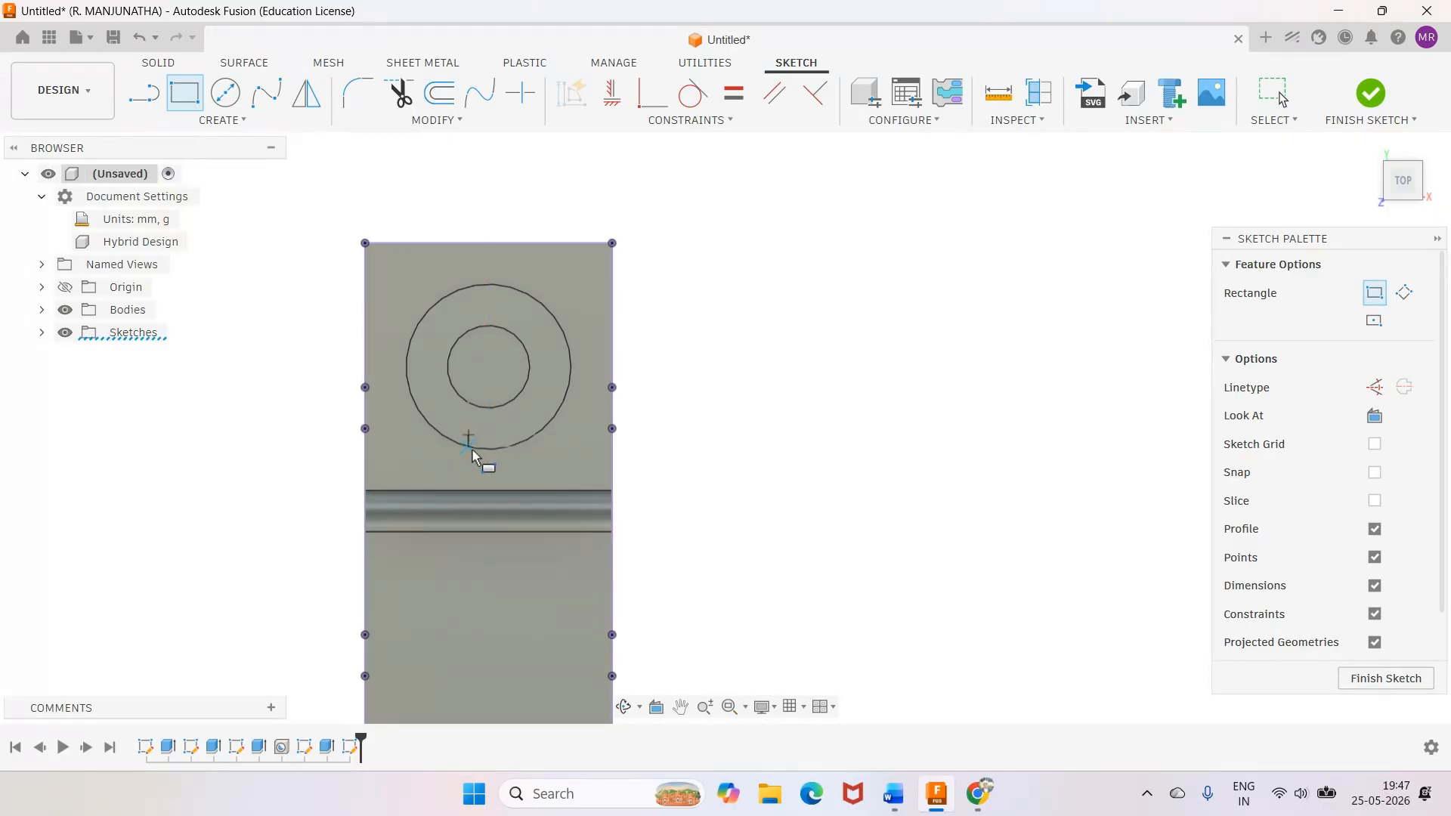
{"action": "left_click", "coordinate": [511, 632]}
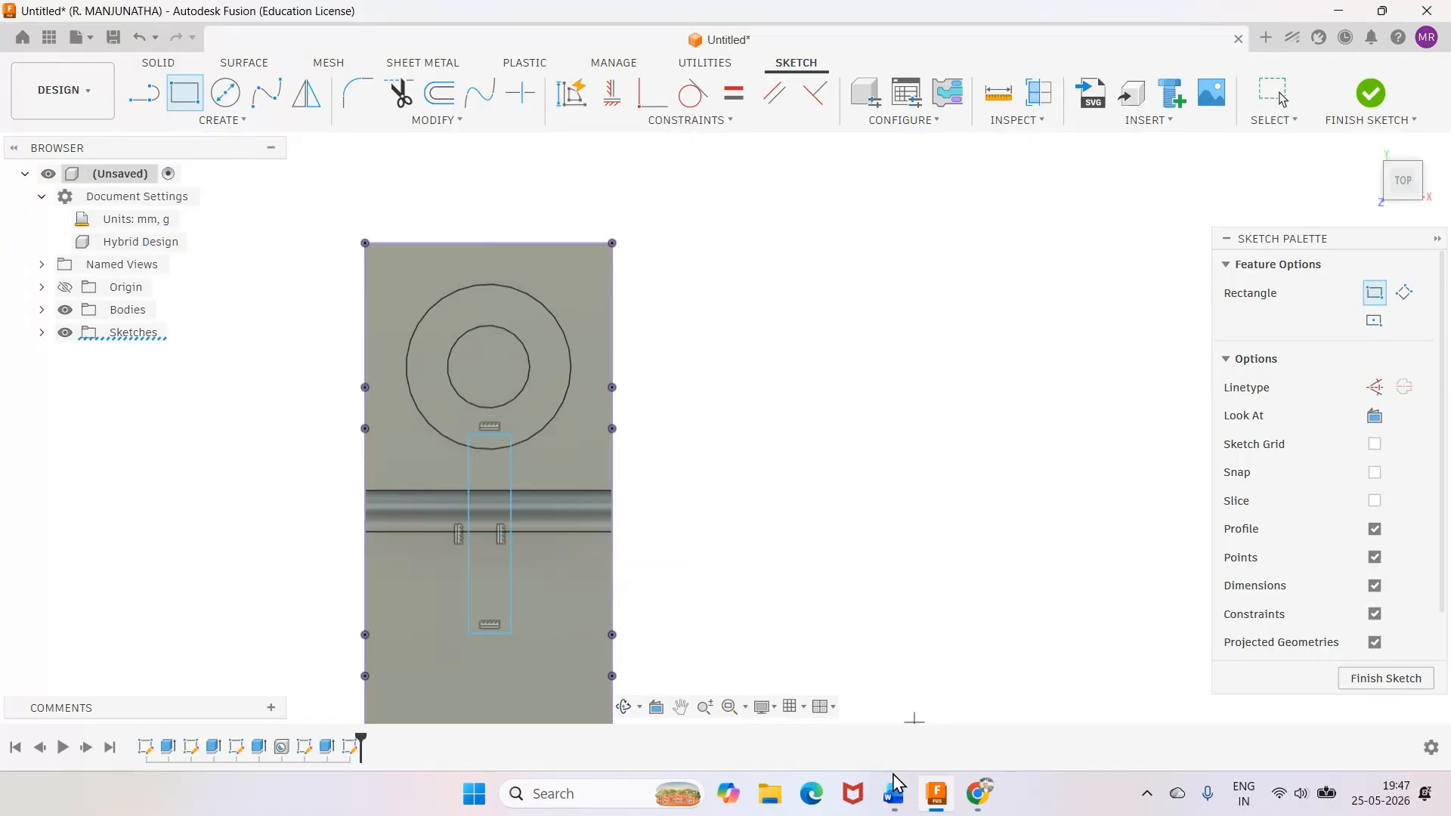
{"action": "scroll", "coordinate": [659, 557], "scroll_direction": "down", "scroll_amount": 2}
{"action": "scroll", "coordinate": [659, 557], "scroll_direction": "down", "scroll_amount": 4}
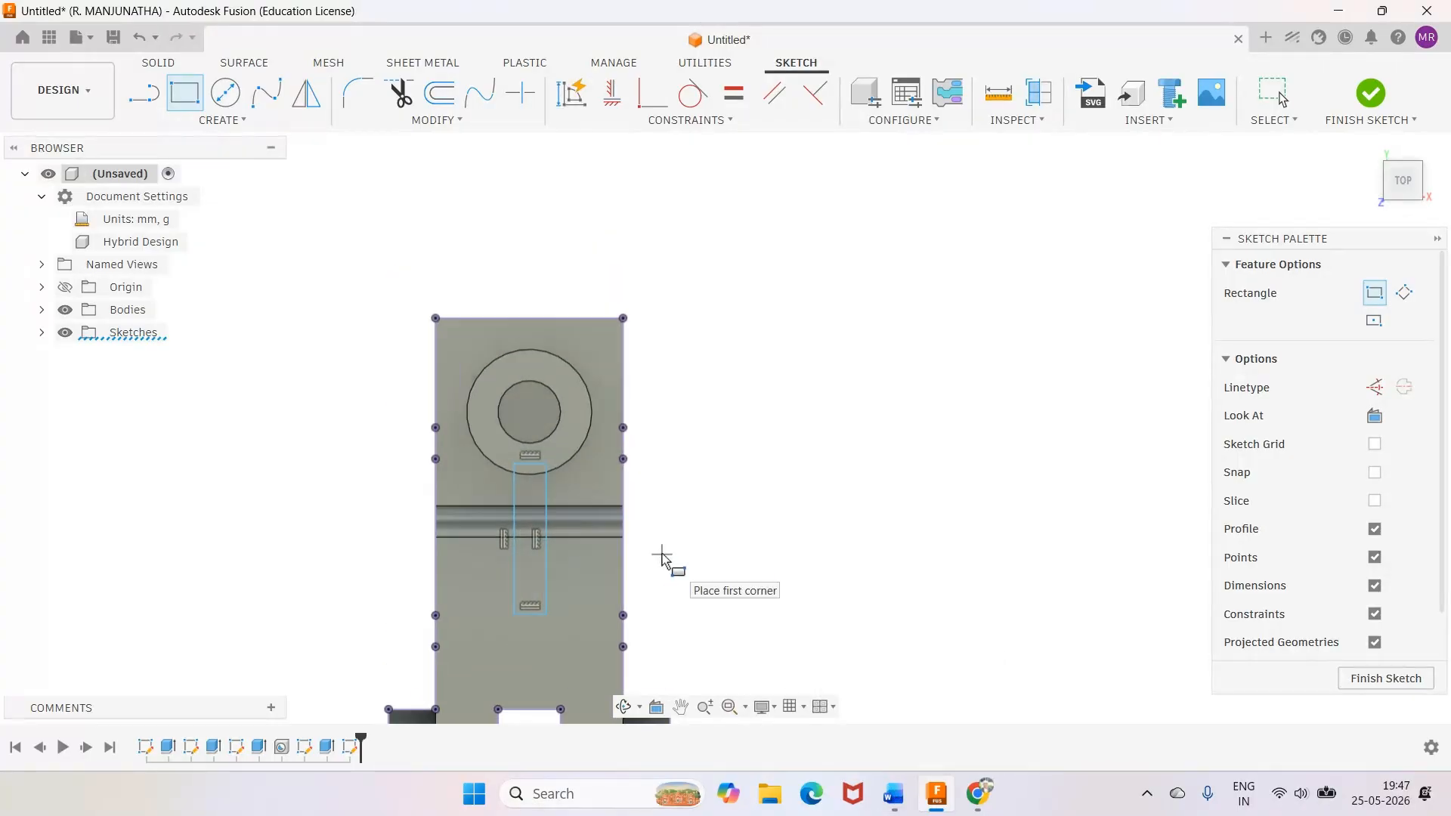
{"action": "scroll", "coordinate": [675, 572], "scroll_direction": "up", "scroll_amount": 5}
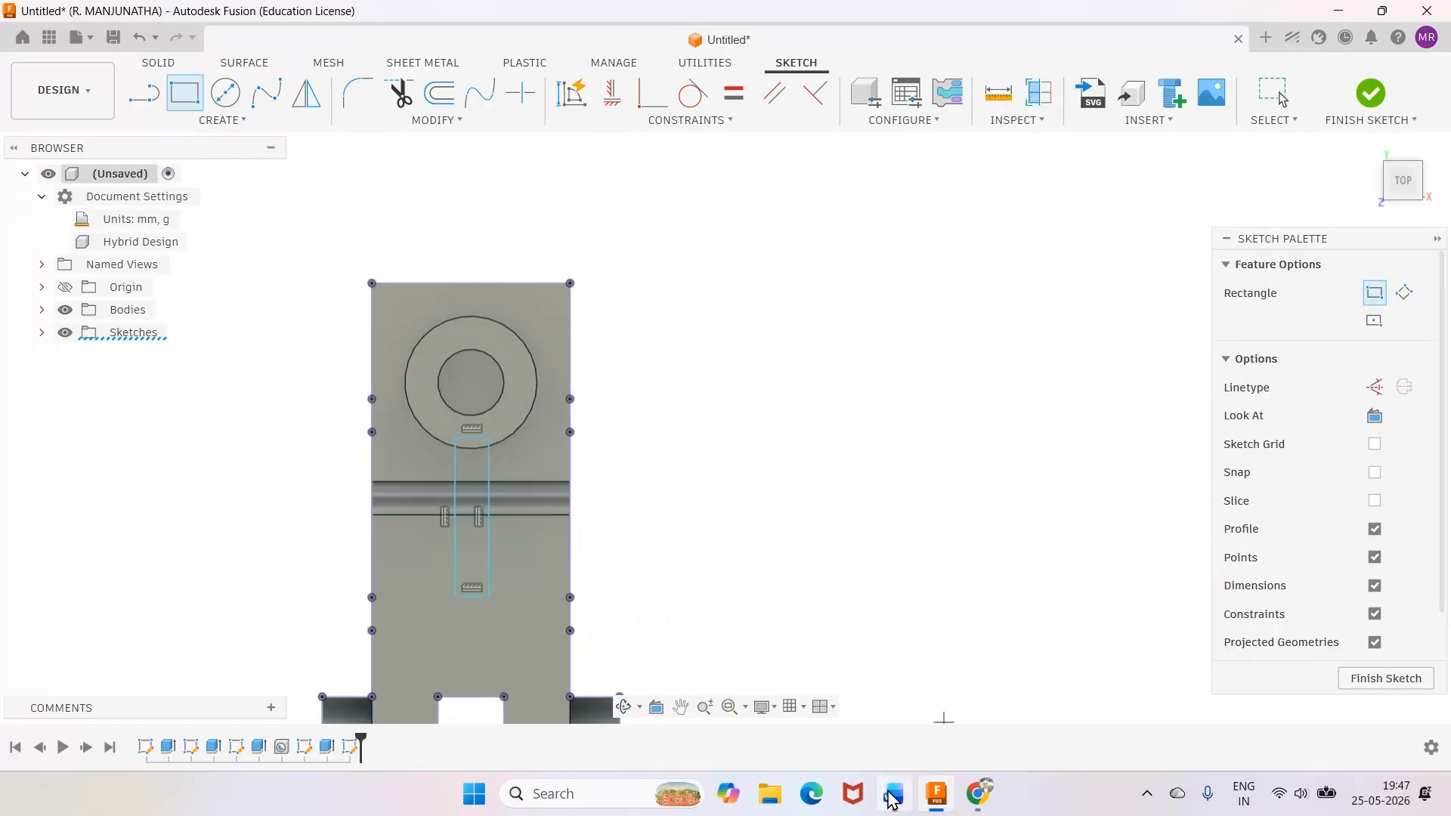
Dimension the rib rectangle's width to 10 mm
{"action": "key", "text": "d"}
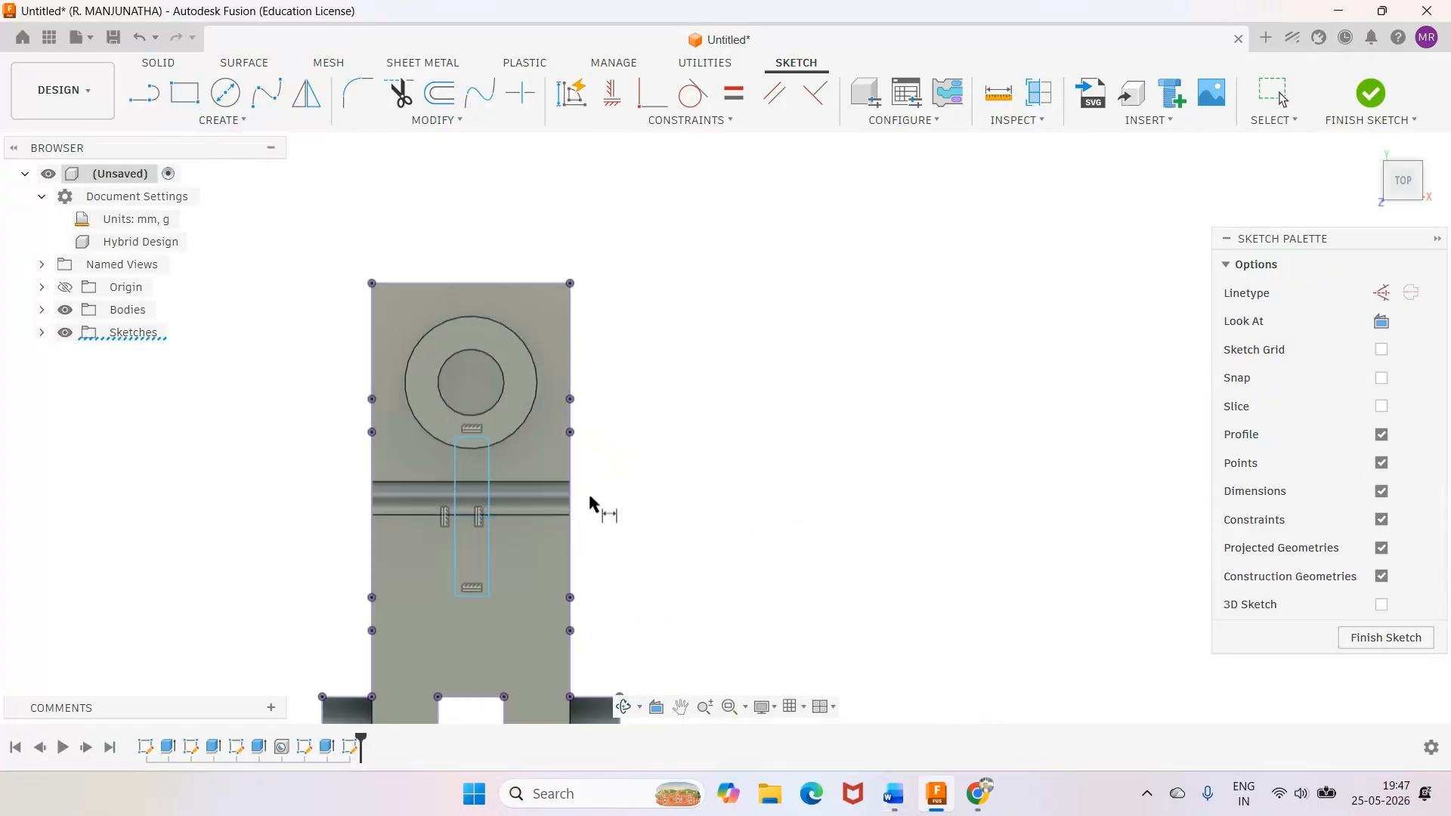
{"action": "left_click", "coordinate": [470, 596]}
{"action": "left_click", "coordinate": [470, 621]}
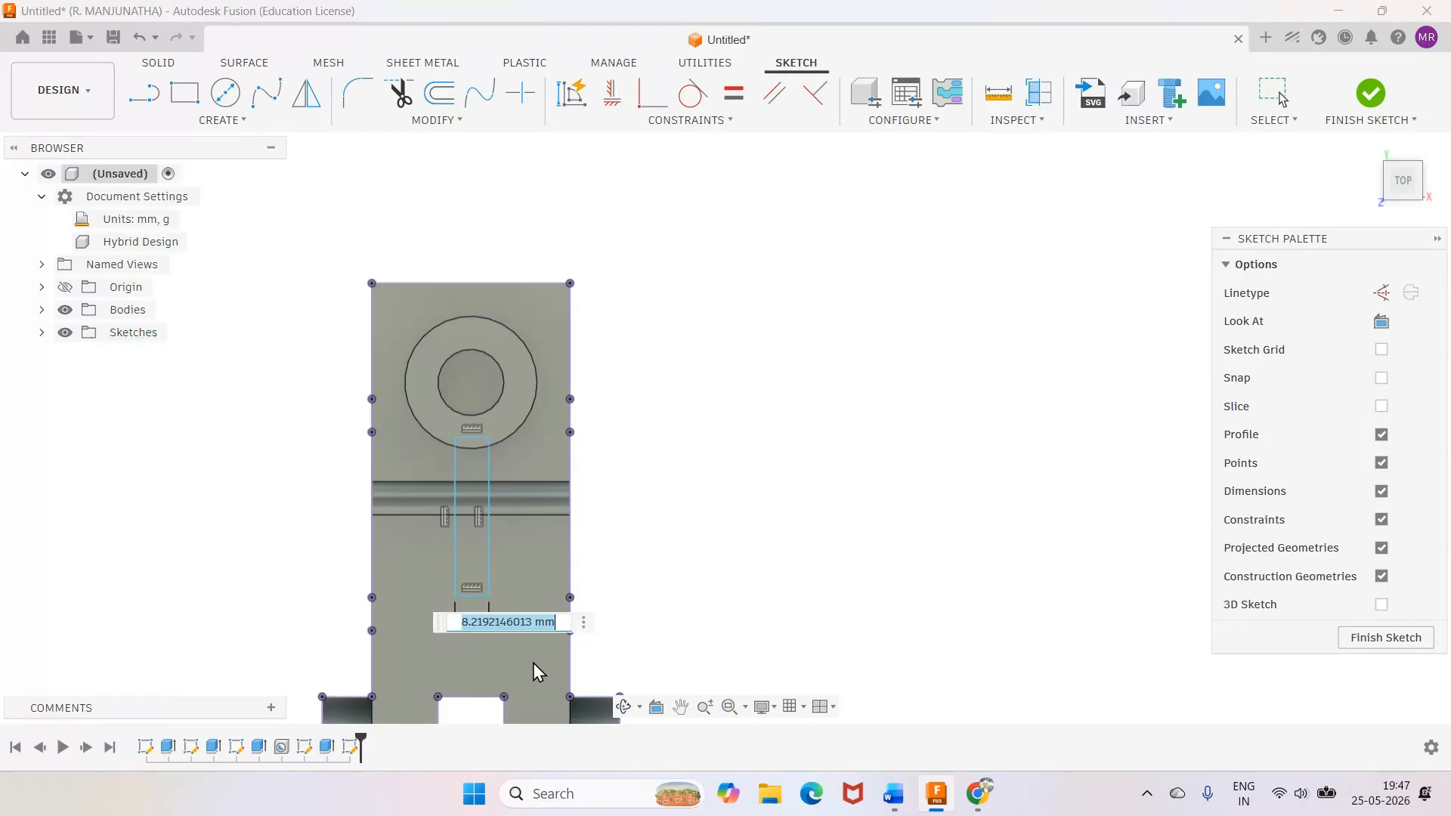
{"action": "type", "text": "10"}
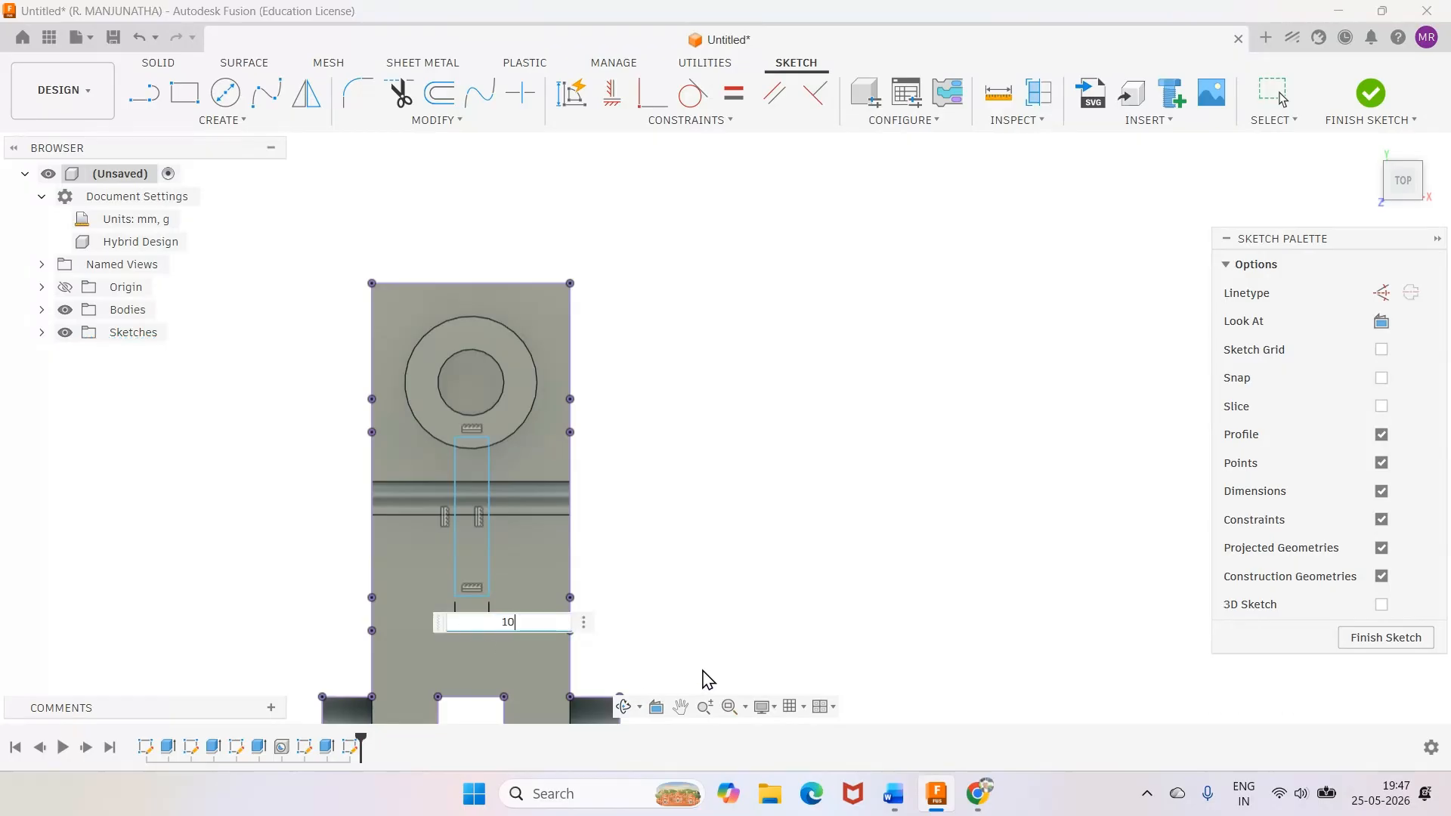
{"action": "key", "text": "Return"}
{"action": "scroll", "coordinate": [624, 446], "scroll_direction": "up", "scroll_amount": 2}
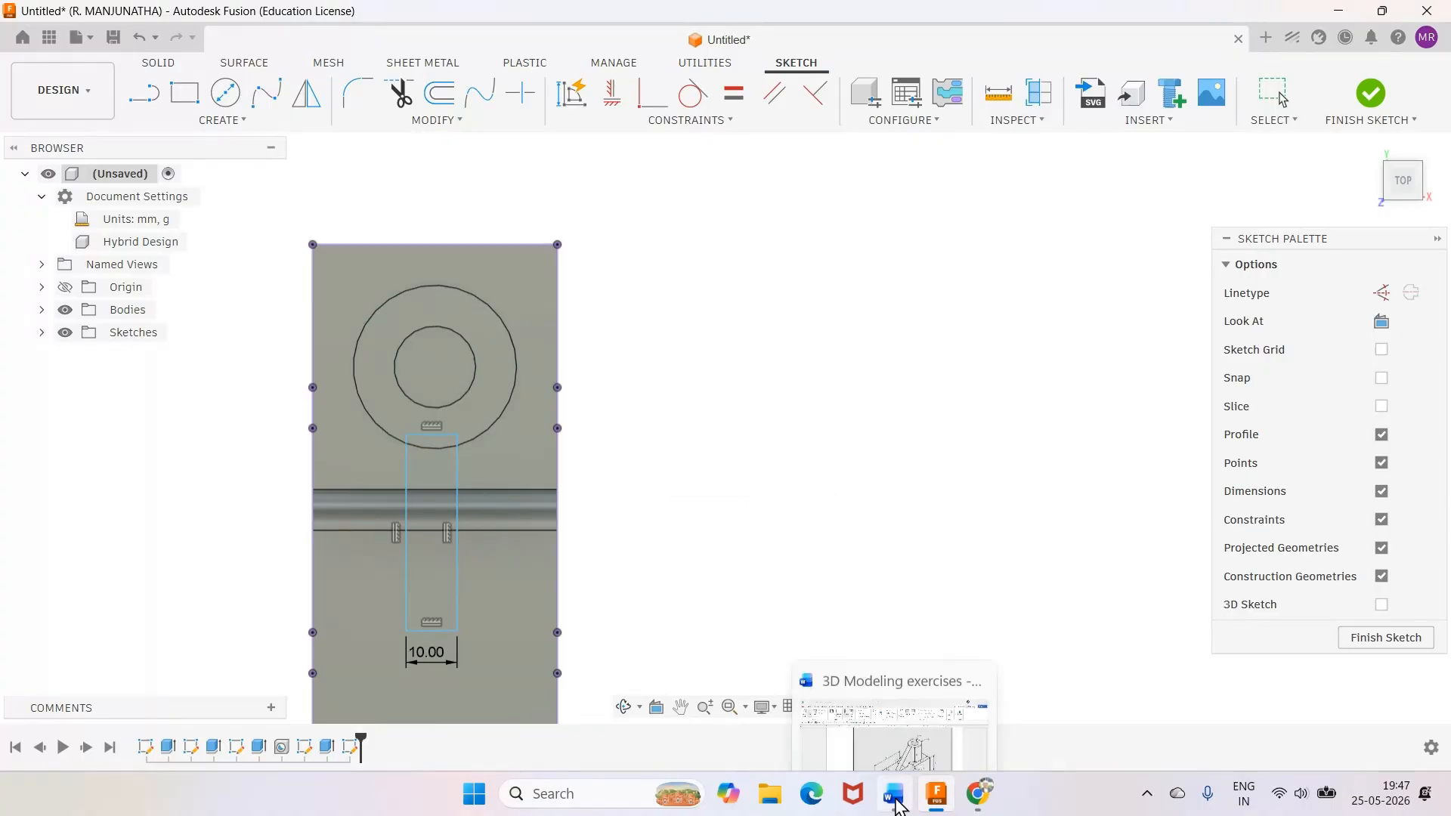
Check the Word drawing again and dimension the rectangle's left long edge 19 mm from the body's left side edge
{"action": "left_click", "coordinate": [916, 699]}
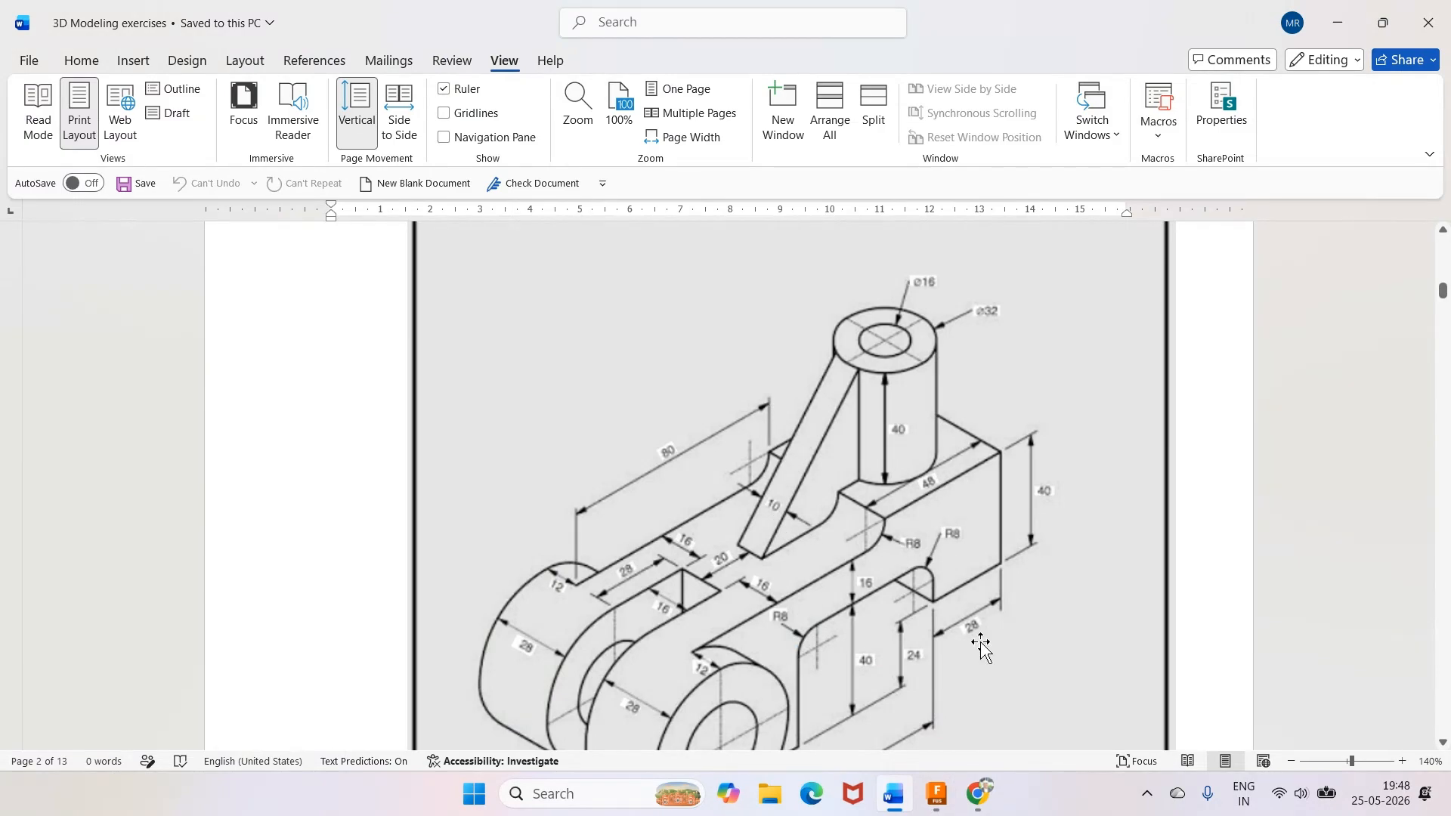
{"action": "left_click", "coordinate": [937, 795]}
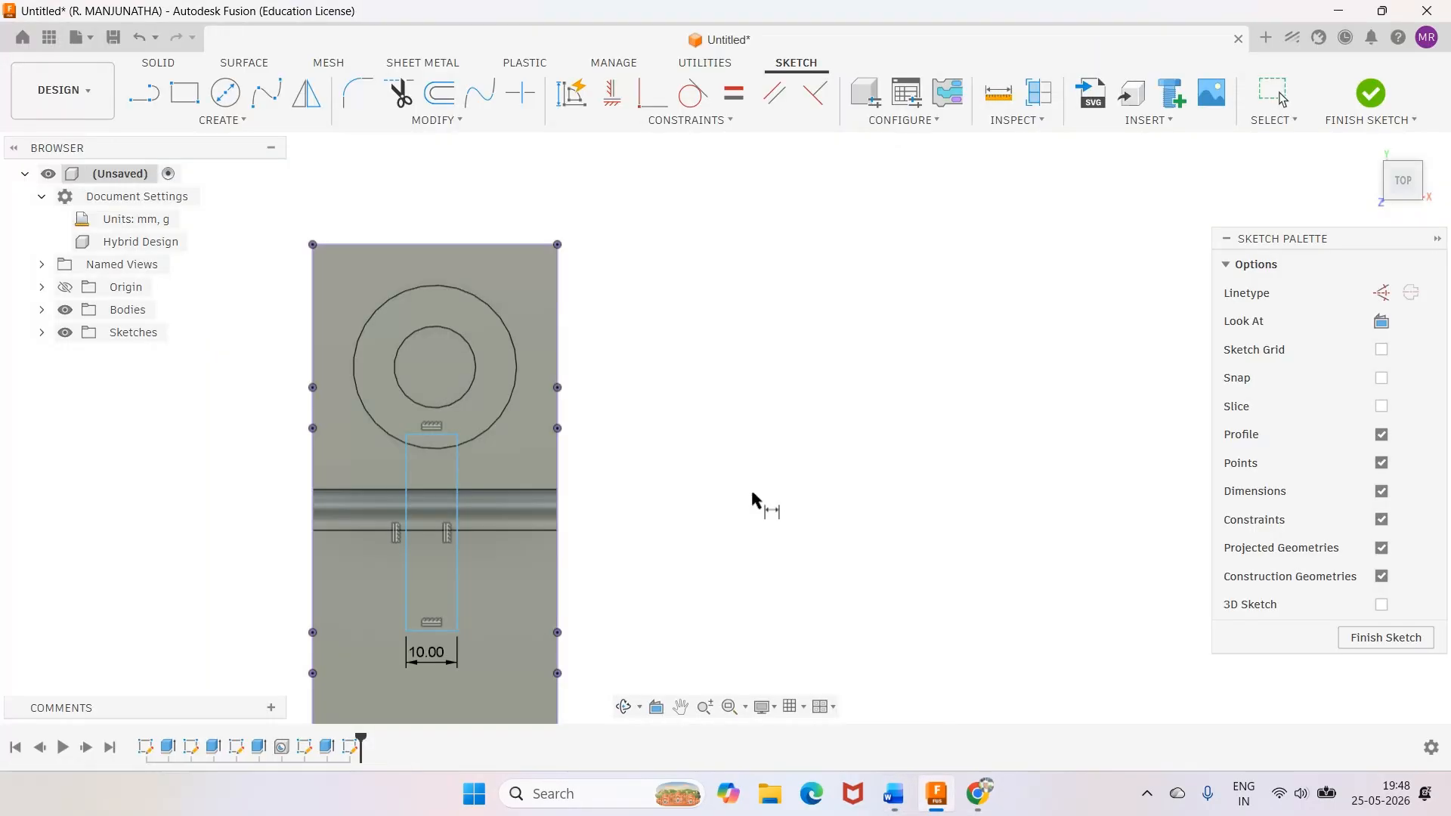
{"action": "left_click", "coordinate": [313, 465]}
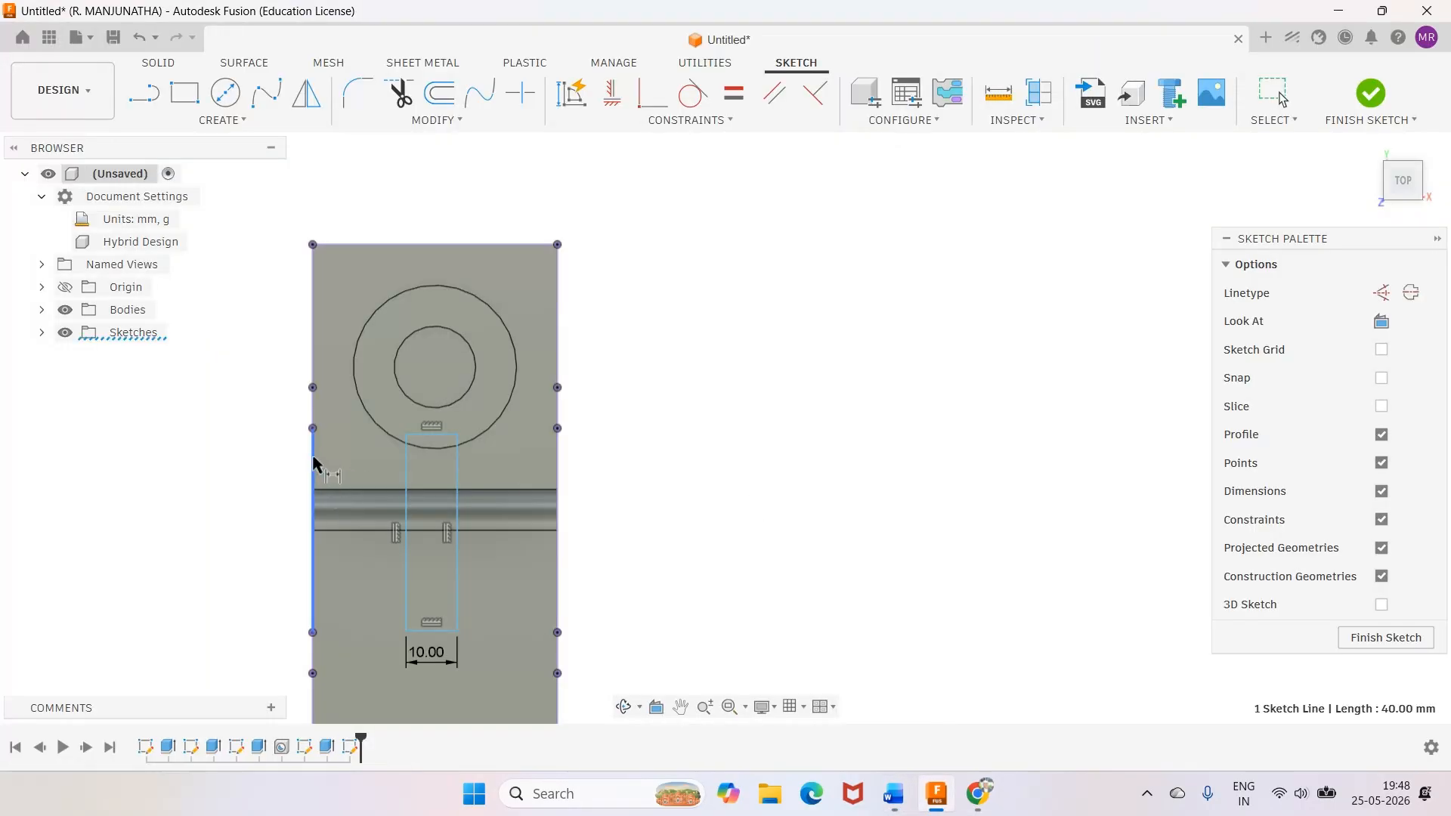
{"action": "left_click", "coordinate": [406, 469], "text": "ctrl"}
{"action": "key", "text": "d"}
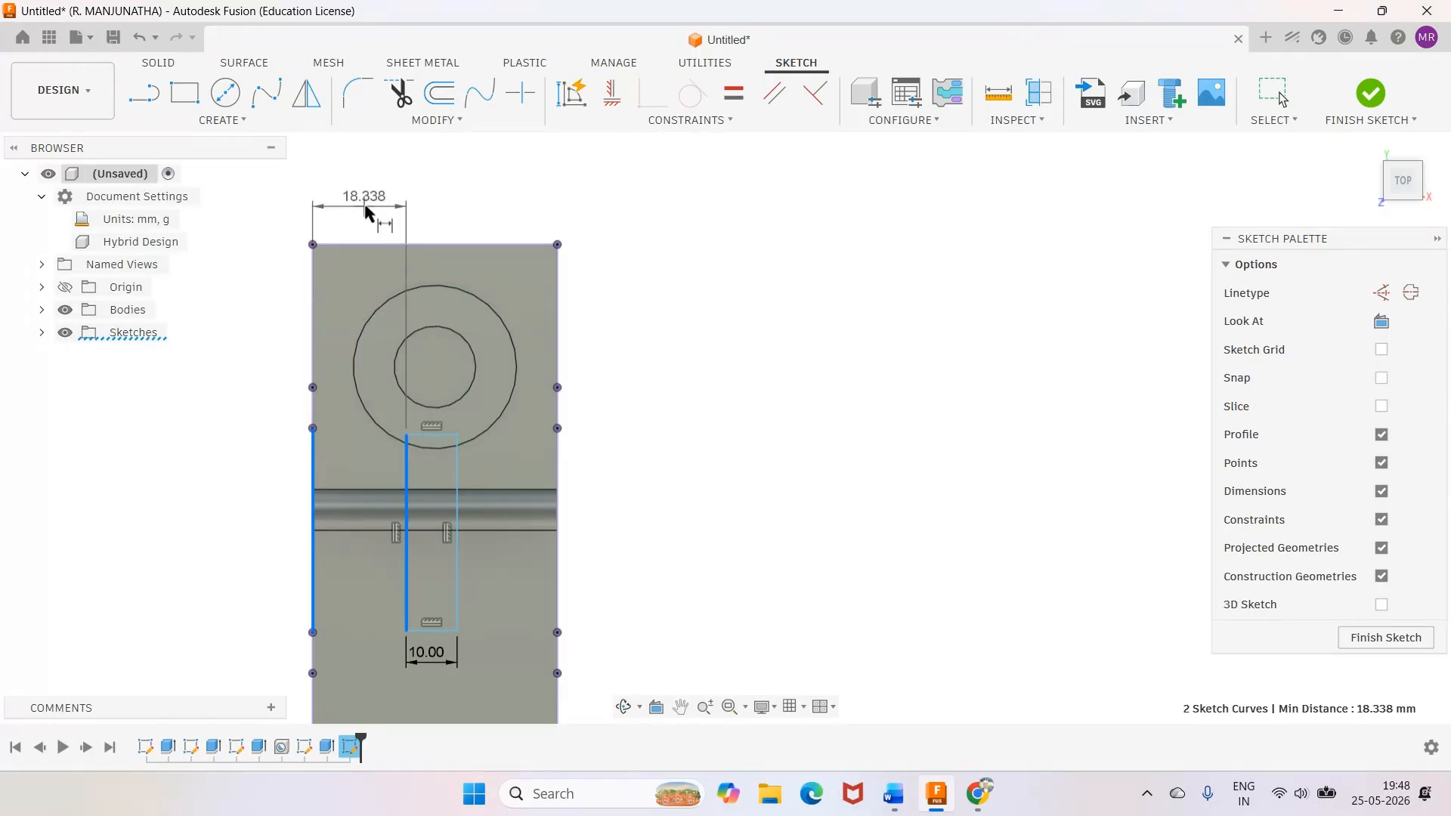
{"action": "left_click", "coordinate": [365, 204]}
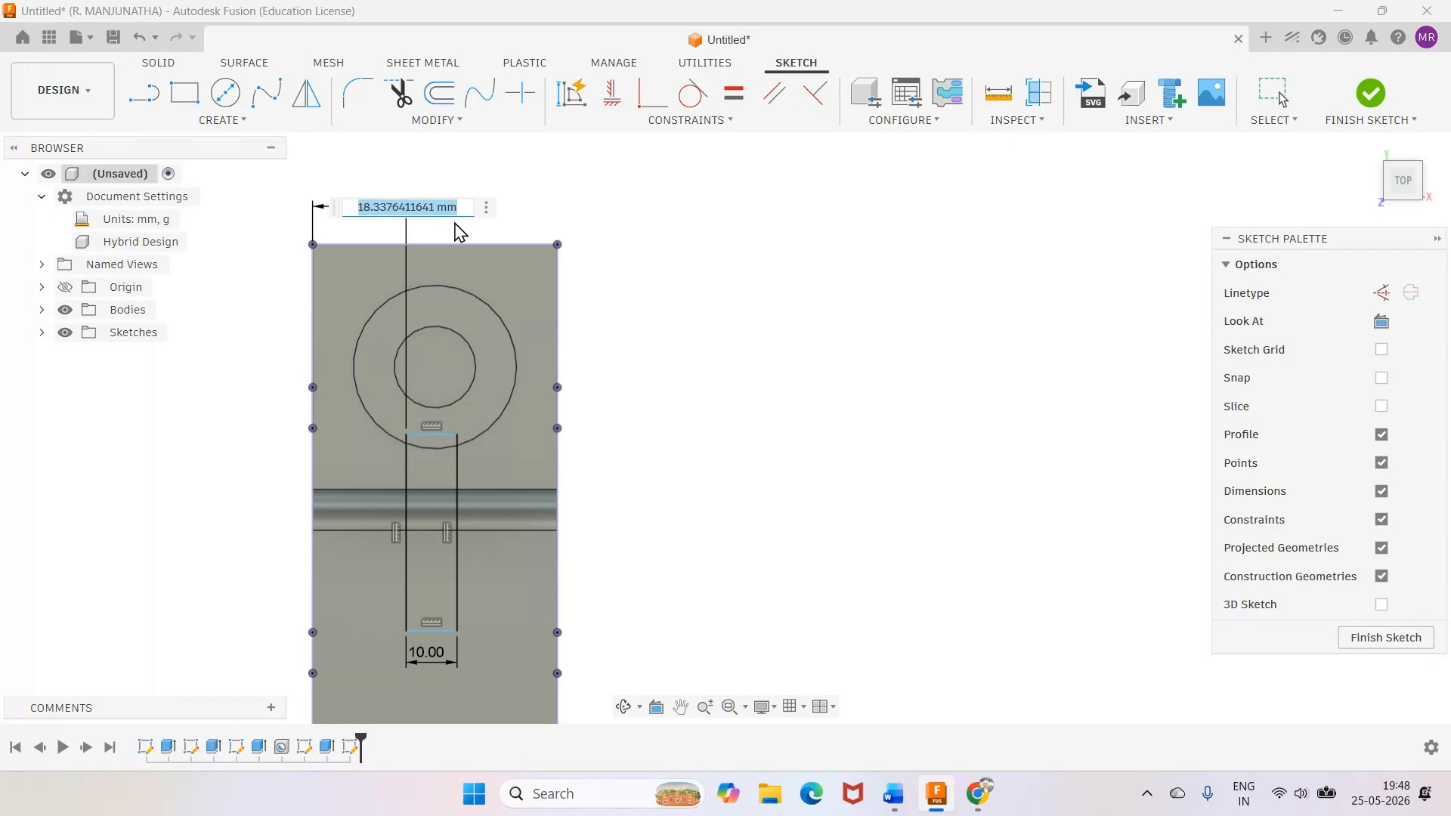
{"action": "type", "text": "19"}
{"action": "key", "text": "Return"}
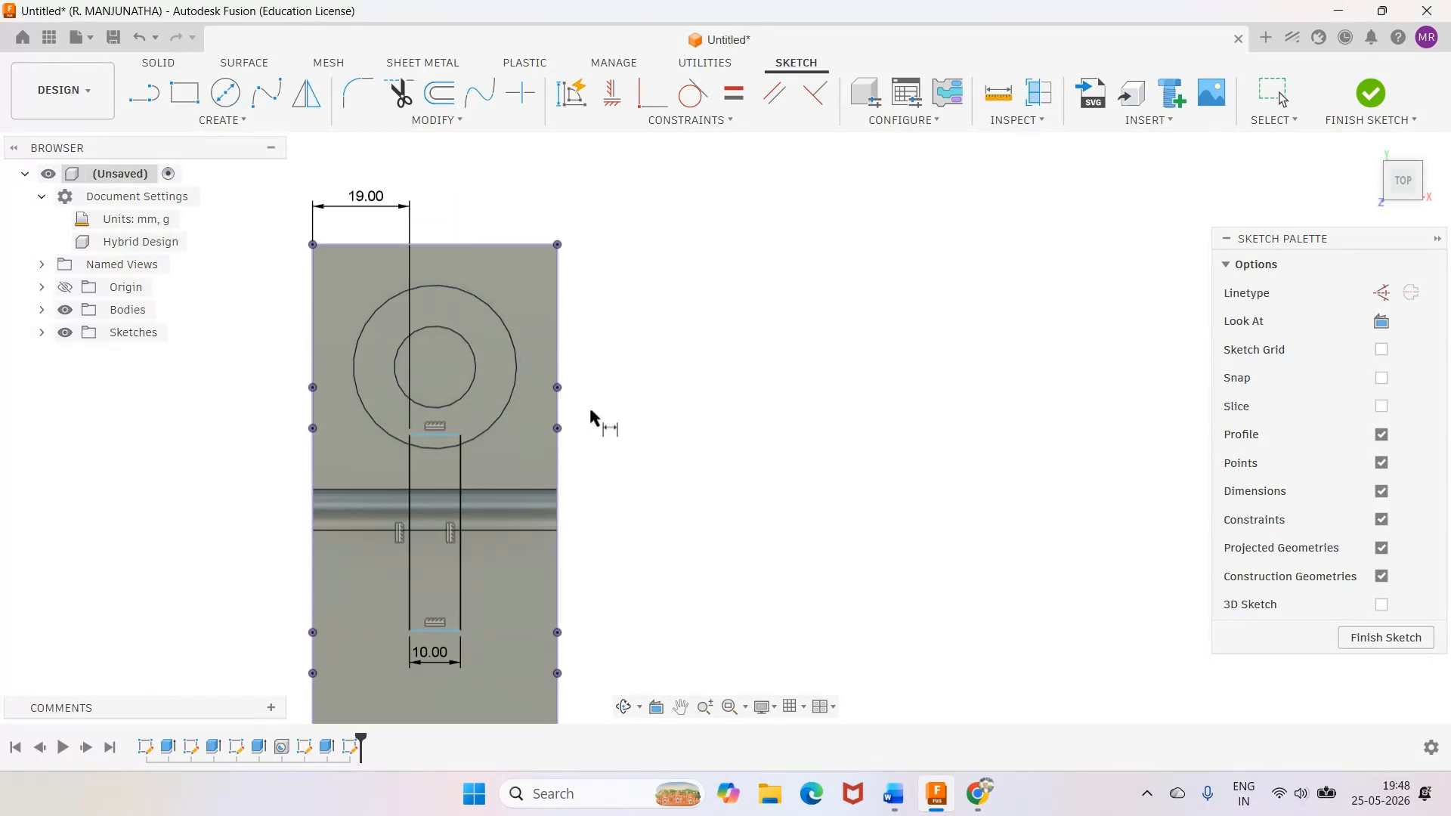
{"action": "left_click", "coordinate": [462, 470]}
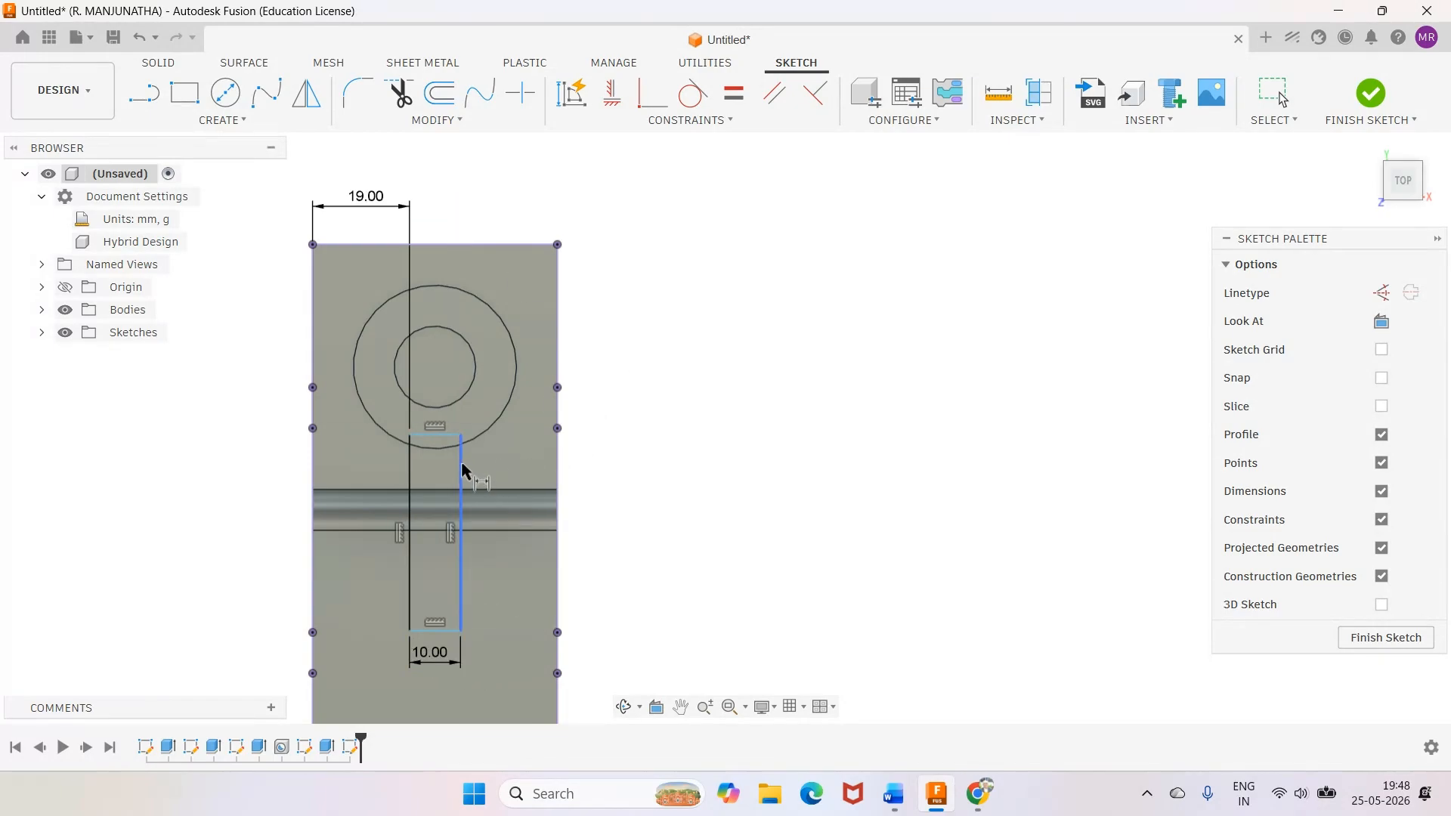
{"action": "left_click", "coordinate": [557, 453]}
{"action": "key", "text": "Escape"}
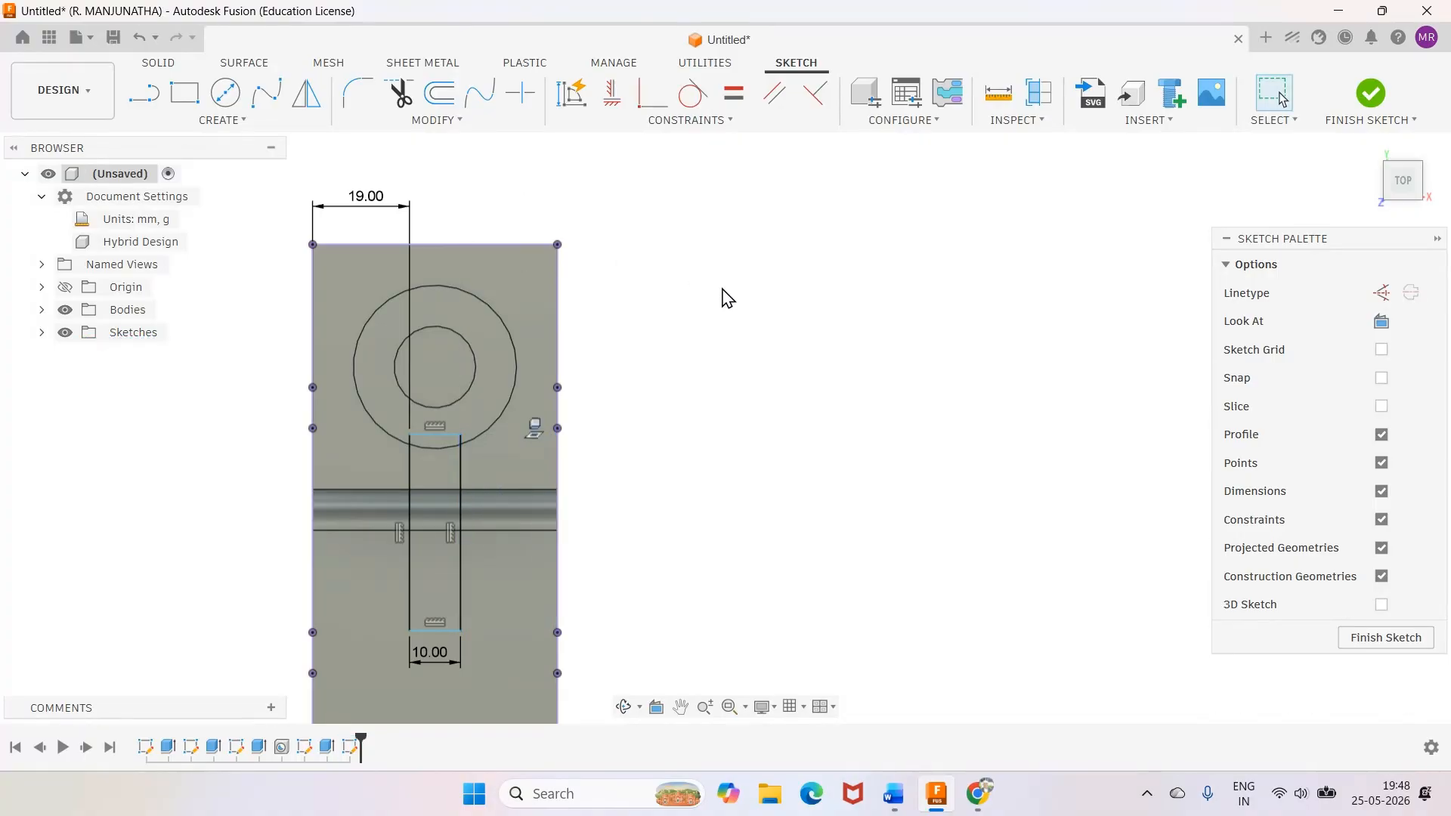
Make the rib rectangle's upper-left corner coincident with the boss's outer circle
{"action": "scroll", "coordinate": [639, 448], "scroll_direction": "up", "scroll_amount": 5}
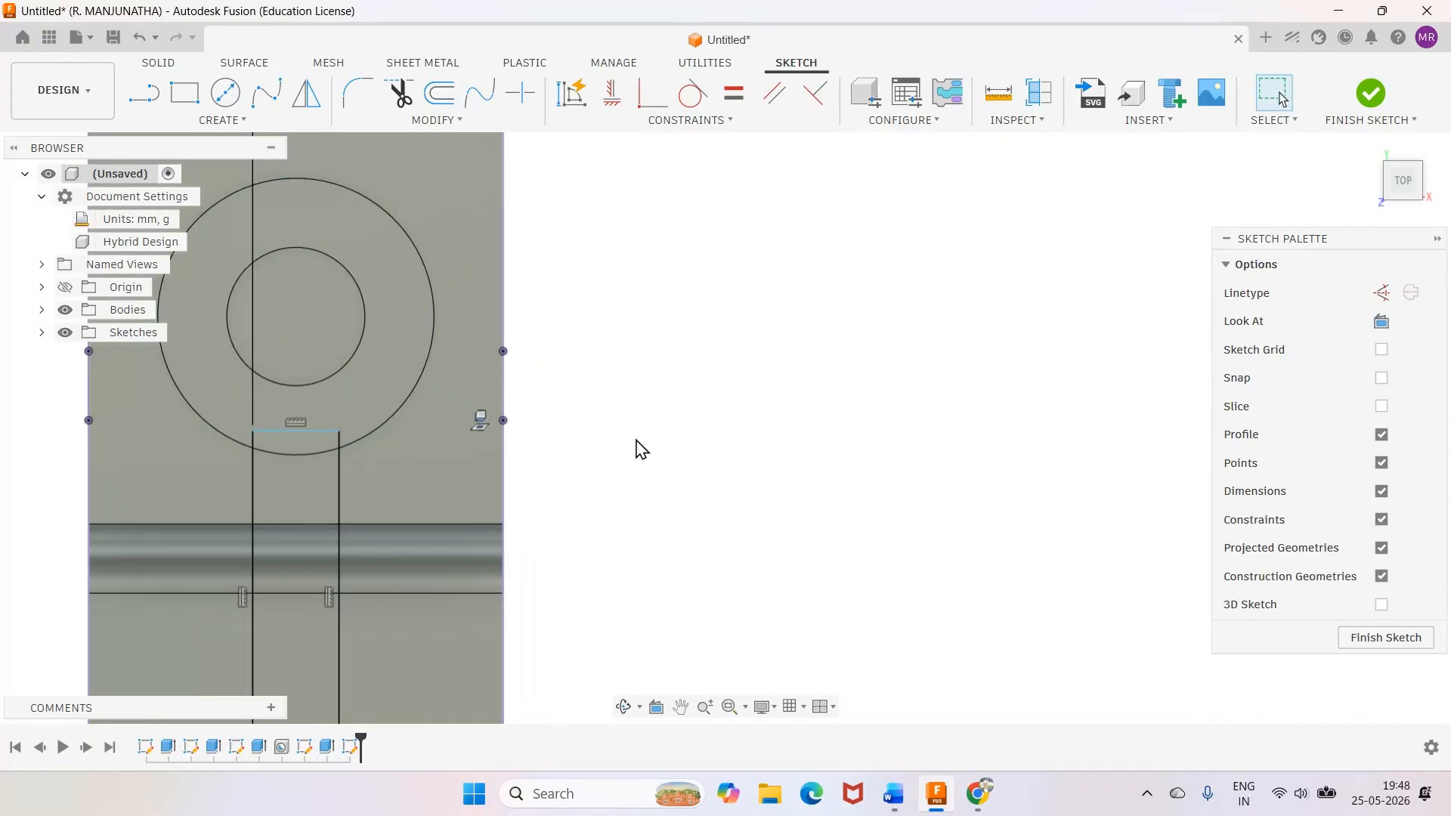
{"action": "left_click", "coordinate": [652, 92]}
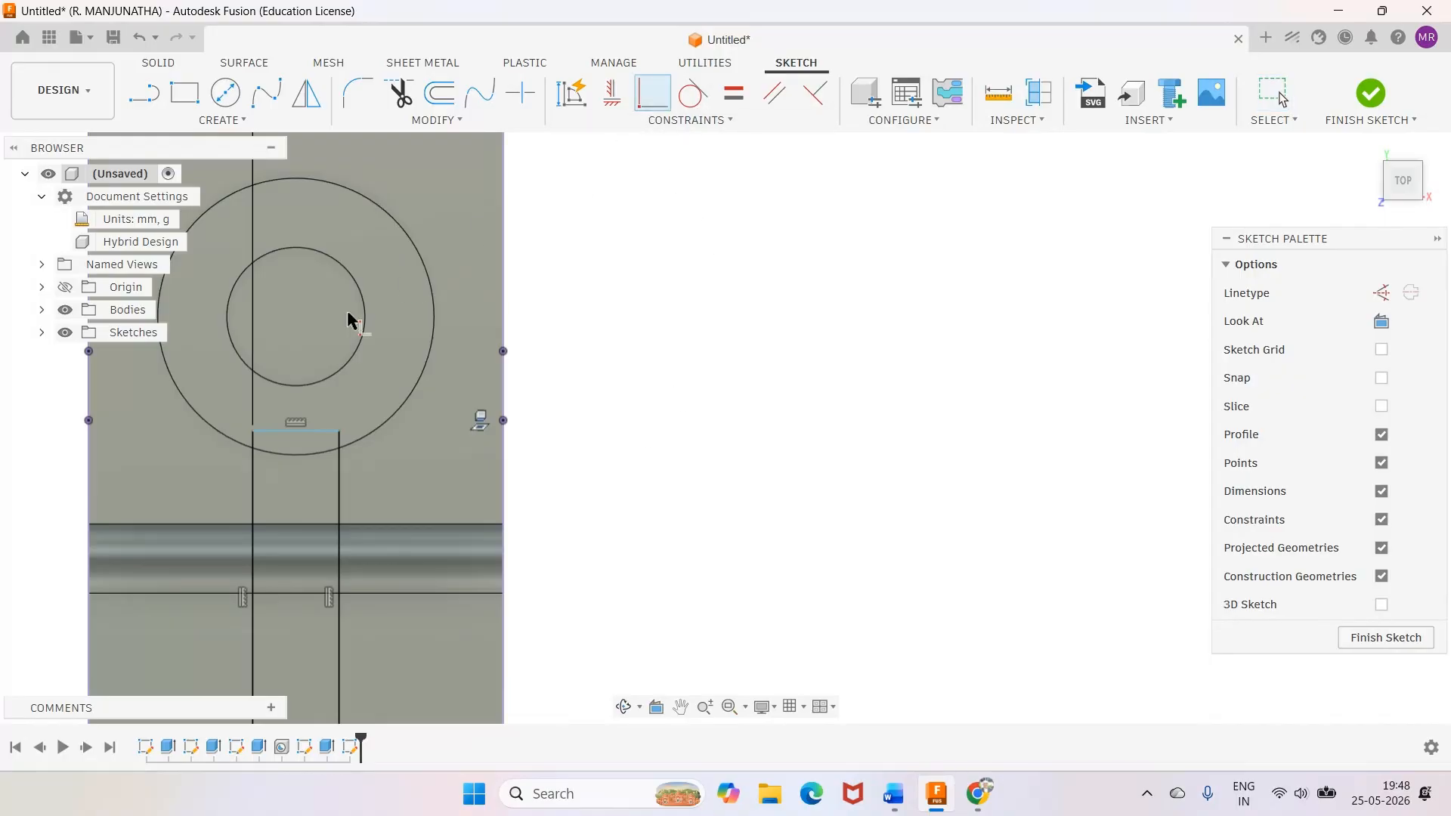
{"action": "left_click", "coordinate": [252, 432]}
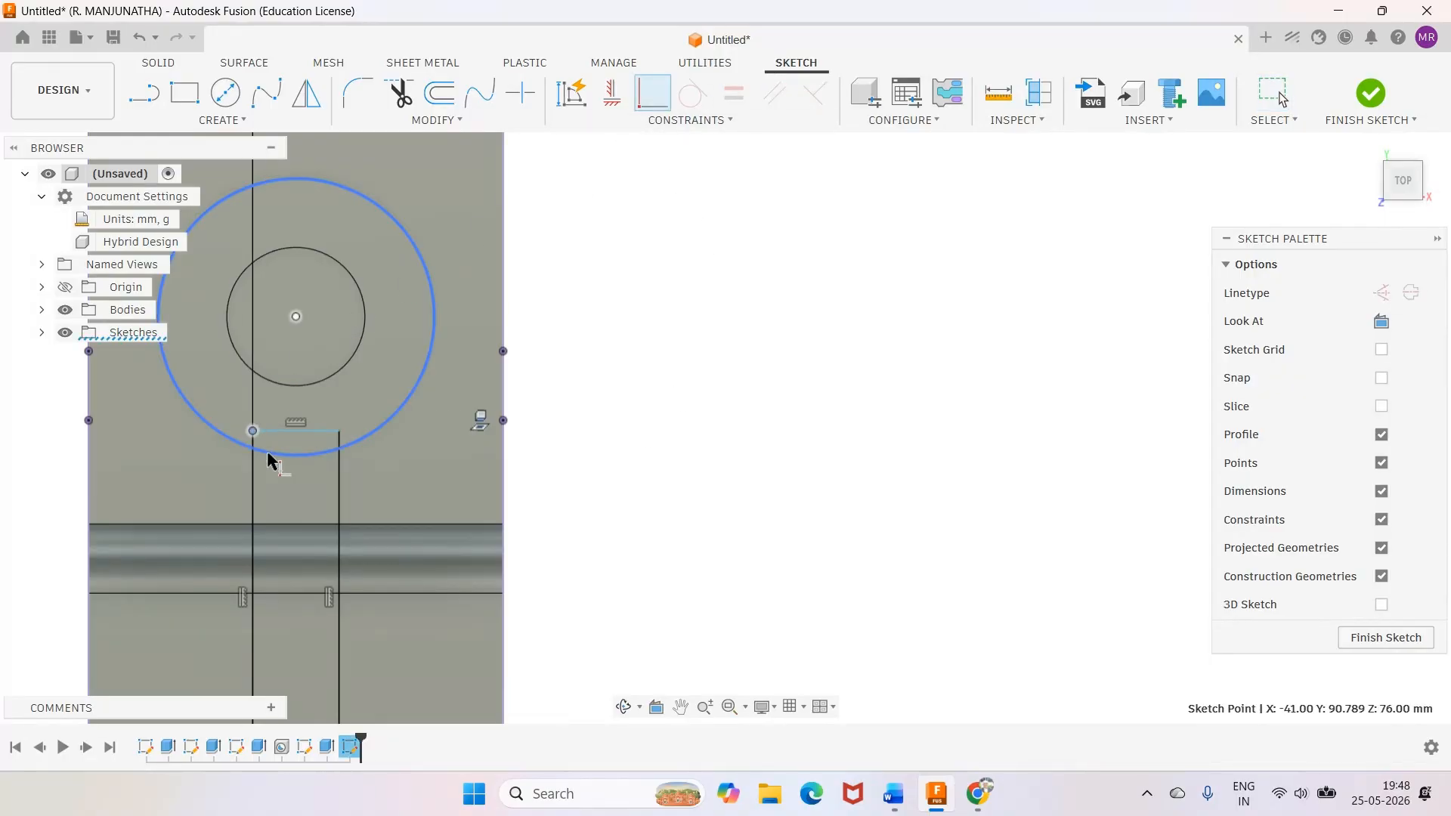
{"action": "left_click", "coordinate": [276, 455]}
{"action": "scroll", "coordinate": [504, 505], "scroll_direction": "down", "scroll_amount": 5}
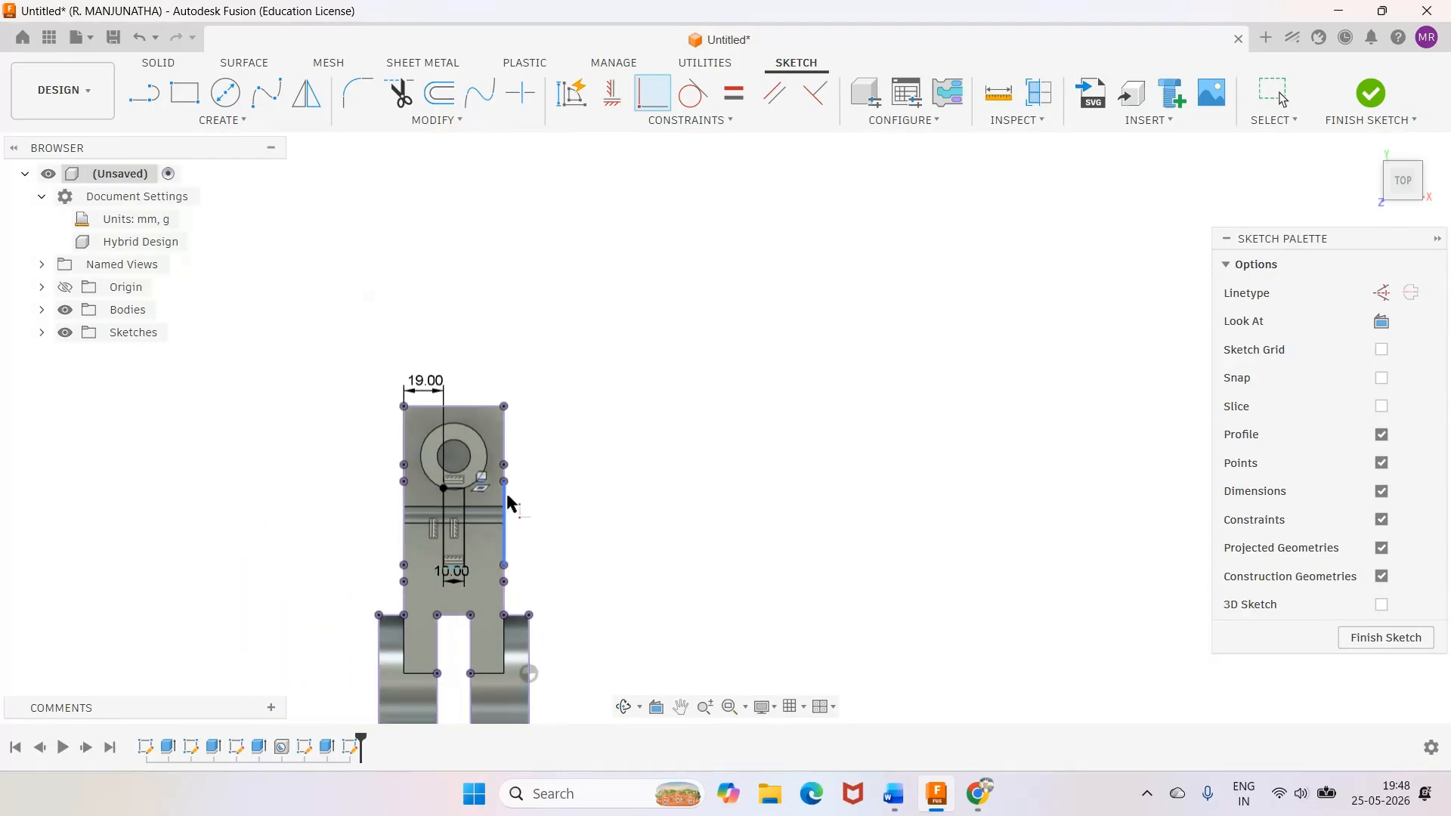
{"action": "scroll", "coordinate": [630, 529], "scroll_direction": "up", "scroll_amount": 1}
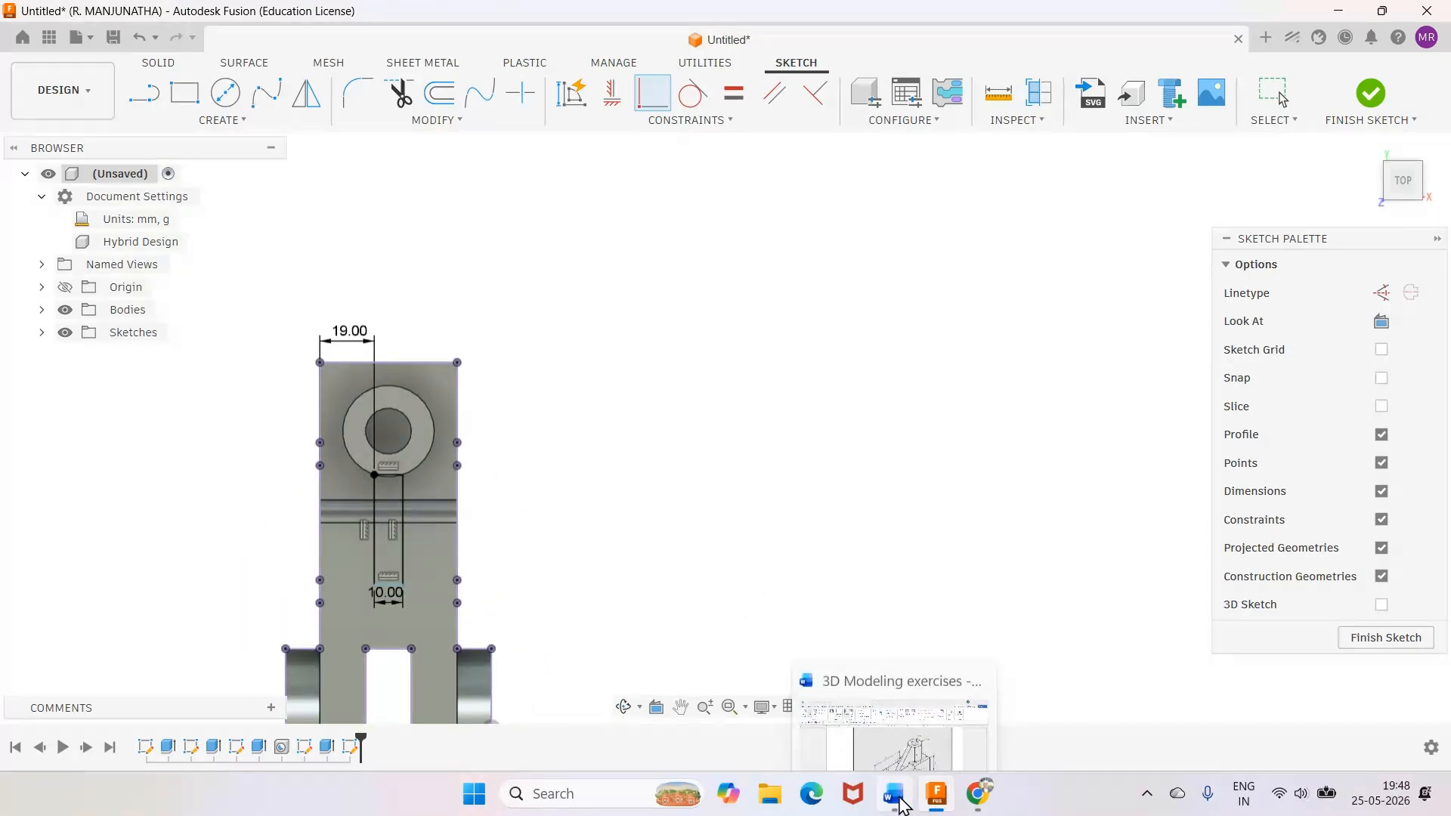
Check the Word drawing, dimension the rectangle's lower short edge 20 mm from the fork slot's inner end, and finish the sketch
{"action": "left_click", "coordinate": [893, 794]}
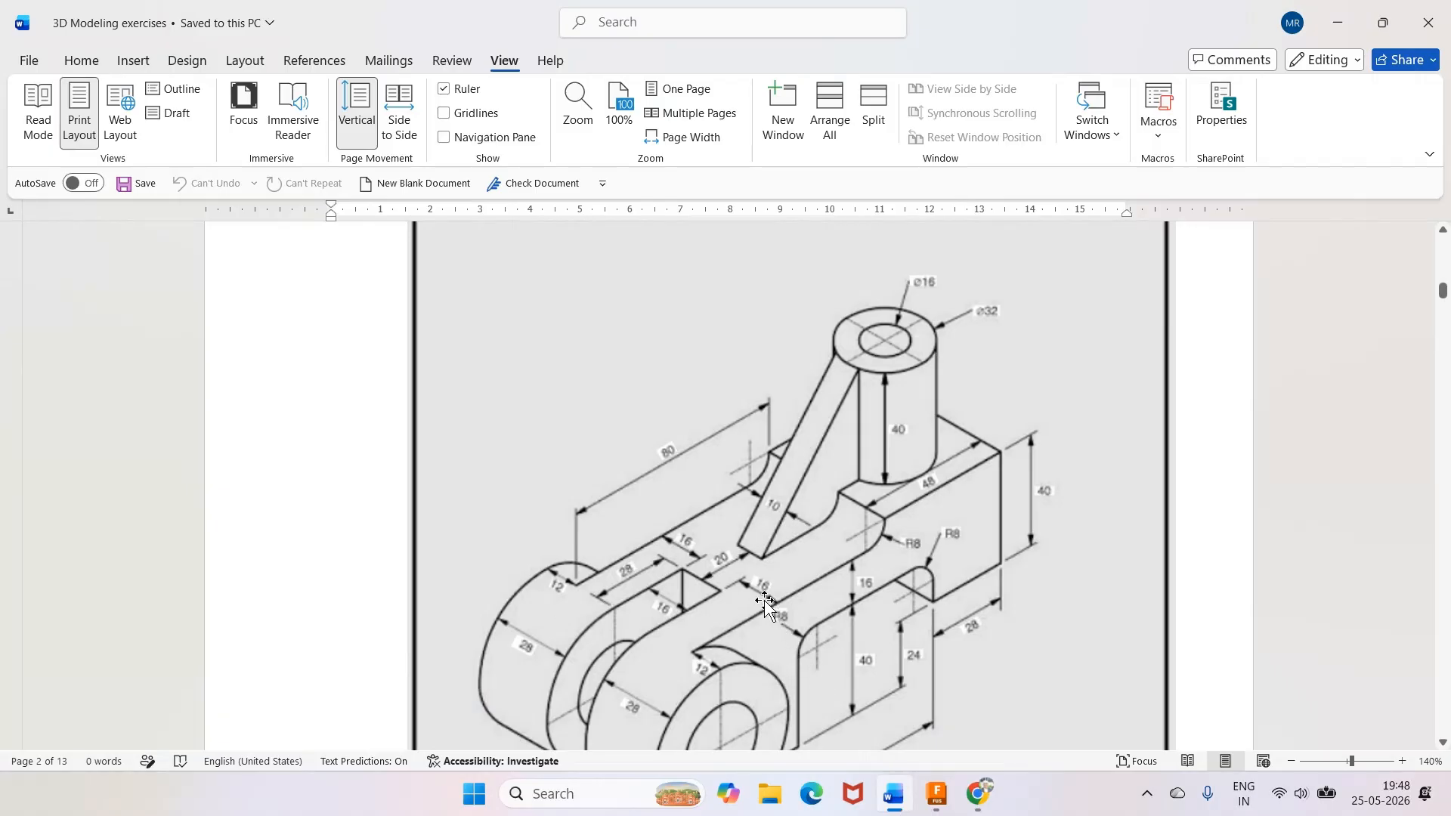
{"action": "left_click", "coordinate": [934, 802]}
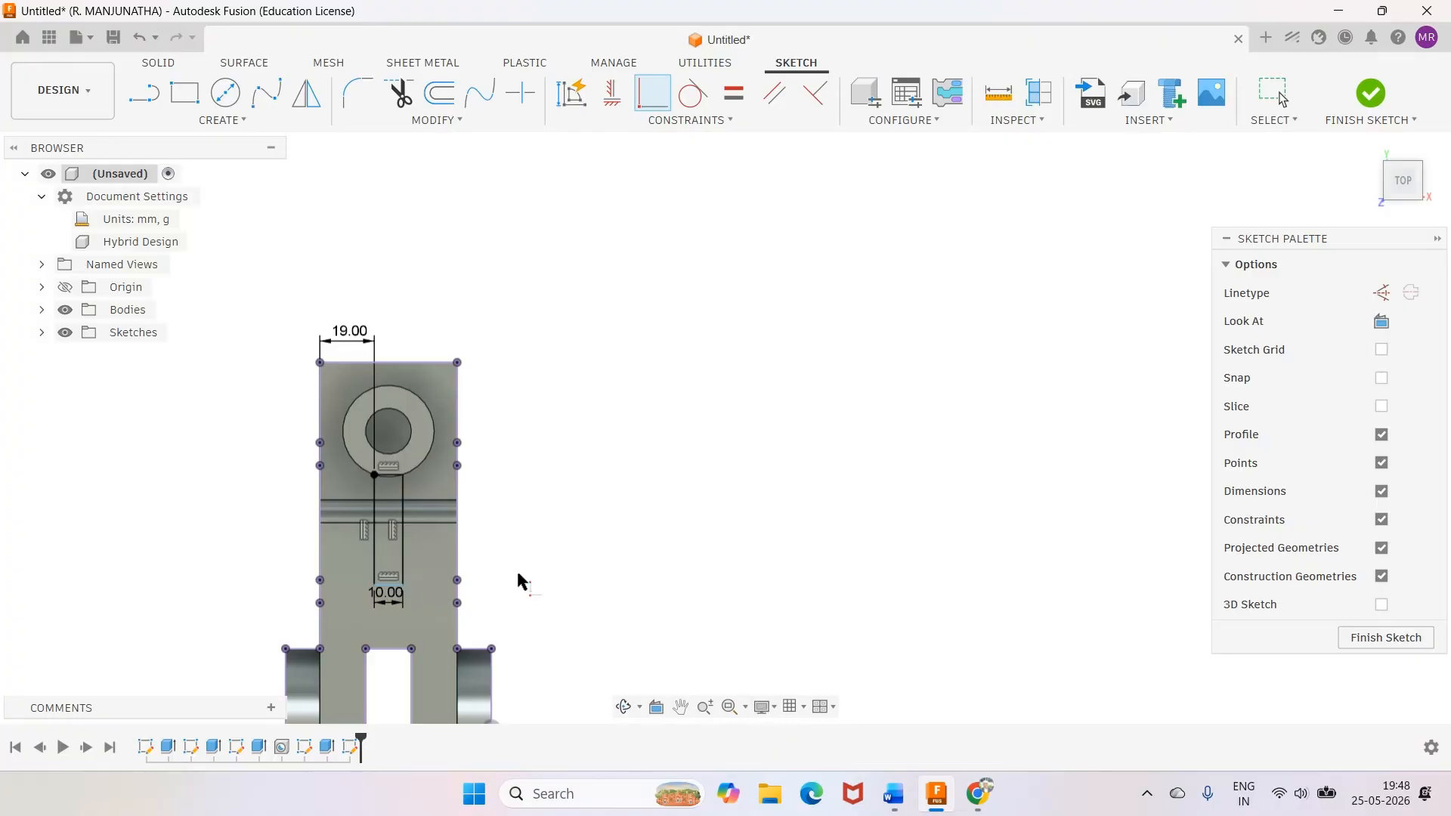
{"action": "left_click", "coordinate": [894, 803]}
{"action": "left_click", "coordinate": [894, 803]}
{"action": "left_click", "coordinate": [386, 587]}
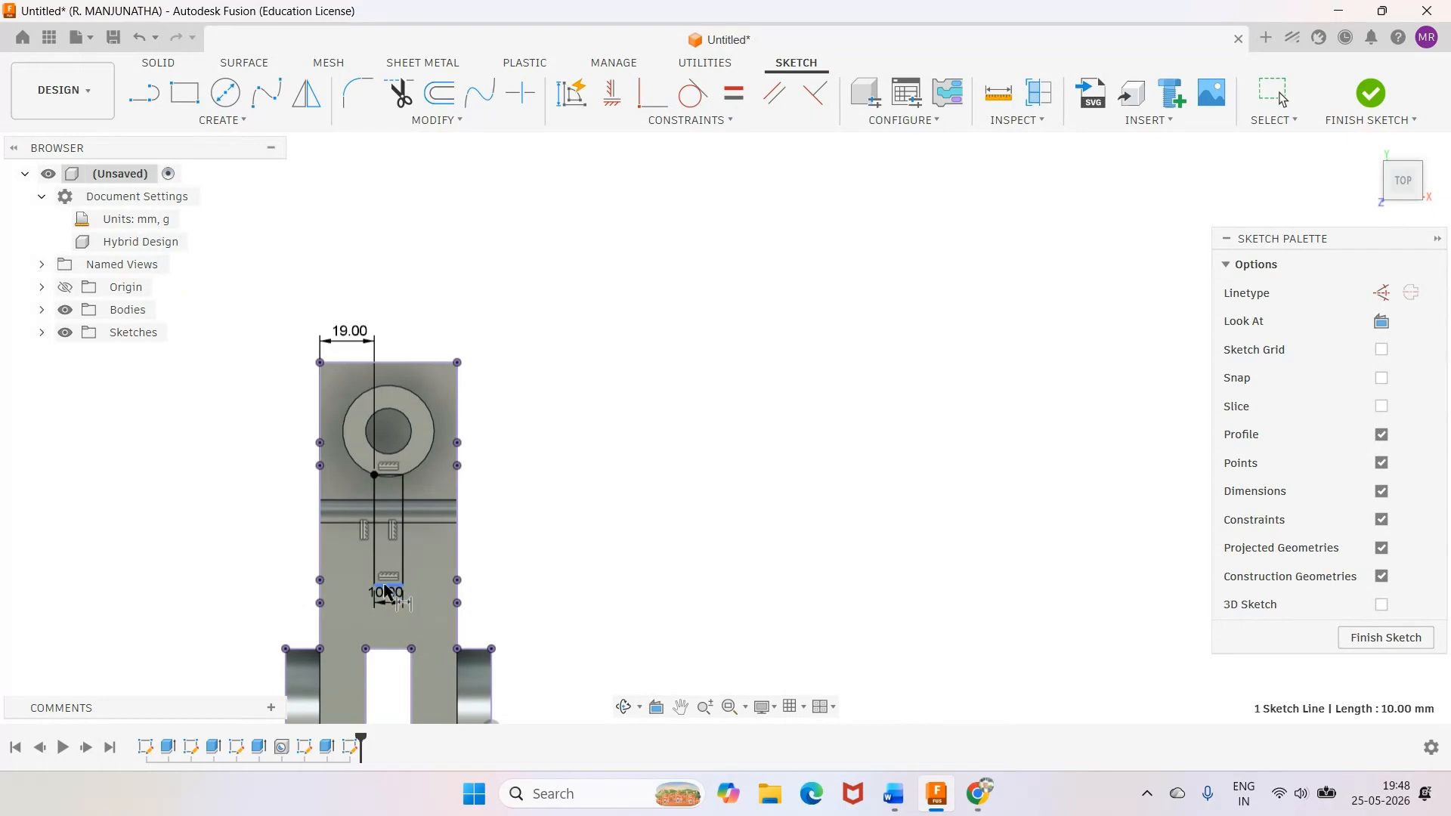
{"action": "left_click", "coordinate": [391, 648]}
{"action": "left_click", "coordinate": [560, 616]}
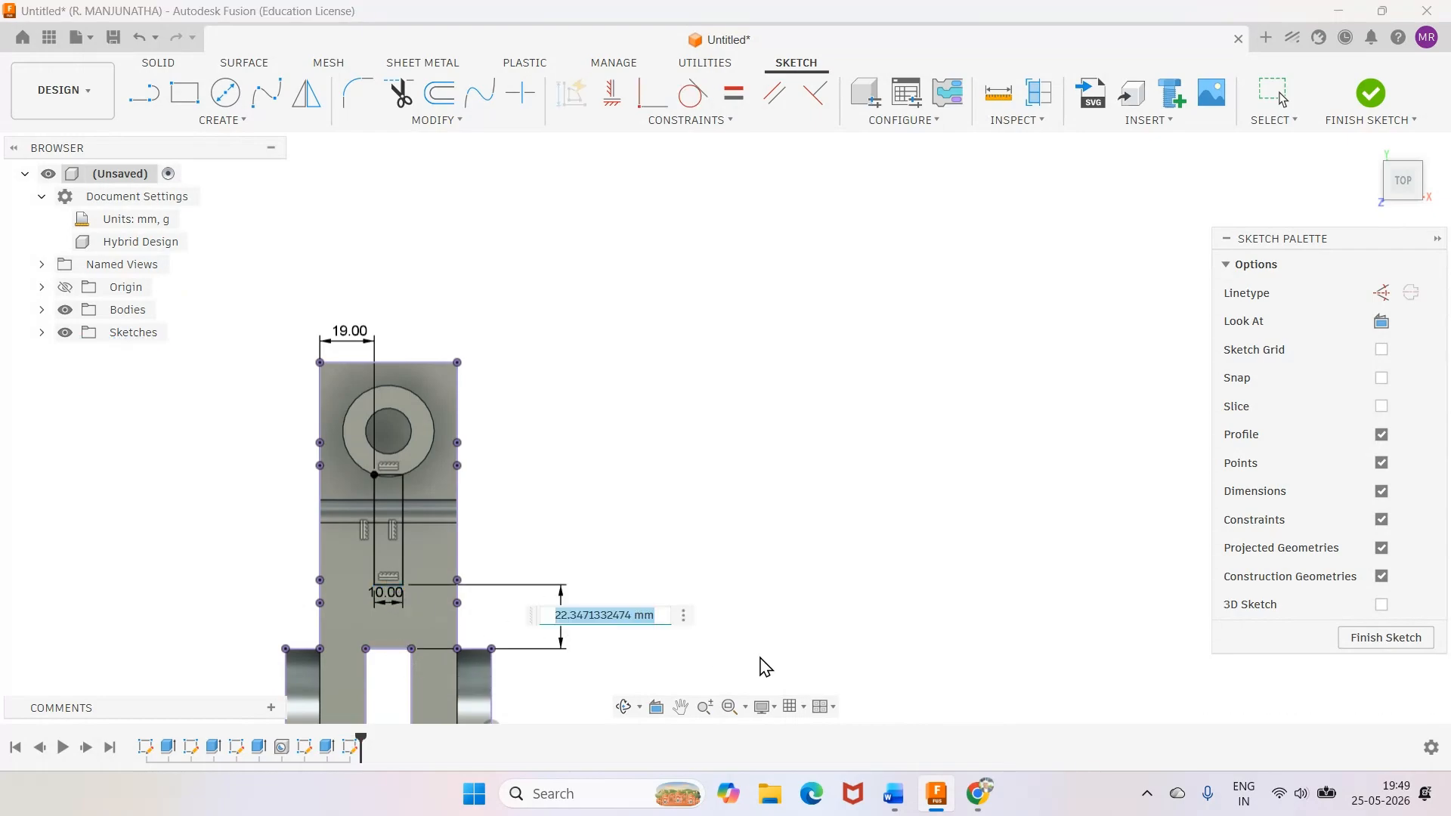
{"action": "type", "text": "20"}
{"action": "key", "text": "Return"}
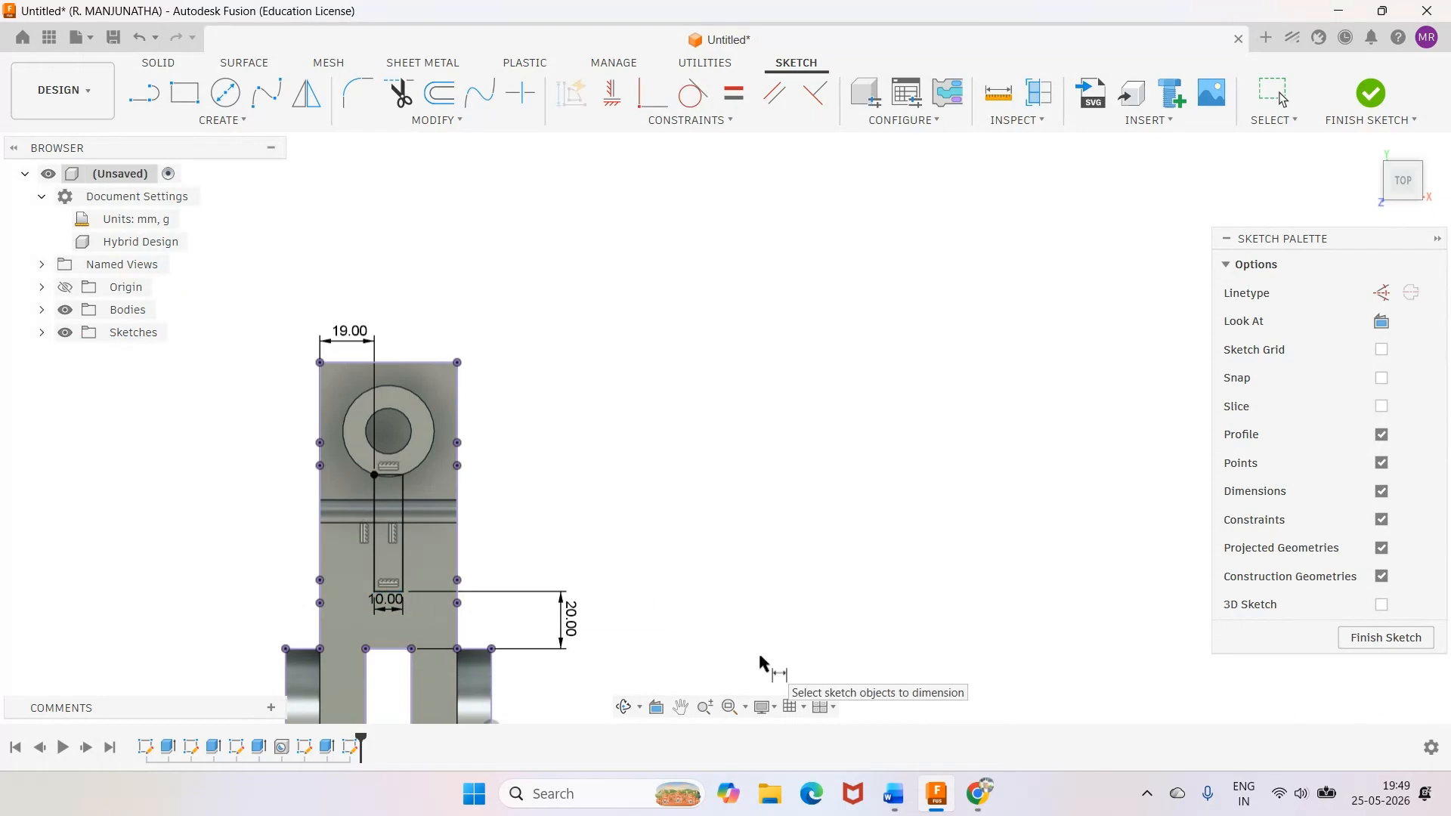
{"action": "left_click", "coordinate": [1371, 95]}
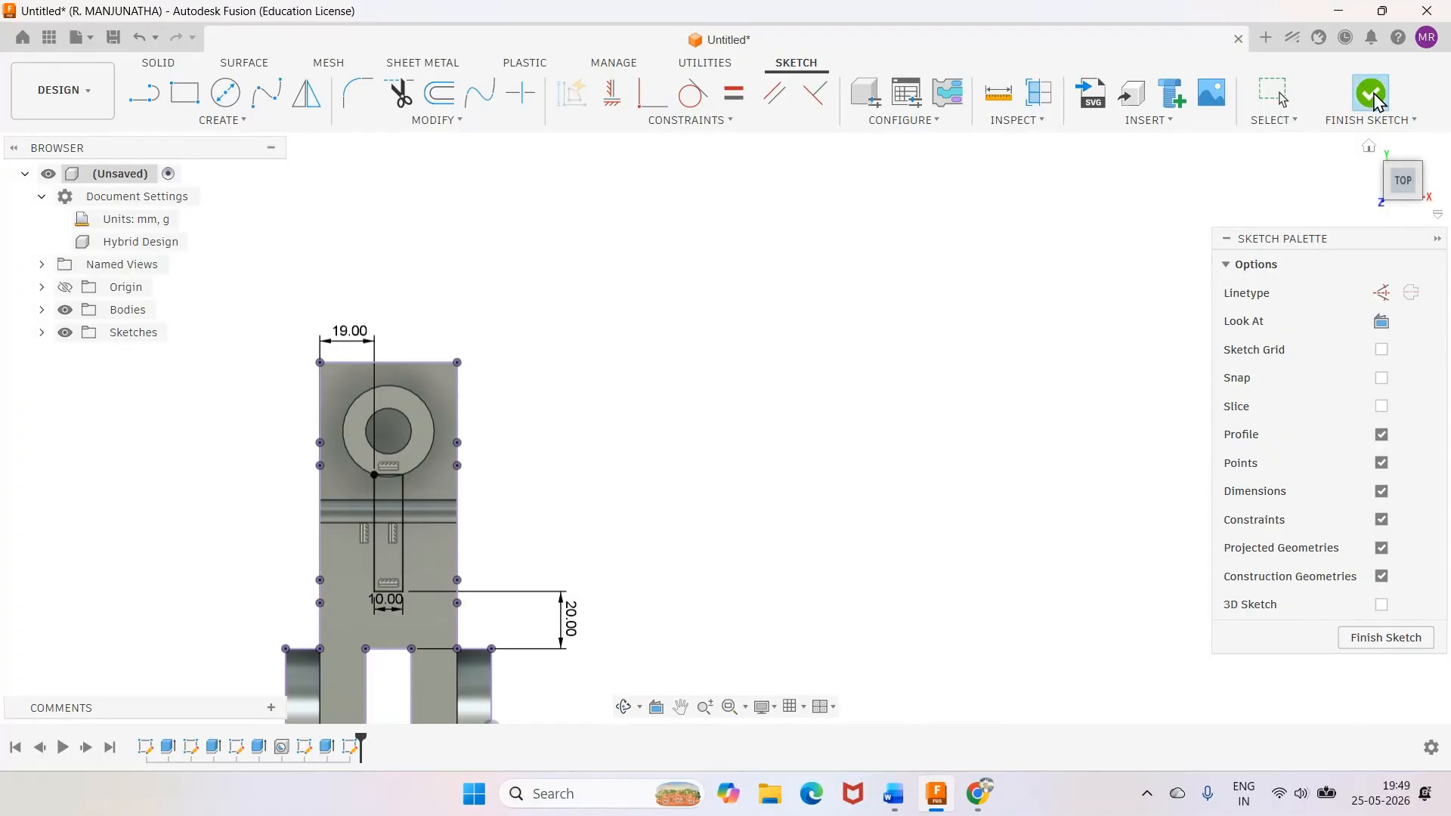
Split the boss's cylindrical face, the block's top face, the curved step and the arm's top face with the rib rectangle
{"action": "left_click", "coordinate": [1368, 146]}
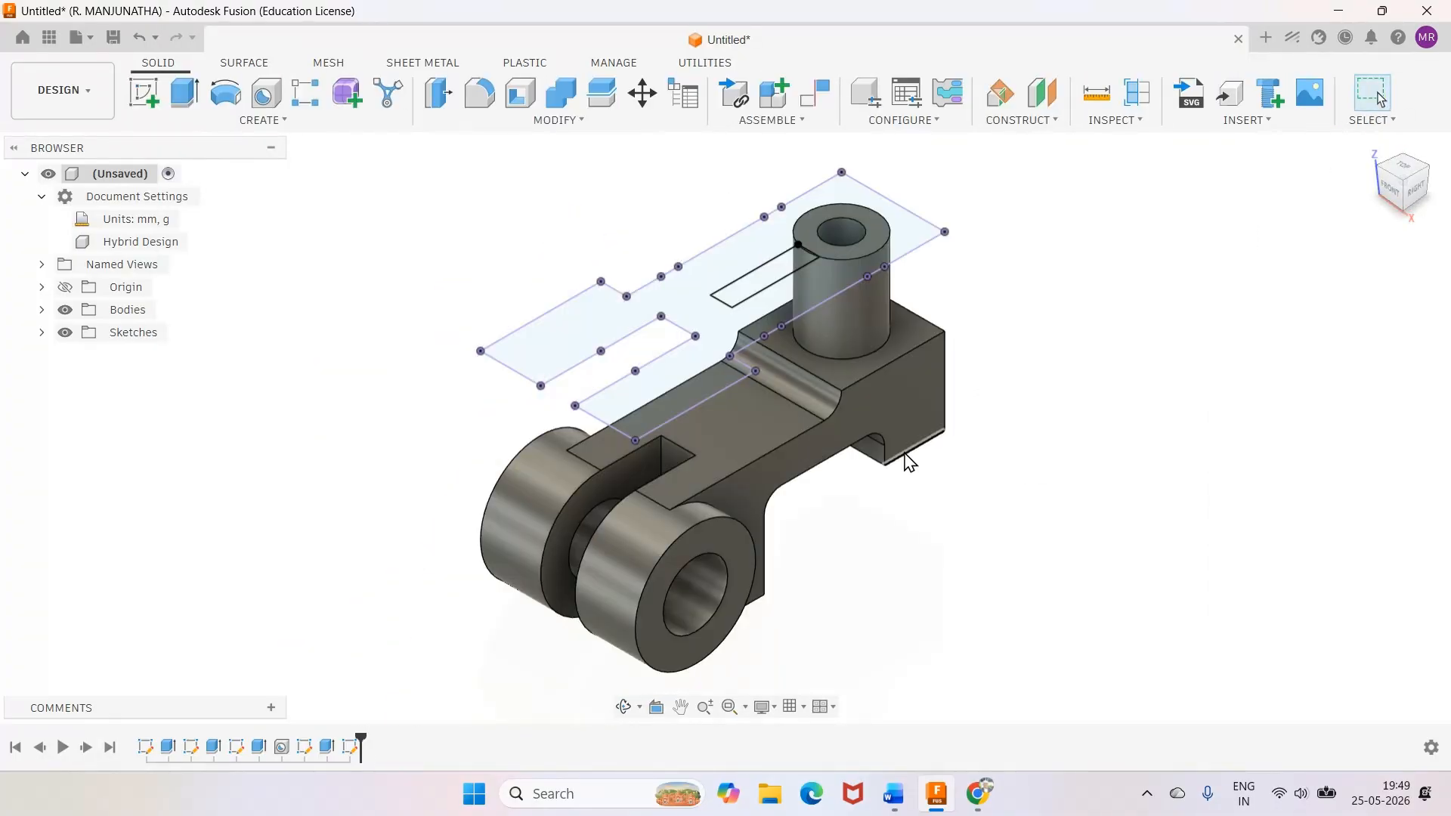
{"action": "scroll", "coordinate": [970, 374], "scroll_direction": "up", "scroll_amount": 5}
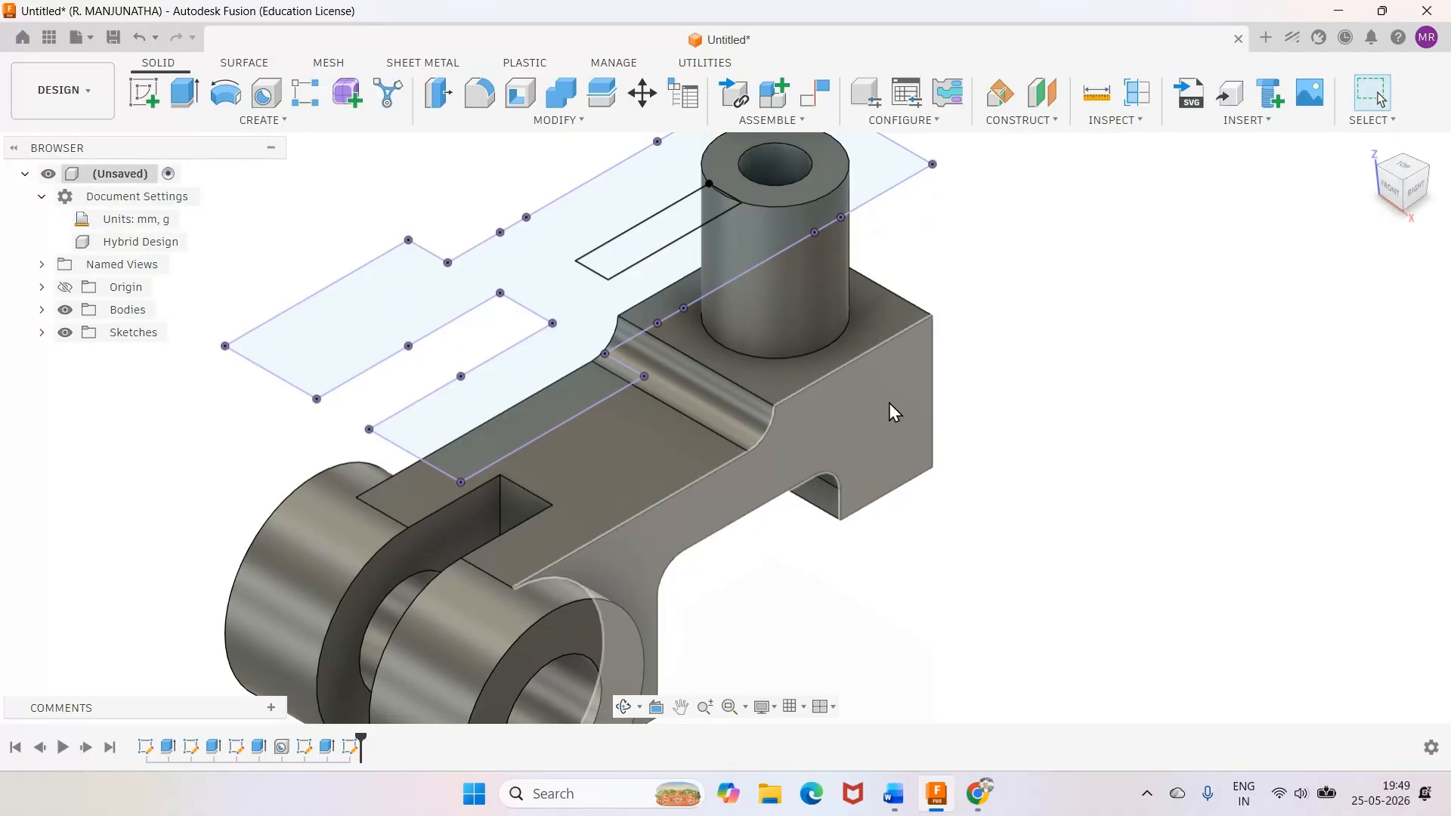
{"action": "left_click", "coordinate": [278, 121]}
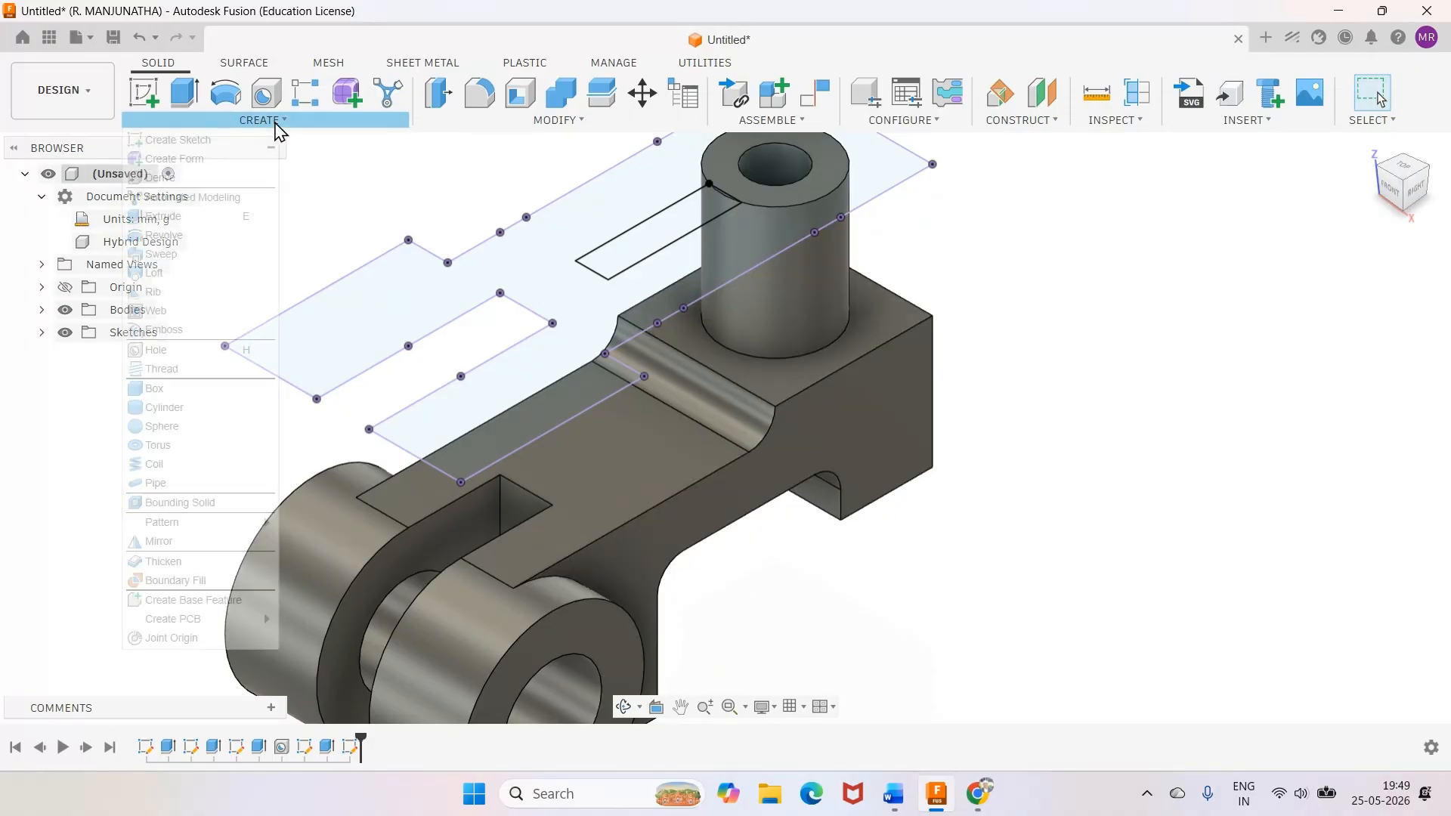
{"action": "mouse_move", "coordinate": [493, 121]}
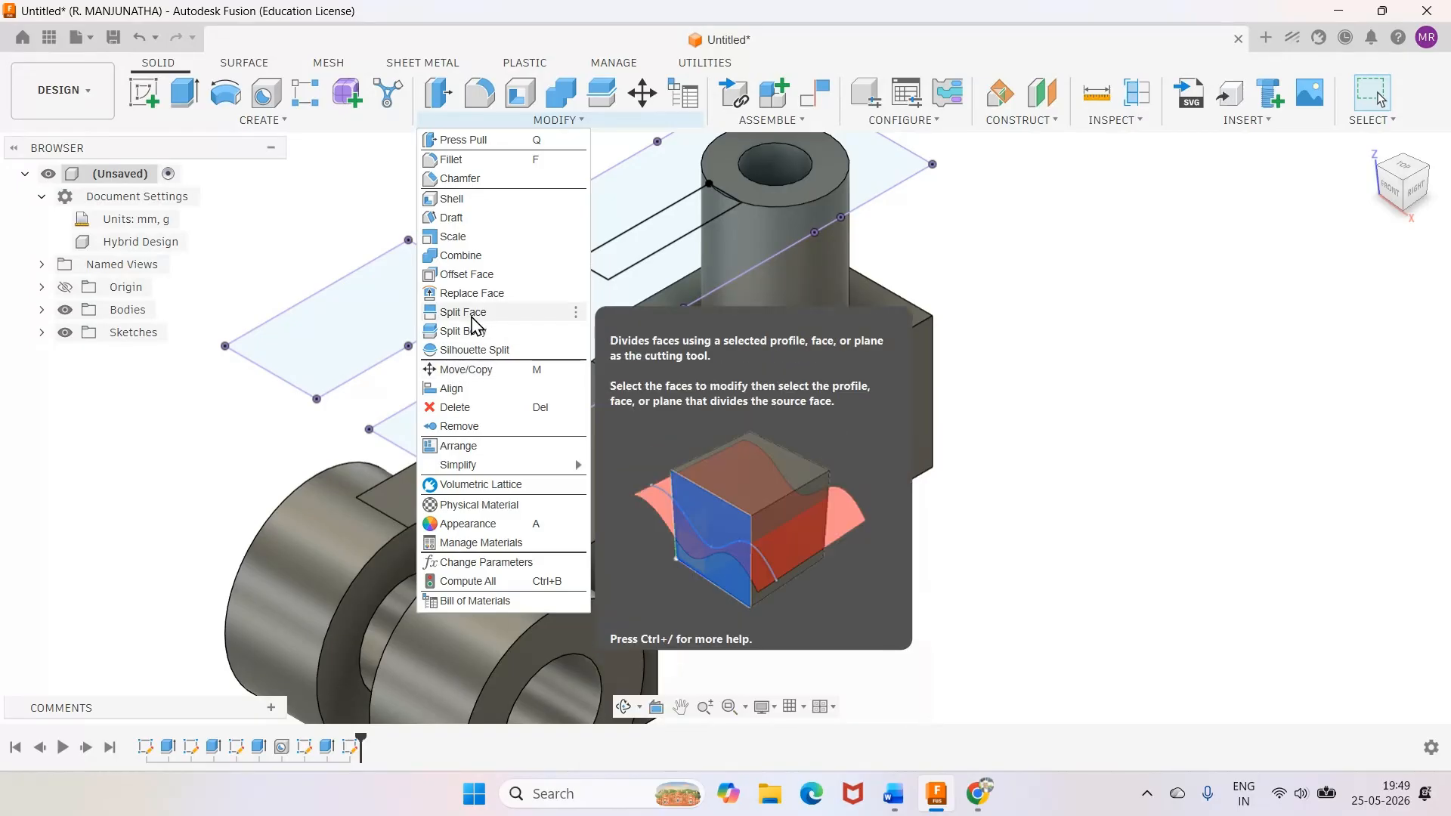
{"action": "left_click", "coordinate": [476, 315]}
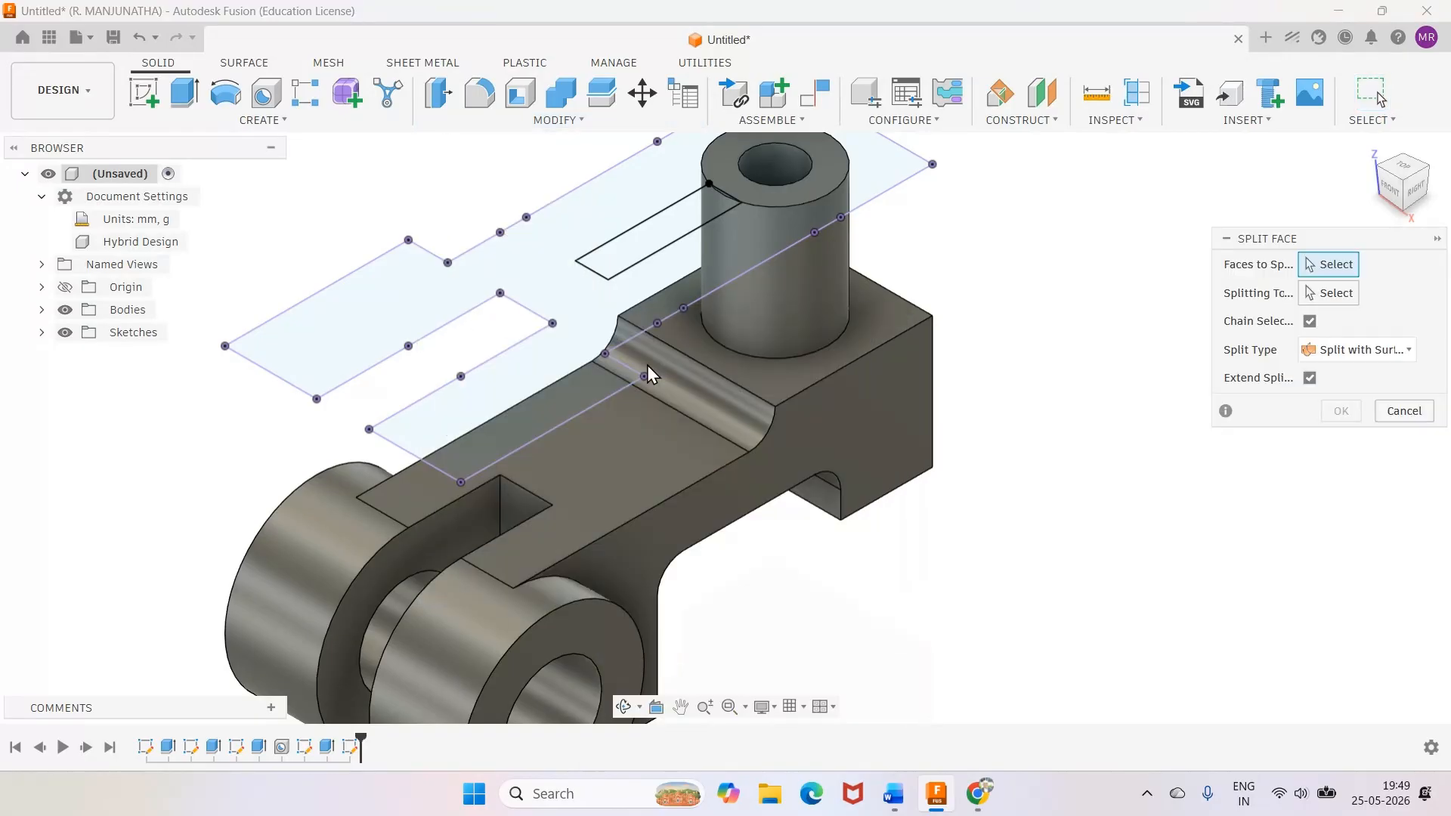
{"action": "left_click", "coordinate": [718, 314]}
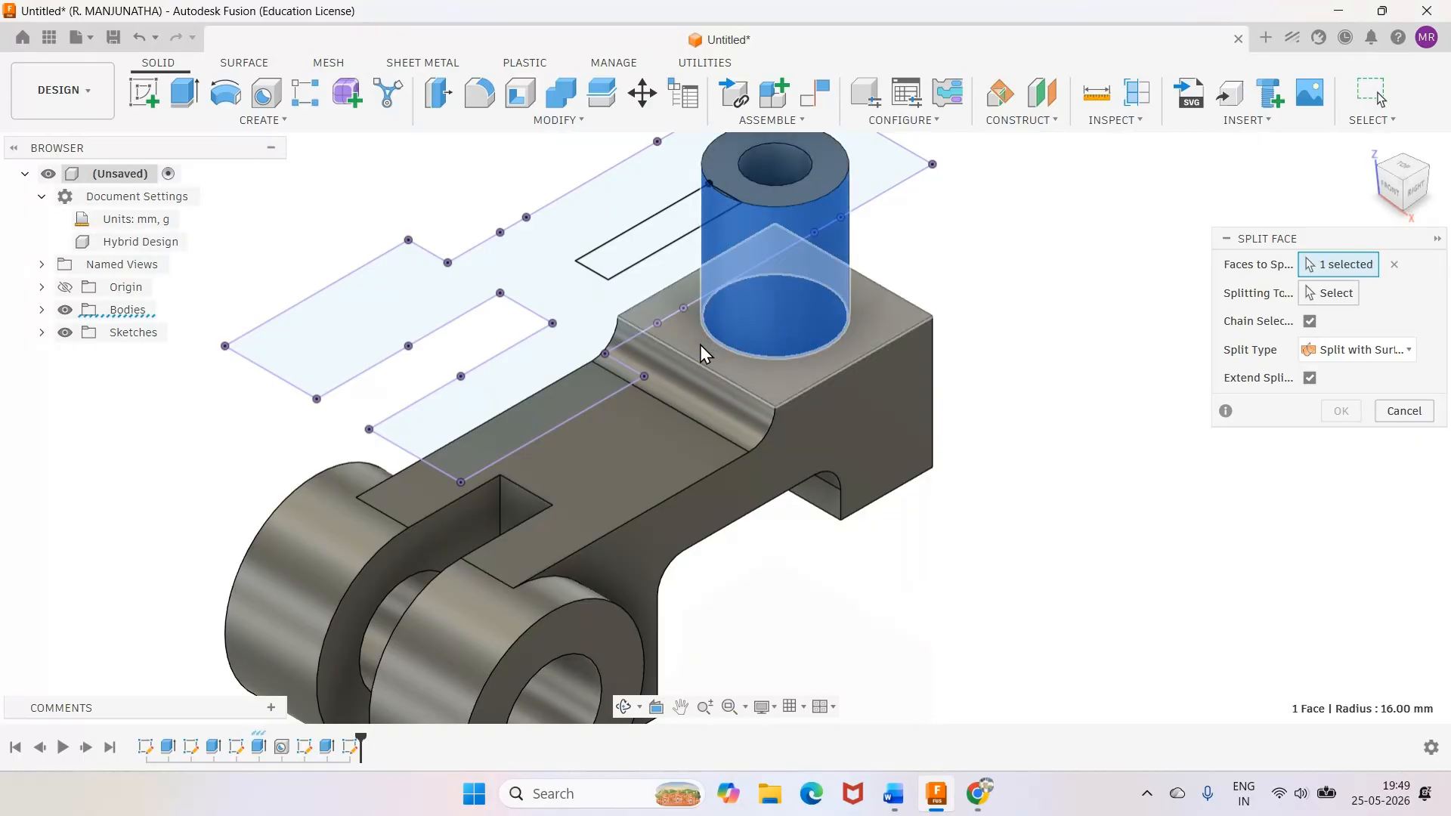
{"action": "left_click", "coordinate": [692, 345]}
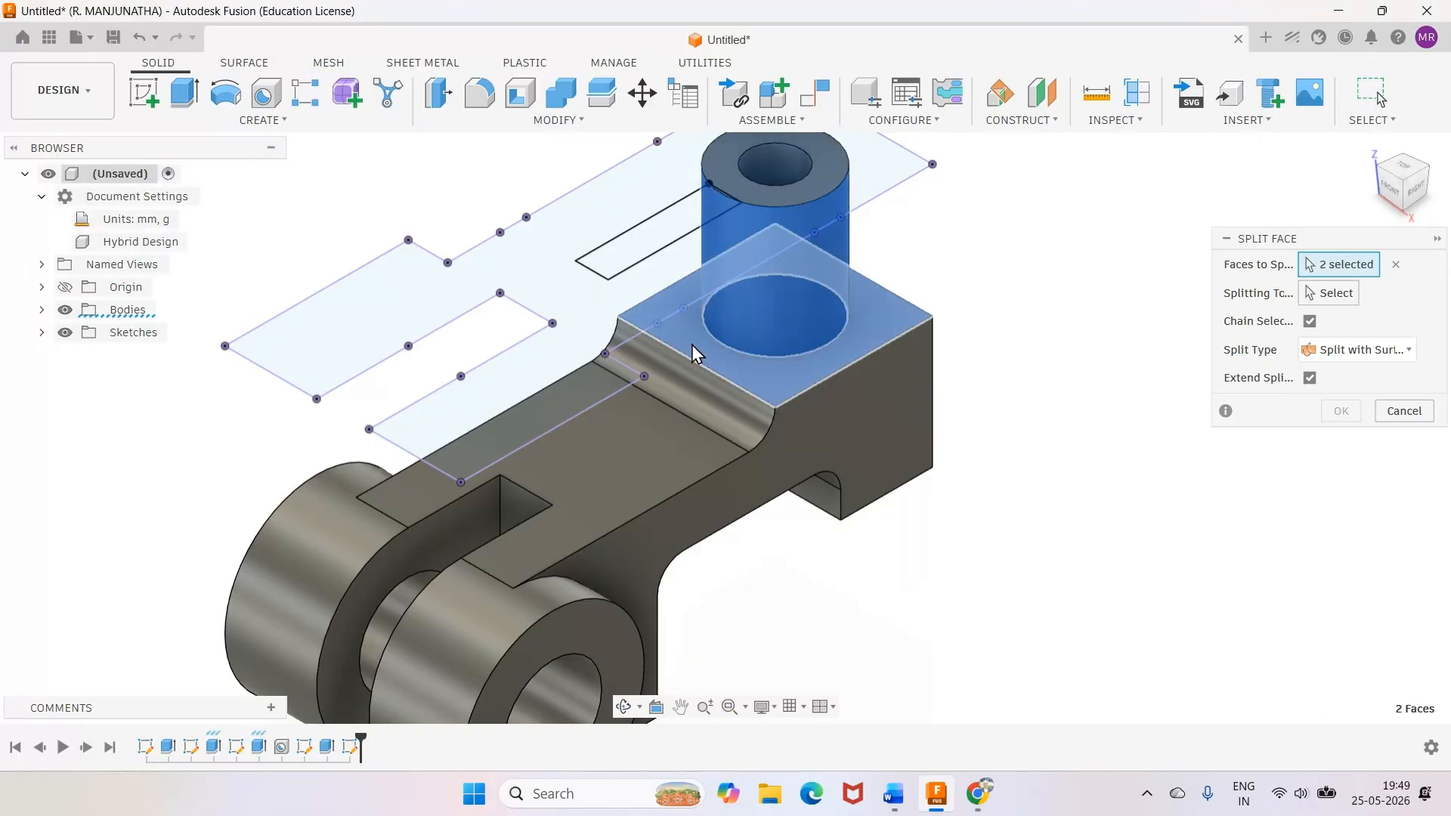
{"action": "left_click", "coordinate": [682, 374]}
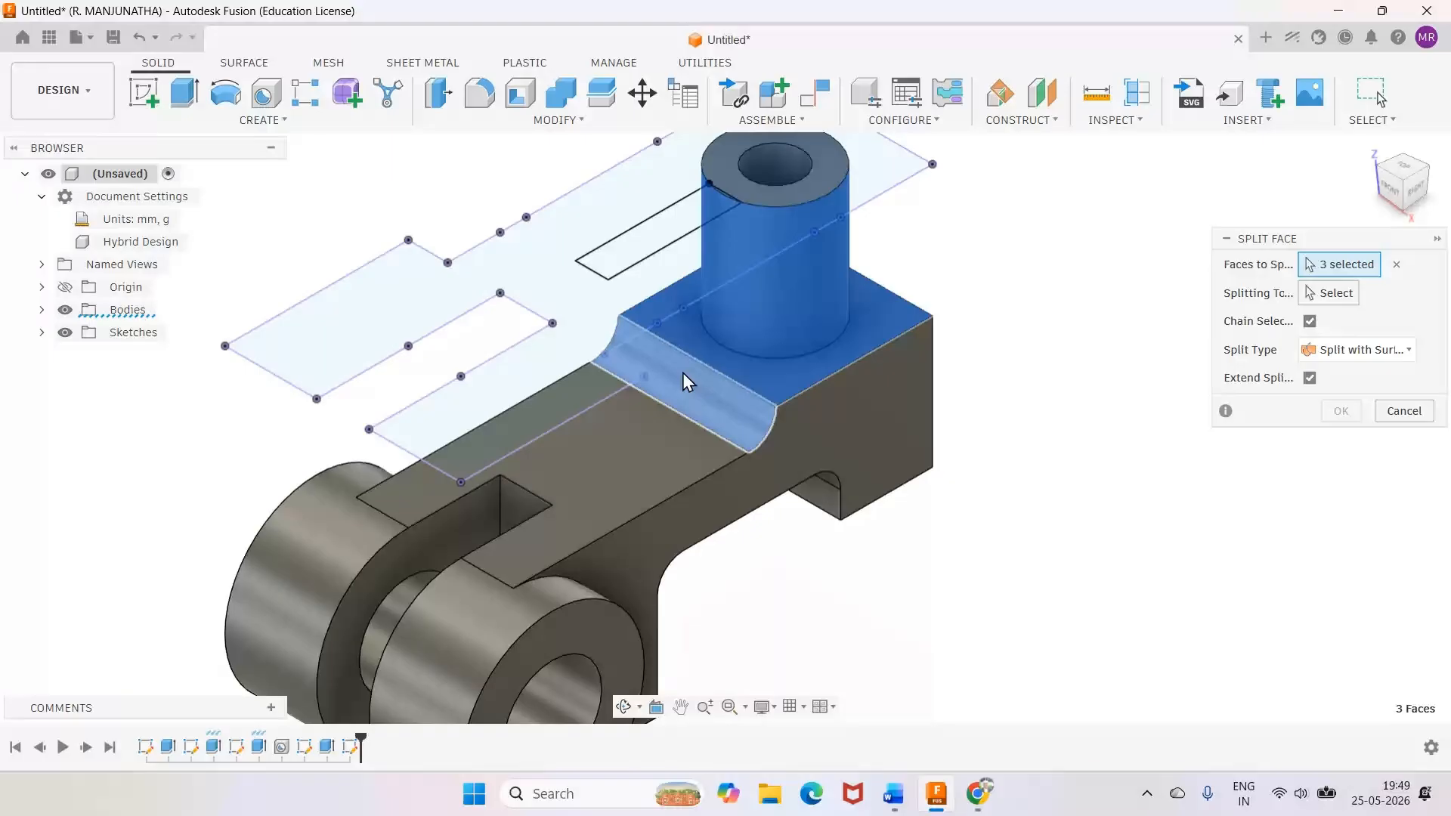
{"action": "left_click", "coordinate": [644, 423]}
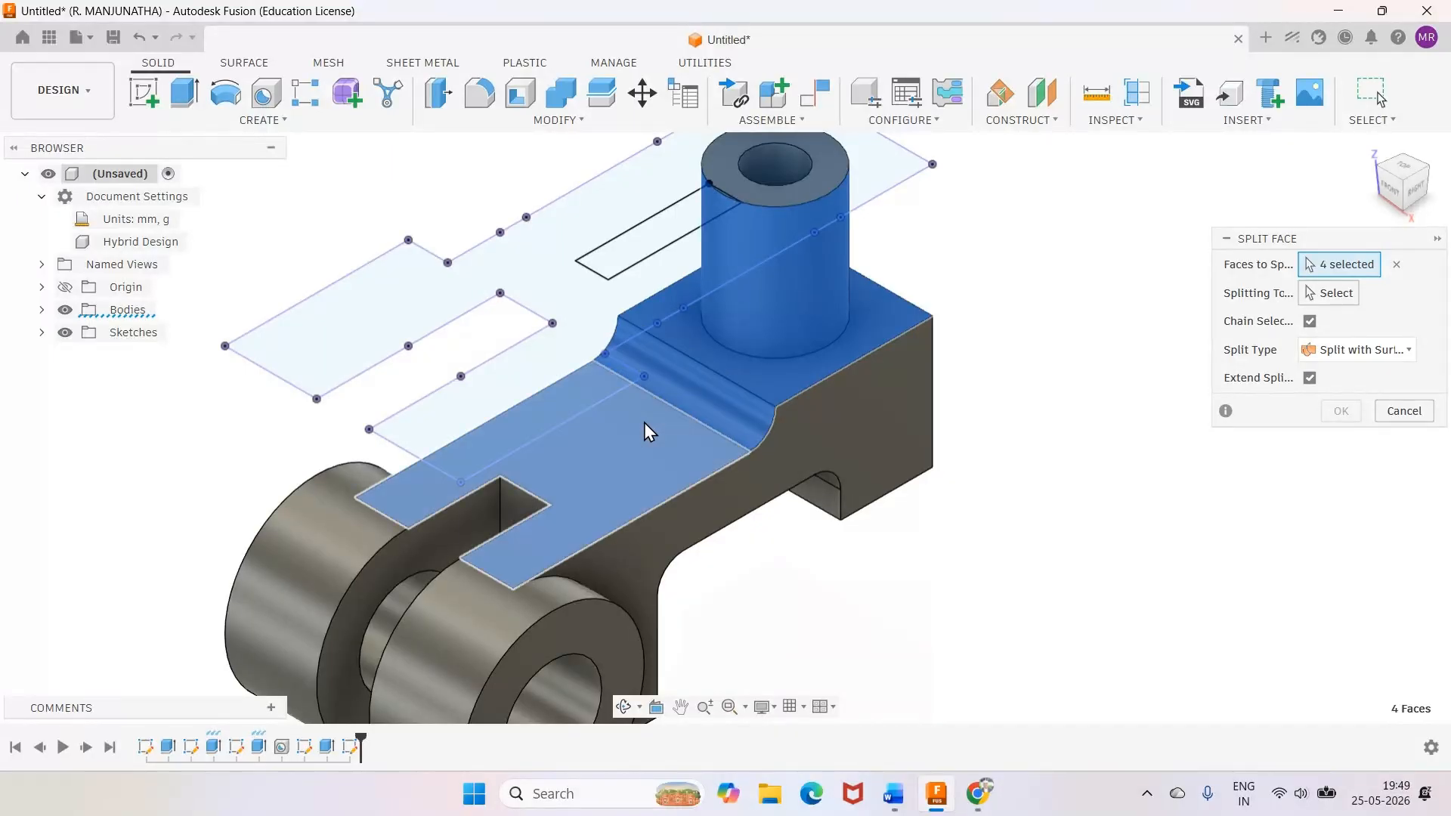
{"action": "left_click", "coordinate": [1318, 293]}
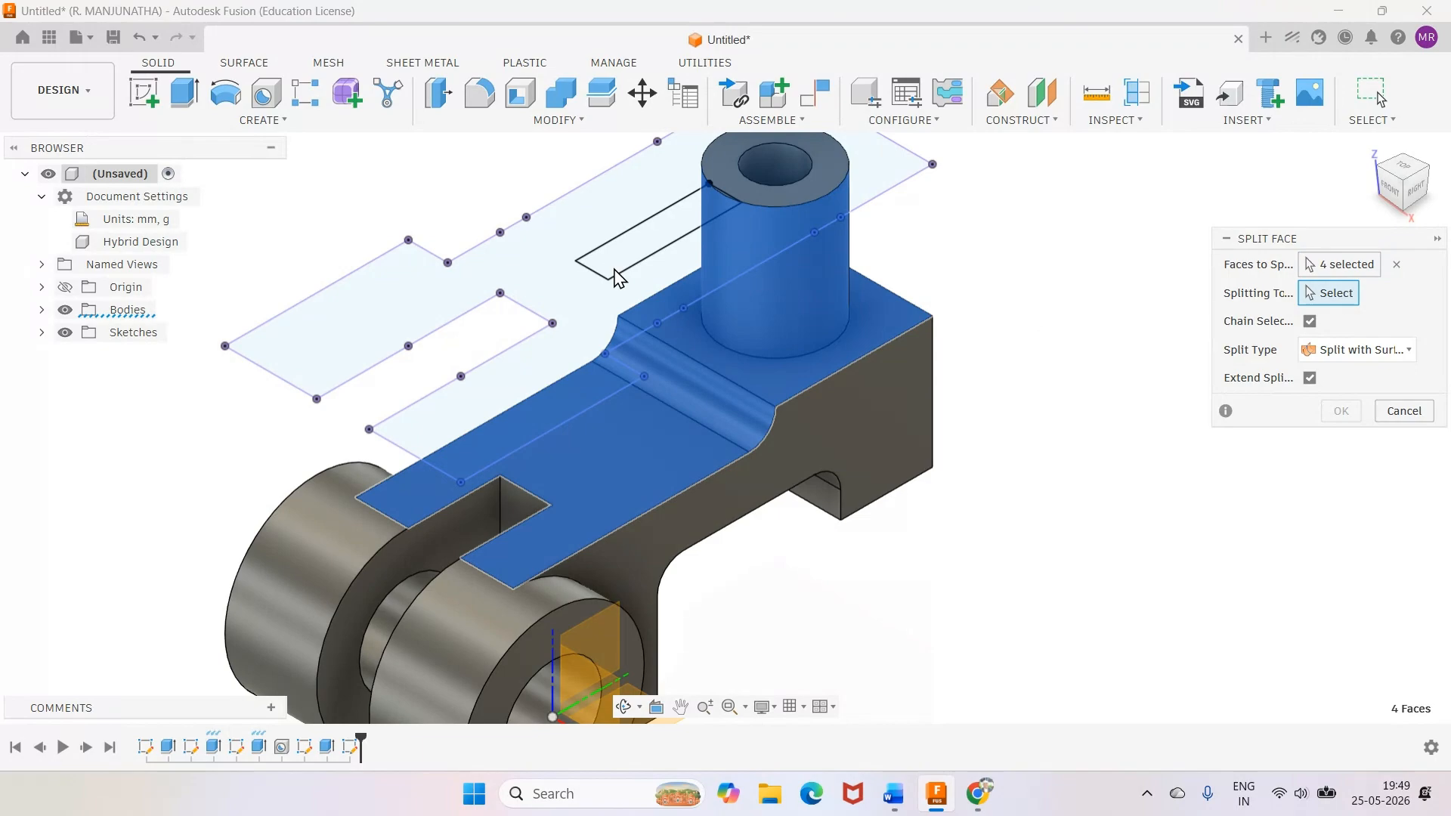
{"action": "left_click", "coordinate": [616, 275]}
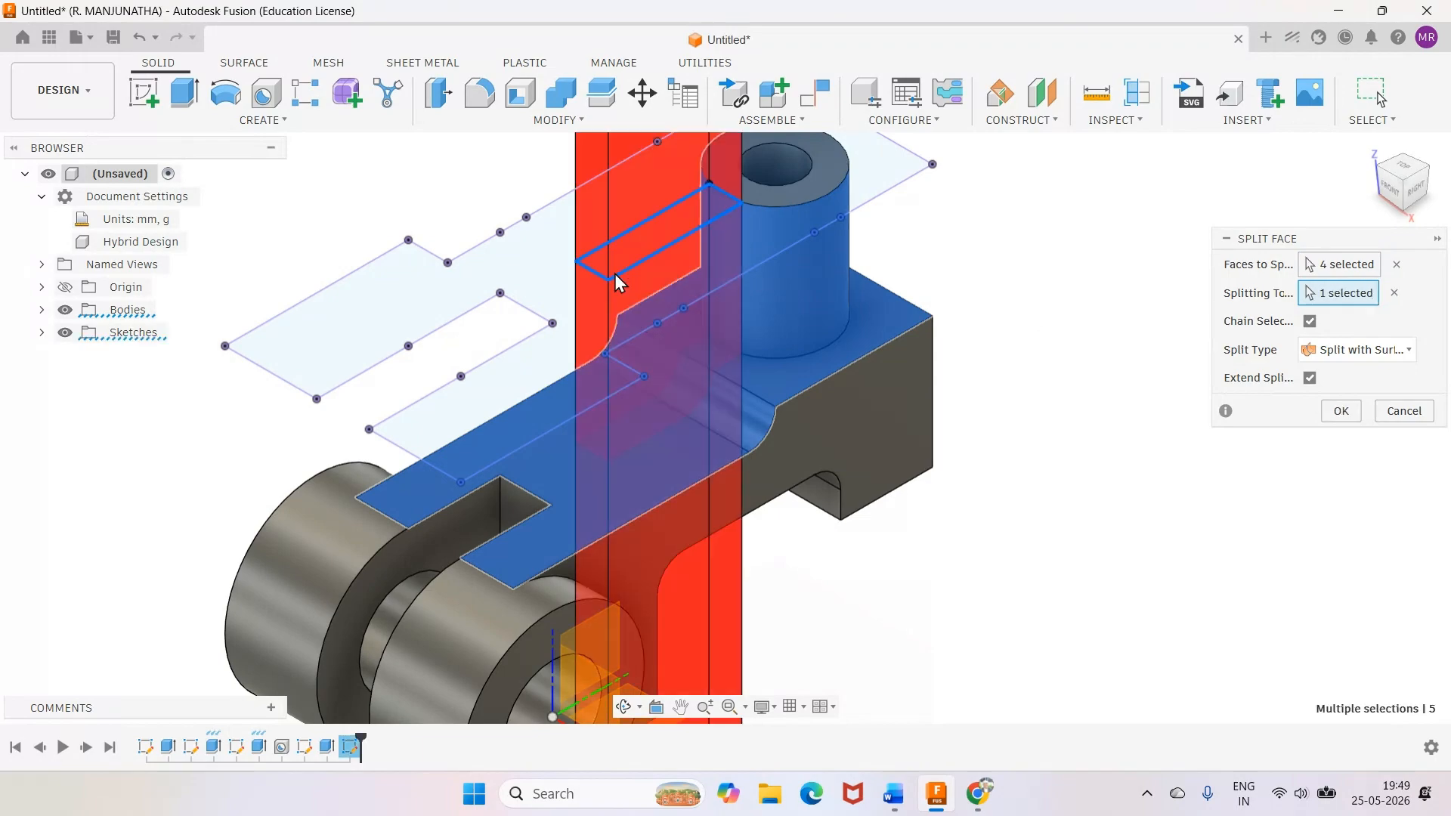
{"action": "left_click", "coordinate": [1342, 412]}
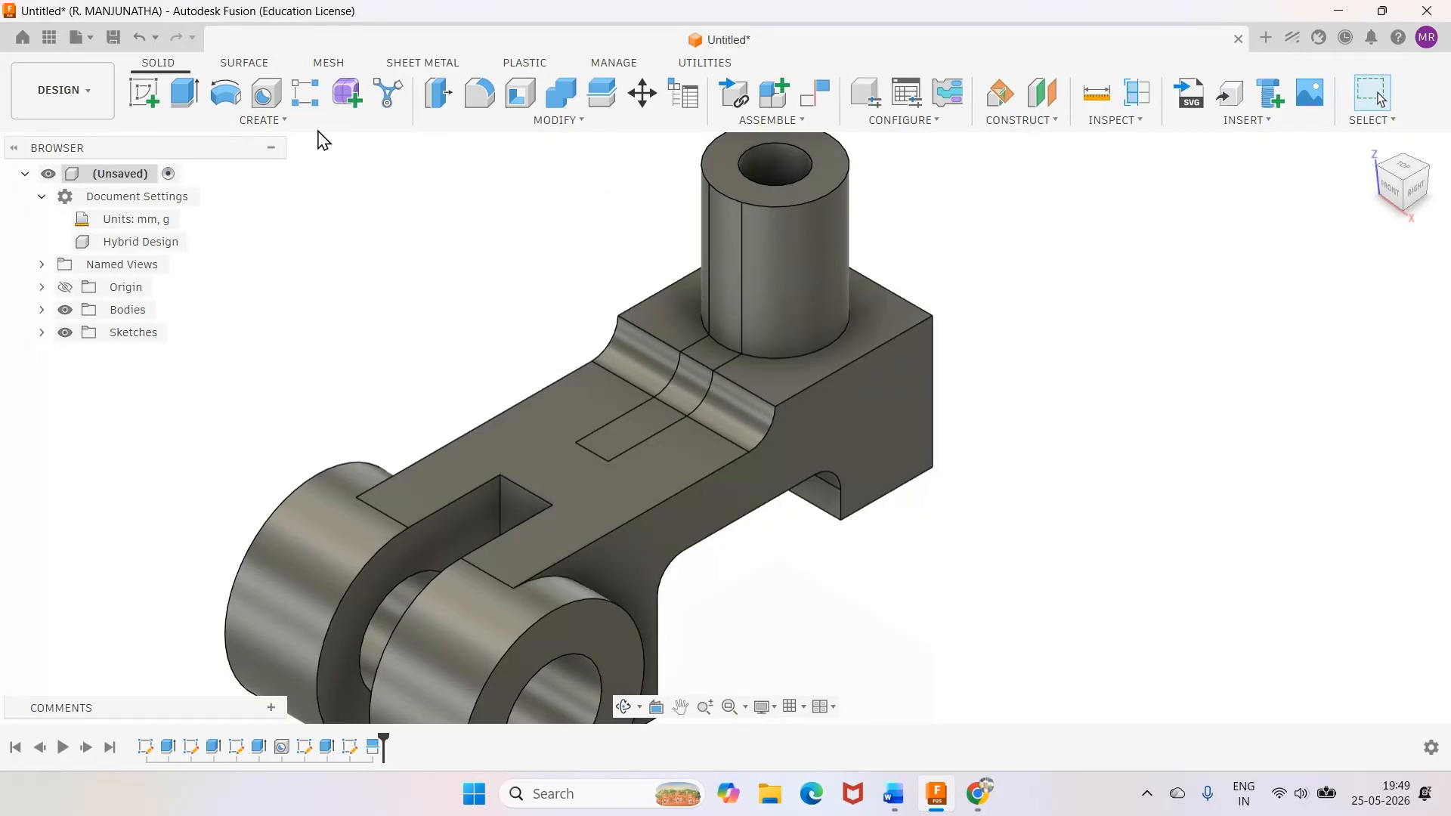
Try a joined loft between the split strip on the boss and the short strip on the block's top face, and undo it
{"action": "left_click", "coordinate": [262, 120]}
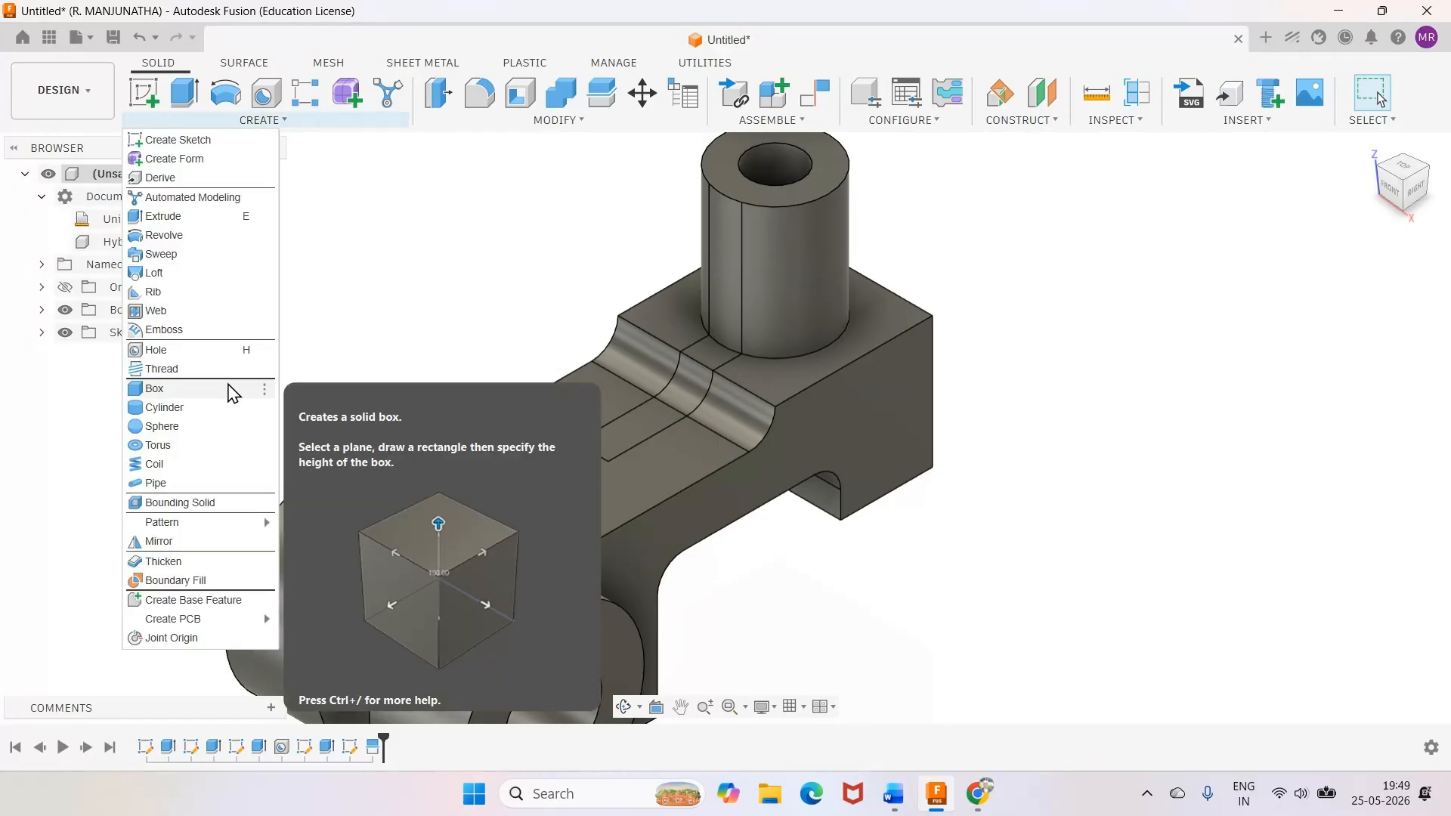
{"action": "left_click", "coordinate": [154, 273]}
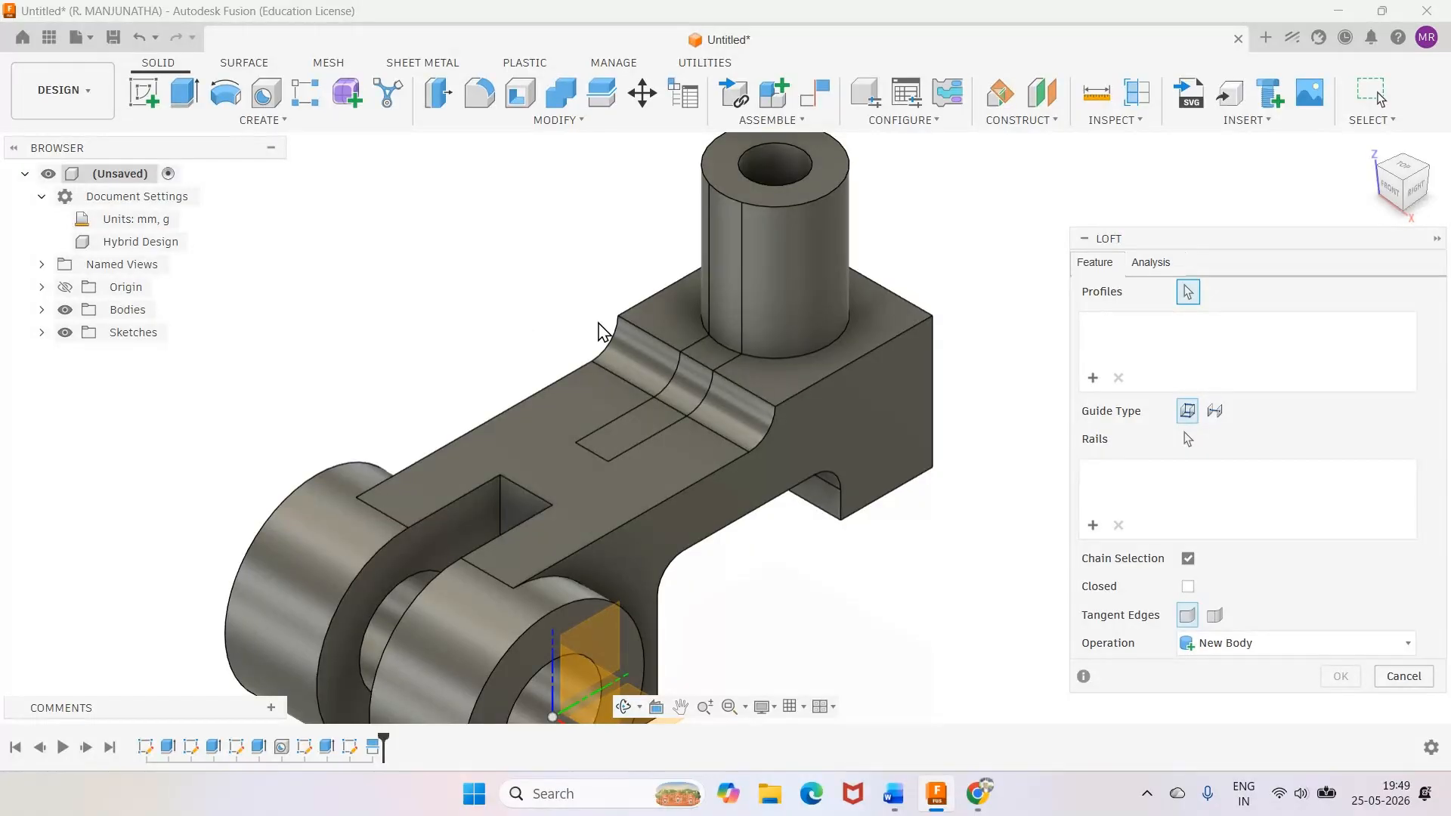
{"action": "left_click", "coordinate": [662, 329]}
{"action": "left_click", "coordinate": [703, 352]}
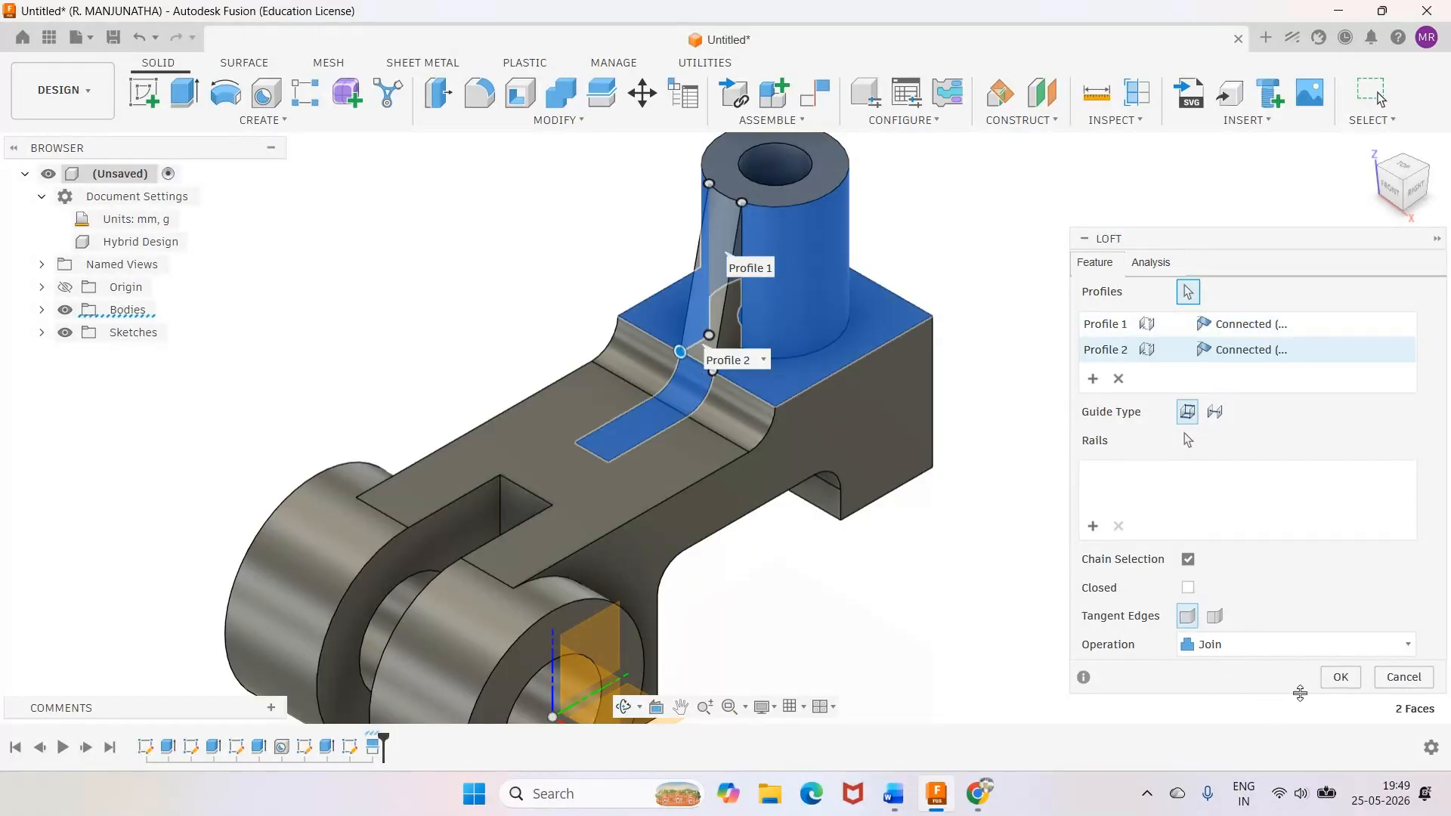
{"action": "left_click", "coordinate": [1341, 677]}
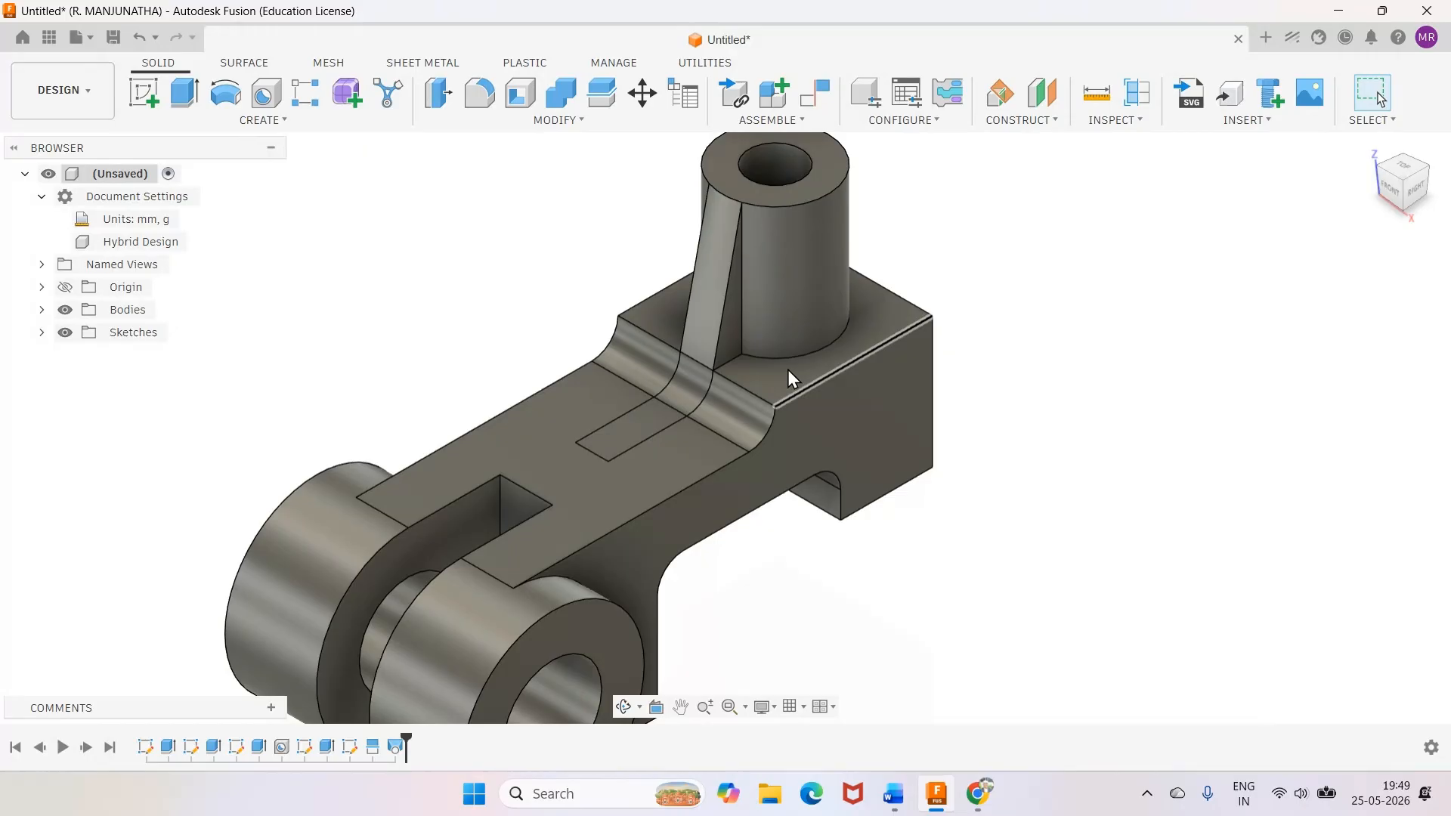
{"action": "key", "text": "ctrl+z"}
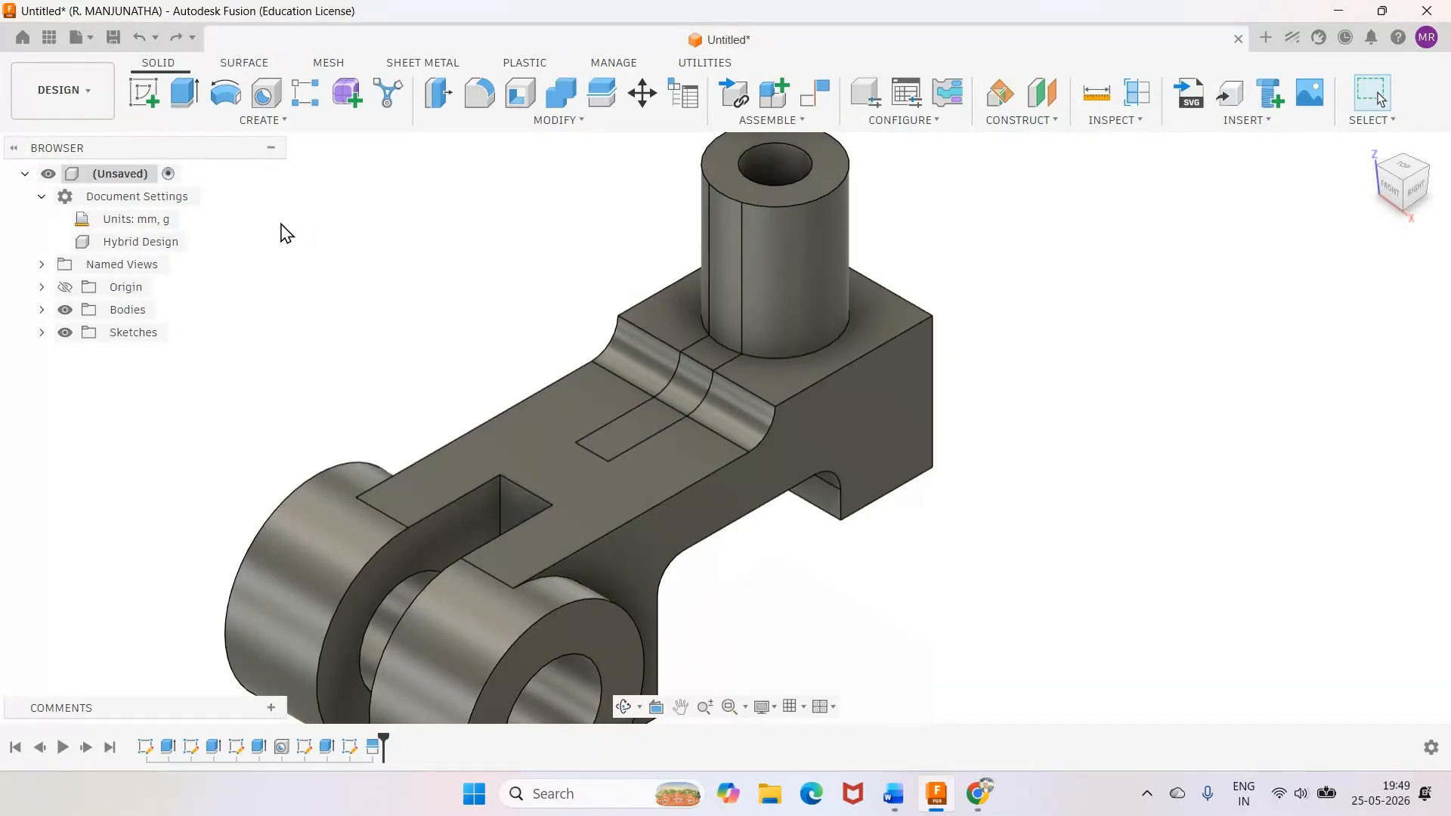
Loft the rib between the split strip on the boss and the strip on the arm's top face, using the Join operation
{"action": "left_click", "coordinate": [282, 126]}
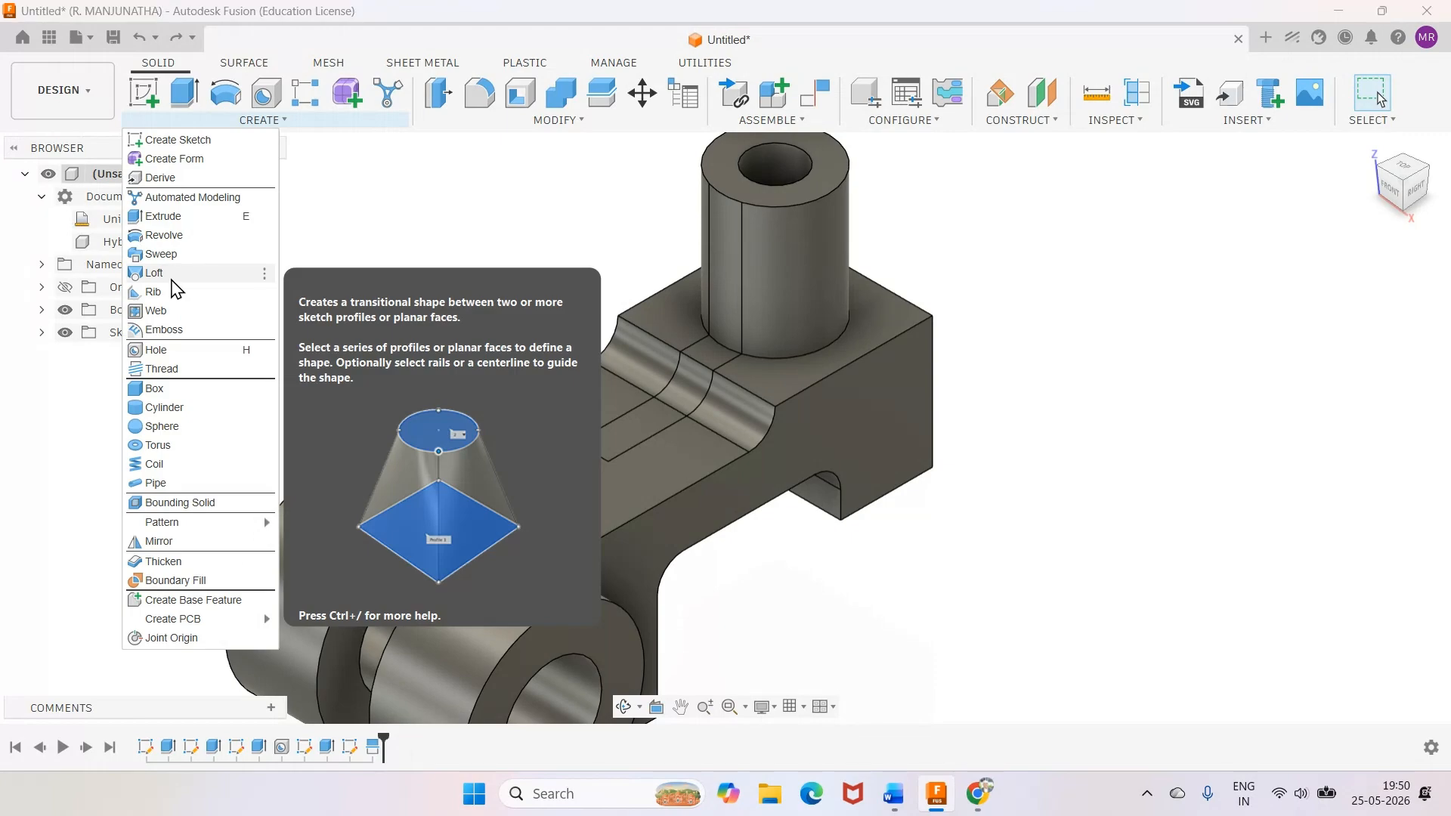
{"action": "left_click", "coordinate": [173, 278]}
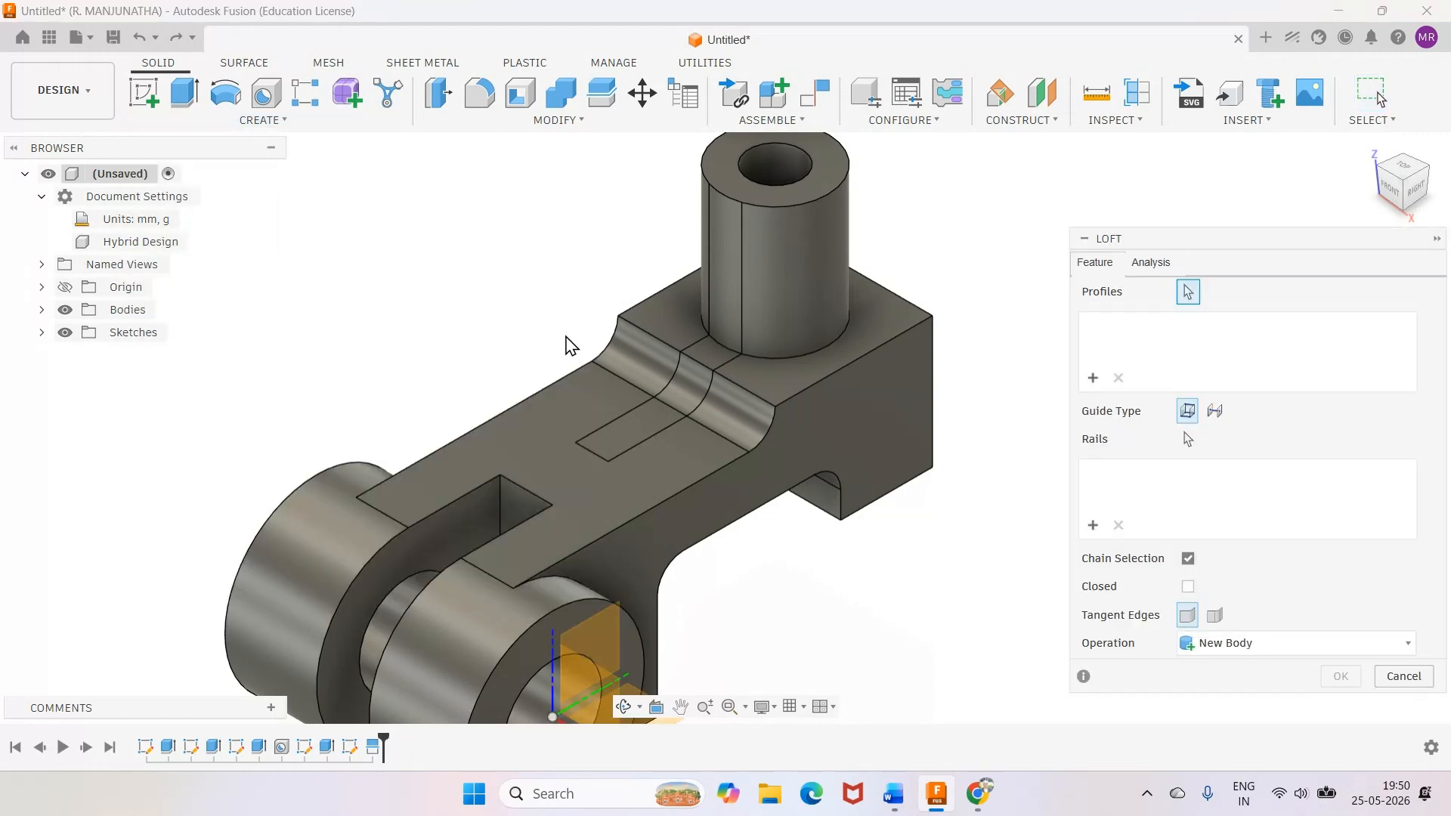
{"action": "left_click", "coordinate": [722, 293]}
{"action": "left_click", "coordinate": [661, 412]}
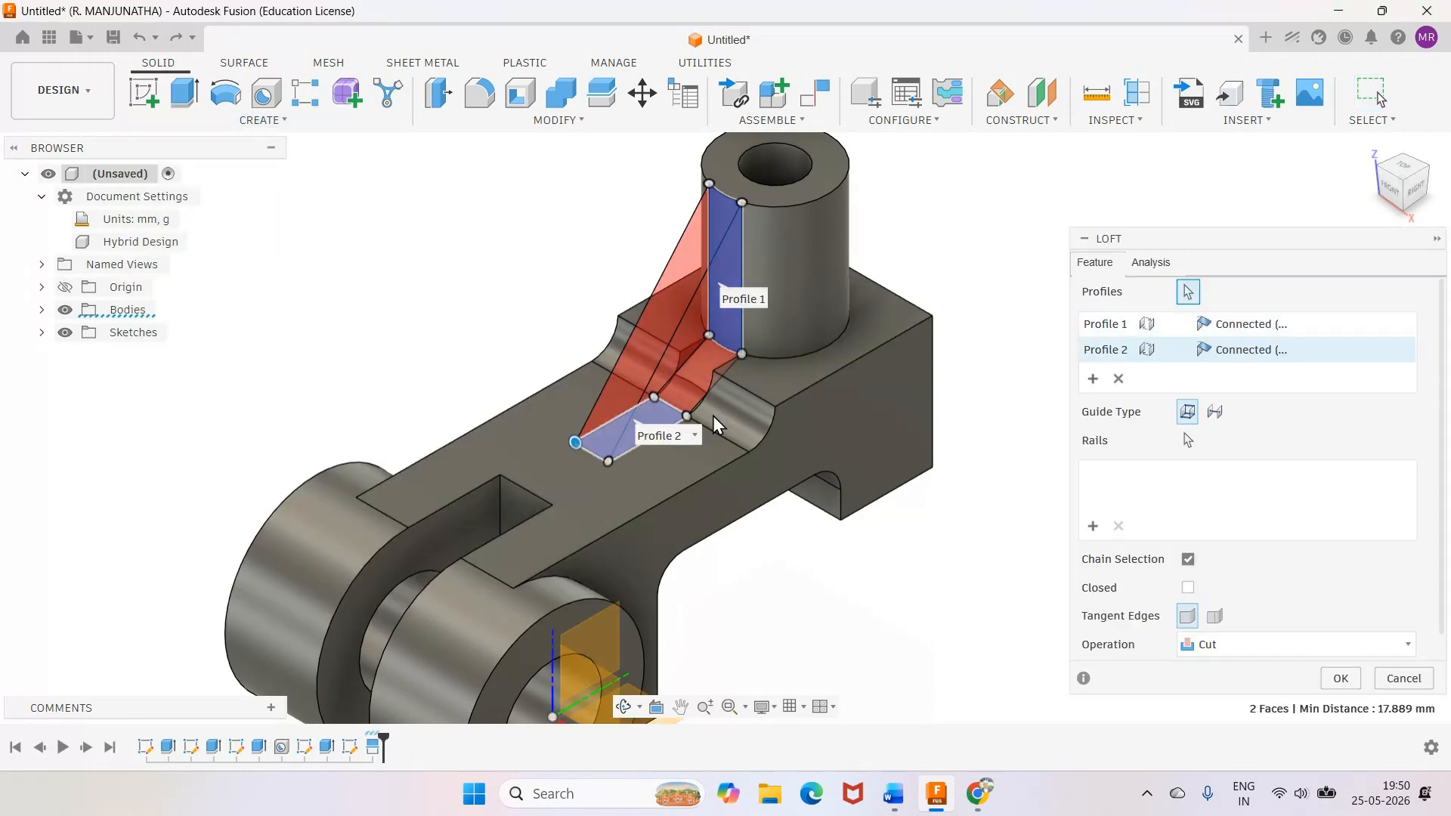
{"action": "left_click", "coordinate": [1327, 649]}
{"action": "left_click", "coordinate": [1209, 527]}
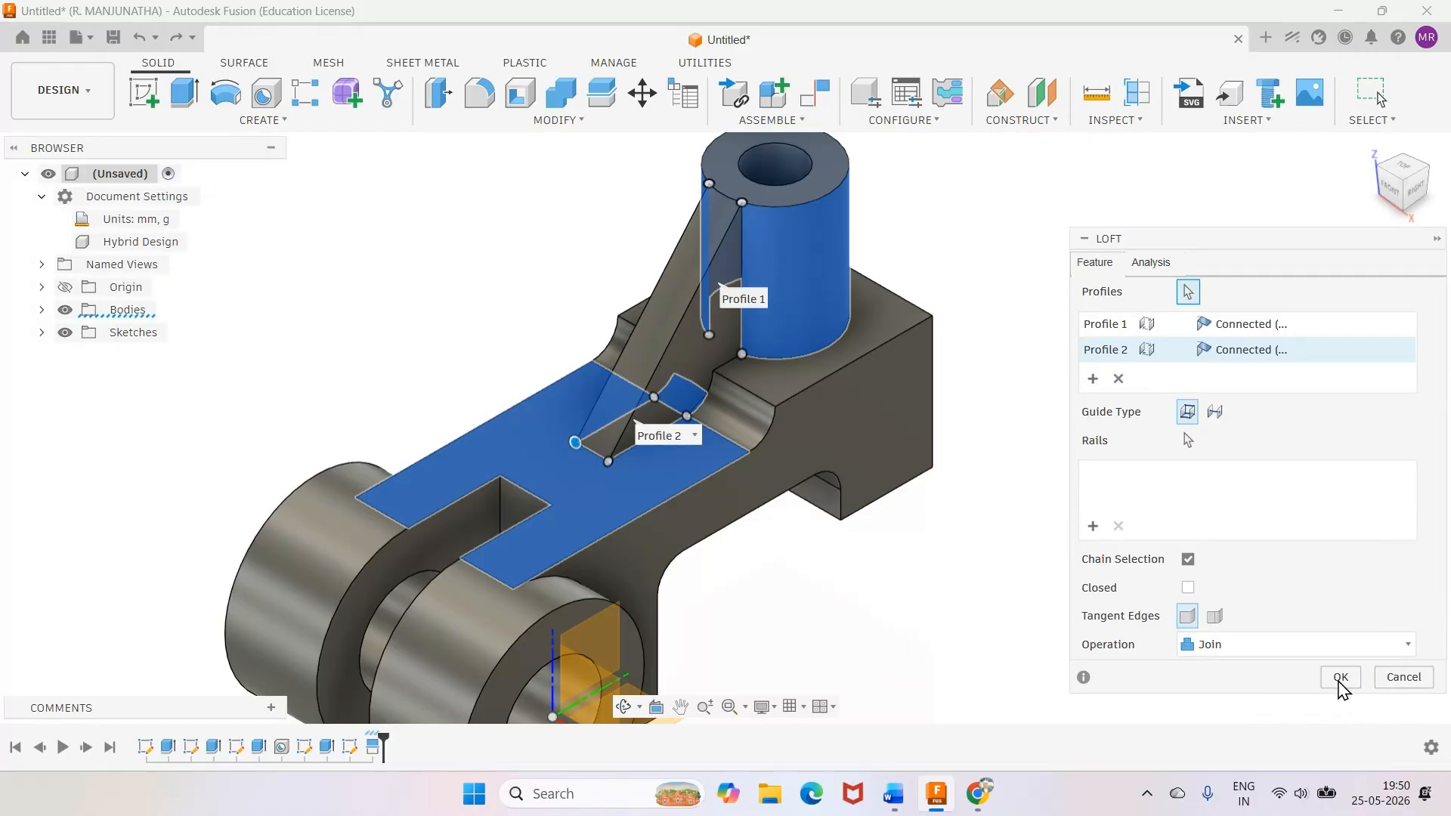
{"action": "left_click", "coordinate": [1340, 678]}
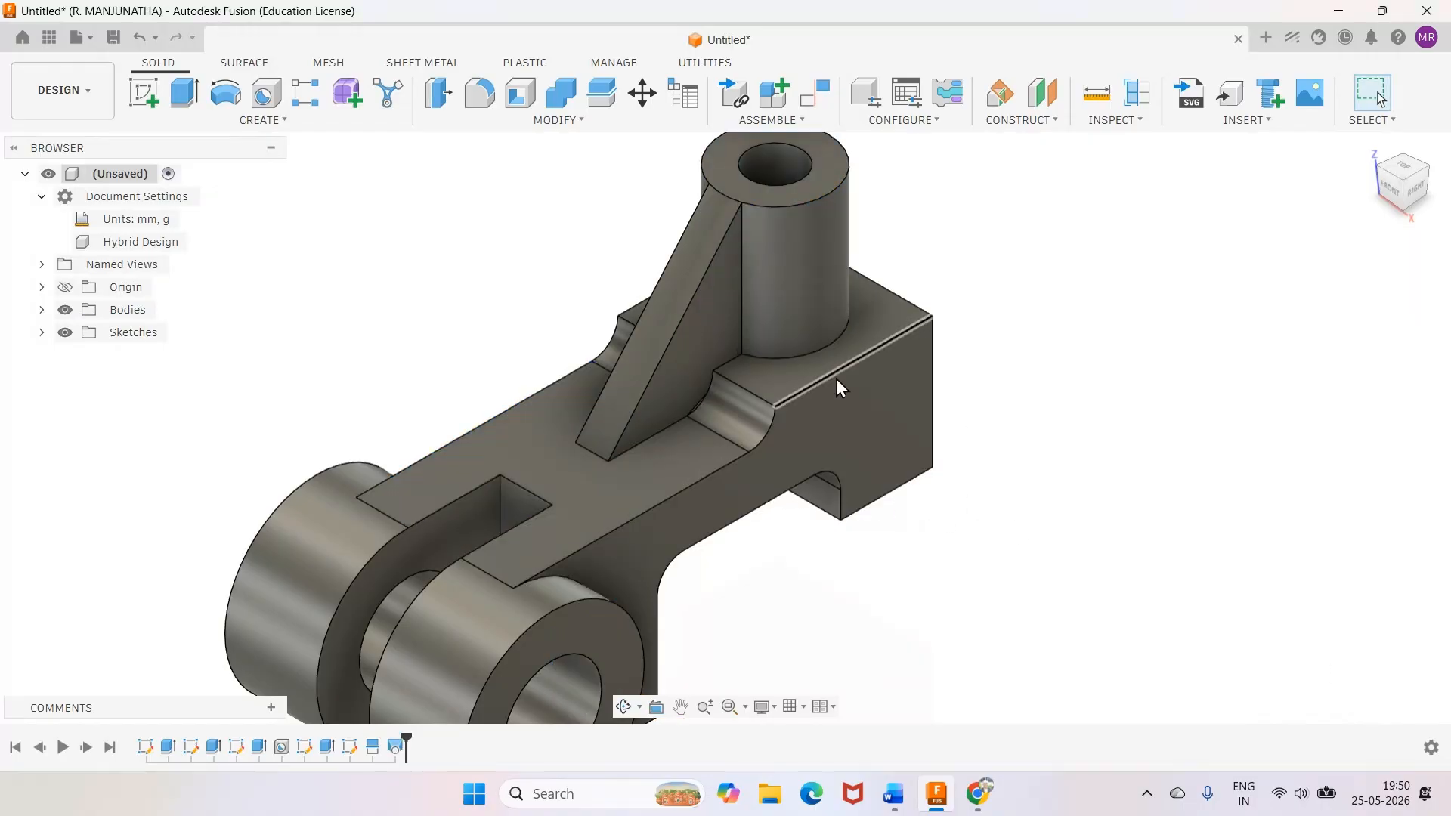
Examine where the lofted rib meets the top rim and cylindrical wall of the boss
{"action": "scroll", "coordinate": [837, 350], "scroll_direction": "down", "scroll_amount": 3}
{"action": "scroll", "coordinate": [841, 343], "scroll_direction": "up", "scroll_amount": 3}
{"action": "scroll", "coordinate": [706, 161], "scroll_direction": "down", "scroll_amount": 2}
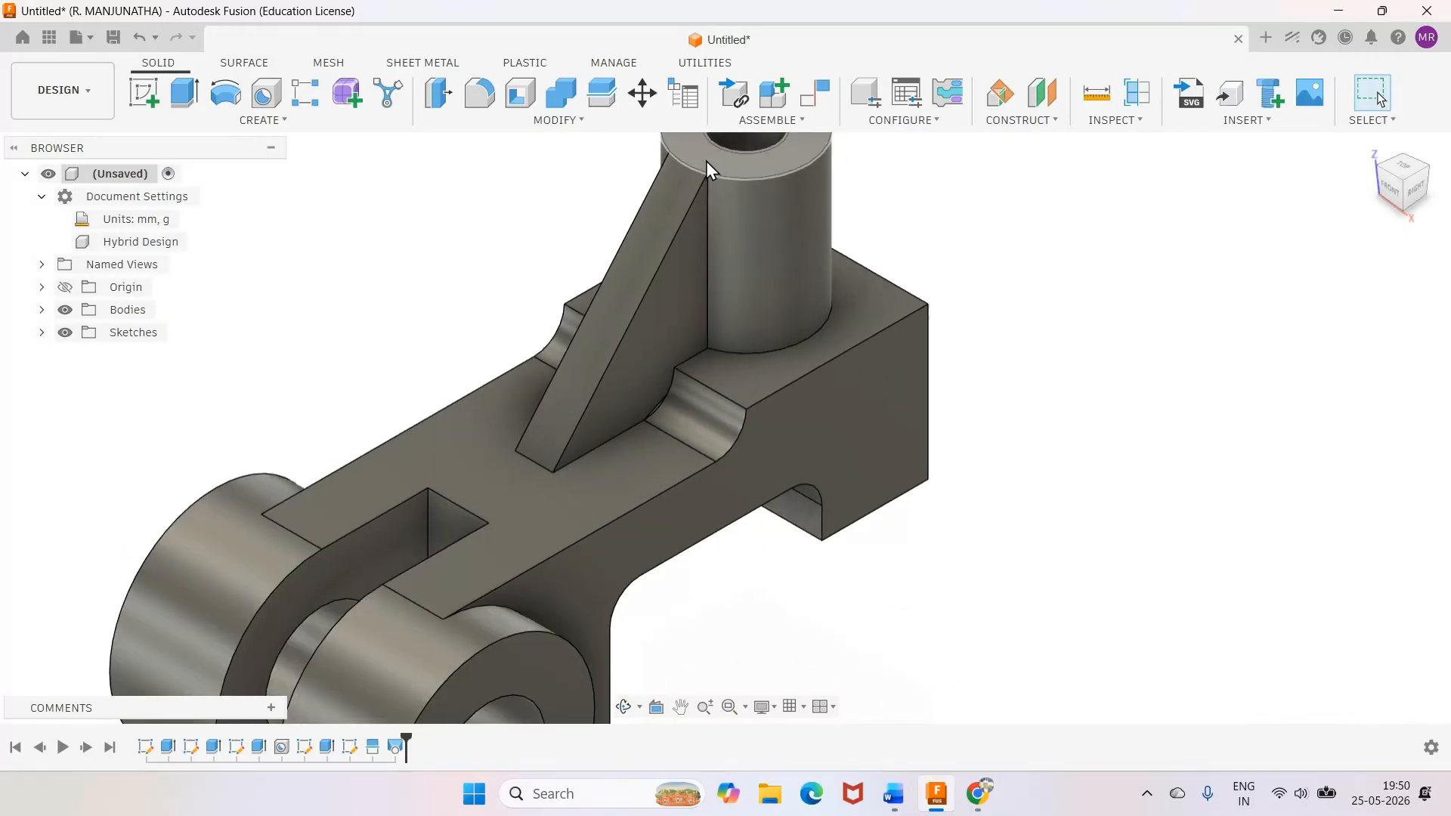
{"action": "scroll", "coordinate": [697, 148], "scroll_direction": "up", "scroll_amount": 4}
{"action": "scroll", "coordinate": [697, 148], "scroll_direction": "up", "scroll_amount": 6}
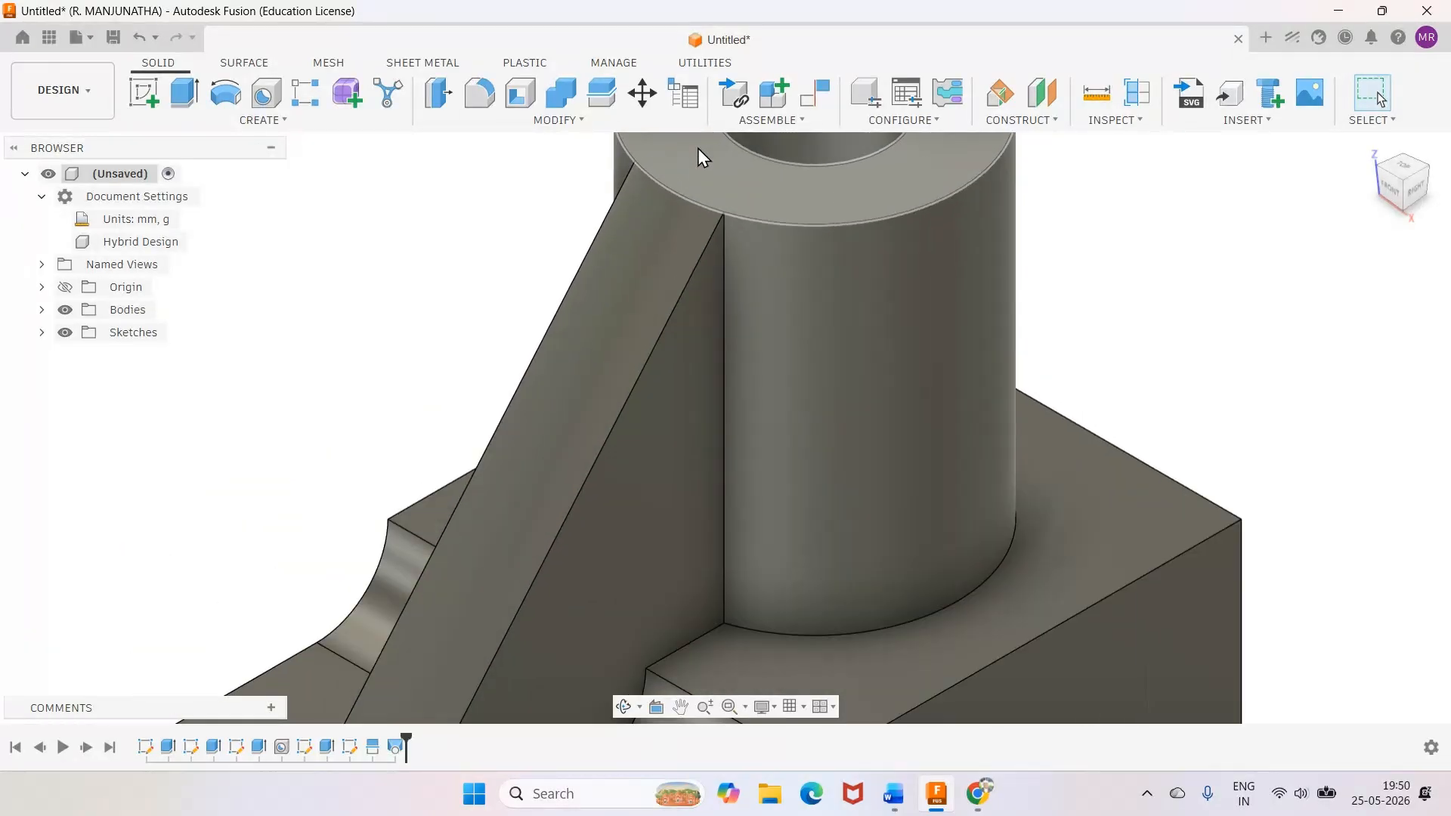
{"action": "mouse_move", "coordinate": [648, 189]}
{"action": "middle_mouse_down", "text": "shift"}
{"action": "mouse_move", "coordinate": [574, 164]}
{"action": "mouse_move", "coordinate": [810, 276]}
{"action": "mouse_move", "coordinate": [692, 249]}
{"action": "middle_mouse_up", "text": "shift"}
{"action": "scroll", "coordinate": [887, 330], "scroll_direction": "down", "scroll_amount": 6}
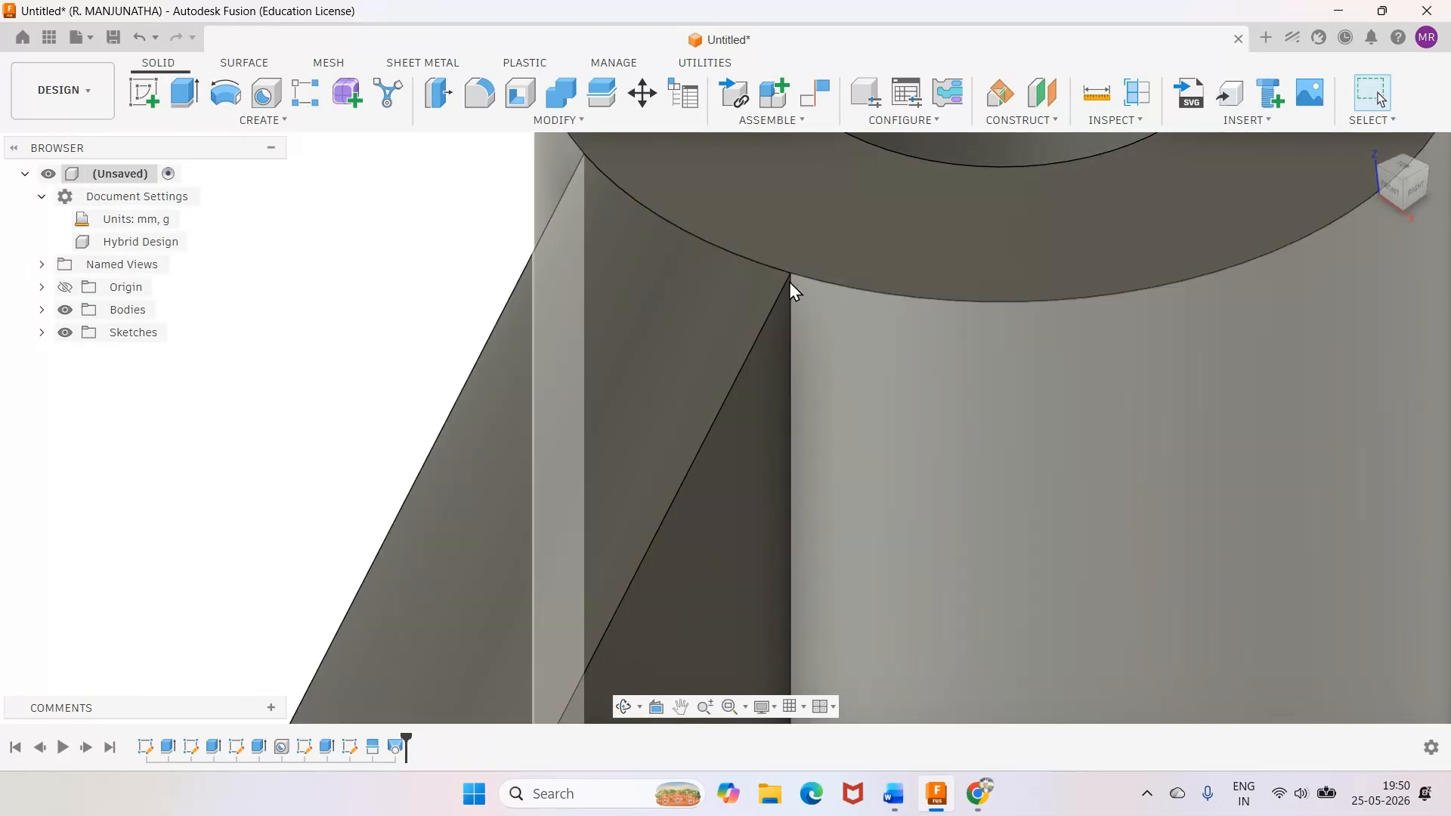
{"action": "scroll", "coordinate": [887, 329], "scroll_direction": "down", "scroll_amount": 5}
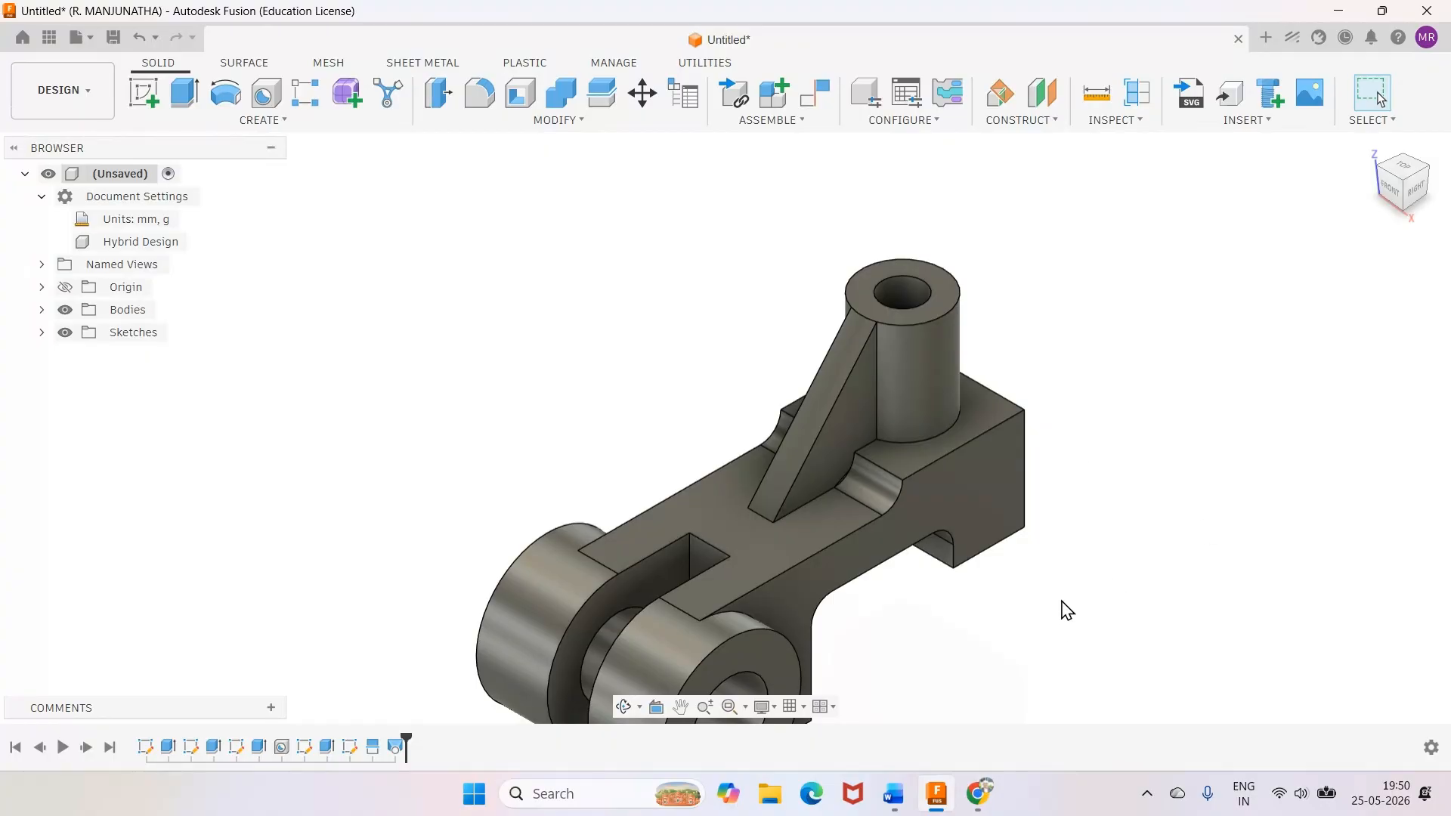
Apply the Paint - Enamel Glossy (Red) appearance to the whole bracket body
{"action": "key", "text": "a"}
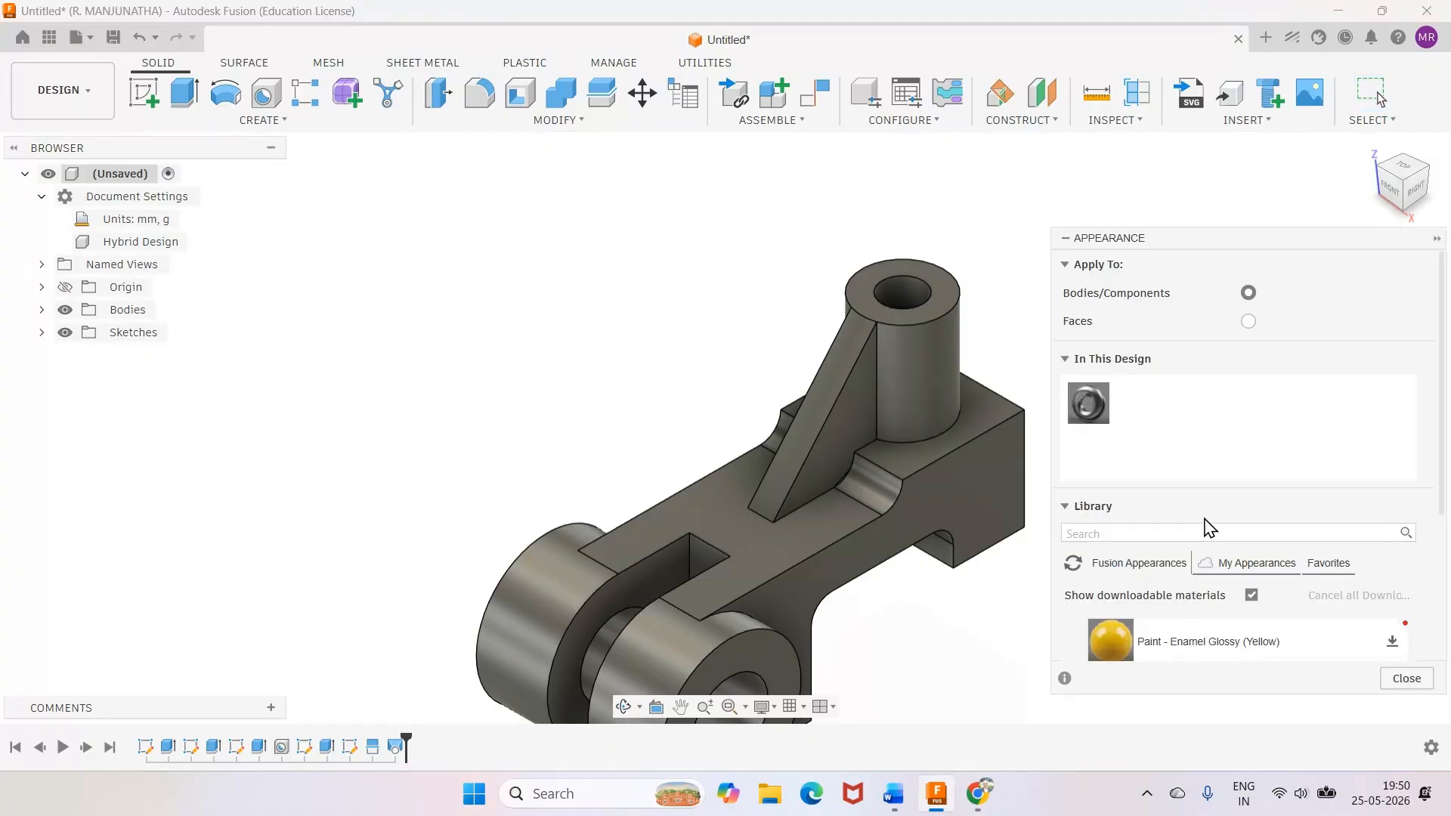
{"action": "scroll", "coordinate": [1204, 521], "scroll_direction": "down", "scroll_amount": 2}
{"action": "scroll", "coordinate": [1151, 563], "scroll_direction": "up", "scroll_amount": 2}
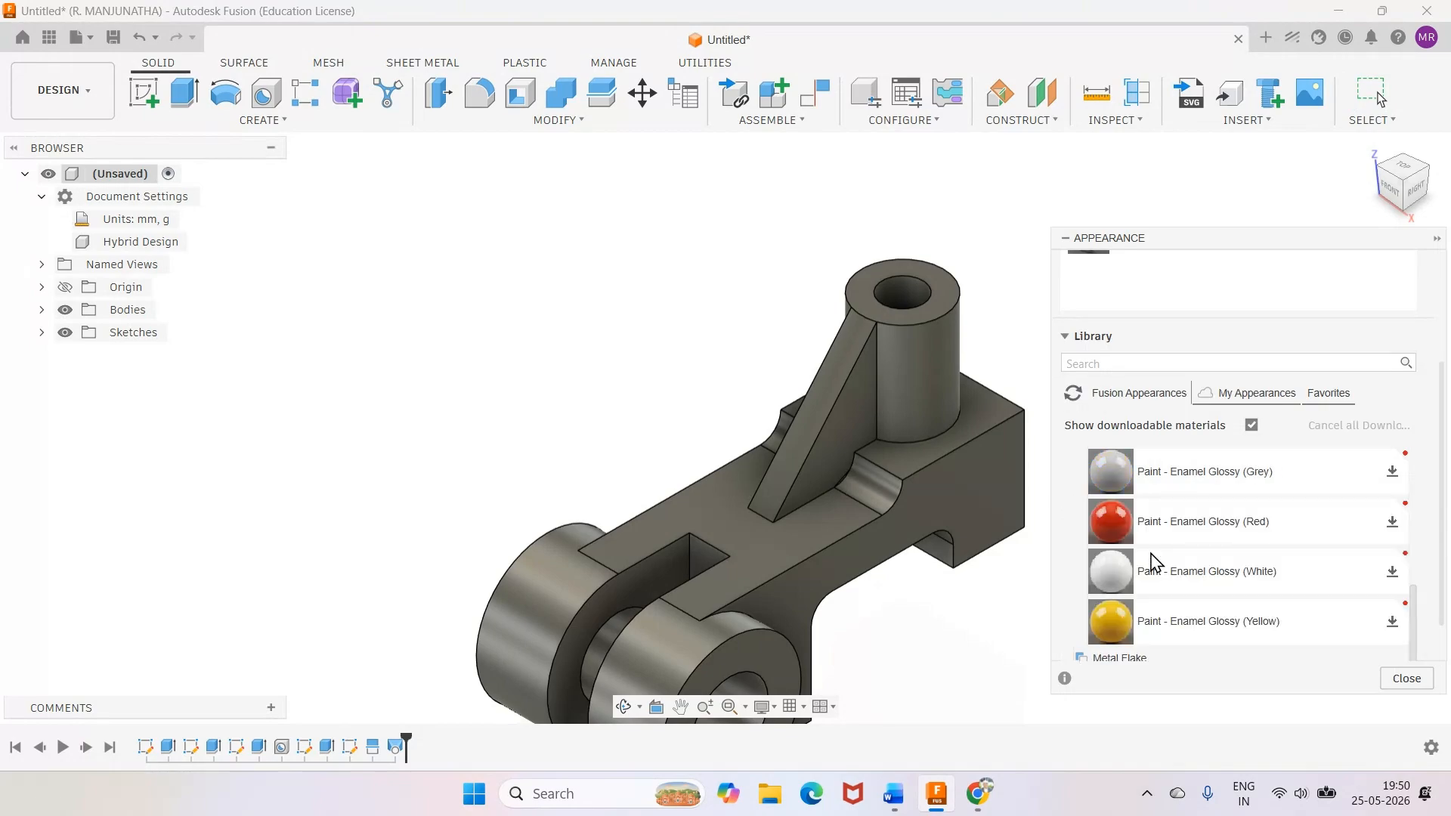
{"action": "left_click_drag", "start_coordinate": [1110, 522], "coordinate": [923, 533]}
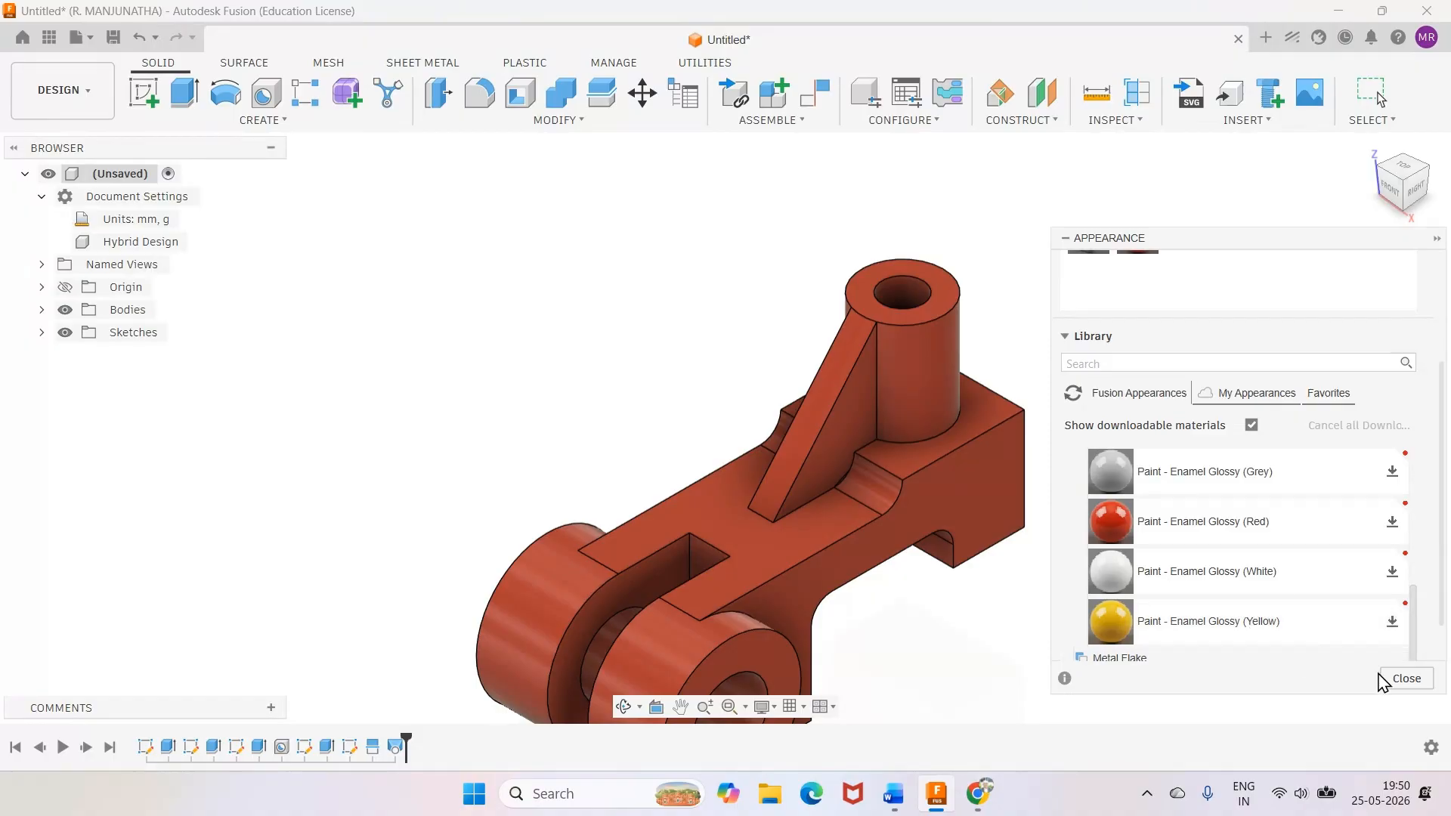
{"action": "left_click", "coordinate": [1402, 679]}
Inspect the finished red bracket from several sides and return to the home view
{"action": "scroll", "coordinate": [894, 557], "scroll_direction": "down", "scroll_amount": 5}
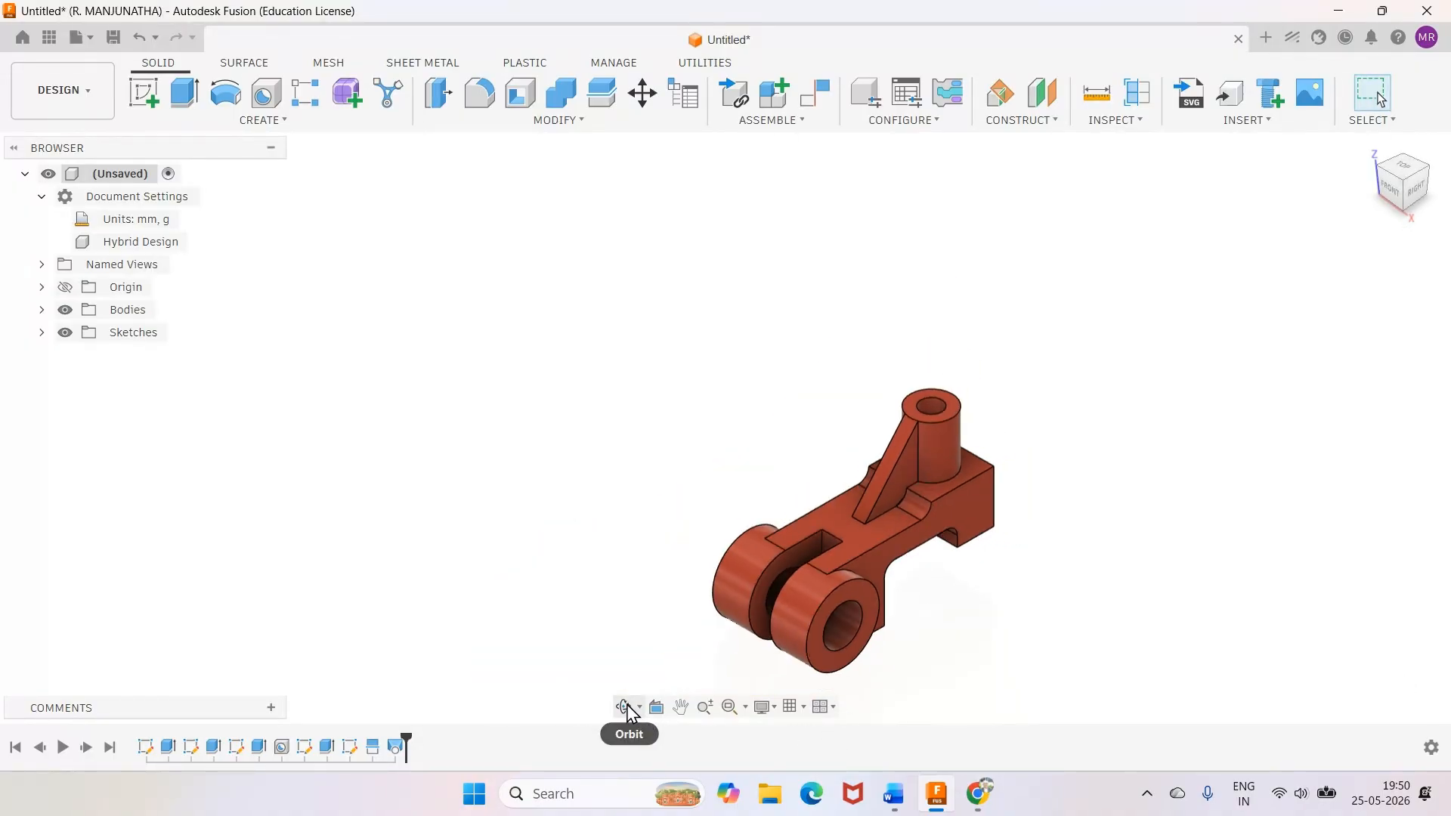
{"action": "middle_click_drag", "start_coordinate": [752, 490], "coordinate": [746, 457], "text": "shift"}
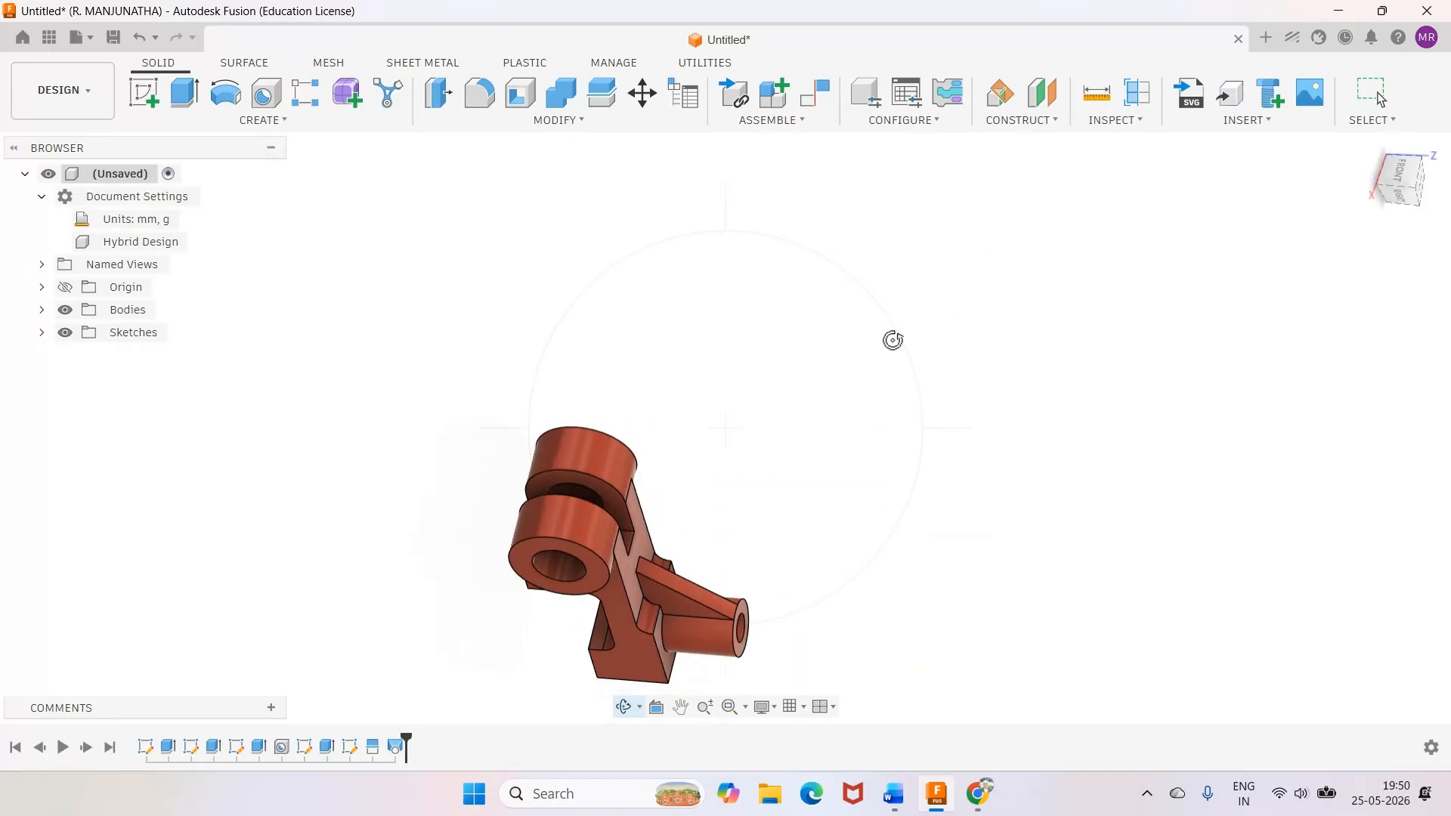
{"action": "right_click", "coordinate": [884, 355]}
{"action": "left_click", "coordinate": [869, 428]}
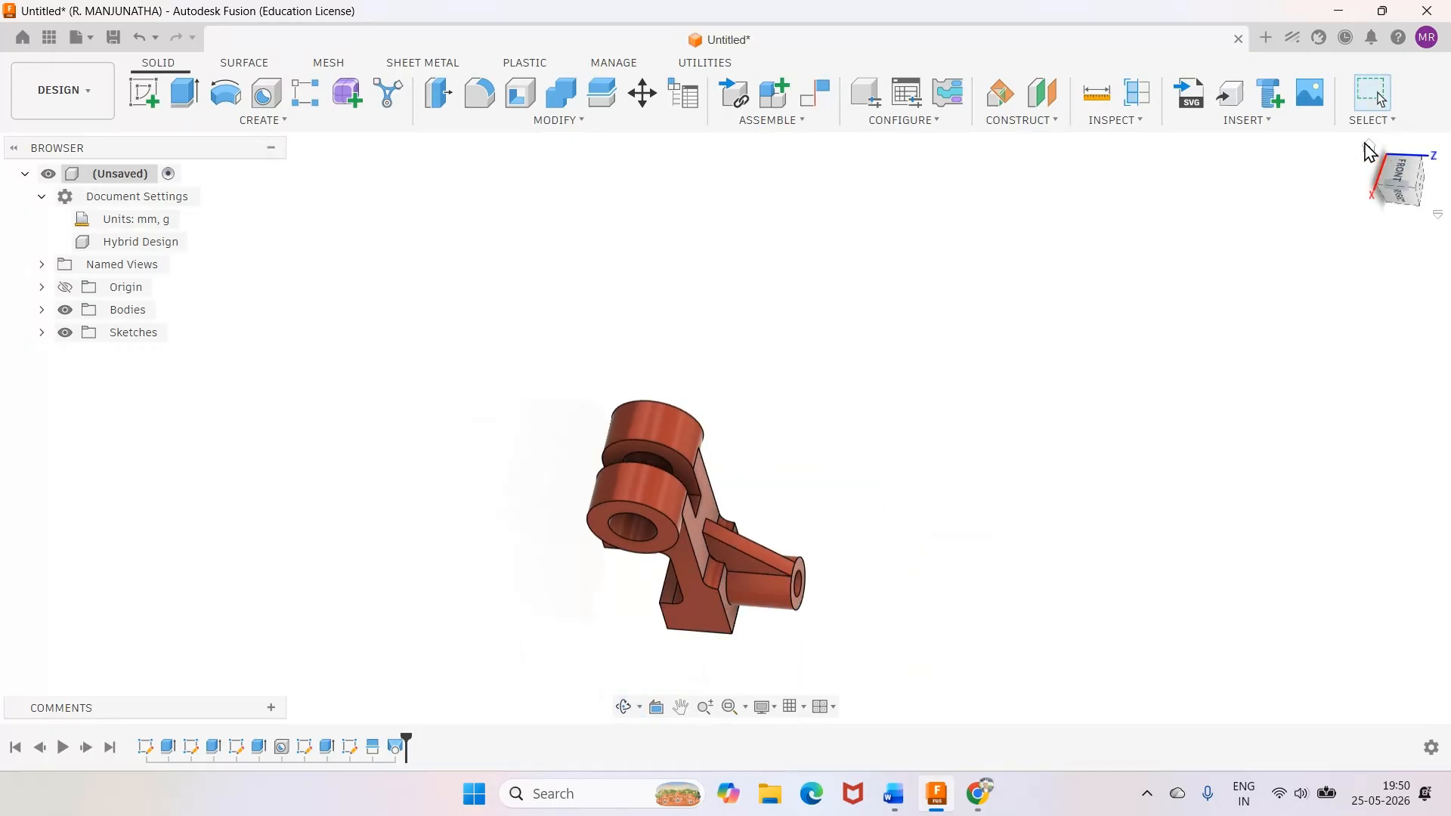
{"action": "left_click", "coordinate": [1369, 146]}
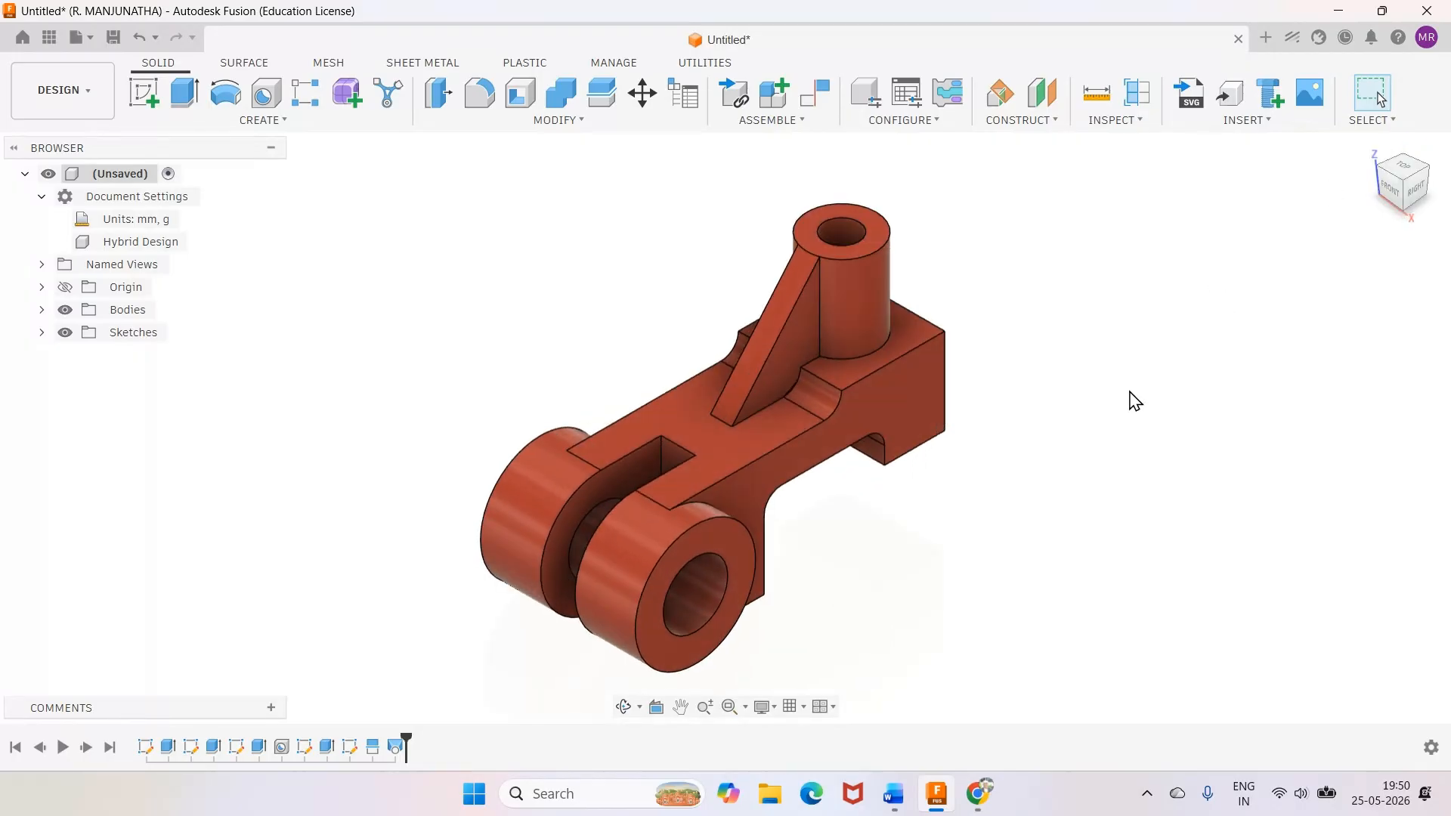